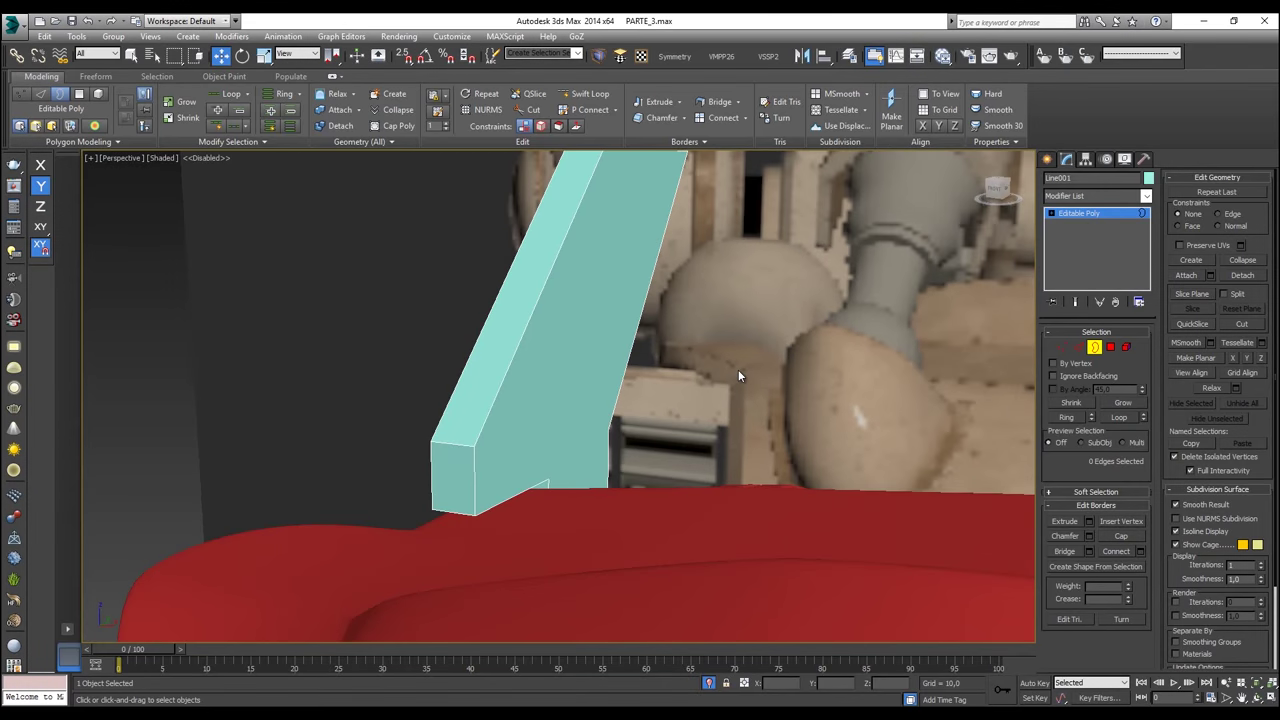
Step: Undo the earlier edits and the Editable Poly conversion until the fin is an unmodified Line spline again
click(1090, 347)
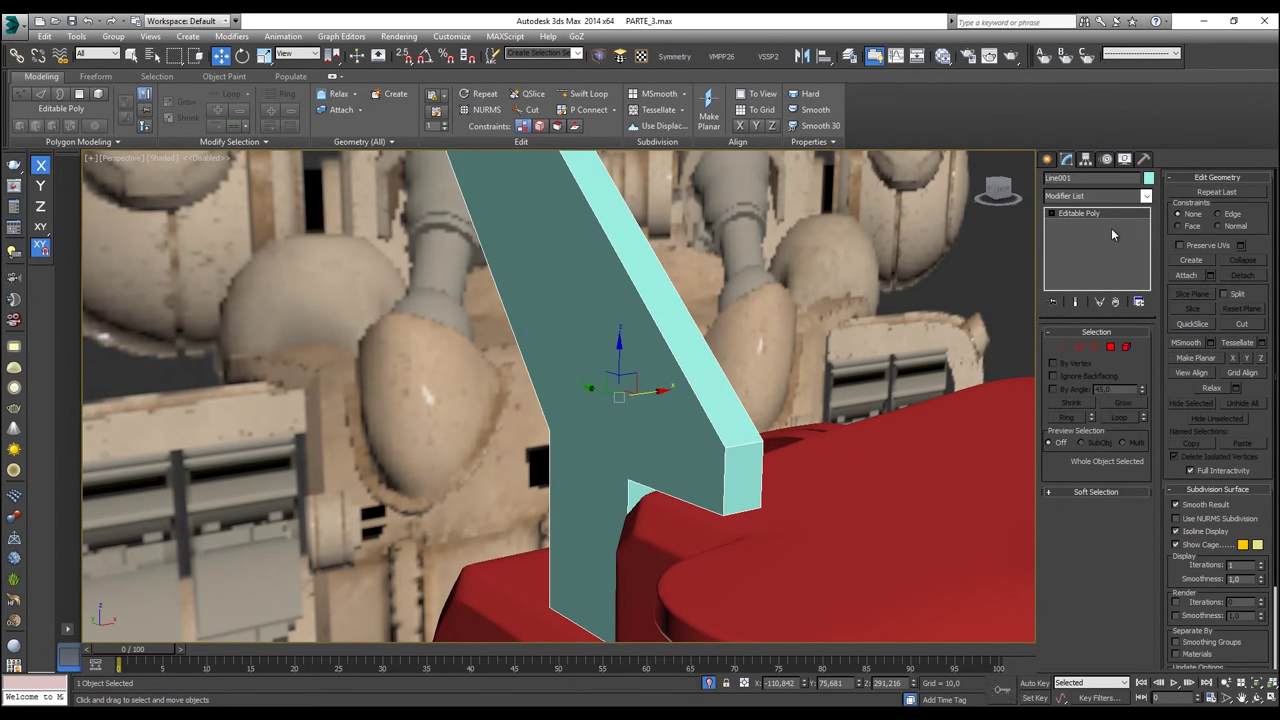
key(ctrl+z)
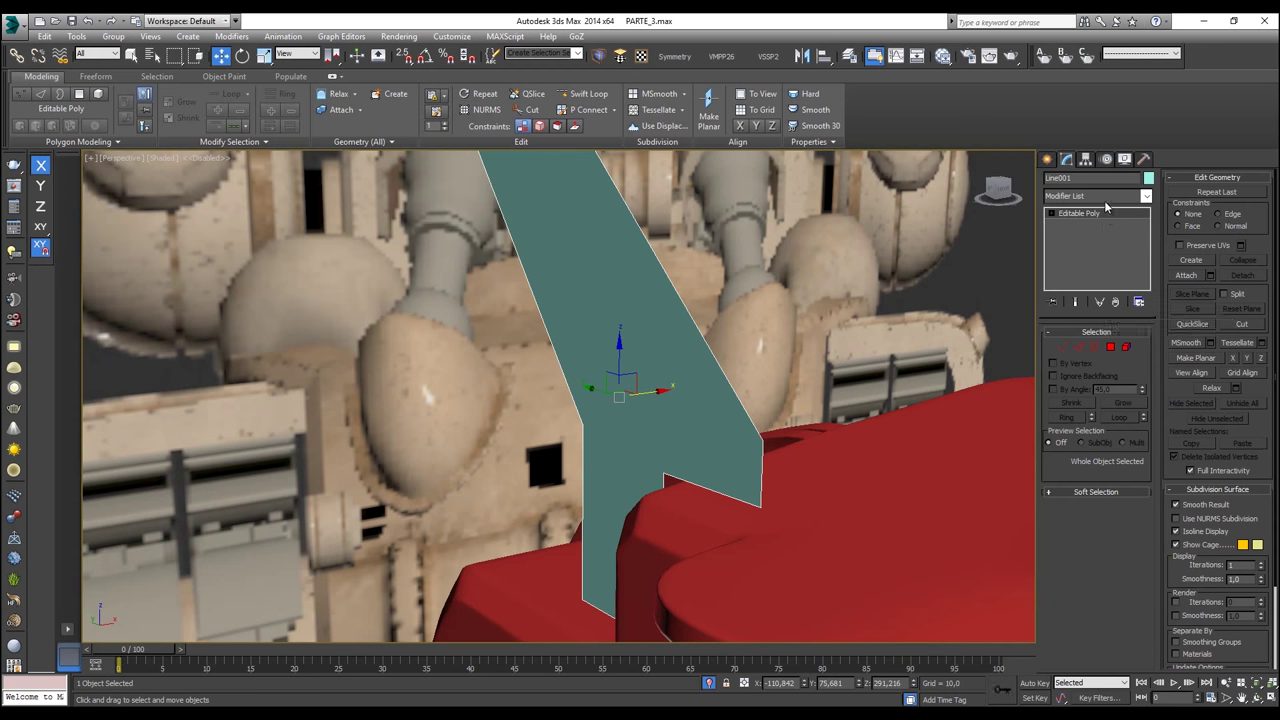
key(ctrl+z)
click(1098, 199)
key(s)
key(s)
key(s)
key(s)
click(1058, 352)
key(ctrl+z)
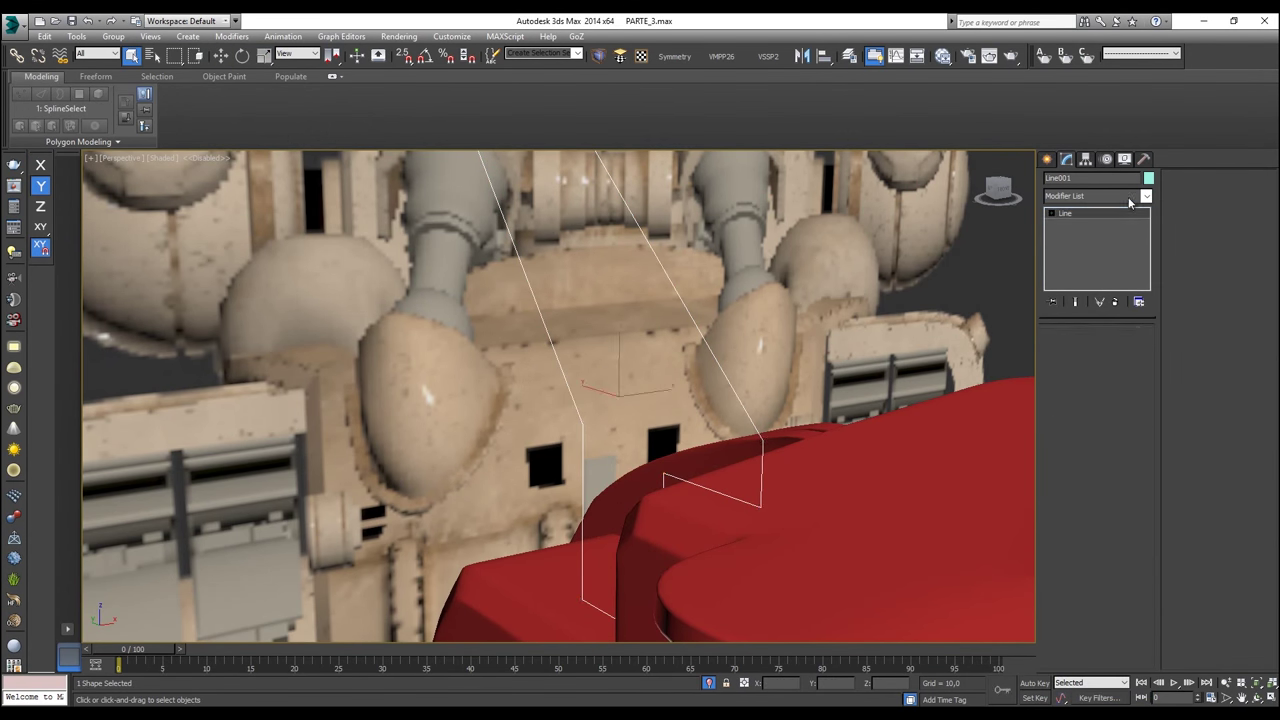
Step: Apply a Shell modifier to the fin's line shape
click(1116, 199)
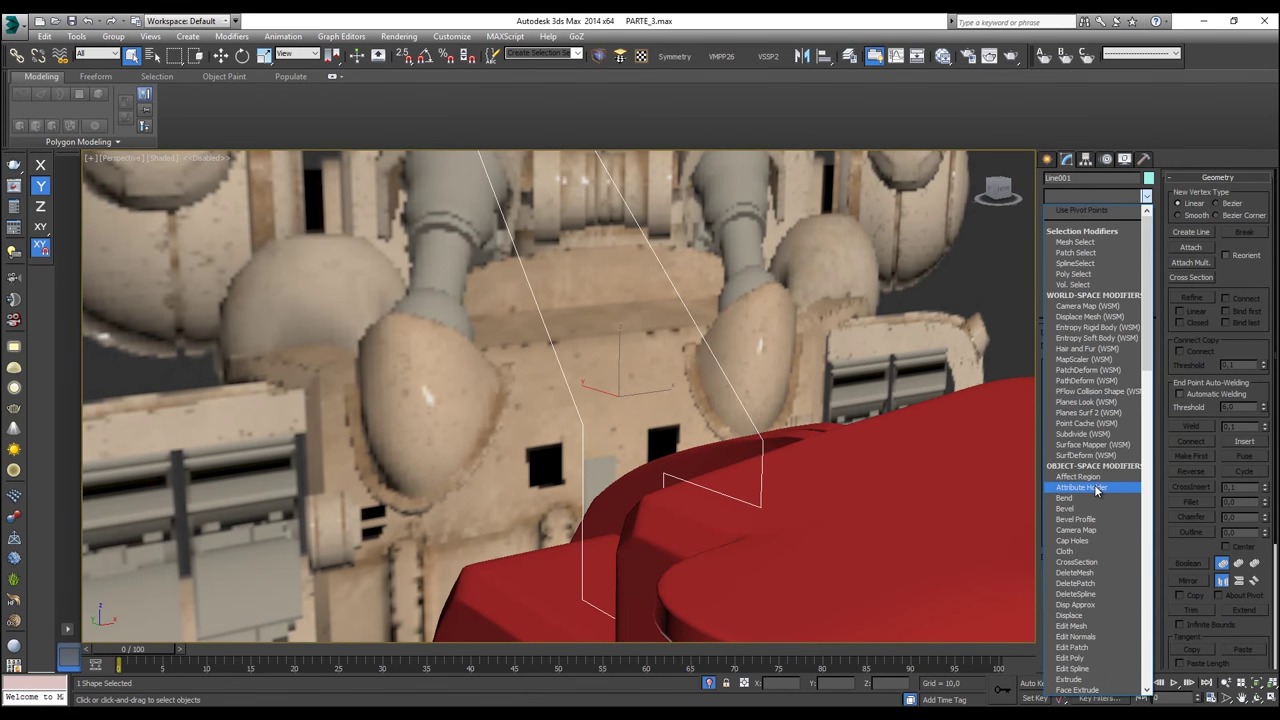
text(sh)
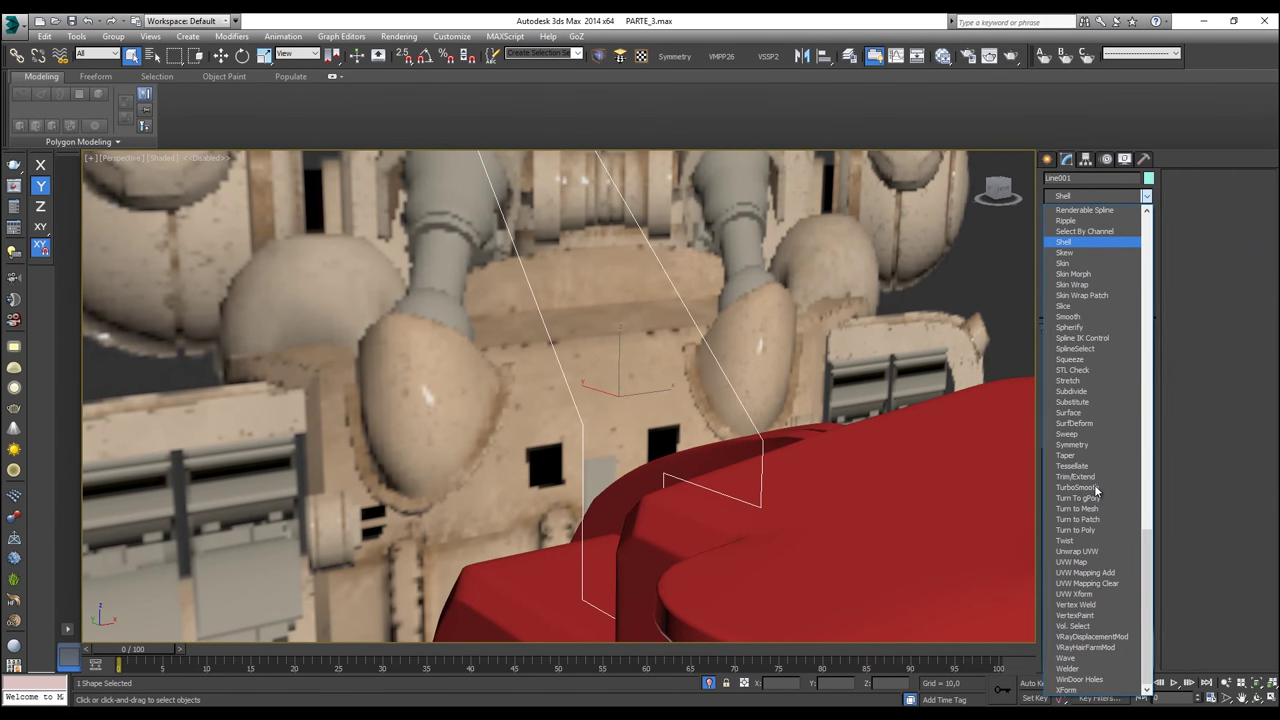
key(Return)
alt+middle_drag(829, 441, 768, 423)
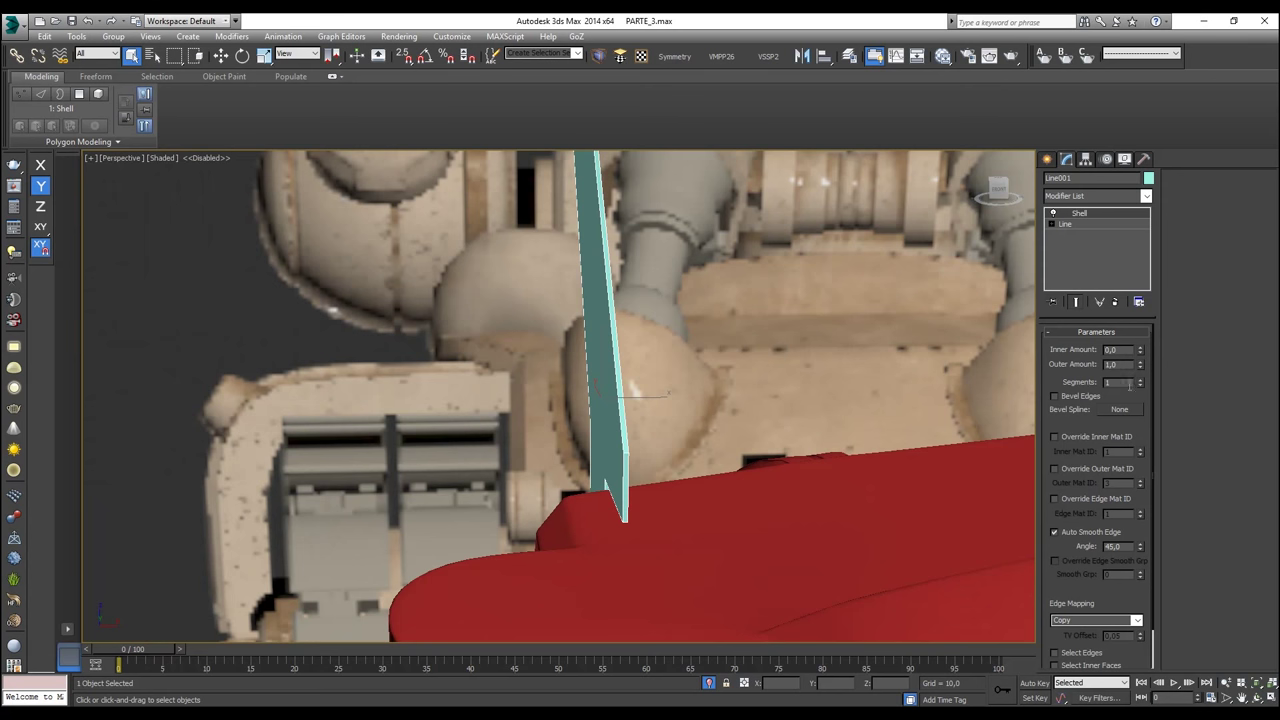
Step: Set the Shell's outer amount to 7,15, matching the fin's thickness to the reference image in the front view
drag(1143, 368, 1131, 664)
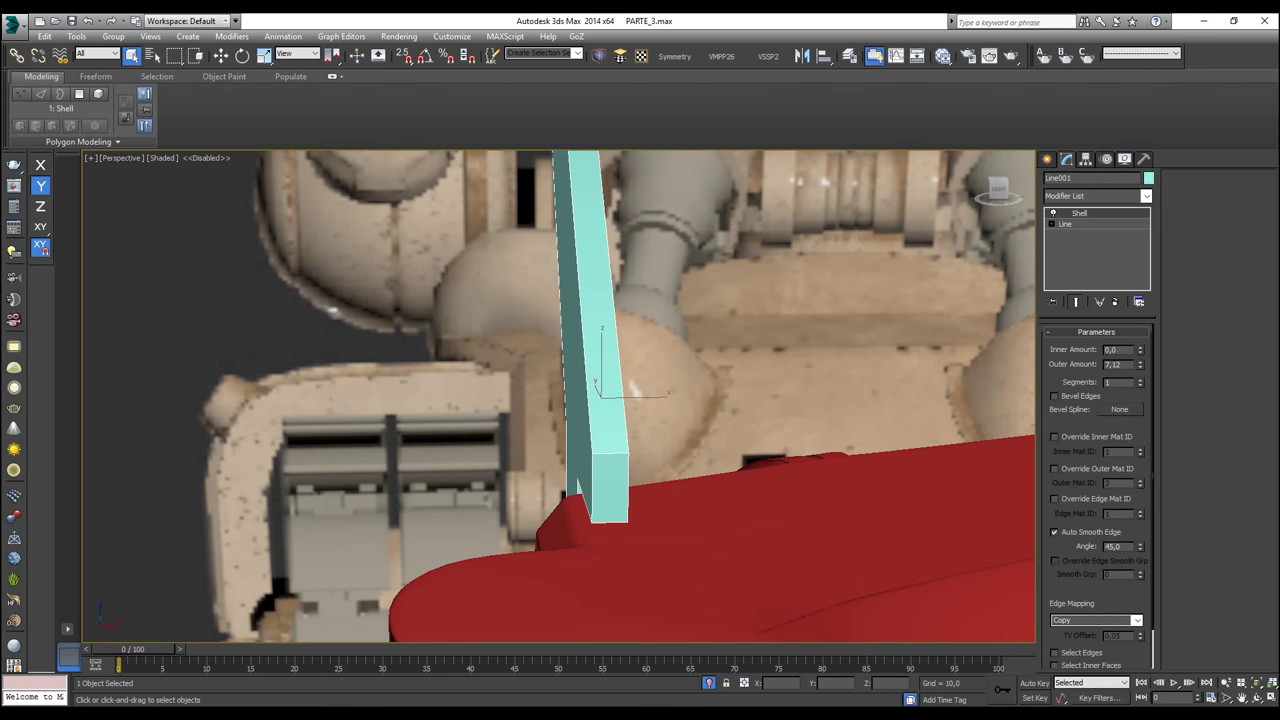
key(f)
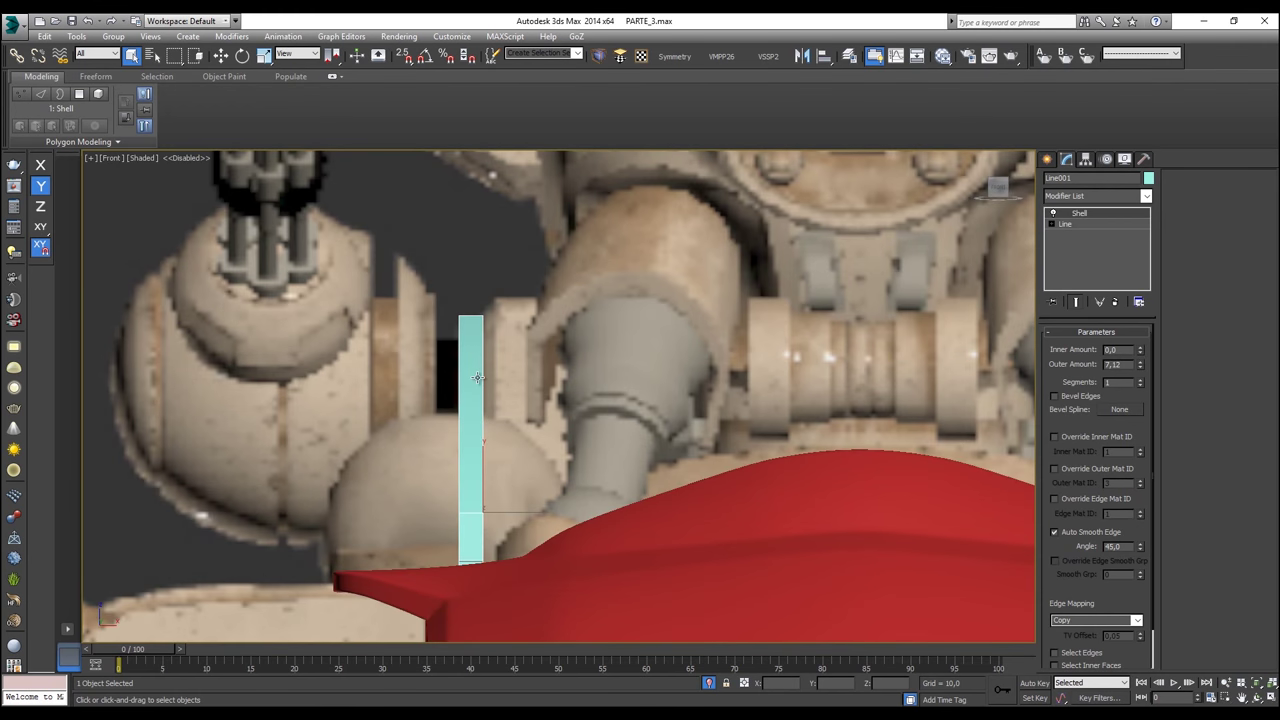
middle_drag(477, 377, 625, 342)
mouse_move(1145, 368)
mouse_down()
mouse_move(1144, 530)
mouse_move(1122, 362)
mouse_up()
key(p)
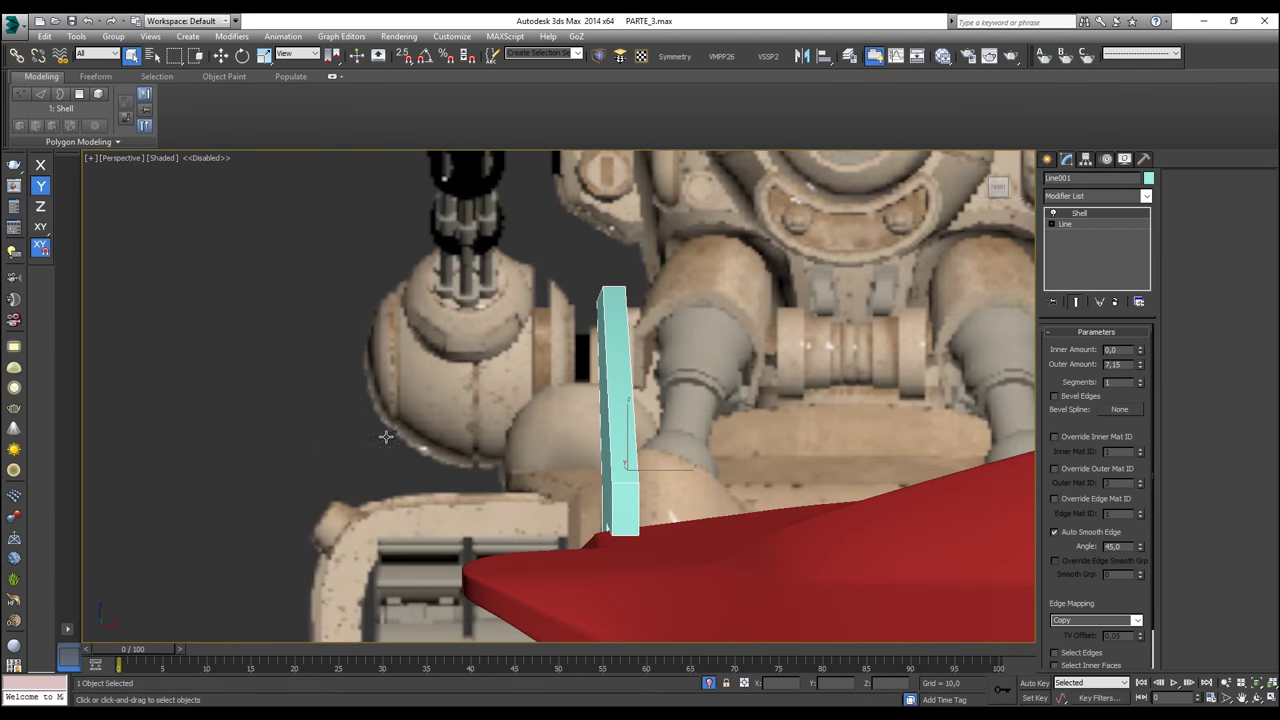
Step: Try to convert the shelled fin to an Editable Poly, and undo the conversion
alt+middle_drag(589, 416, 806, 383)
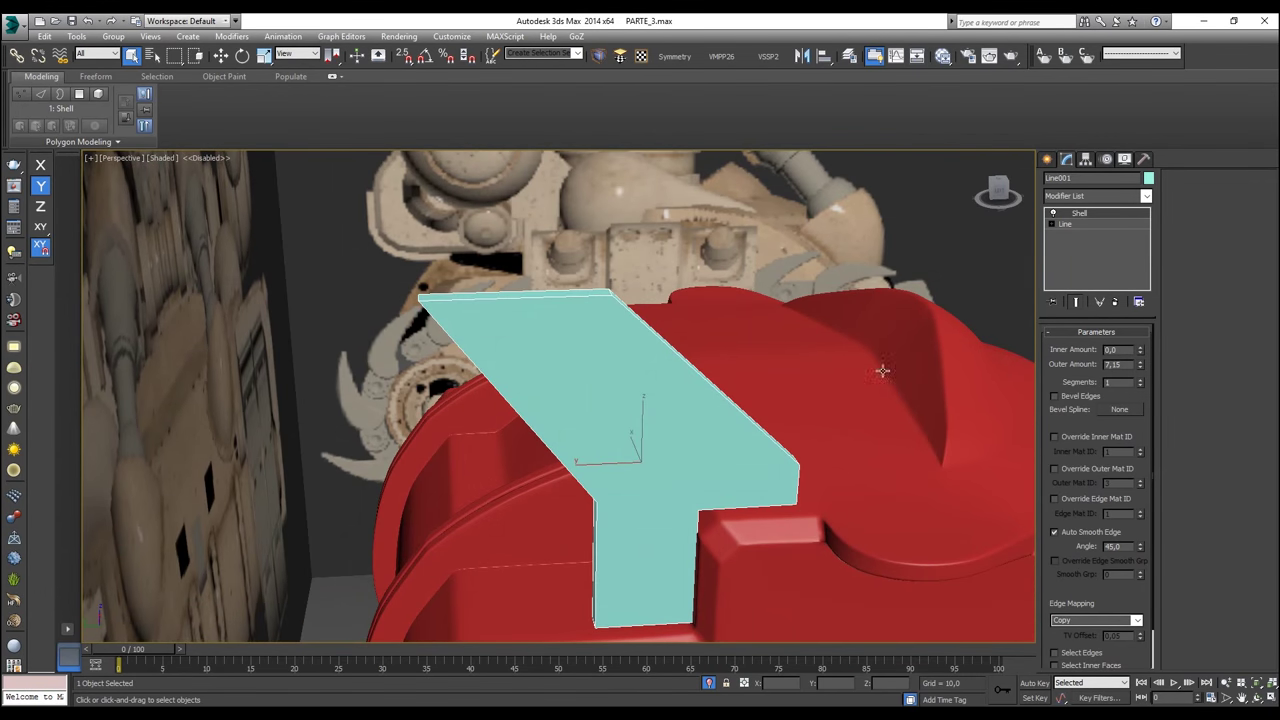
click(1099, 196)
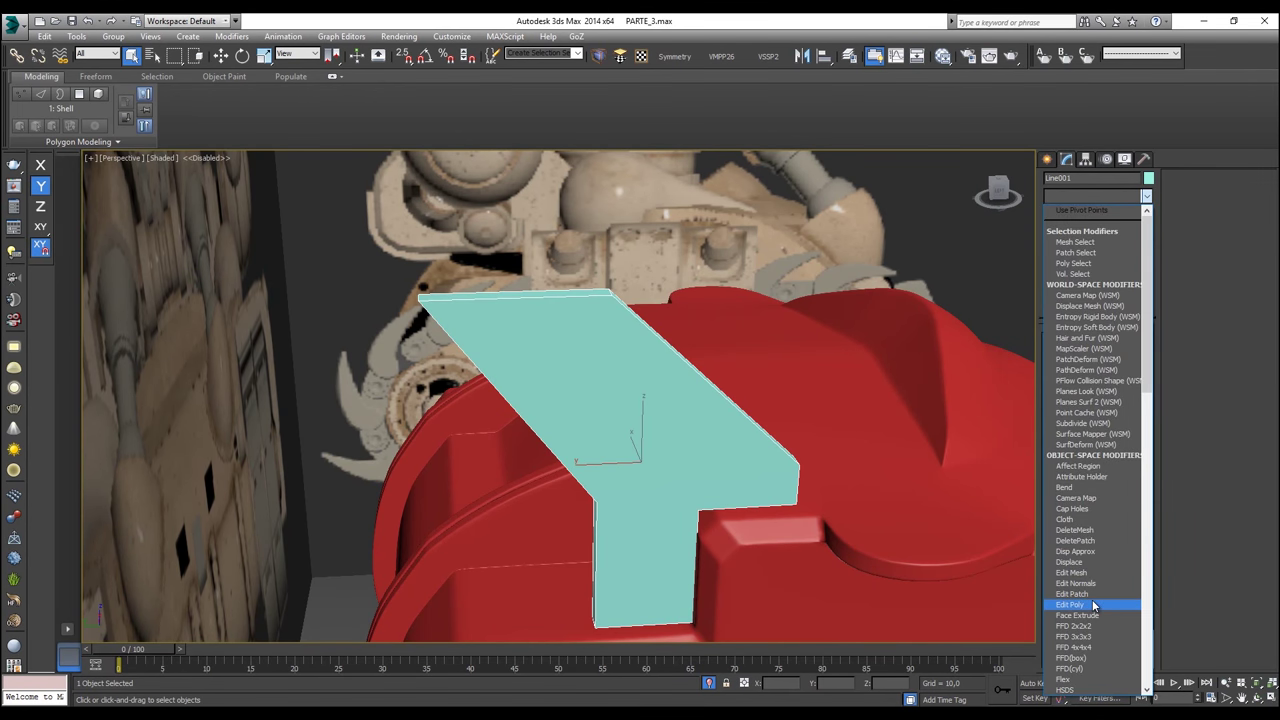
click(1092, 604)
click(1080, 224)
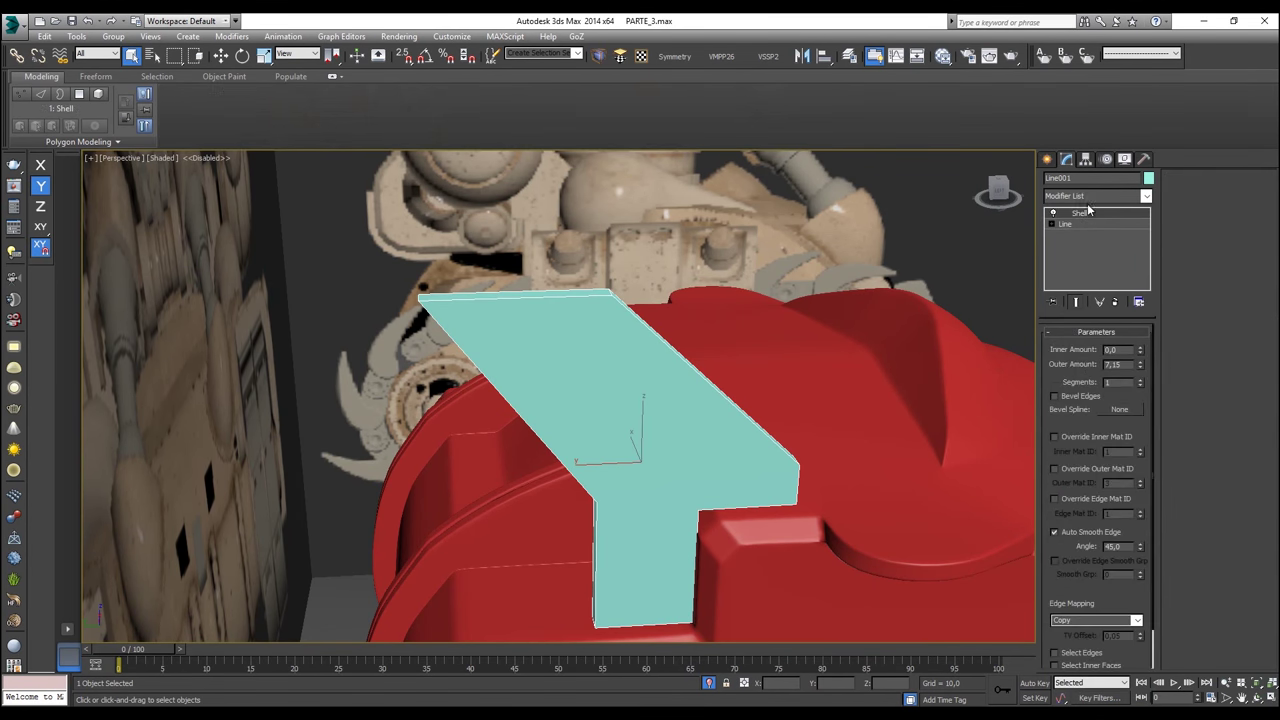
click(1088, 194)
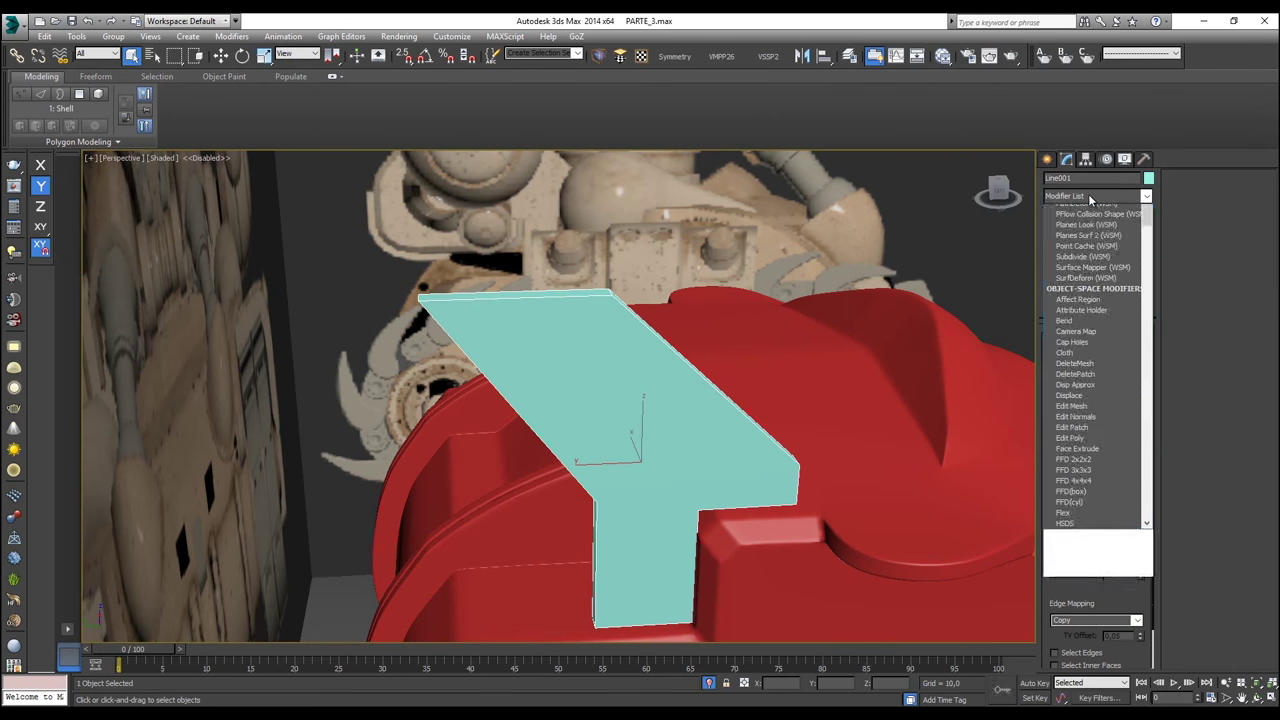
click(758, 422)
right_click(721, 391)
mouse_move(800, 516)
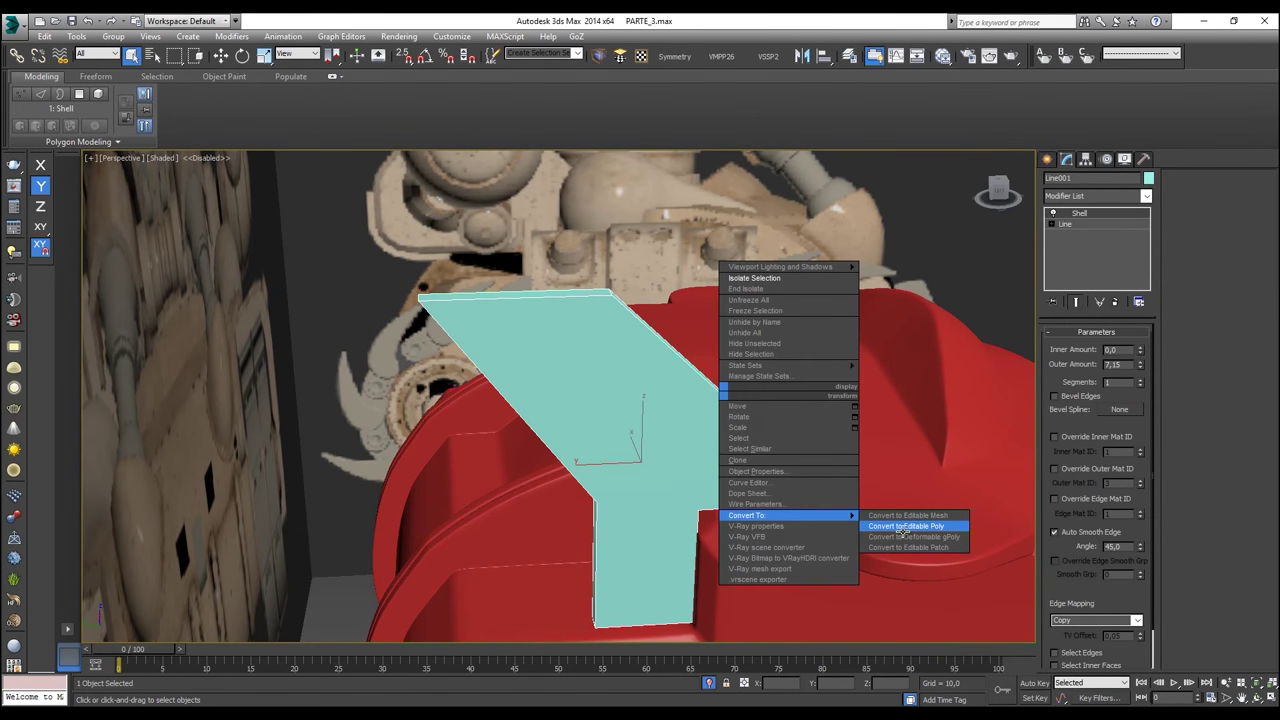
click(905, 526)
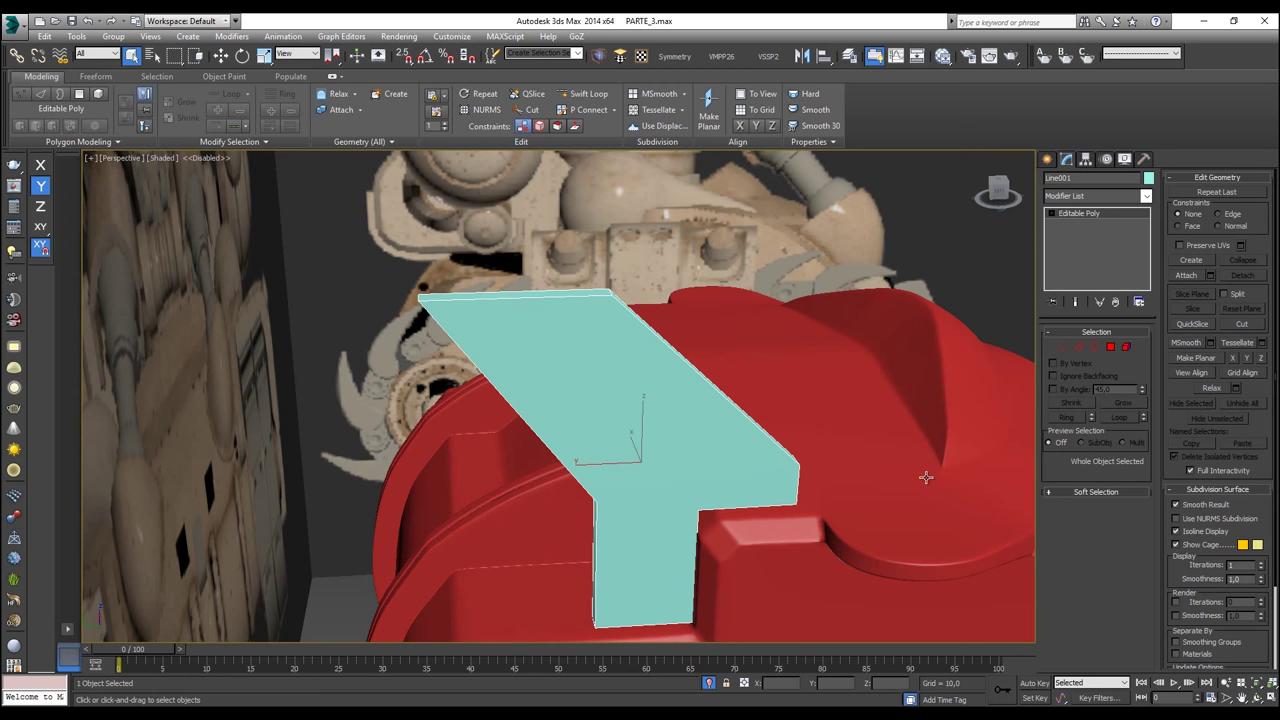
key(ctrl+z)
Step: Add an Edit Poly modifier above the Shell and switch to vertex editing
click(1078, 196)
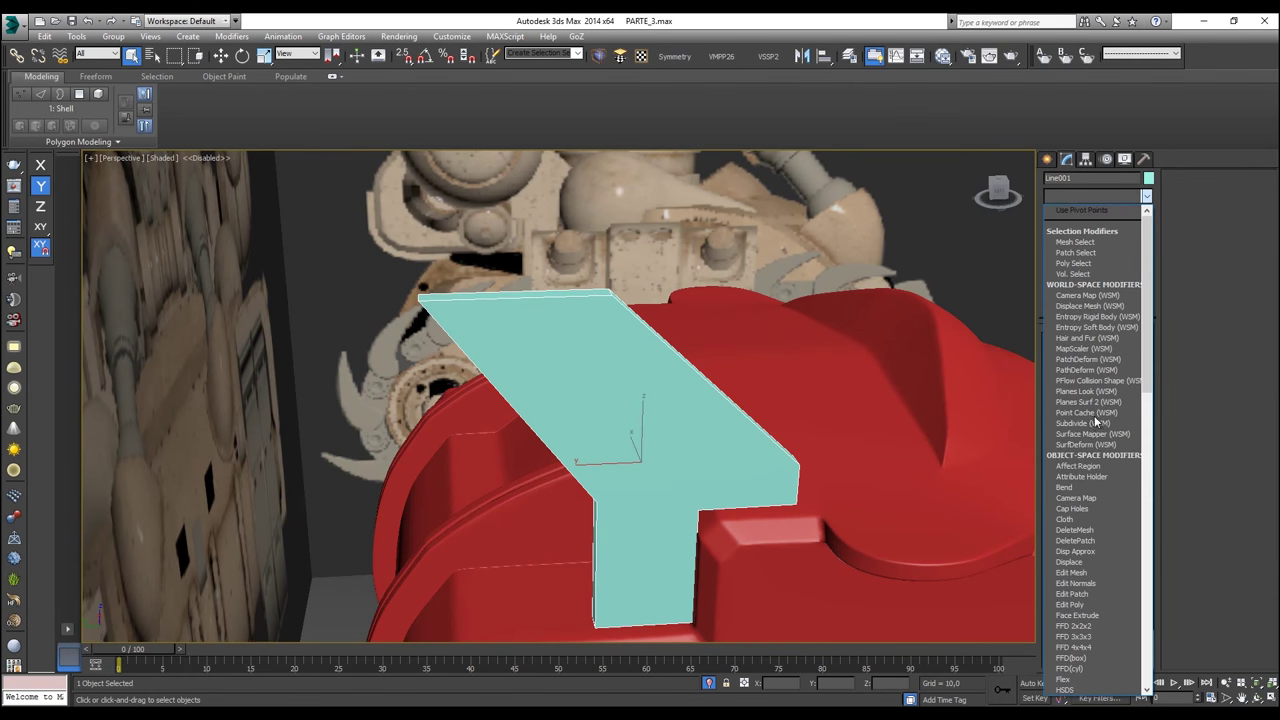
click(1075, 604)
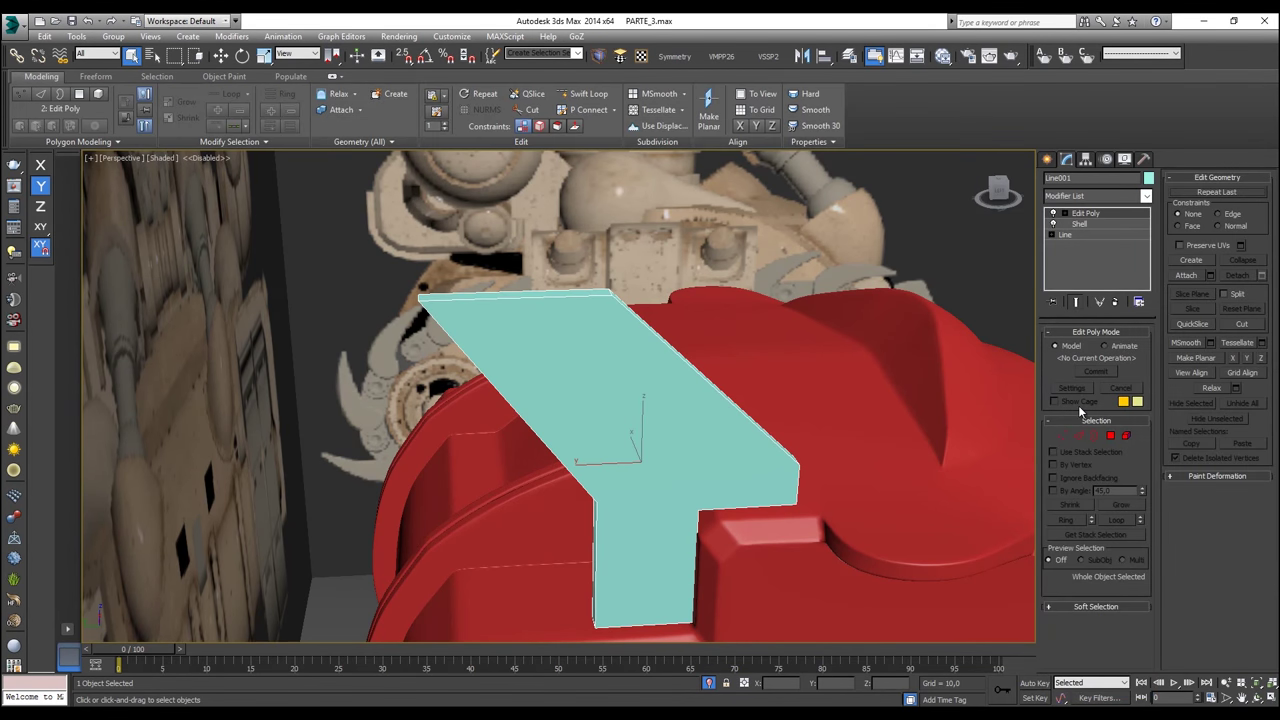
click(1062, 436)
Step: Try pulling the fin's upper corner vertices outward, compare the shape with Edit Poly on and off, and undo the move
drag(612, 294, 1014, 226)
click(1051, 215)
click(1051, 215)
click(1051, 215)
click(1051, 215)
key(ctrl+z)
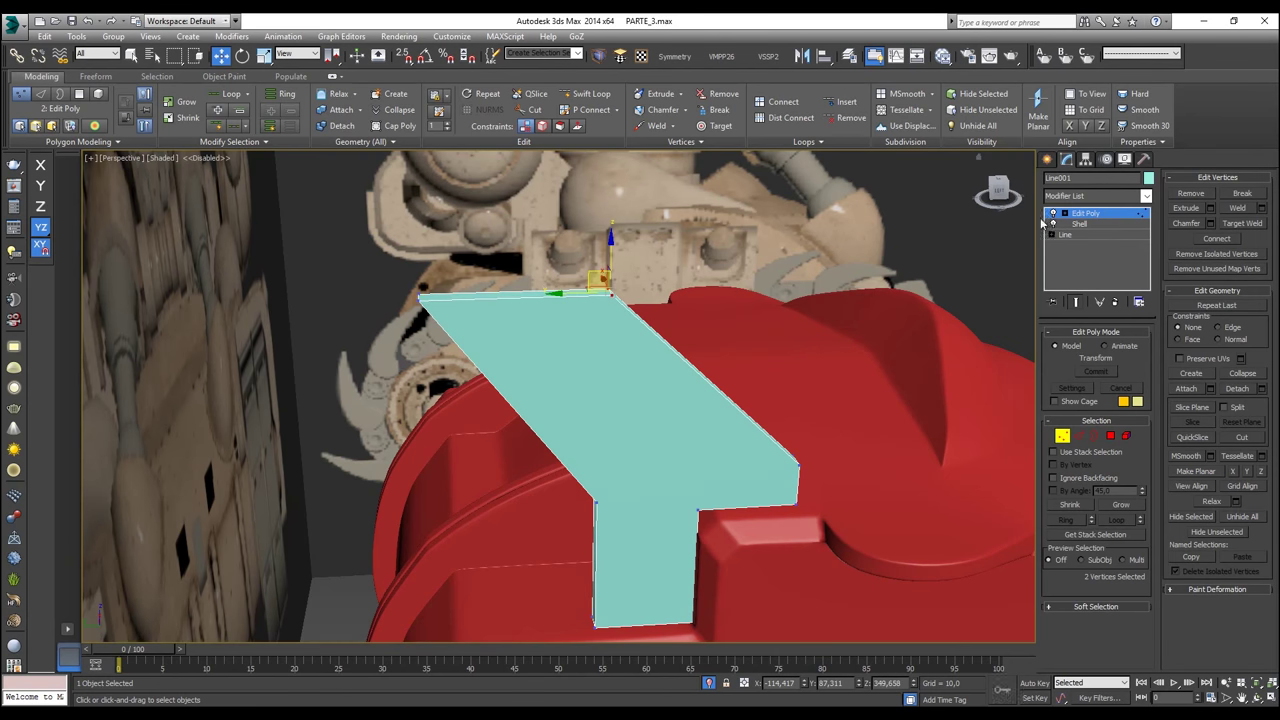
Step: Cut an edge across the fin's side face between the two inner corners where the vertical leg meets the slanted blade
alt+middle_drag(734, 310, 731, 287)
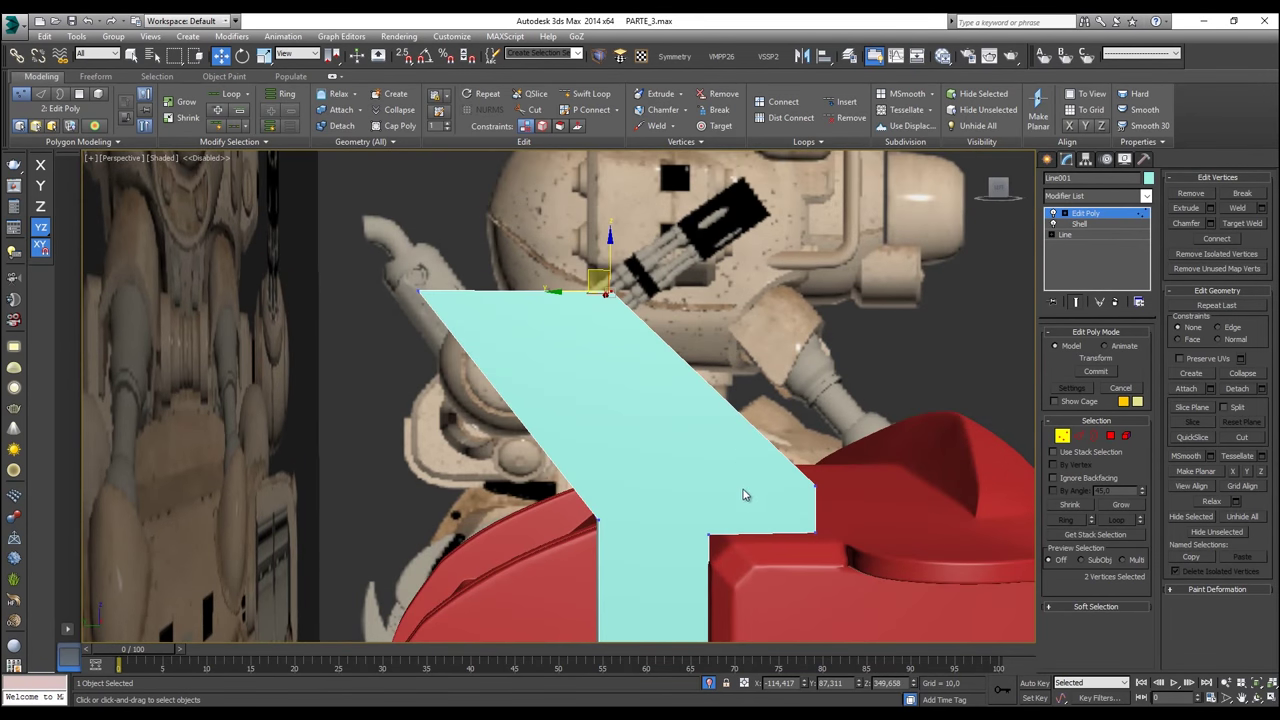
scroll(743, 489, up, 3)
scroll(733, 490, down, 2)
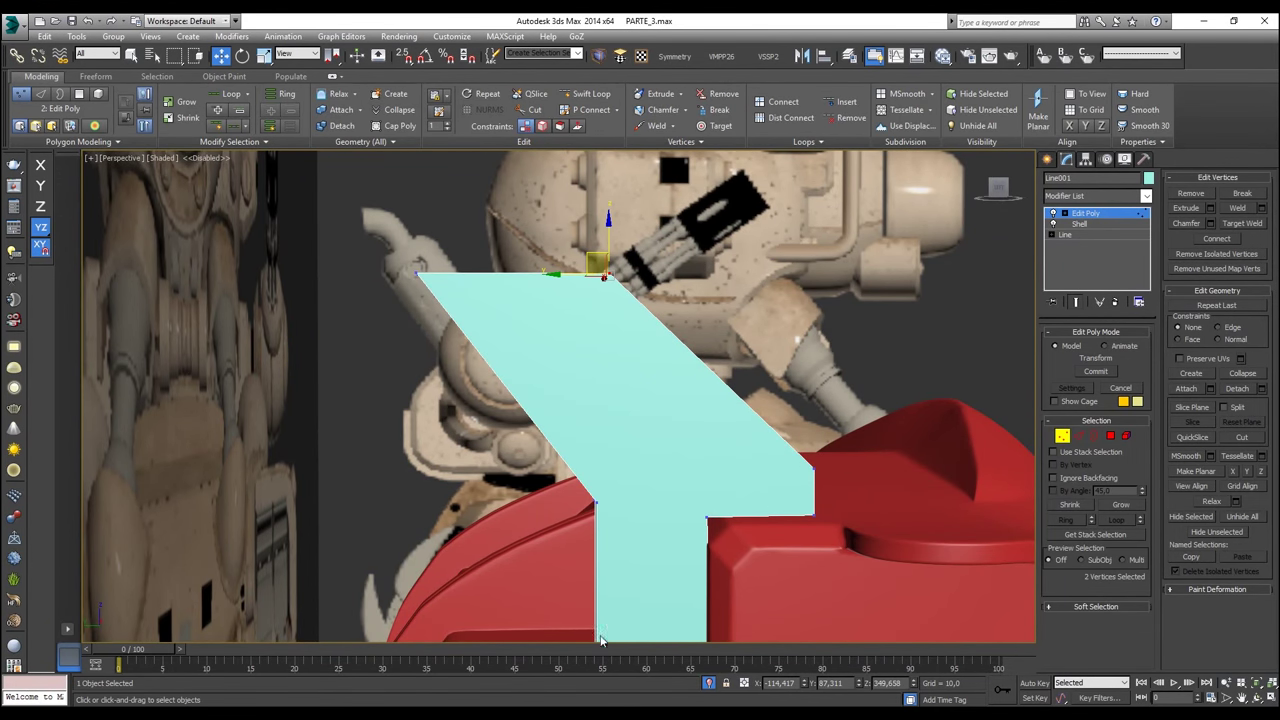
middle_drag(603, 510, 600, 430)
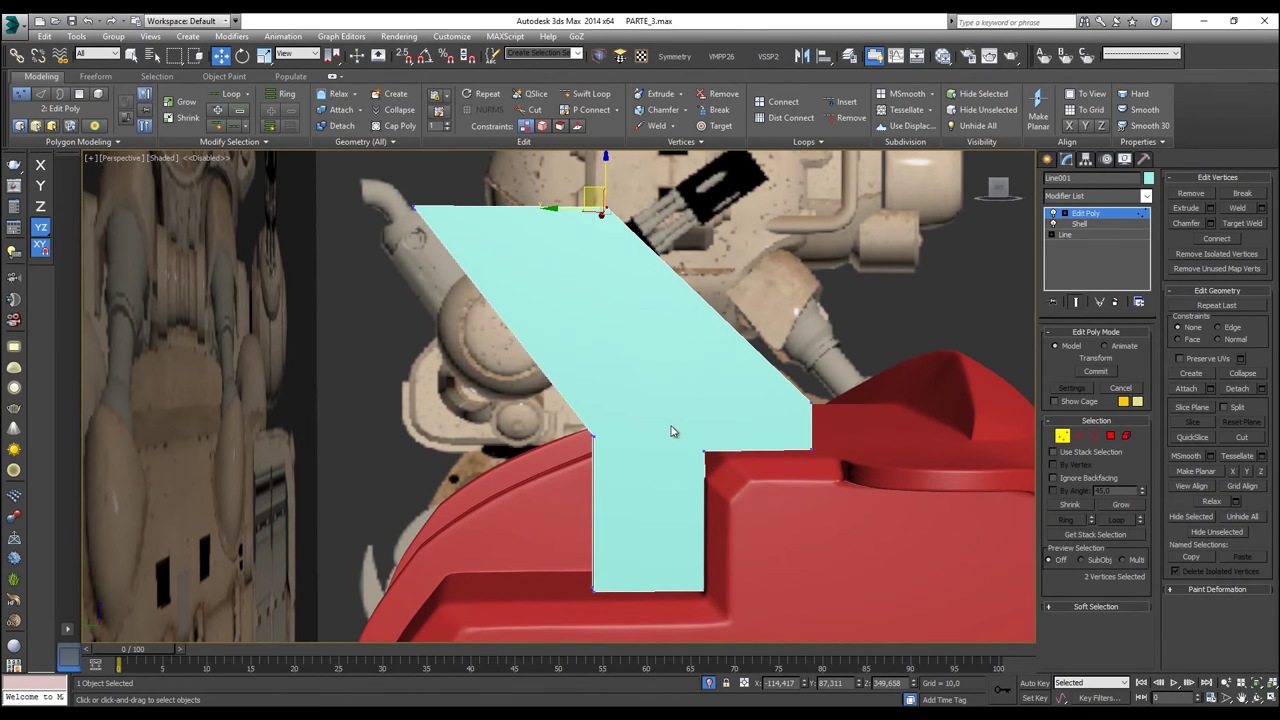
click(530, 109)
scroll(608, 425, up, 2)
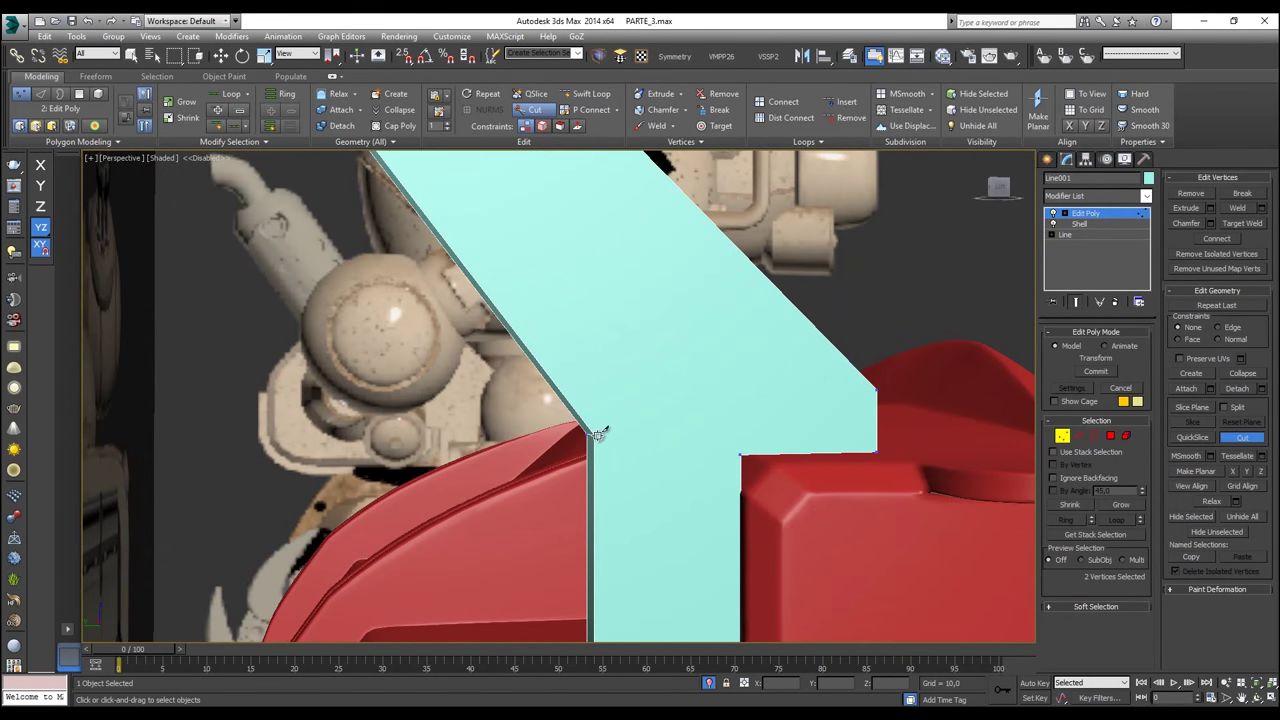
click(597, 432)
middle_drag(824, 450, 761, 404)
alt+middle_drag(701, 375, 774, 366)
click(583, 389)
scroll(657, 409, up, 2)
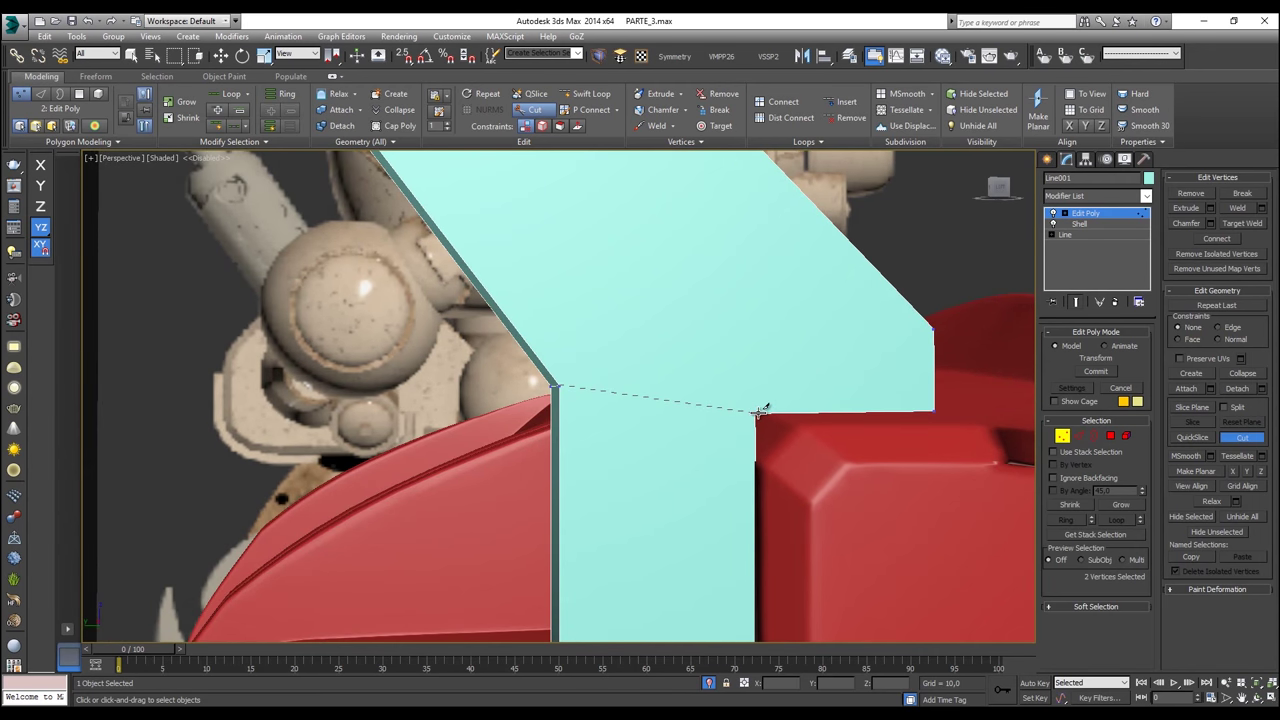
click(757, 411)
Step: Cut a second edge from the blade's upper corner nearest the slanted long edge down to the inner corner beside the red body
middle_drag(771, 357, 748, 434)
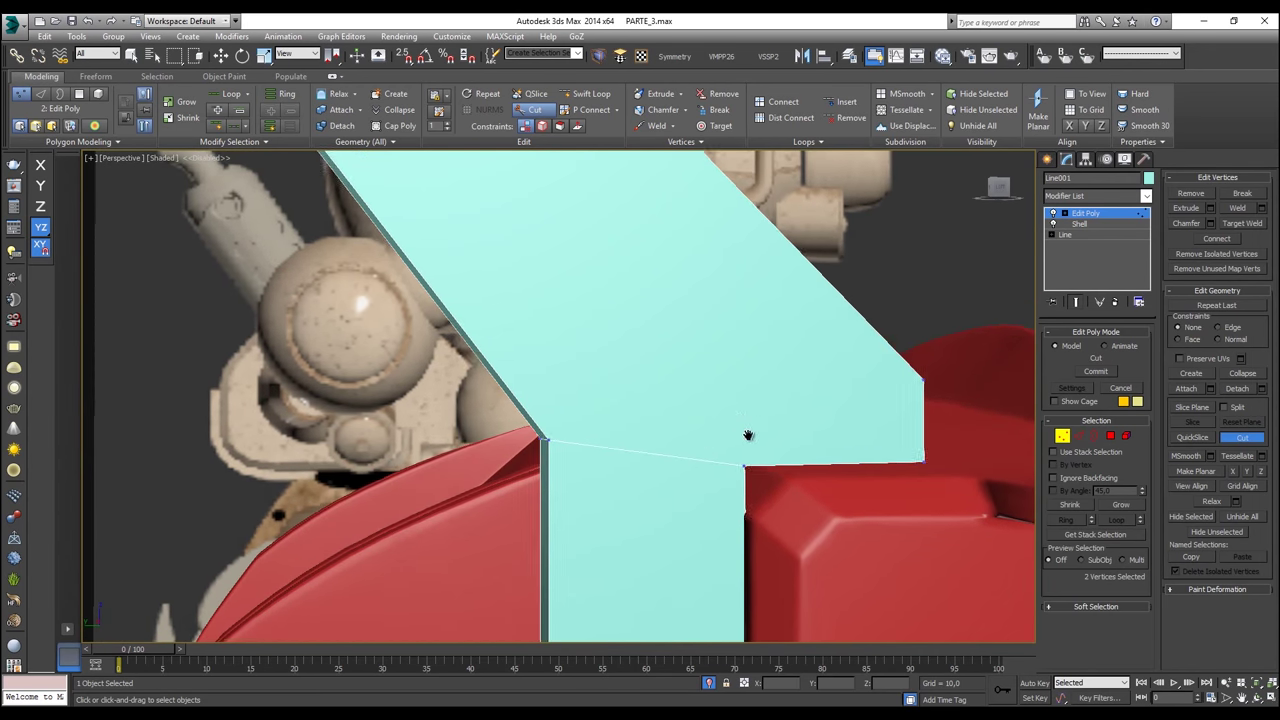
scroll(748, 434, down, 2)
middle_drag(653, 236, 656, 302)
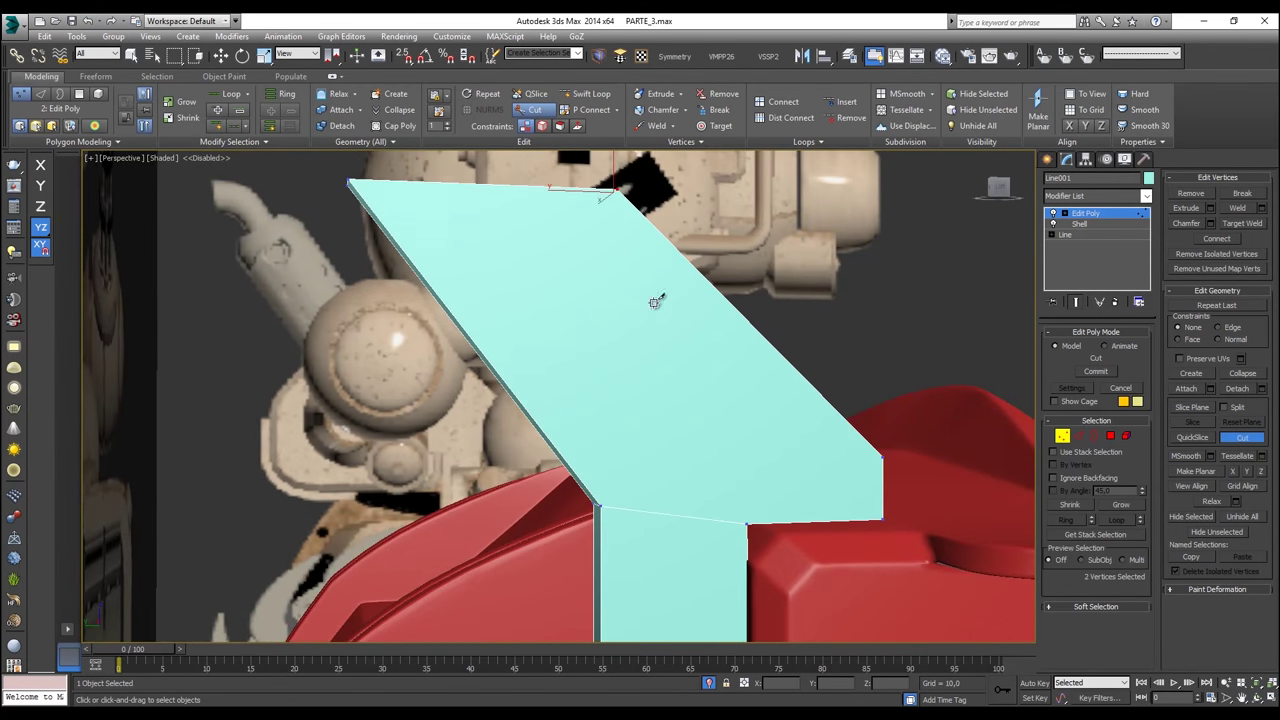
click(619, 192)
click(750, 521)
key(w)
Step: Select each polygon of the divided side face in turn to examine how the cuts split the blade and leg
scroll(763, 517, up, 2)
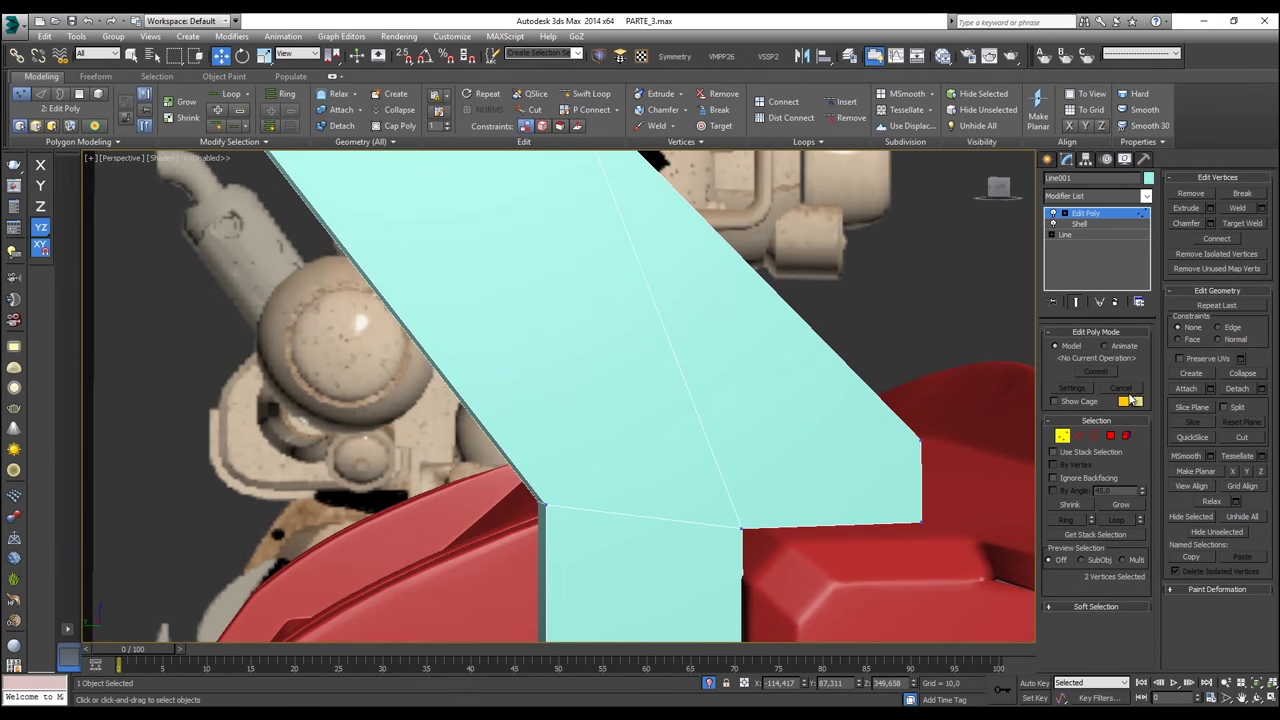
click(1110, 436)
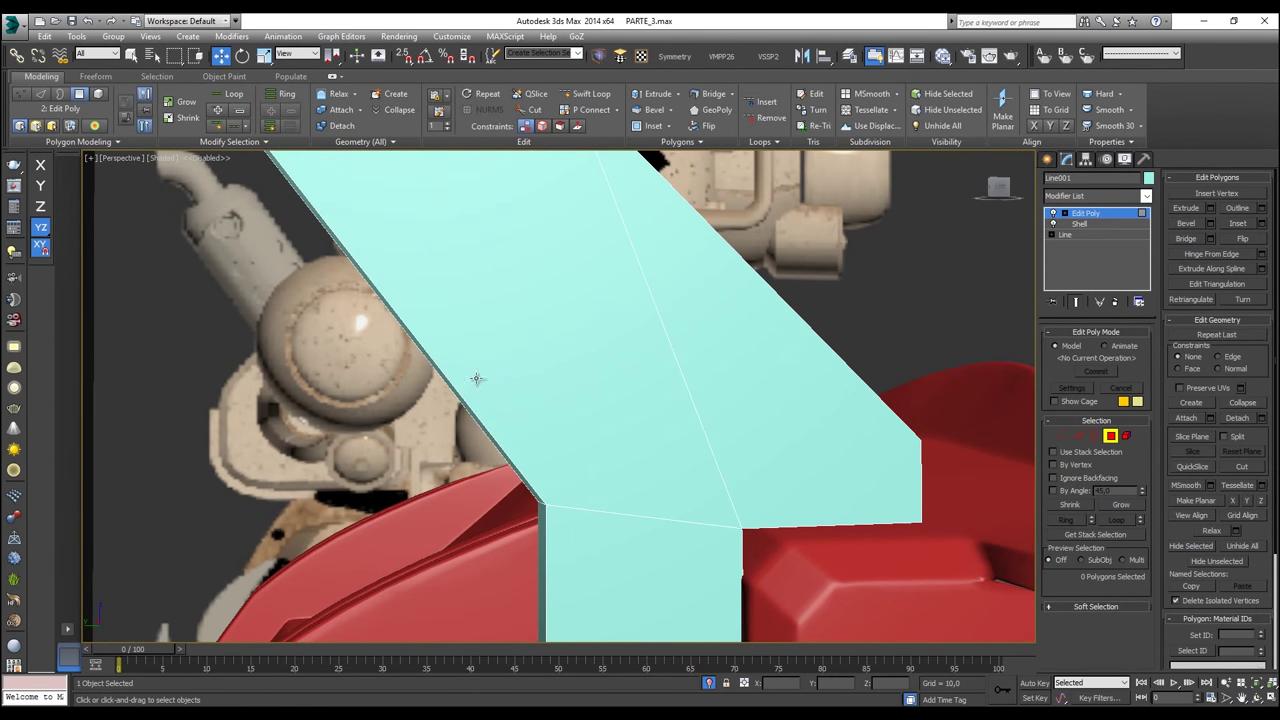
click(481, 377)
scroll(483, 377, down, 2)
middle_drag(494, 382, 553, 458)
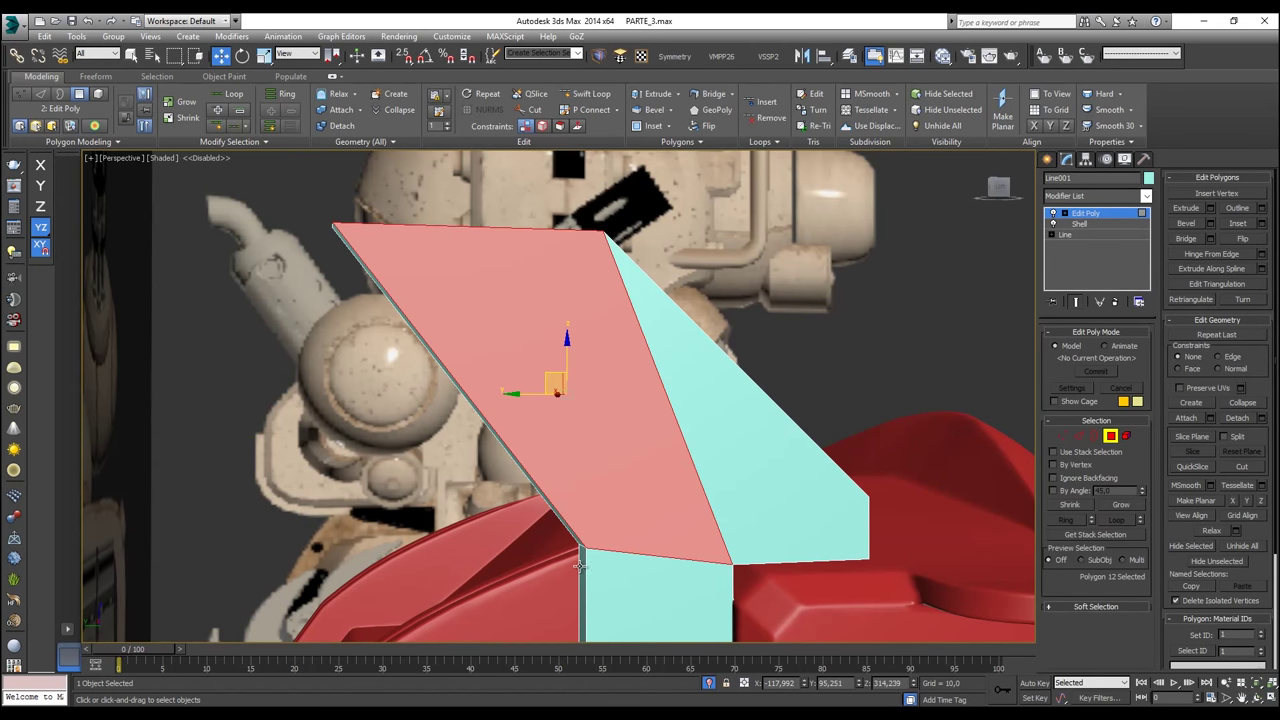
click(755, 517)
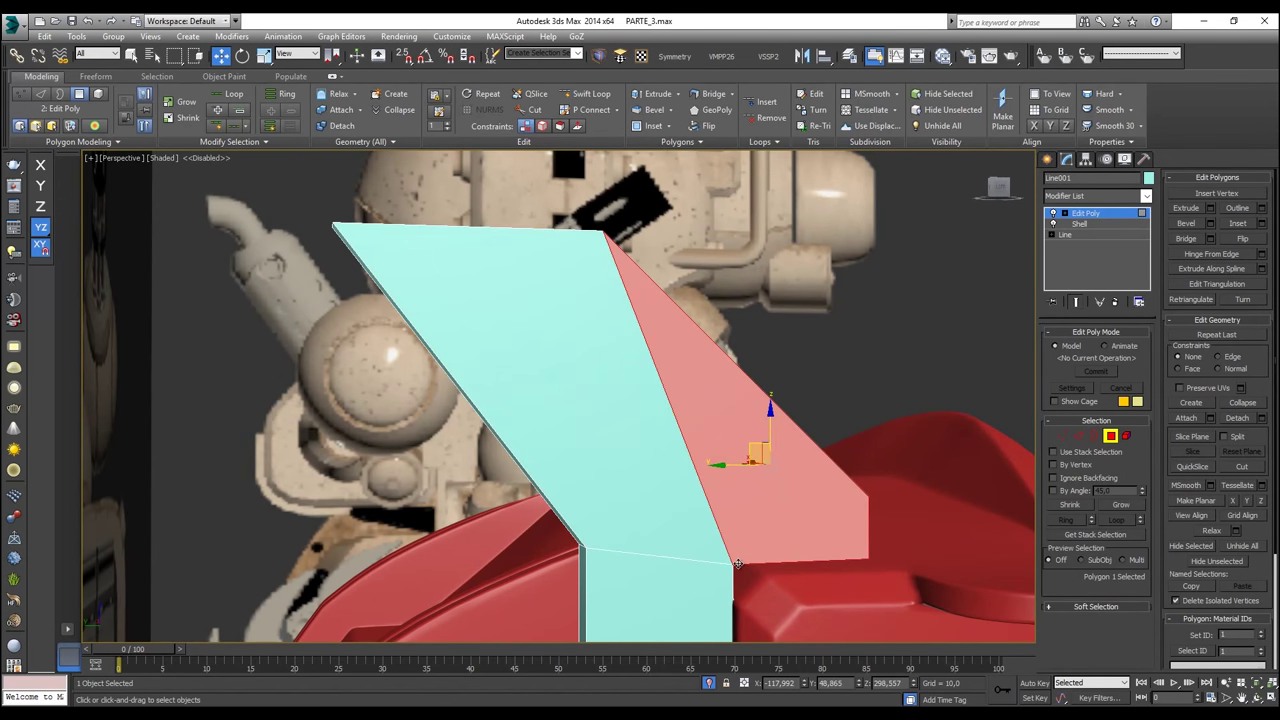
middle_drag(669, 370, 688, 215)
click(689, 526)
middle_drag(689, 526, 680, 335)
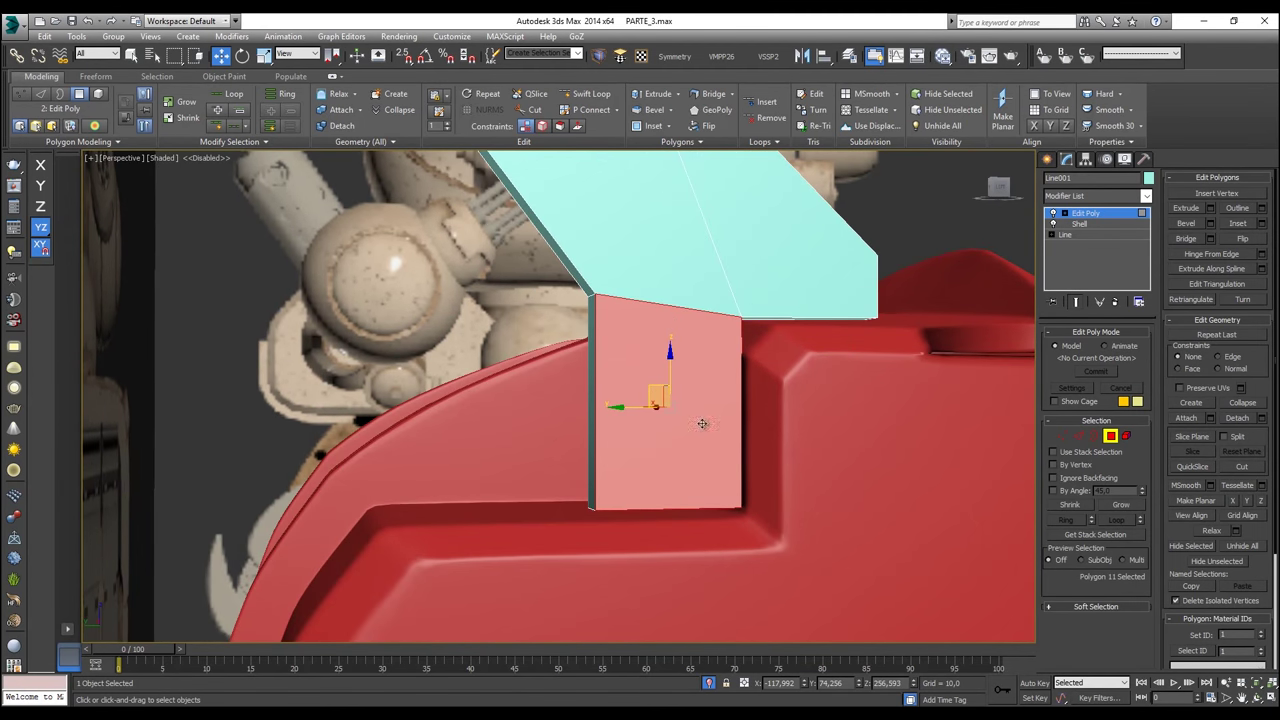
alt+middle_drag(771, 407, 756, 517)
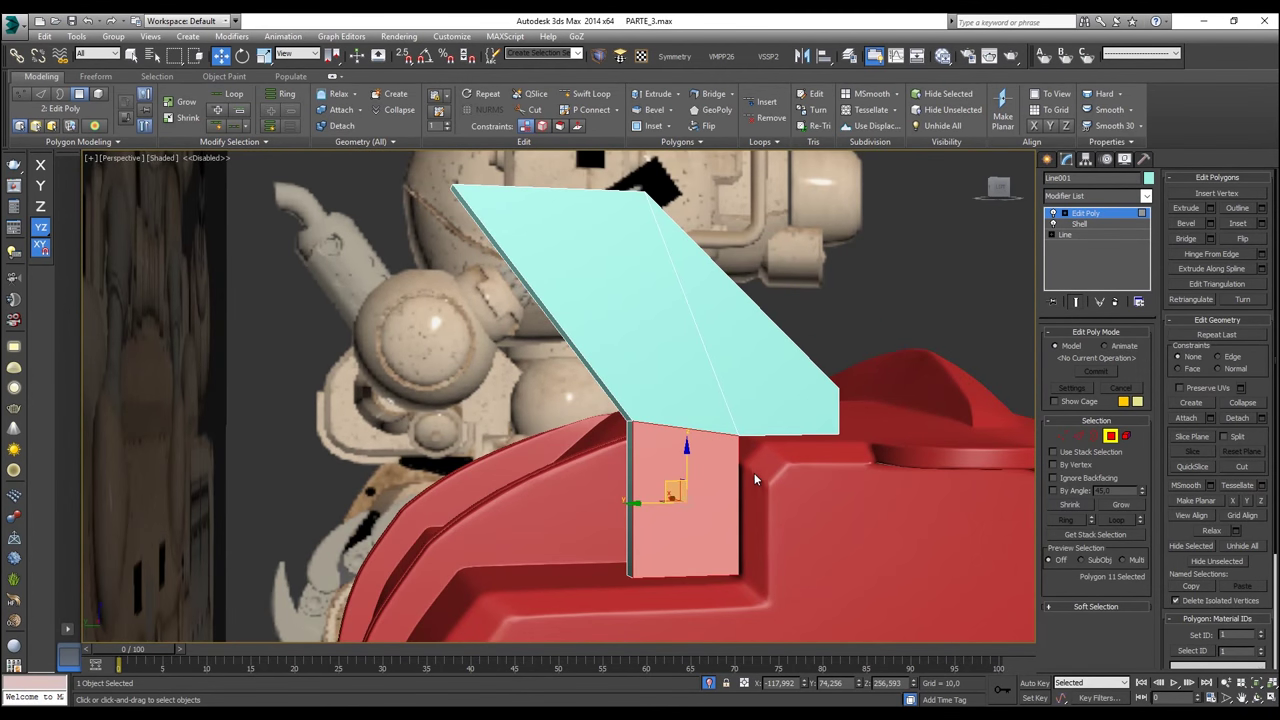
scroll(754, 473, up, 2)
alt+middle_drag(709, 431, 738, 424)
alt+middle_drag(797, 396, 792, 437)
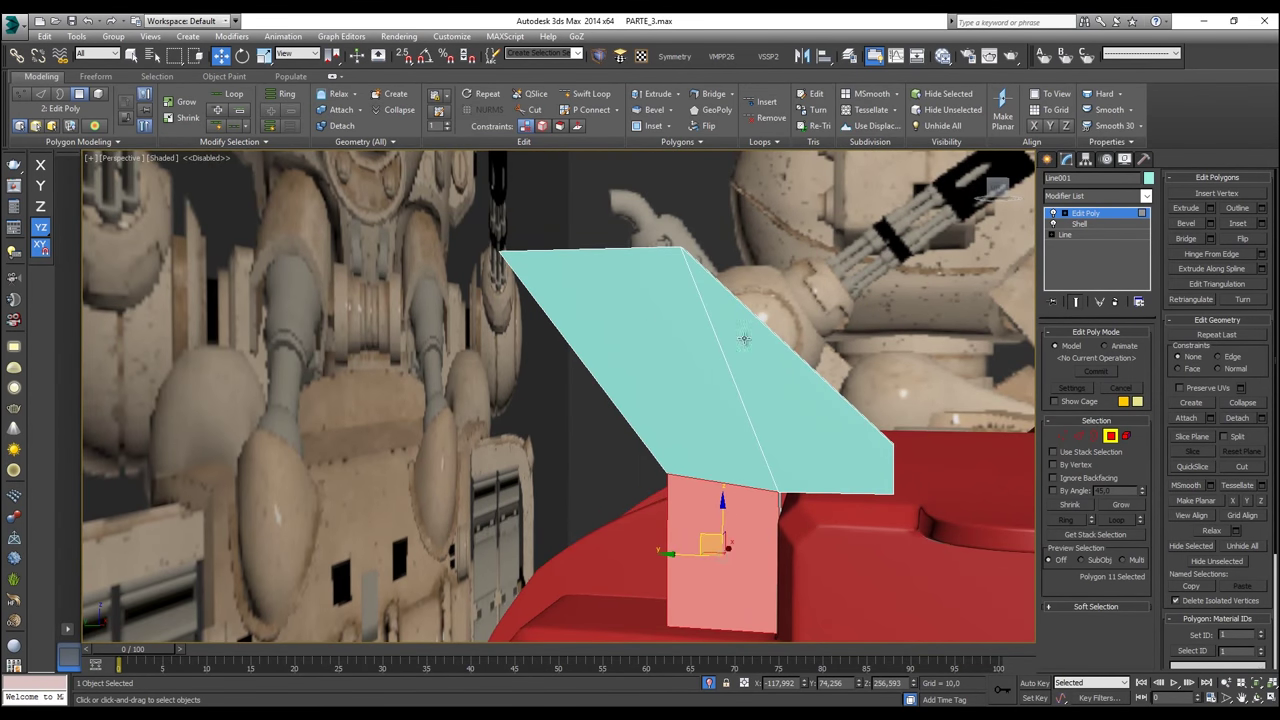
Step: Cut an edge across the fin's opposite side face between the two inner corners where the leg meets the blade
alt+middle_drag(896, 446, 694, 457)
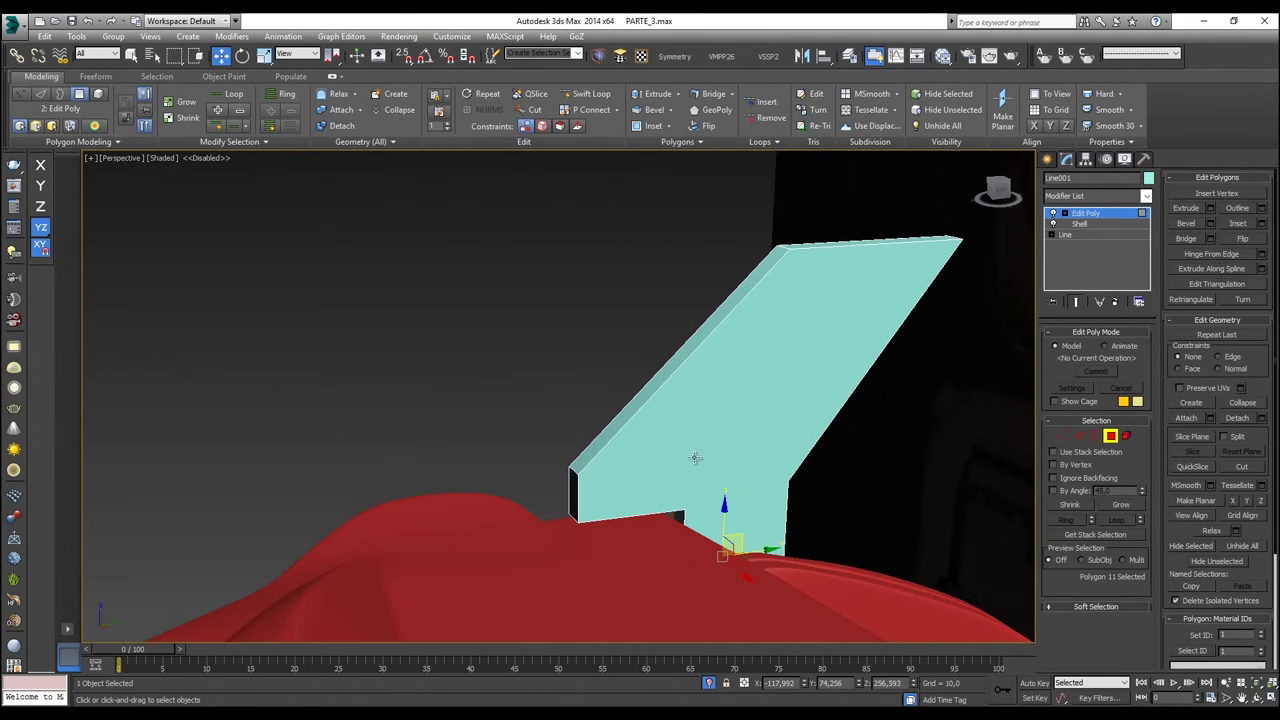
click(1062, 436)
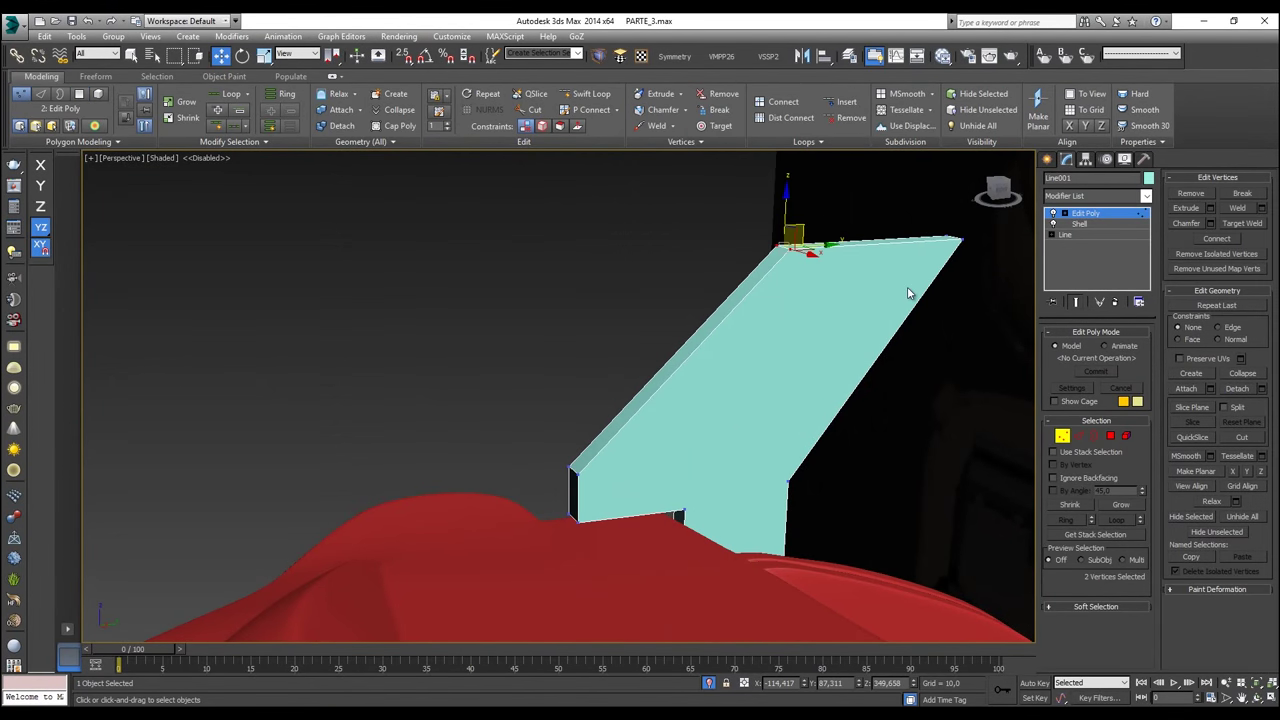
click(530, 109)
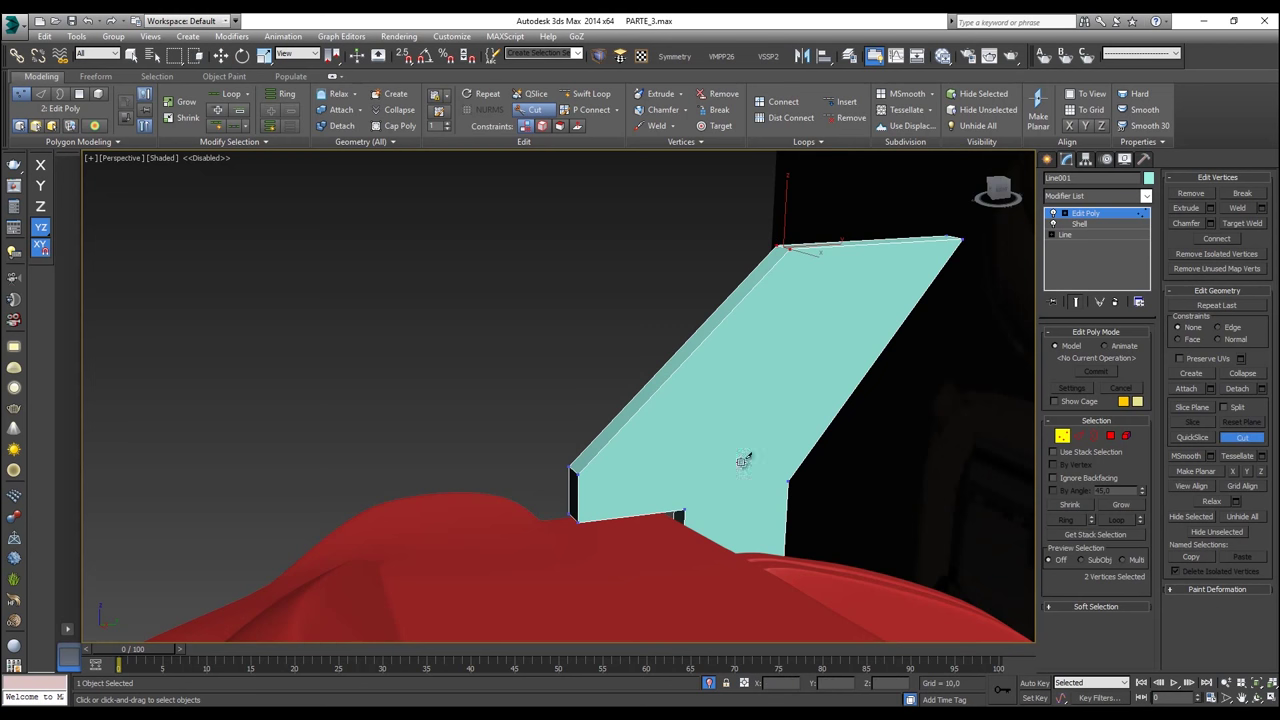
scroll(701, 514, up, 2)
click(669, 507)
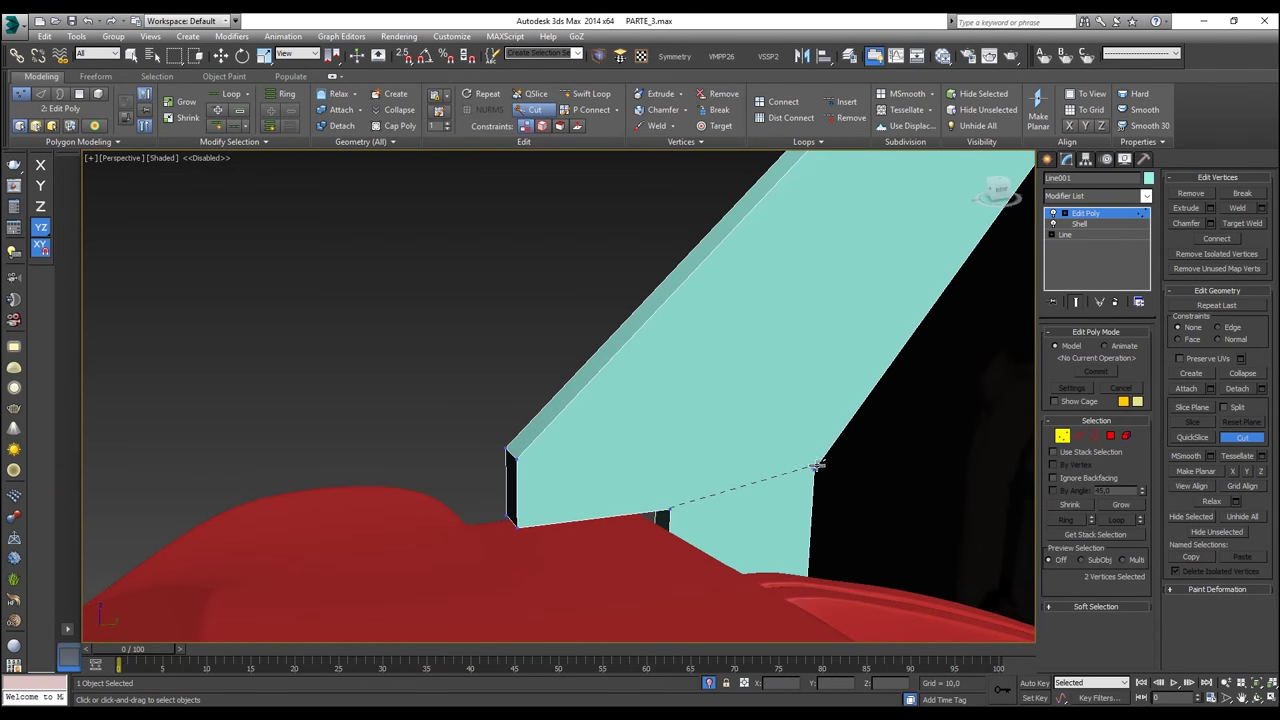
click(815, 467)
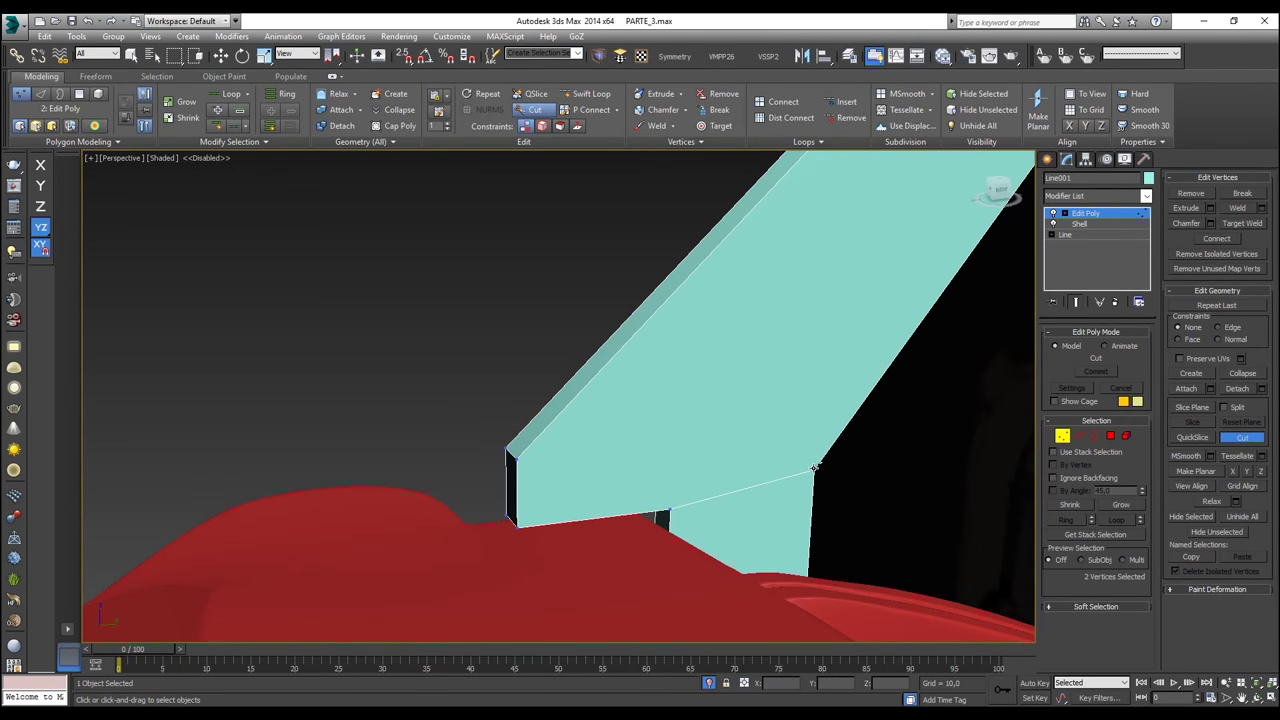
Step: Cut a second edge on the opposite side face from the inner corner to the blade's upper corner nearest the slanted long edge
click(671, 509)
middle_drag(791, 298, 722, 518)
click(772, 284)
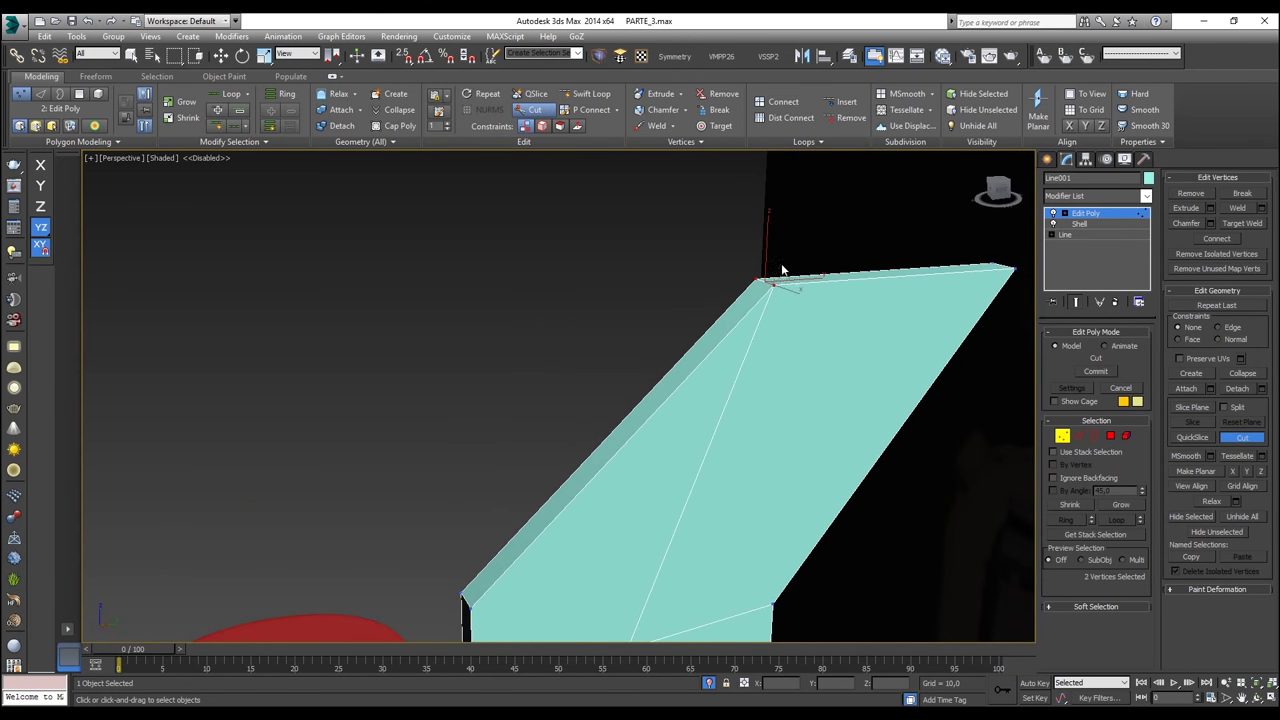
scroll(789, 266, down, 2)
alt+middle_drag(798, 310, 1011, 311)
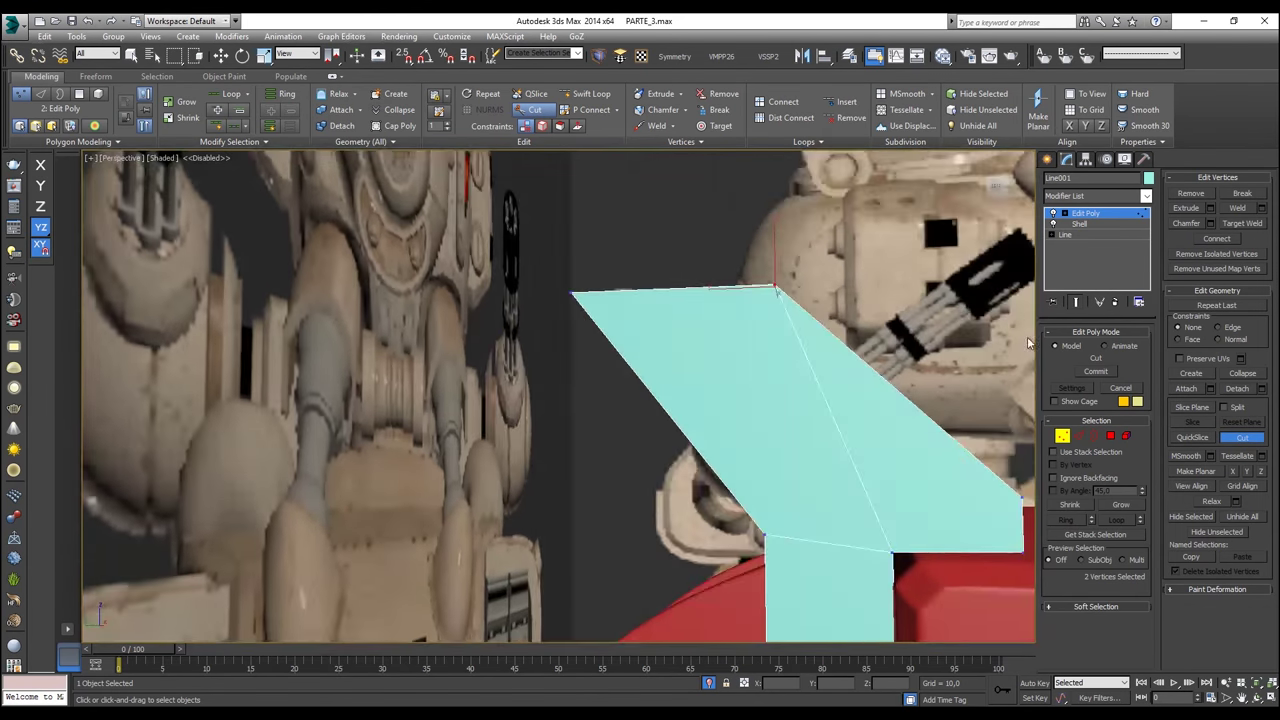
Step: Switch to edge editing and isolate the short edge across the fin's thickness at the inner corner beside the red body
click(1078, 436)
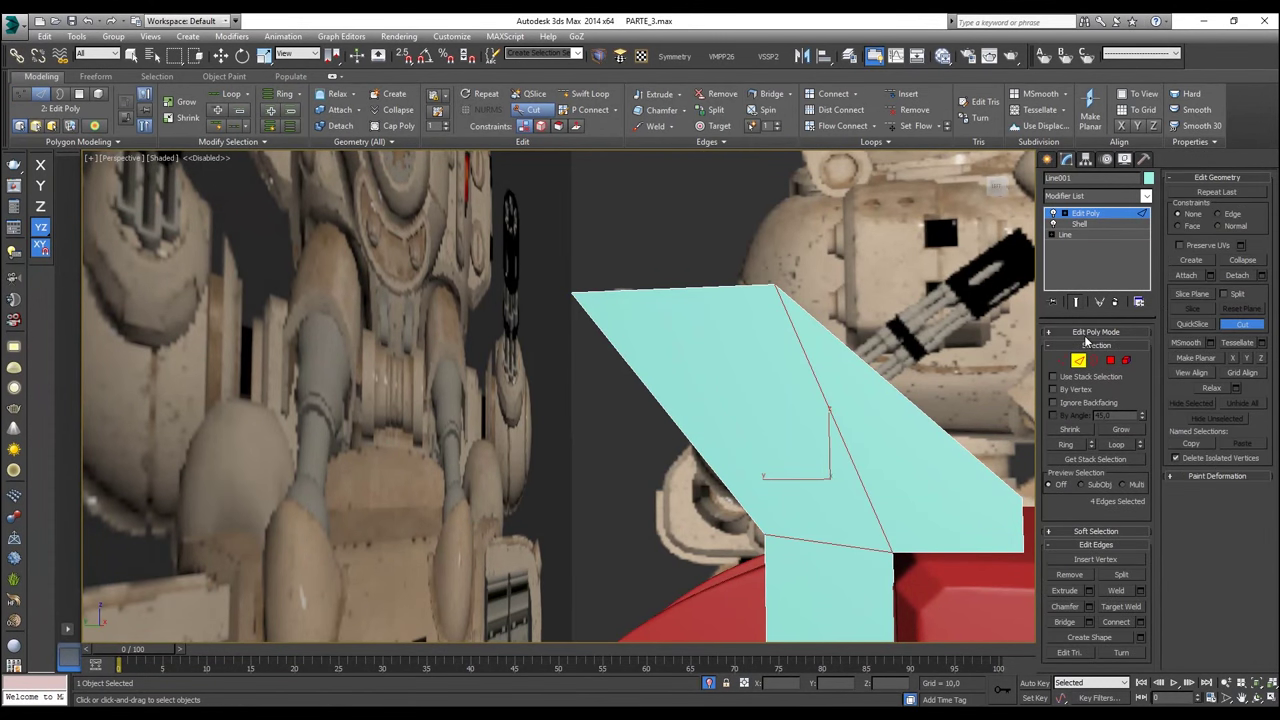
middle_drag(880, 507, 804, 340)
scroll(995, 370, up, 2)
right_click(995, 371)
drag(807, 415, 695, 337)
alt+drag(745, 436, 797, 466)
alt+drag(832, 422, 813, 360)
alt+drag(800, 327, 707, 327)
alt+drag(677, 410, 671, 343)
key(z)
alt+middle_drag(760, 408, 722, 378)
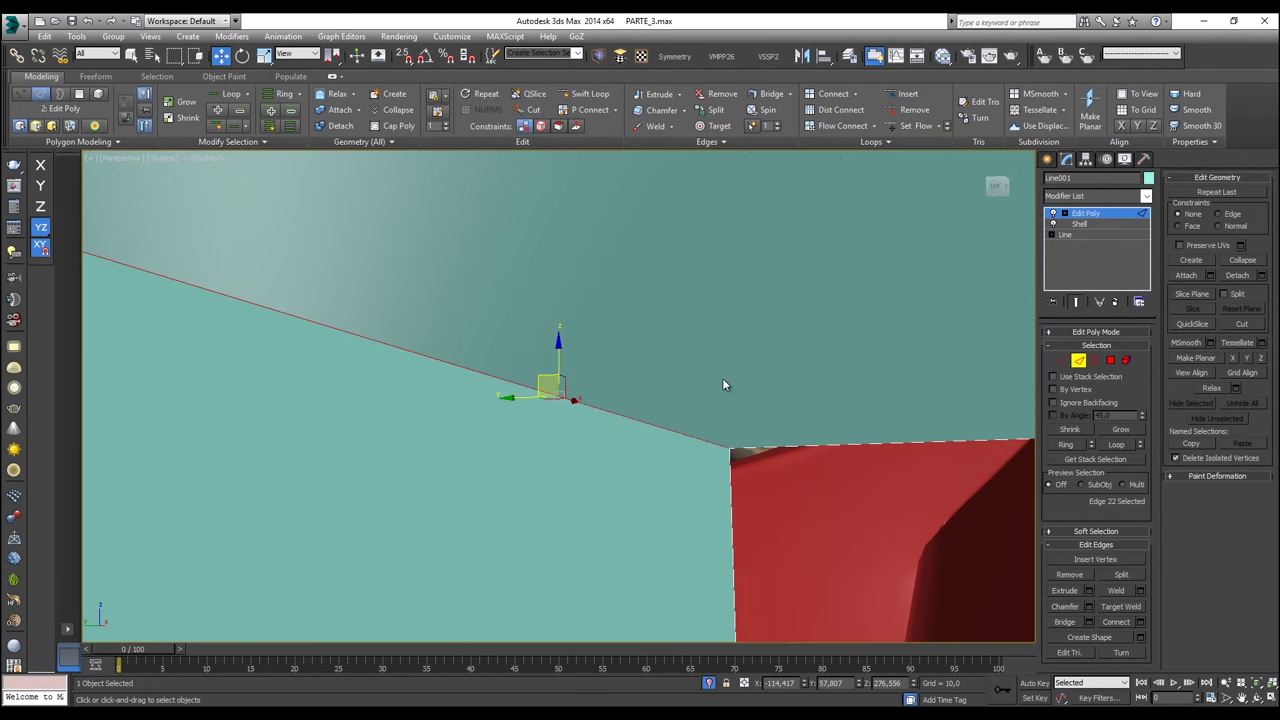
Step: Select the leg, underside and thickness edges meeting at that inner corner without the cut edges, and make the fin see-through
scroll(722, 378, down, 2)
middle_drag(561, 382, 622, 366)
scroll(634, 382, down, 4)
scroll(720, 405, up, 3)
scroll(690, 438, down, 3)
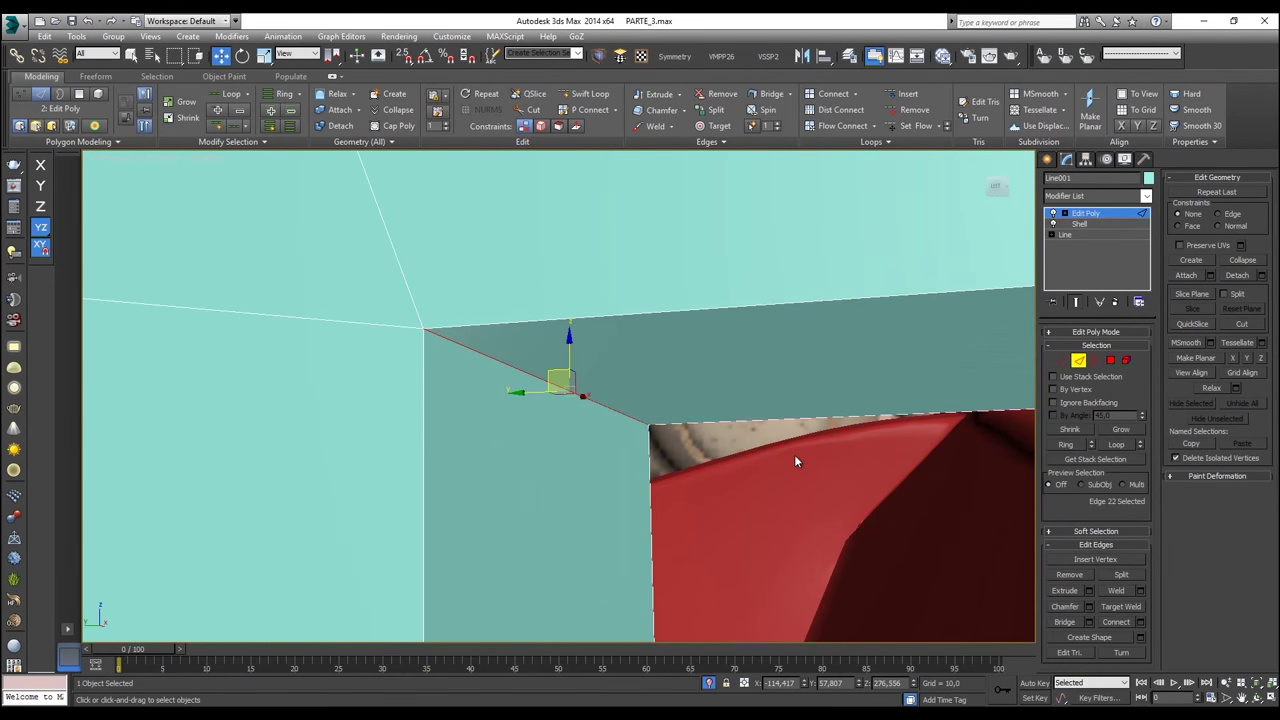
click(744, 274)
drag(772, 450, 413, 460)
key(alt+x)
alt+middle_drag(450, 474, 558, 410)
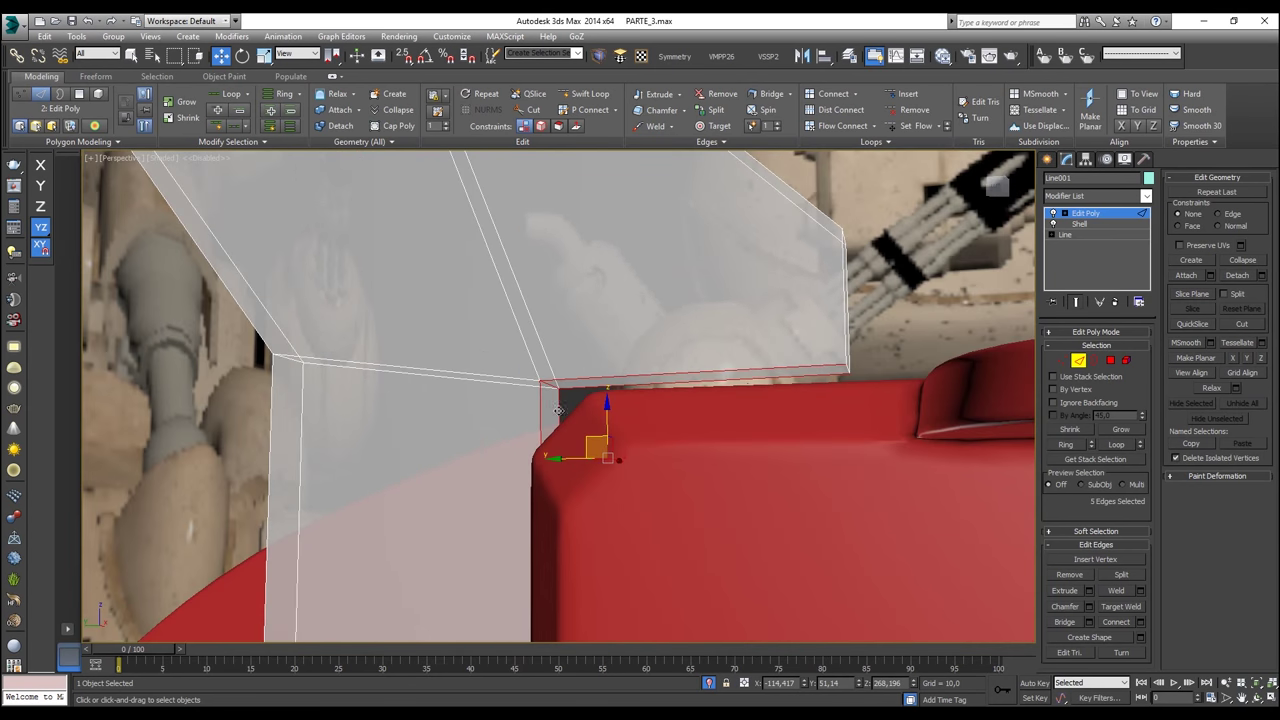
Step: Add the outline edges around the blade's blunt lower end, its slanted long edge and the top border to the selection
alt+middle_drag(871, 408, 626, 253)
alt+middle_drag(670, 296, 698, 262)
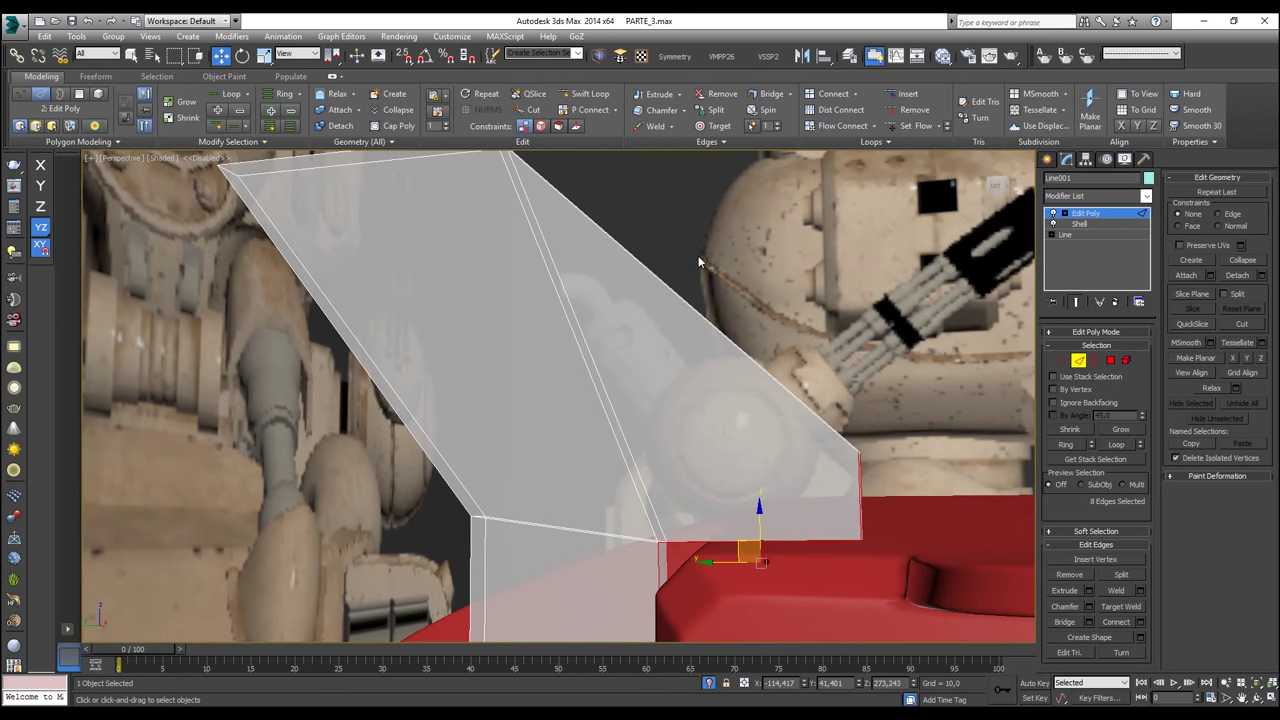
ctrl+drag(870, 445, 832, 483)
alt+middle_drag(832, 483, 945, 570)
scroll(712, 299, up, 2)
ctrl+drag(678, 293, 593, 190)
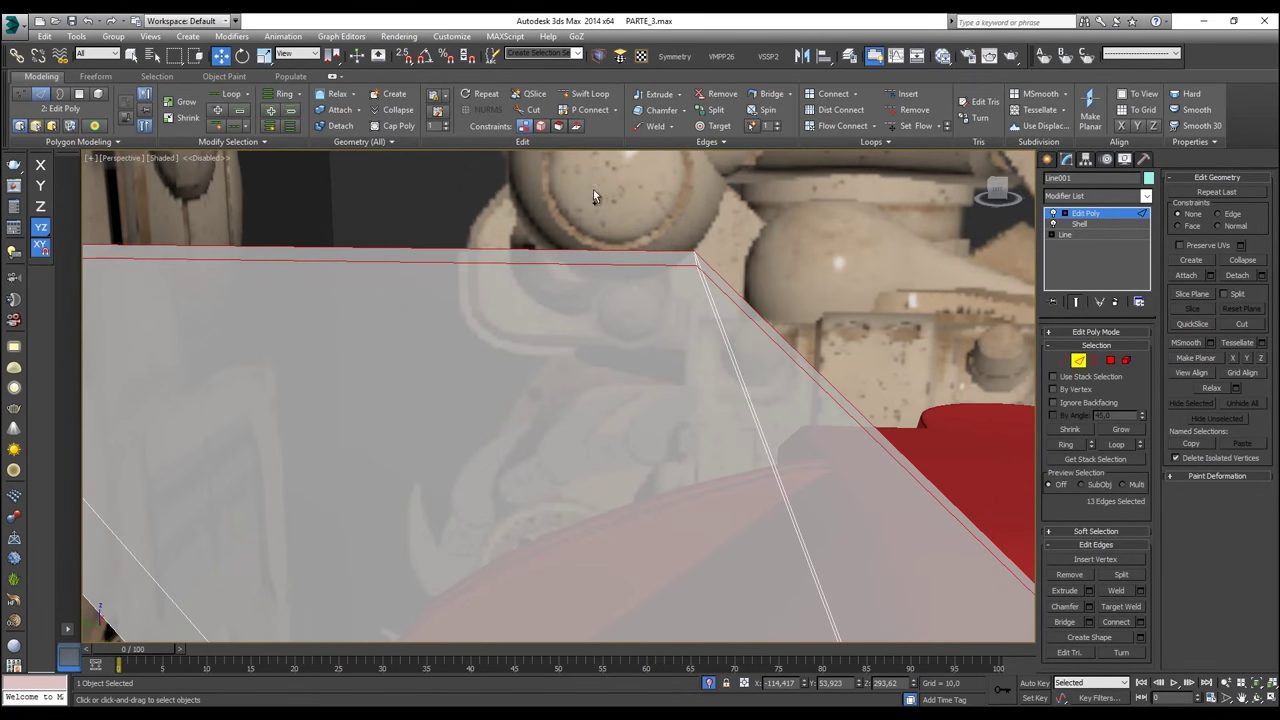
Step: Add the edges at the blade's far upper corner and at the opposite inner corner above the leg to the selection
alt+middle_drag(593, 190, 613, 252)
alt+middle_drag(760, 218, 642, 308)
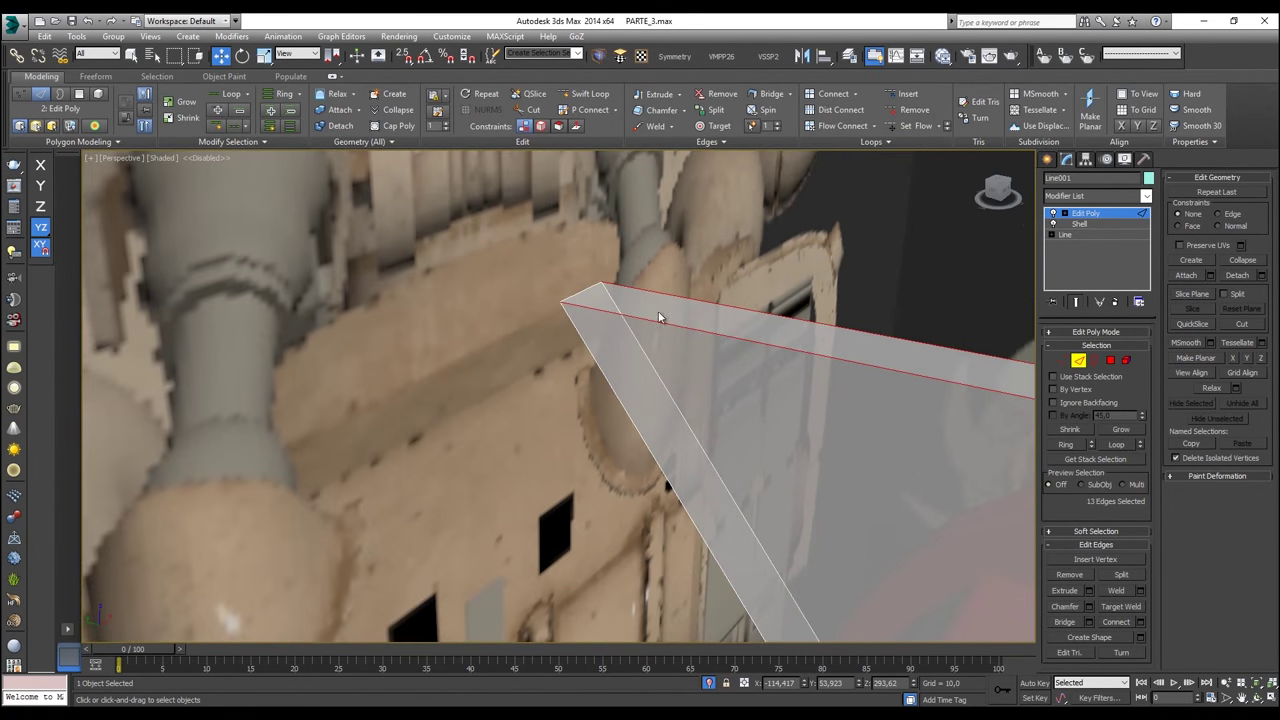
ctrl+drag(552, 385, 552, 385)
alt+middle_drag(552, 385, 437, 248)
scroll(382, 399, down, 3)
mouse_move(668, 630)
middle_down()
mouse_move(723, 423)
mouse_move(688, 325)
middle_up()
scroll(771, 357, up, 4)
ctrl+drag(790, 401, 686, 338)
alt+middle_drag(837, 420, 630, 305)
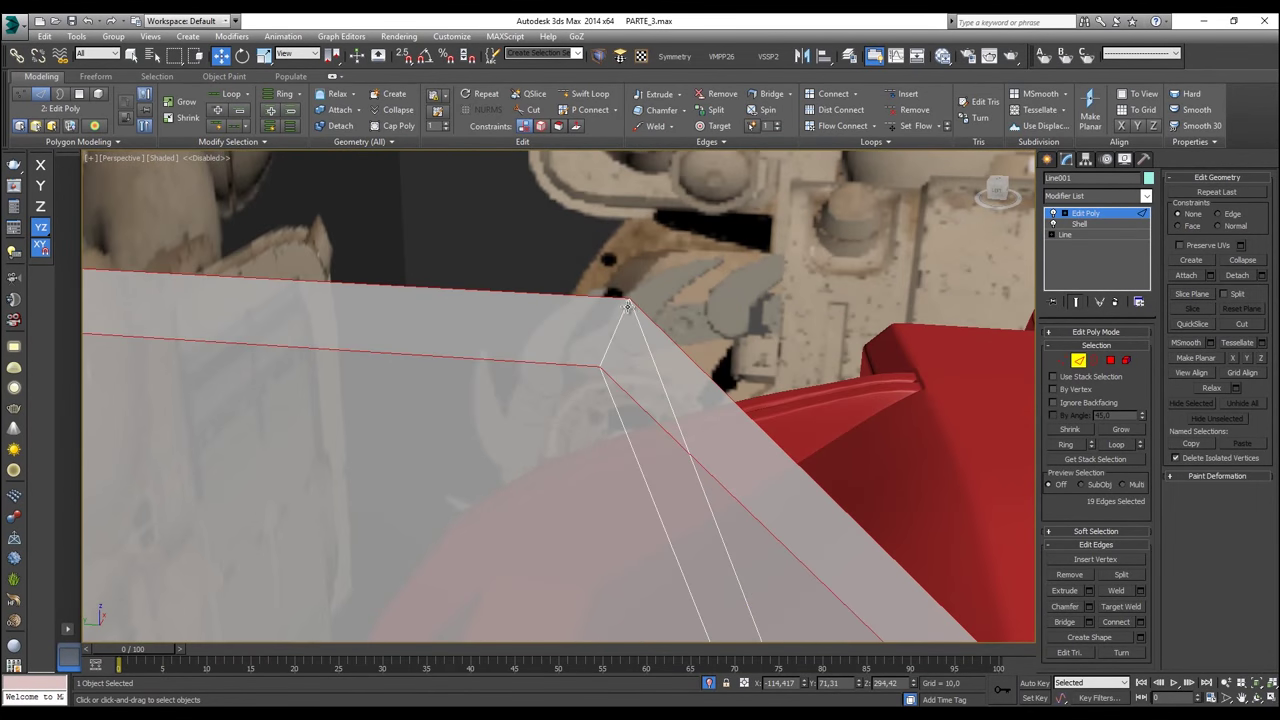
scroll(680, 362, down, 2)
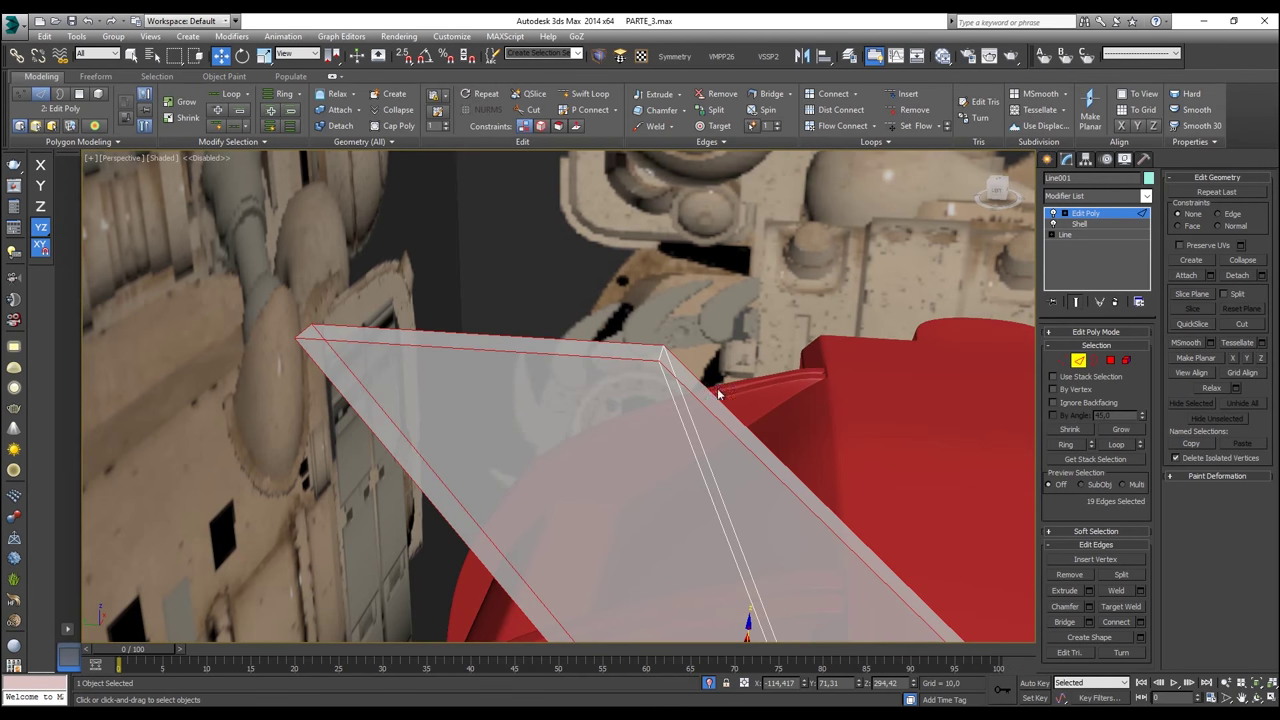
Step: Add the edges around the bottom end of the vertical leg to the selection
scroll(712, 390, down, 2)
middle_drag(694, 446, 706, 132)
scroll(689, 370, up, 3)
alt+middle_drag(689, 370, 681, 510)
ctrl+drag(681, 509, 698, 486)
ctrl+drag(866, 508, 808, 468)
alt+middle_drag(813, 452, 828, 467)
scroll(817, 476, up, 4)
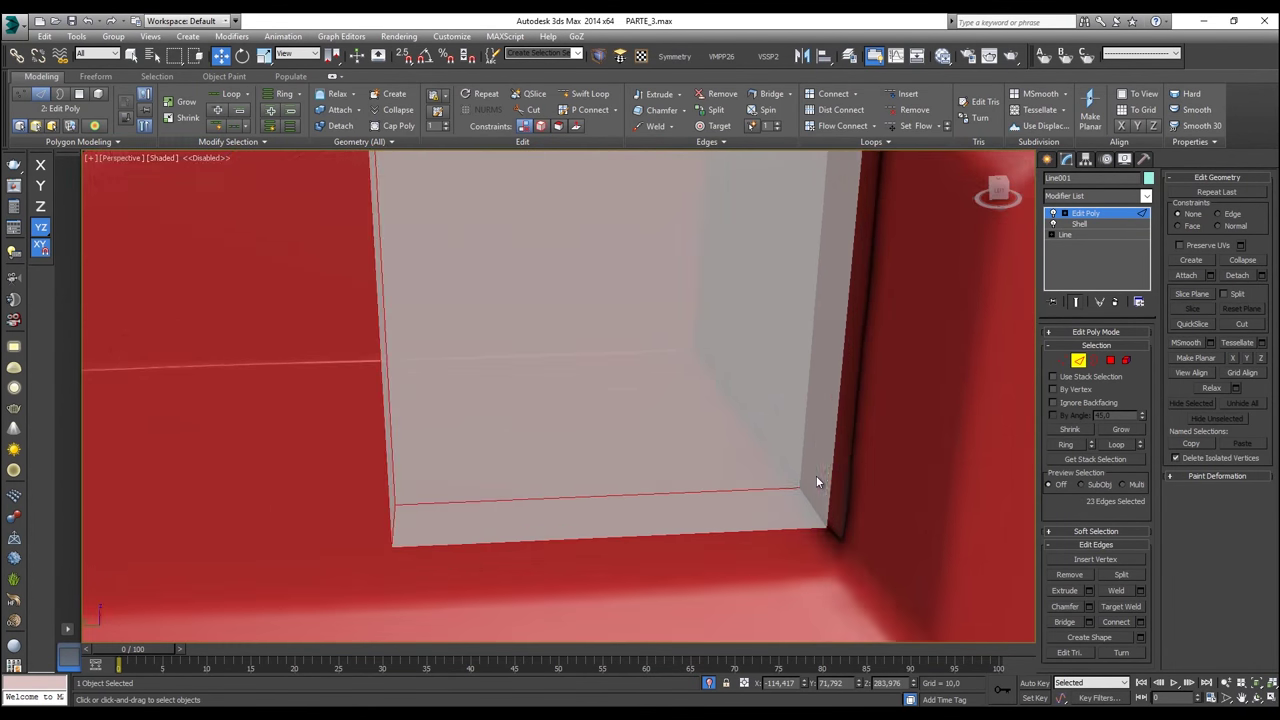
Step: Chamfer the selected outline edges with an amount of 0,15 and 2 segments
alt+middle_drag(428, 464, 626, 173)
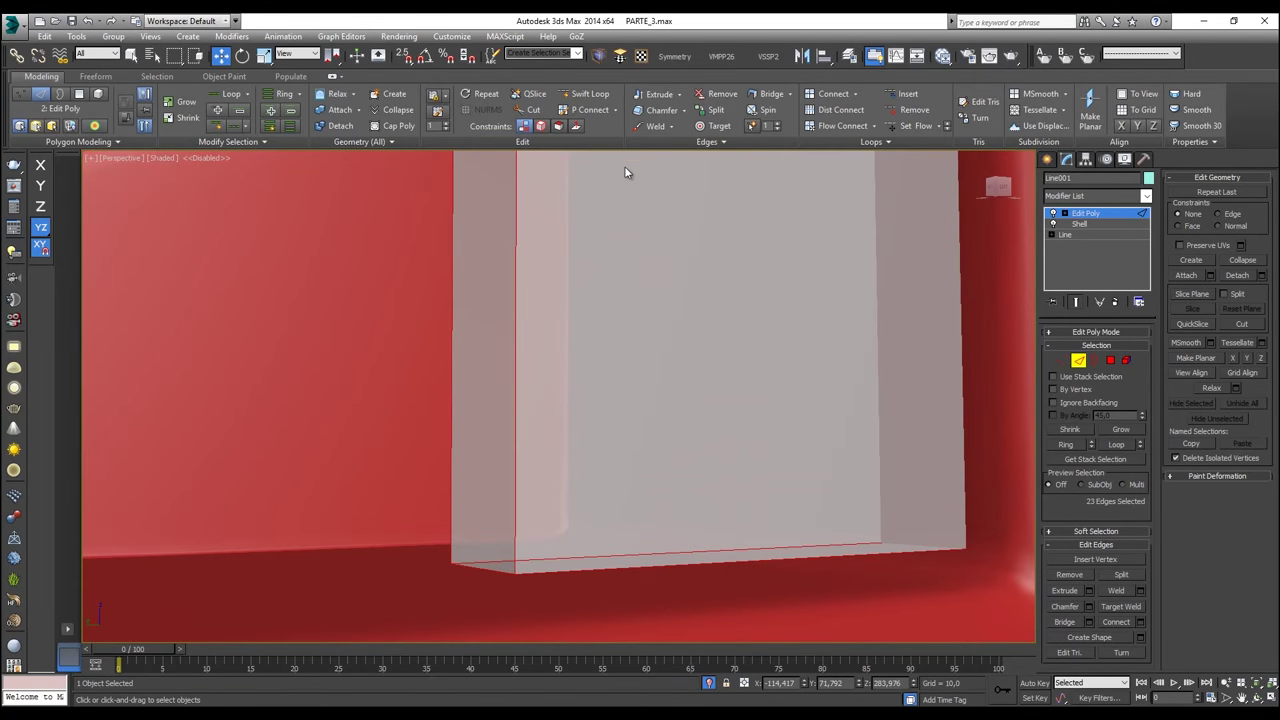
click(685, 111)
click(682, 130)
middle_drag(554, 519, 570, 490)
drag(569, 404, 570, 416)
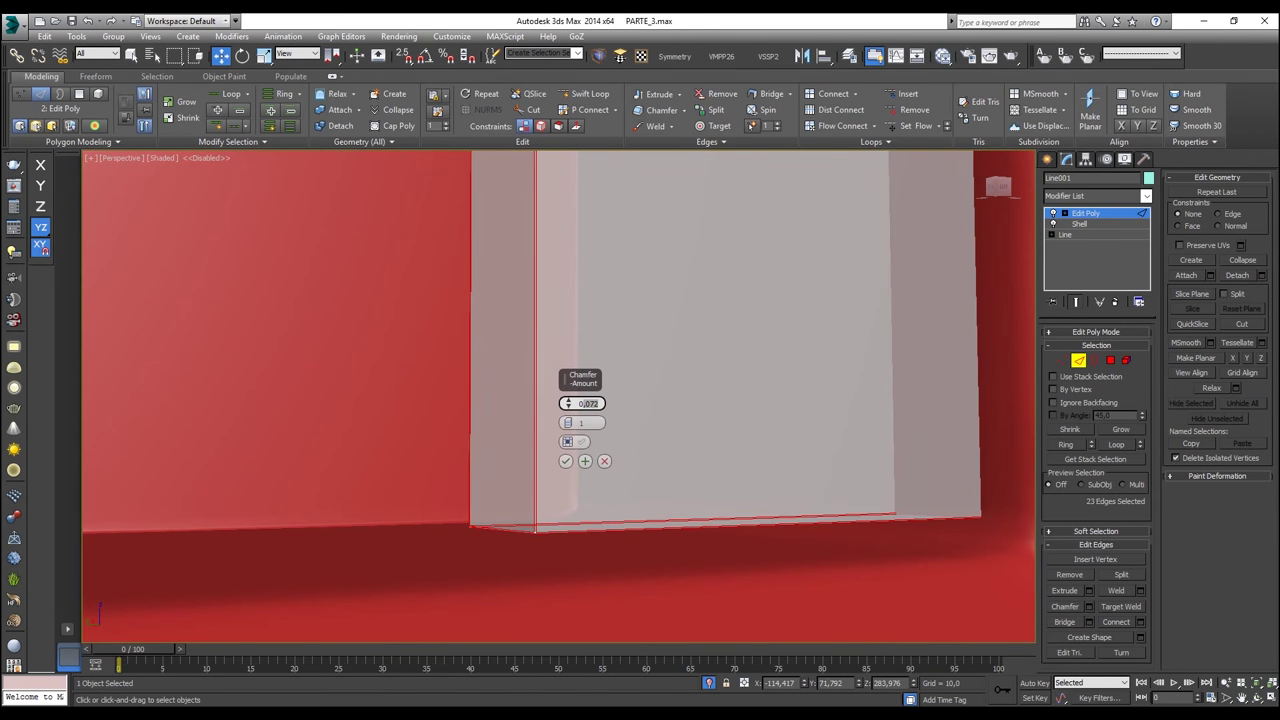
click(598, 404)
key(Return)
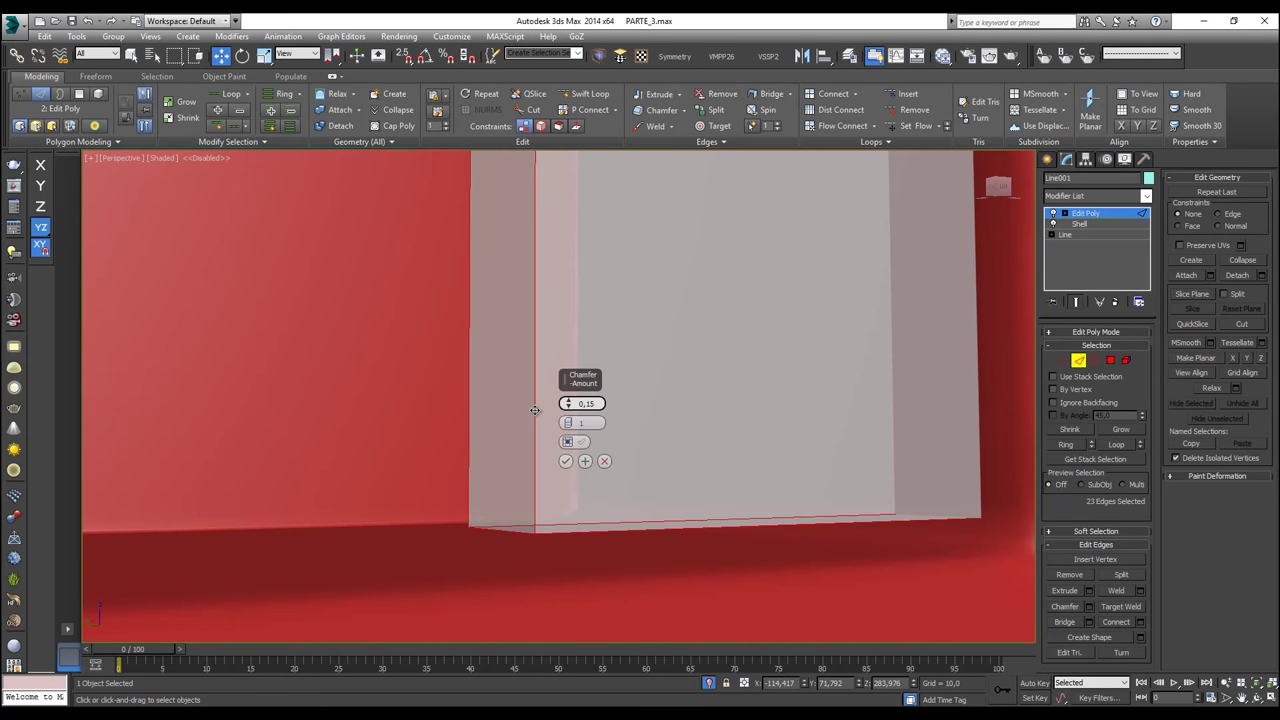
click(570, 421)
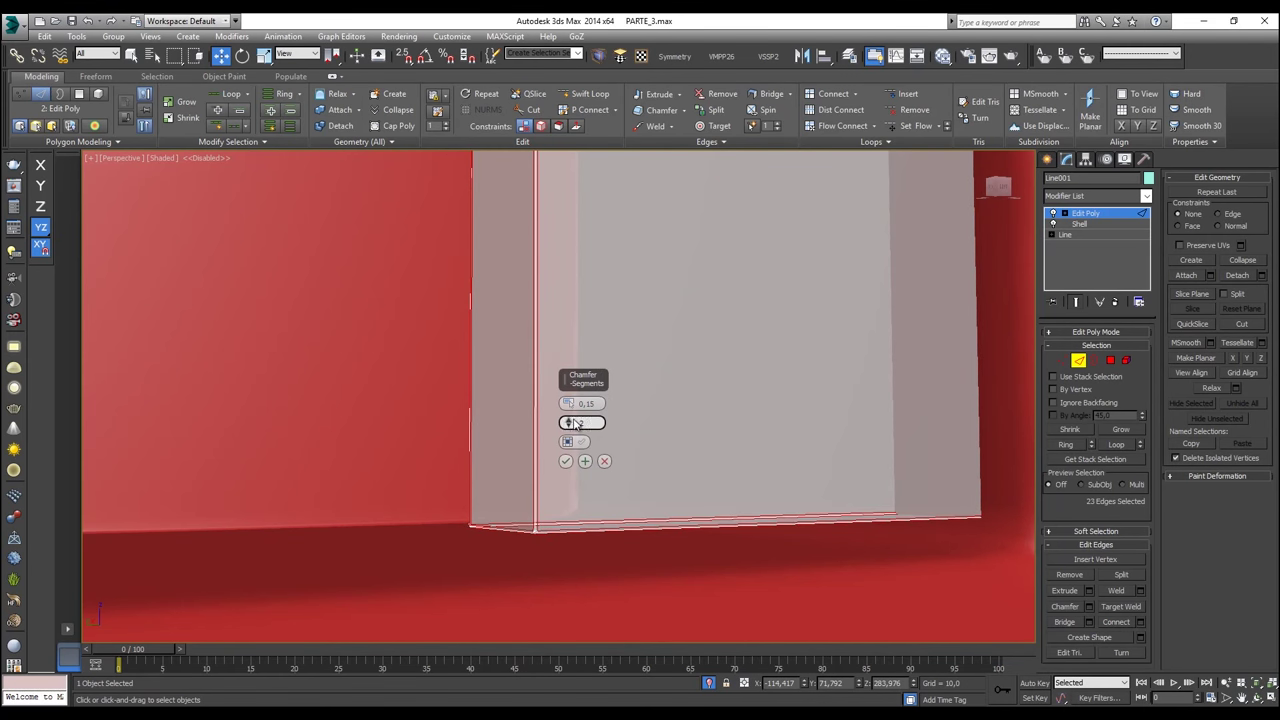
scroll(540, 440, up, 5)
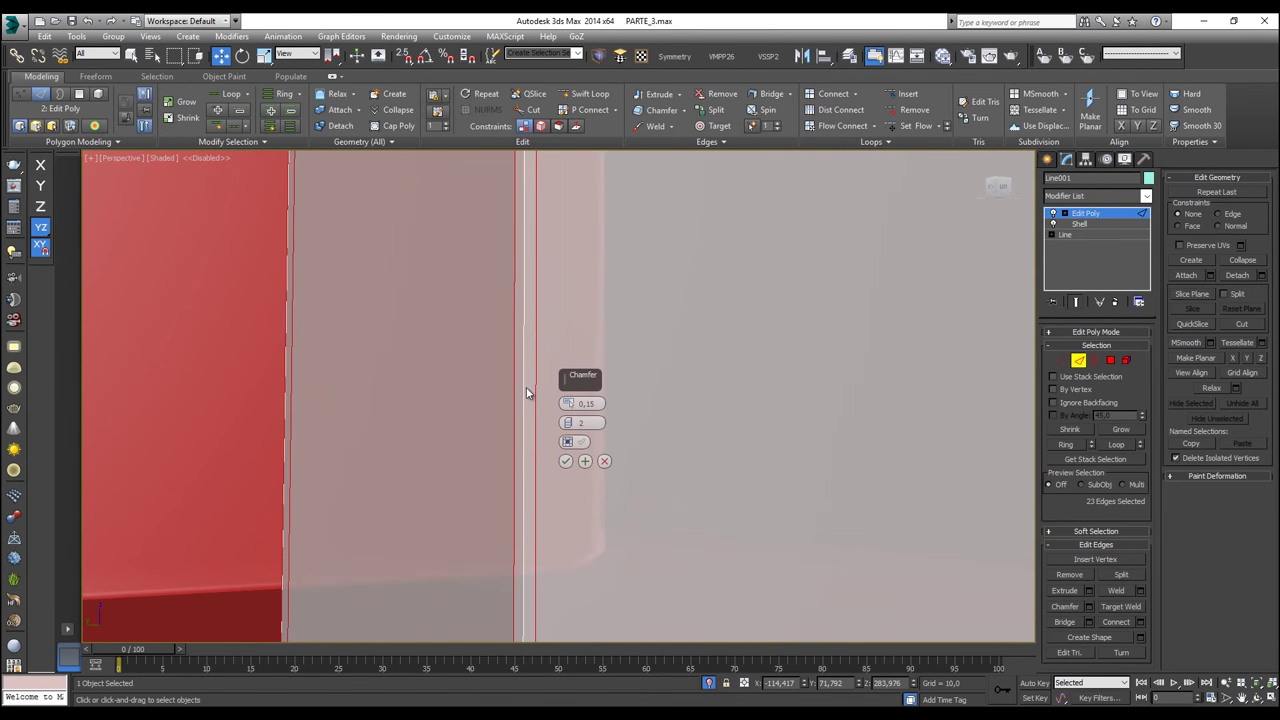
click(565, 461)
Step: Examine the chamfered inner corner beside the red body and select the small four-sided polygon at its center
scroll(568, 462, down, 8)
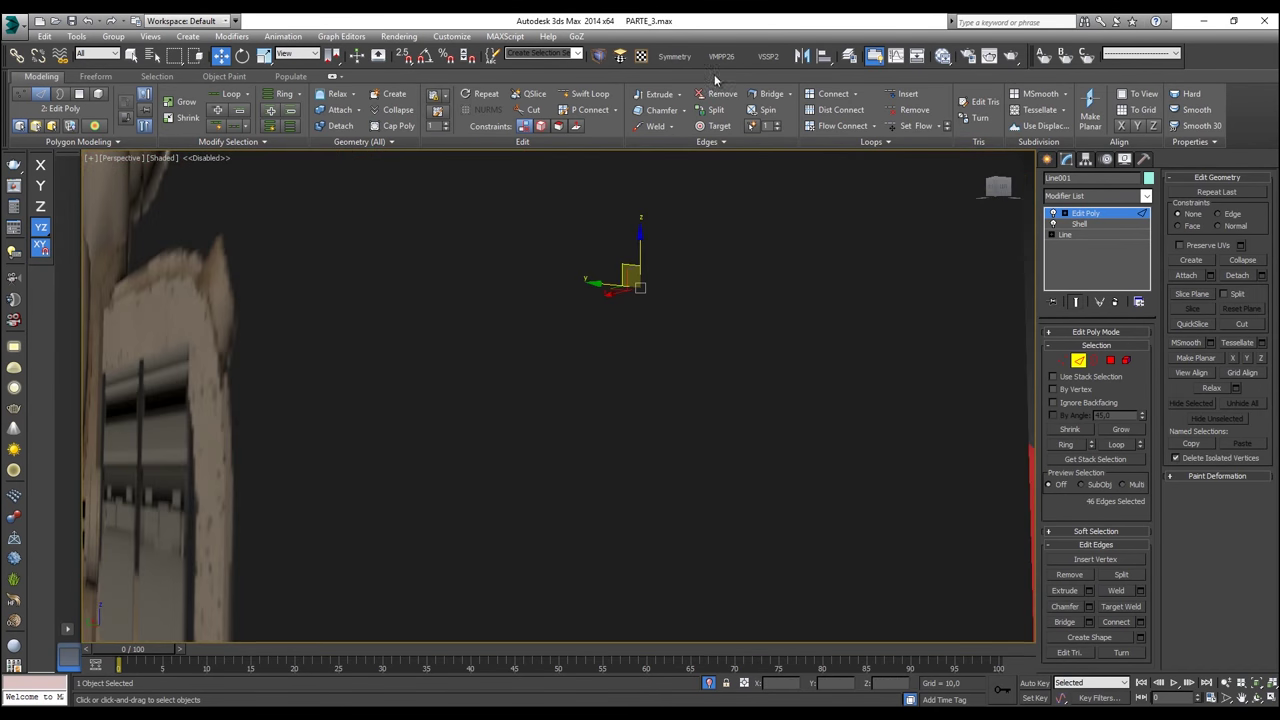
key(z)
alt+middle_drag(711, 263, 606, 354)
scroll(606, 354, up, 2)
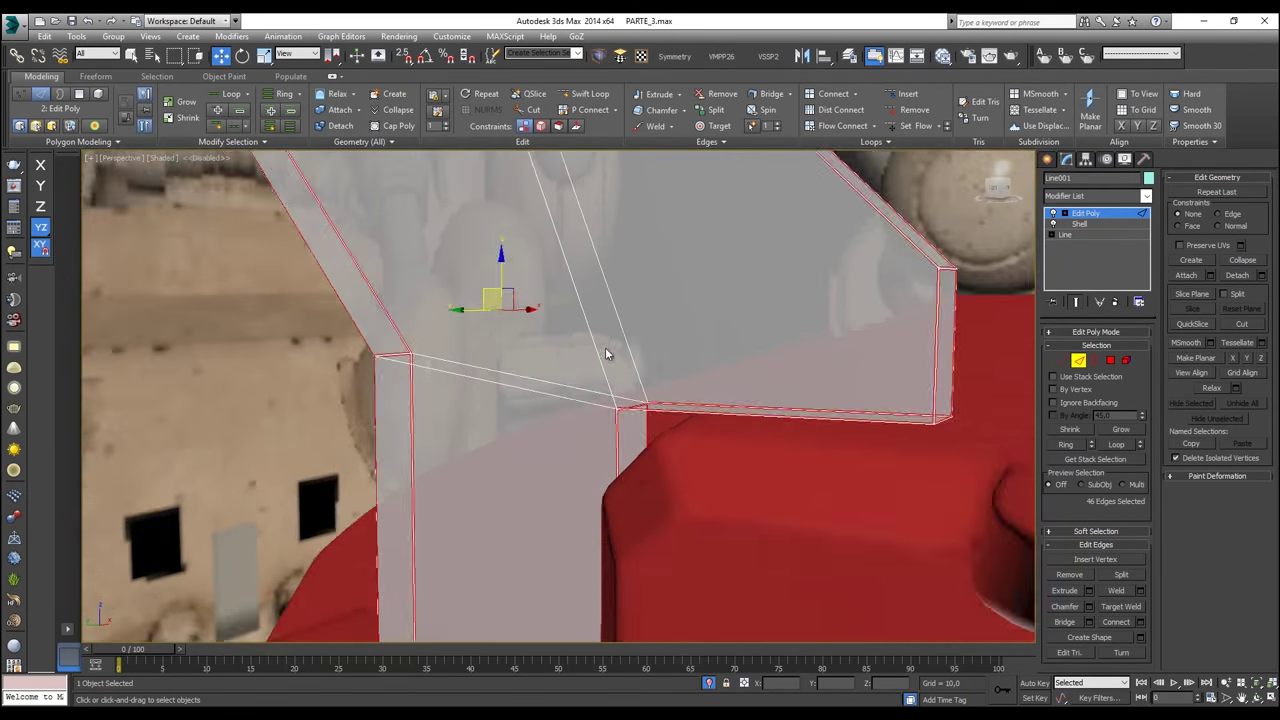
scroll(606, 352, up, 6)
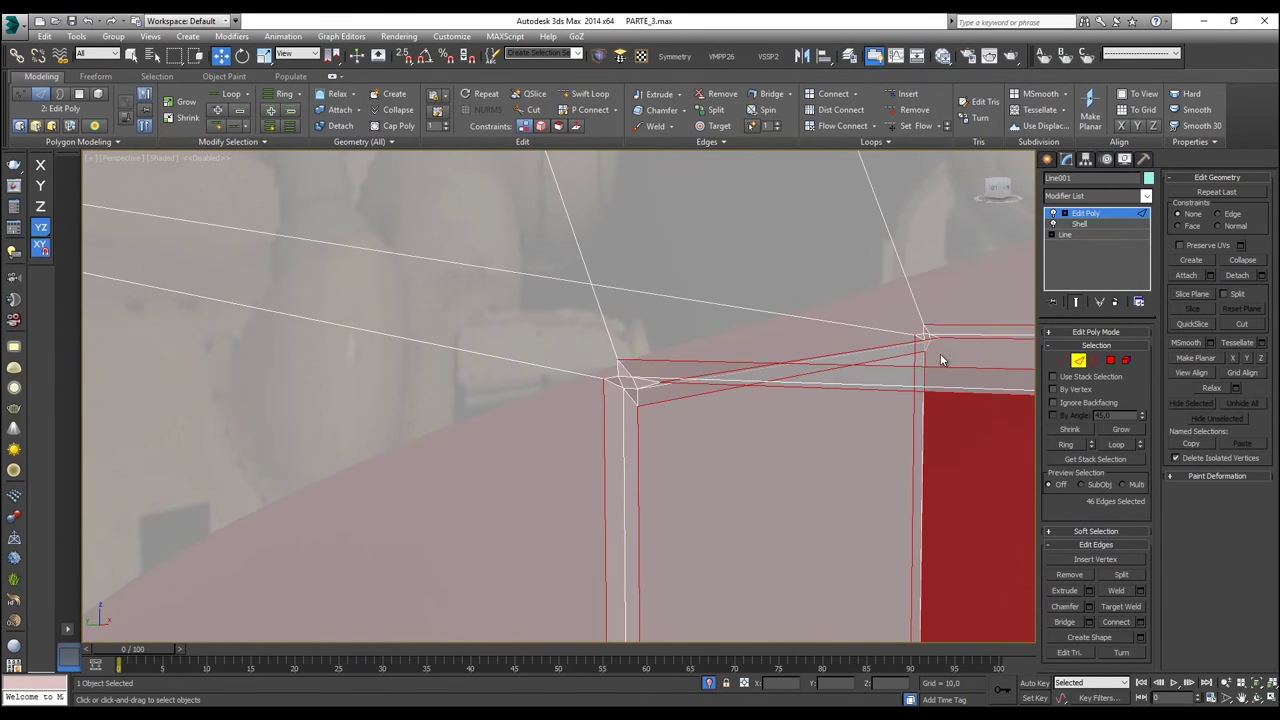
click(1110, 360)
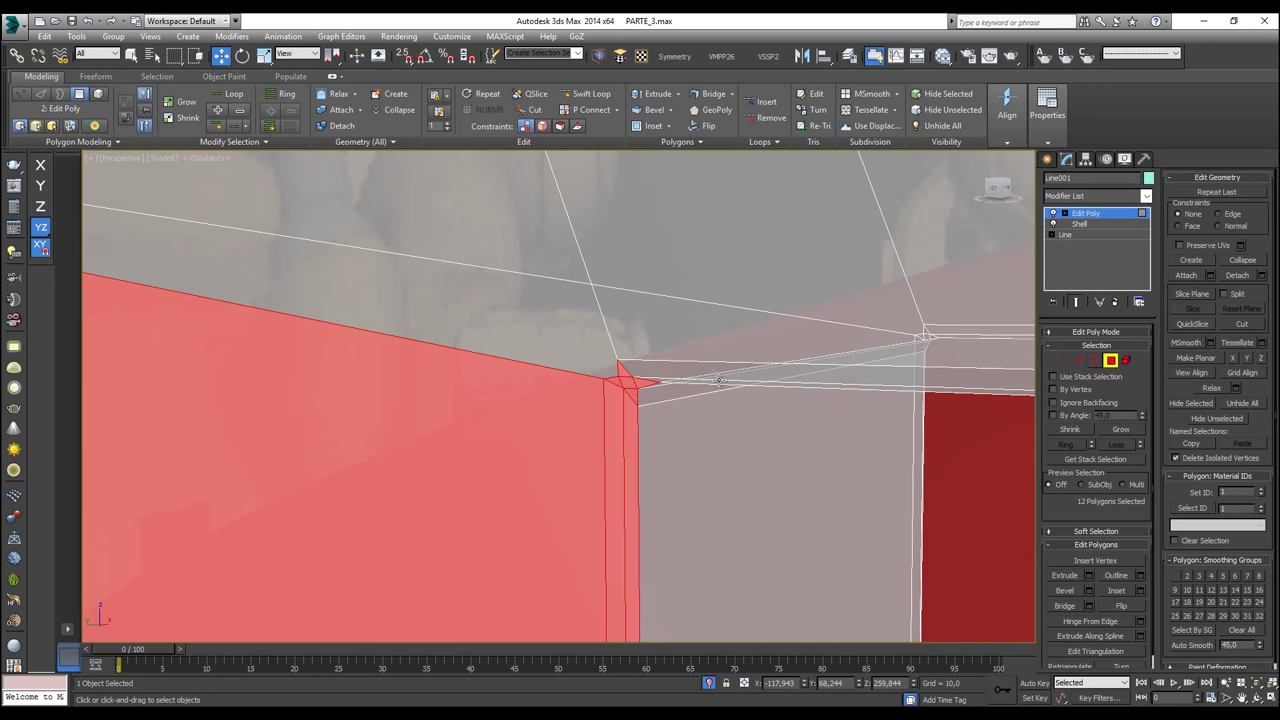
click(618, 385)
mouse_move(620, 382)
alt+middle_down()
mouse_move(600, 400)
mouse_move(635, 377)
mouse_move(620, 390)
mouse_move(636, 393)
alt+middle_up()
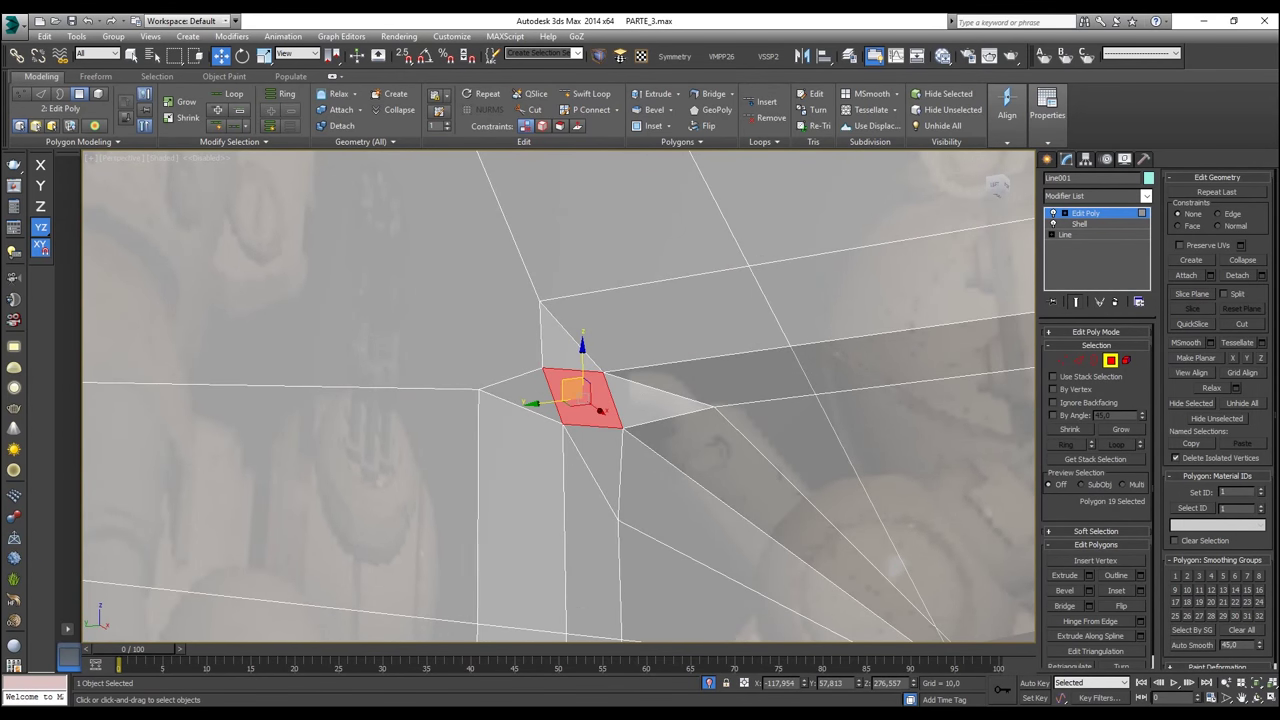
Step: Try cutting the small corner polygon from its center to a neighbouring corner vertex
key(2)
click(1062, 360)
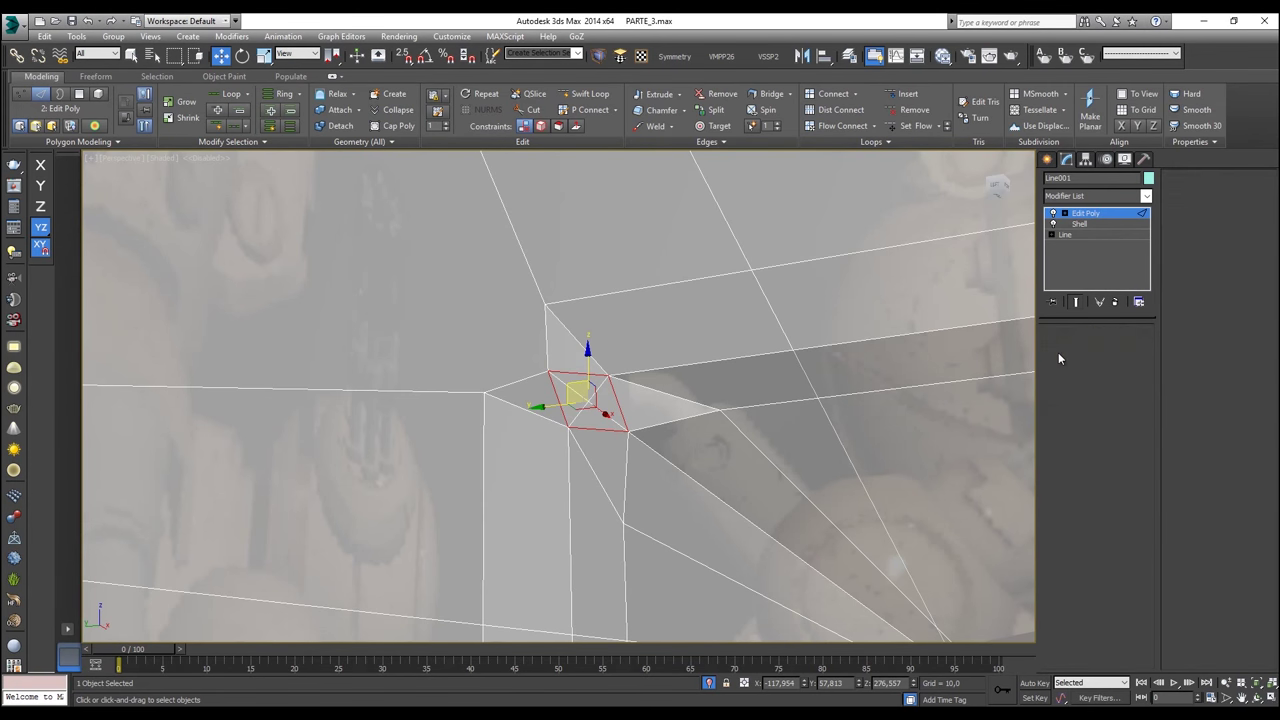
click(535, 109)
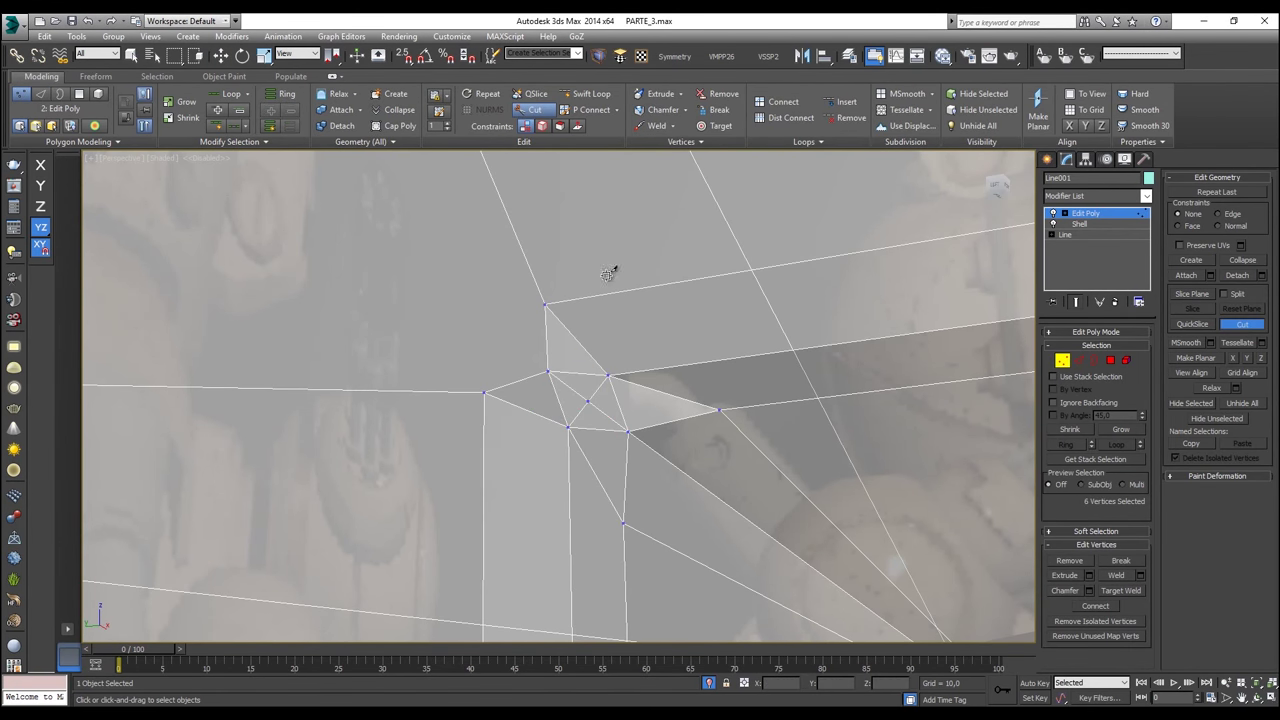
click(588, 401)
click(607, 376)
right_click(600, 398)
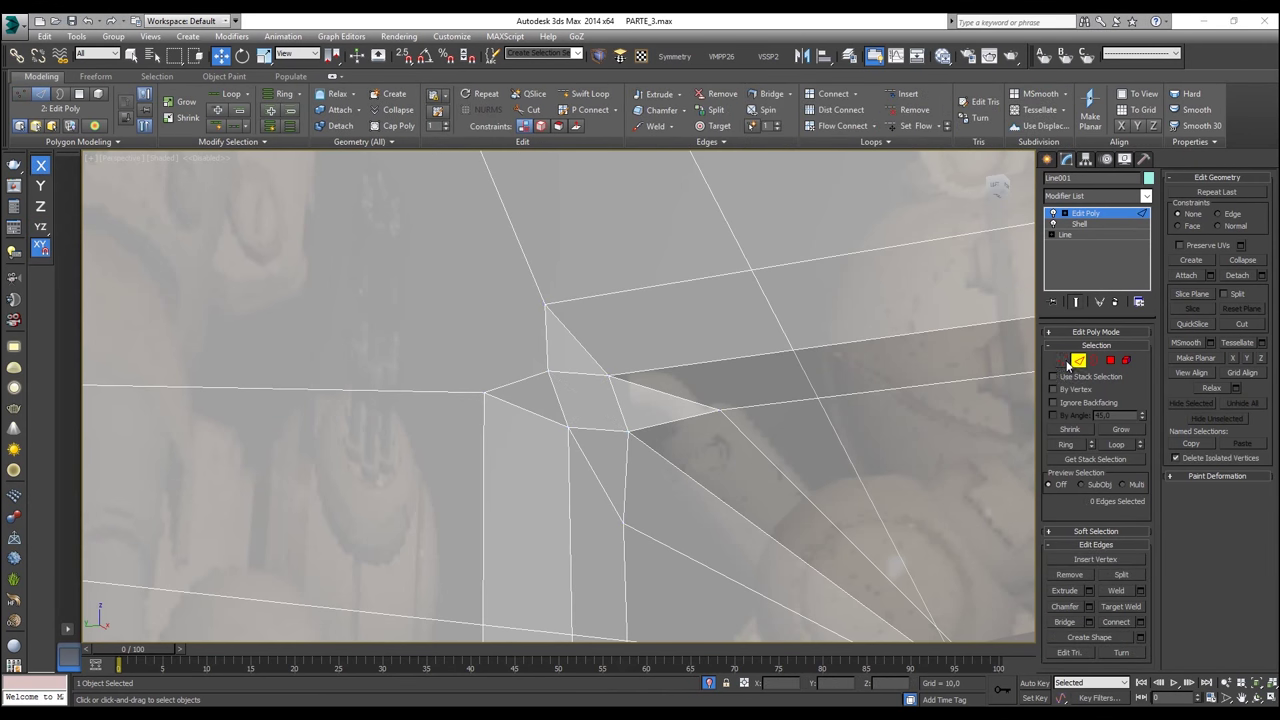
Step: Cut both diagonals across the small four-sided polygon at the chamfered inner corner
click(1063, 362)
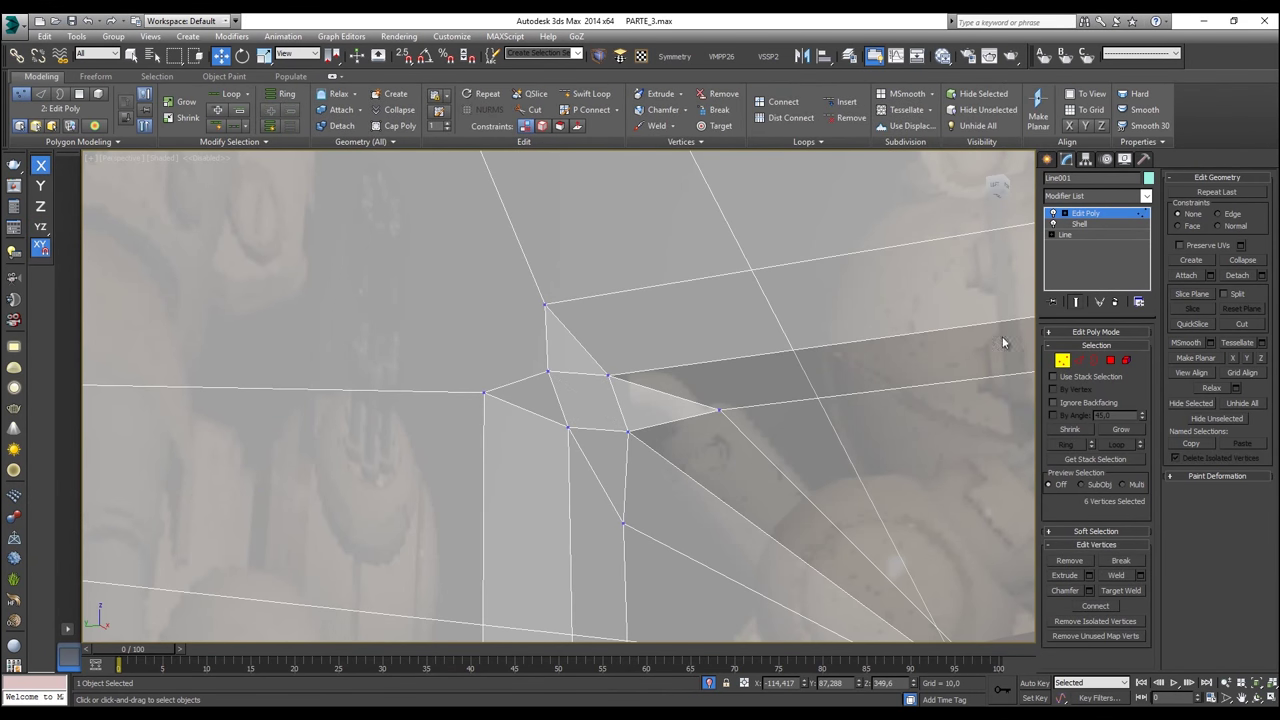
click(535, 109)
click(549, 371)
click(628, 430)
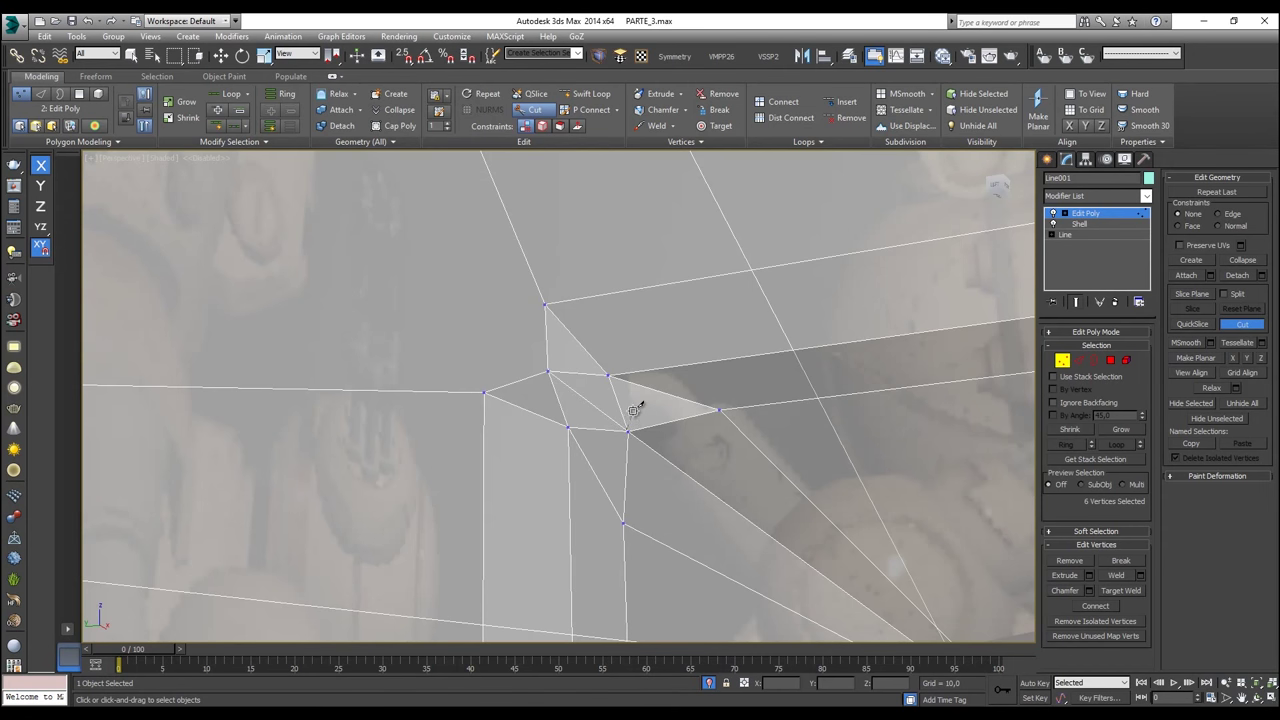
click(608, 375)
click(569, 427)
right_click(625, 410)
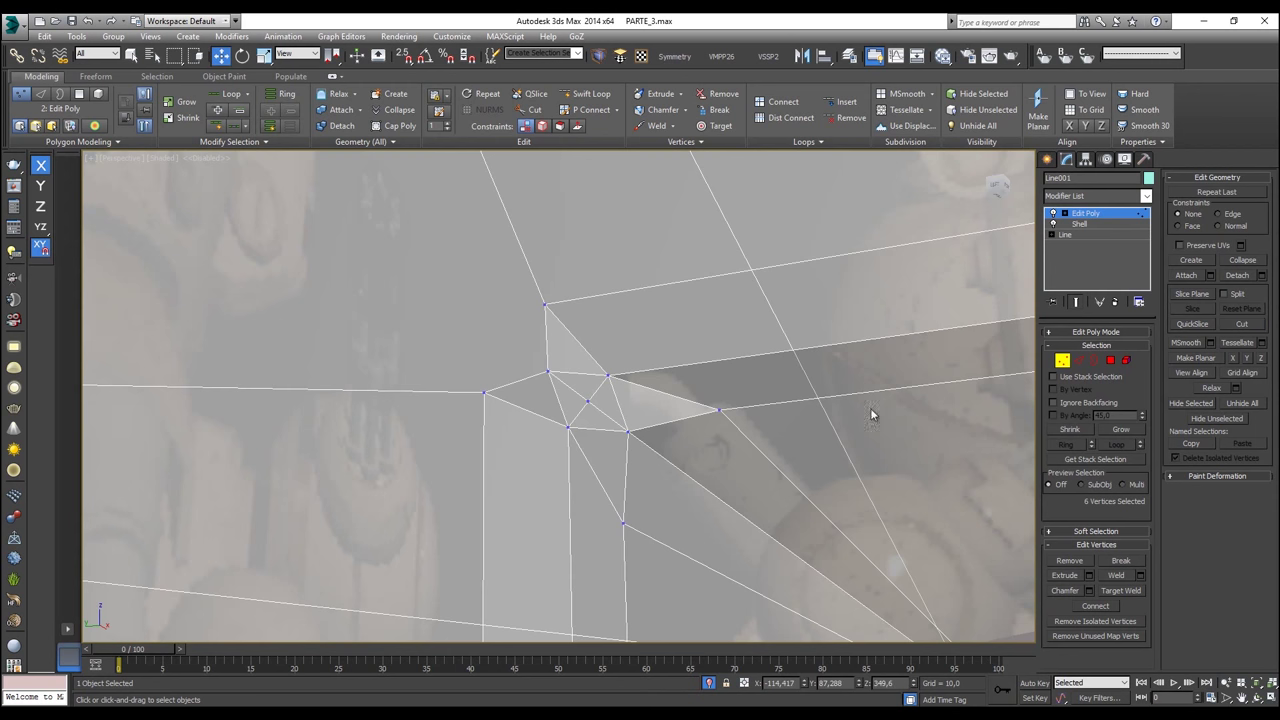
Step: Select the four border edges of the small corner polygon and remove them, keeping the crossing diagonals
click(1080, 362)
click(619, 398)
ctrl+click(584, 375)
ctrl+click(560, 405)
ctrl+click(602, 433)
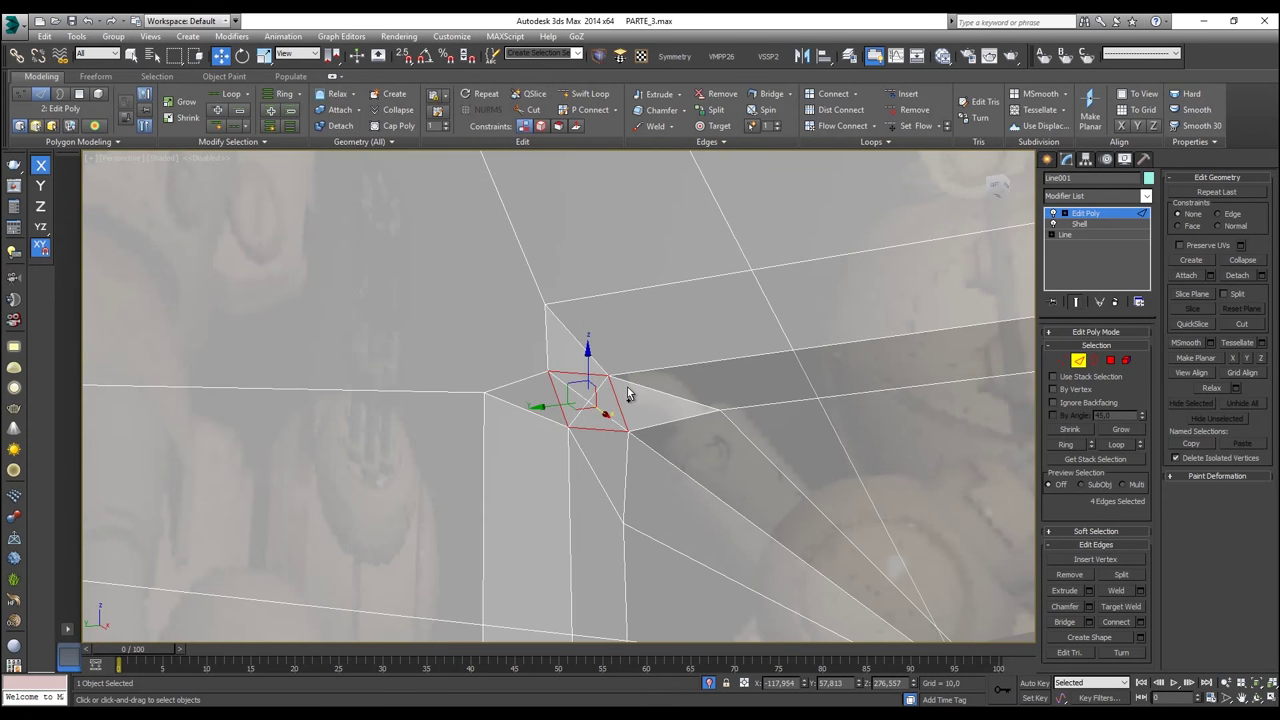
key(BackSpace)
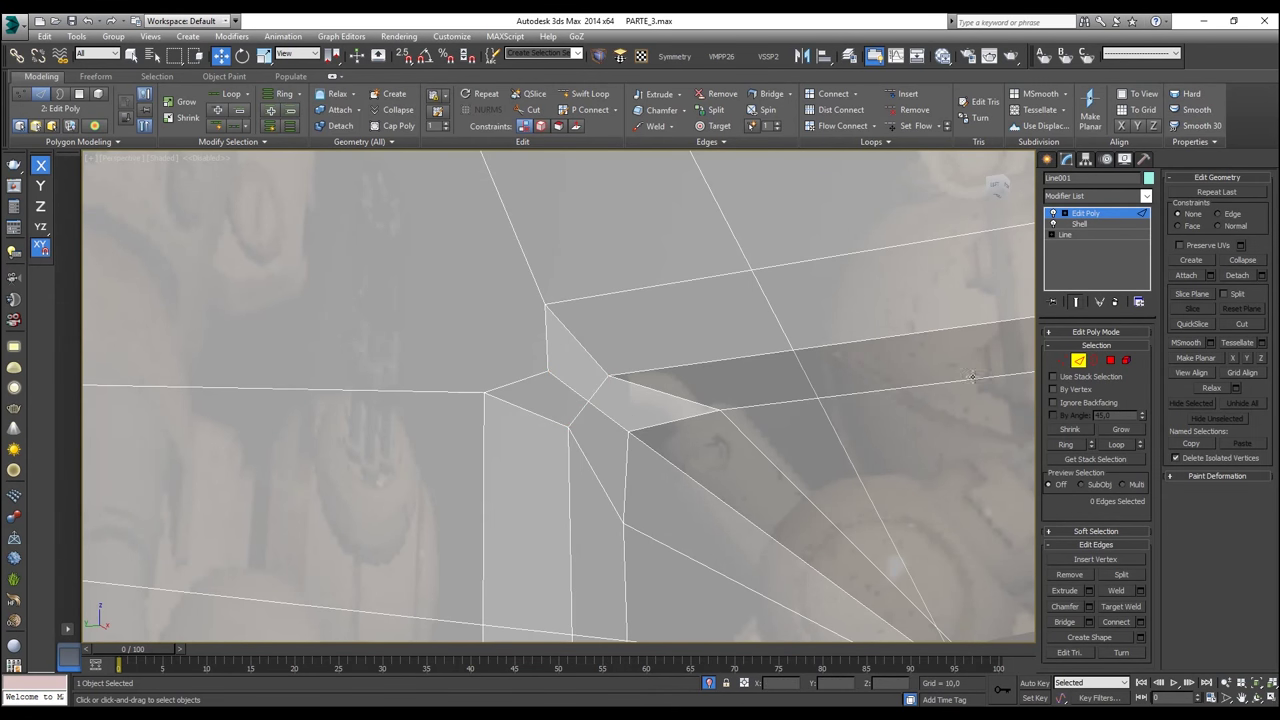
Step: Target-weld the two neighbouring tip vertices onto the outer corner vertex of the chamfered inner corner
click(1062, 359)
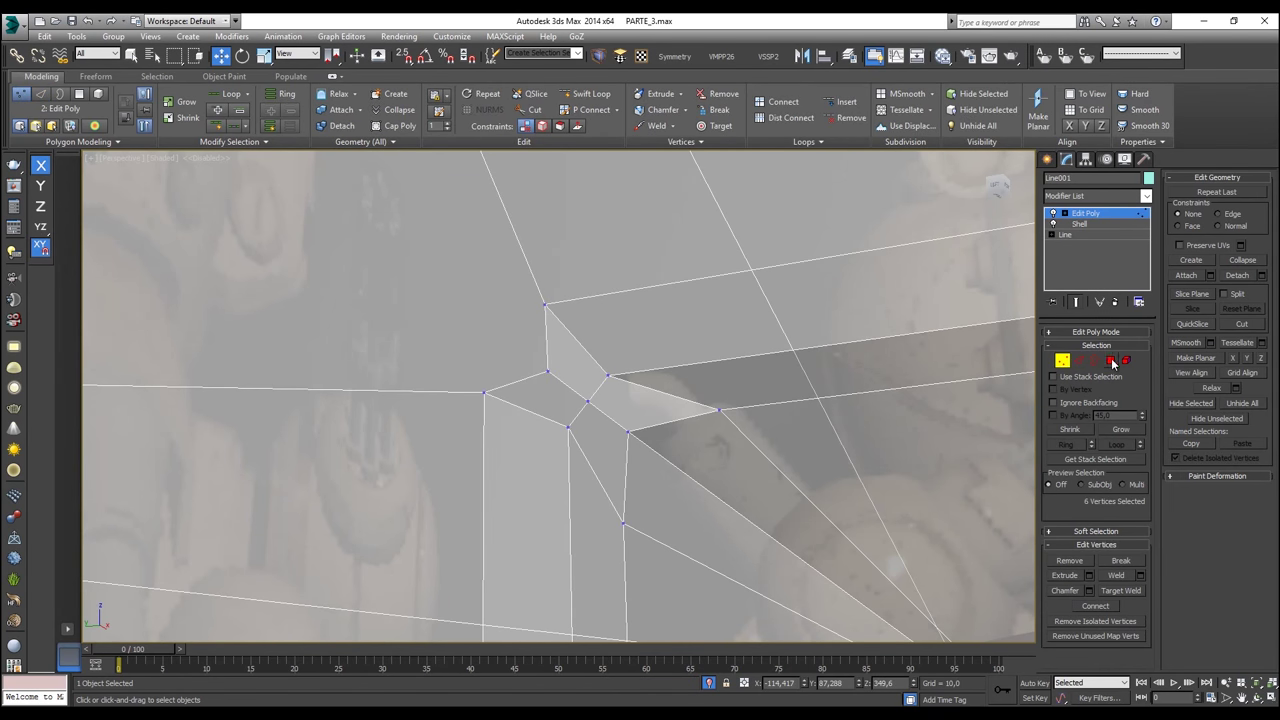
click(1110, 360)
click(664, 374)
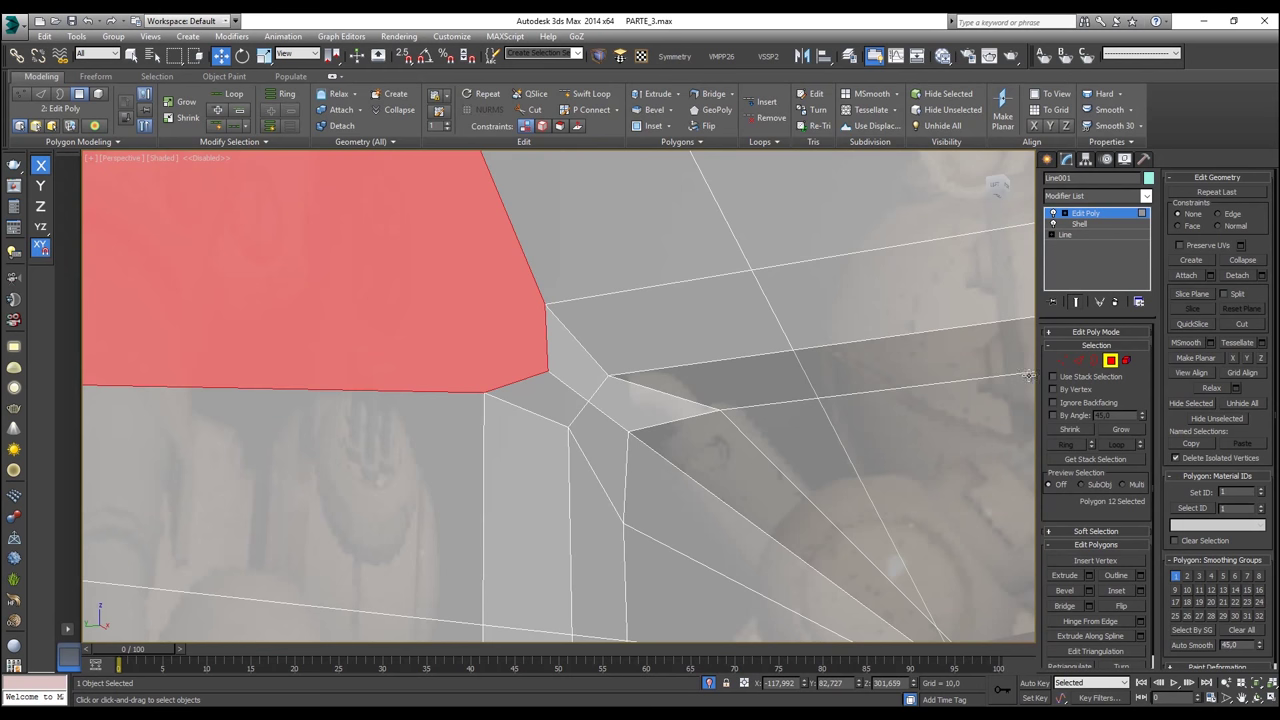
click(1058, 359)
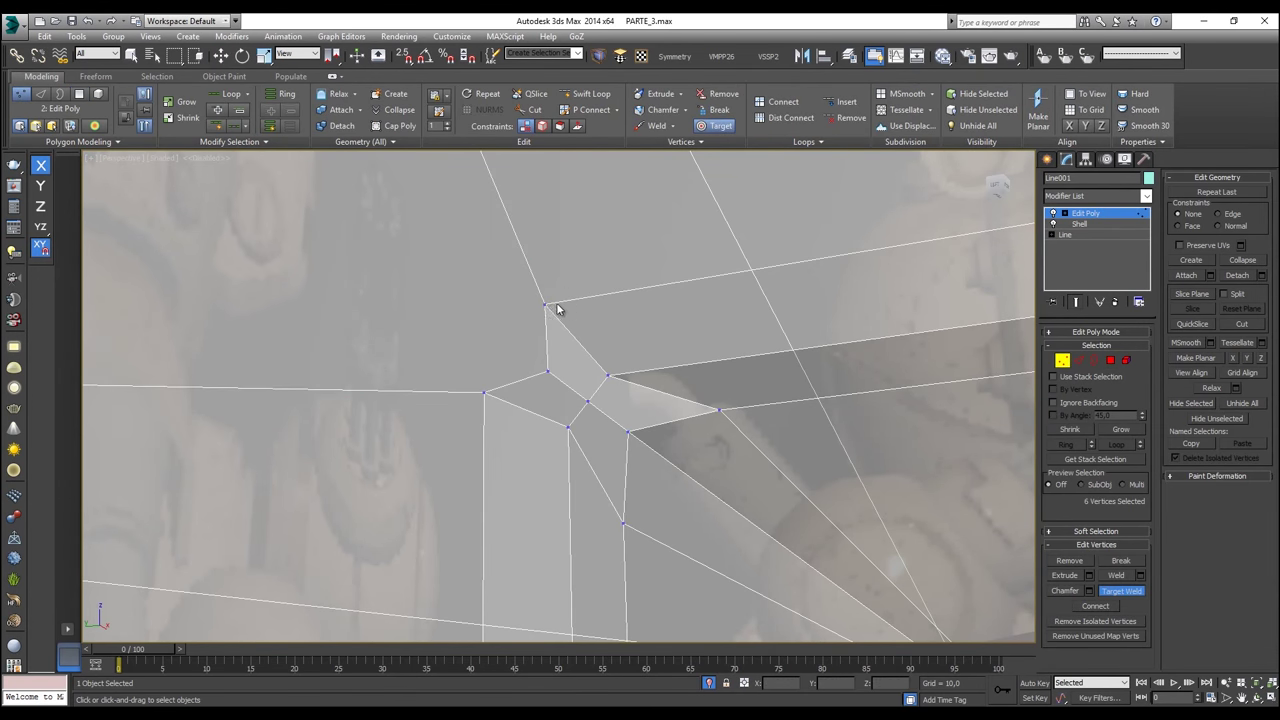
click(547, 371)
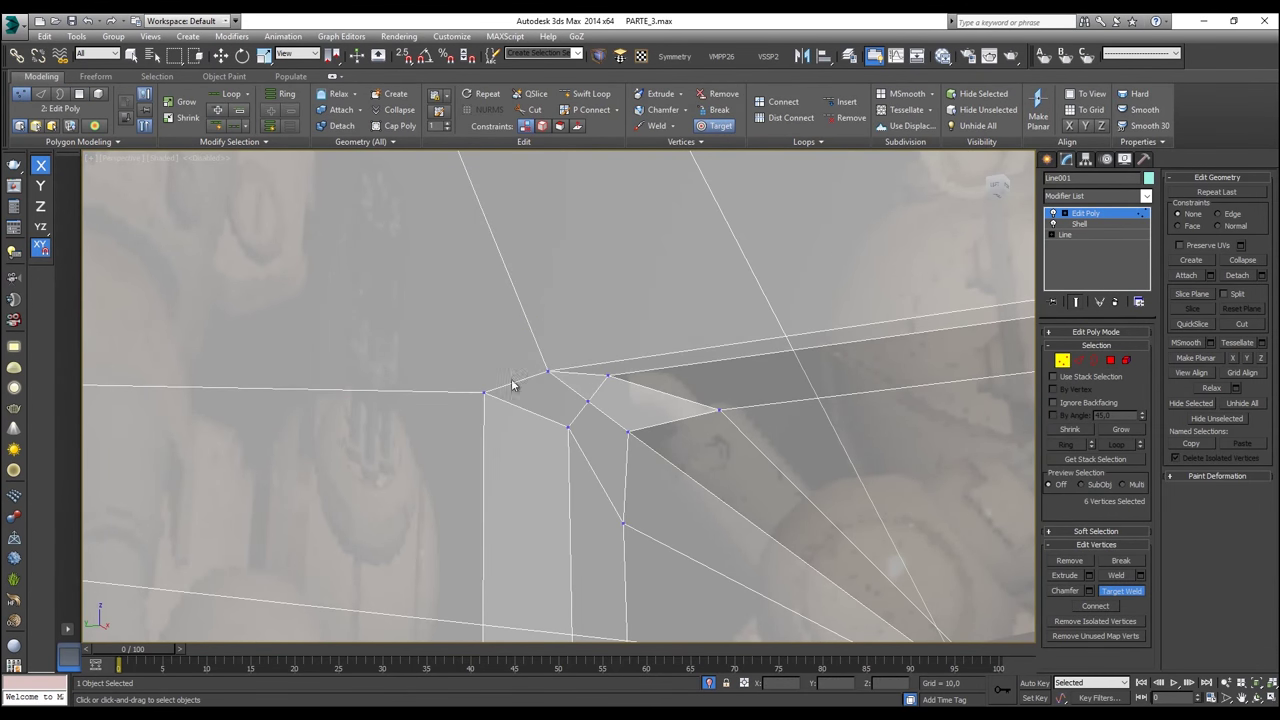
click(483, 393)
click(547, 371)
Step: Move the welded corner vertex slightly outward in the YZ plane, away from the chamfered corner
key(w)
drag(536, 364, 500, 333)
scroll(500, 333, up, 3)
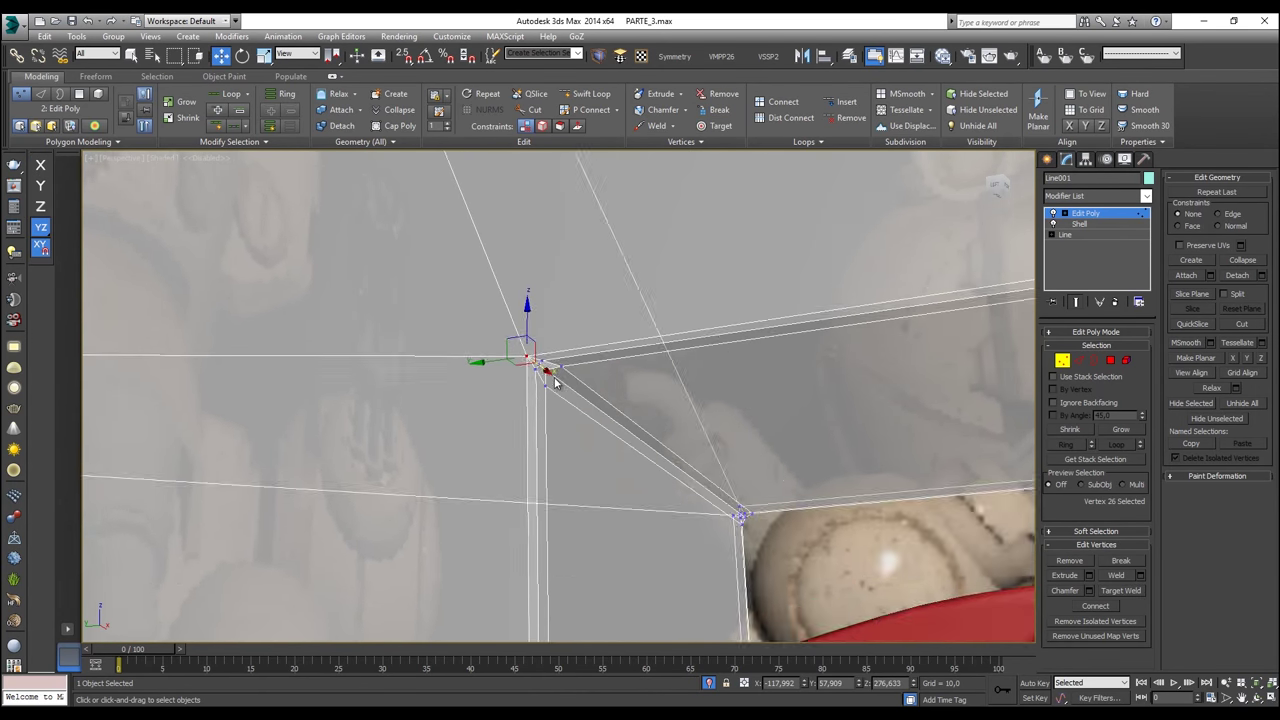
scroll(590, 407, down, 1)
scroll(634, 420, up, 3)
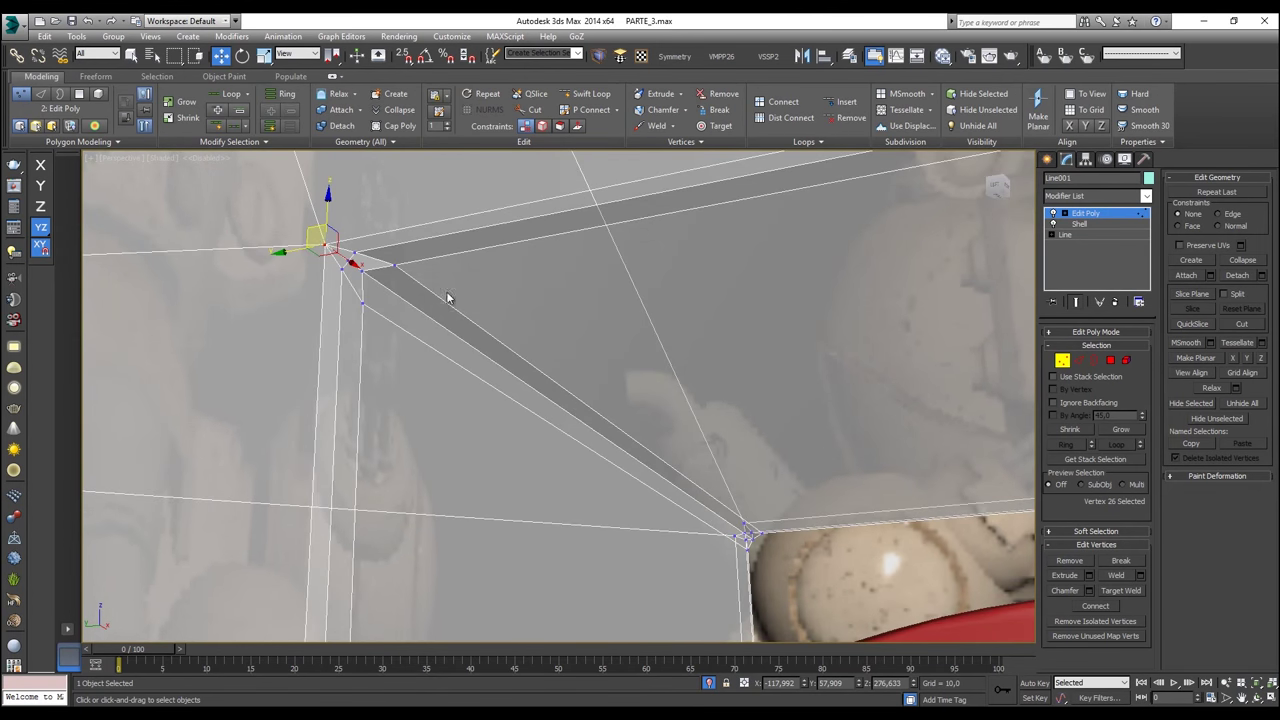
Step: Examine the matching inner corner on the opposite side of the fin and select its eight vertices
alt+middle_drag(552, 333, 429, 333)
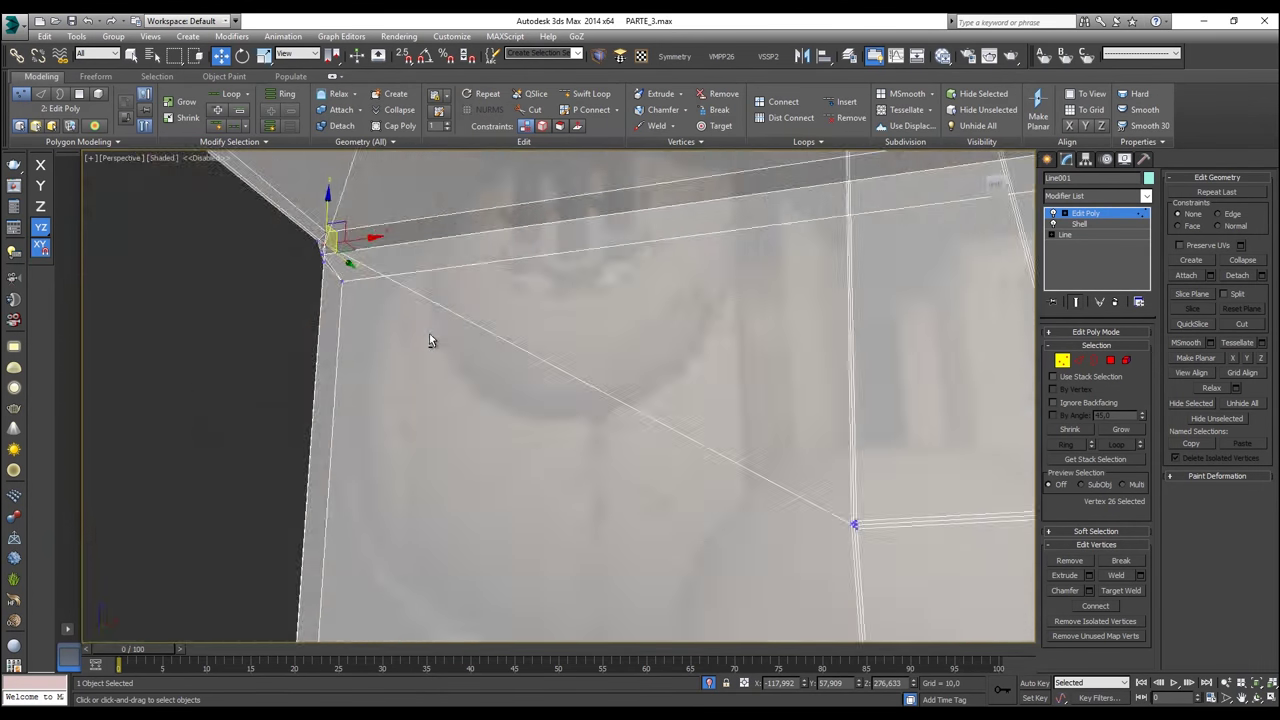
scroll(552, 318, down, 3)
alt+middle_drag(553, 323, 377, 480)
scroll(556, 416, down, 3)
scroll(494, 472, up, 4)
drag(507, 419, 455, 374)
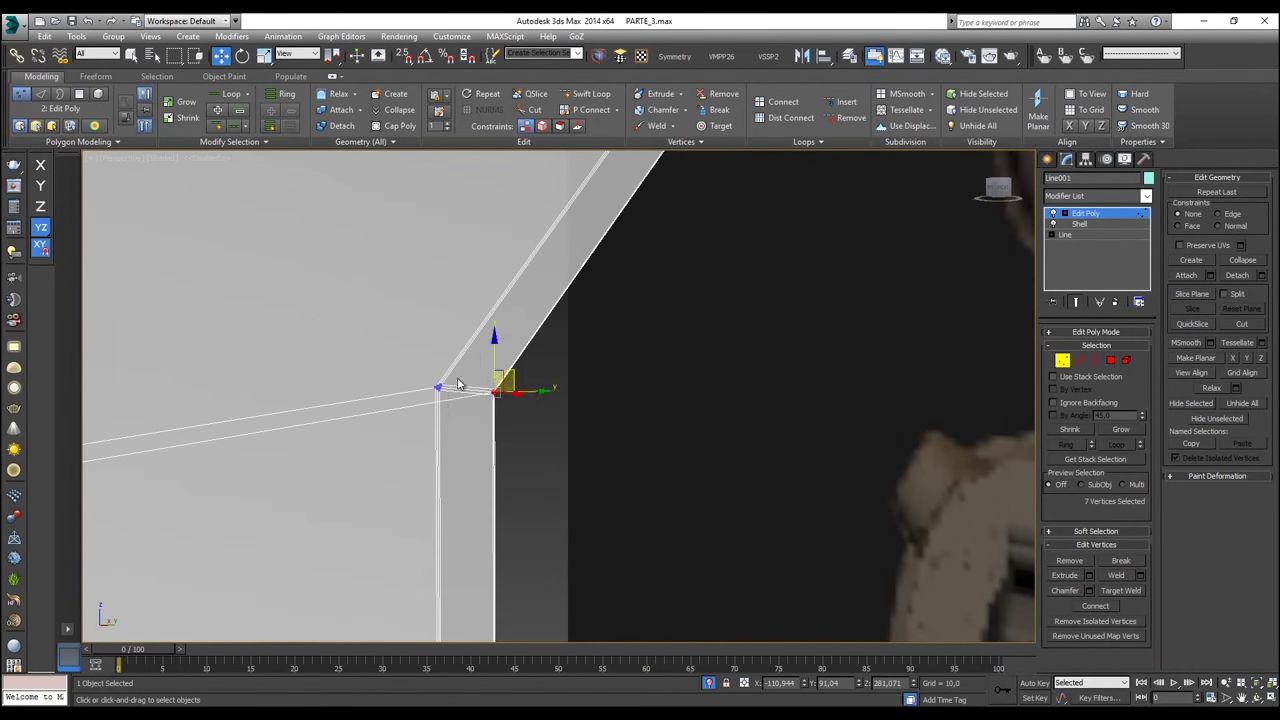
scroll(495, 398, up, 3)
alt+middle_drag(486, 414, 423, 463)
drag(398, 497, 326, 454)
alt+middle_drag(326, 454, 473, 477)
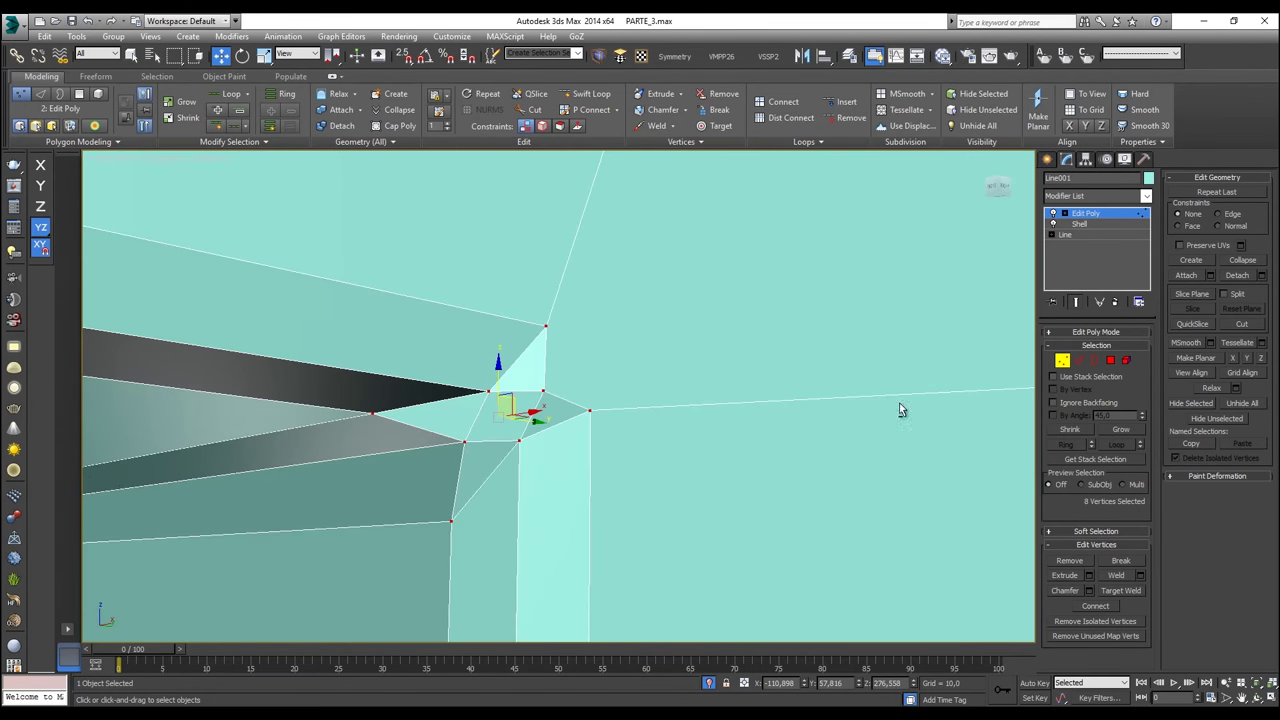
Step: Select the five small polygons that form the star at the opposite inner corner
click(1111, 363)
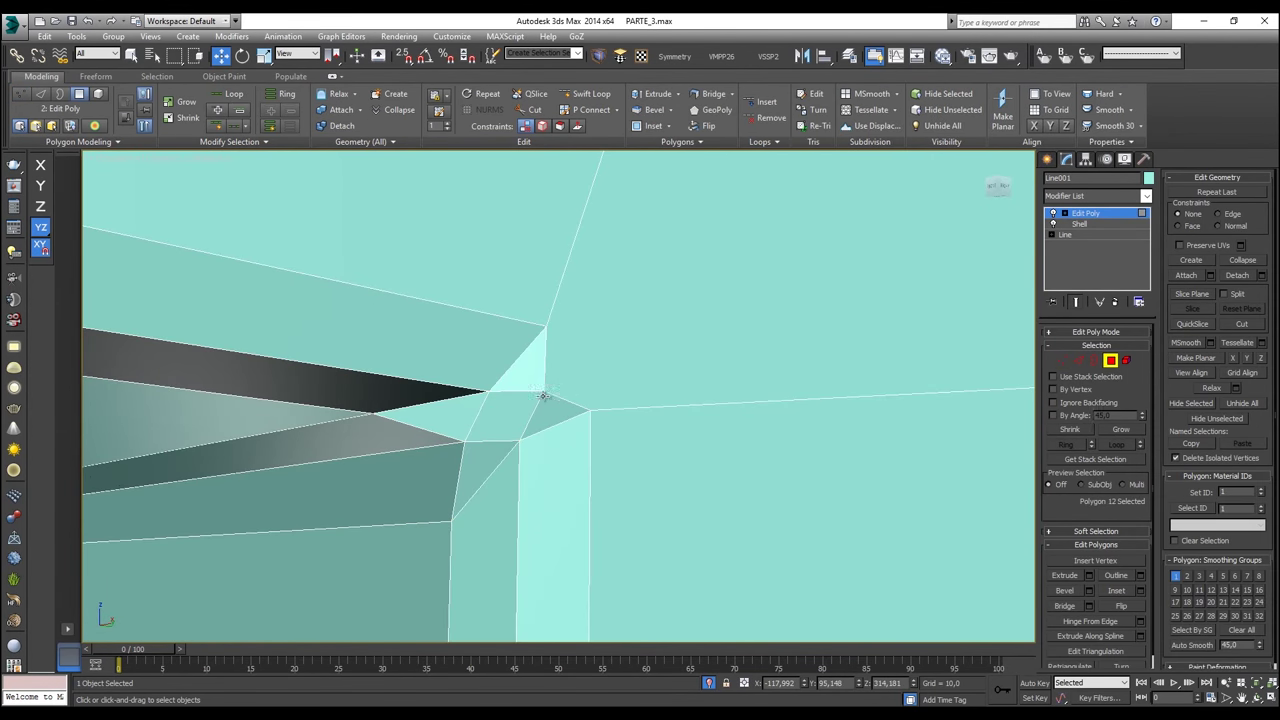
click(524, 418)
ctrl+click(532, 376)
ctrl+click(549, 407)
ctrl+click(471, 460)
ctrl+click(452, 416)
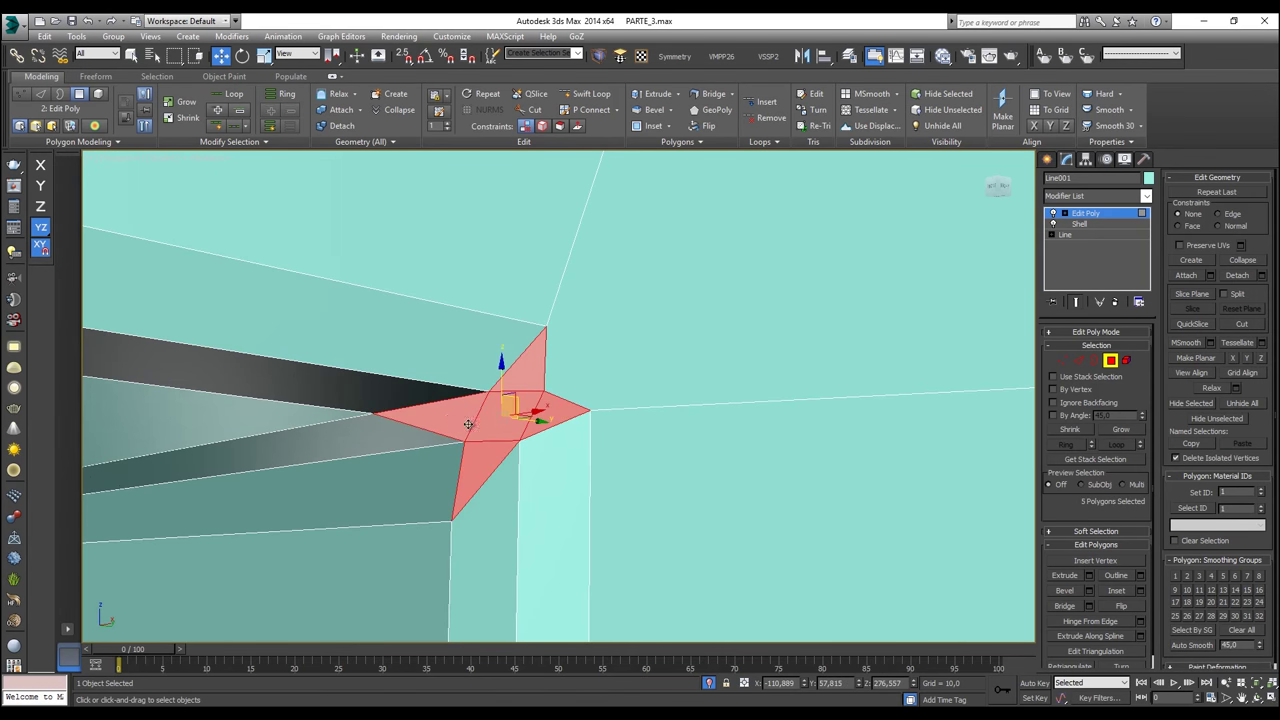
Step: Inset the five star polygons by 0.02 and collapse the inset faces to a single point
scroll(472, 425, up, 1)
alt+middle_drag(473, 425, 504, 394)
right_click(586, 390)
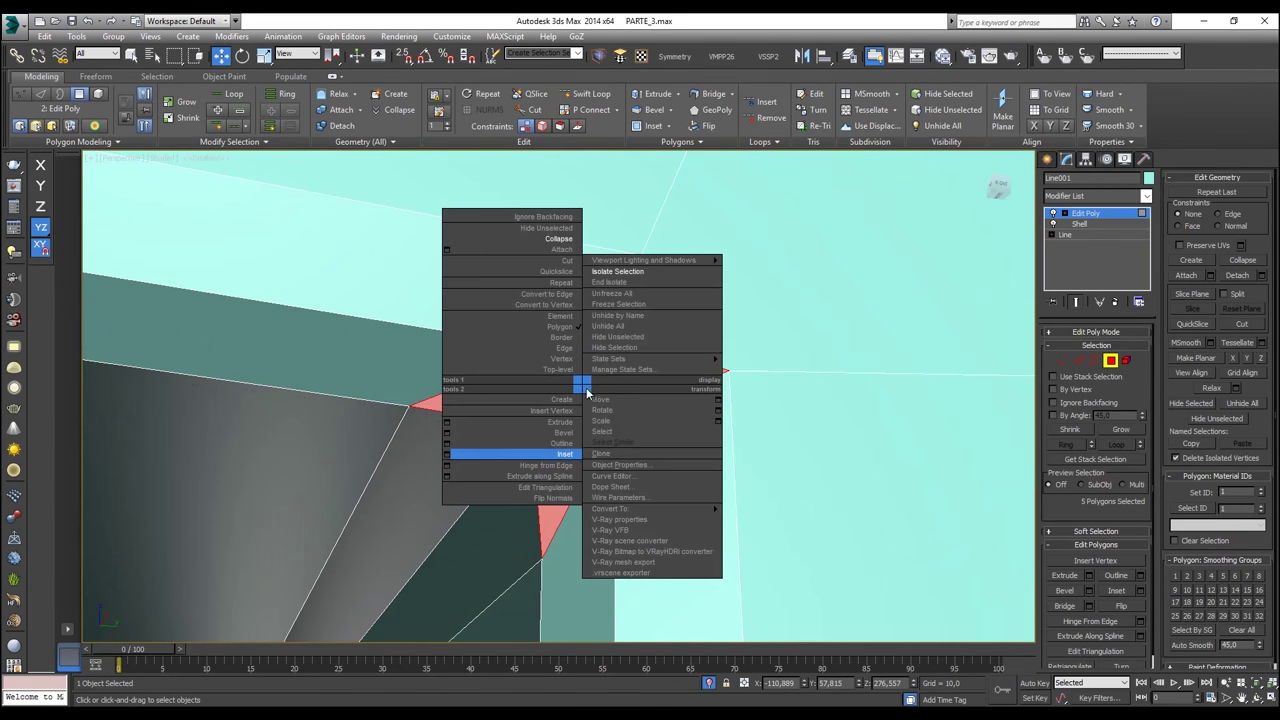
click(446, 454)
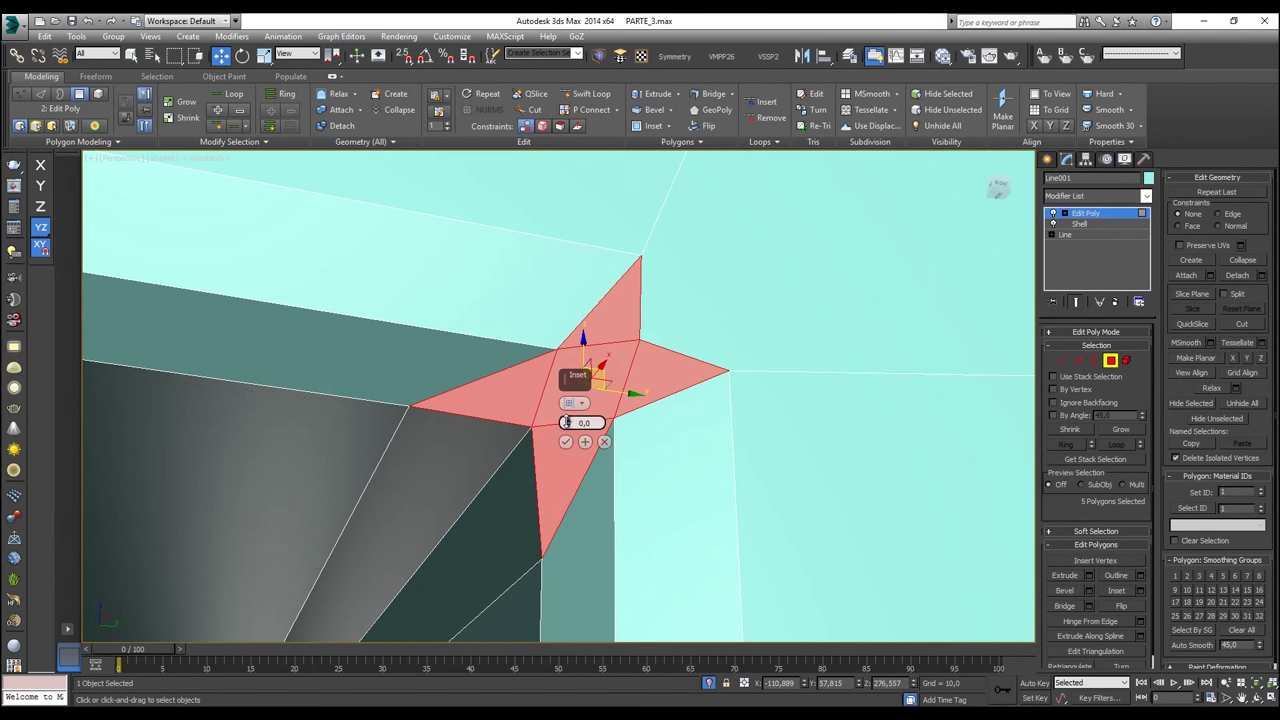
drag(566, 424, 567, 427)
click(568, 427)
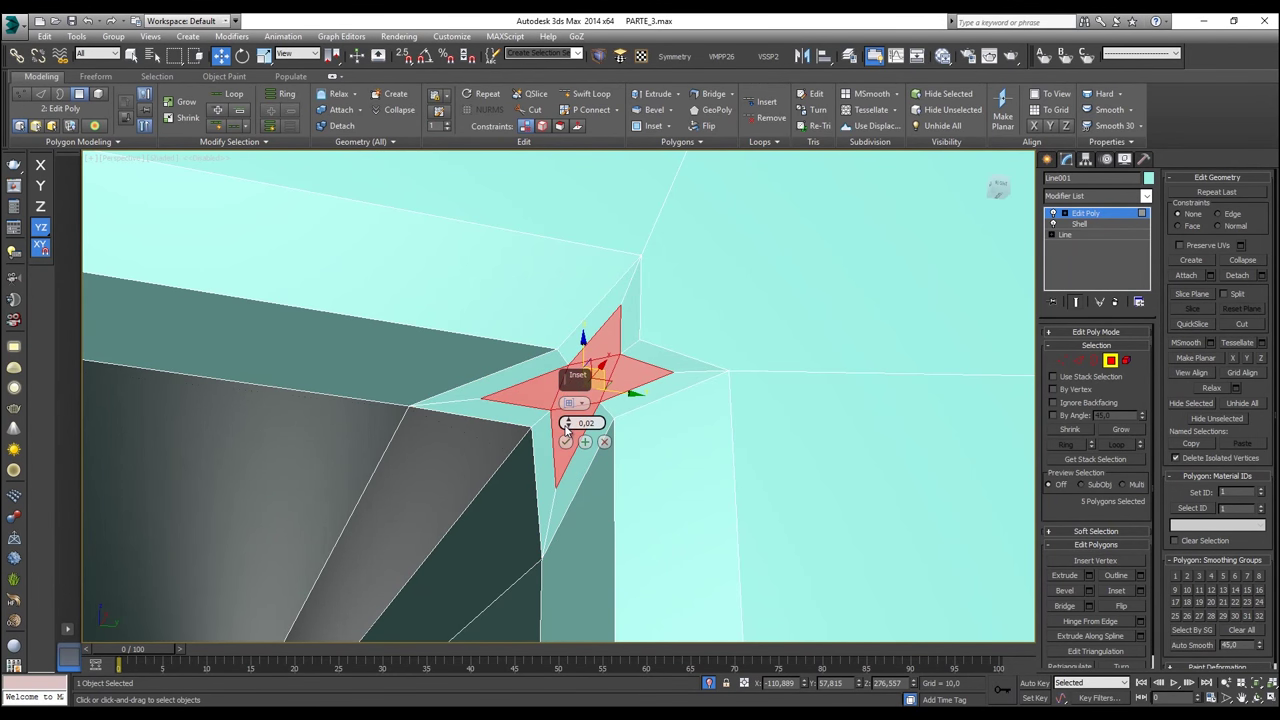
click(567, 441)
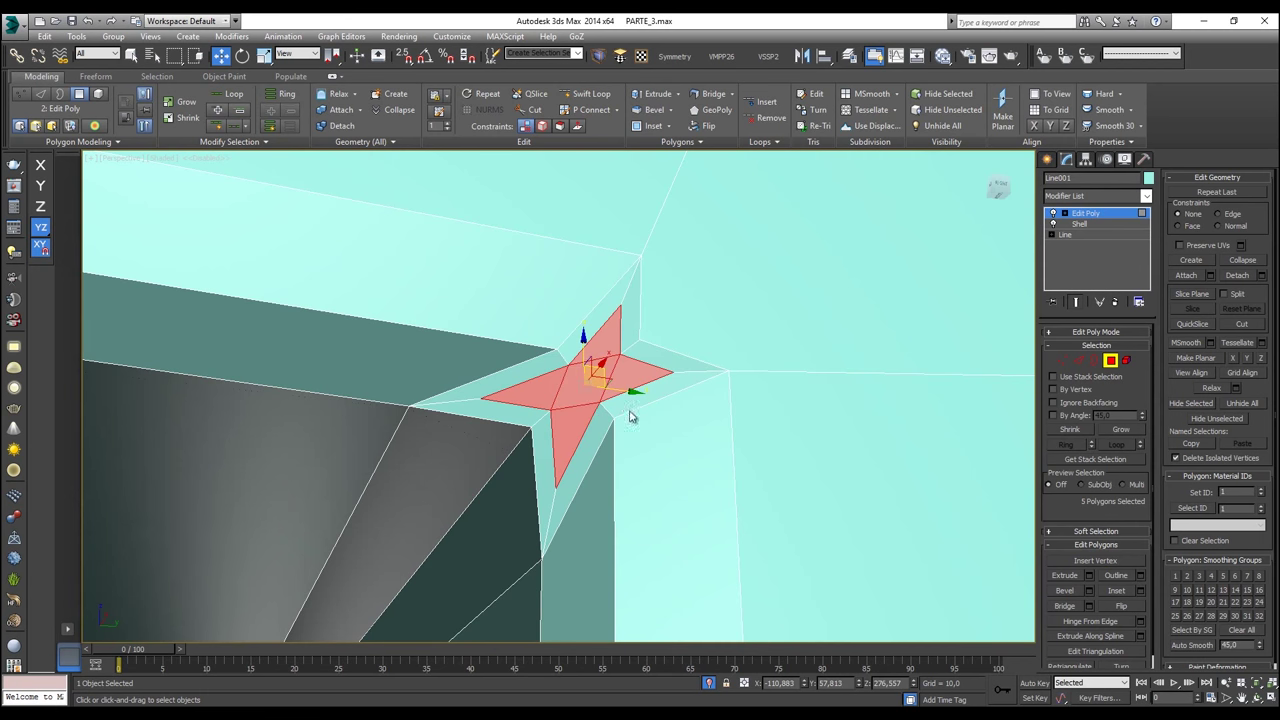
right_click(627, 410)
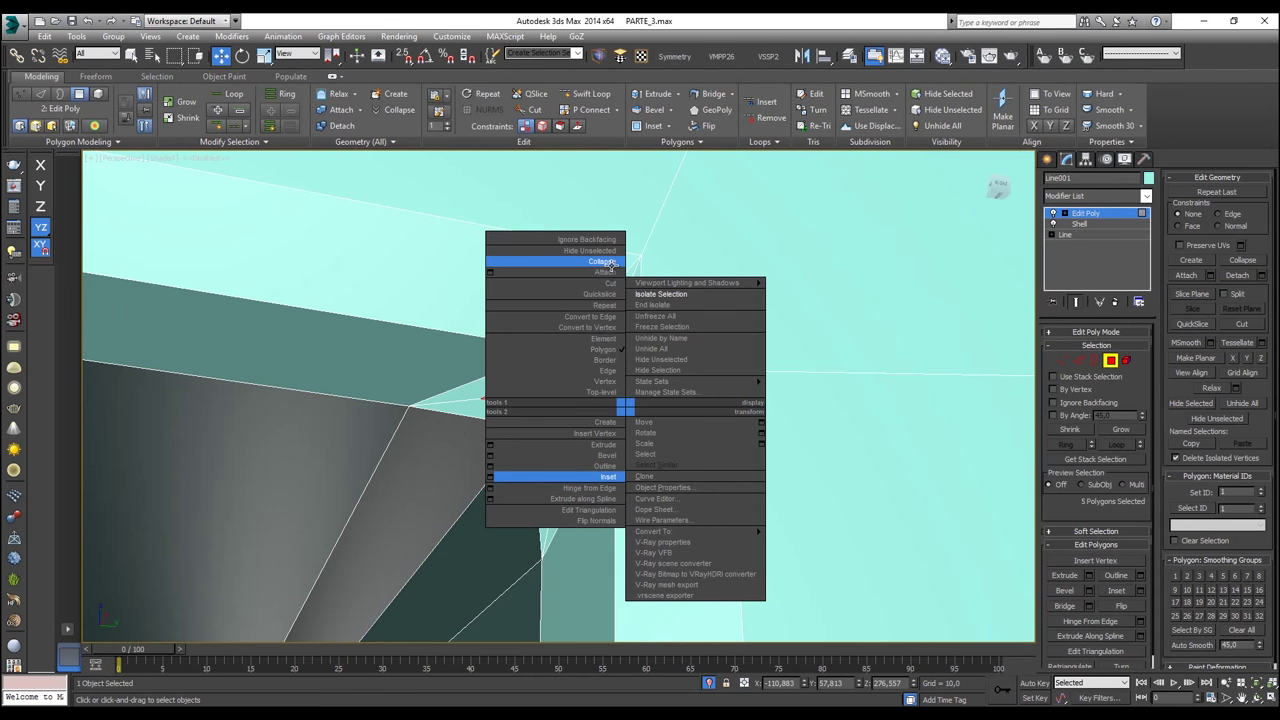
click(603, 262)
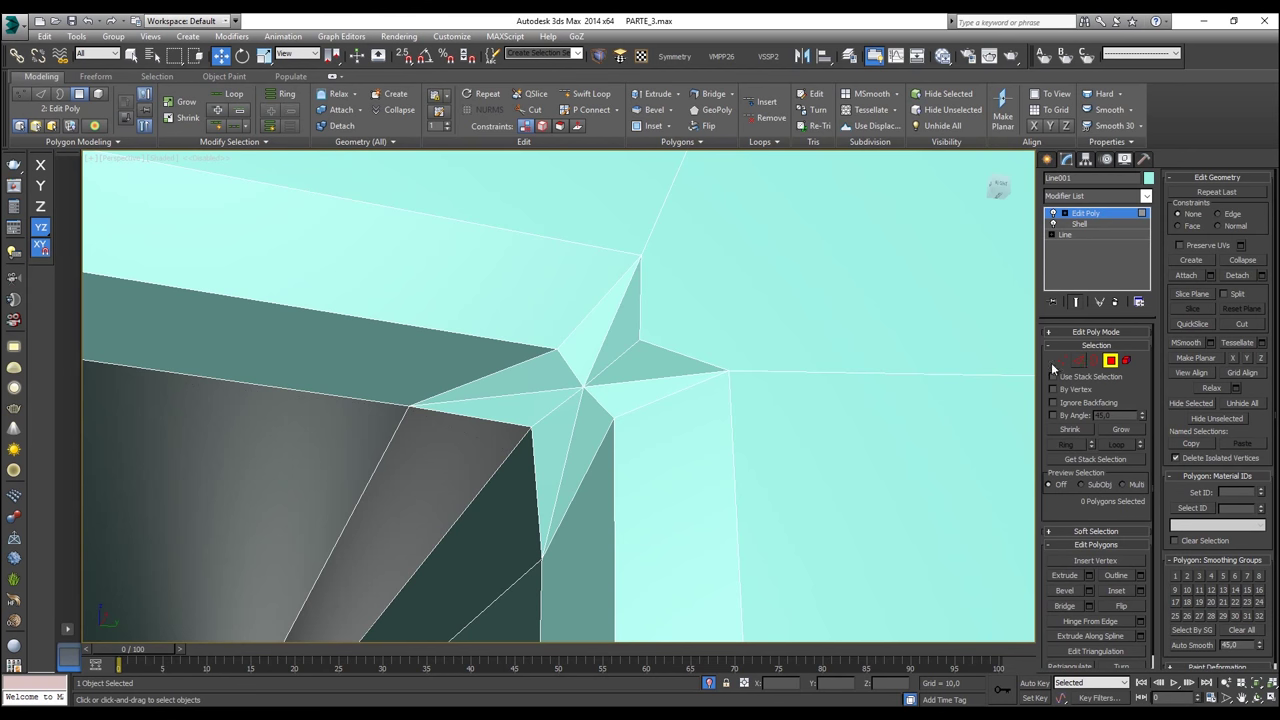
Step: Examine the collapsed star corner and select its center vertex
scroll(740, 391, up, 3)
scroll(747, 392, down, 3)
middle_drag(748, 396, 375, 561)
scroll(711, 454, up, 4)
scroll(540, 474, down, 4)
mouse_move(540, 474)
alt+middle_down()
mouse_move(531, 508)
mouse_move(660, 360)
mouse_move(554, 481)
alt+middle_up()
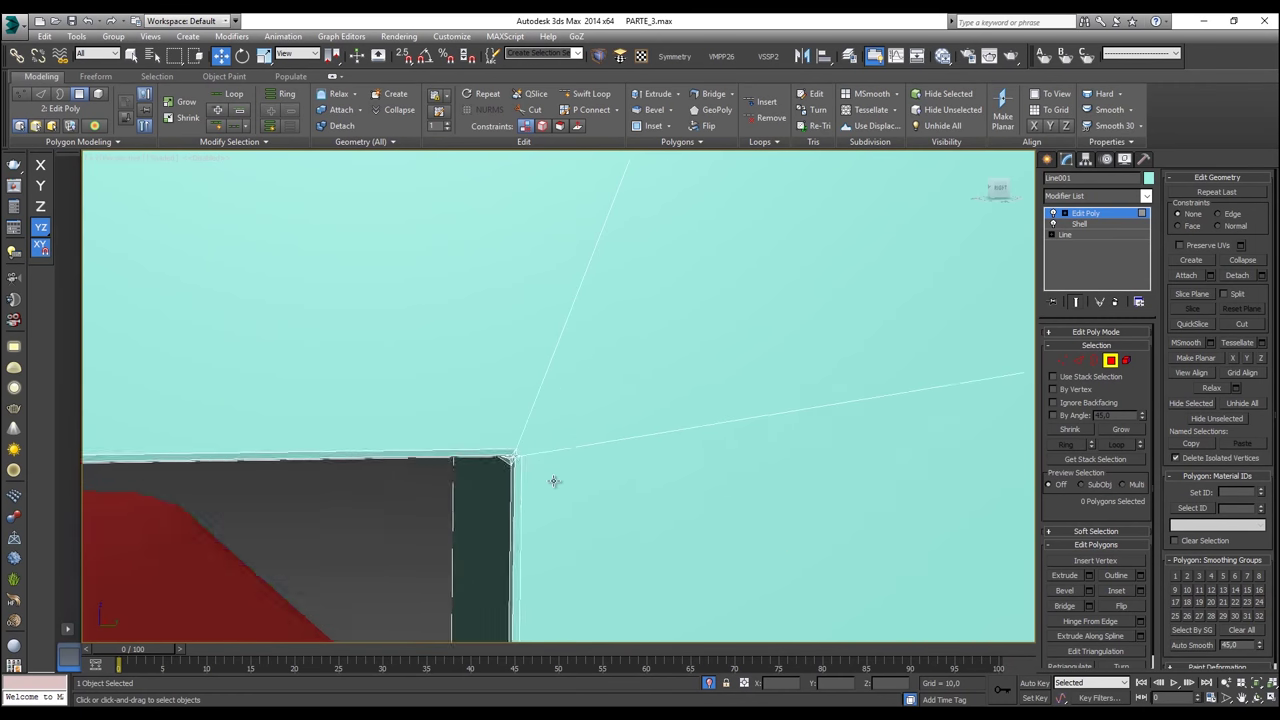
scroll(513, 481, up, 3)
scroll(1010, 377, down, 1)
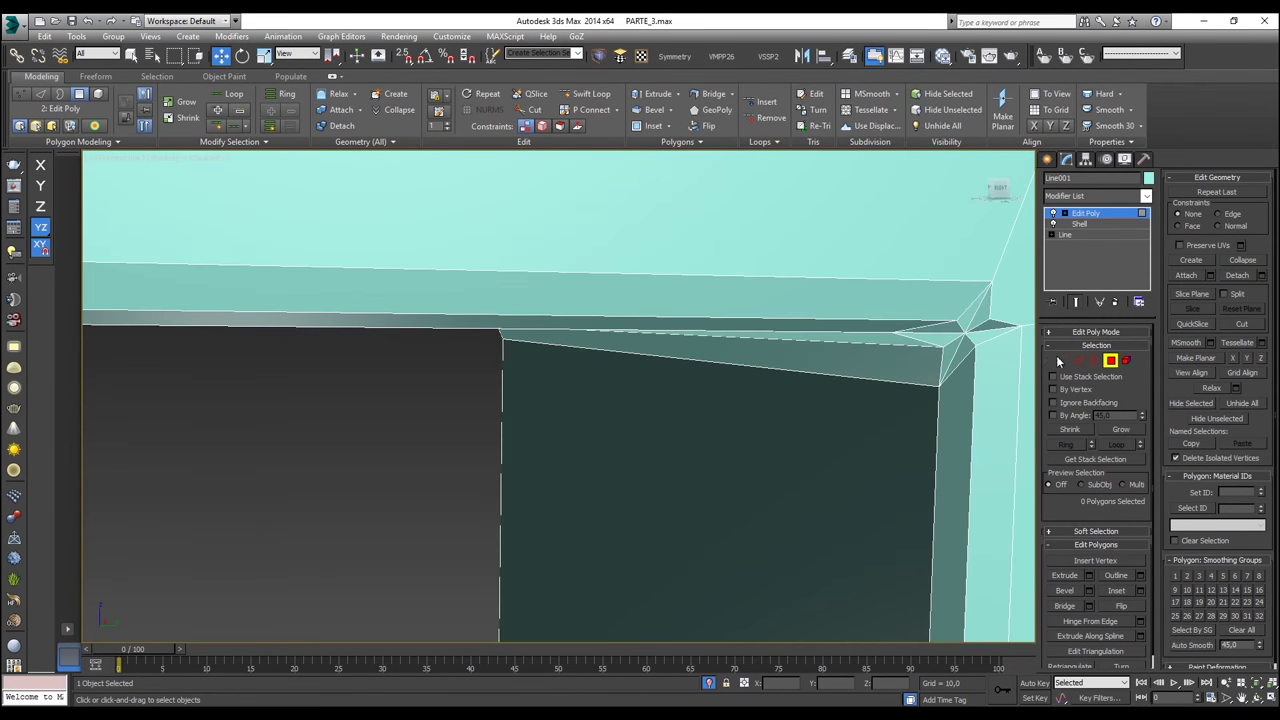
click(1061, 361)
click(965, 333)
key(z)
scroll(966, 346, down, 2)
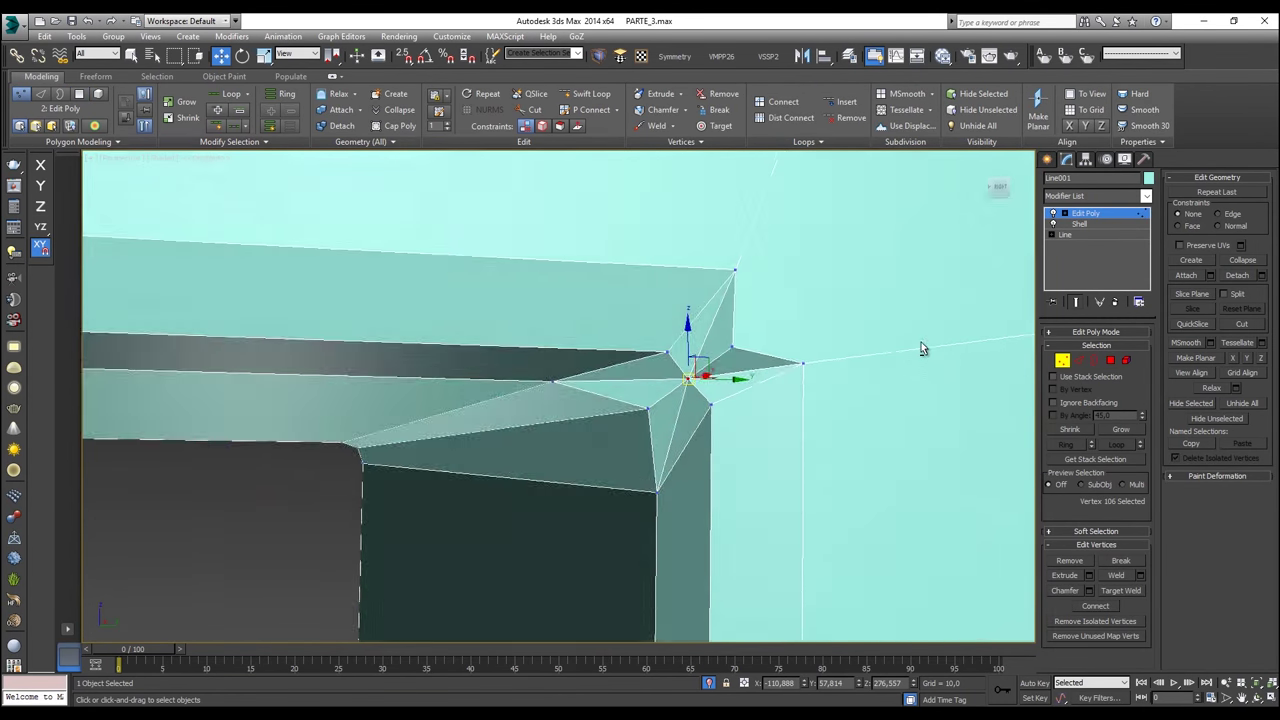
alt+middle_drag(921, 347, 1017, 357)
Step: Remove the four edges that run from the star's center vertex to its outer tips
click(1078, 360)
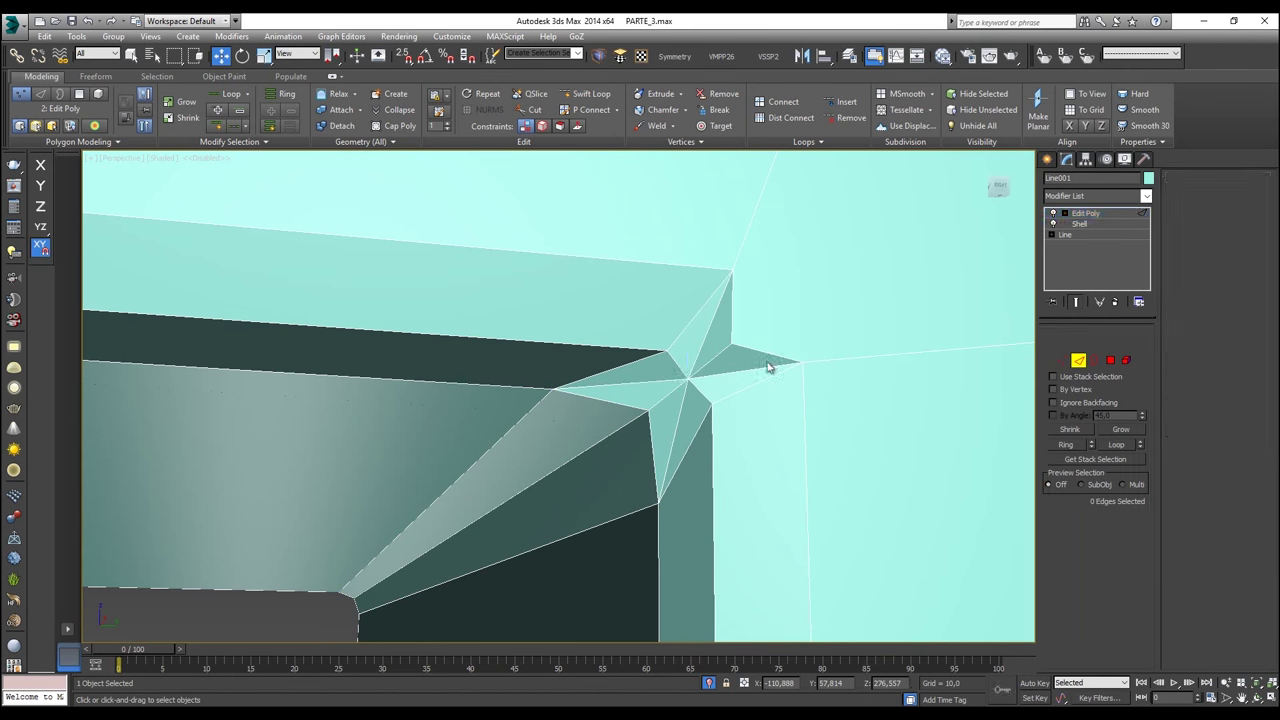
click(700, 340)
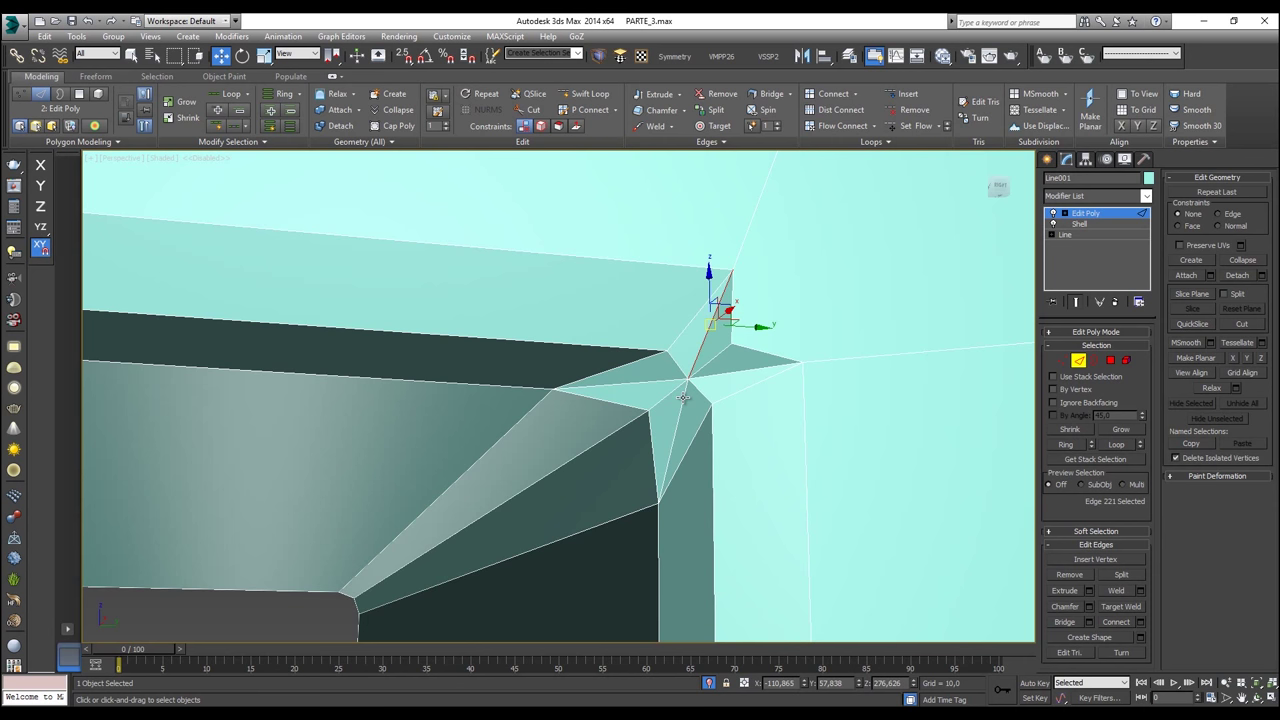
ctrl+click(683, 397)
ctrl+click(663, 383)
ctrl+click(730, 372)
key(BackSpace)
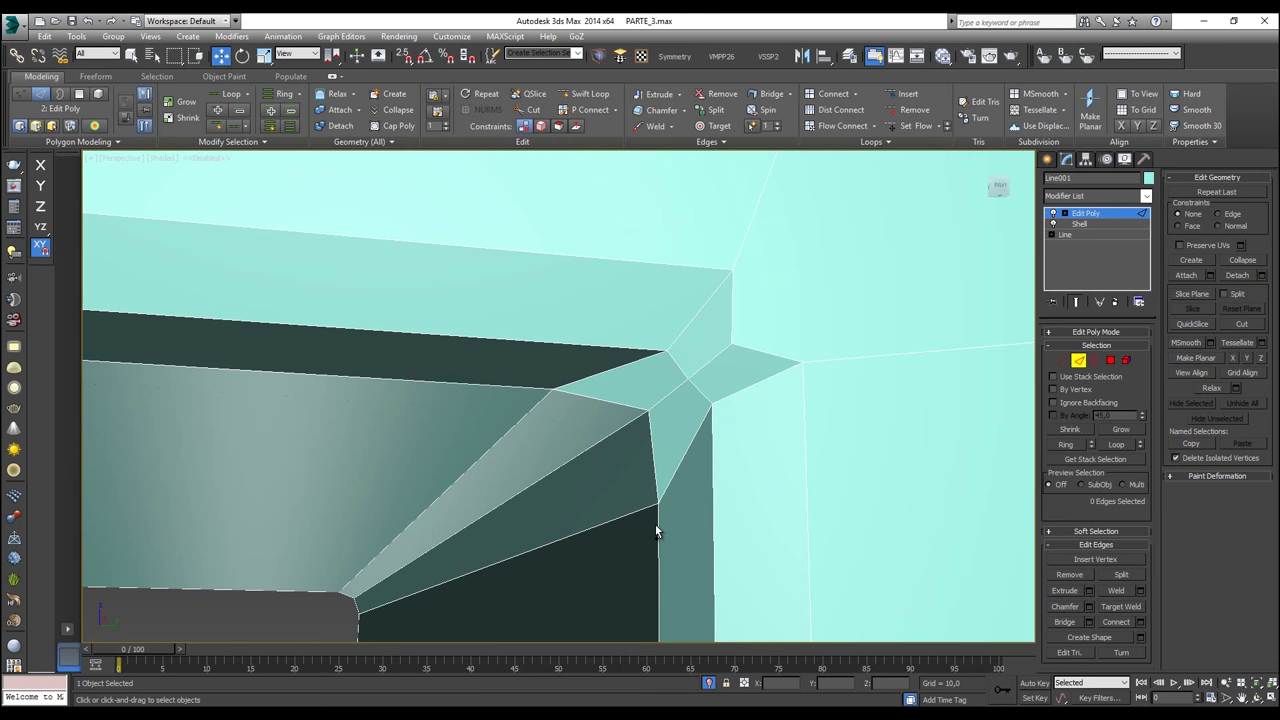
Step: Target-weld the two tip vertices on the fin's side face onto the corner vertex between them
key(1)
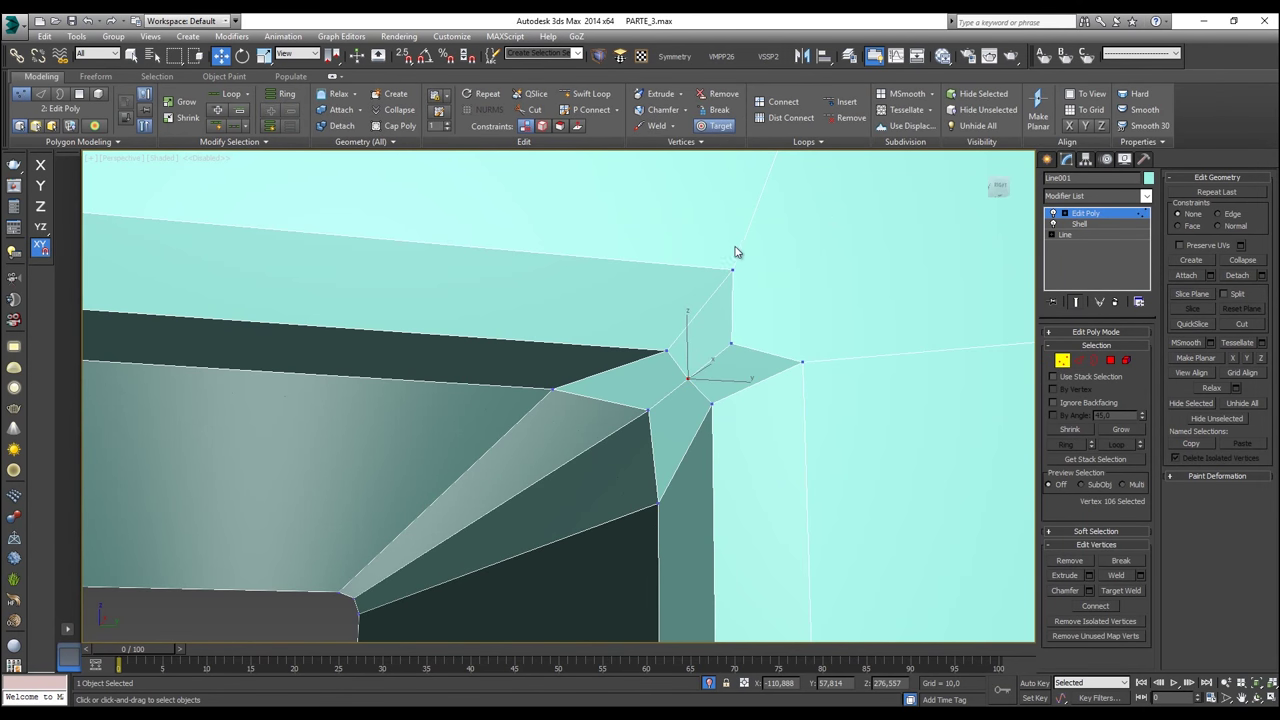
key(ctrl+shift+w)
click(733, 268)
click(730, 344)
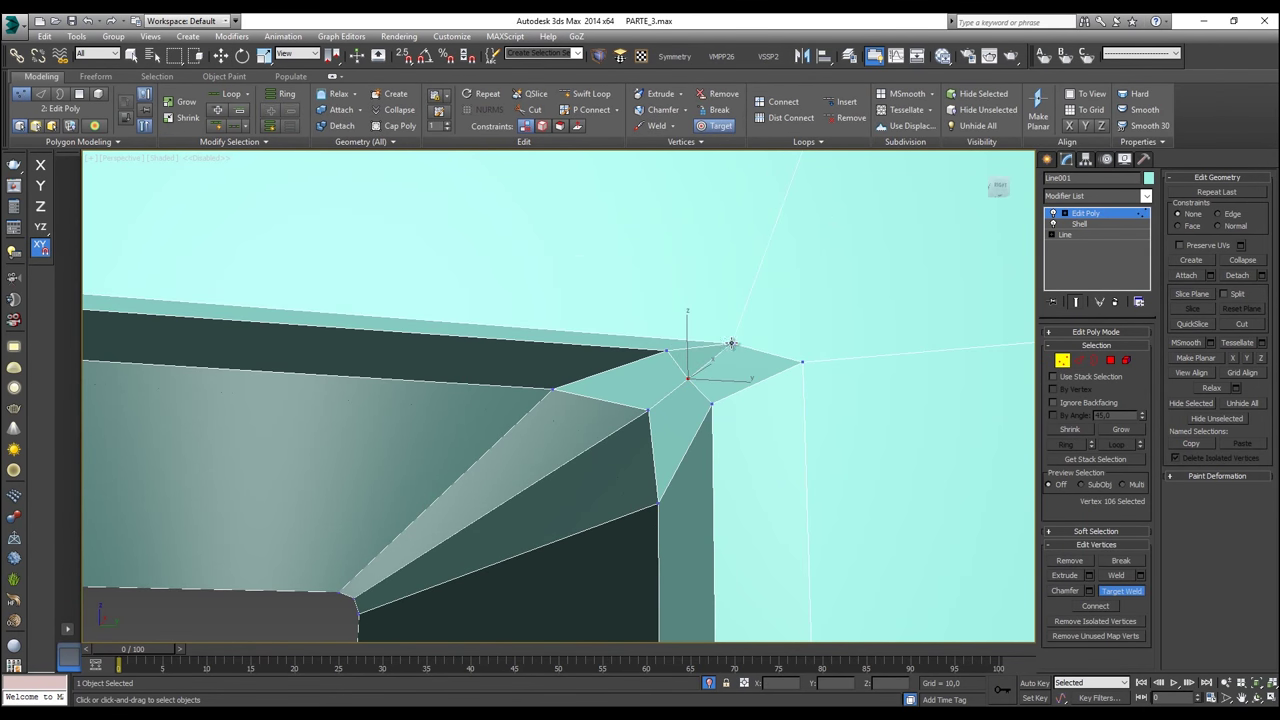
click(803, 364)
click(730, 344)
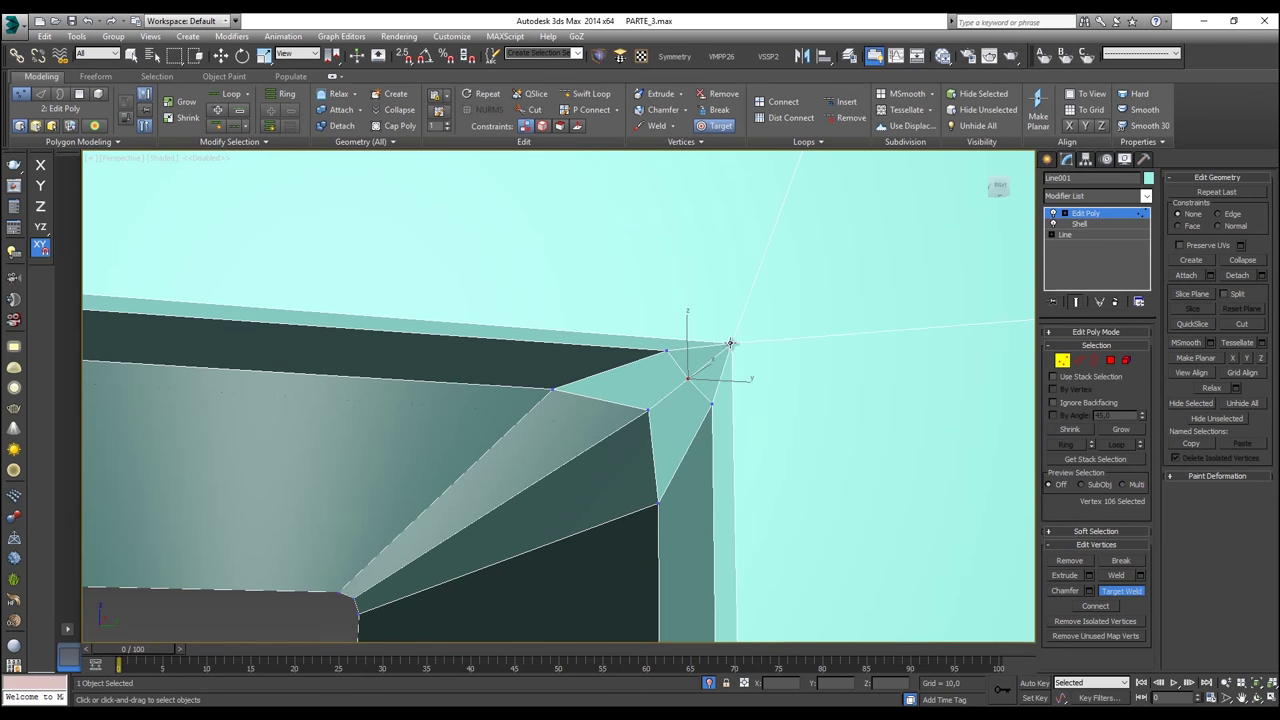
Step: Move the newly welded corner vertex outward in the YZ plane to widen the chamfer around it
key(w)
click(732, 344)
alt+middle_drag(746, 328, 749, 338)
drag(752, 323, 792, 293)
alt+middle_drag(790, 296, 774, 336)
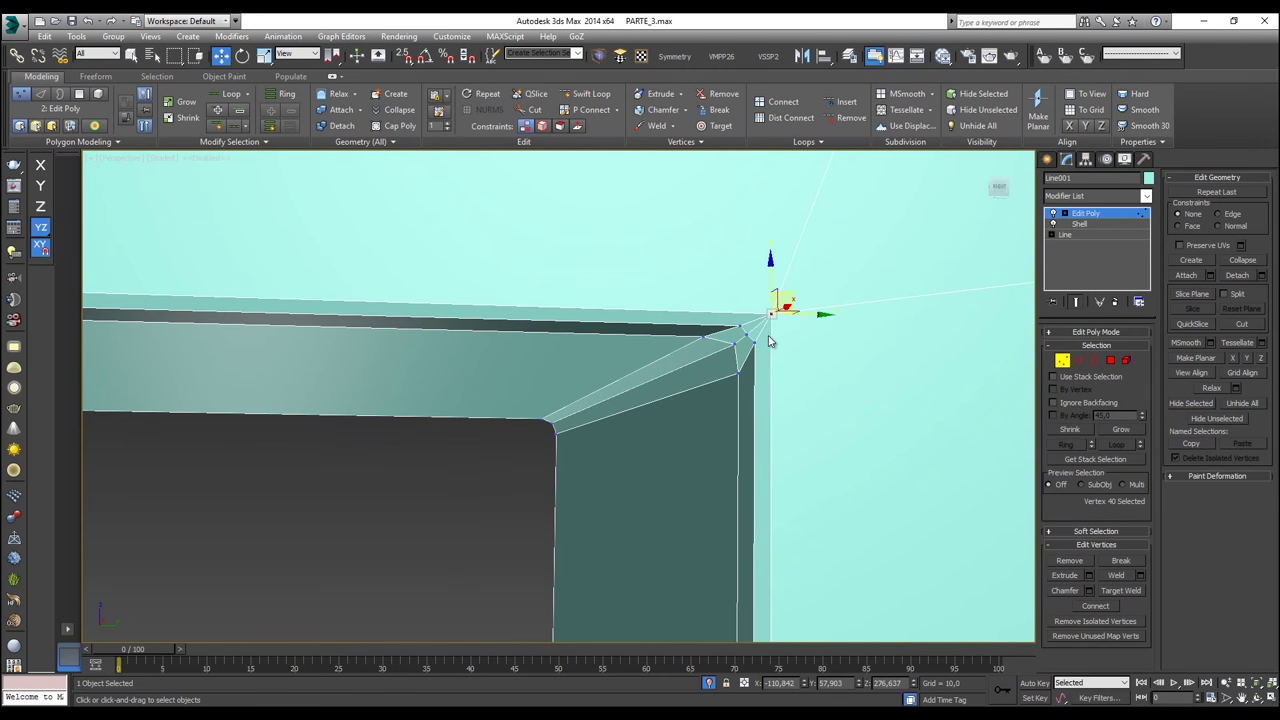
scroll(757, 332, up, 2)
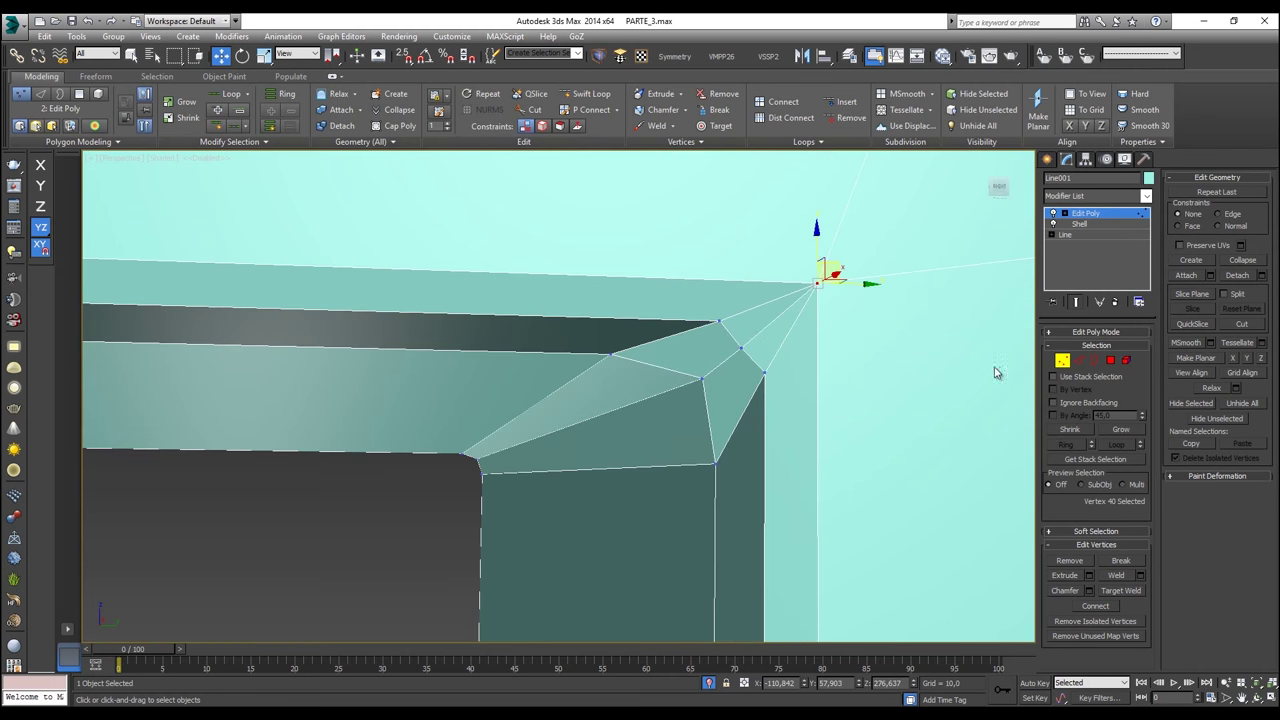
Step: Remove the middle edge joining the moved corner vertex to the star's center
click(1078, 361)
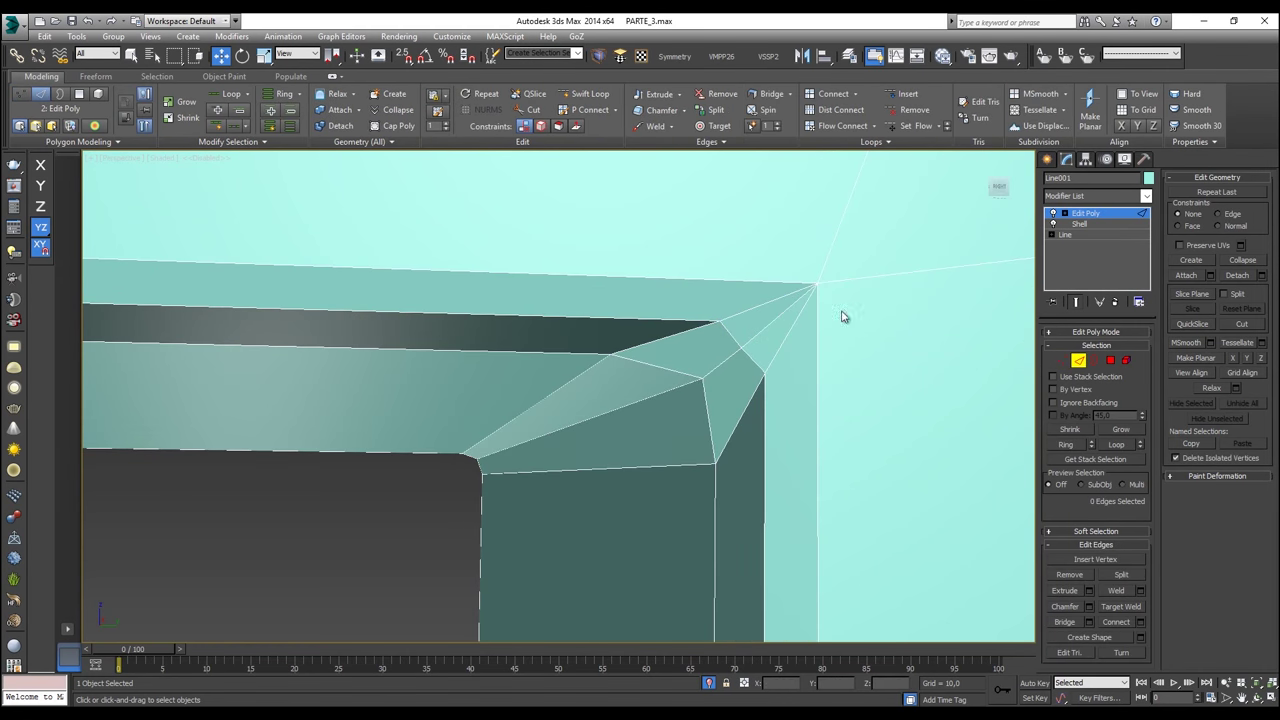
click(777, 317)
click(776, 333)
Step: Remove the matching middle edge between the welded vertex and the center at the inner corner on the fin's other side
scroll(732, 373, down, 3)
alt+middle_drag(732, 373, 848, 381)
scroll(838, 382, down, 3)
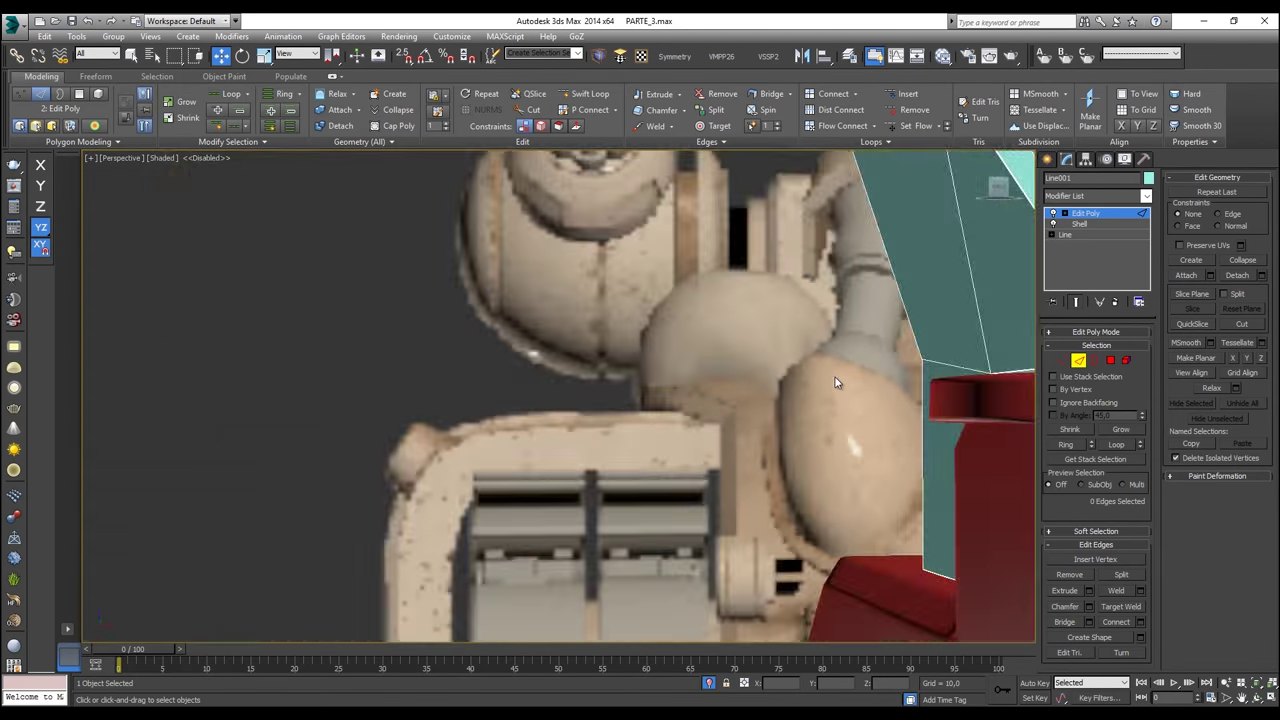
scroll(836, 381, down, 5)
scroll(838, 344, up, 5)
click(1062, 361)
click(927, 518)
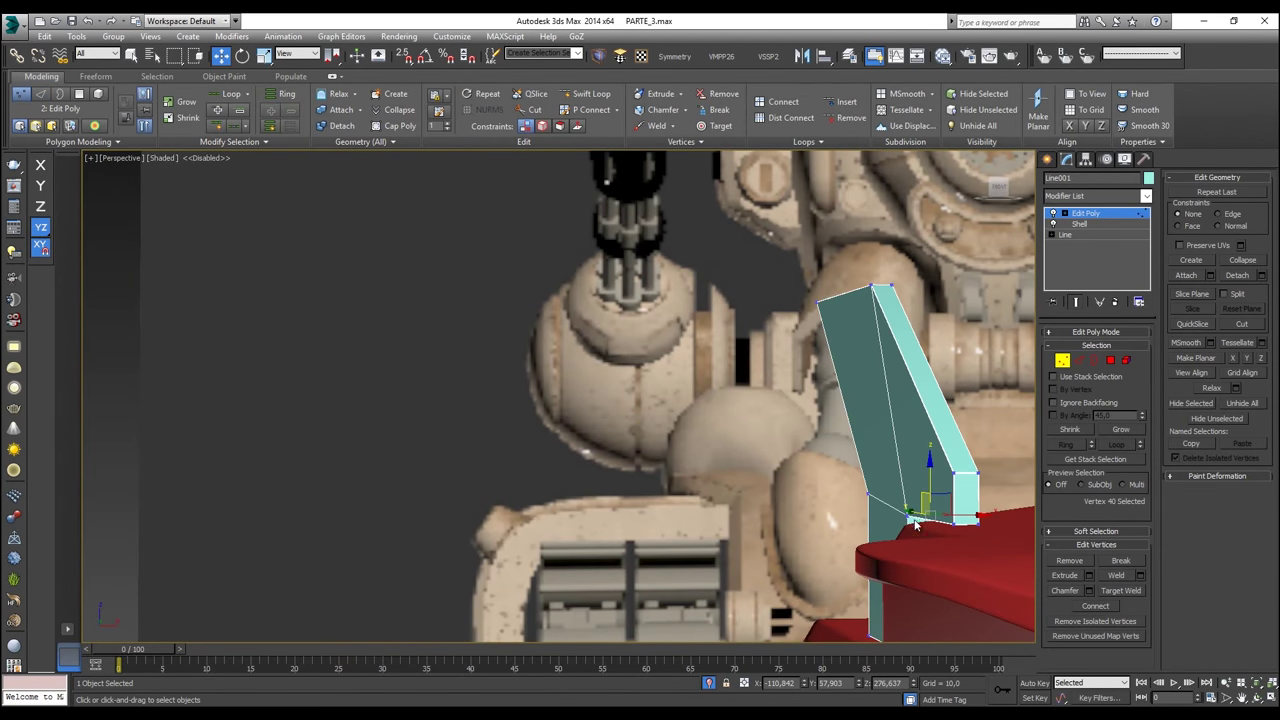
click(908, 515)
key(z)
alt+middle_drag(911, 517, 968, 492)
middle_drag(608, 401, 938, 420)
click(1078, 360)
click(745, 390)
click(739, 405)
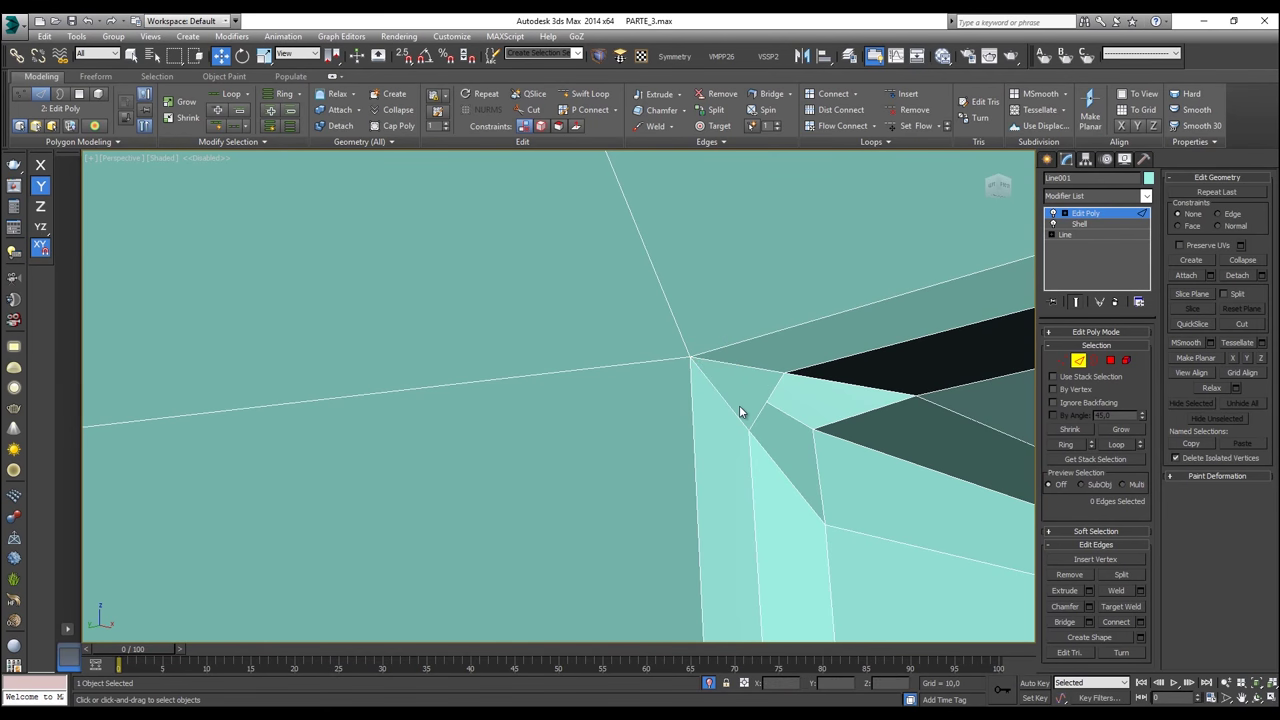
Step: Examine the vertices at the fin's inner and outer bend corners on both side faces
scroll(739, 405, down, 10)
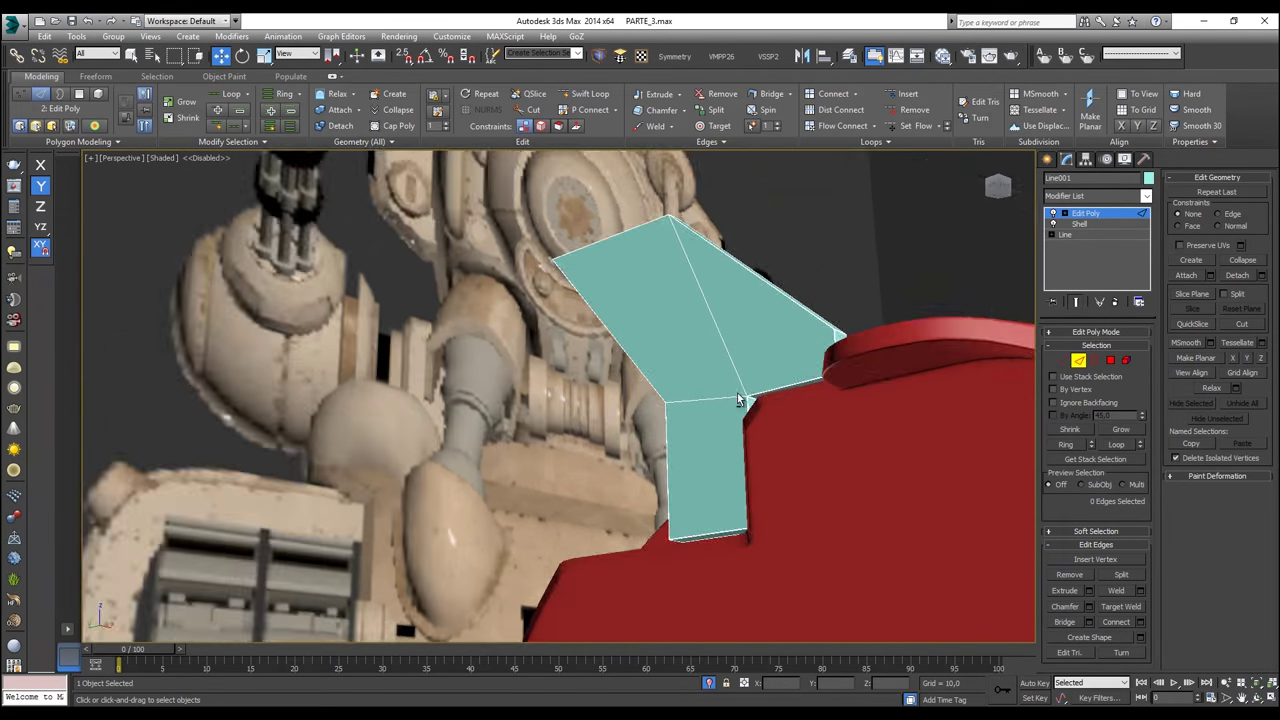
scroll(735, 399, up, 10)
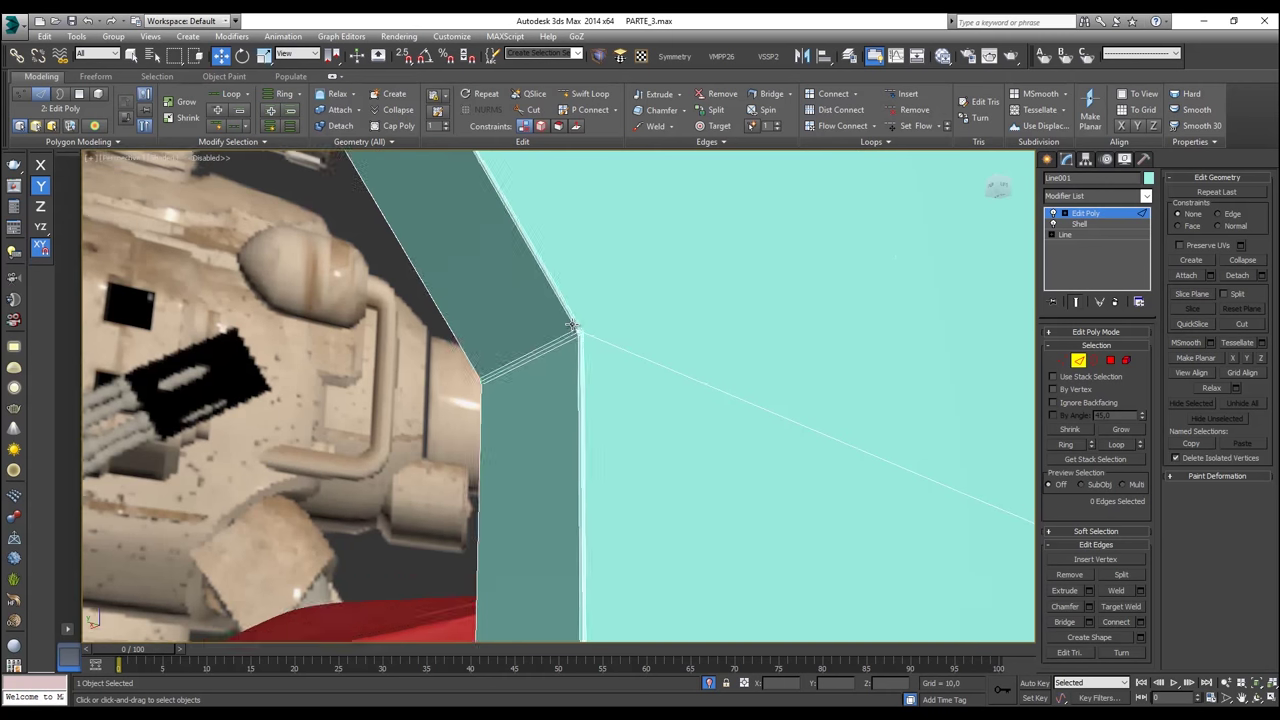
scroll(572, 325, up, 5)
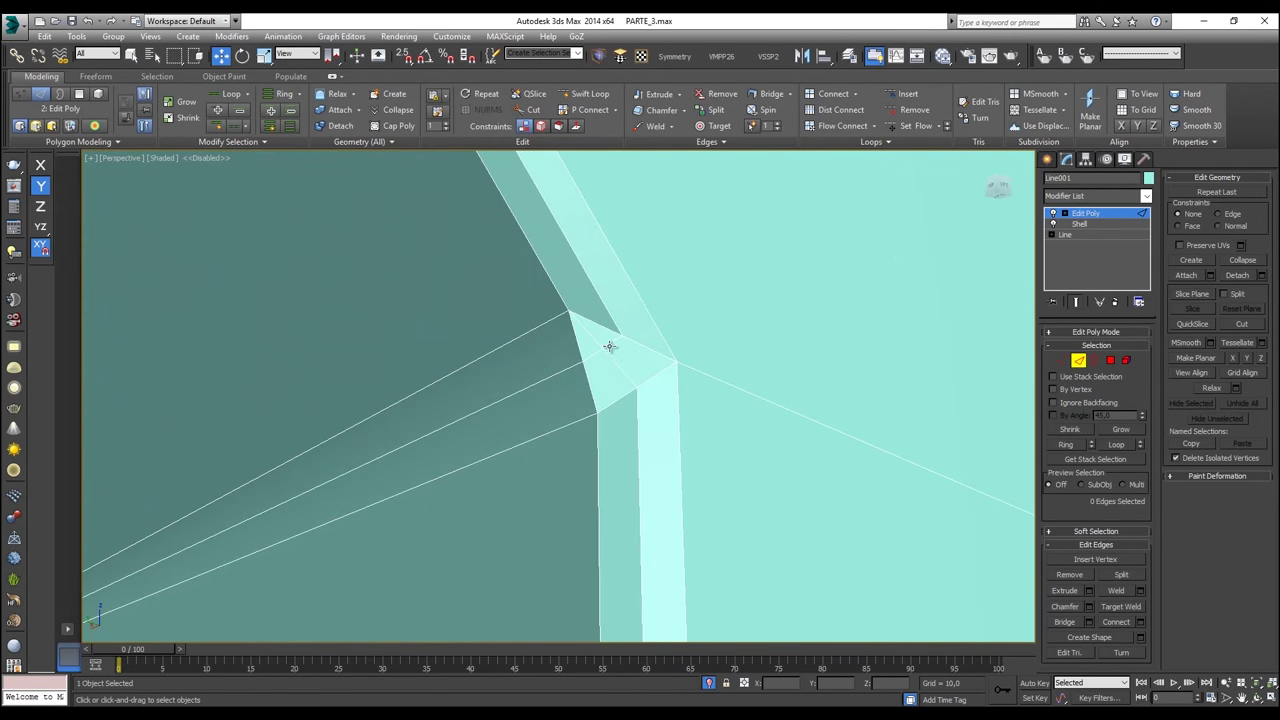
click(1062, 360)
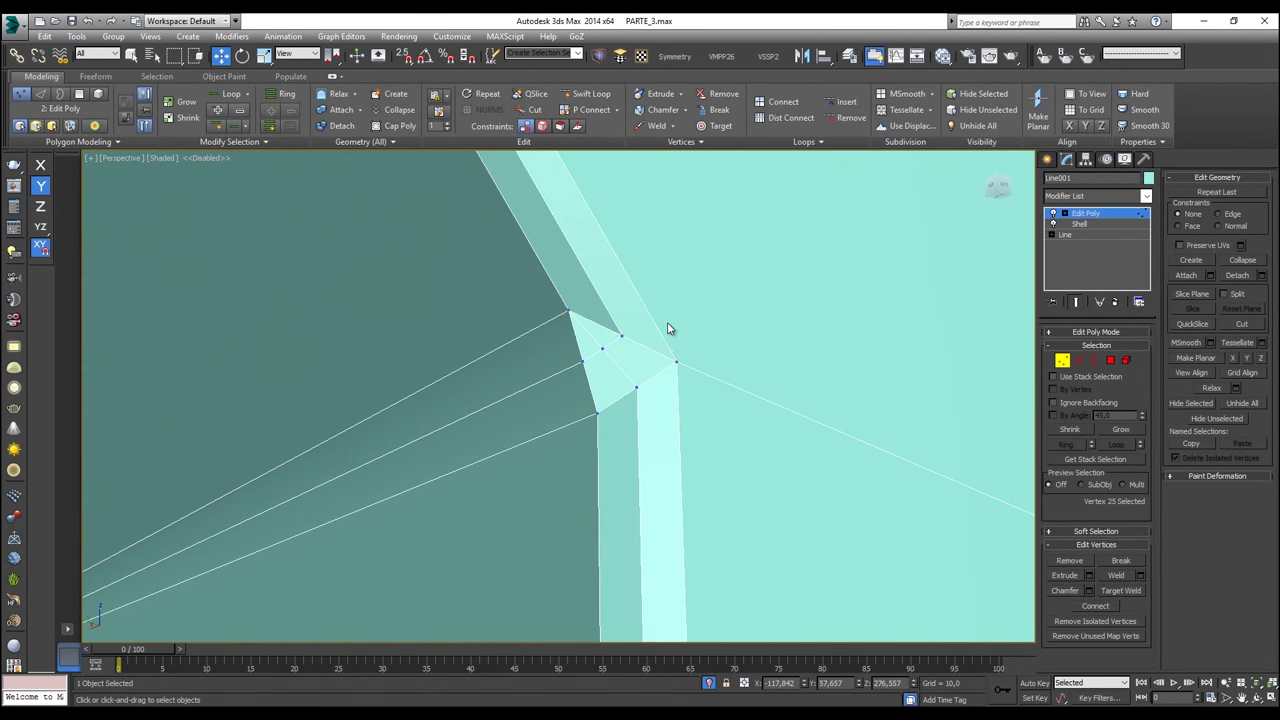
scroll(651, 366, up, 6)
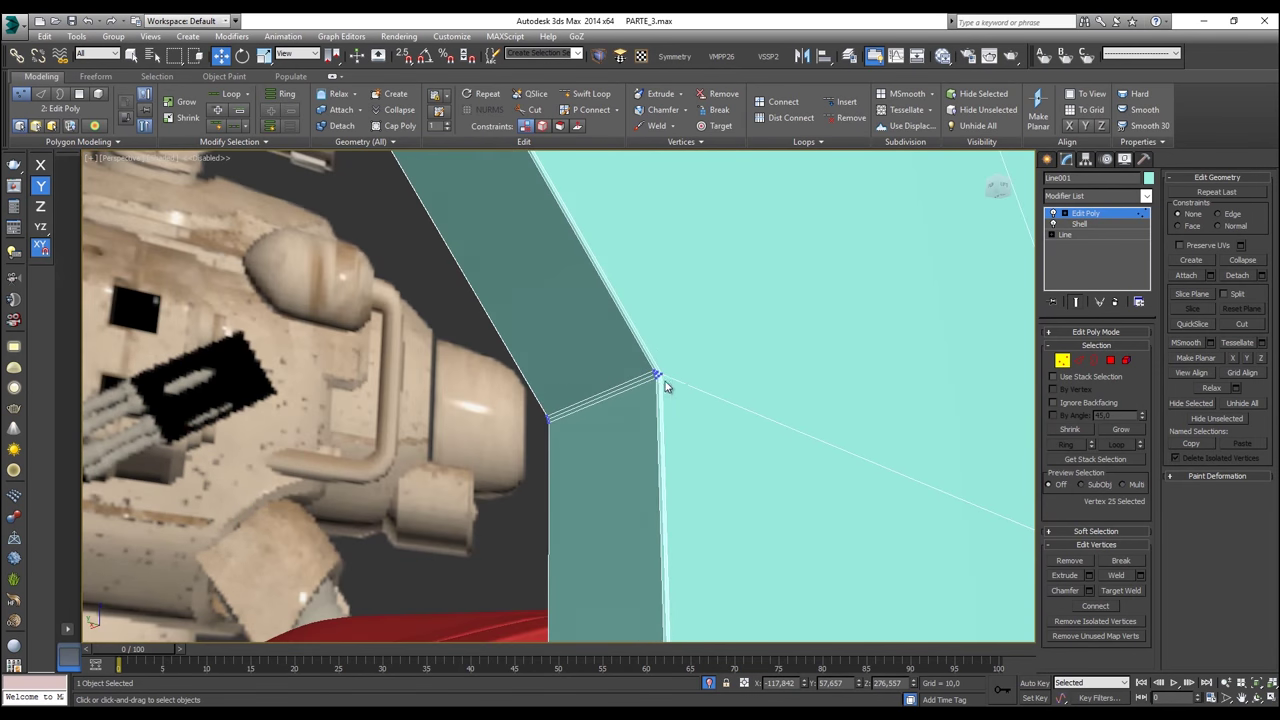
alt+middle_drag(651, 407, 720, 340)
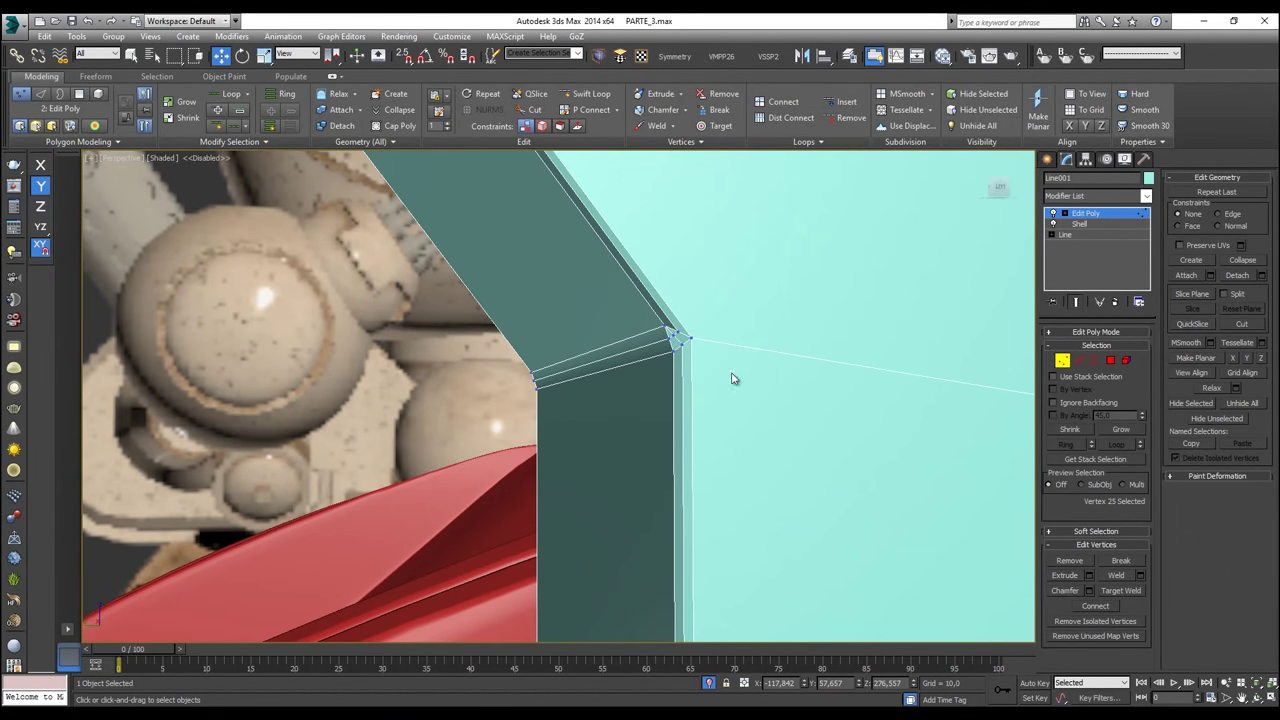
mouse_move(758, 350)
middle_down()
mouse_move(570, 346)
mouse_move(686, 389)
mouse_move(678, 360)
mouse_move(668, 378)
middle_up()
middle_drag(828, 424, 657, 351)
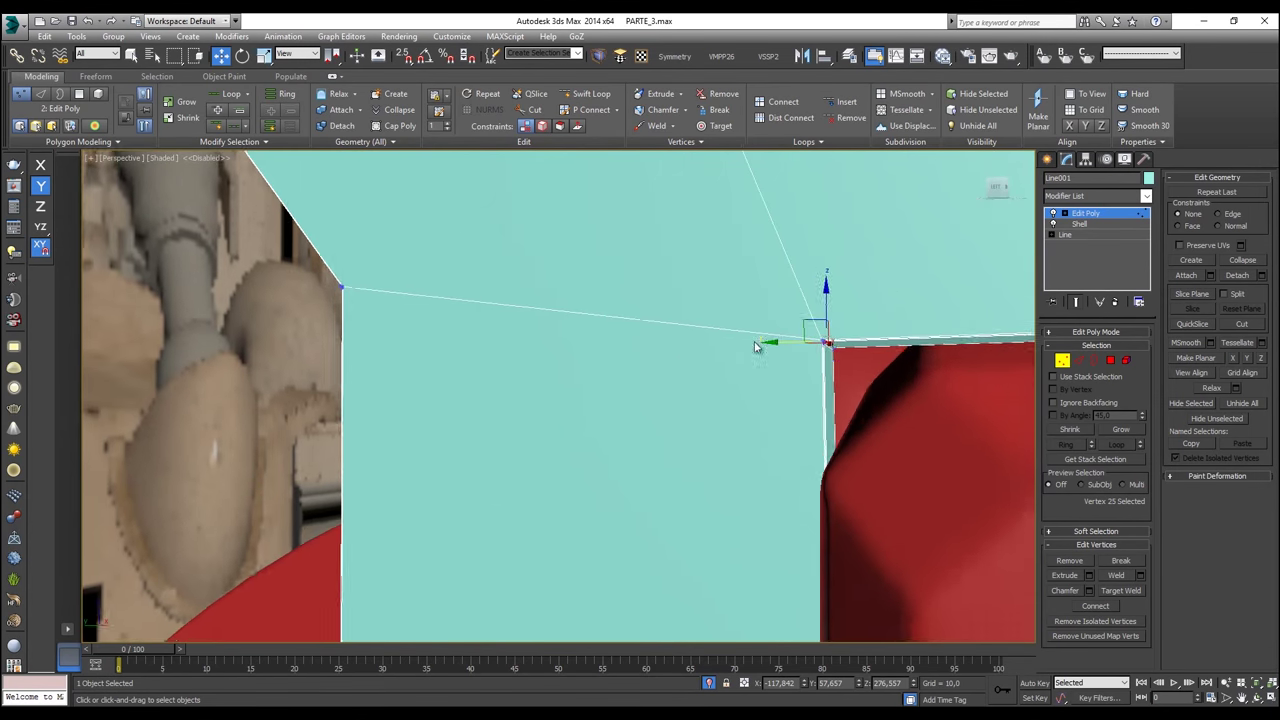
scroll(785, 390, up, 2)
scroll(812, 255, up, 1)
scroll(826, 282, up, 1)
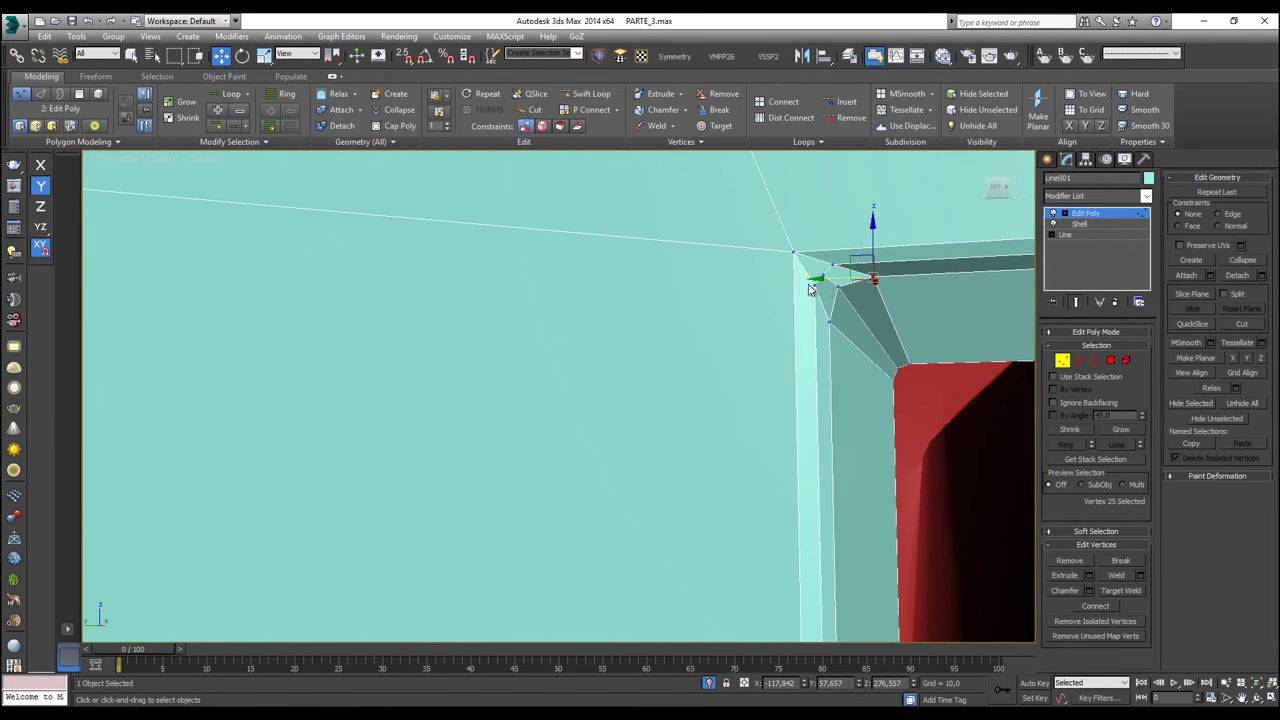
scroll(765, 300, down, 4)
alt+middle_drag(729, 311, 830, 318)
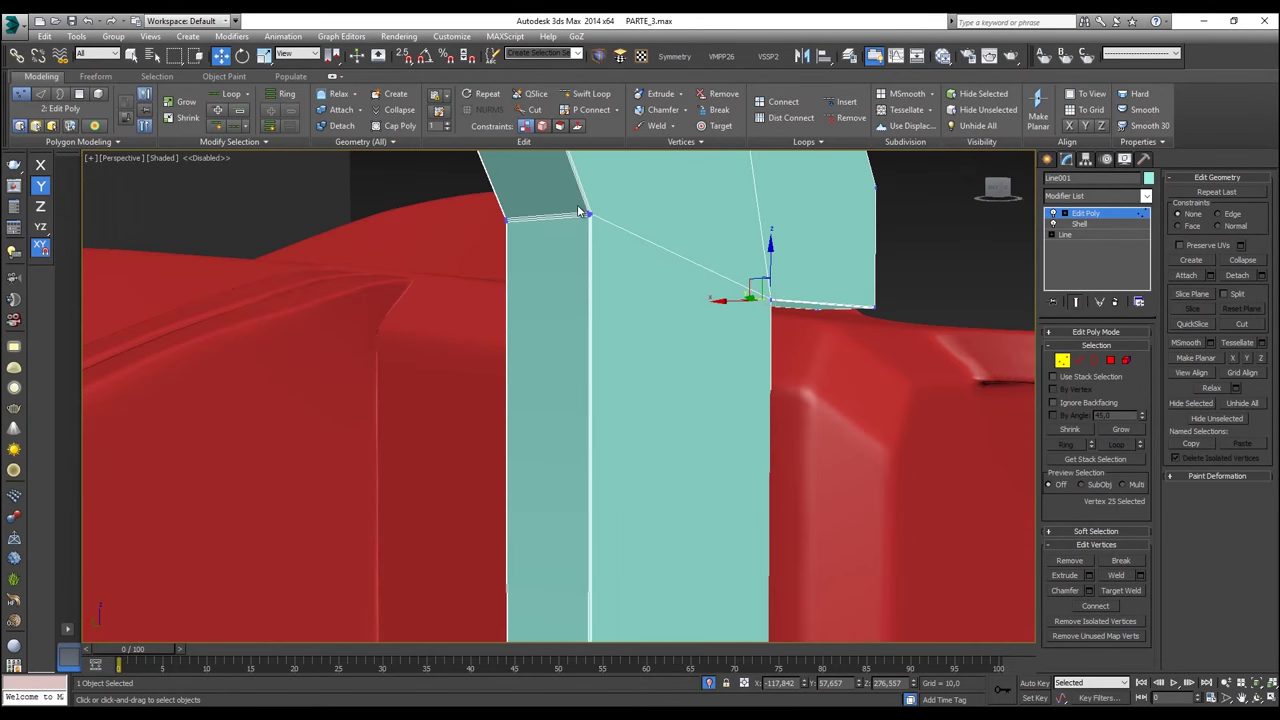
Step: Target-weld the center vertex of the outer bend corner onto the middle vertex of the upper chamfer strip
scroll(590, 208, up, 4)
mouse_move(588, 259)
middle_down()
mouse_move(583, 237)
mouse_move(588, 254)
middle_up()
key(ctrl+w)
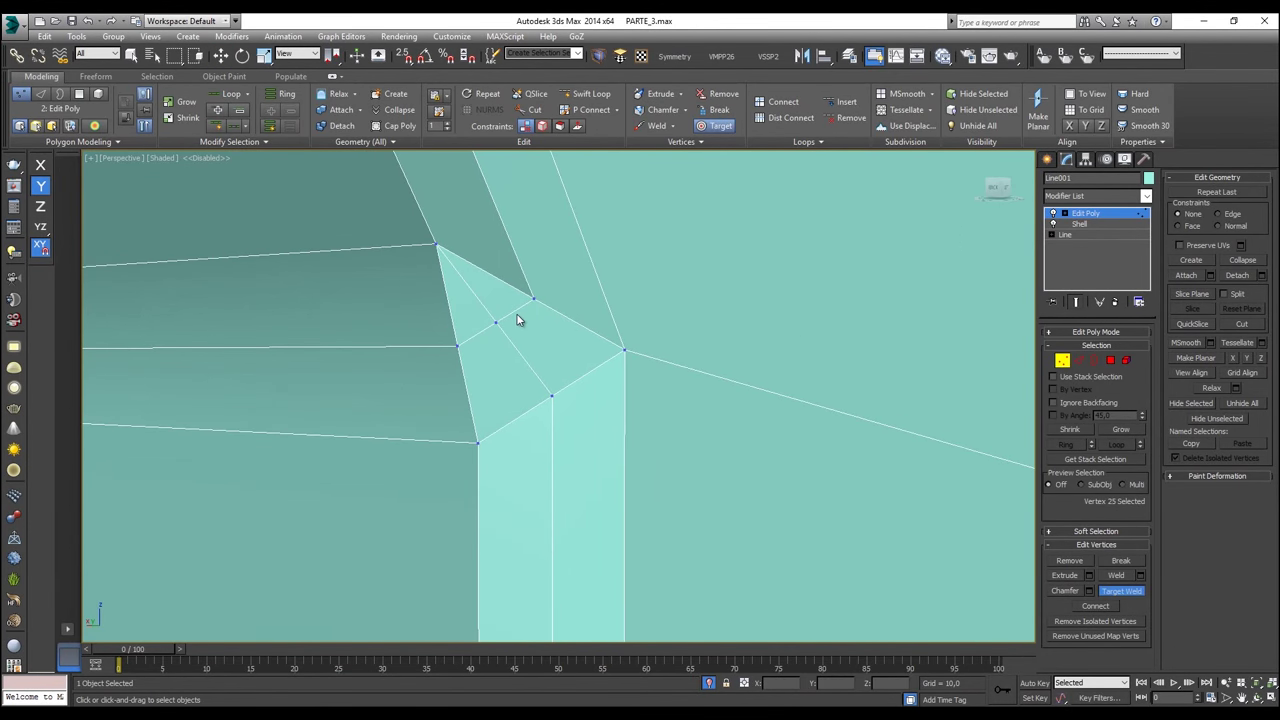
click(532, 298)
Step: Target-weld the matching center vertex on the fin's opposite side onto the middle vertex of its upper chamfer strip
scroll(538, 327, down, 5)
alt+middle_drag(546, 328, 328, 266)
middle_drag(650, 314, 388, 323)
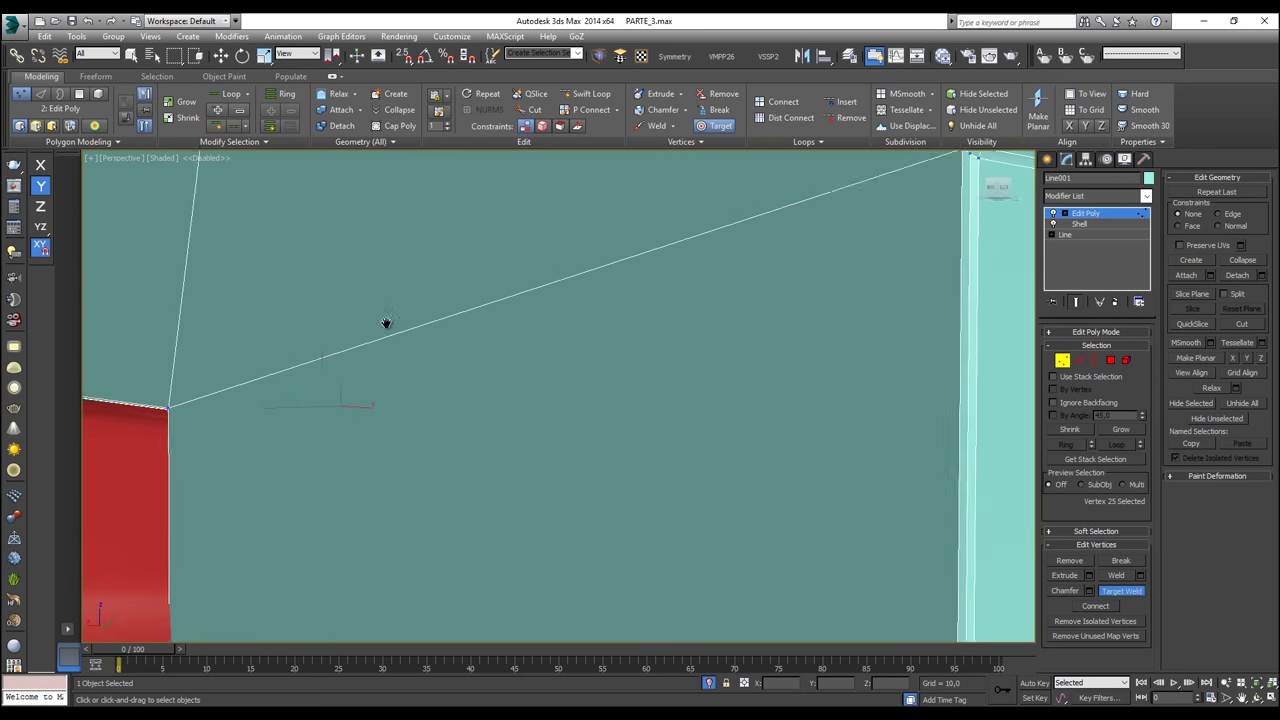
middle_drag(650, 274, 563, 339)
scroll(748, 332, up, 2)
scroll(745, 340, down, 2)
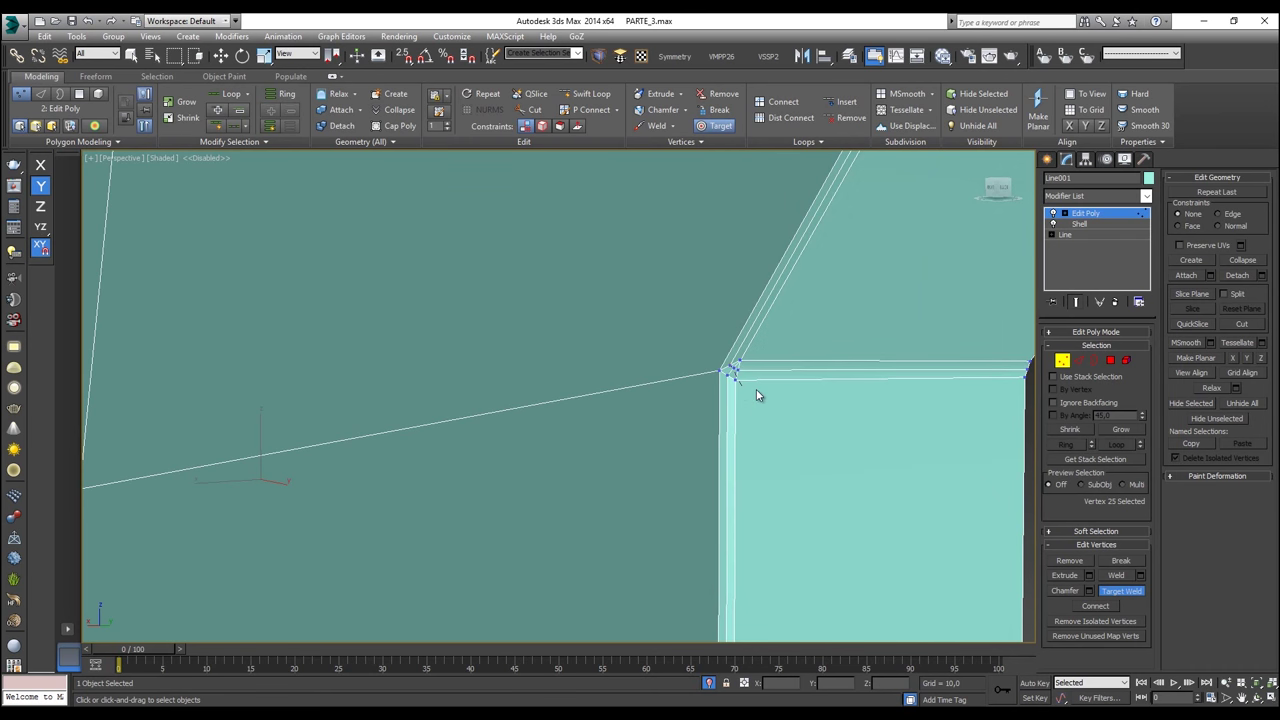
key(w)
click(735, 369)
key(z)
scroll(714, 379, down, 6)
scroll(687, 359, up, 5)
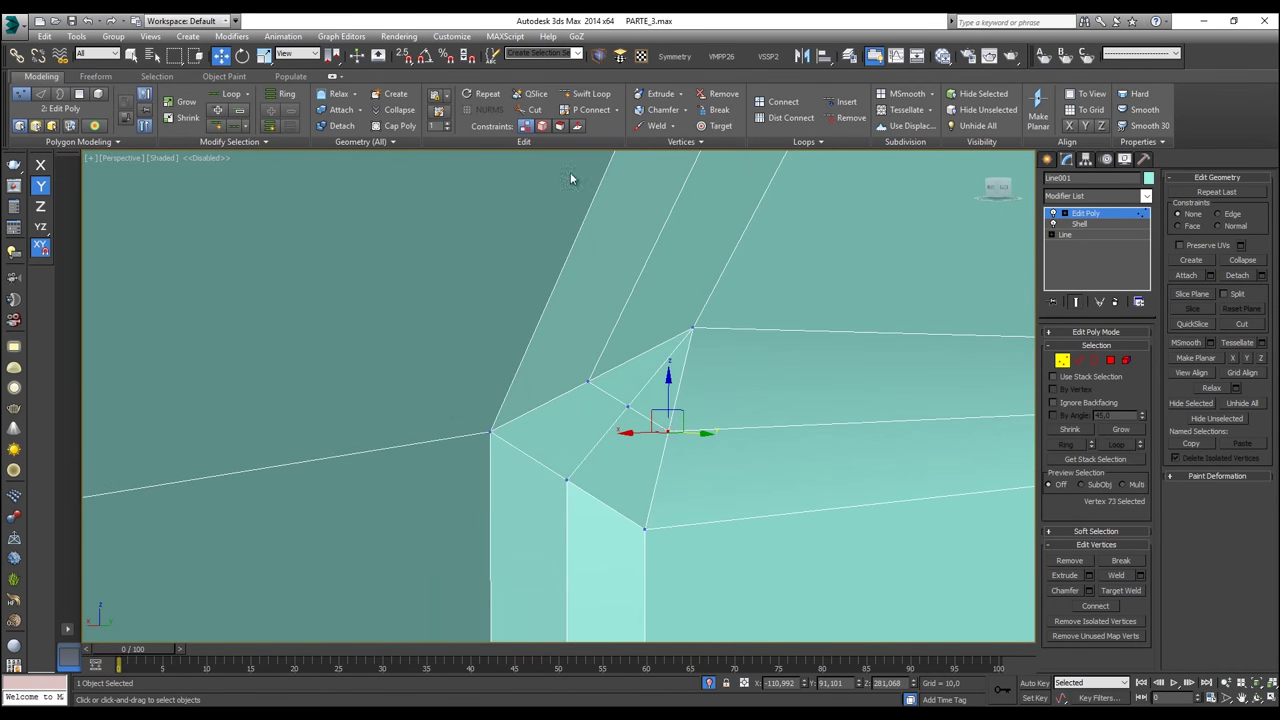
click(715, 125)
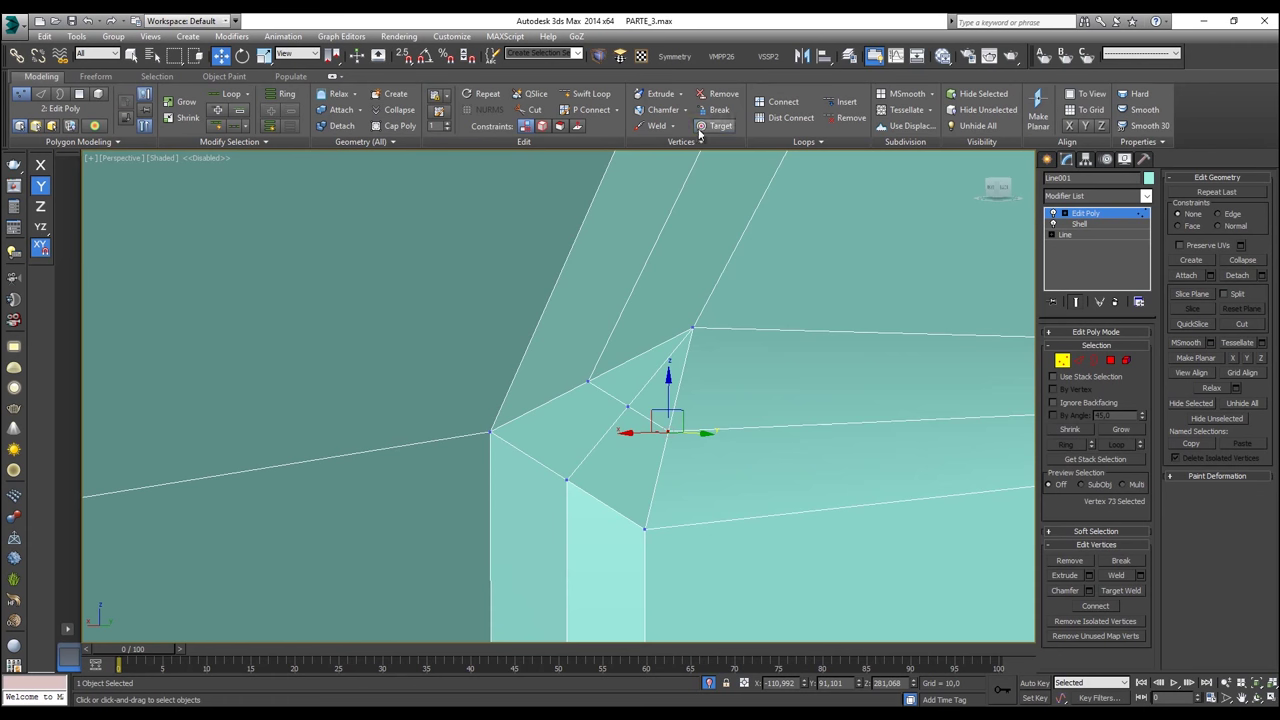
click(629, 408)
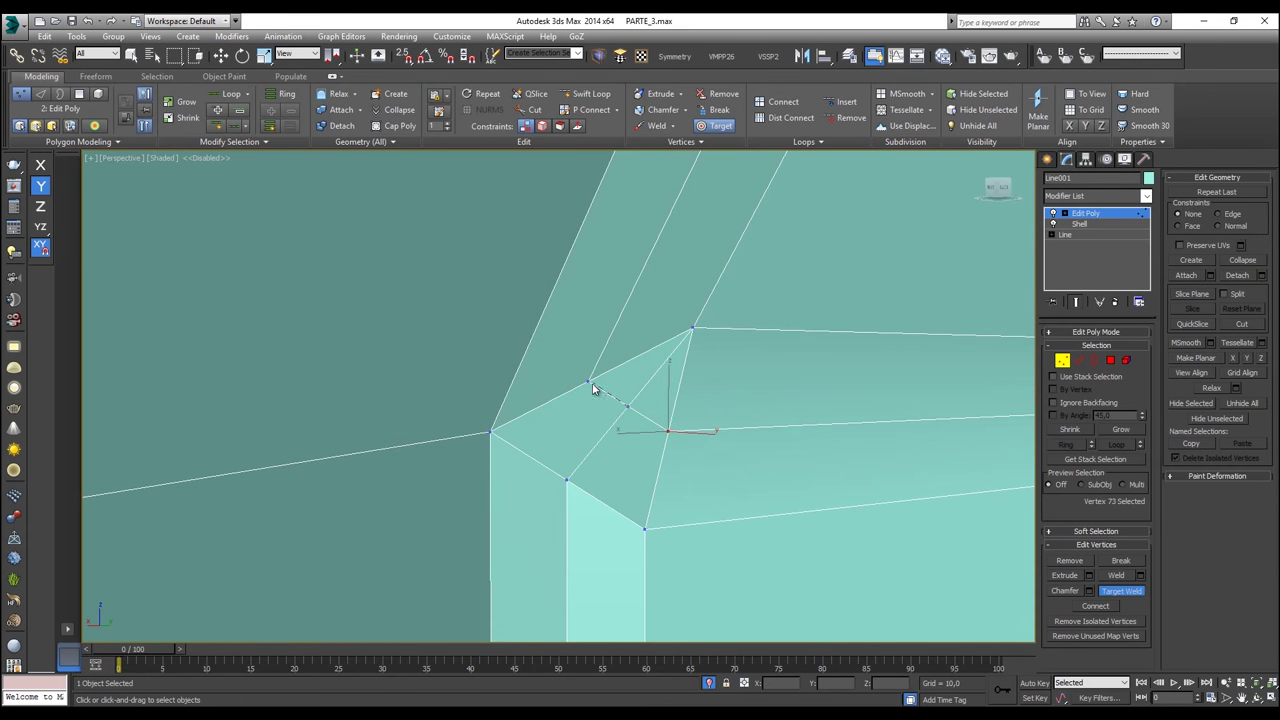
click(588, 382)
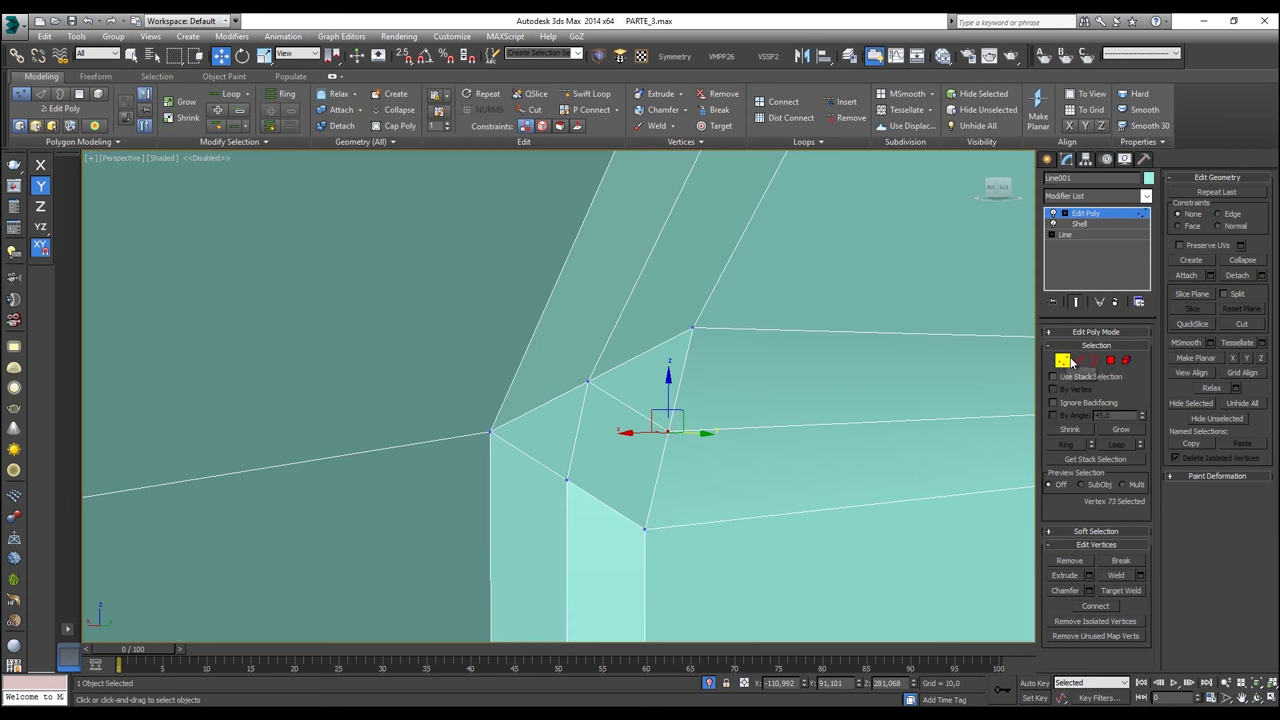
Step: Try to remove the edge joining the middle vertices of the upper and lower chamfer strips at the outer bend corner
click(1068, 362)
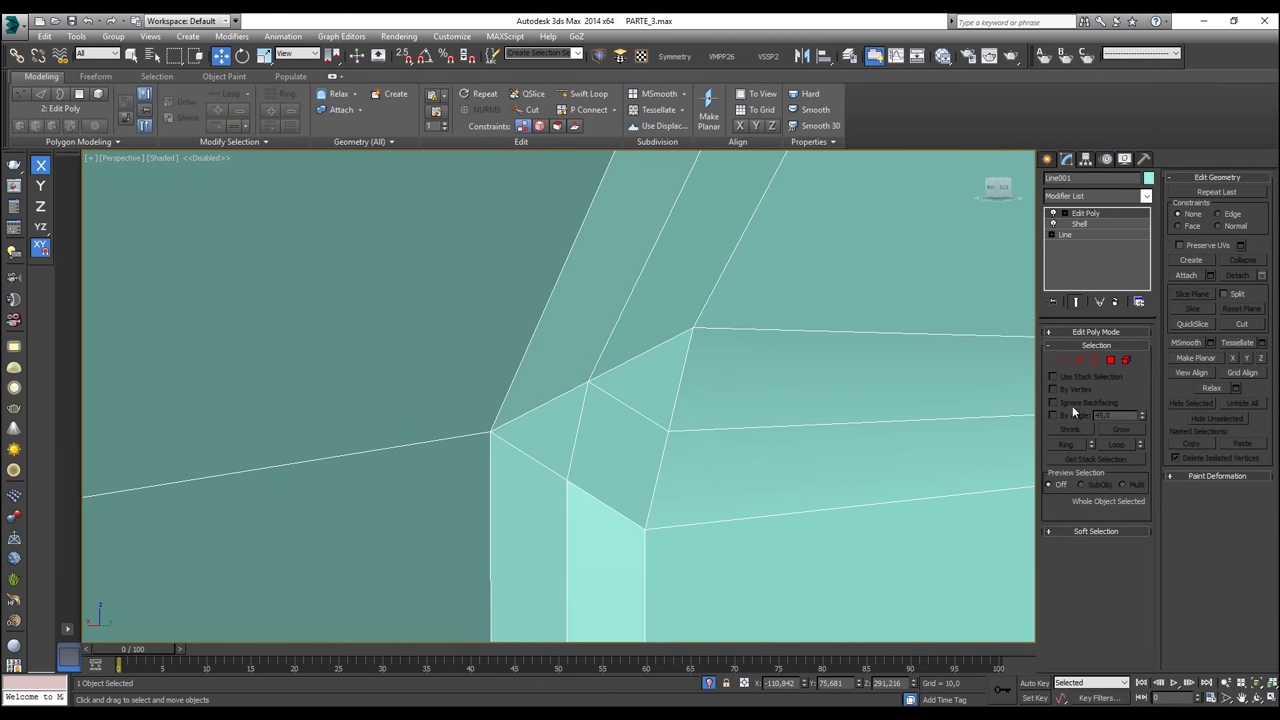
click(1078, 360)
click(578, 432)
key(BackSpace)
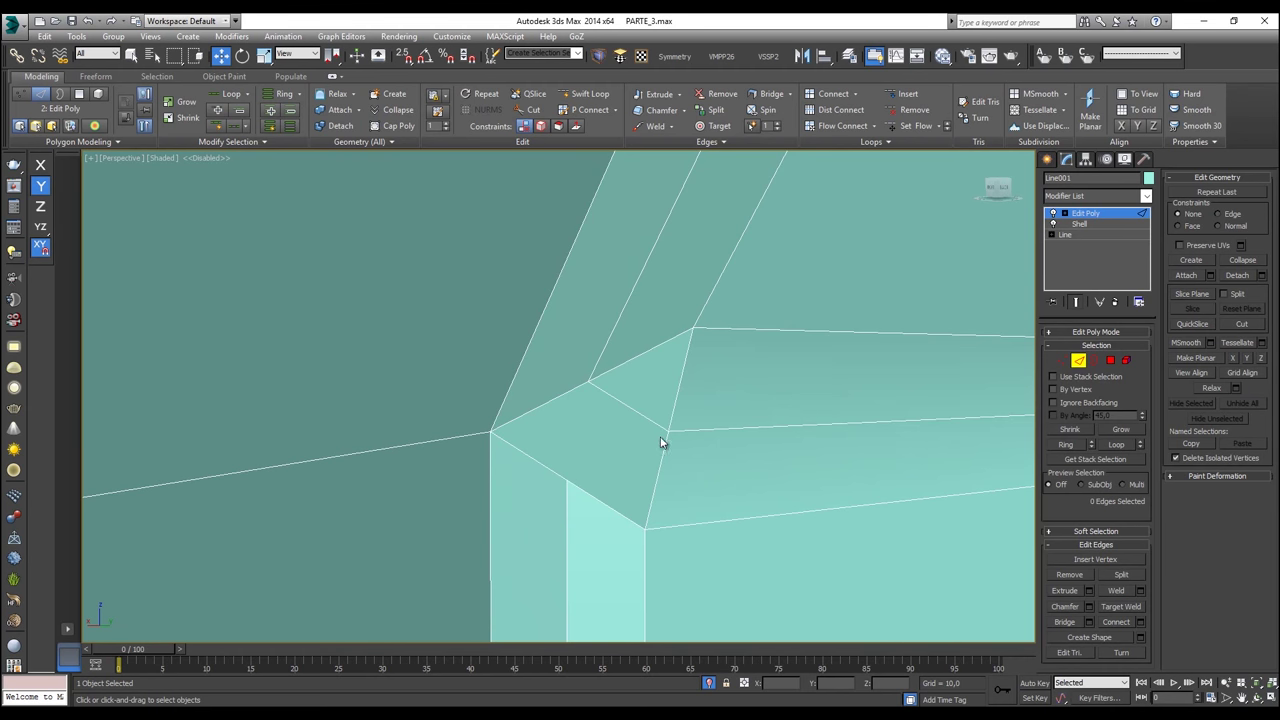
key(ctrl+z)
Step: Remove the middle edge running across the outer bend and the short edge joining it to the welded corner vertex
click(603, 464)
scroll(600, 443, down, 3)
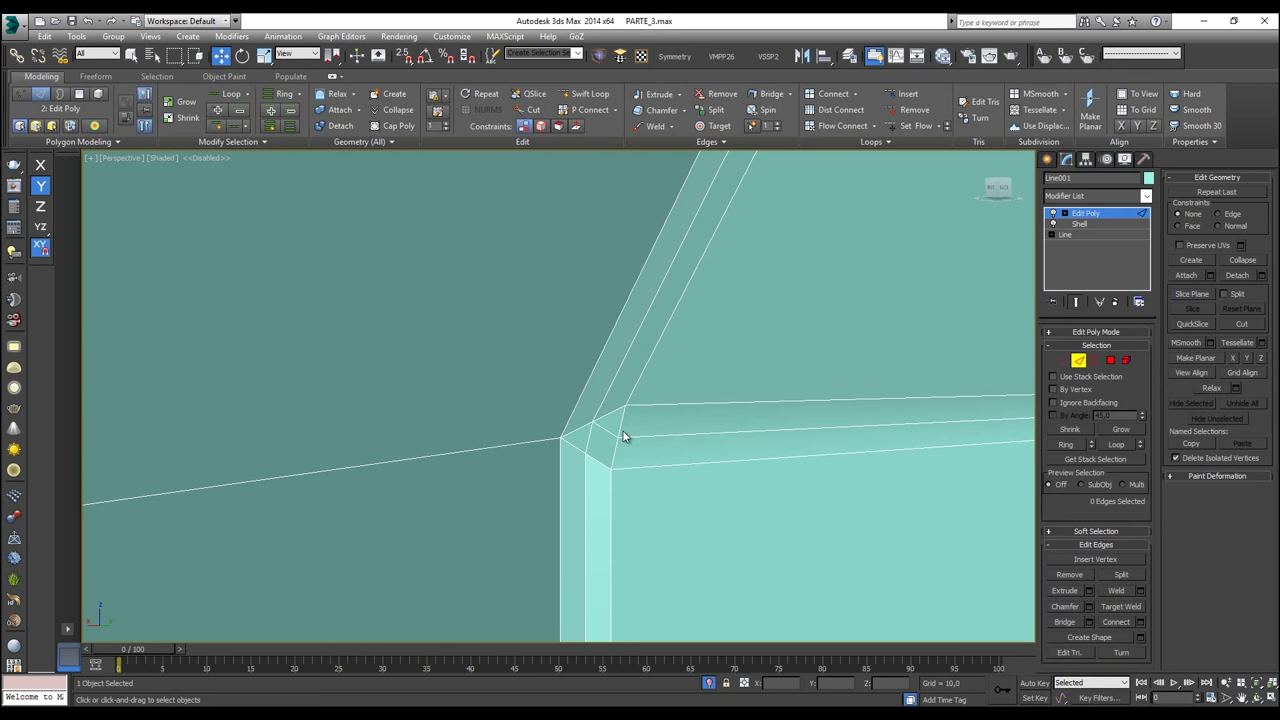
scroll(625, 431, up, 3)
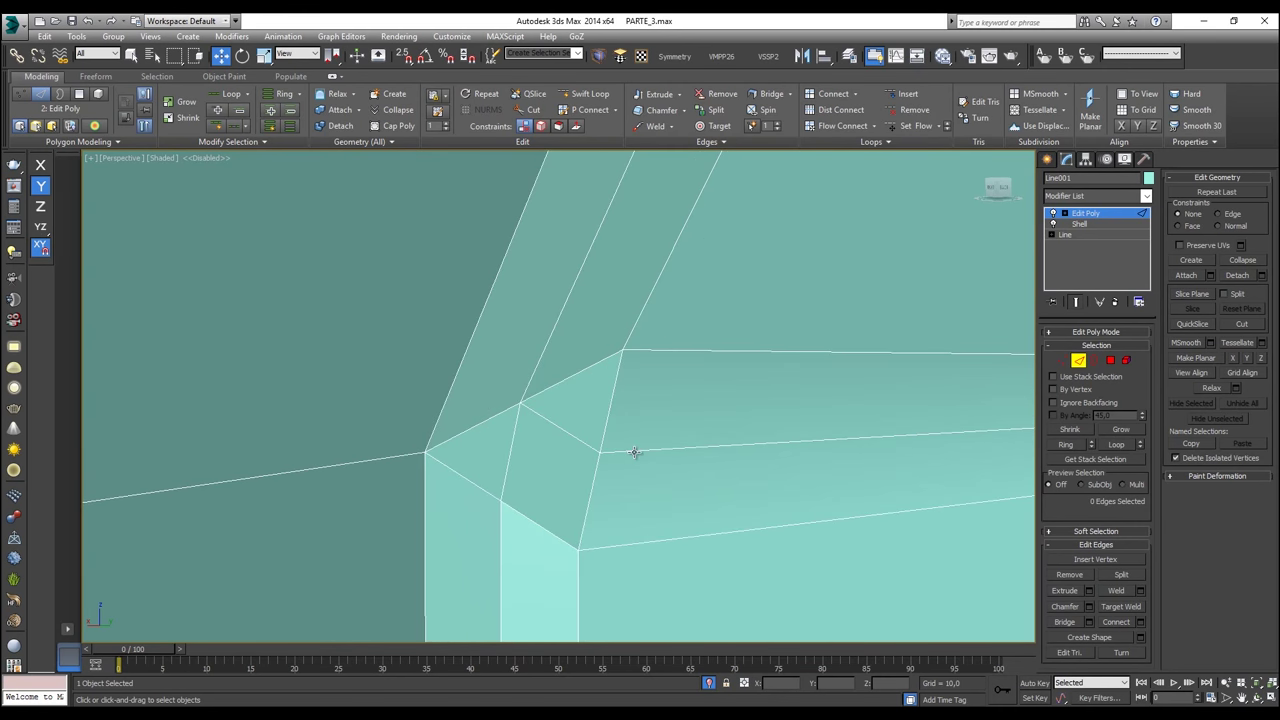
click(634, 452)
ctrl+click(591, 448)
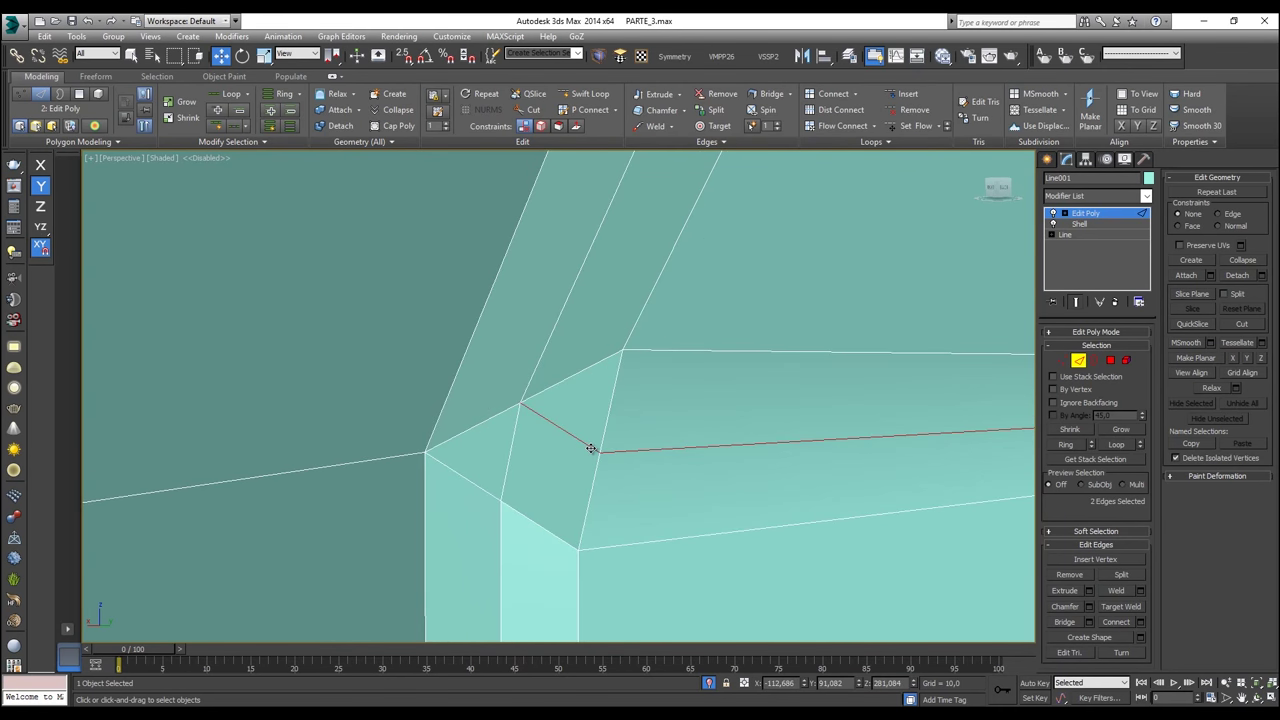
key(ctrl+d)
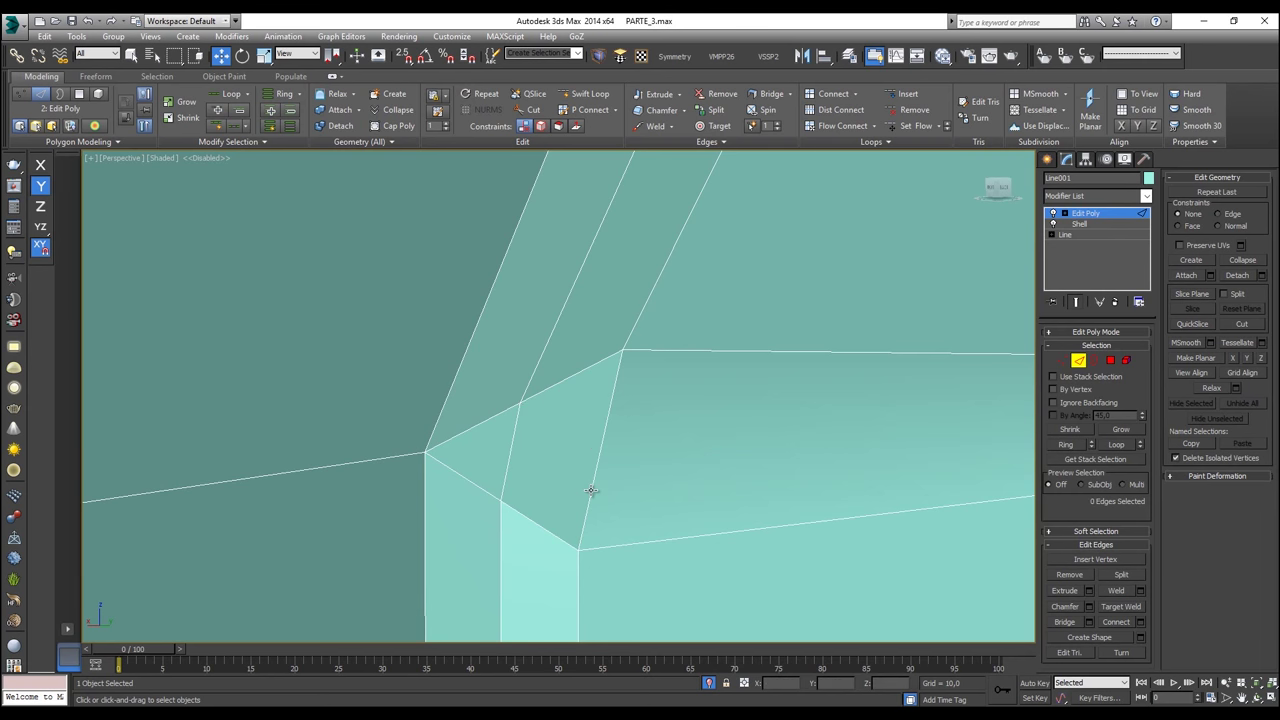
Step: Remove the leftover short edge between the bend and the welded vertex at the matching corner on the opposite side
alt+middle_drag(631, 517, 456, 463)
click(451, 429)
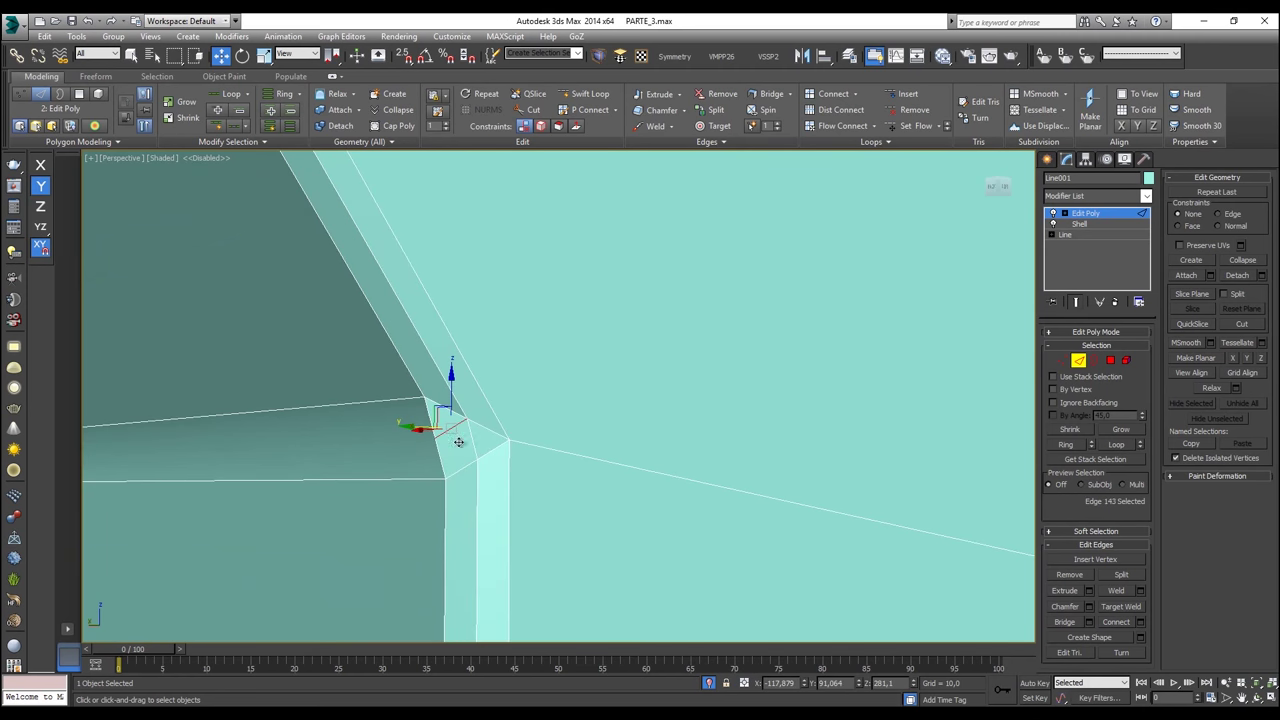
key(ctrl+BackSpace)
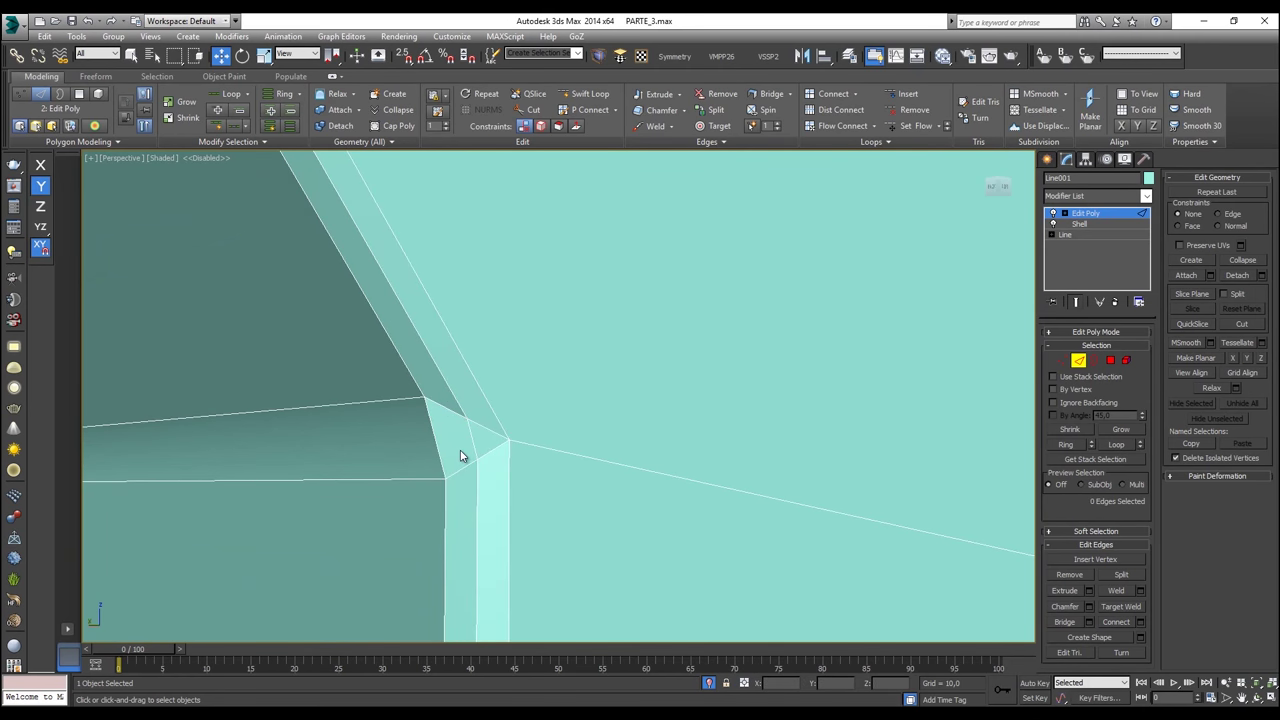
Step: Examine the cleaned-up outer bend corner and the overall fin shape from several angles
scroll(457, 435, down, 10)
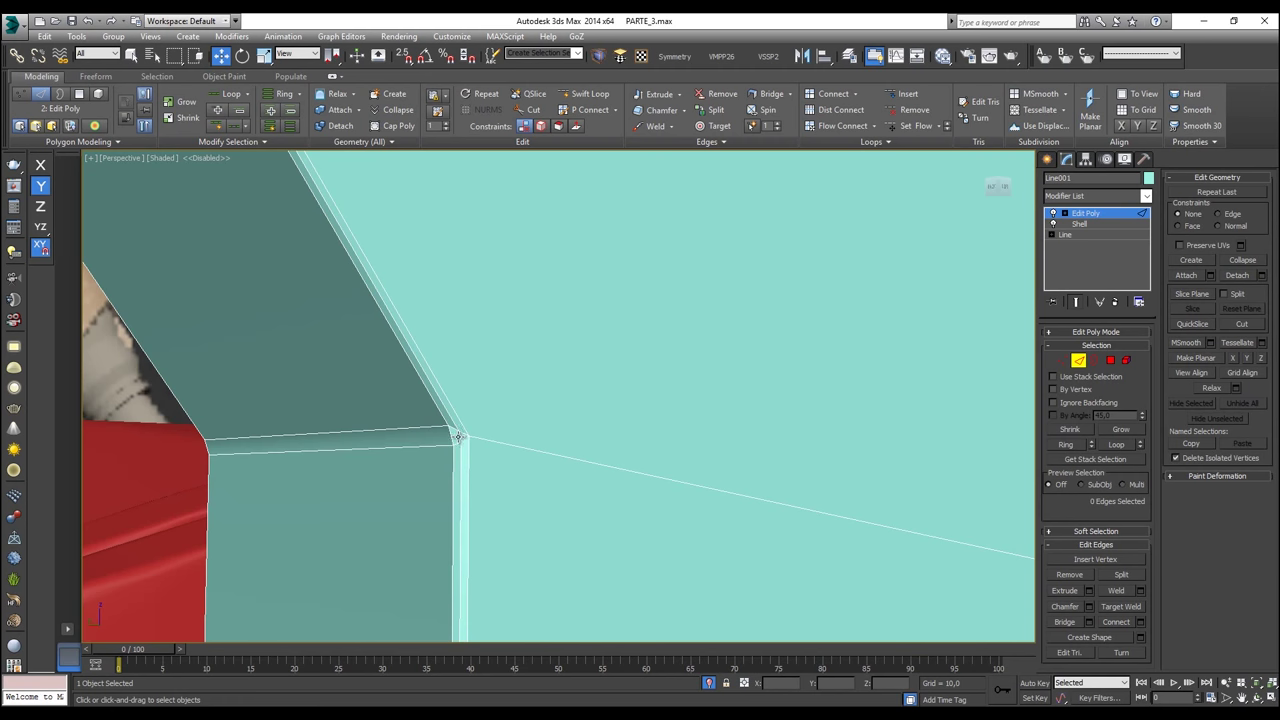
scroll(543, 450, down, 2)
scroll(476, 442, up, 3)
scroll(452, 435, up, 4)
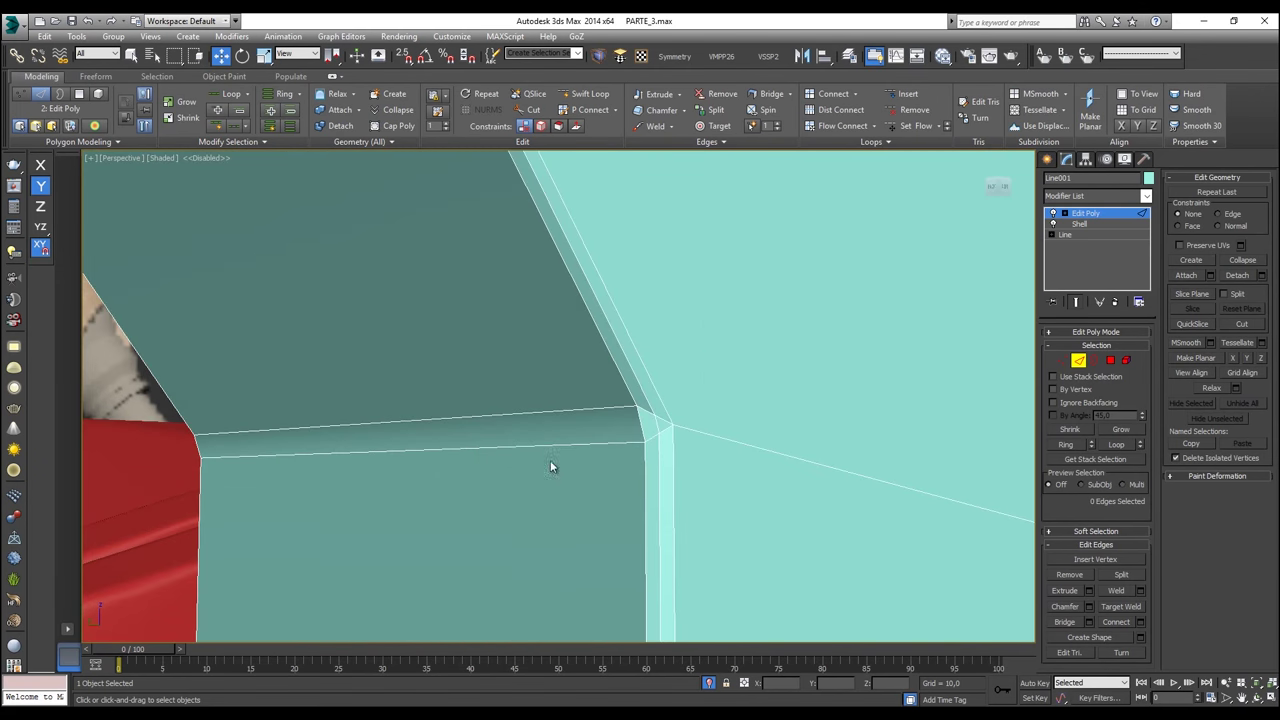
alt+middle_drag(691, 423, 537, 432)
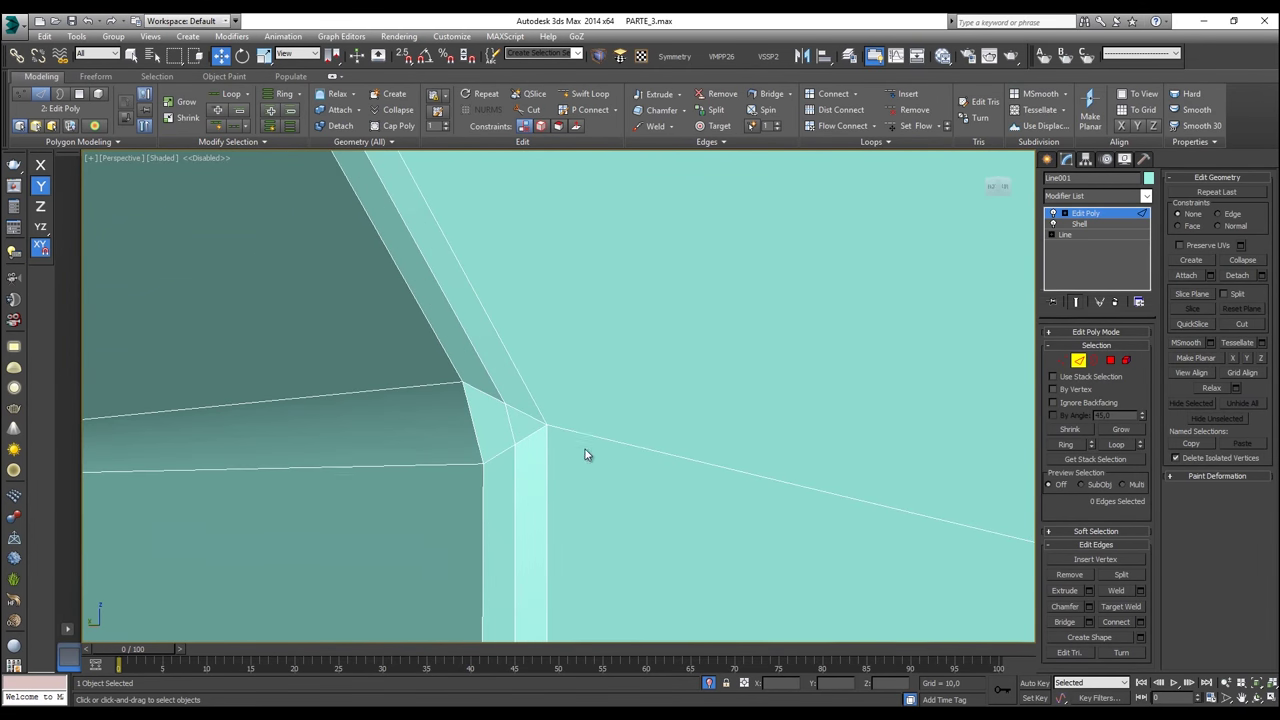
scroll(620, 455, down, 3)
scroll(671, 460, up, 3)
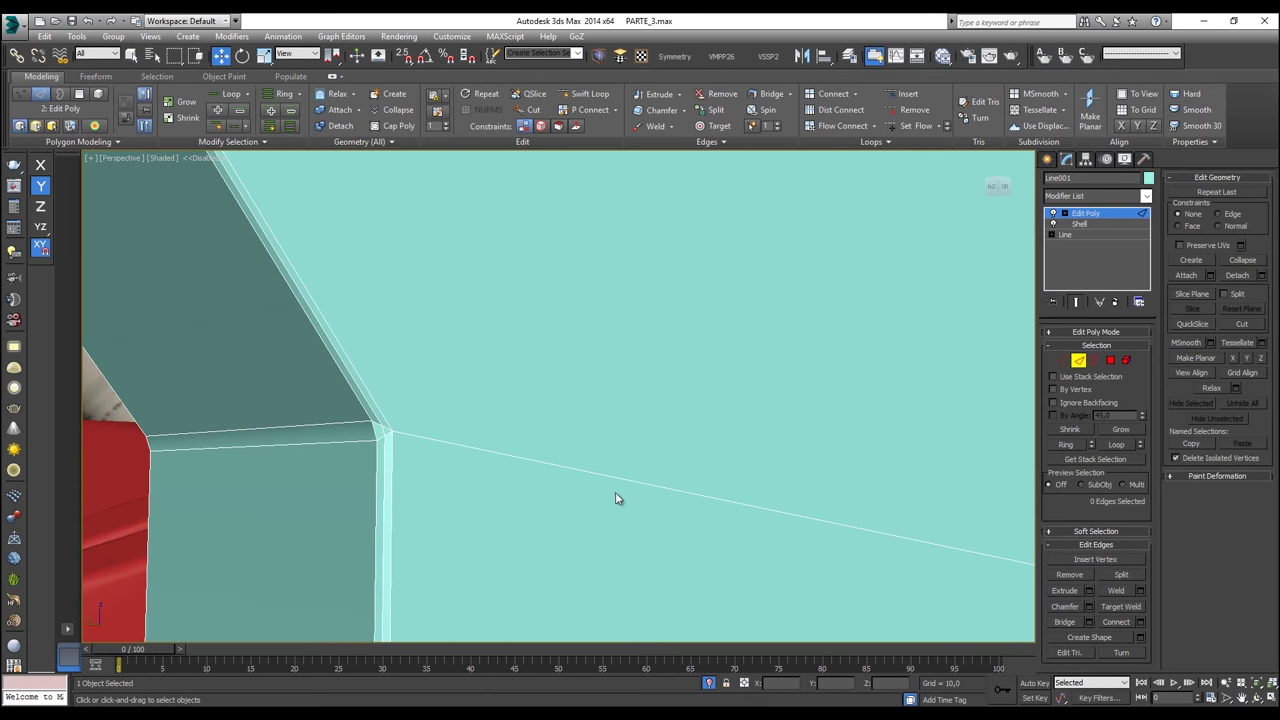
scroll(615, 495, down, 3)
alt+middle_drag(706, 486, 611, 480)
scroll(730, 487, down, 3)
alt+middle_drag(754, 489, 664, 476)
Step: Leave edge editing and apply MeshSmooth to the whole fin with 2 iterations
click(1080, 361)
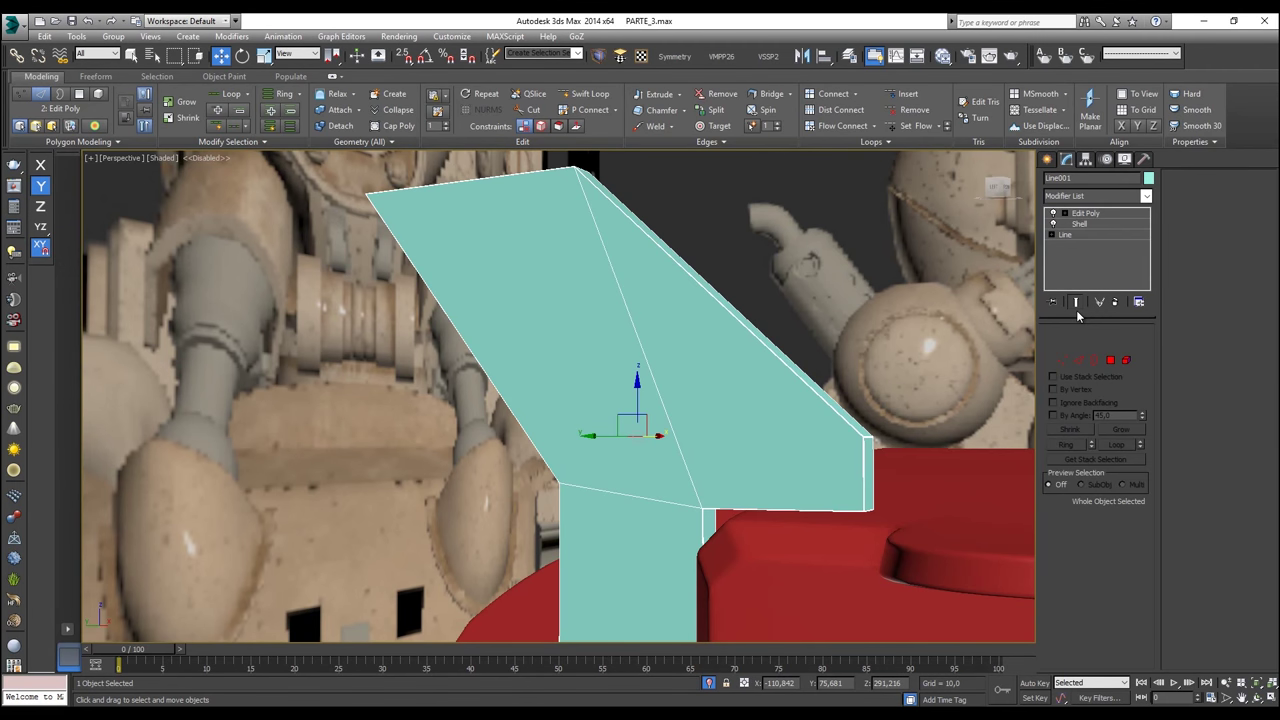
click(599, 56)
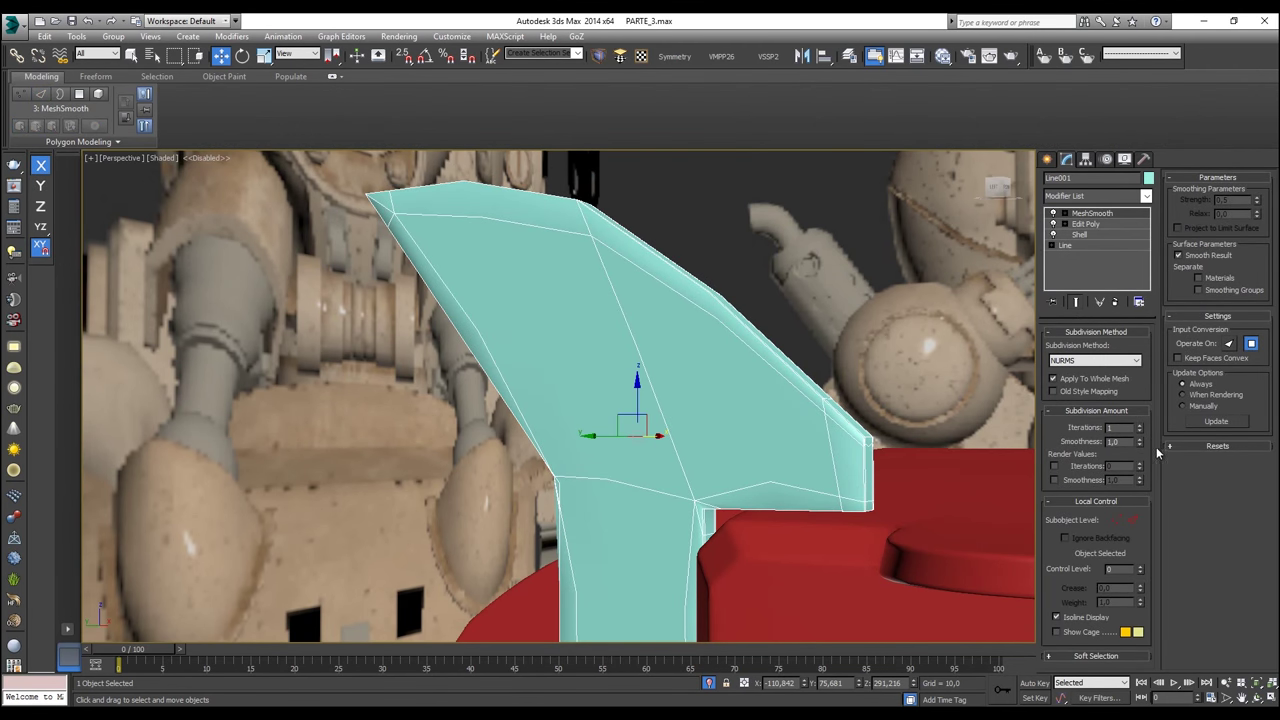
click(1138, 425)
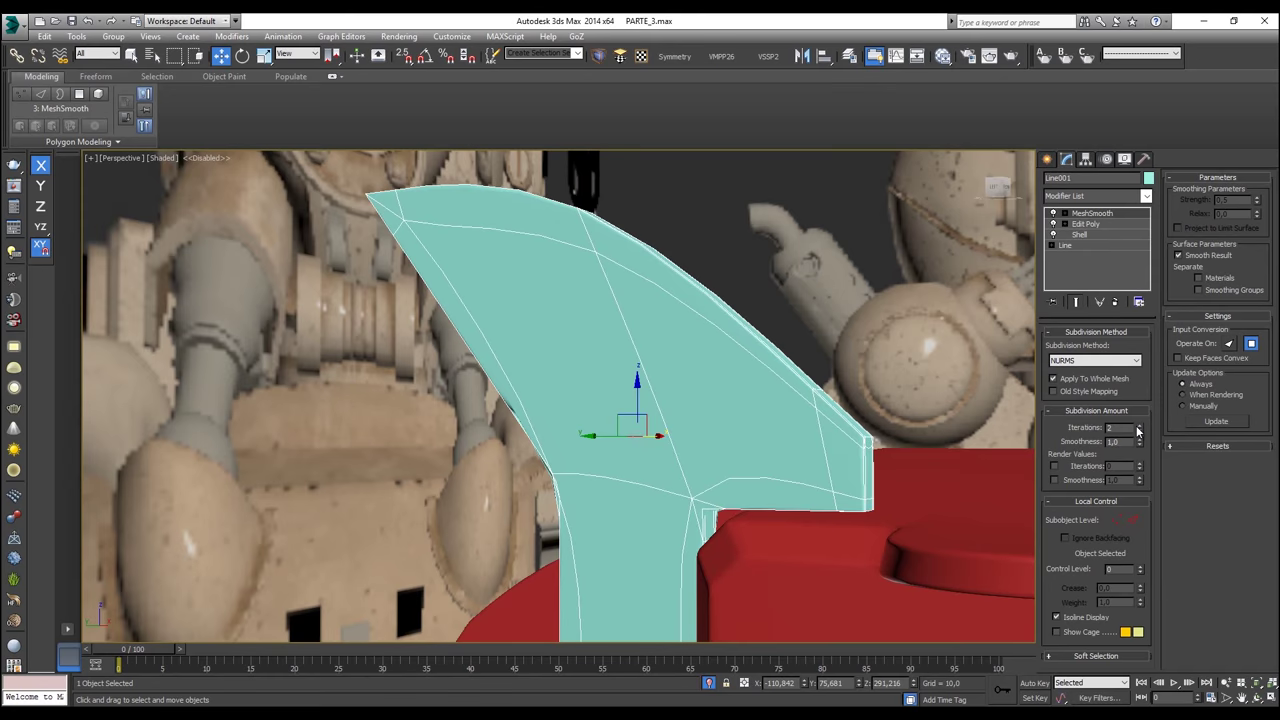
Step: Inspect the smoothed fin around the outer bend and the inner corner for shading and shape problems
alt+middle_drag(850, 389, 953, 392)
scroll(580, 505, up, 2)
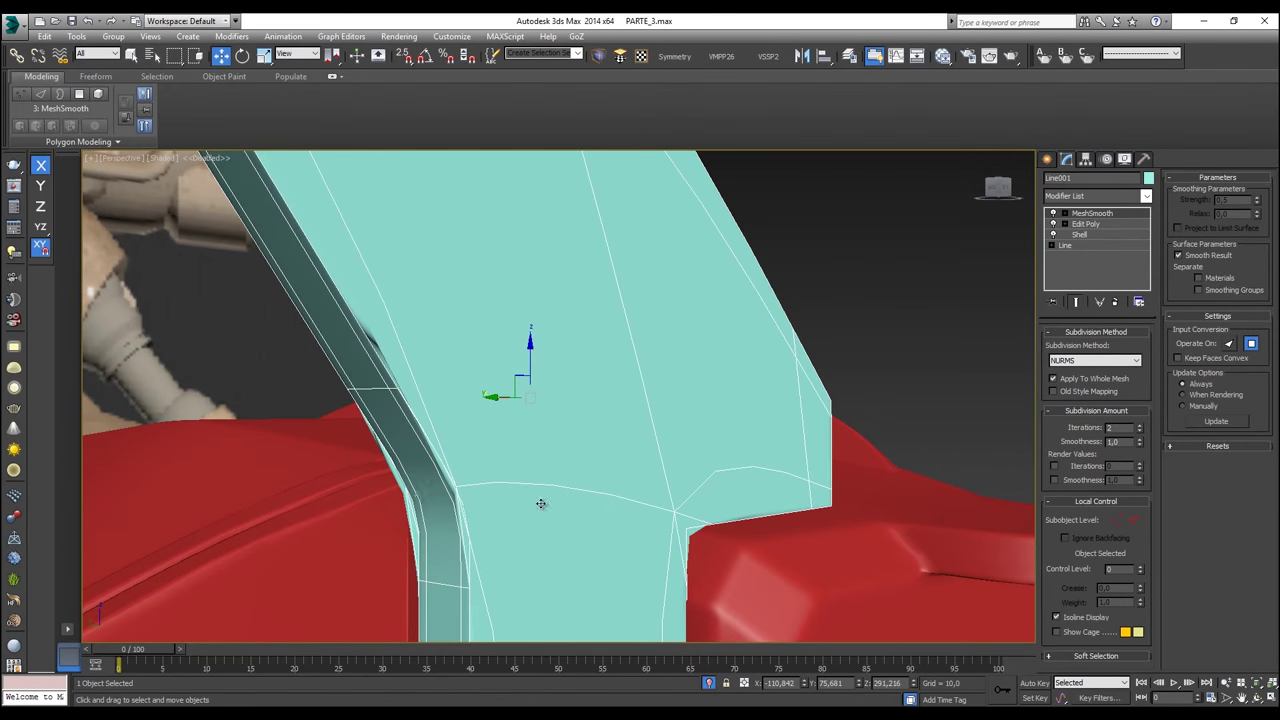
scroll(423, 500, up, 2)
alt+middle_drag(425, 505, 522, 500)
scroll(730, 462, down, 4)
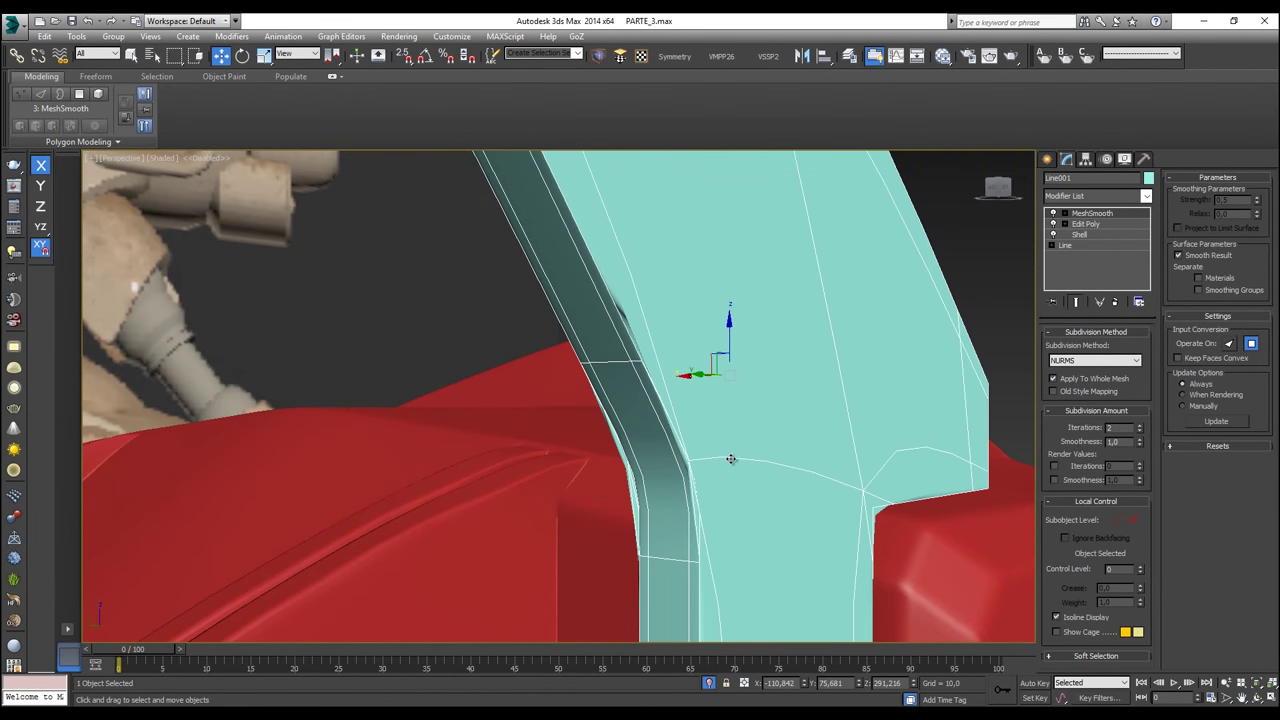
middle_drag(731, 440, 680, 180)
alt+middle_drag(645, 352, 597, 457)
scroll(781, 385, down, 2)
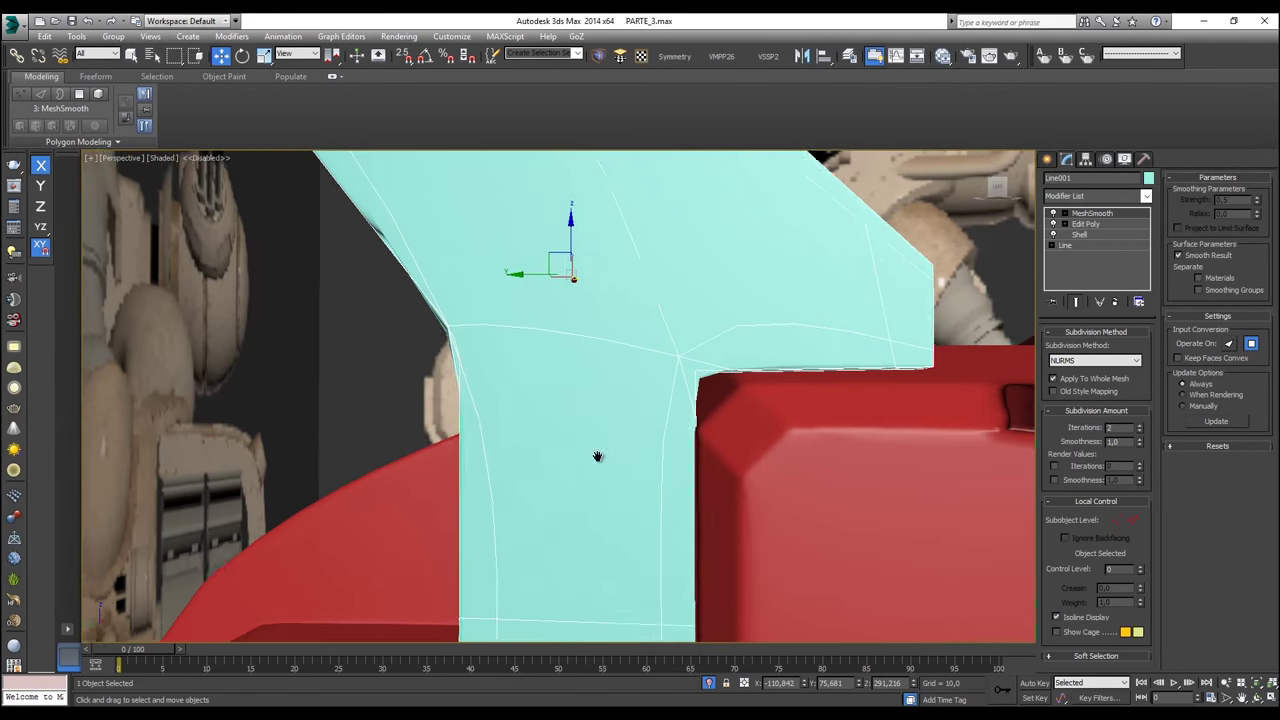
scroll(705, 375, up, 4)
alt+middle_drag(680, 346, 617, 338)
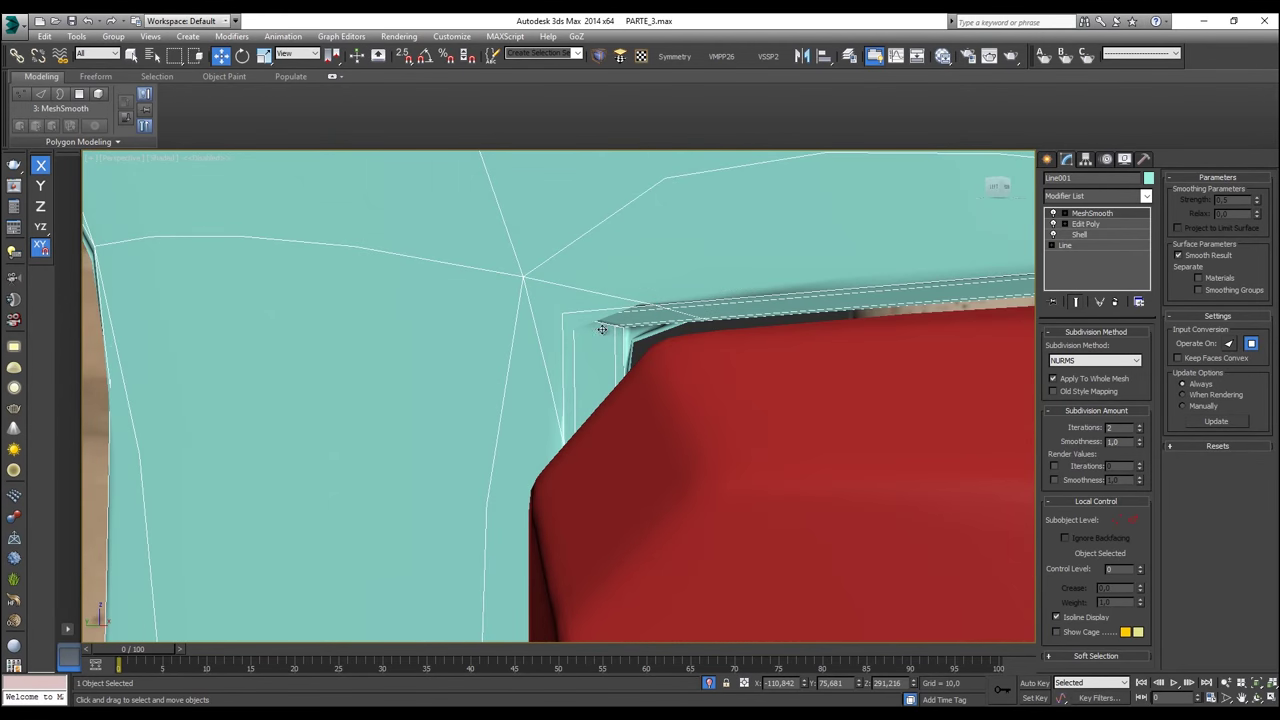
Step: Delete the MeshSmooth modifier from the fin's modifier stack
scroll(586, 307, down, 5)
scroll(734, 297, up, 2)
alt+middle_drag(734, 297, 674, 346)
middle_drag(600, 220, 740, 440)
alt+middle_drag(740, 440, 659, 328)
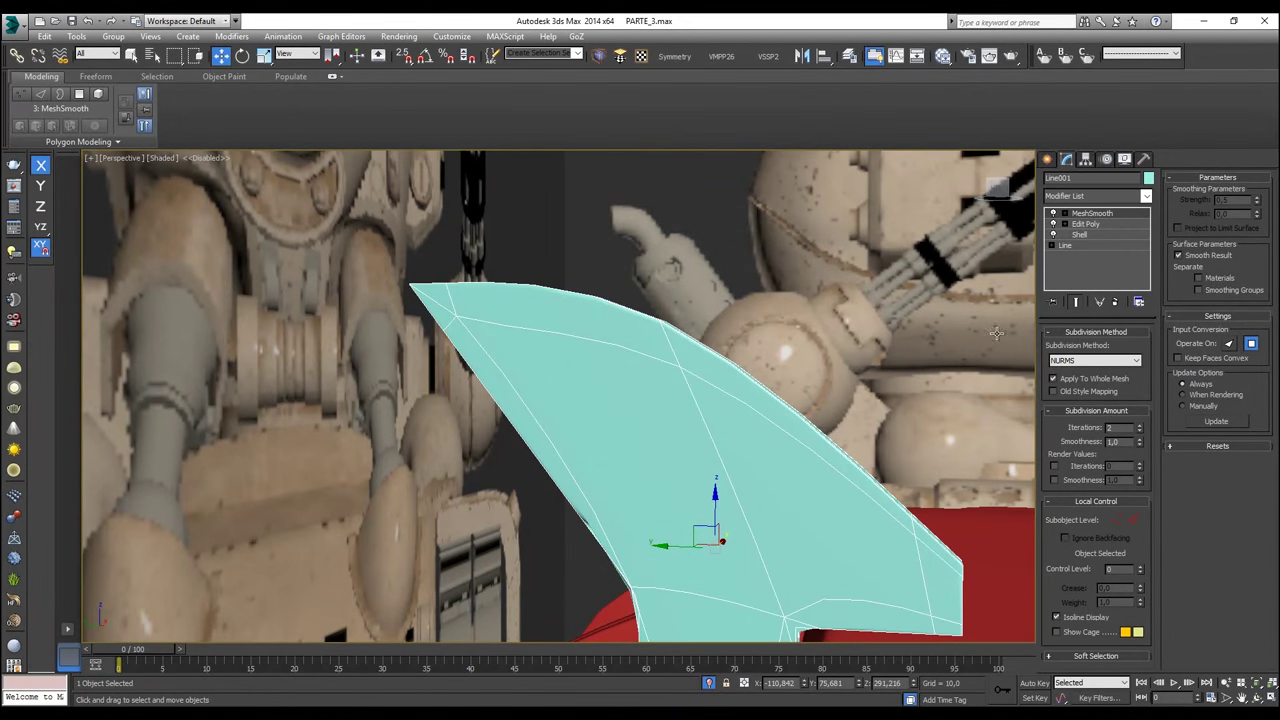
right_click(1084, 222)
click(1119, 238)
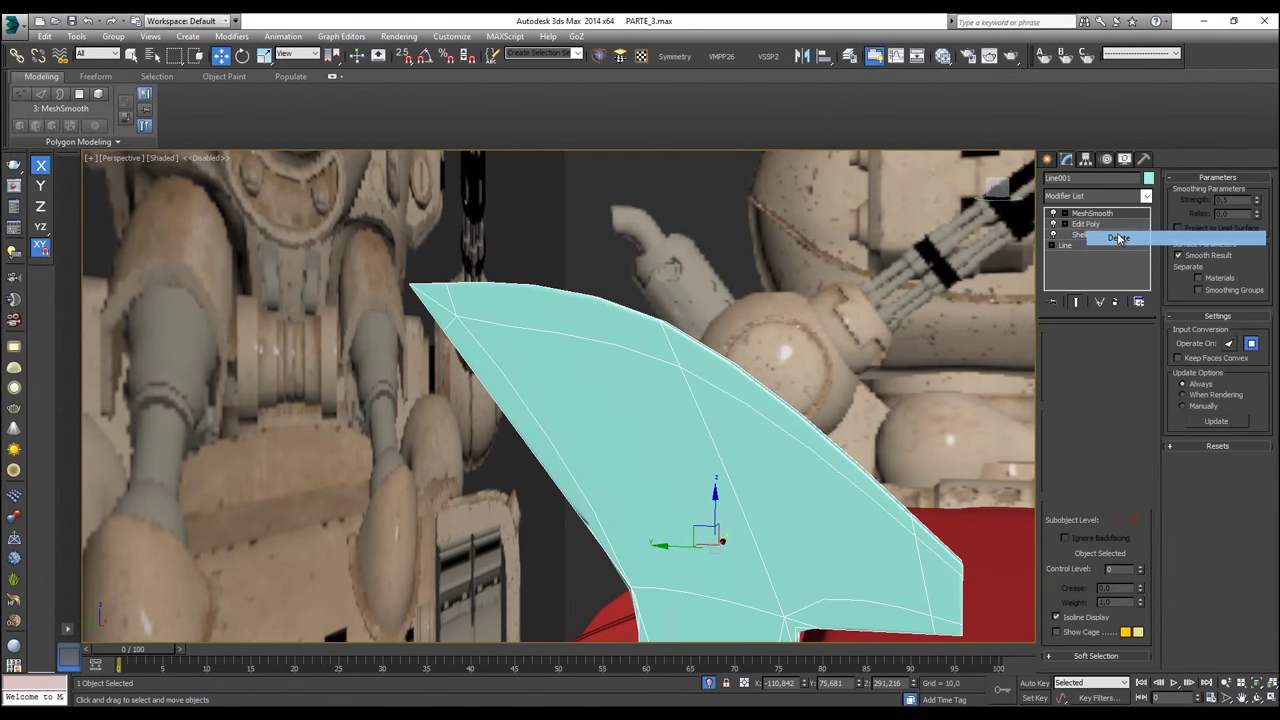
Step: Examine the unsmoothed fin's outer bend and lower inner corner for edges that affect the smoothing
alt+middle_drag(770, 270, 682, 297)
scroll(680, 297, up, 3)
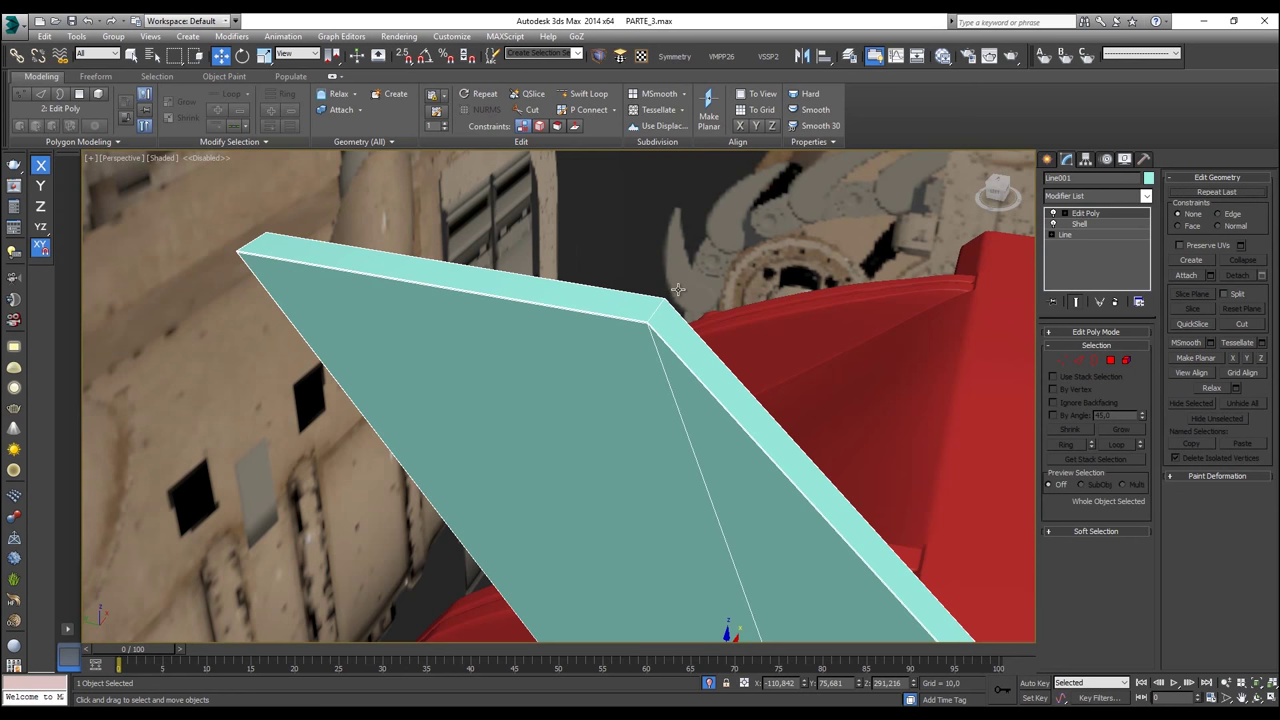
scroll(609, 356, up, 2)
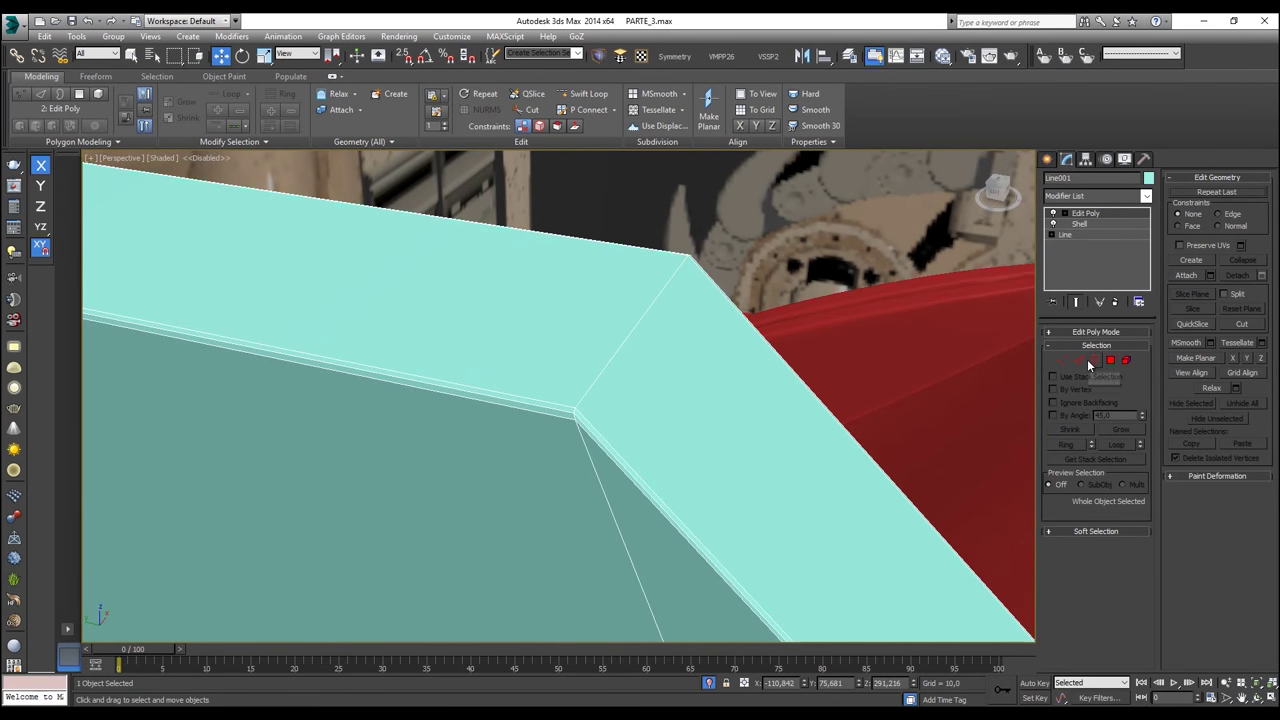
scroll(797, 388, down, 4)
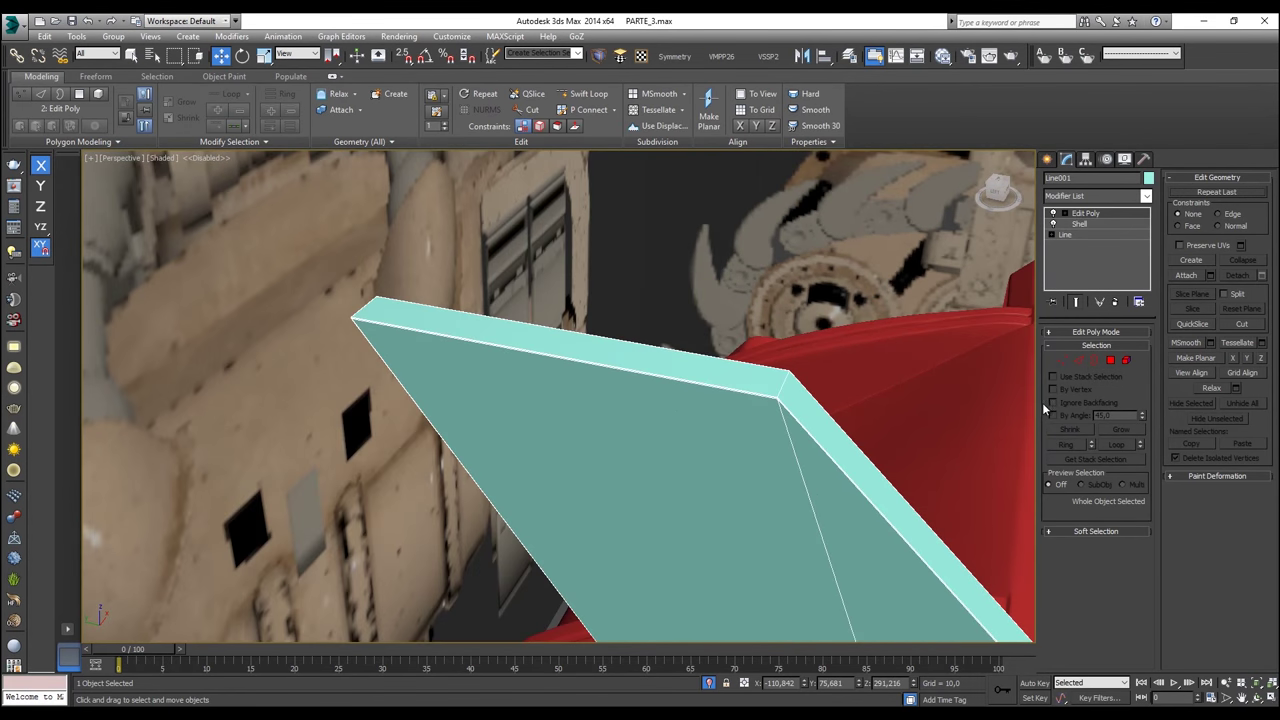
middle_drag(855, 361, 733, 212)
scroll(662, 206, up, 2)
middle_drag(615, 190, 604, 319)
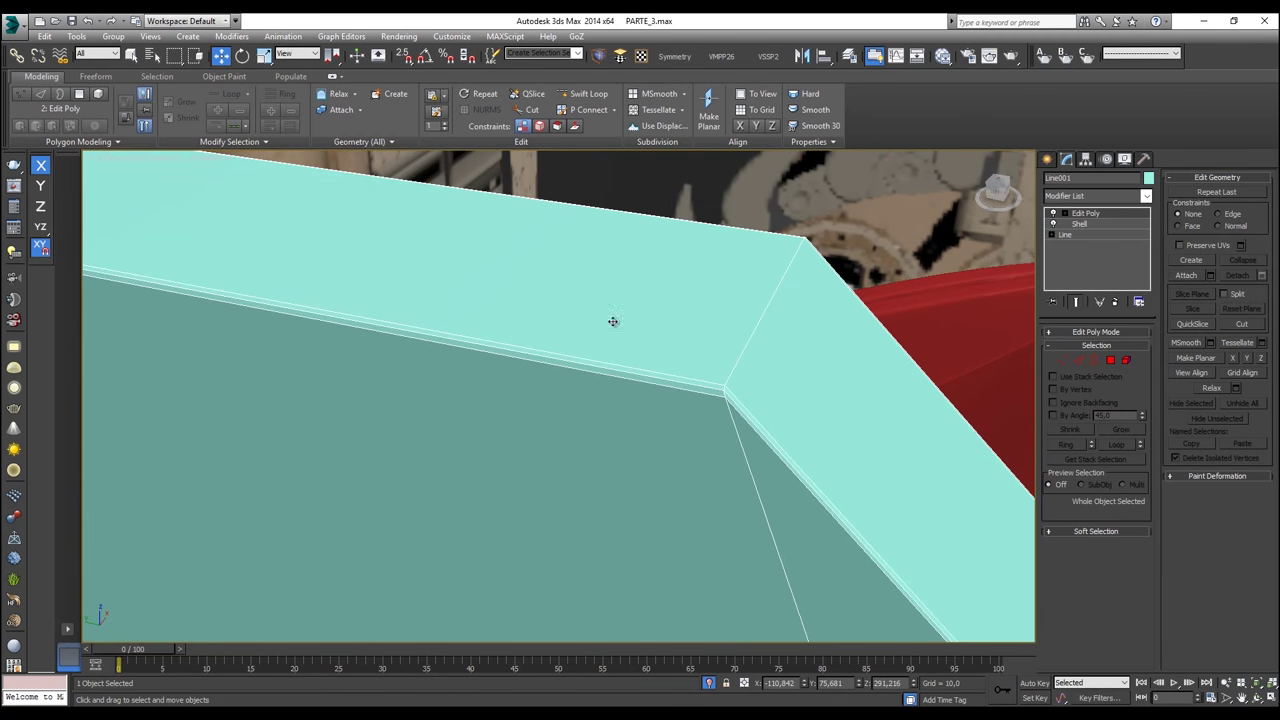
scroll(760, 400, down, 5)
alt+middle_drag(760, 400, 921, 333)
middle_drag(917, 381, 875, 256)
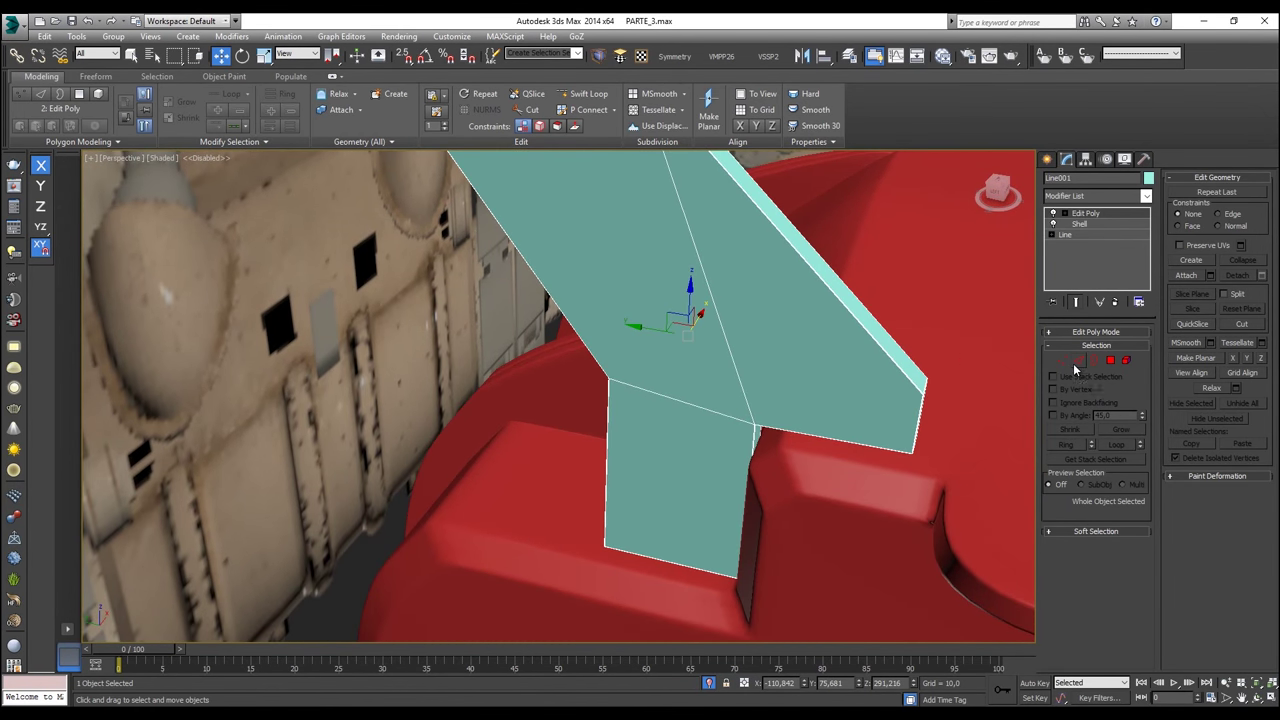
Step: In edge editing, select the chamfer edges running from the fin's inner corner point along both borders of the corner strip
click(1078, 362)
scroll(754, 380, up, 8)
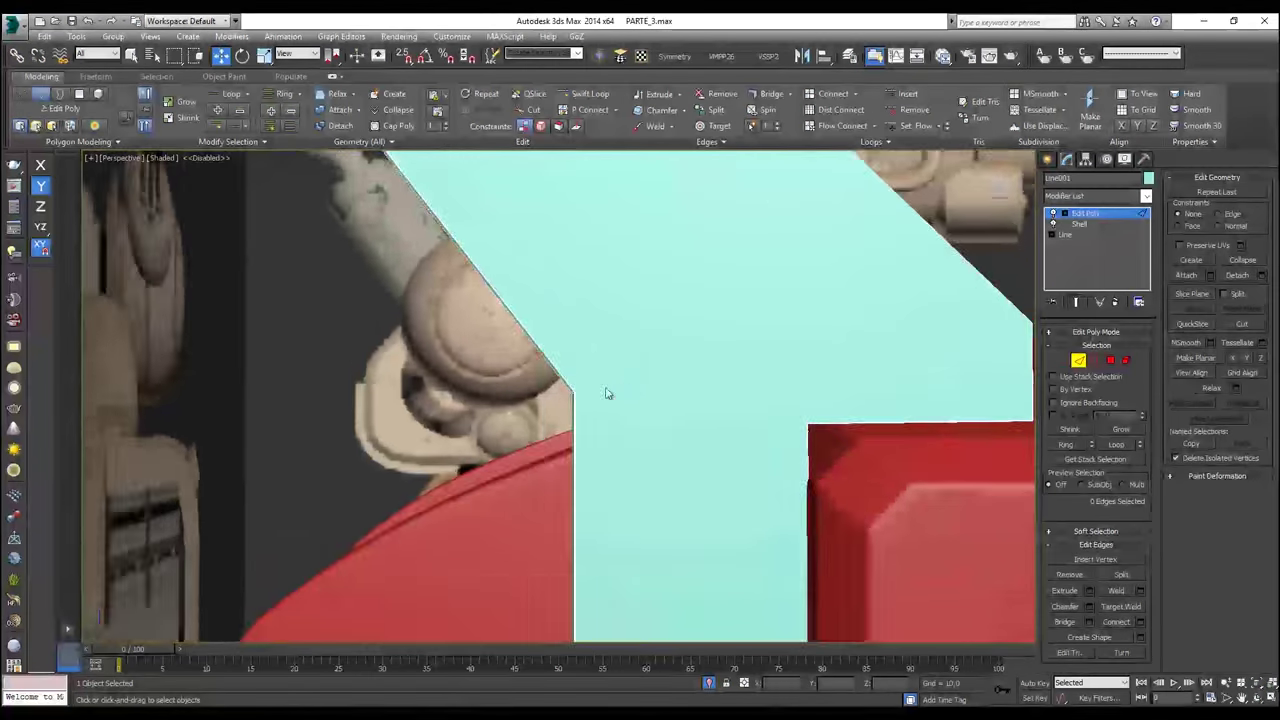
click(1063, 362)
alt+middle_drag(610, 368, 745, 376)
scroll(624, 391, up, 3)
scroll(626, 363, up, 6)
alt+middle_drag(634, 358, 625, 361)
middle_drag(534, 359, 617, 357)
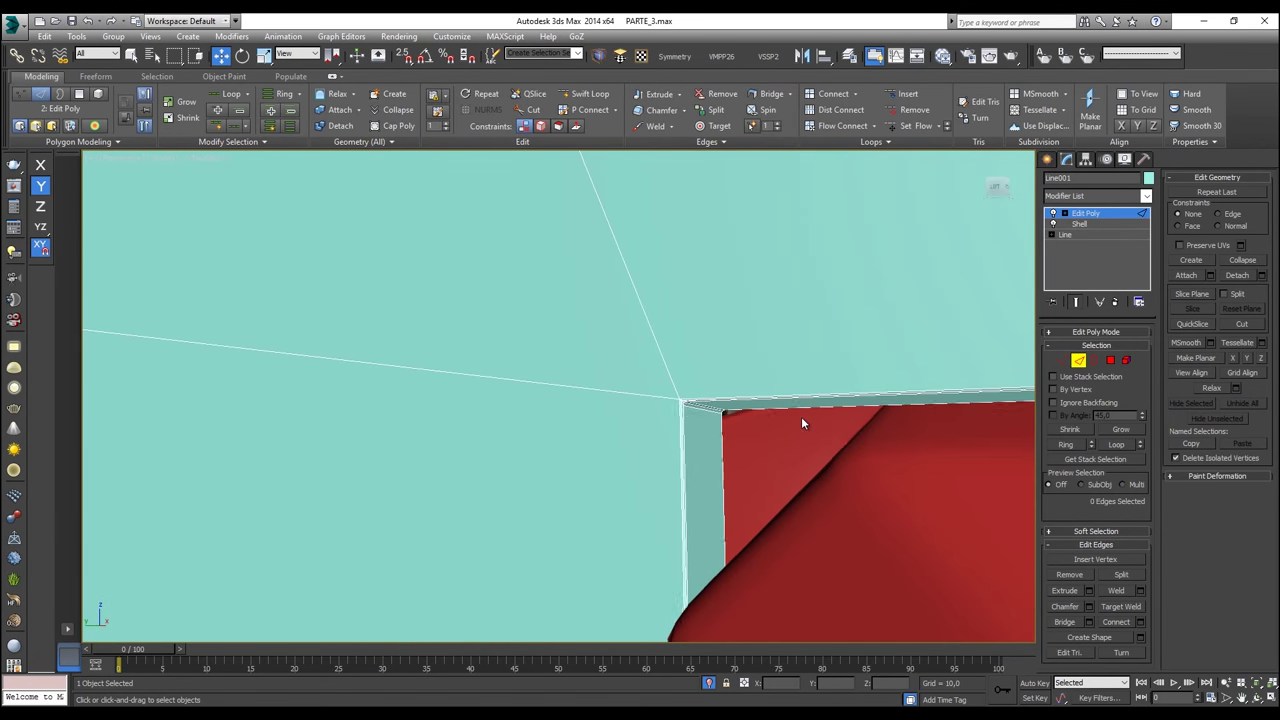
scroll(695, 412, up, 6)
scroll(714, 446, up, 3)
scroll(714, 446, down, 1)
click(719, 422)
ctrl+click(640, 378)
ctrl+click(607, 318)
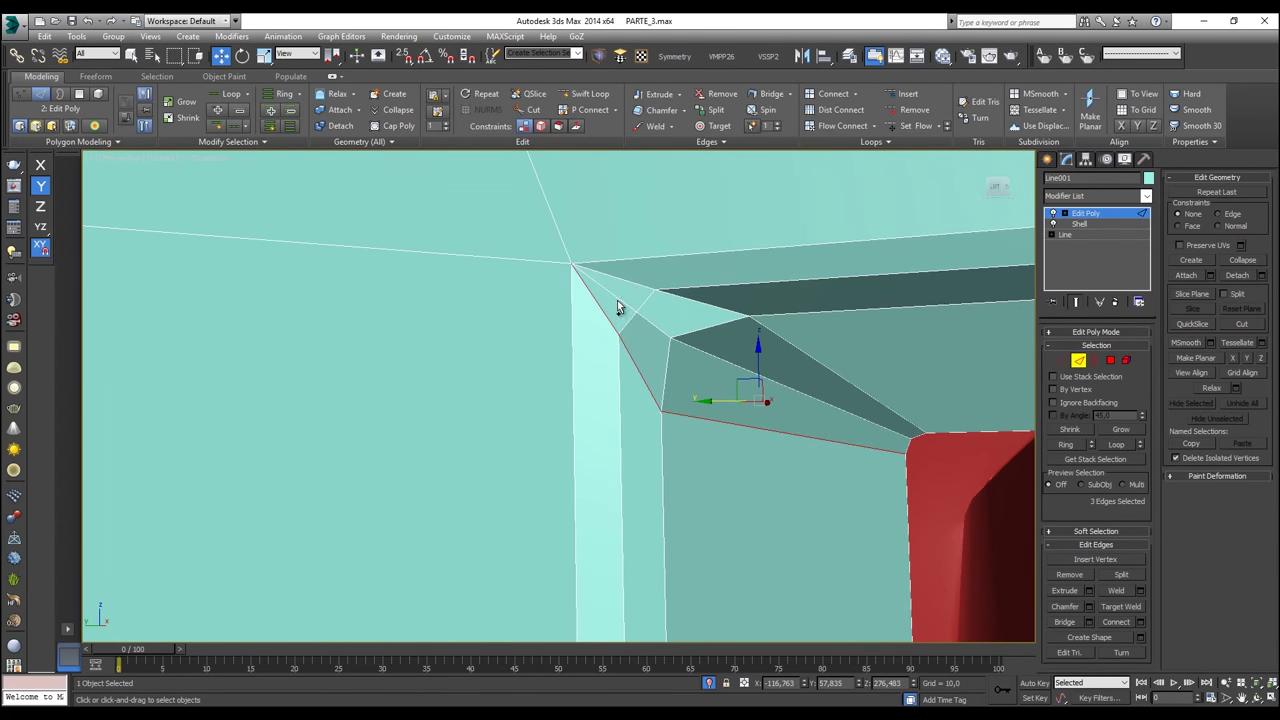
ctrl+click(628, 279)
ctrl+click(695, 301)
ctrl+click(801, 349)
Step: Add the matching corner edges on the fin's opposite face to the selection, undoing the accidental drag
alt+middle_drag(974, 424, 421, 321)
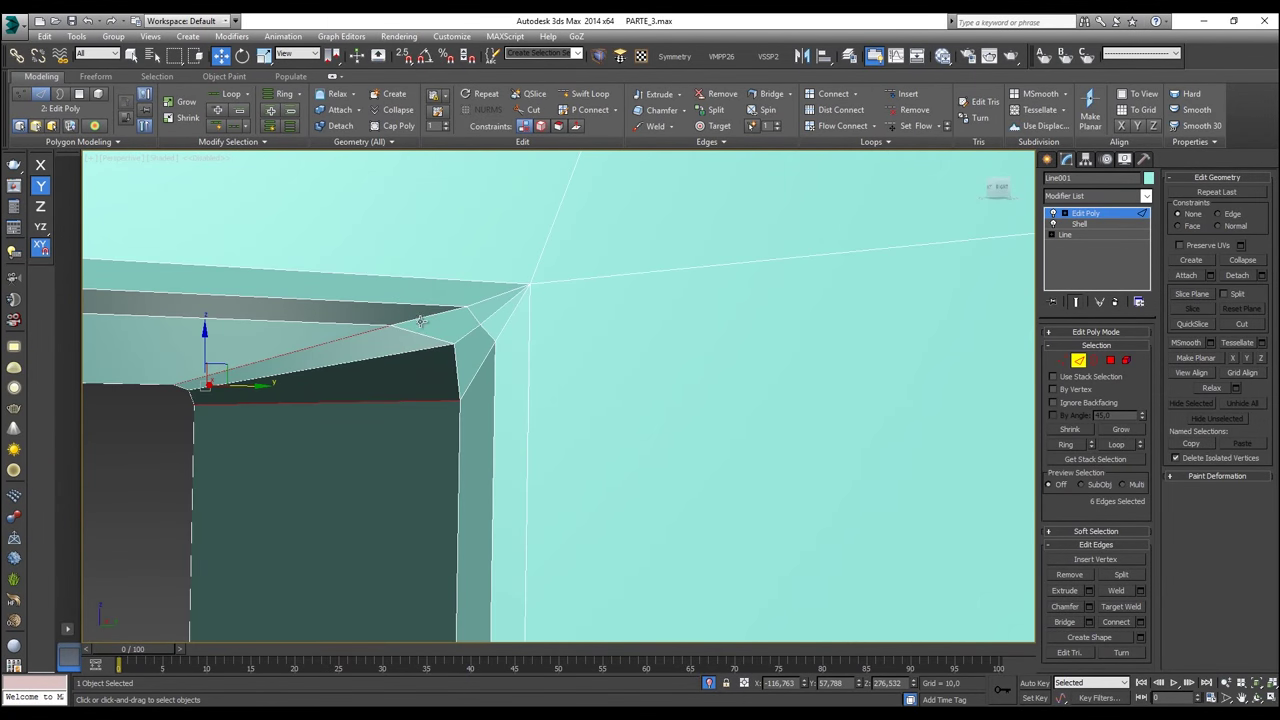
ctrl+click(443, 313)
ctrl+click(483, 301)
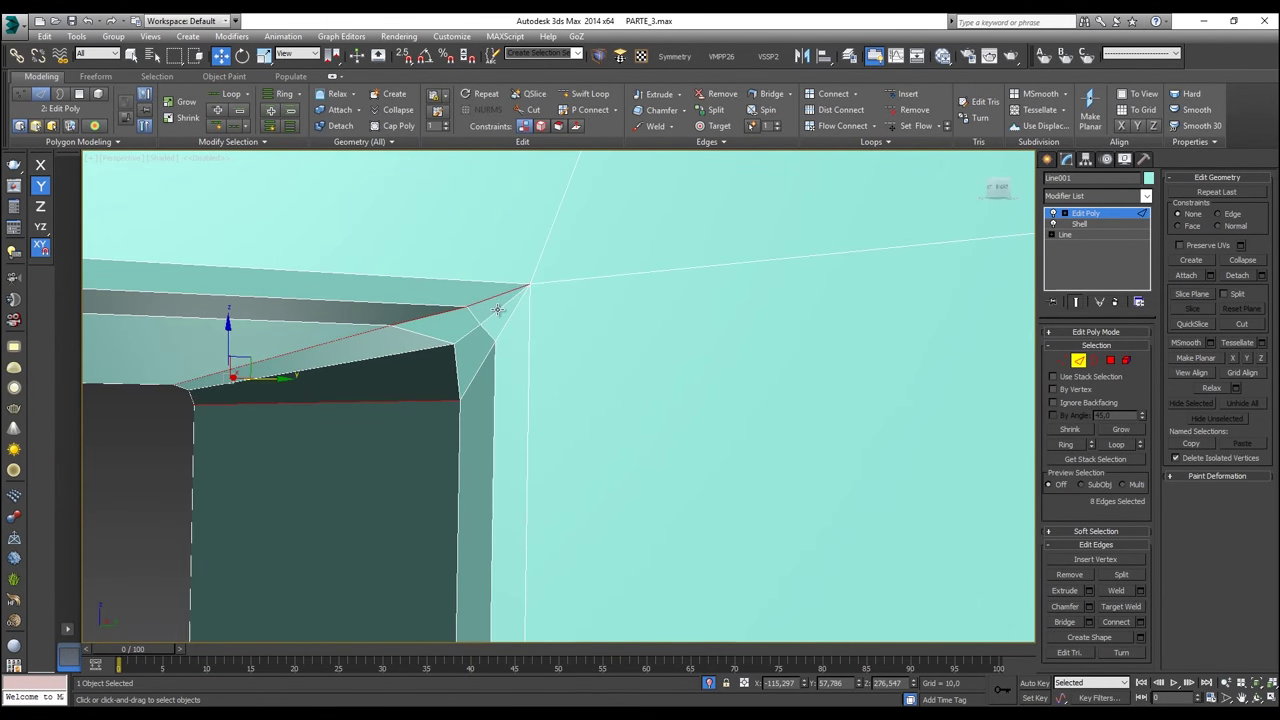
ctrl+click(505, 331)
ctrl+click(487, 359)
mouse_move(497, 366)
alt+middle_down()
mouse_move(546, 403)
mouse_move(684, 427)
mouse_move(614, 437)
mouse_move(482, 366)
alt+middle_up()
scroll(684, 427, down, 4)
scroll(674, 448, up, 5)
ctrl+click(527, 281)
ctrl+drag(519, 280, 549, 280)
key(ctrl+z)
ctrl+click(557, 273)
Step: Add the last short edges at the bend on the far side and remove all the selected chamfer edges
scroll(593, 293, down, 4)
alt+middle_drag(593, 293, 560, 299)
scroll(560, 299, up, 5)
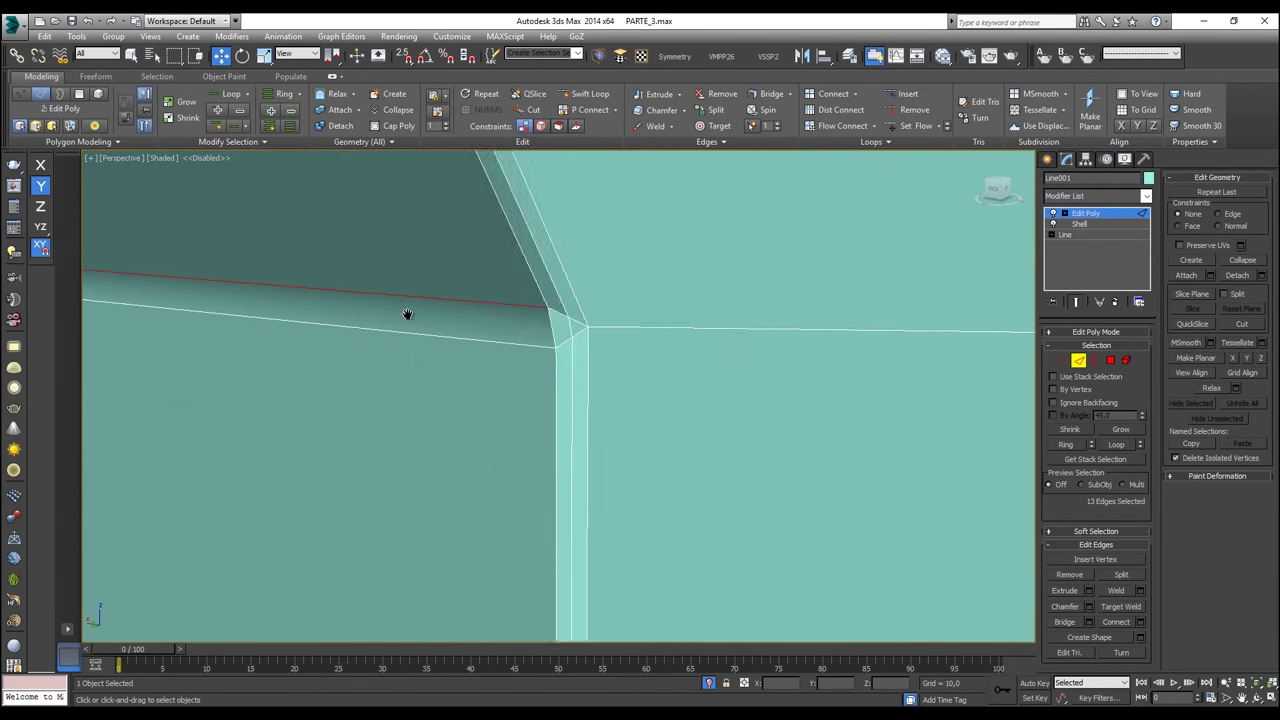
ctrl+click(672, 282)
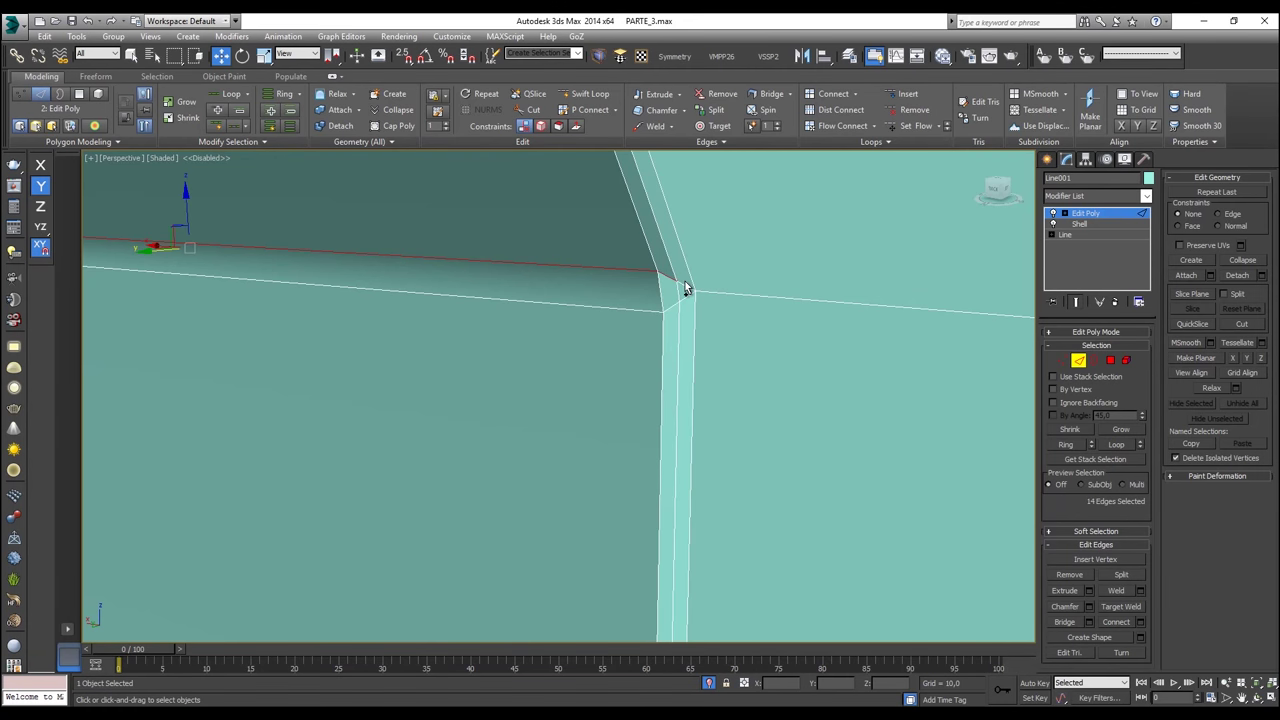
ctrl+click(687, 287)
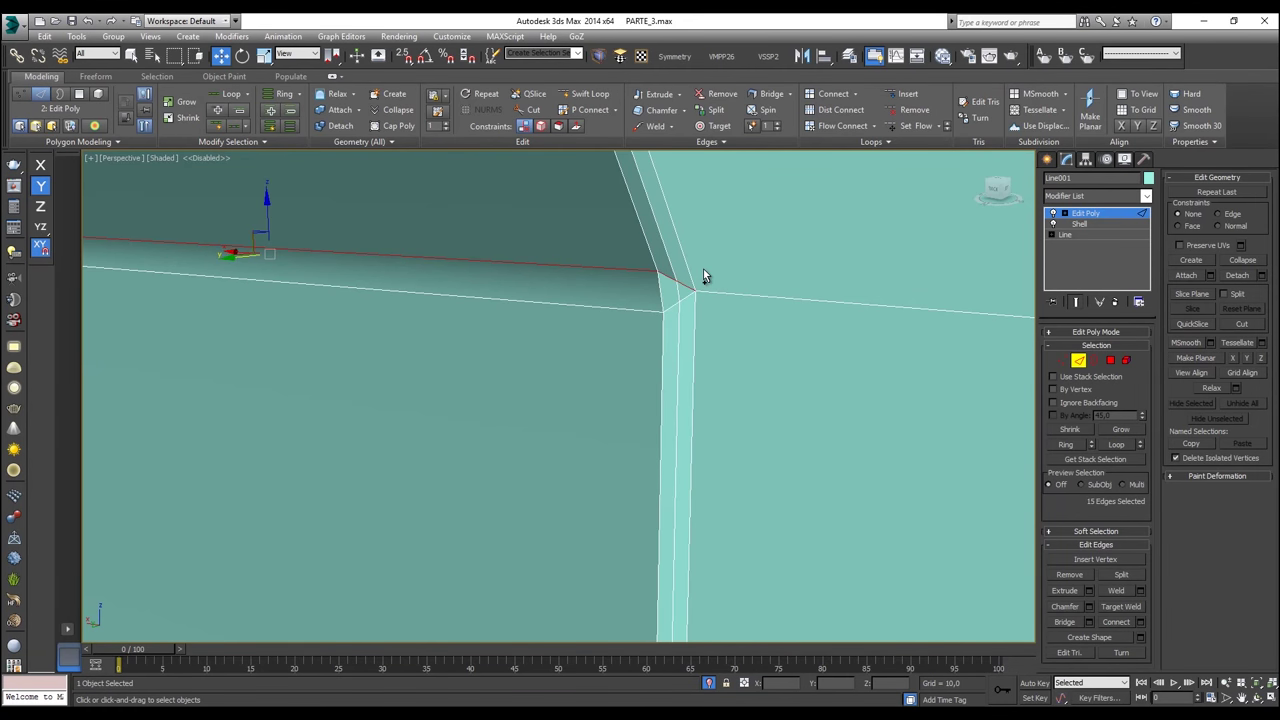
click(703, 269)
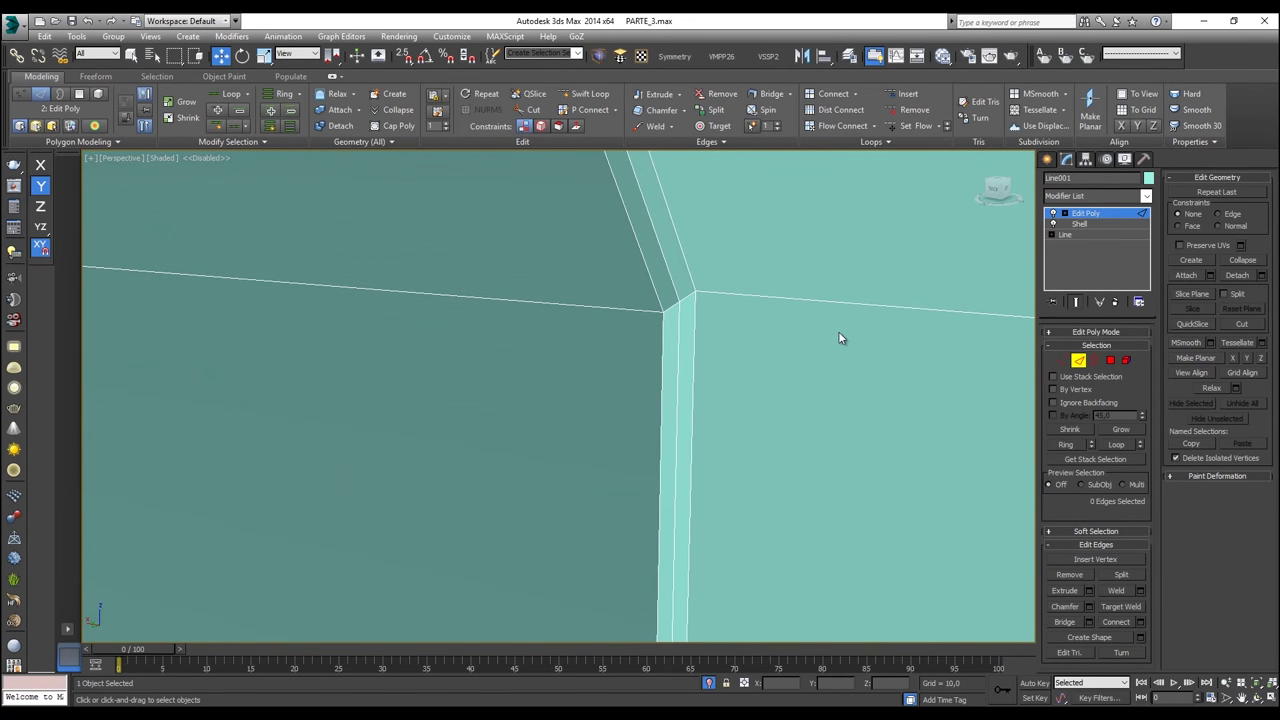
Step: Chamfer the edge loop crossing the fin between the rear bend and inner corner by 0,12 with 2 segments
click(837, 304)
click(231, 95)
scroll(718, 370, down, 5)
alt+middle_drag(720, 371, 797, 364)
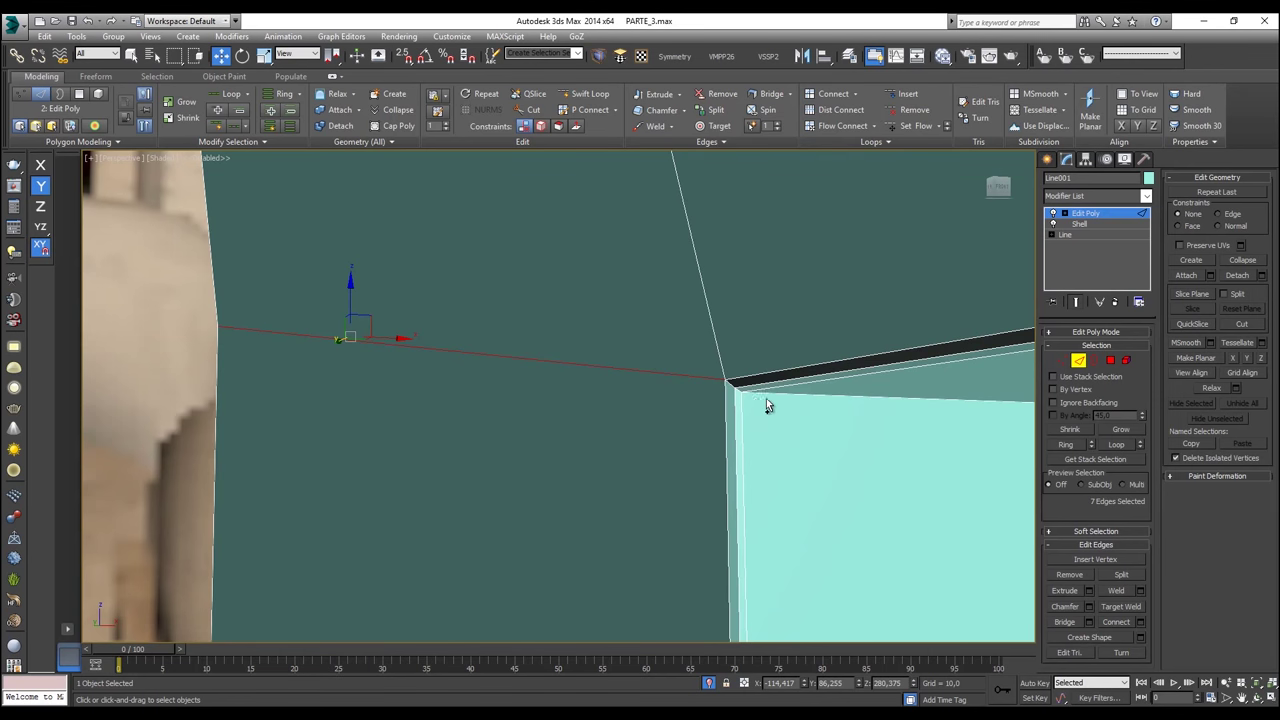
ctrl+click(765, 393)
click(239, 100)
alt+middle_drag(730, 415, 563, 382)
right_click(561, 381)
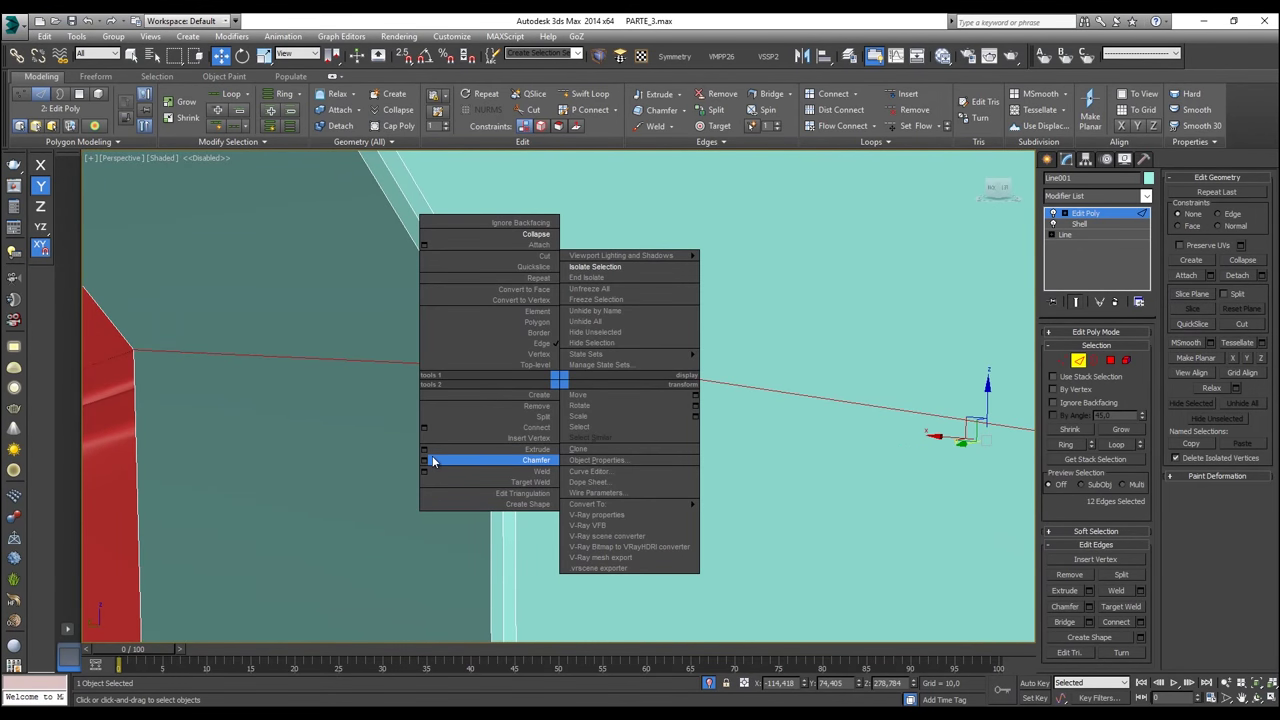
click(426, 459)
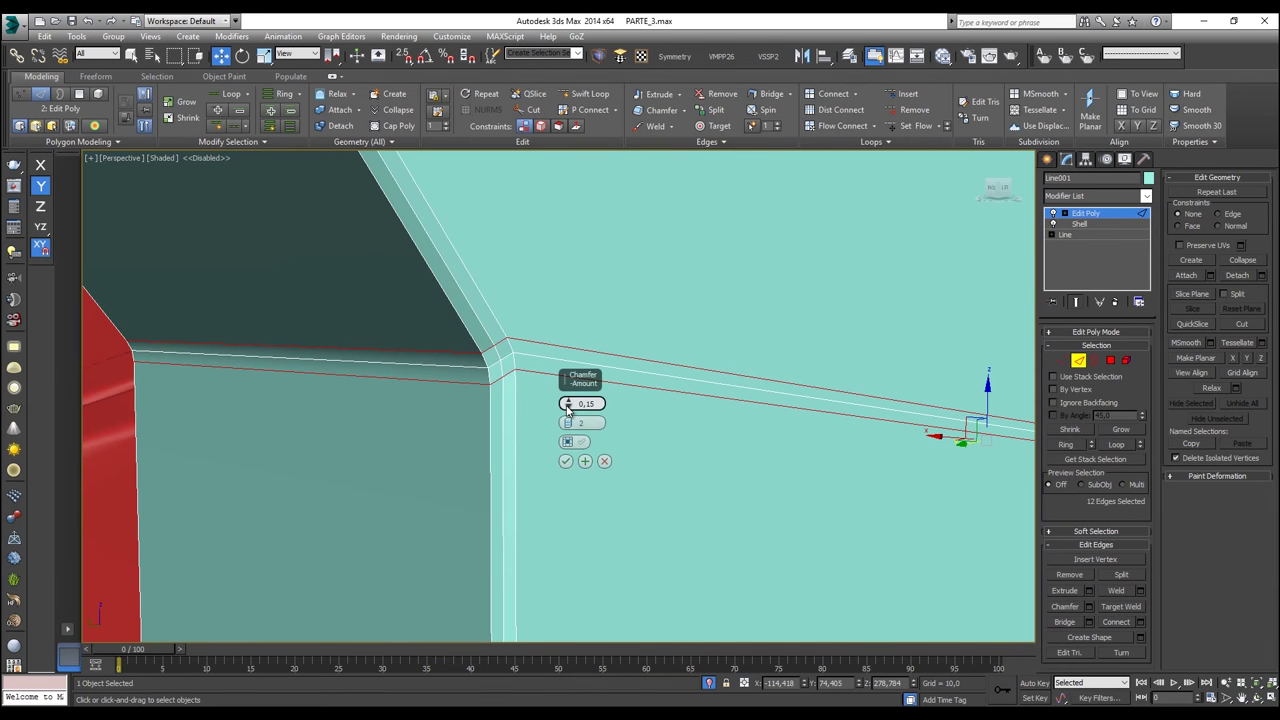
drag(567, 408, 567, 414)
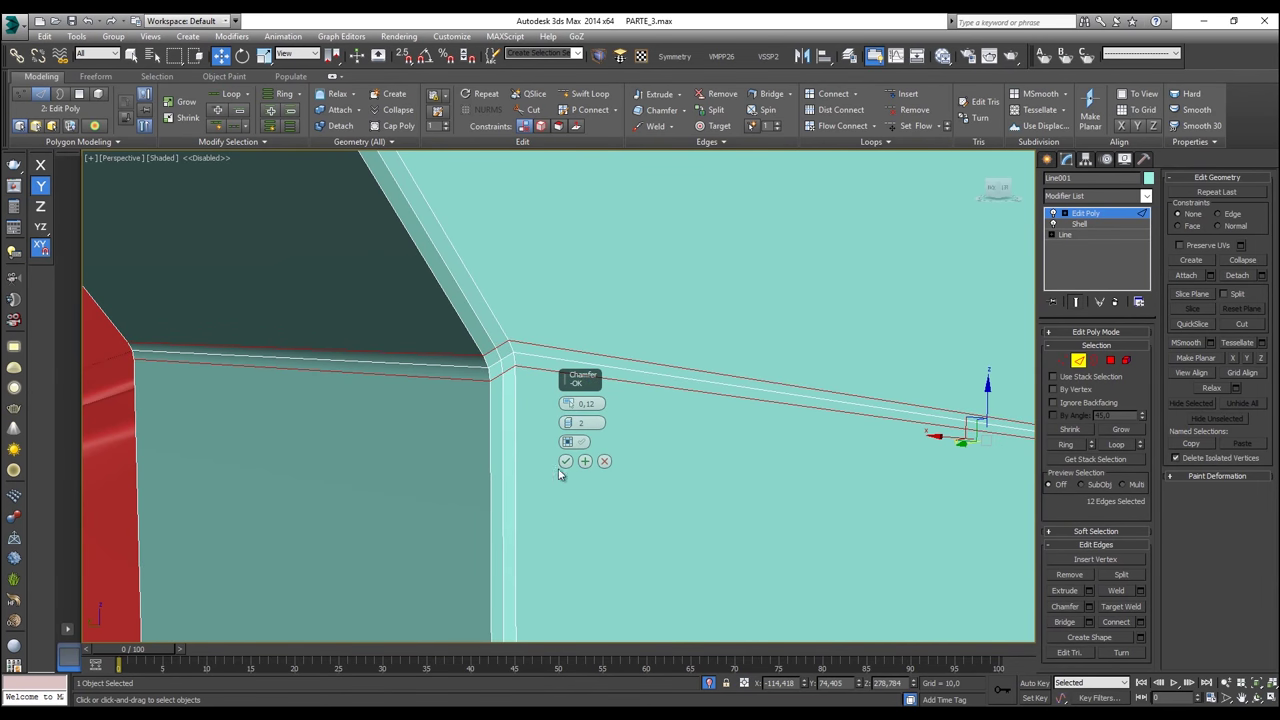
click(565, 461)
Step: Target-weld the stray chamfer vertices at one inner corner onto the adjacent corner vertices to clear the small triangles
alt+middle_drag(565, 461, 588, 466)
scroll(585, 425, up, 3)
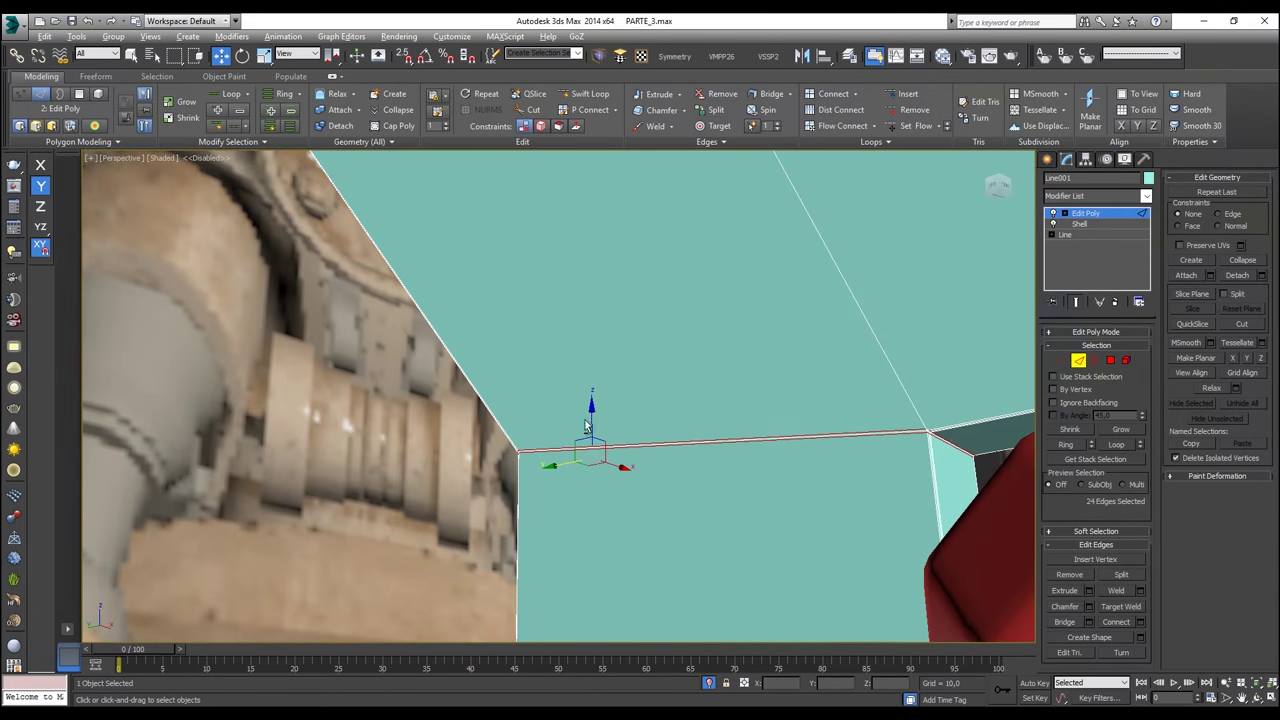
scroll(887, 423, up, 10)
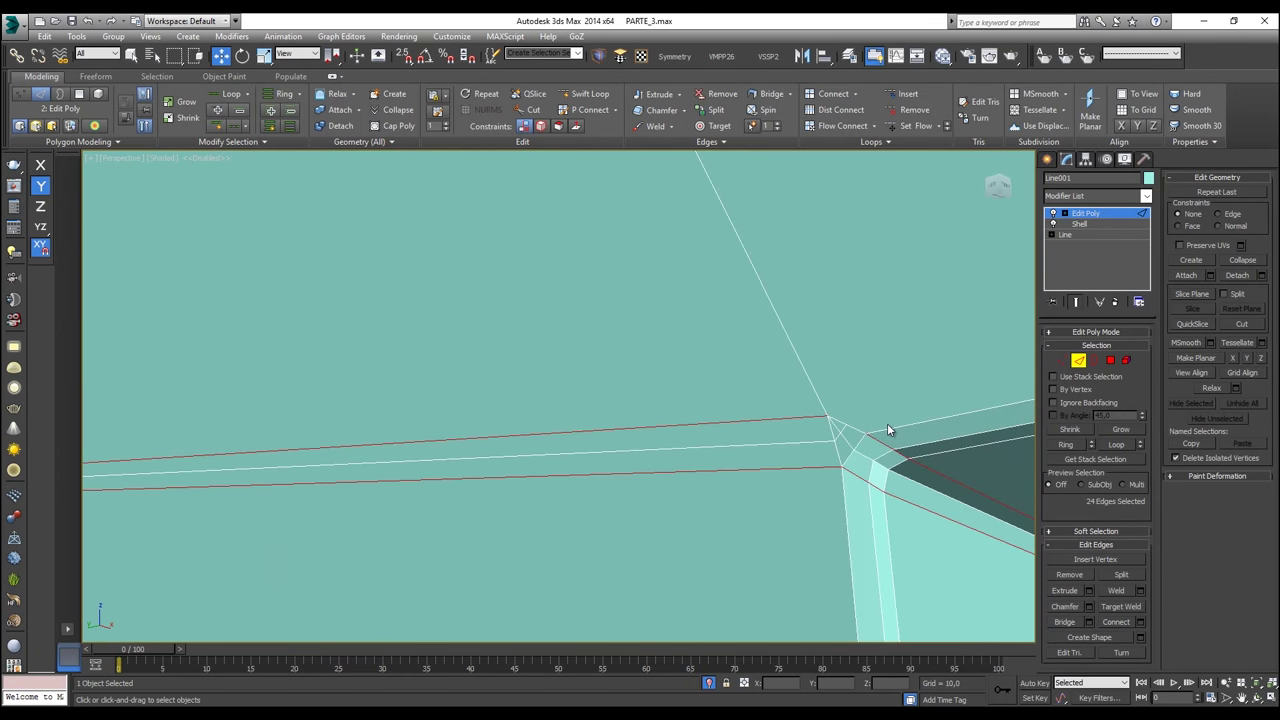
click(1062, 360)
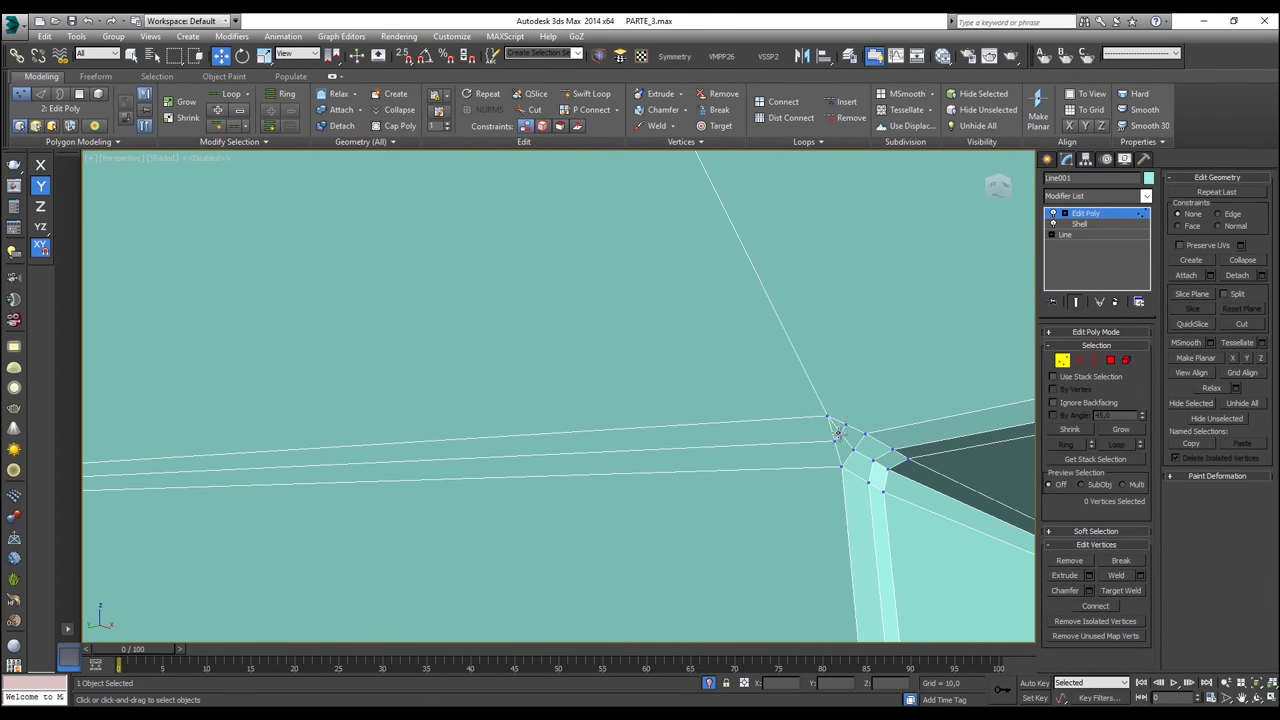
click(846, 424)
key(z)
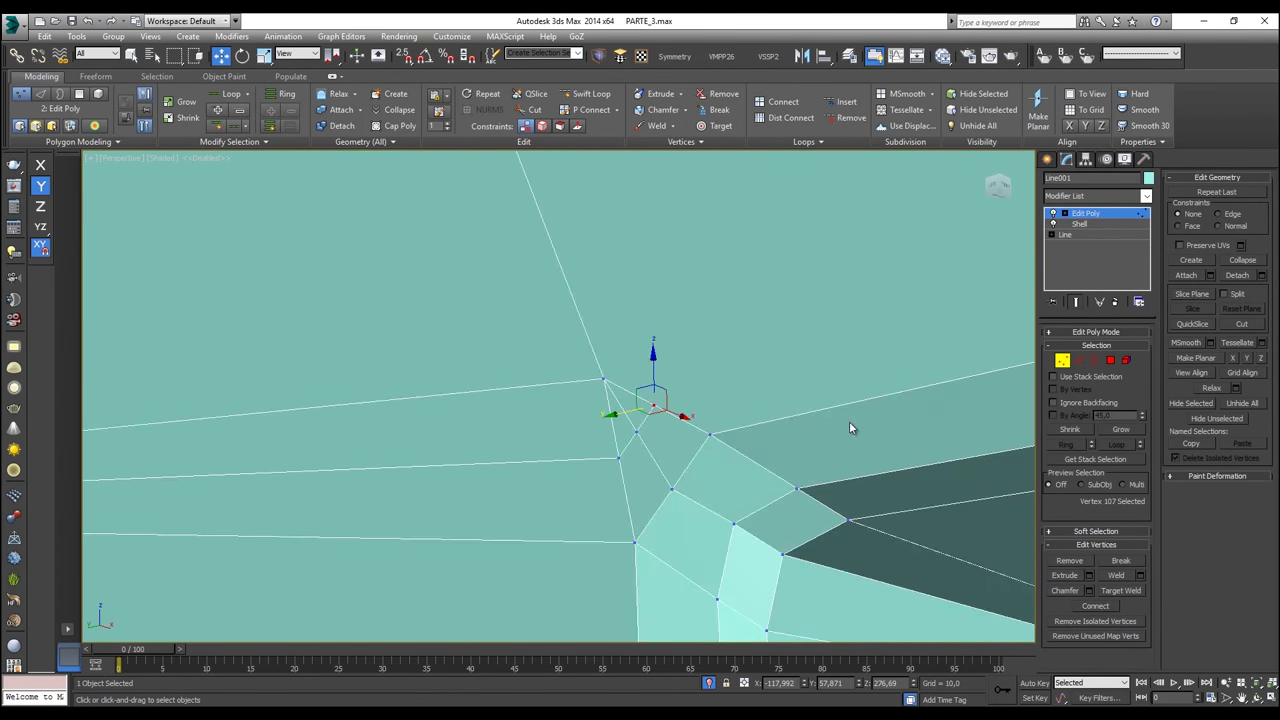
click(712, 126)
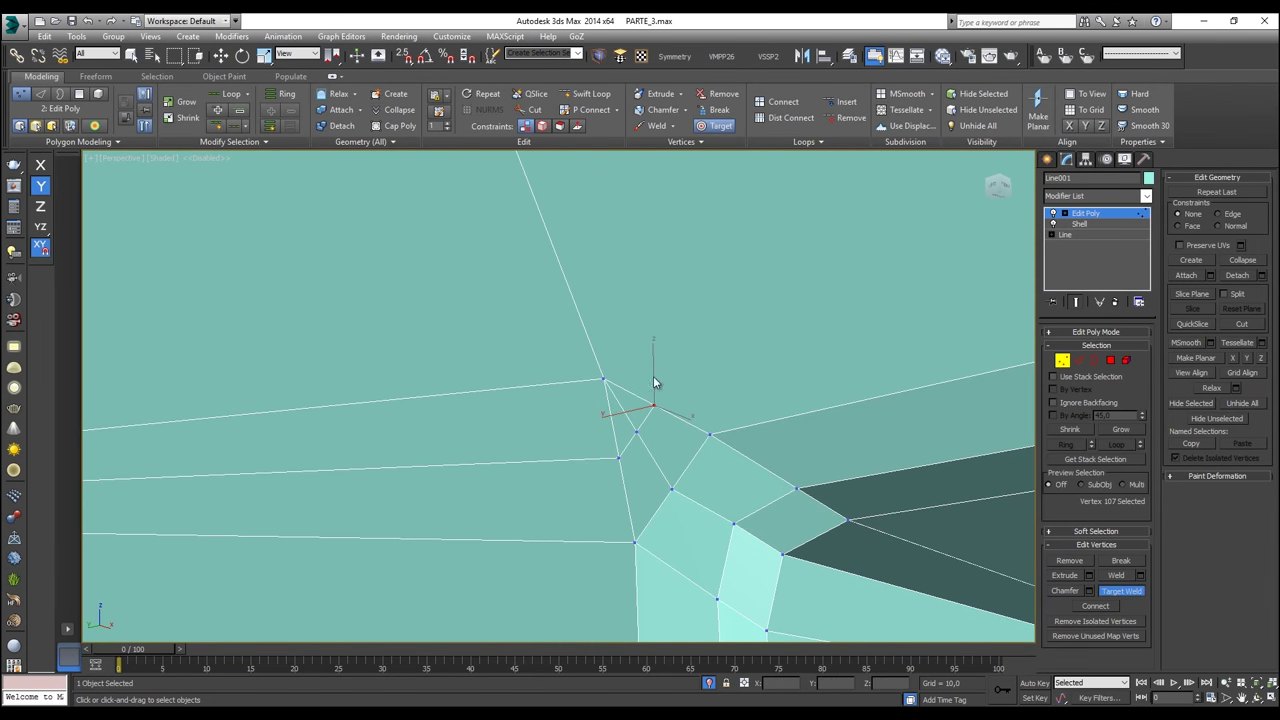
click(709, 433)
click(709, 433)
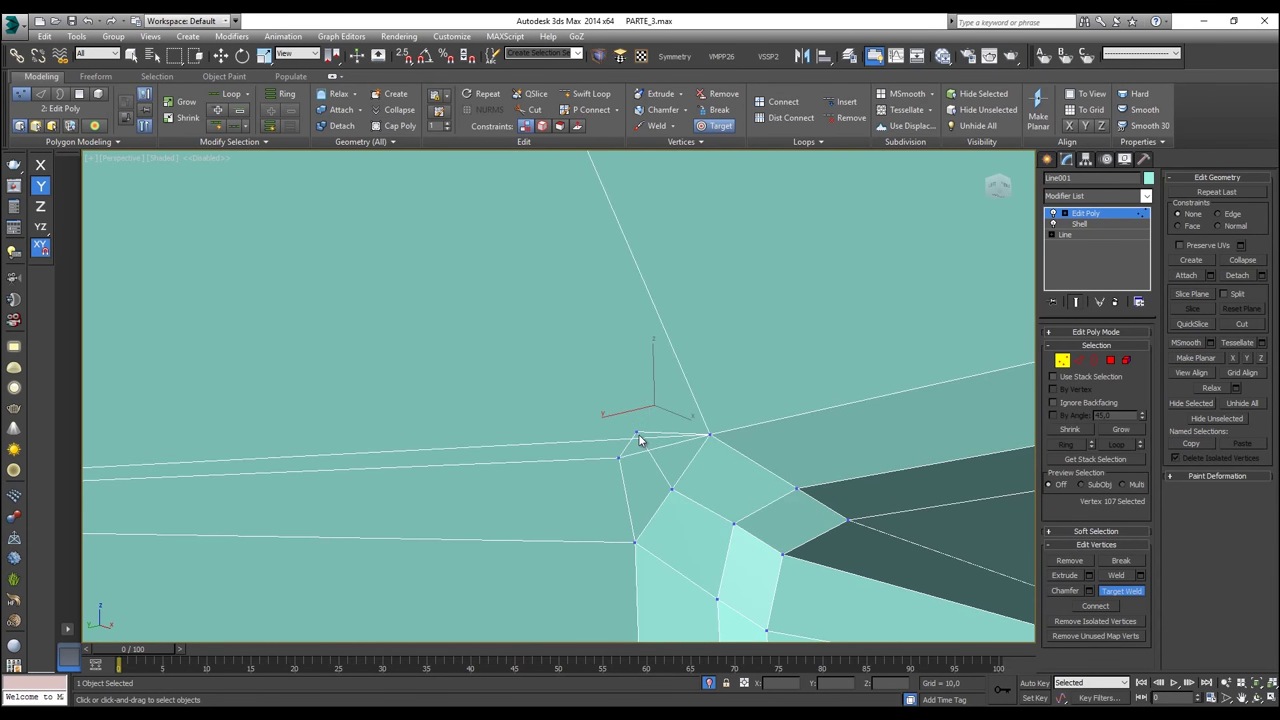
click(671, 488)
click(670, 490)
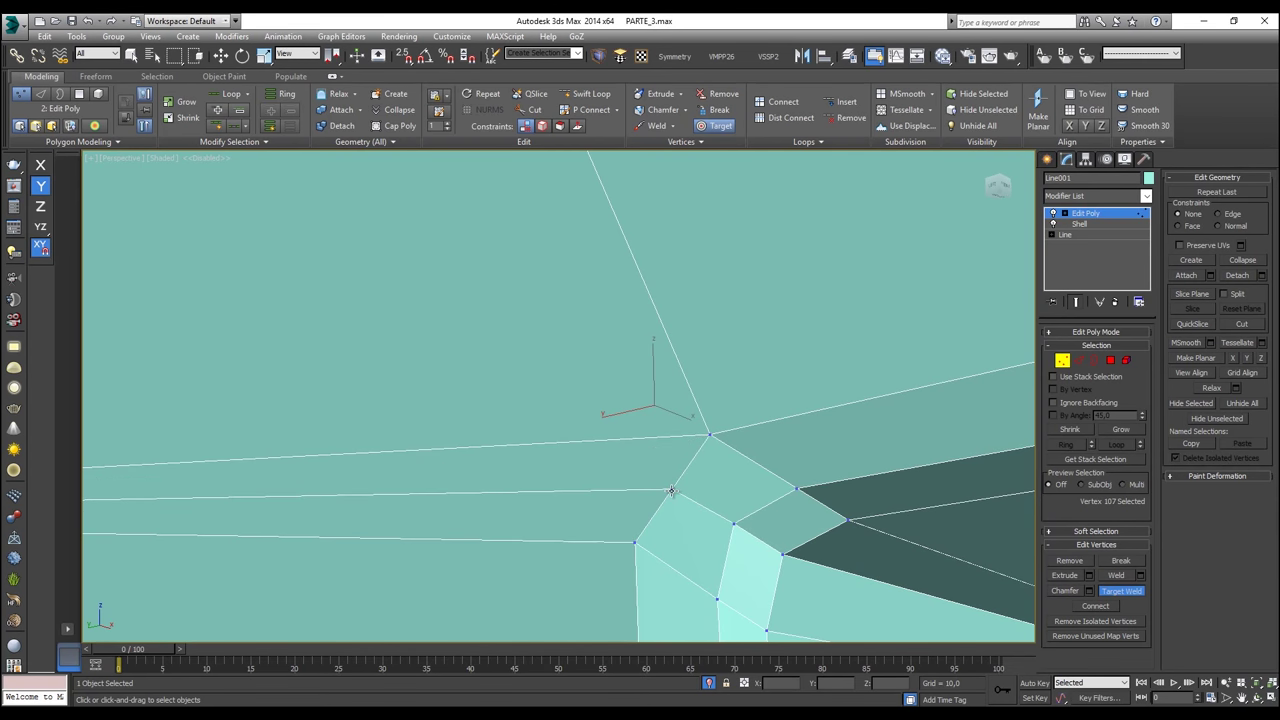
Step: Target-weld the matching stray vertices at the inner corner on the fin's opposite face and leave the weld tool
scroll(712, 512, down, 4)
alt+middle_drag(754, 528, 640, 525)
scroll(585, 524, down, 2)
scroll(666, 480, down, 1)
scroll(714, 423, down, 1)
scroll(712, 425, down, 1)
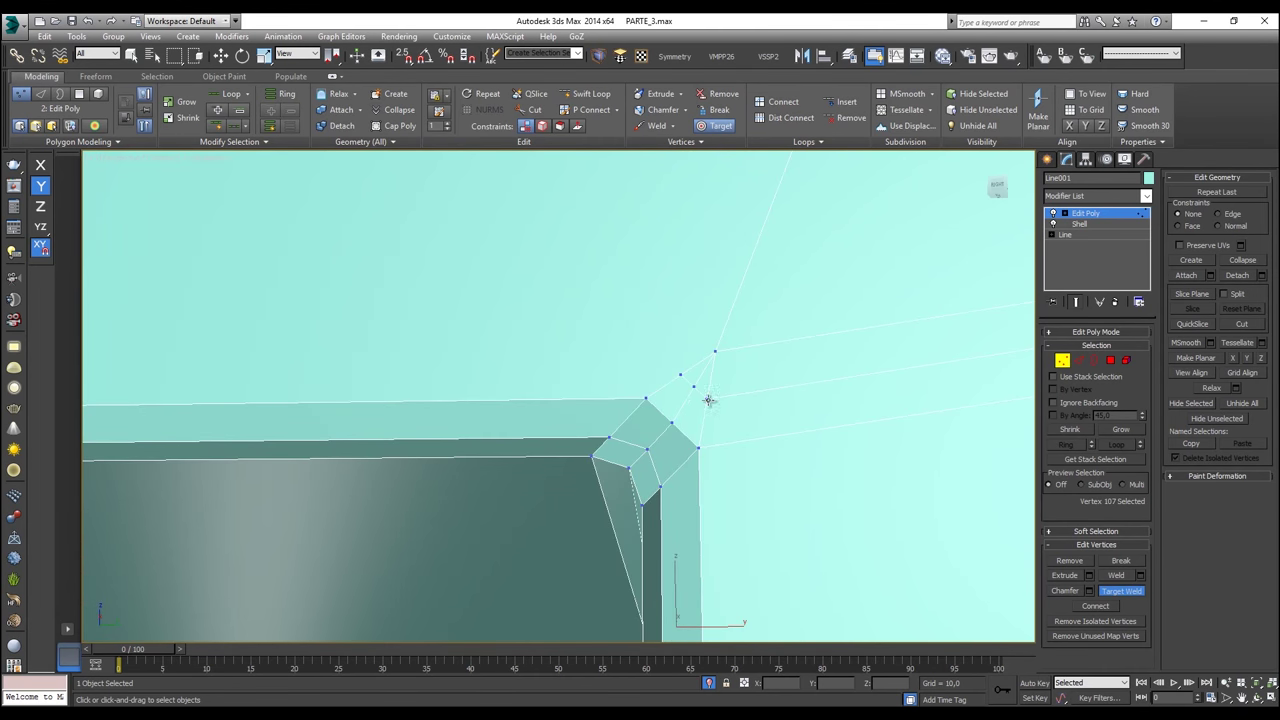
click(694, 387)
click(707, 399)
click(672, 424)
click(715, 351)
key(w)
Step: Leave vertex editing and apply MeshSmooth to the whole fin with 2 iterations
scroll(697, 424, down, 5)
alt+middle_drag(716, 426, 740, 450)
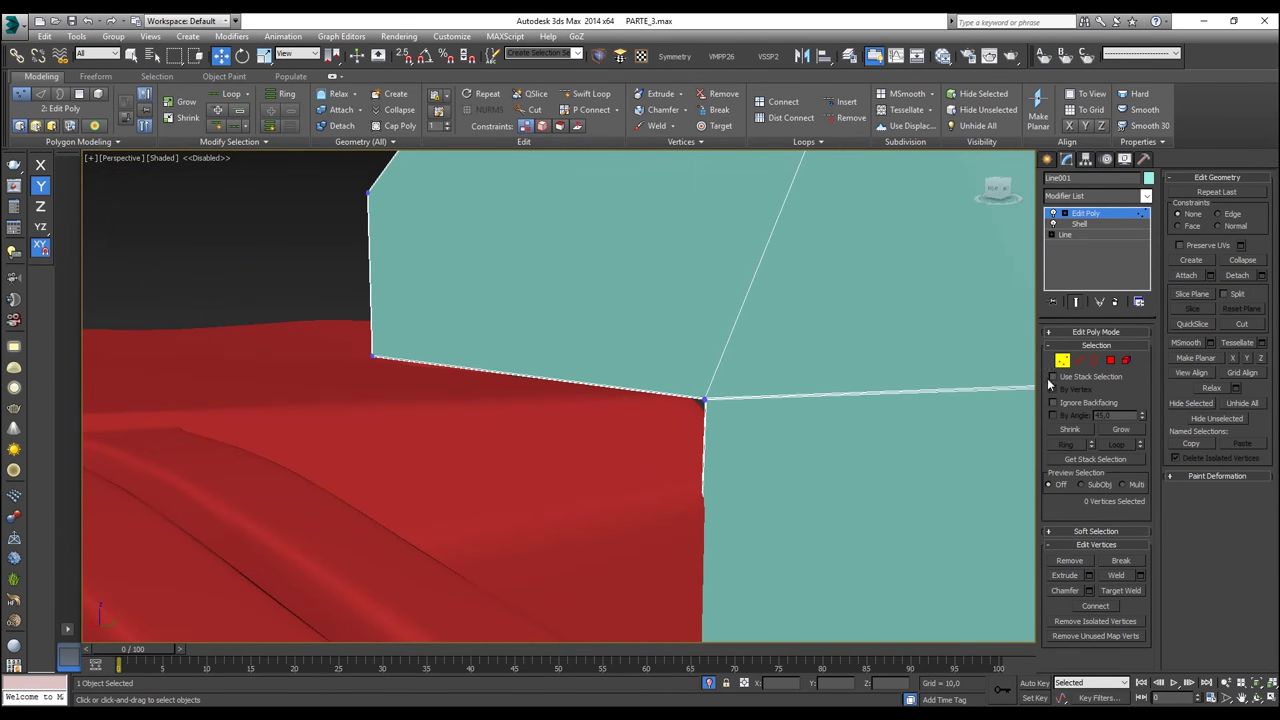
click(1062, 362)
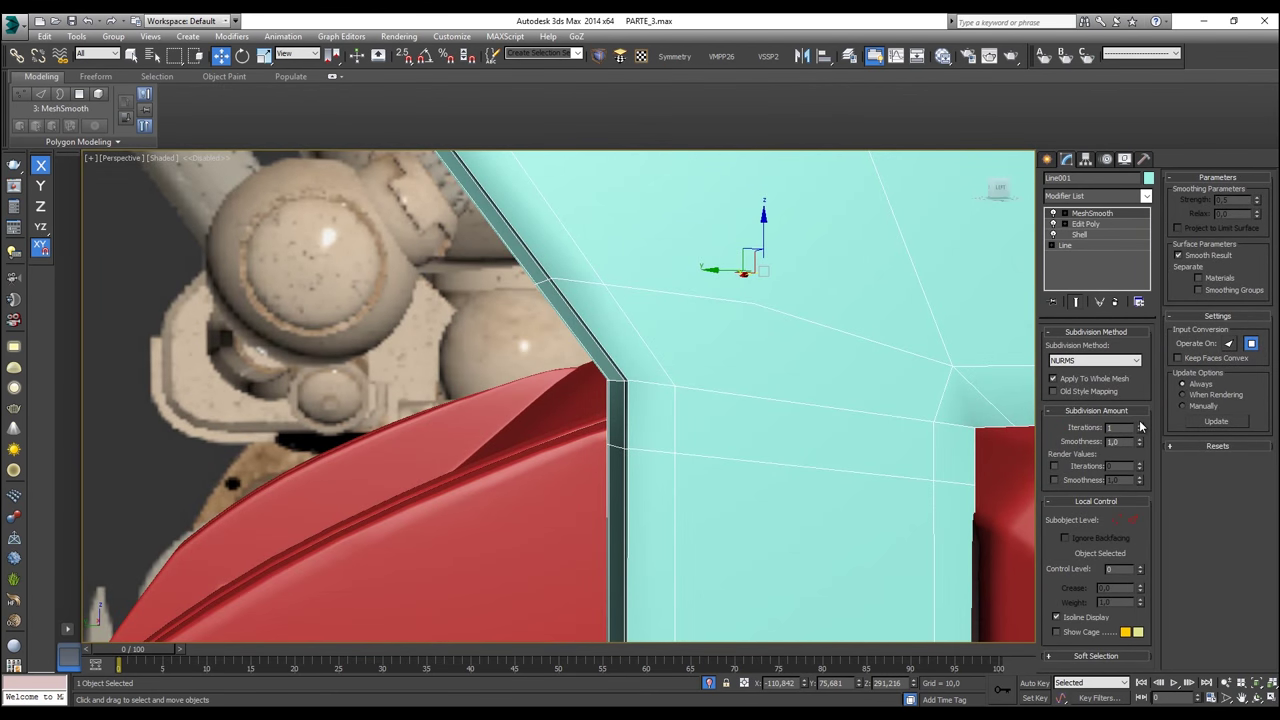
click(1140, 432)
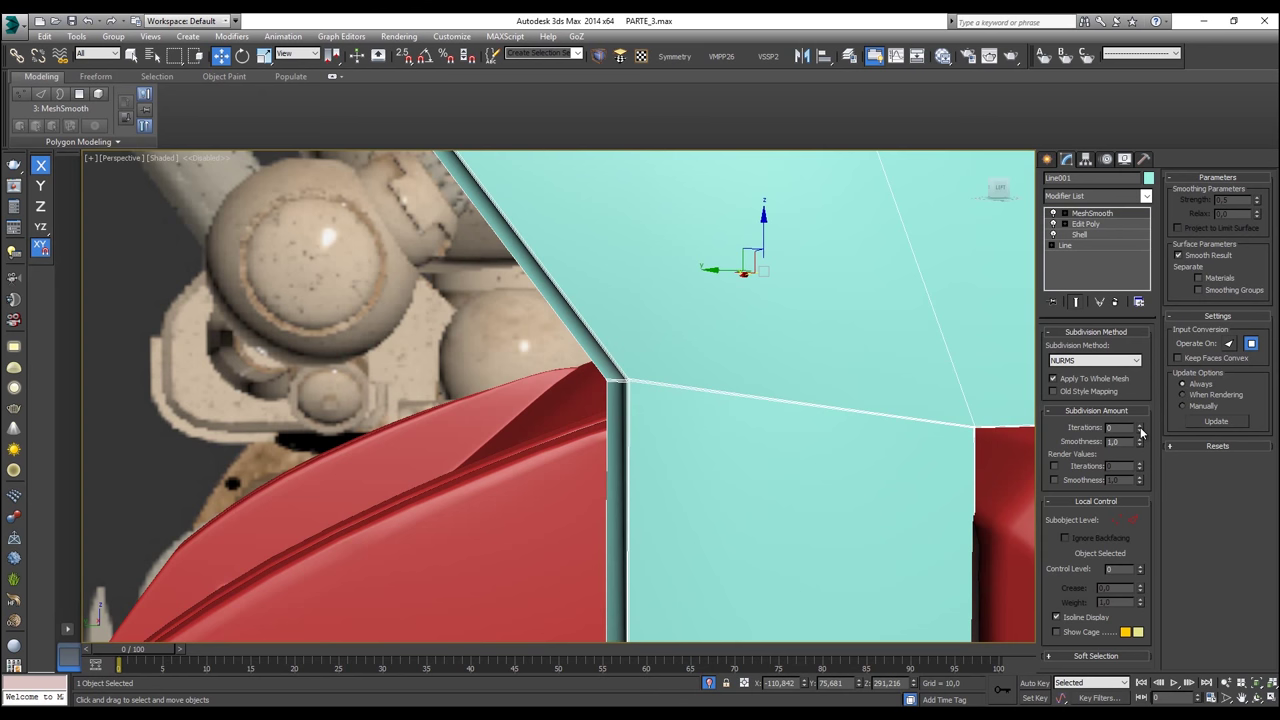
click(1140, 426)
click(1140, 426)
Step: Switch off the MeshSmooth effect and return to Edit Poly vertex editing, framing the vertices at the outer bend
alt+middle_drag(681, 385, 704, 367)
alt+middle_drag(806, 389, 513, 356)
scroll(612, 457, down, 2)
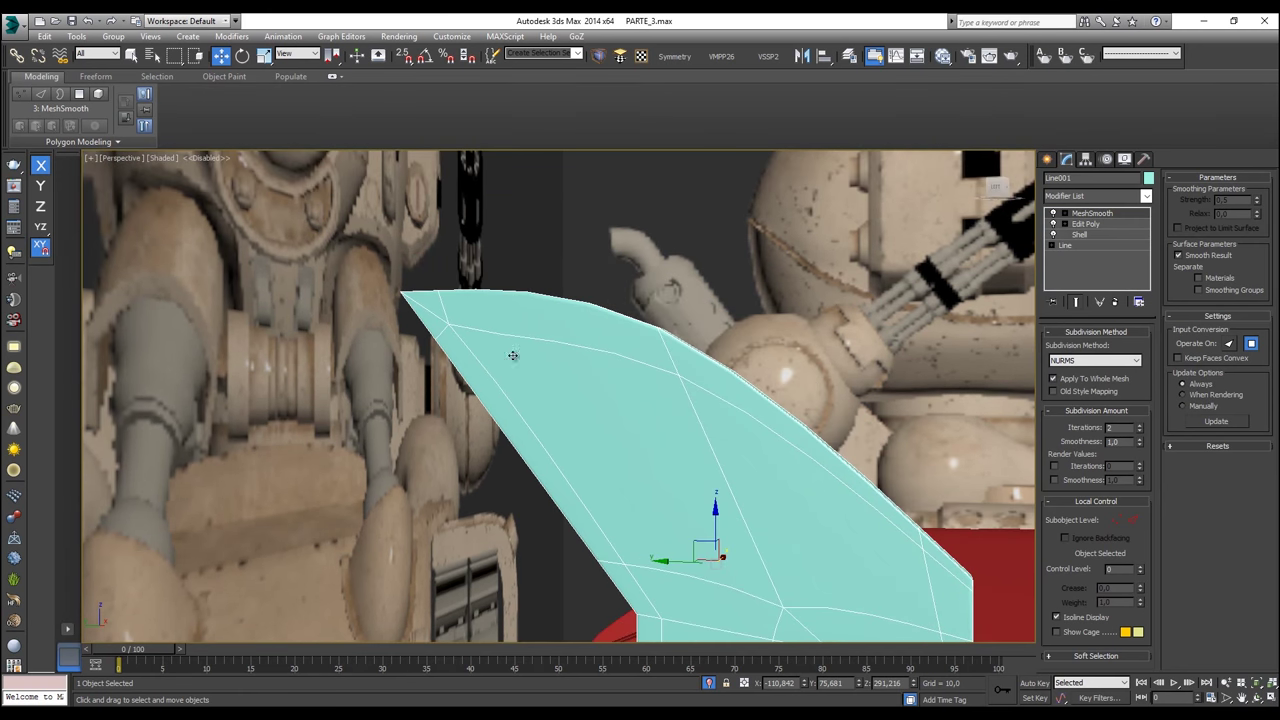
click(1088, 224)
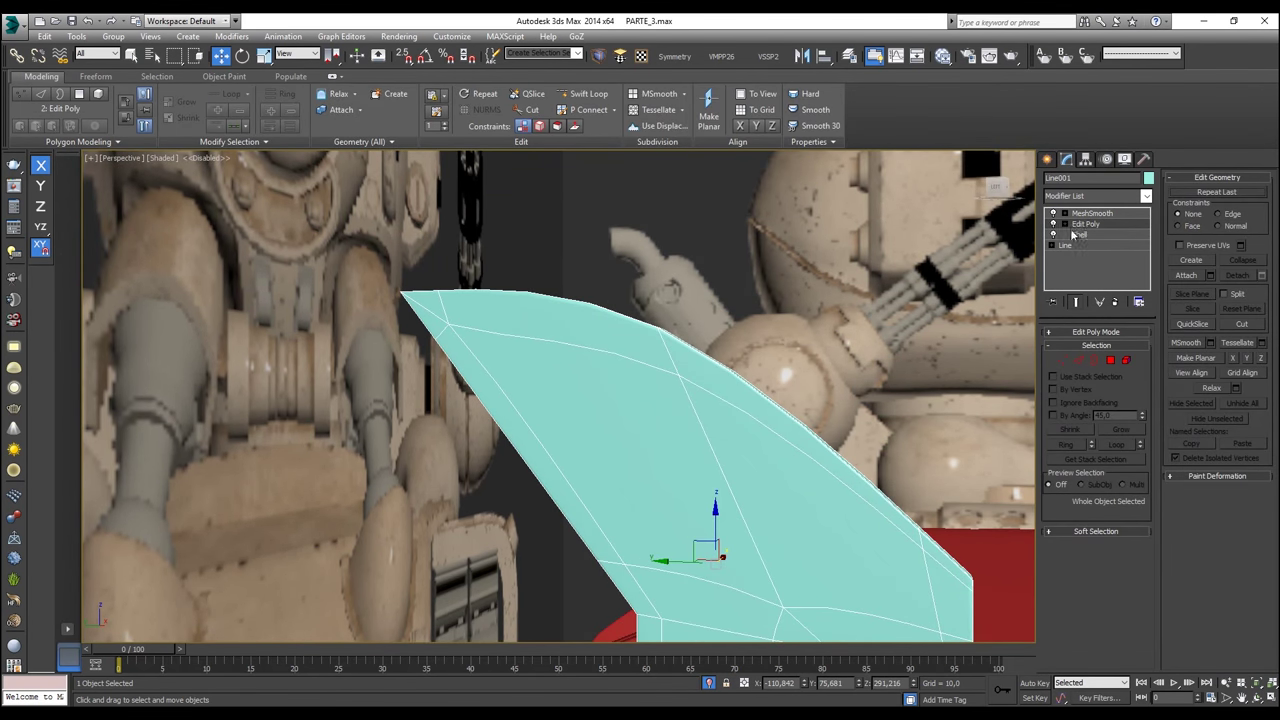
click(1053, 214)
click(1062, 360)
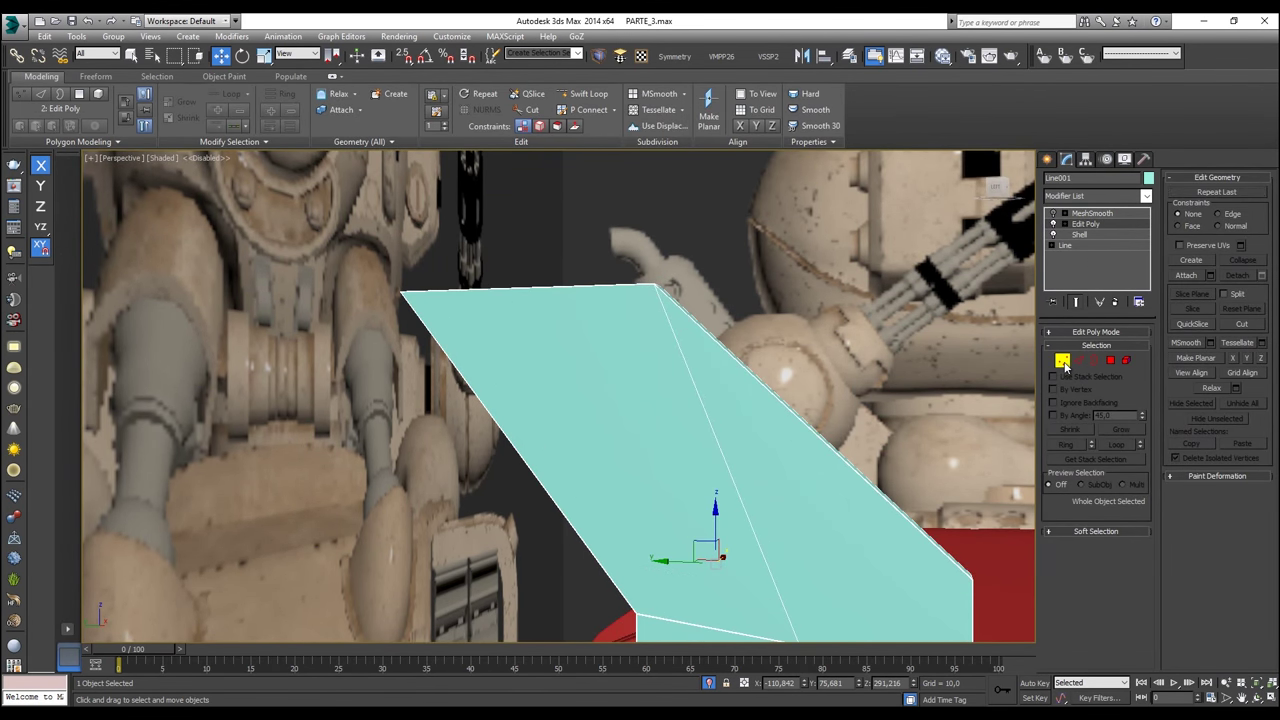
key(z)
alt+middle_drag(669, 291, 763, 267)
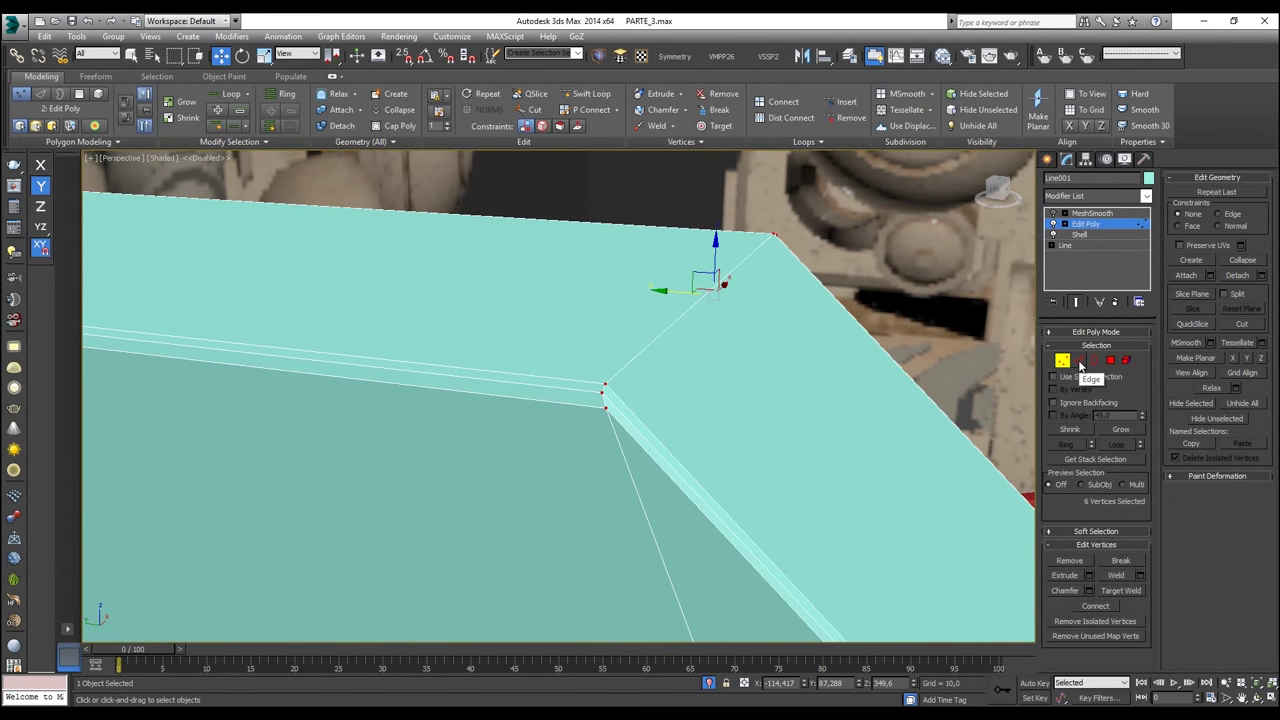
Step: Convert the outer bend's vertex selection to edges and narrow it to the edges along the bend's crease
click(1079, 363)
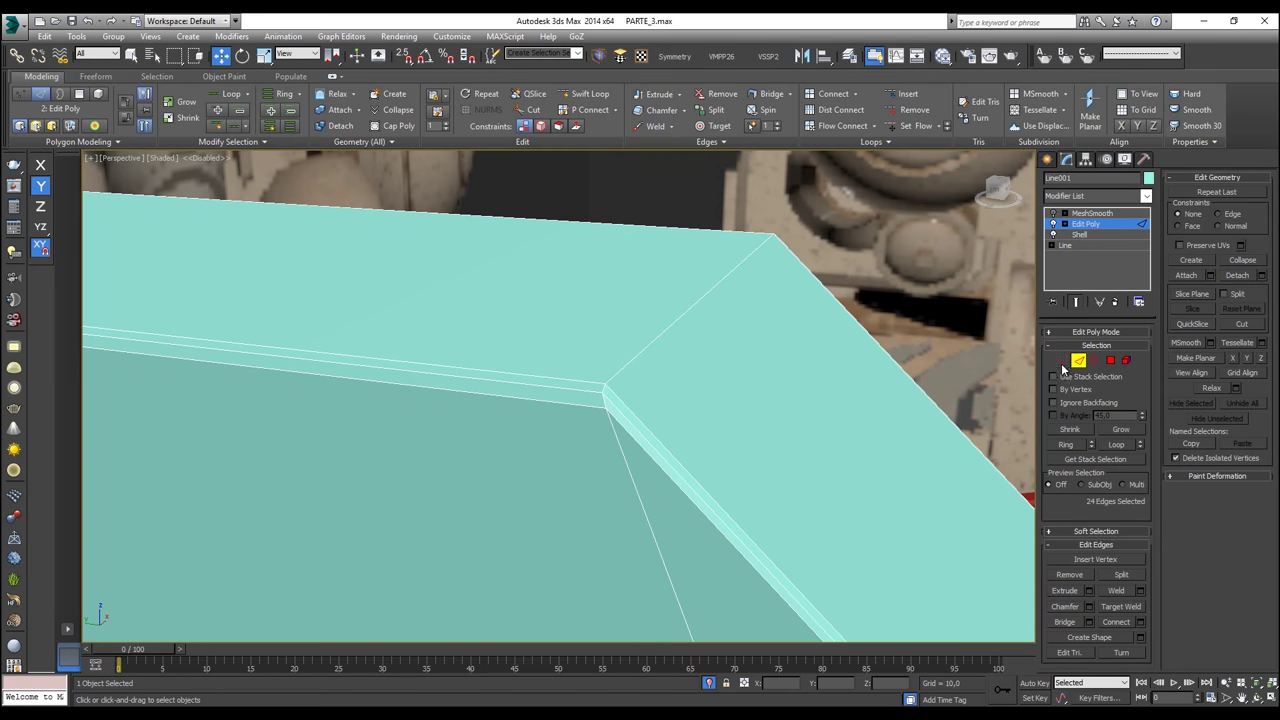
drag(514, 446, 514, 450)
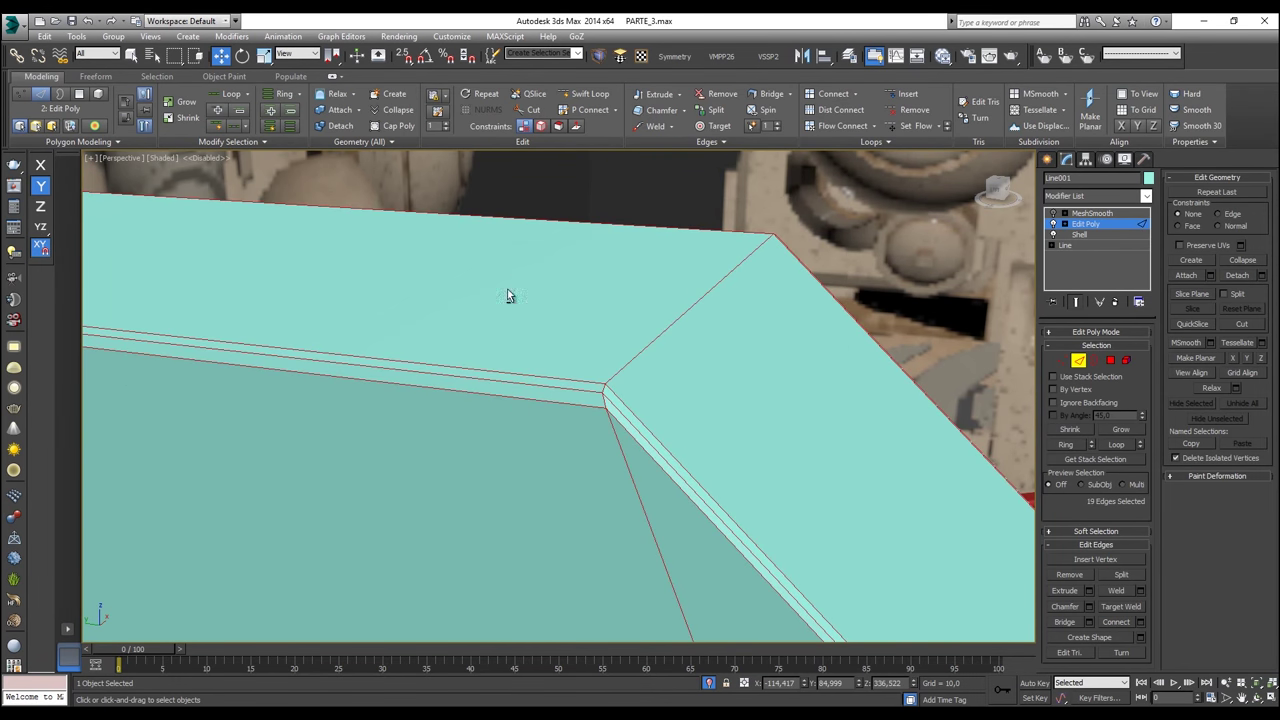
key(alt+x)
alt+drag(852, 310, 735, 340)
key(alt+x)
alt+middle_drag(709, 383, 736, 179)
scroll(872, 505, up, 5)
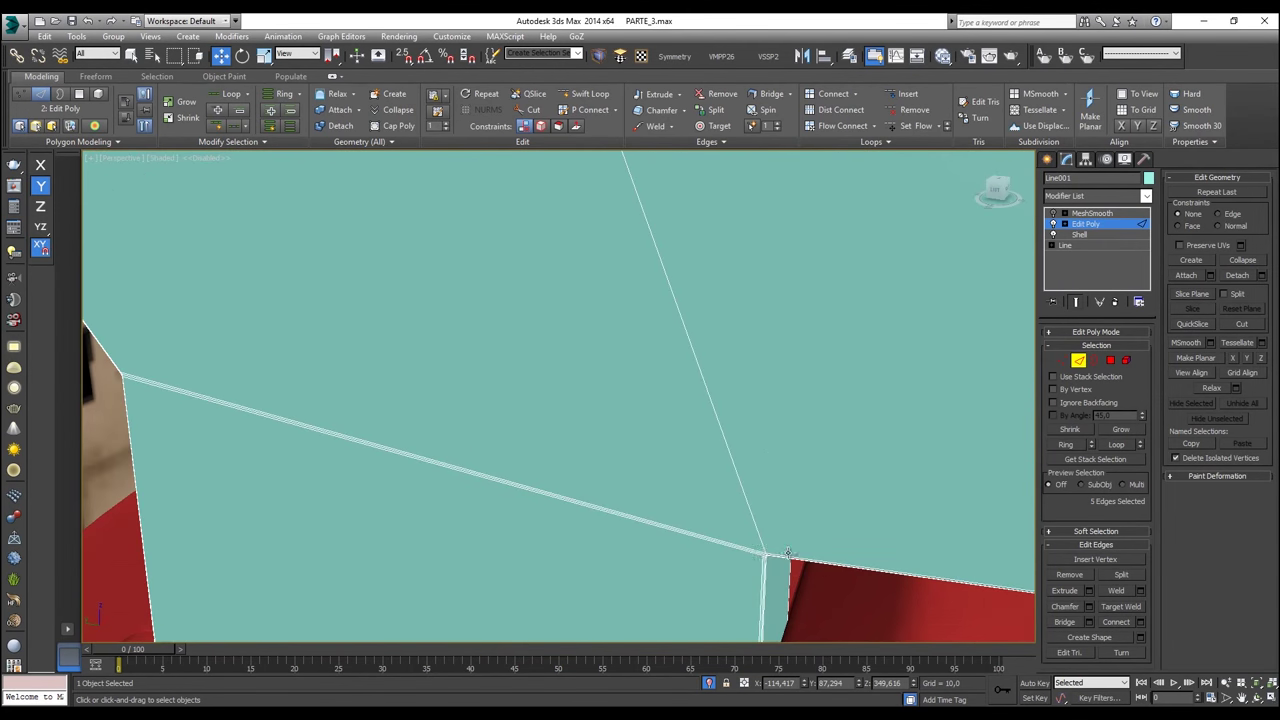
scroll(781, 564, up, 4)
scroll(773, 556, down, 8)
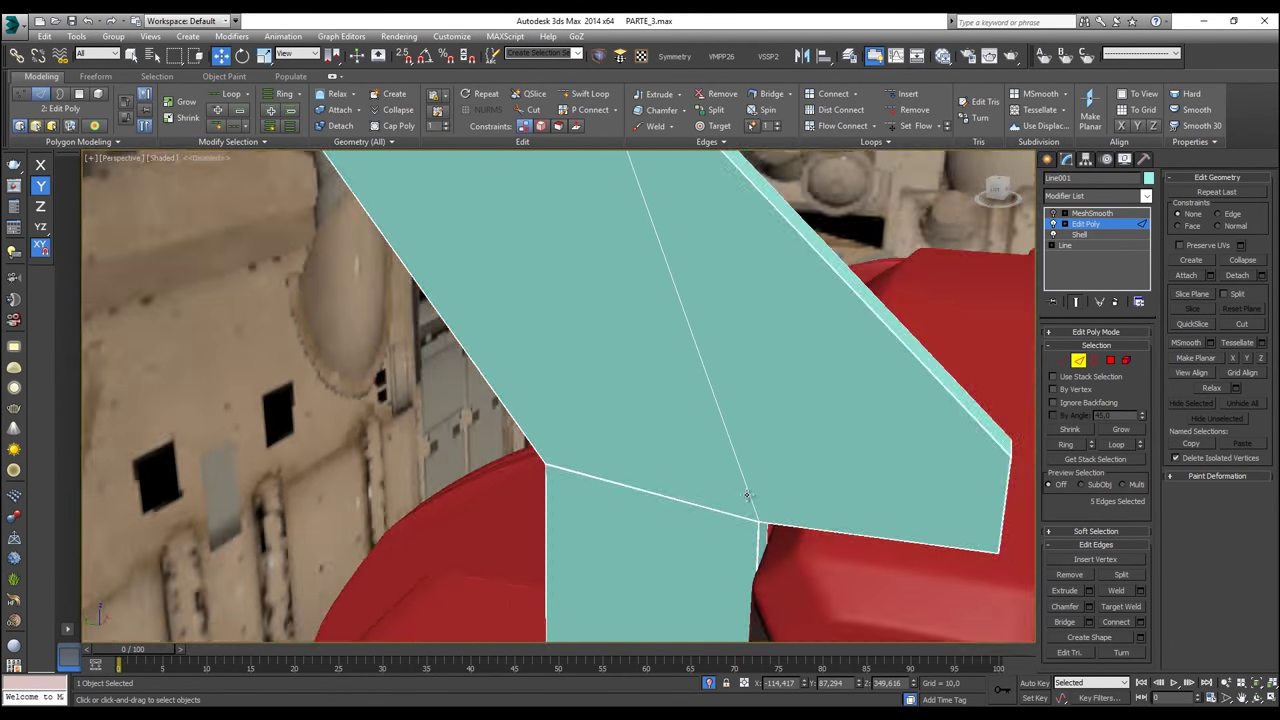
scroll(698, 373, up, 4)
alt+middle_drag(735, 282, 885, 372)
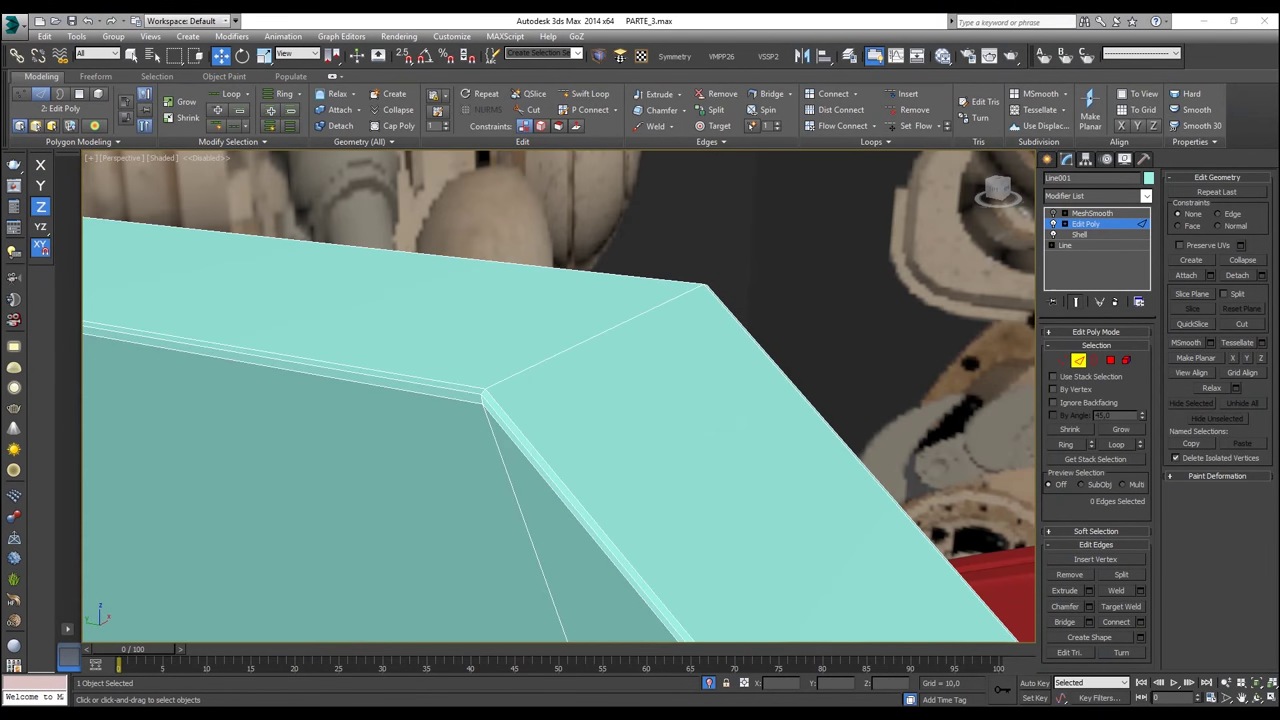
Step: Try chamfering only the diagonal crease edges at the outer bend, then undo the chamfer
click(542, 361)
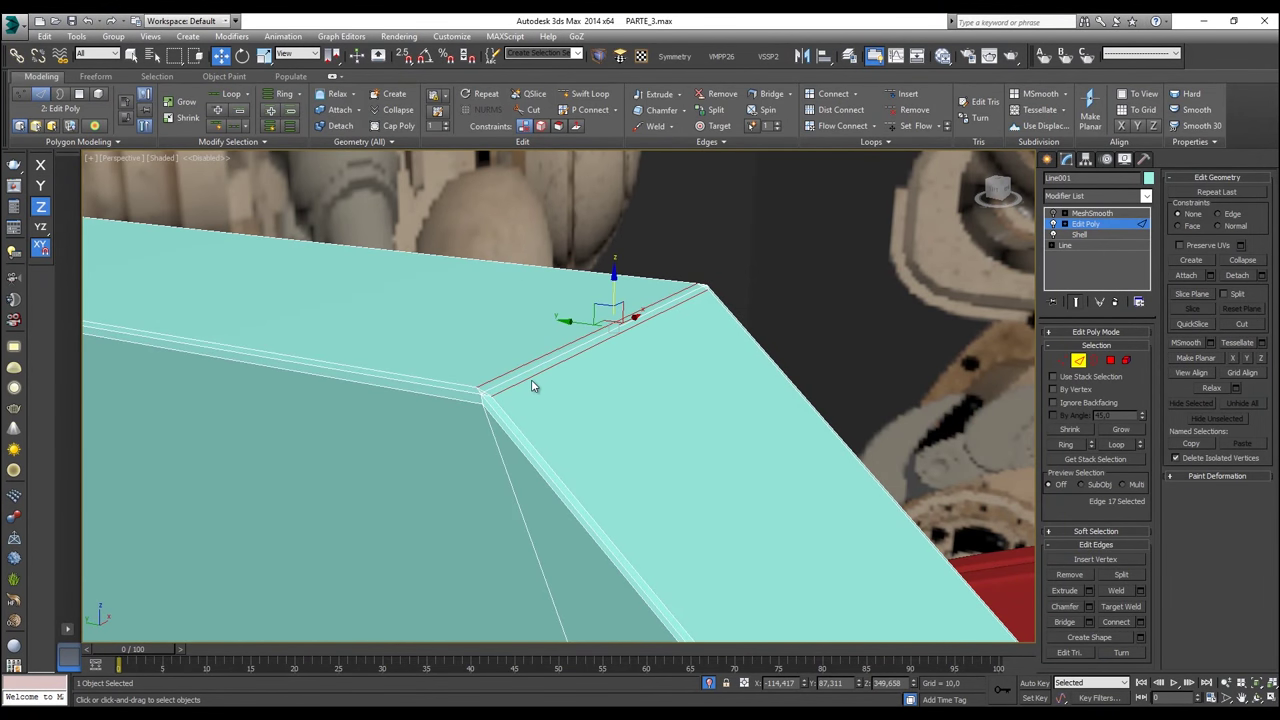
key(BackSpace)
key(ctrl+z)
click(1078, 362)
click(1078, 361)
scroll(510, 376, up, 3)
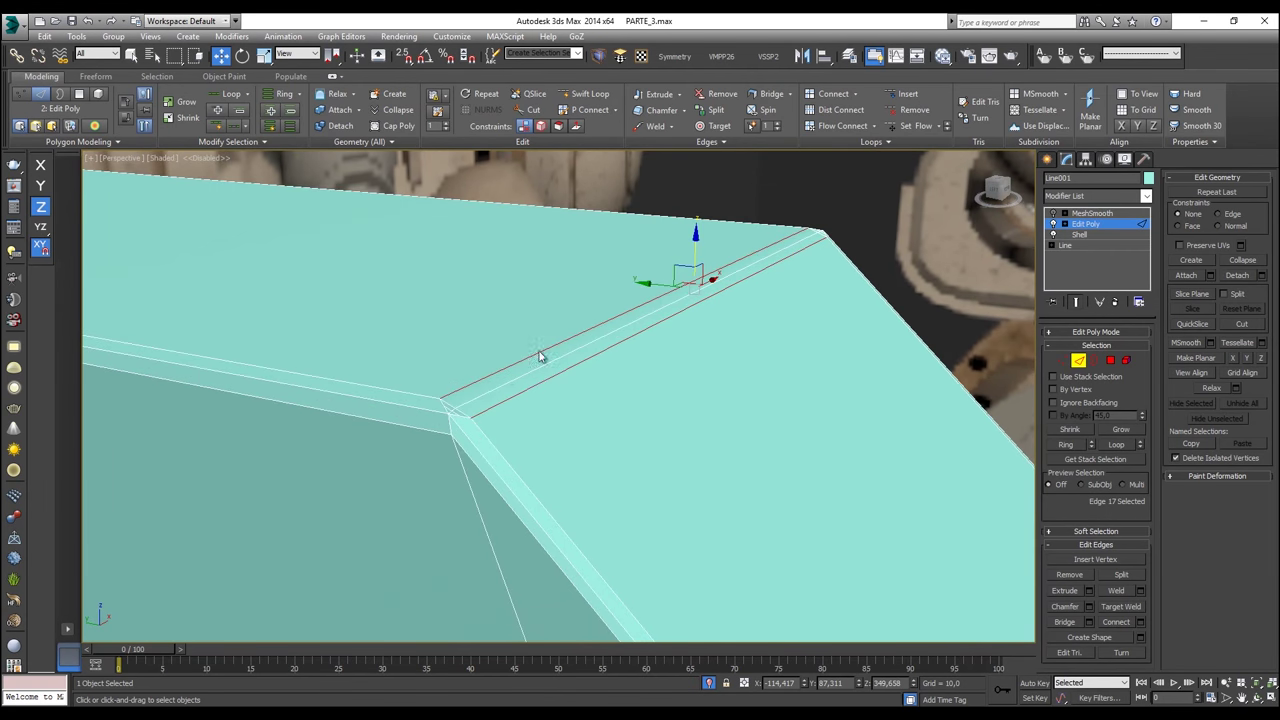
click(727, 360)
key(ctrl+z)
key(ctrl+z)
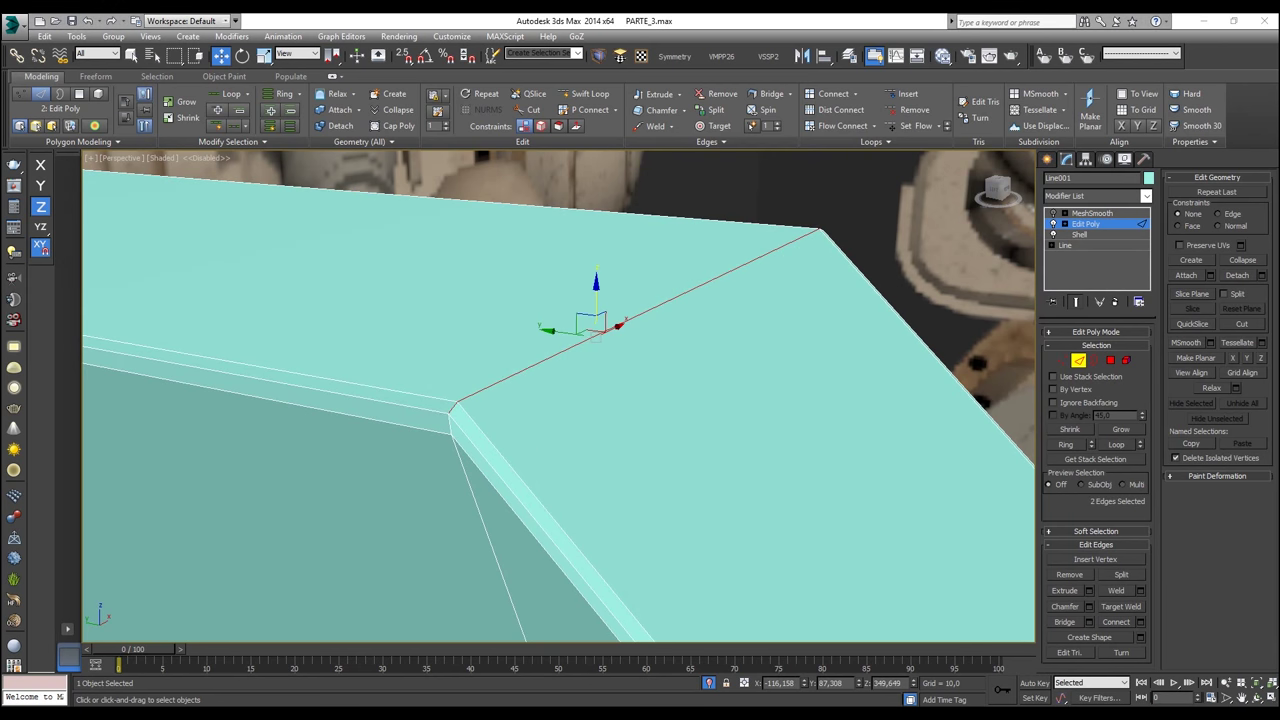
Step: Add the short corner edges to the outer bend's crease selection and chamfer them by 0,12 with 1 segment
alt+middle_drag(472, 434, 655, 306)
scroll(676, 345, up, 2)
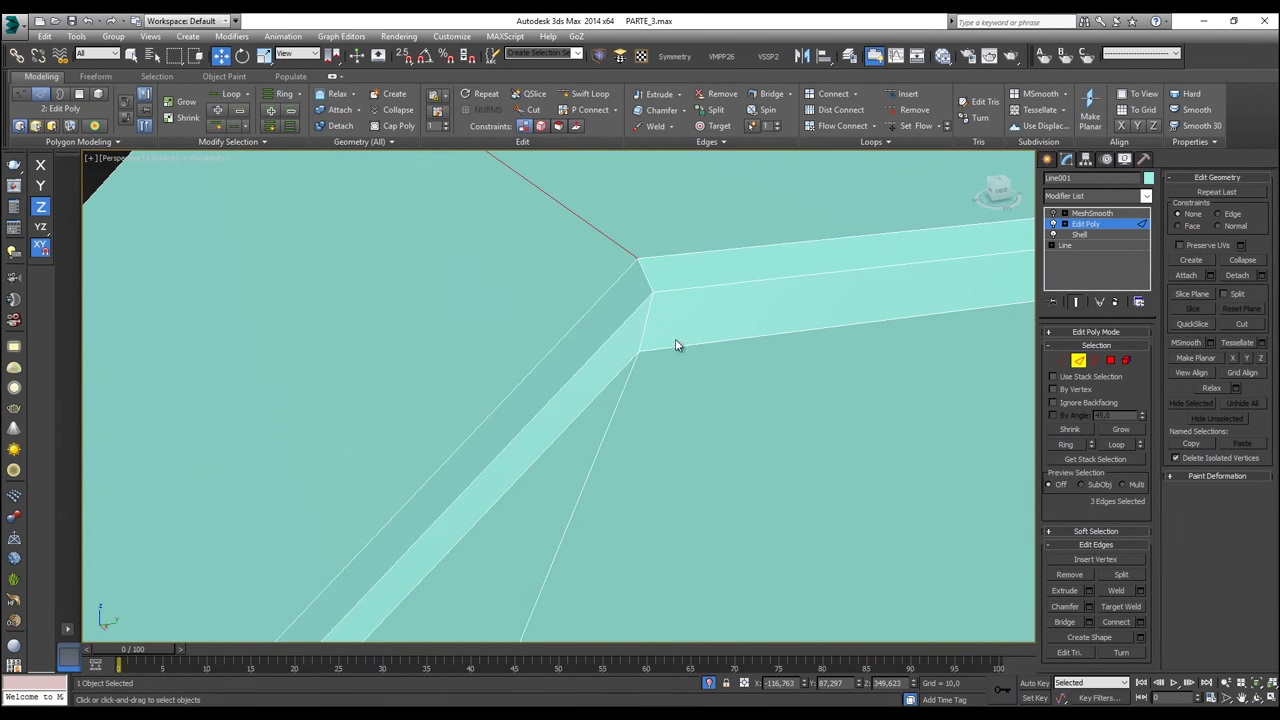
ctrl+click(646, 322)
ctrl+click(645, 270)
click(684, 110)
click(673, 128)
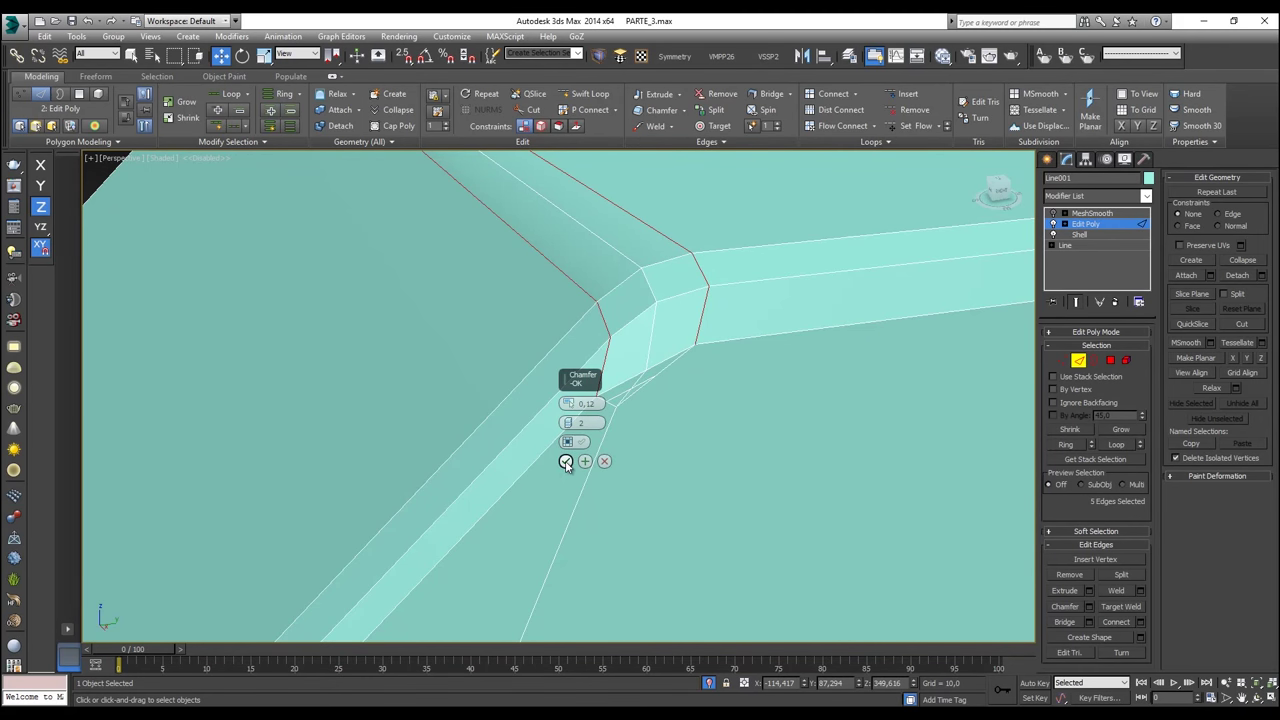
click(569, 426)
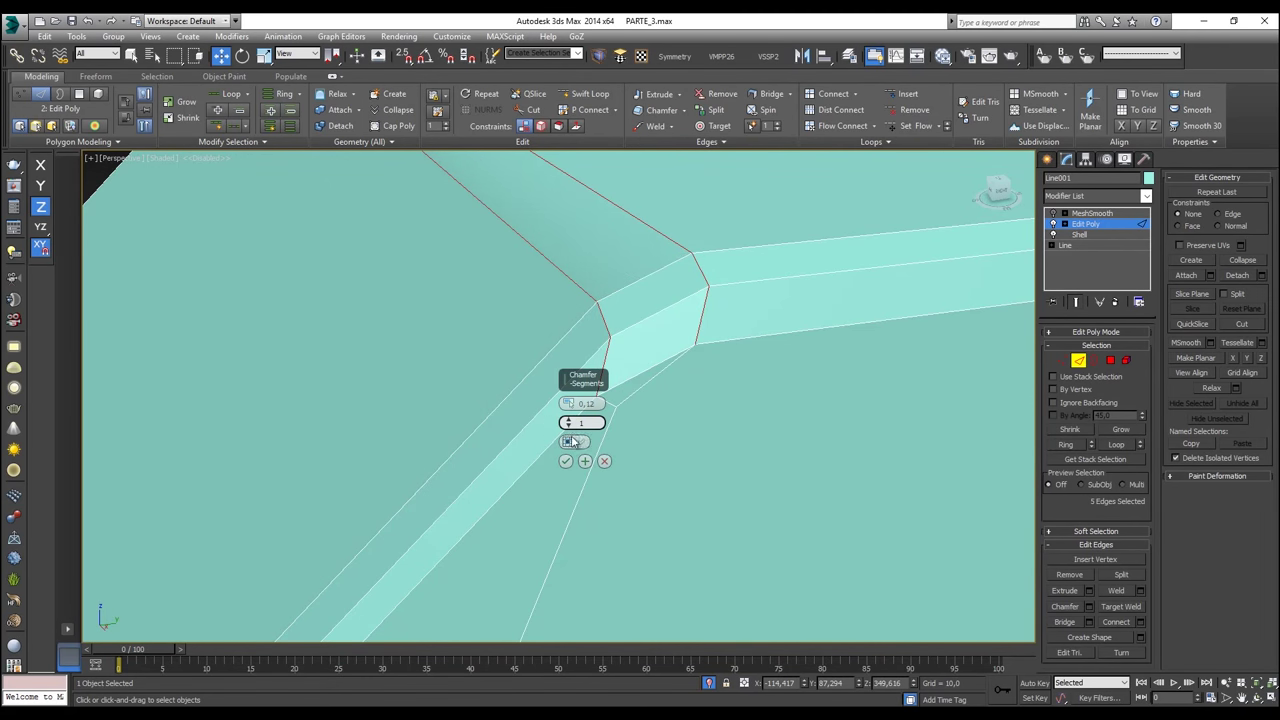
click(565, 461)
Step: Target-weld the stray chamfer vertices onto the adjacent corner vertex on one face of the outer bend
alt+middle_drag(645, 405, 649, 384)
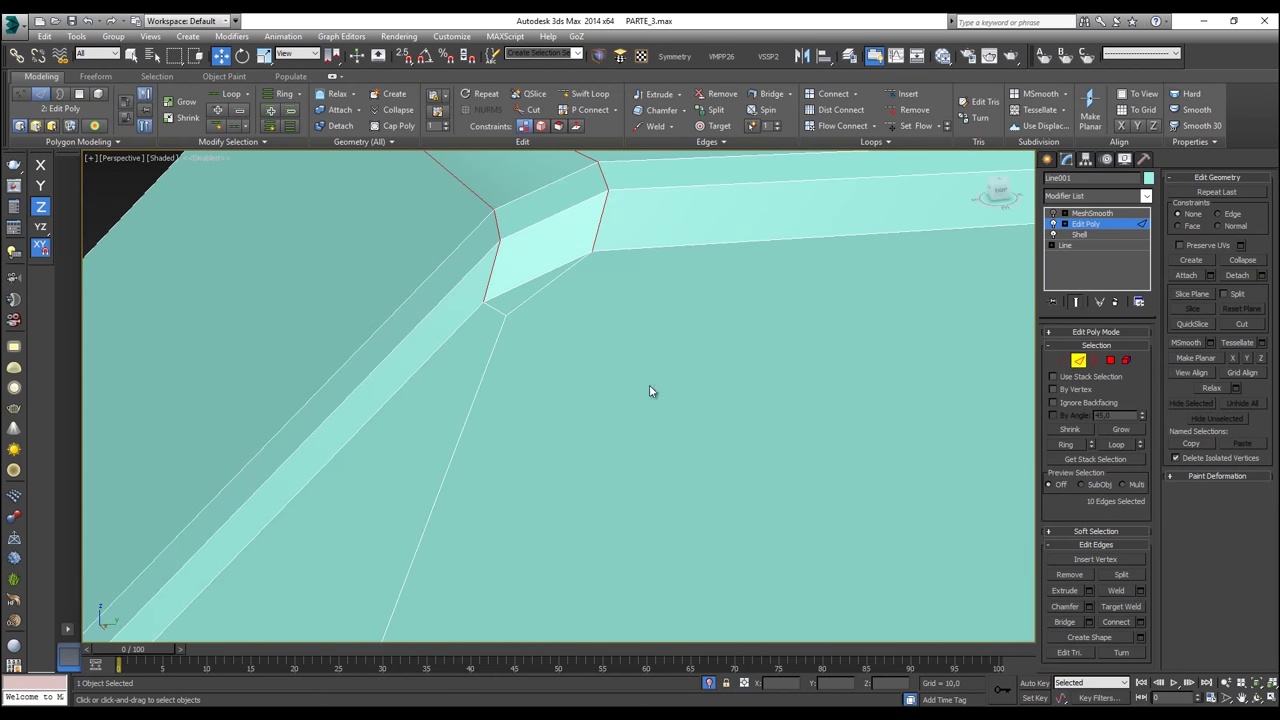
ctrl+click(1061, 362)
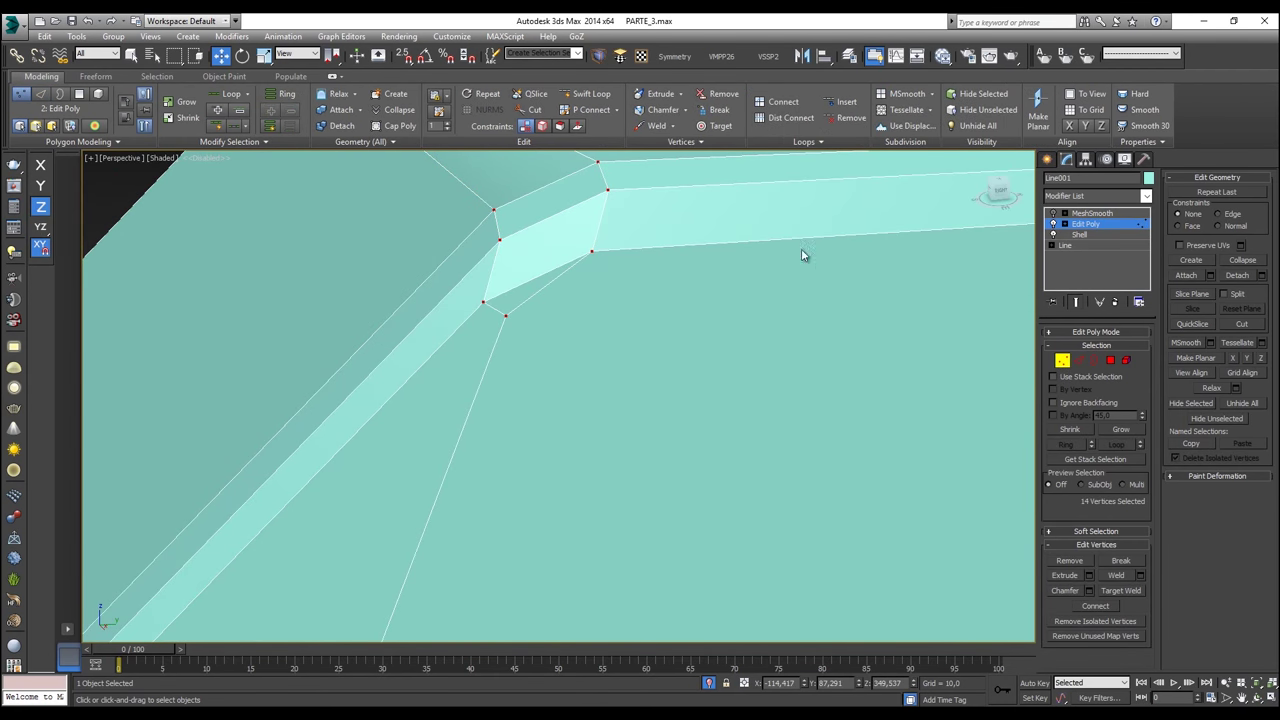
click(712, 127)
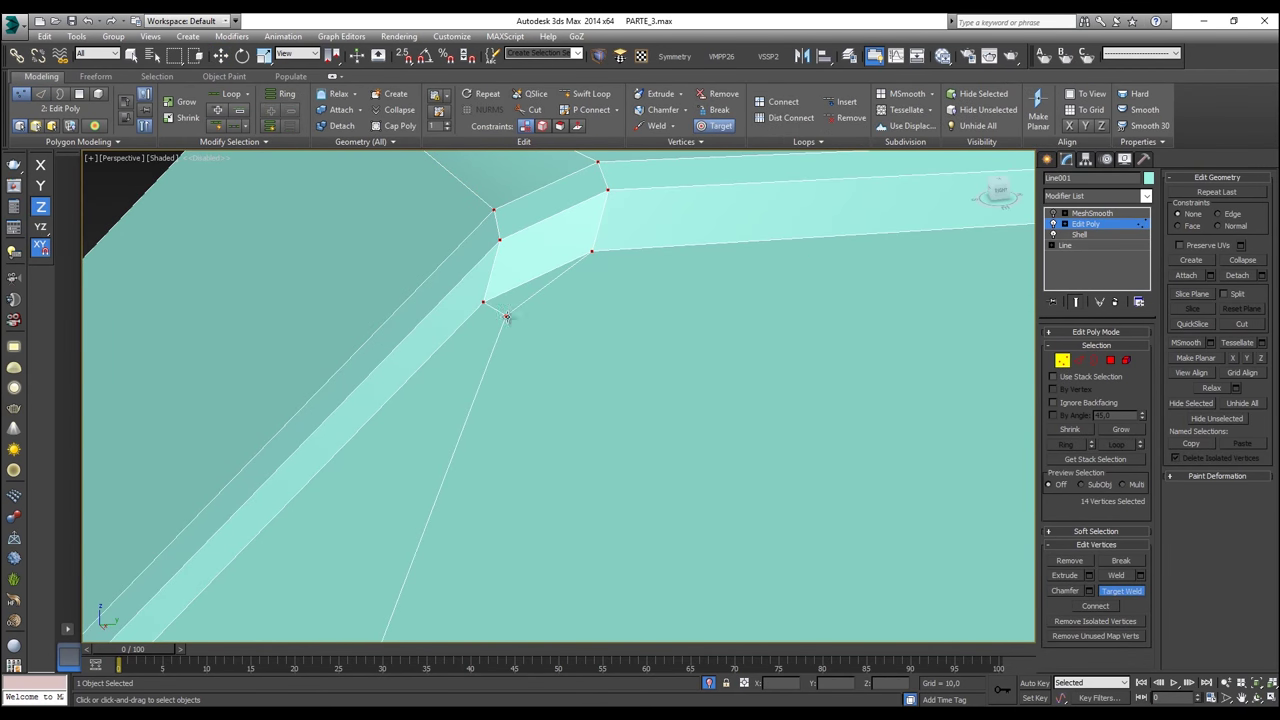
click(593, 252)
click(590, 253)
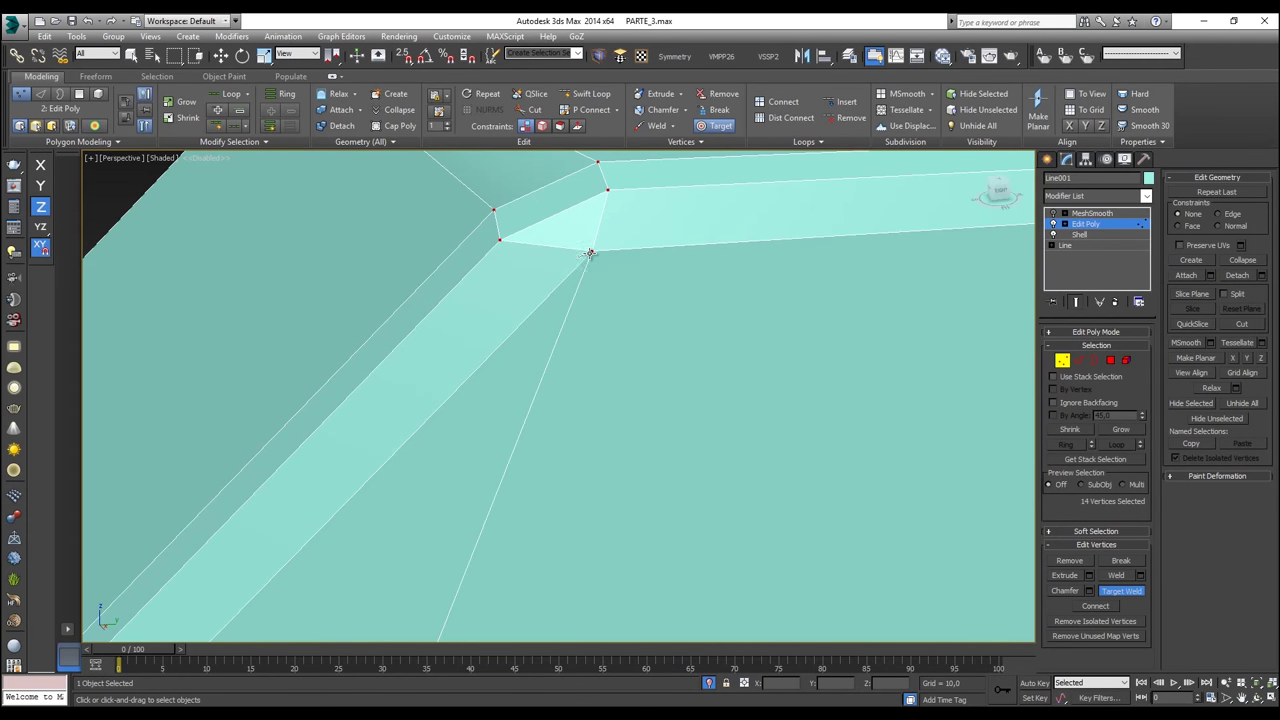
right_click(526, 252)
Step: Target-weld the matching stray chamfer vertices on the opposite face of the outer bend and leave the weld tool
scroll(529, 261, down, 4)
alt+middle_drag(529, 261, 672, 257)
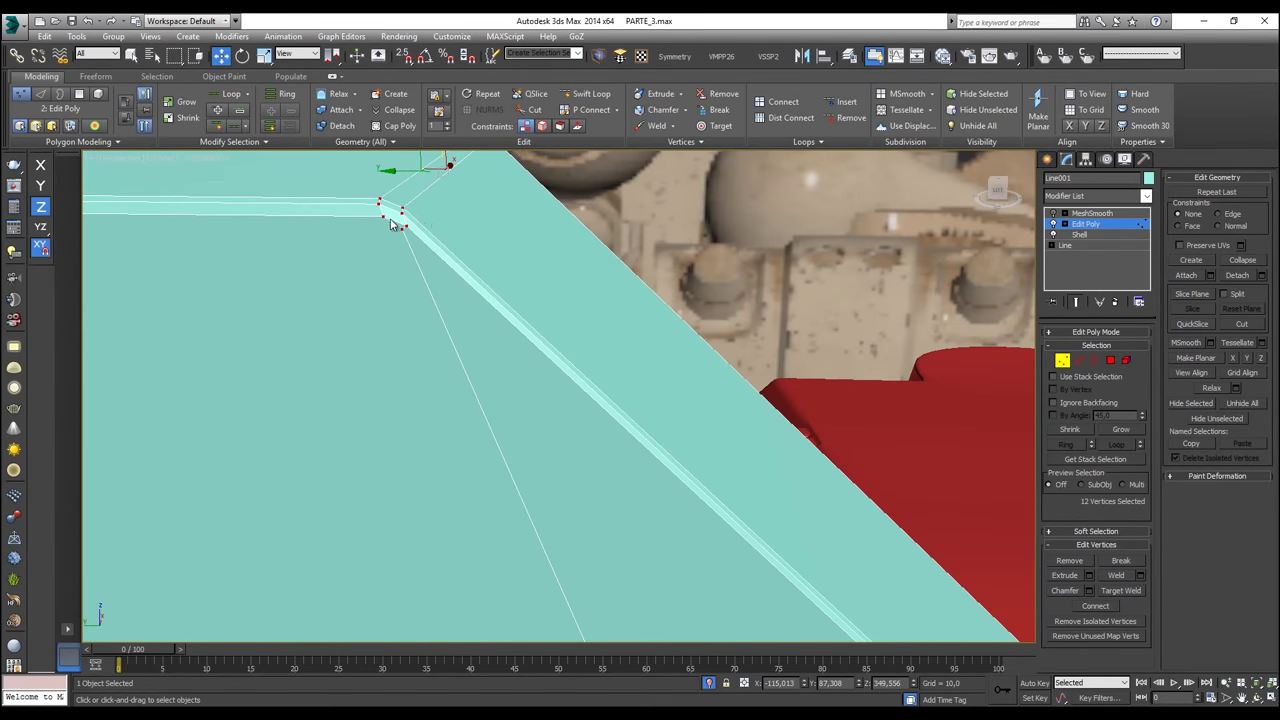
scroll(393, 224, up, 2)
click(716, 125)
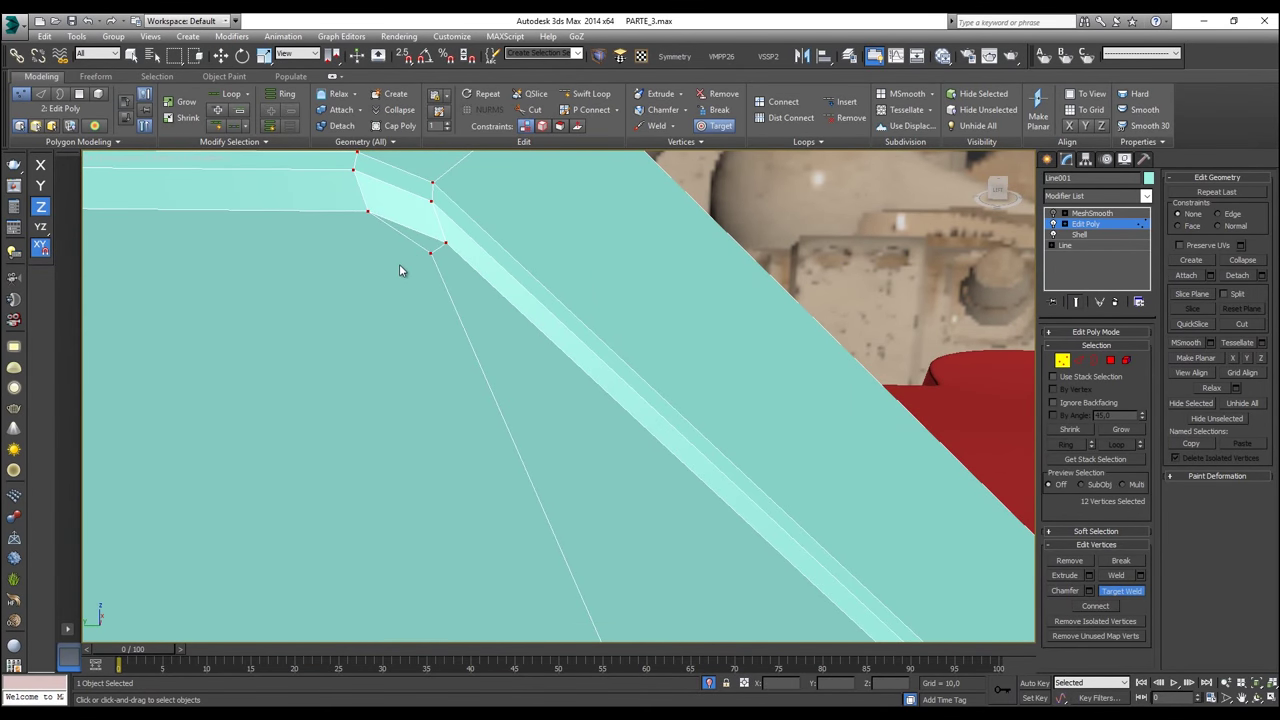
click(367, 211)
click(446, 242)
click(368, 211)
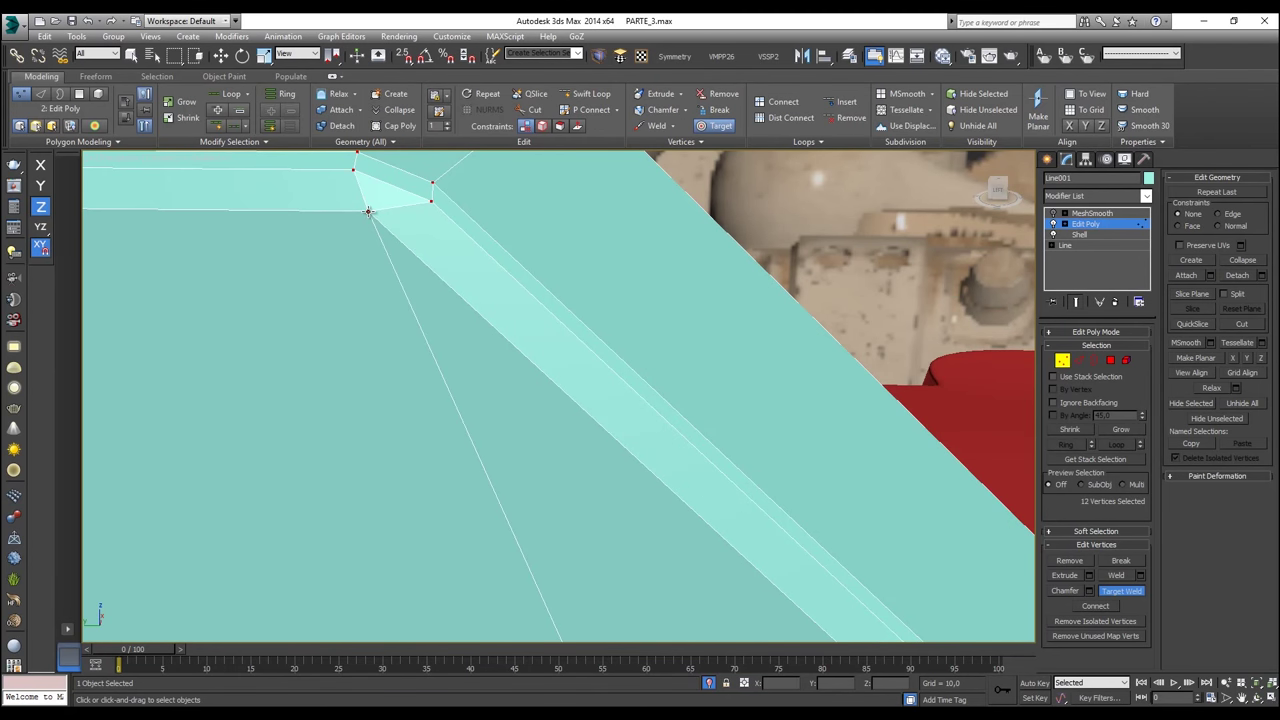
middle_drag(371, 217, 482, 488)
right_click(403, 280)
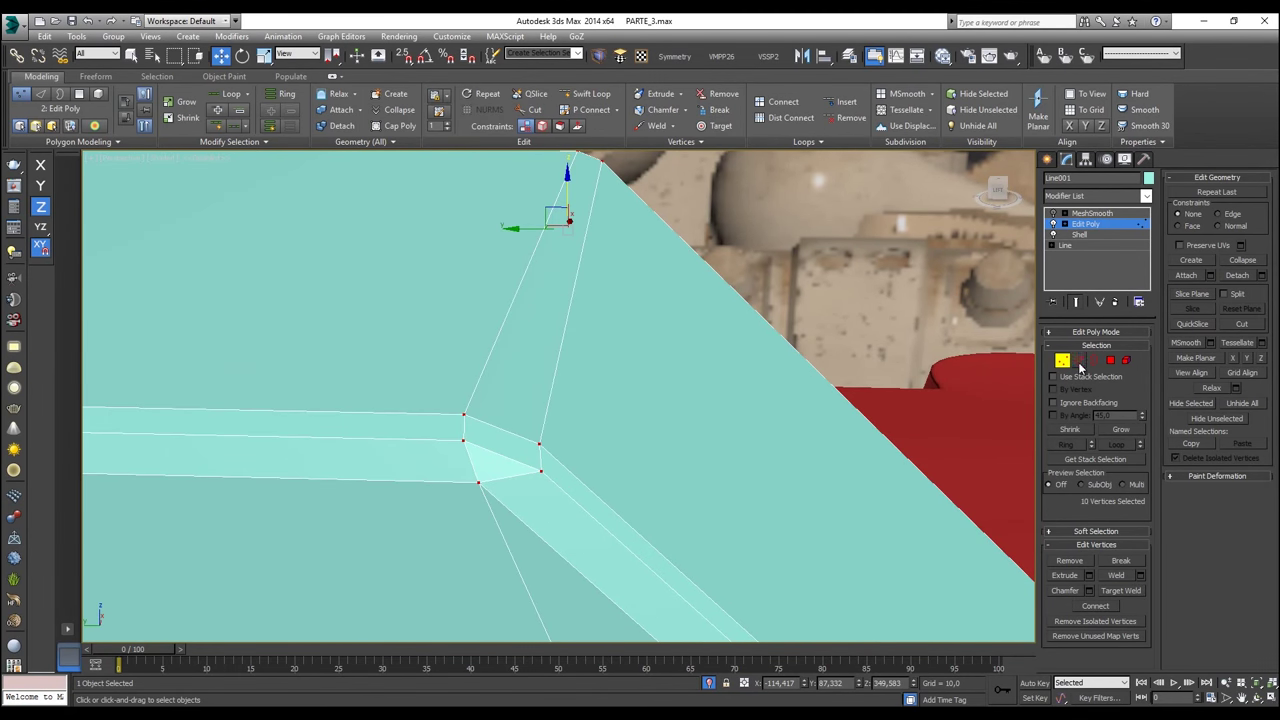
Step: Select the short edges spanning the chamfered bend on both faces and connect them with a middle edge
click(1079, 361)
click(519, 451)
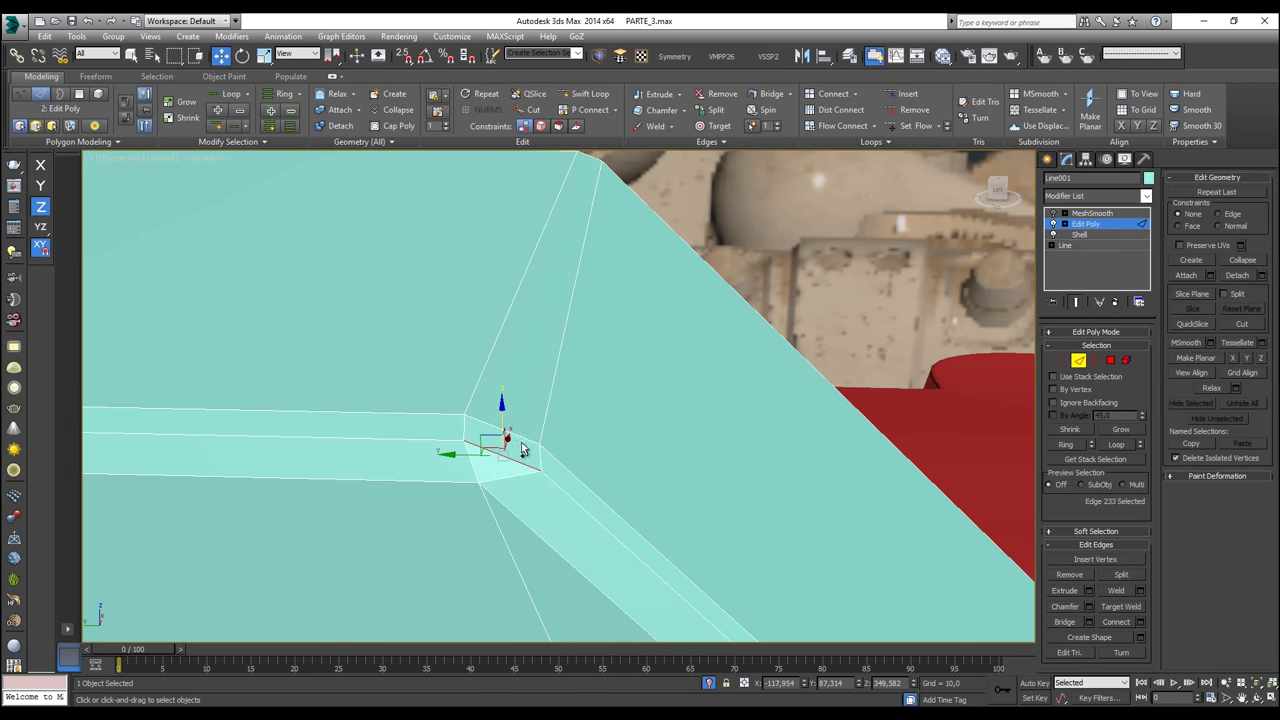
ctrl+click(520, 440)
scroll(631, 365, down, 3)
alt+middle_drag(631, 365, 454, 368)
middle_drag(626, 432, 368, 312)
alt+middle_drag(561, 319, 713, 400)
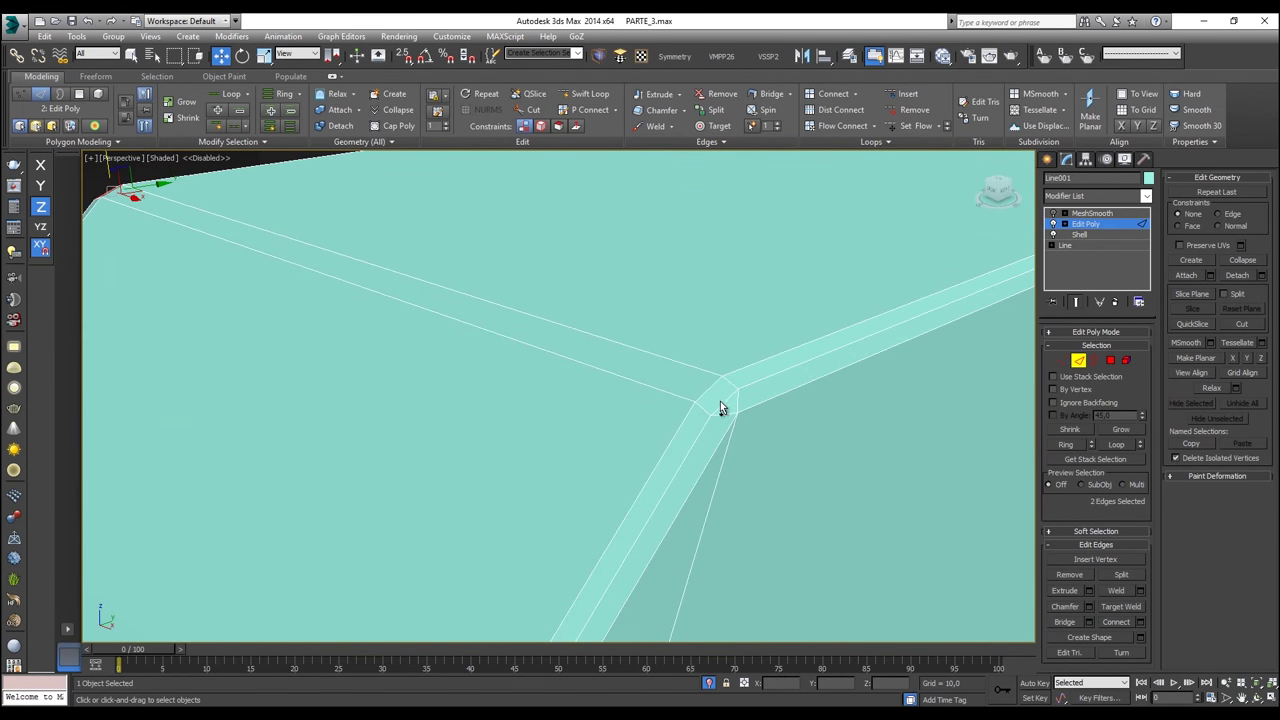
ctrl+click(720, 403)
ctrl+click(709, 392)
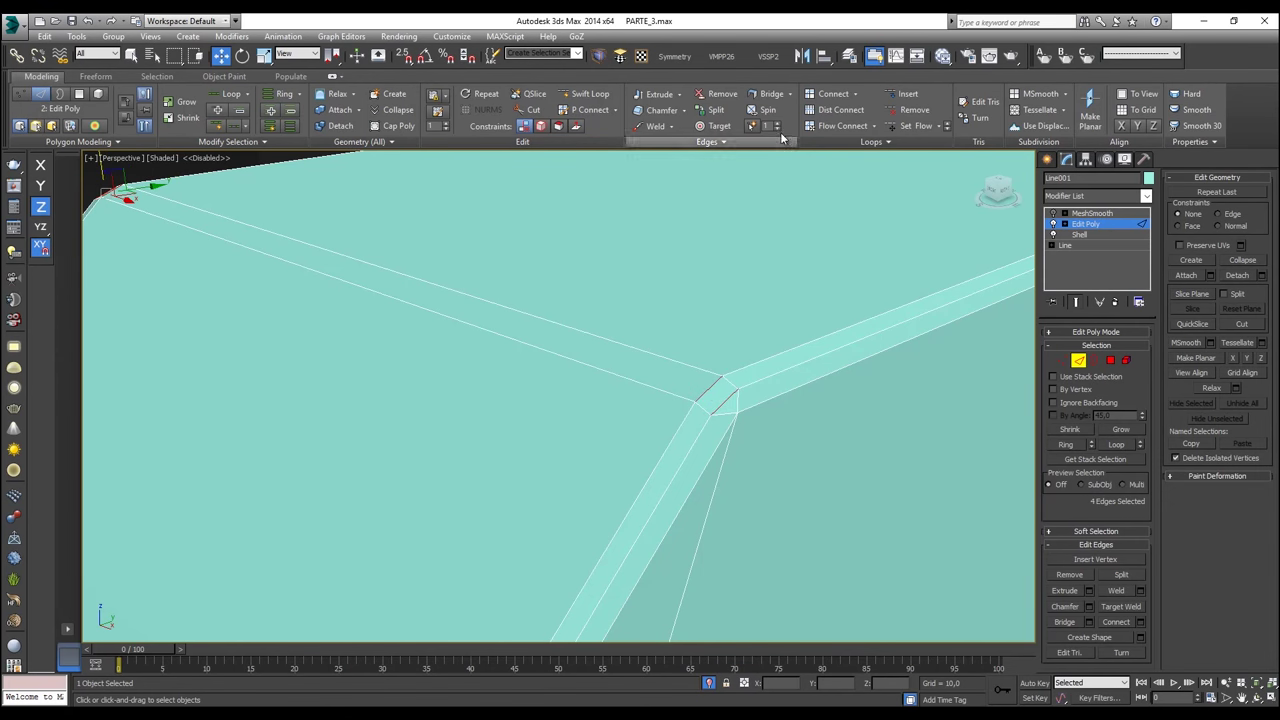
click(834, 109)
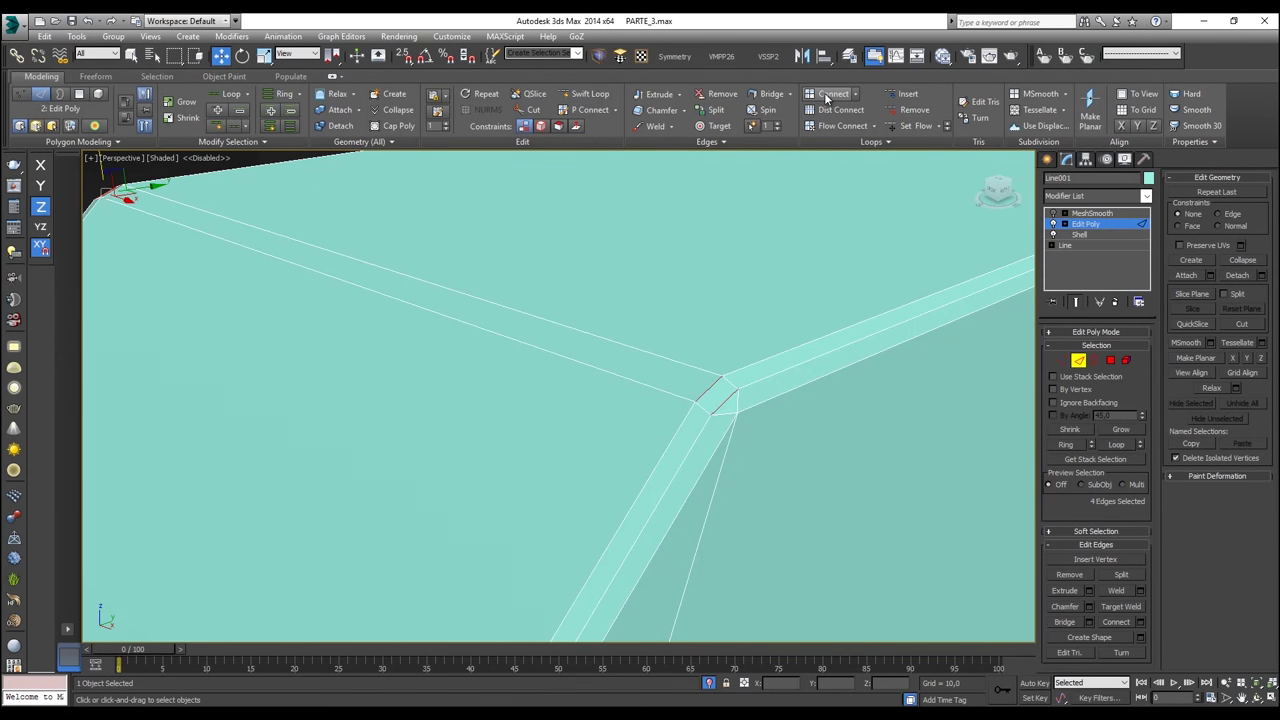
click(788, 300)
Step: Leave edge editing and switch the MeshSmooth effect back on for the fin
scroll(827, 404, down, 5)
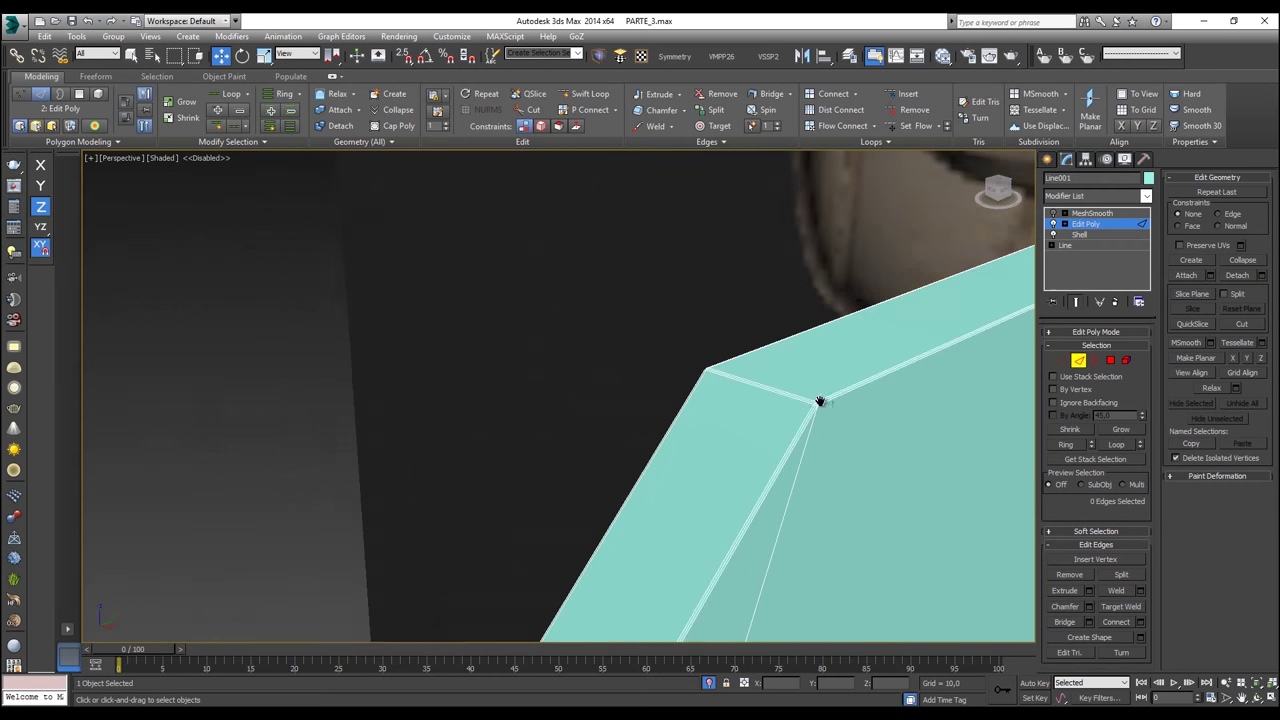
alt+middle_drag(827, 404, 782, 299)
click(1079, 361)
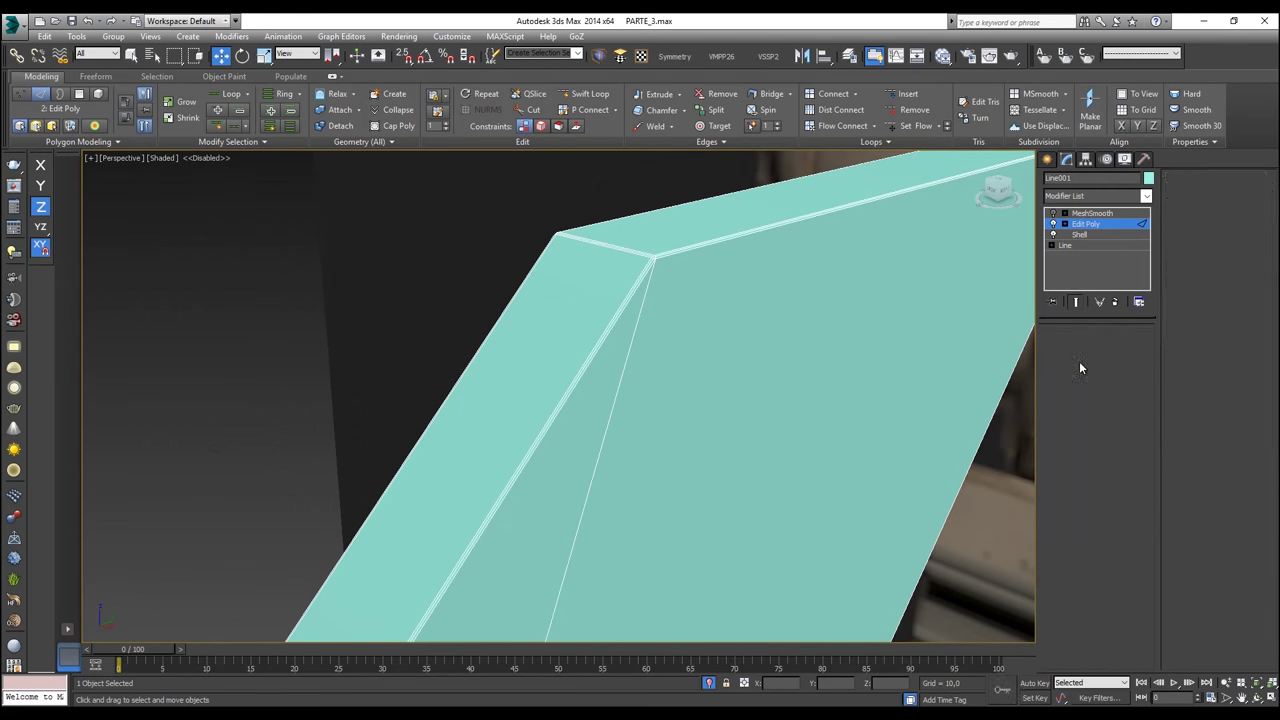
click(1092, 213)
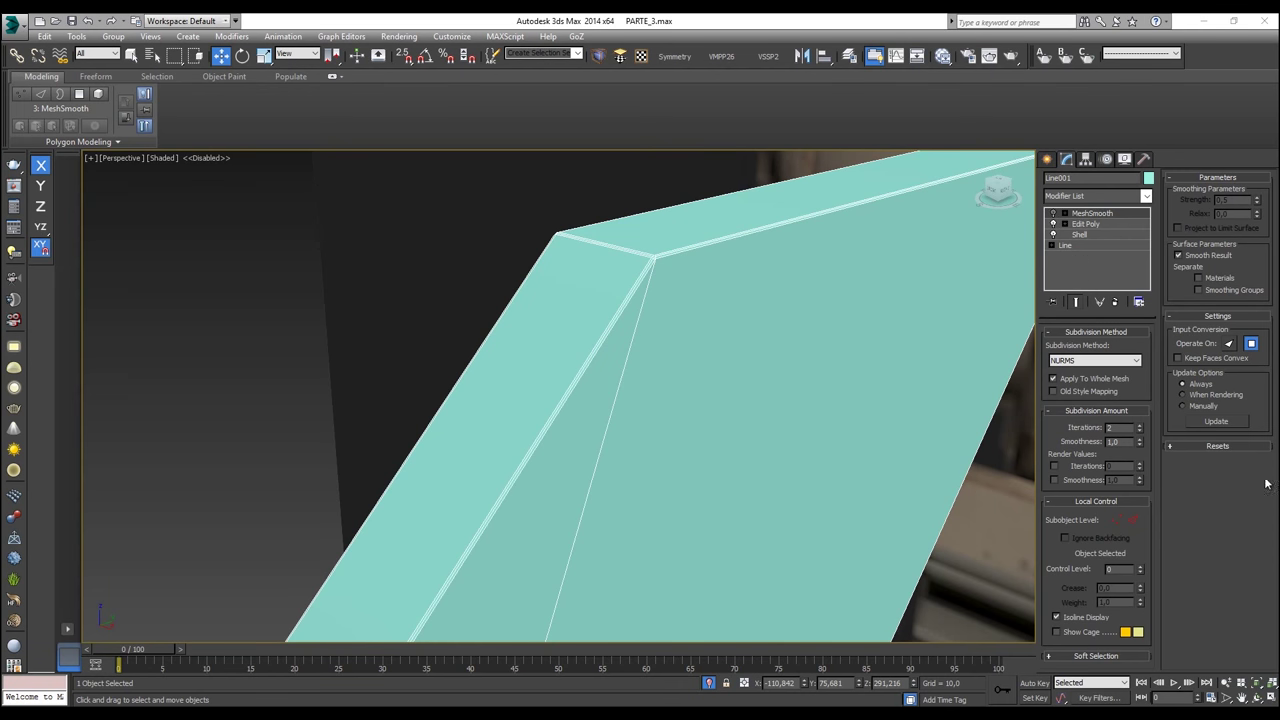
click(1052, 224)
scroll(800, 280, down, 6)
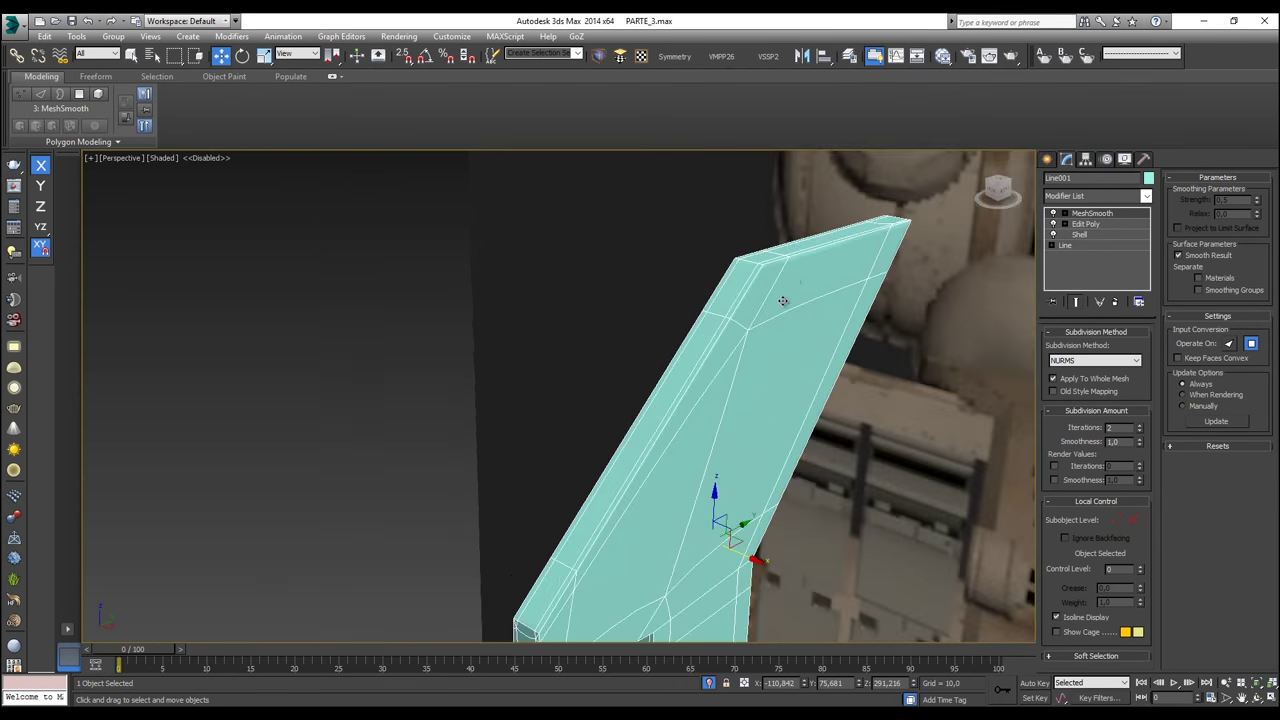
Step: Examine the smoothed fin from several angles with its wireframe deselected
alt+middle_drag(765, 314, 923, 281)
alt+middle_drag(793, 253, 792, 293)
click(920, 373)
click(908, 345)
middle_drag(909, 328, 805, 262)
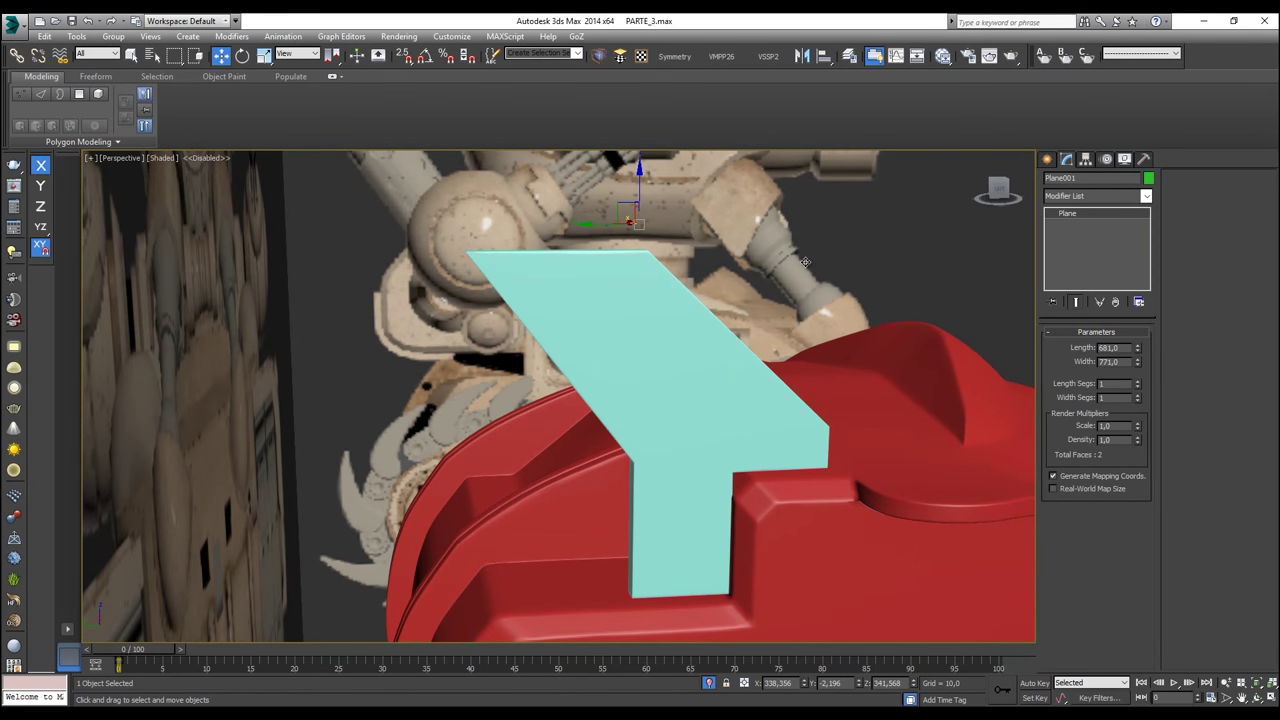
Step: Reselect the fin, return to Edit Poly vertex editing at the outer bend and switch off the MeshSmooth effect
click(654, 315)
click(1109, 245)
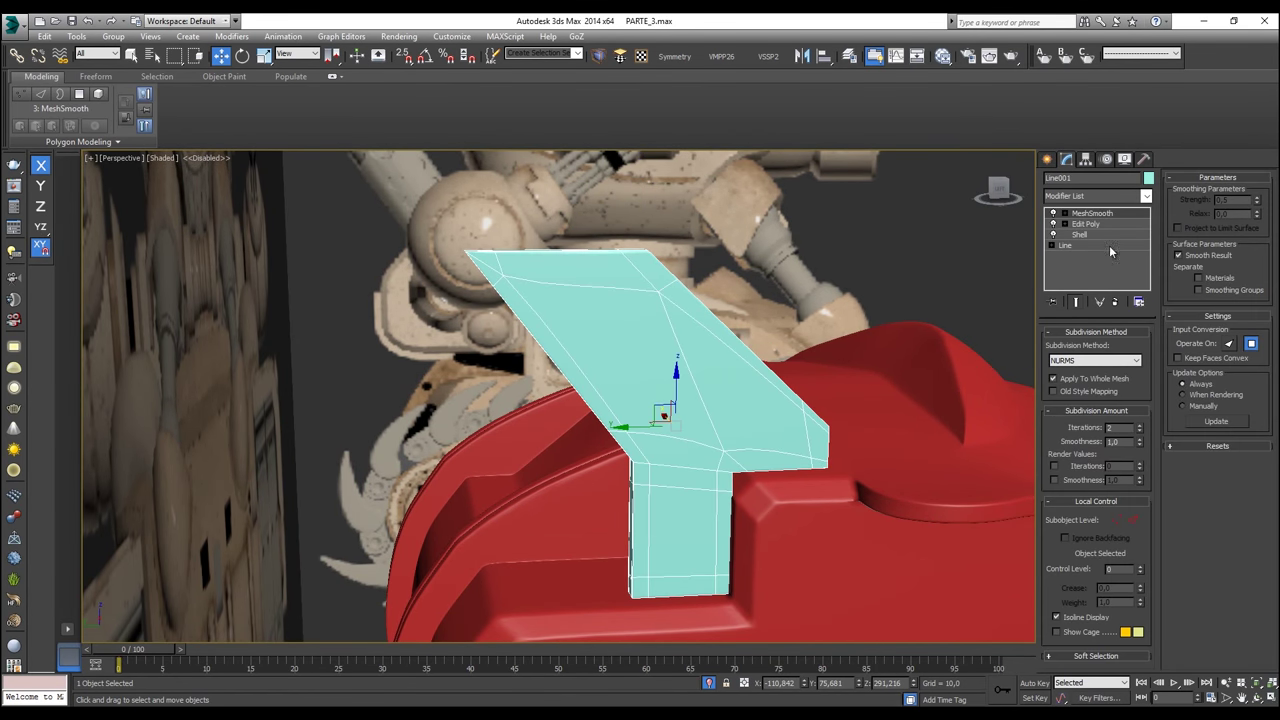
click(1105, 227)
click(1062, 360)
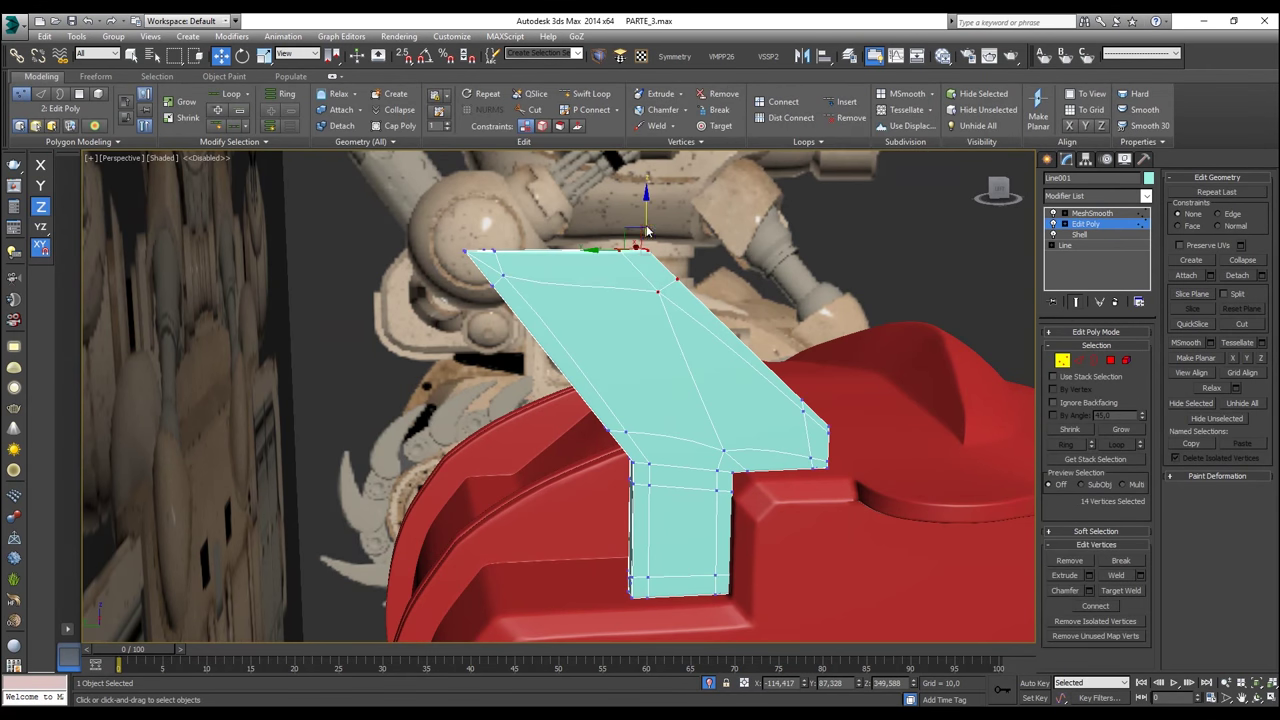
scroll(667, 339, up, 5)
alt+middle_drag(667, 346, 583, 375)
click(1055, 215)
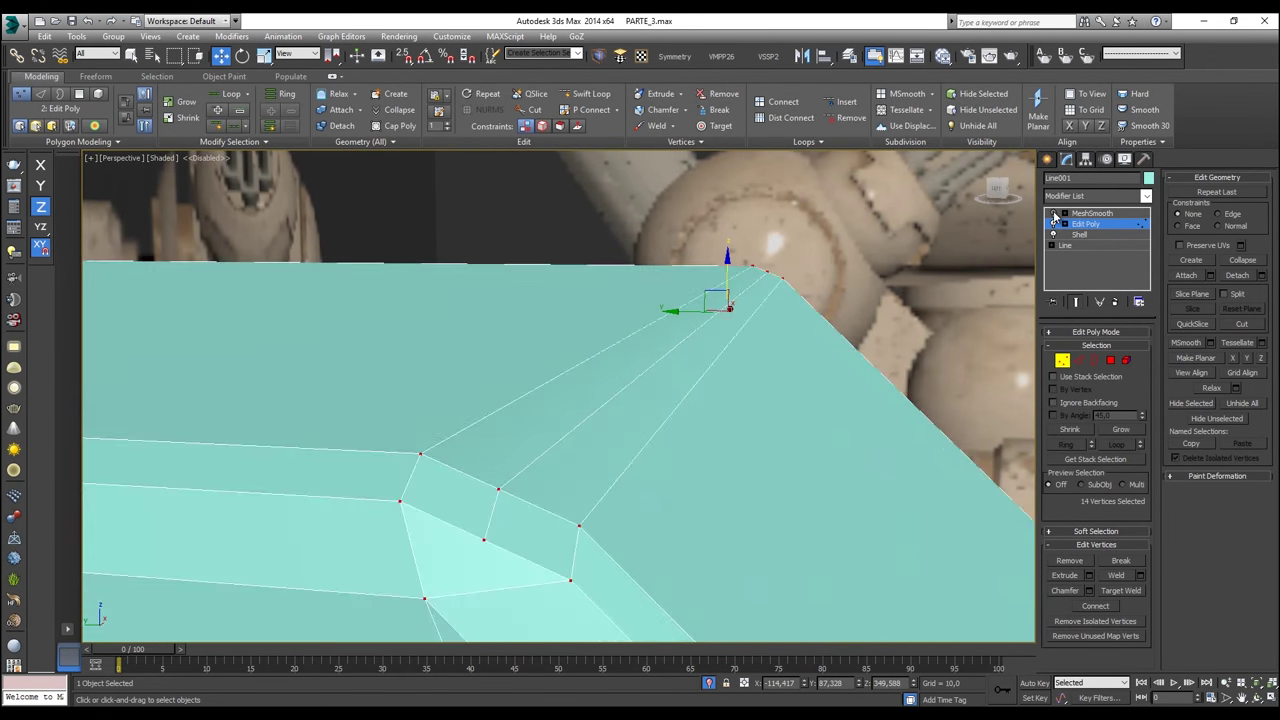
Step: Select the four bend vertices on the sloping side through both faces and slide them down with the Edge constraint
alt+middle_drag(536, 489, 568, 485)
drag(671, 549, 616, 471)
key(alt+x)
drag(815, 336, 783, 259)
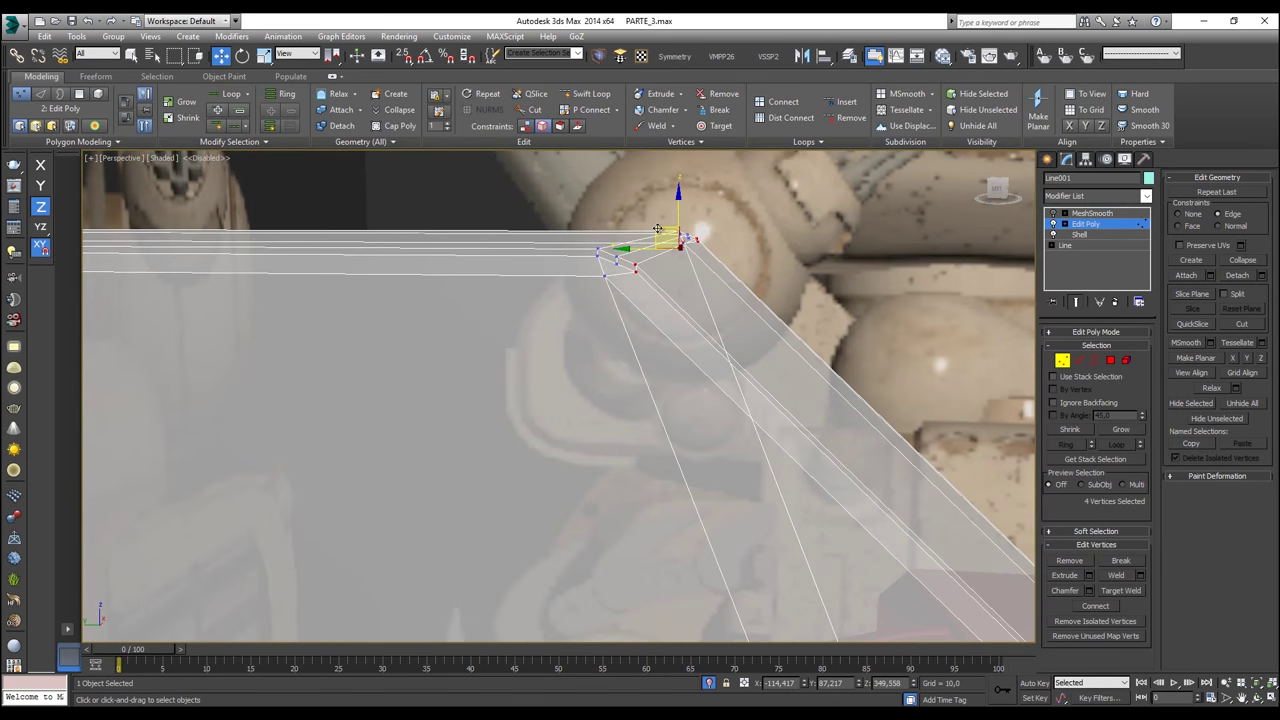
drag(660, 230, 622, 267)
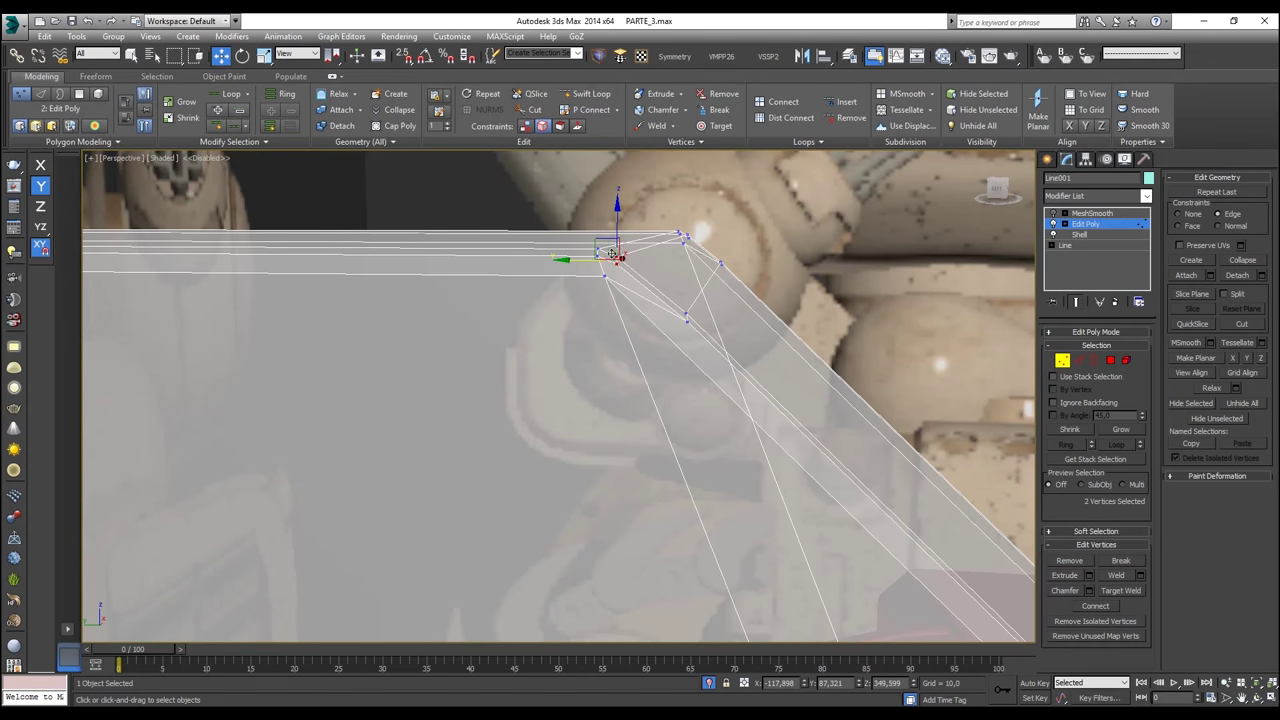
Step: Select the four middle vertices of the bend on both faces and slide them toward the sloping side
alt+middle_drag(671, 231, 666, 219)
scroll(652, 203, up, 3)
ctrl+drag(645, 208, 614, 225)
alt+middle_drag(622, 245, 620, 240)
key(alt+x)
drag(604, 229, 630, 238)
ctrl+drag(404, 308, 402, 305)
key(alt+x)
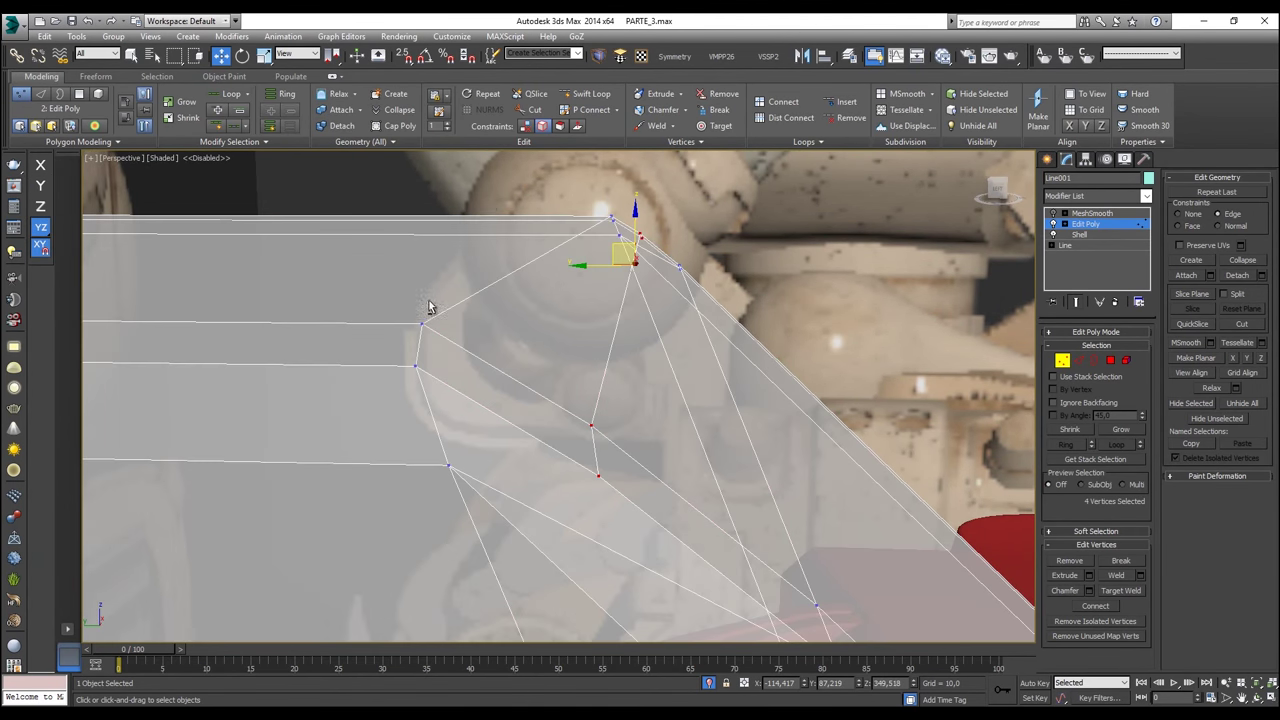
Step: Select the bend vertices on the horizontal side across both faces and adjust their position along the edges
mouse_move(537, 193)
mouse_down()
mouse_move(621, 237)
mouse_move(616, 227)
mouse_up()
ctrl+drag(368, 253, 437, 377)
alt+middle_drag(437, 377, 534, 344)
key(alt+x)
drag(564, 281, 527, 280)
key(alt+x)
drag(621, 348, 626, 353)
Step: Reselect the bend's middle vertices on both faces and nudge them slightly to even out the curve
alt+middle_drag(624, 346, 616, 322)
scroll(606, 305, up, 2)
ctrl+drag(637, 260, 651, 346)
key(alt+x)
alt+middle_drag(652, 362, 641, 334)
drag(657, 303, 657, 297)
Step: Select the four sloping-side bend vertices again and slide them farther down the slope to widen the rounding
alt+middle_drag(657, 297, 701, 390)
key(alt+x)
drag(710, 405, 651, 373)
ctrl+drag(728, 342, 712, 328)
key(alt+x)
alt+middle_drag(712, 338, 727, 342)
drag(697, 326, 720, 352)
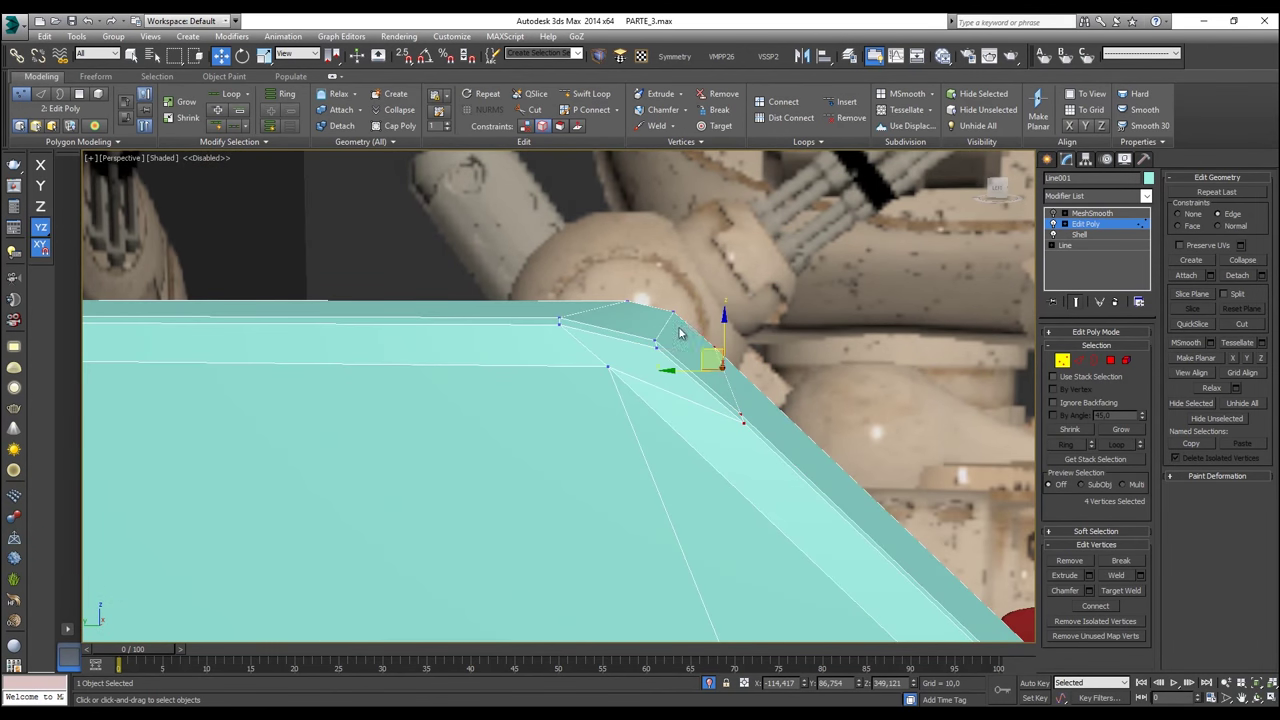
Step: Select the four horizontal-side vertices of the bend across both faces and adjust them along their edges
key(alt+x)
drag(633, 290, 521, 312)
key(alt+x)
scroll(542, 330, down, 4)
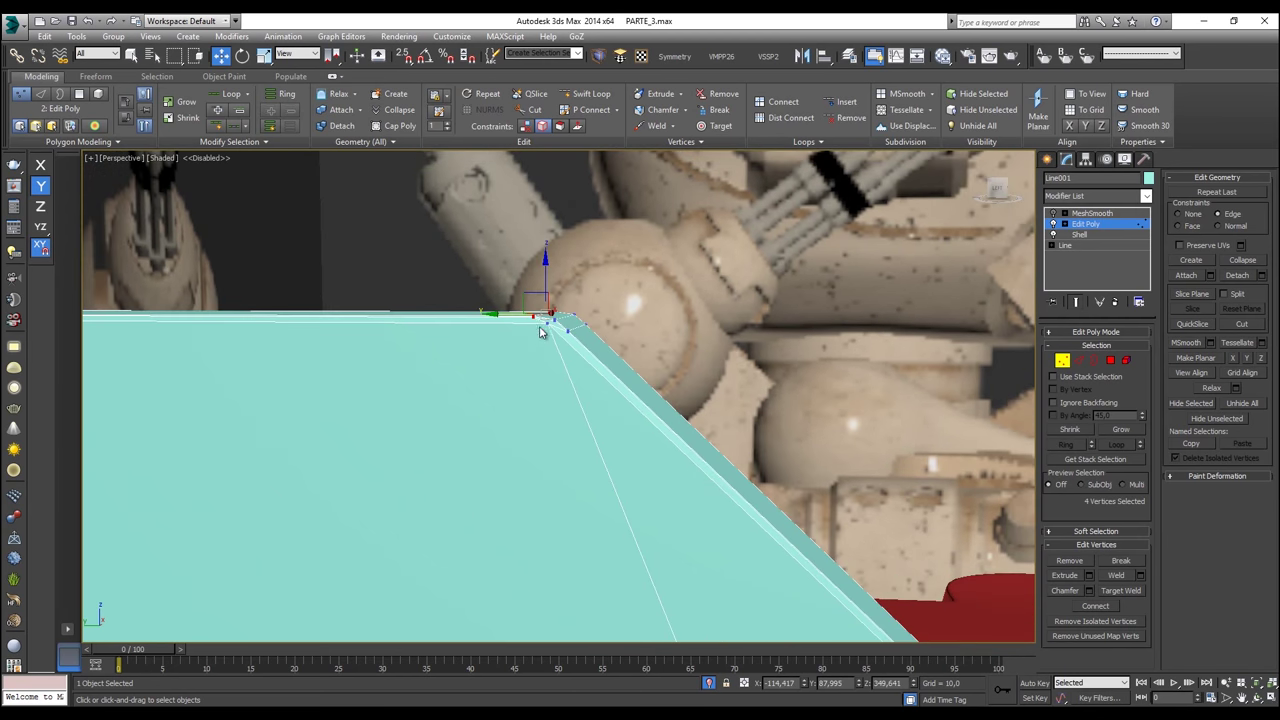
Step: At the fin's opposite pointed corner, select the four horizontal-side vertices across both faces and slide them along the edges away from the tip
middle_drag(528, 342, 952, 331)
drag(432, 283, 307, 366)
scroll(320, 350, up, 3)
alt+middle_drag(320, 320, 539, 348)
scroll(590, 352, up, 2)
drag(568, 410, 534, 394)
key(alt+x)
alt+middle_drag(534, 406, 534, 423)
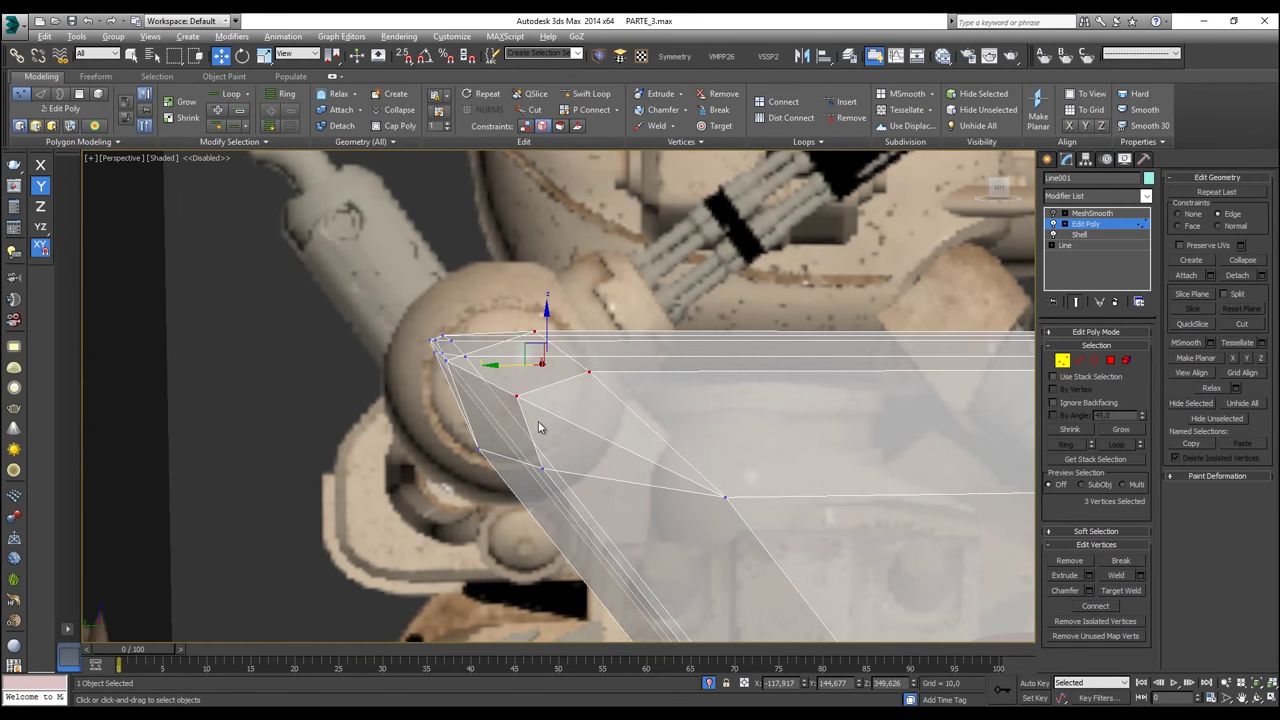
alt+drag(521, 412, 480, 382)
alt+middle_drag(480, 382, 482, 386)
middle_drag(474, 300, 527, 350)
scroll(524, 348, up, 2)
ctrl+drag(519, 344, 482, 371)
alt+middle_drag(483, 377, 455, 377)
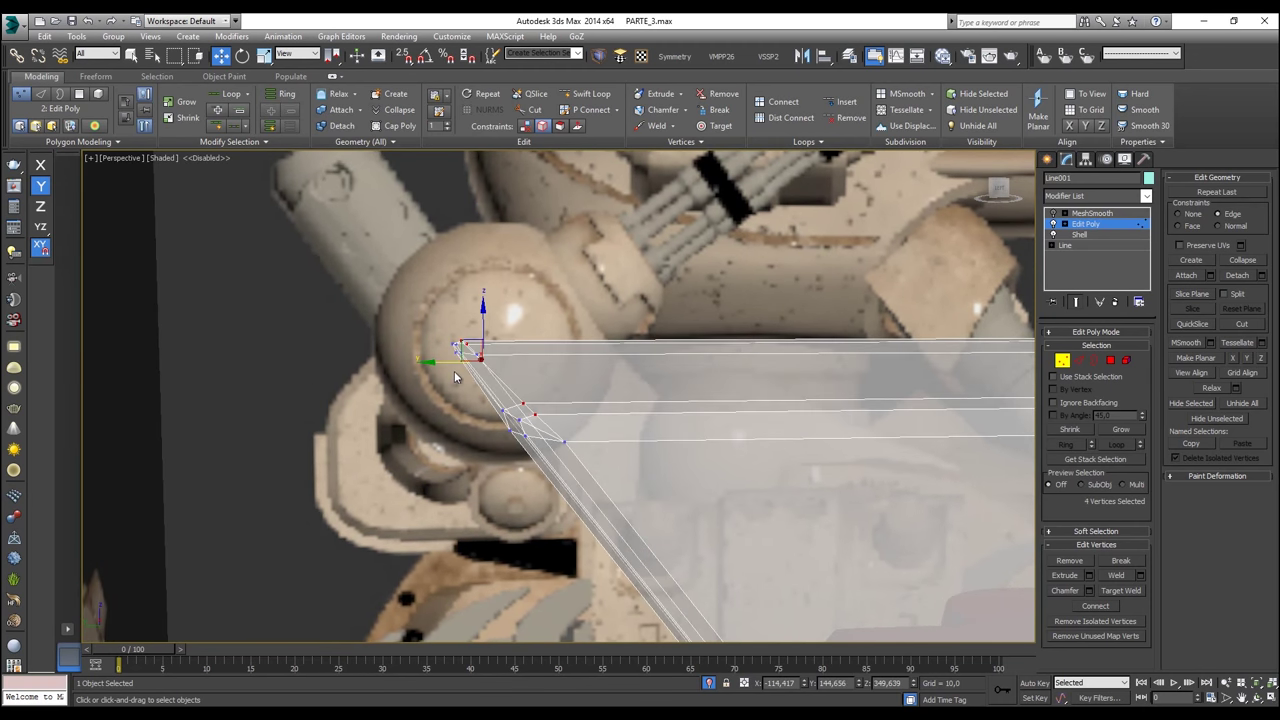
drag(451, 366, 497, 367)
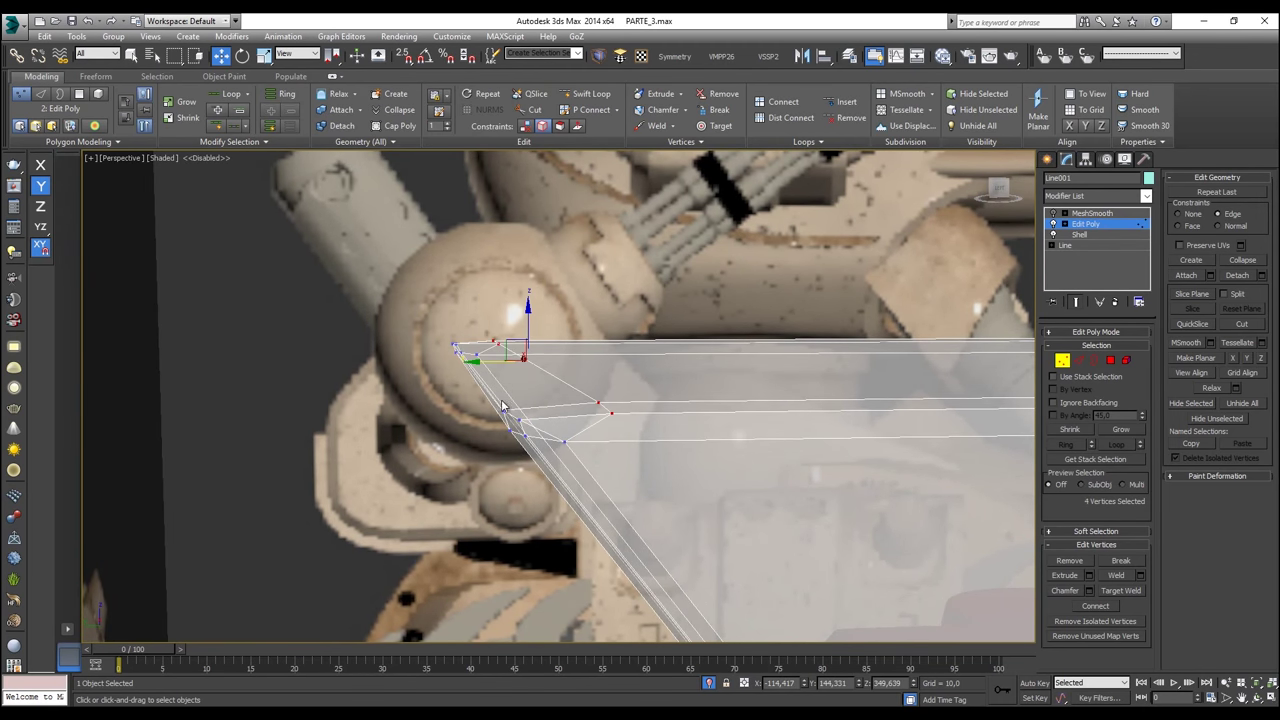
Step: Select the pointed corner's four sloping-side vertices on both faces and slide them down the slope
alt+middle_drag(507, 408, 507, 400)
scroll(528, 400, up, 1)
click(541, 415)
scroll(536, 412, down, 1)
drag(537, 409, 519, 411)
click(520, 411)
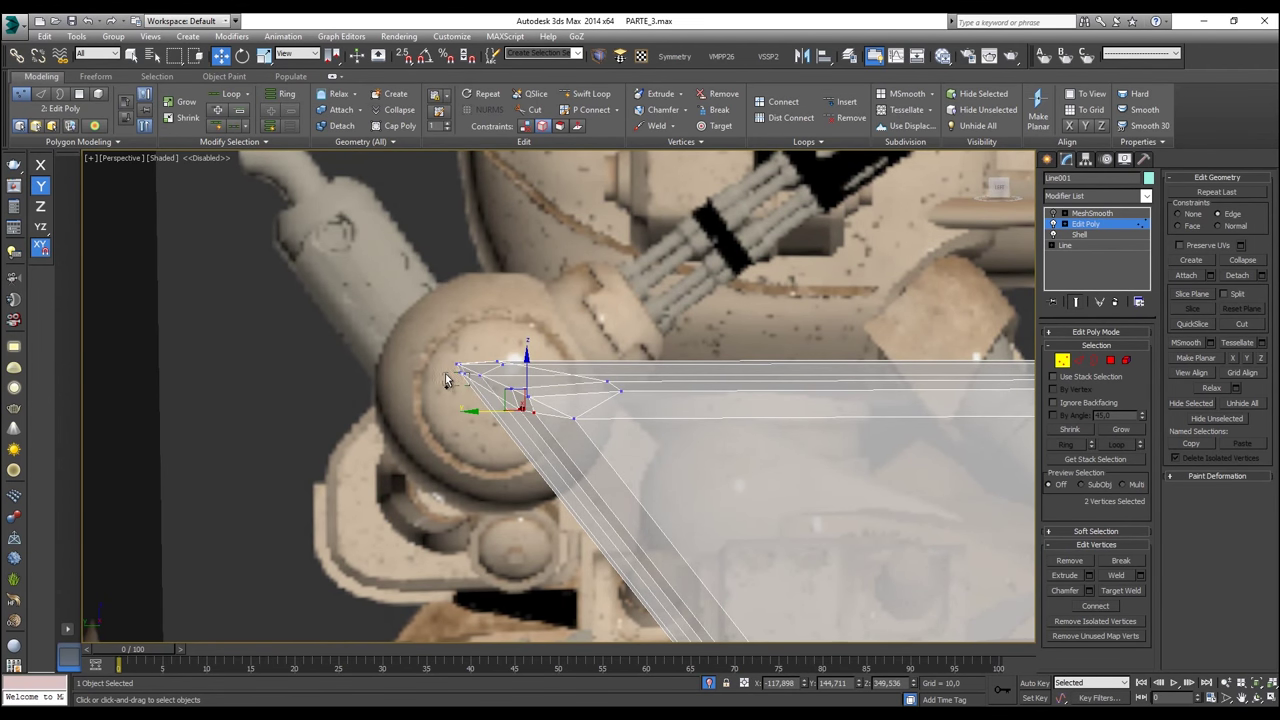
ctrl+click(489, 387)
drag(491, 349, 567, 413)
ctrl+click(480, 376)
alt+middle_drag(490, 396, 515, 397)
key(ctrl+z)
key(ctrl+z)
key(ctrl+z)
ctrl+click(371, 384)
ctrl+click(389, 388)
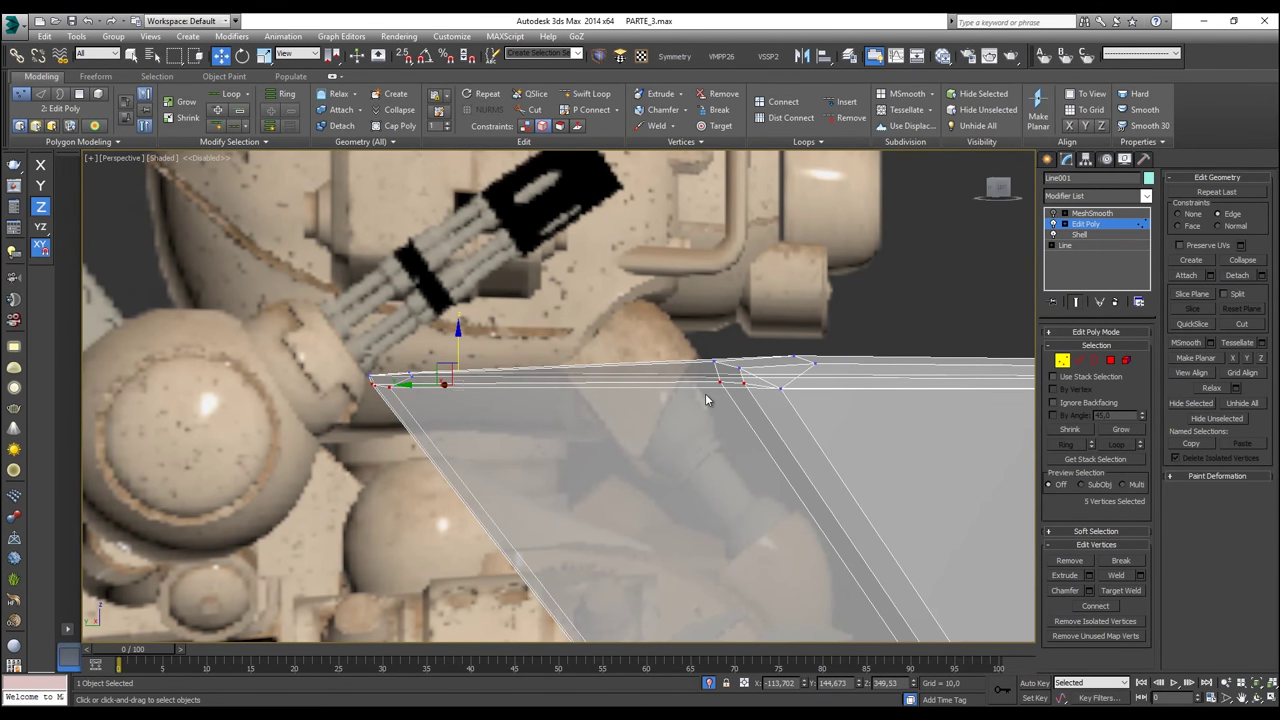
alt+click(383, 387)
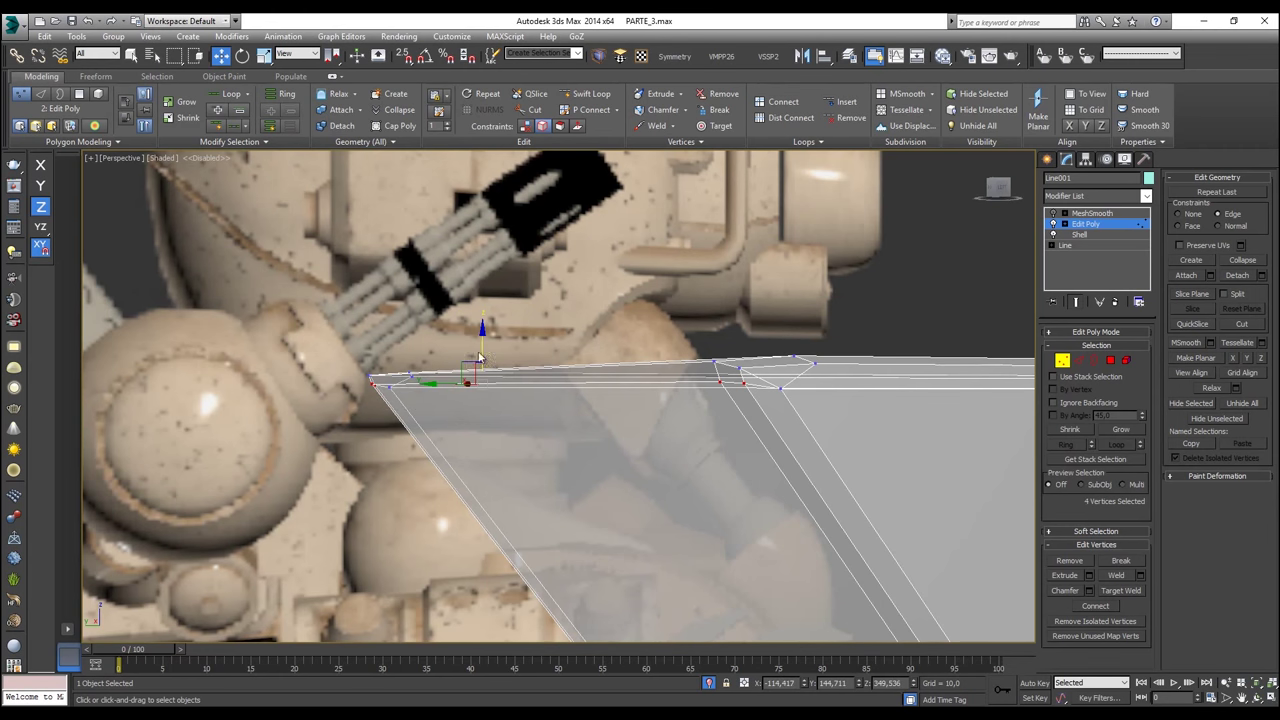
drag(479, 352, 505, 381)
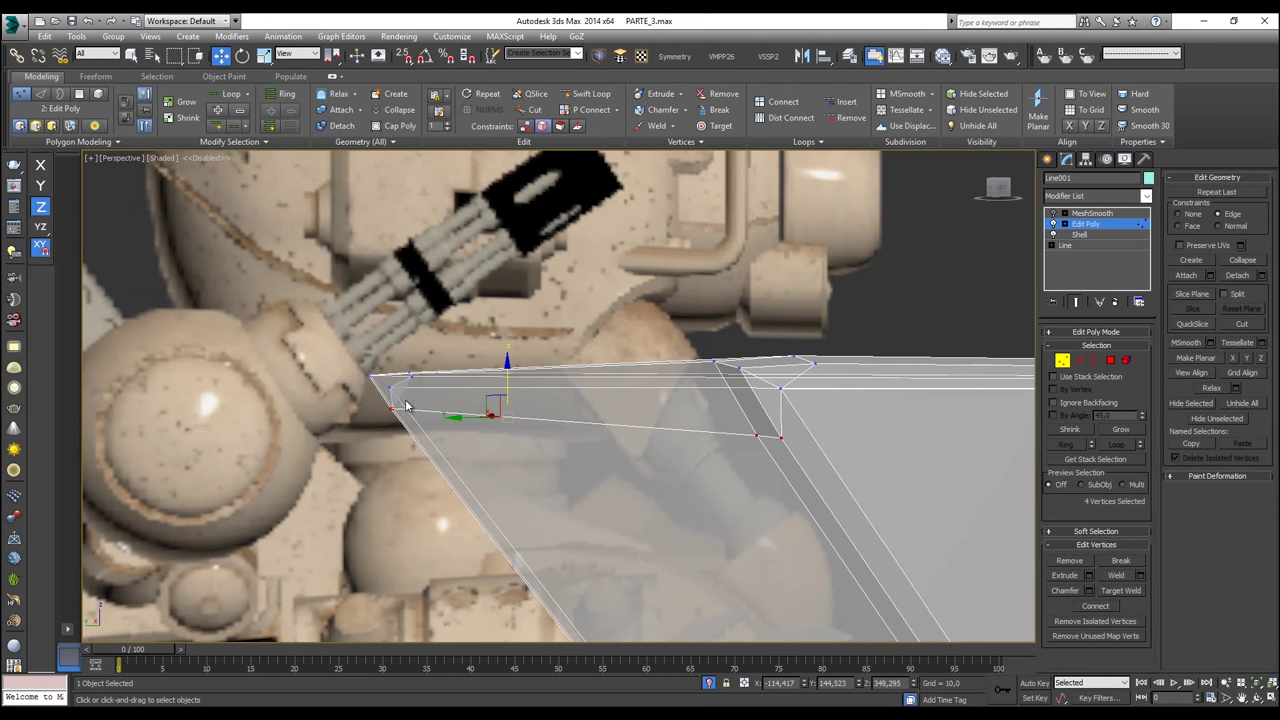
Step: Select the pointed corner's inner vertex on both faces and slide the pair slightly along its edges
drag(383, 388, 380, 383)
ctrl+drag(795, 402, 764, 387)
alt+middle_drag(765, 393, 705, 396)
drag(475, 392, 532, 355)
alt+middle_drag(640, 380, 569, 376)
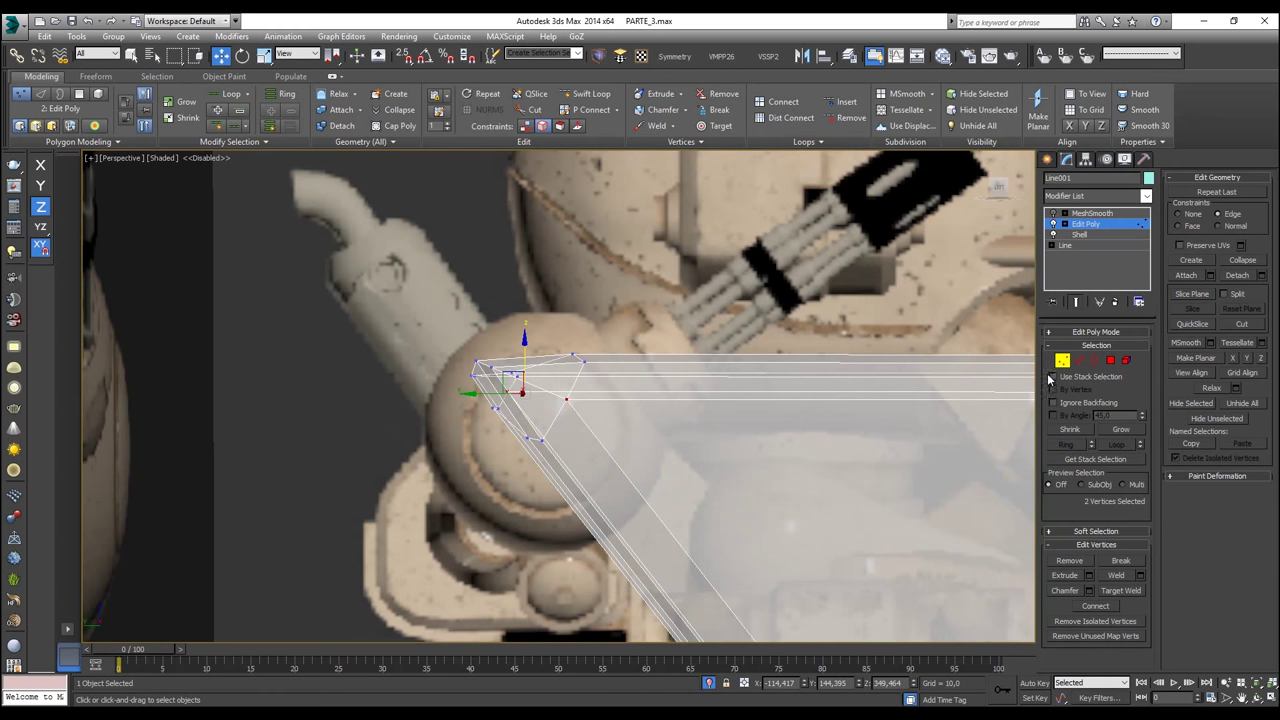
Step: Turn off the edge constraint and move the four middle vertices at the pointed corner's tip inward to blunt it
click(526, 126)
drag(510, 398, 500, 388)
alt+middle_drag(500, 388, 438, 348)
drag(501, 392, 502, 392)
alt+middle_drag(502, 392, 513, 391)
key(alt+x)
drag(471, 354, 503, 373)
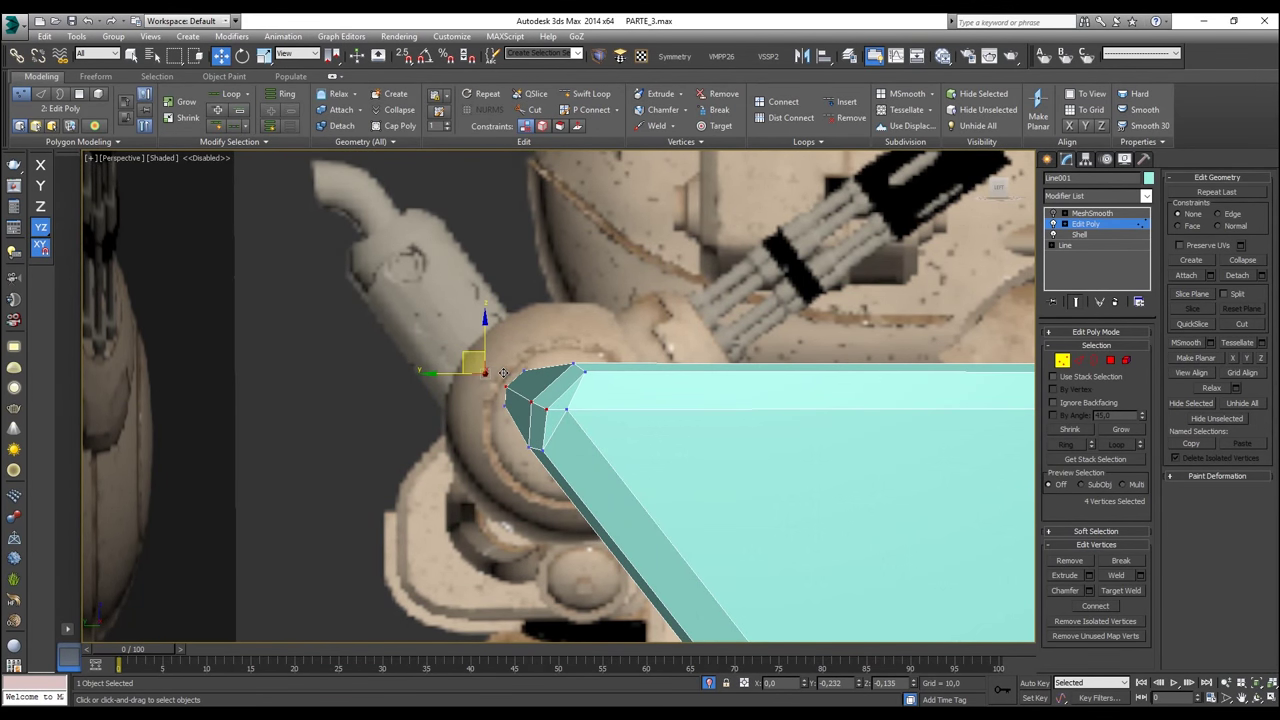
Step: Leave vertex editing and turn on the fin's MeshSmooth modifier to show the smoothed shape
click(1068, 216)
click(1053, 214)
alt+middle_drag(626, 265, 750, 214)
click(653, 273)
scroll(700, 300, down, 3)
scroll(651, 305, up, 1)
click(602, 399)
Step: Mirror the fin on the X axis as an instance and move the copy inward along X, parallel to the original
key(t)
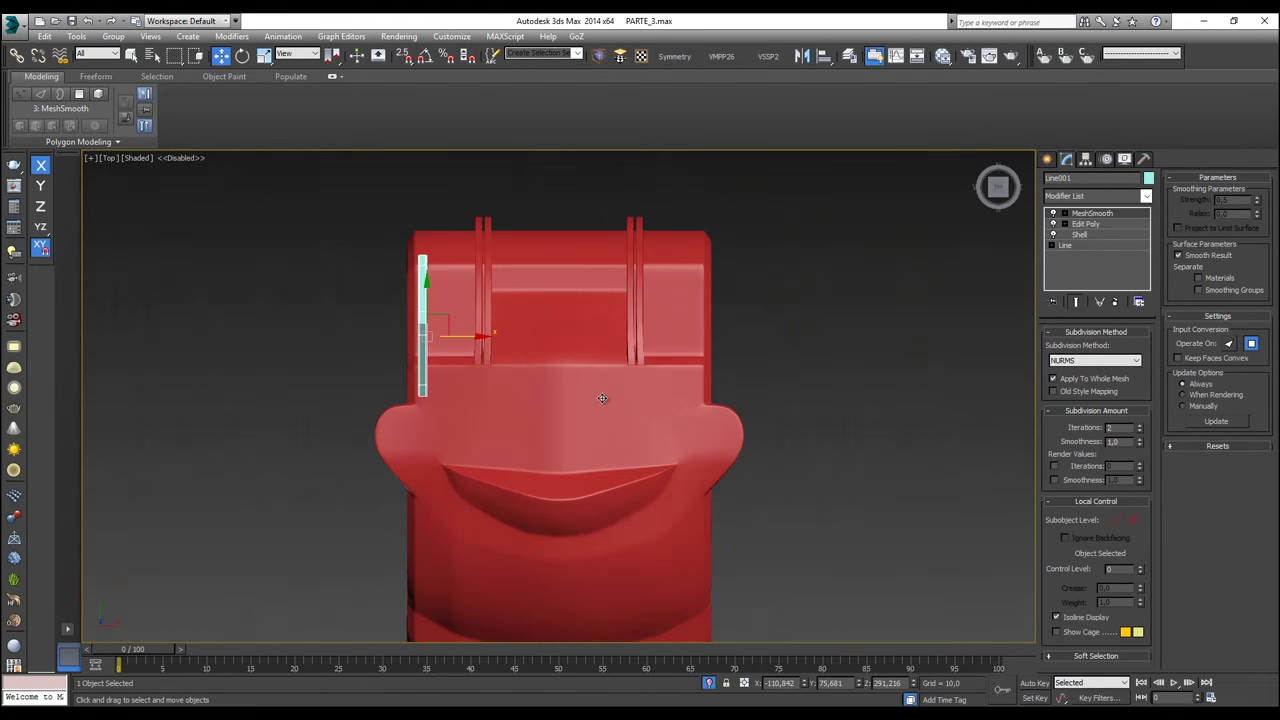
key(z)
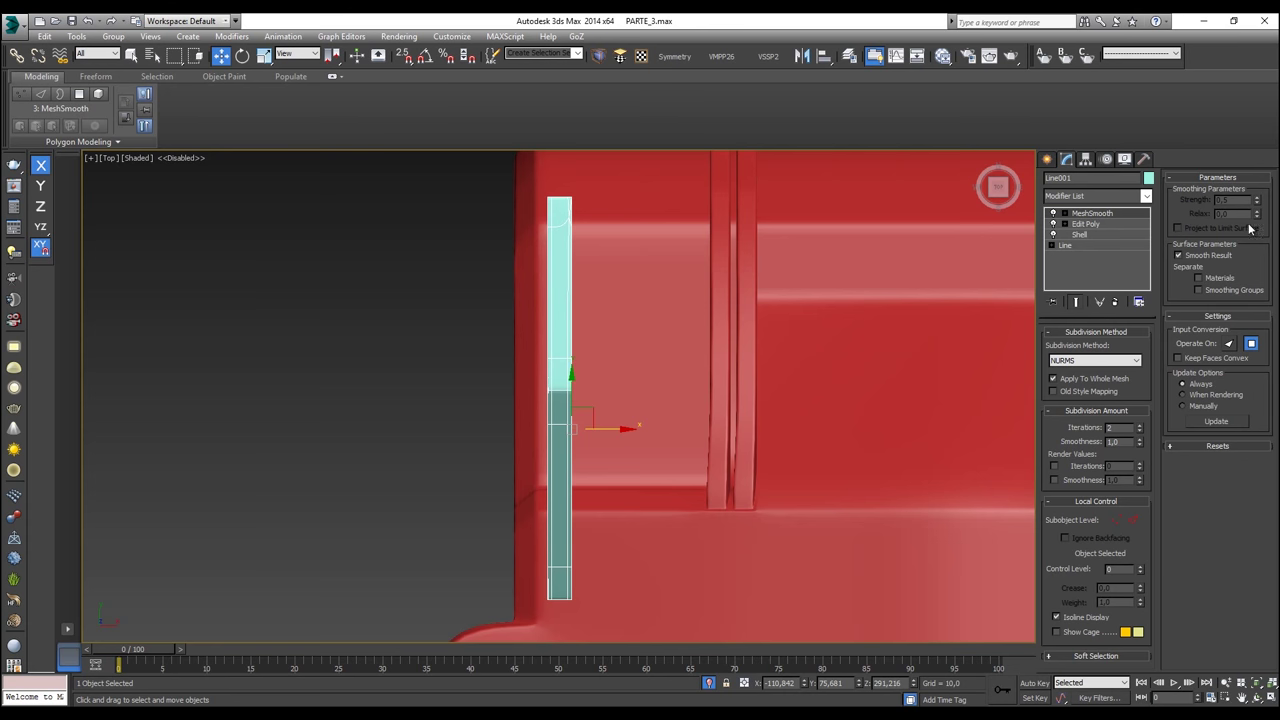
key(p)
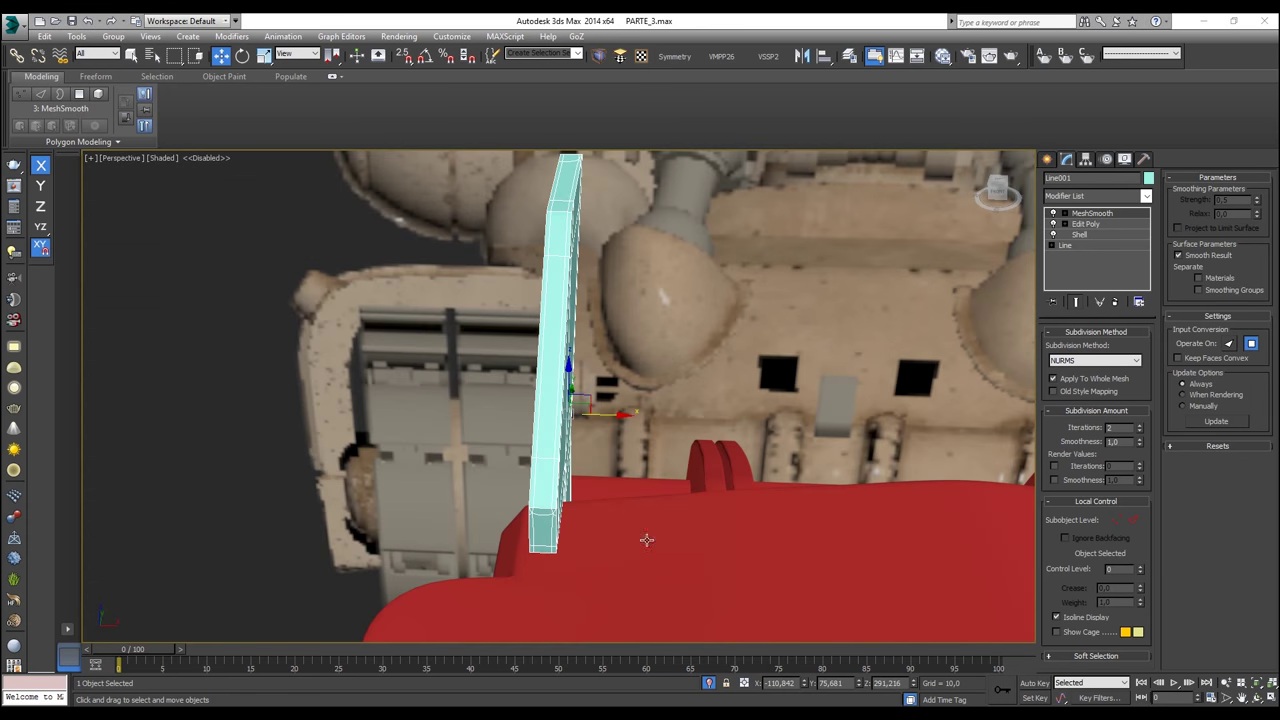
click(804, 56)
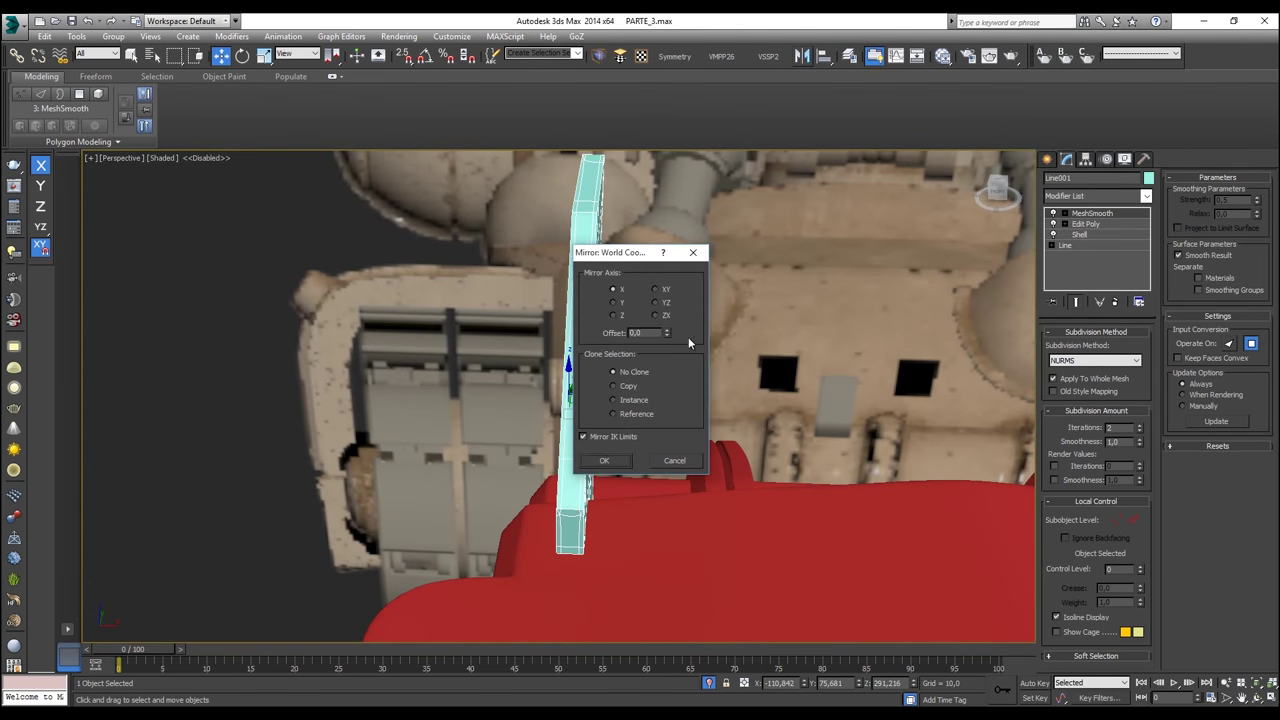
drag(612, 253, 764, 246)
click(790, 396)
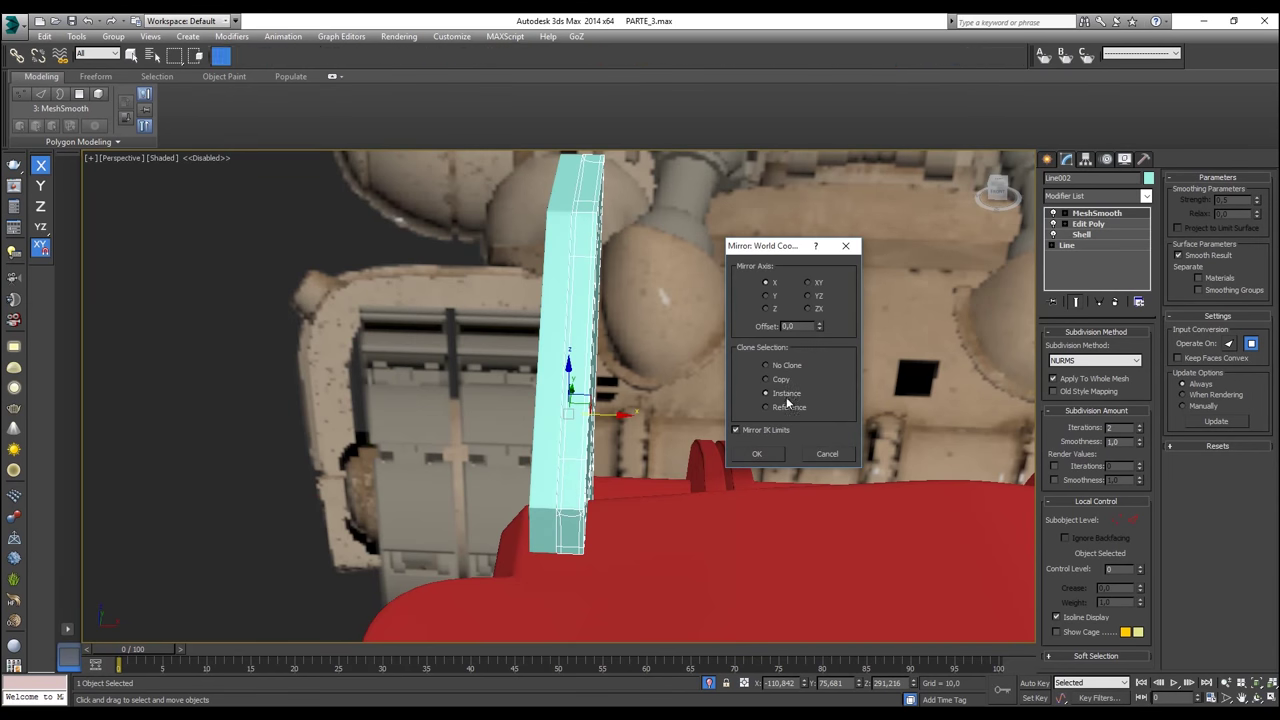
click(760, 454)
drag(600, 413, 718, 417)
alt+middle_drag(718, 417, 518, 372)
ctrl+click(553, 367)
click(402, 431)
scroll(600, 414, up, 2)
scroll(528, 388, up, 2)
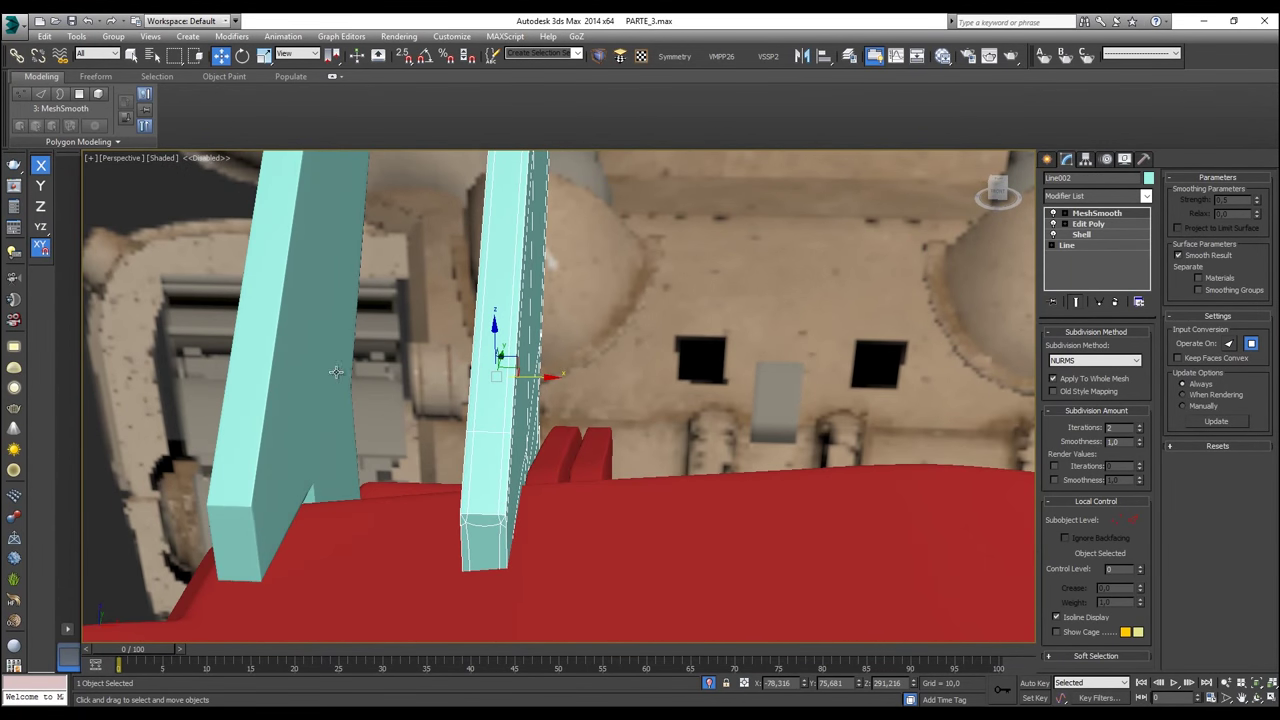
ctrl+click(338, 367)
scroll(359, 377, down, 3)
mouse_move(401, 365)
shift+mouse_down()
mouse_move(873, 365)
mouse_move(845, 365)
shift+mouse_up()
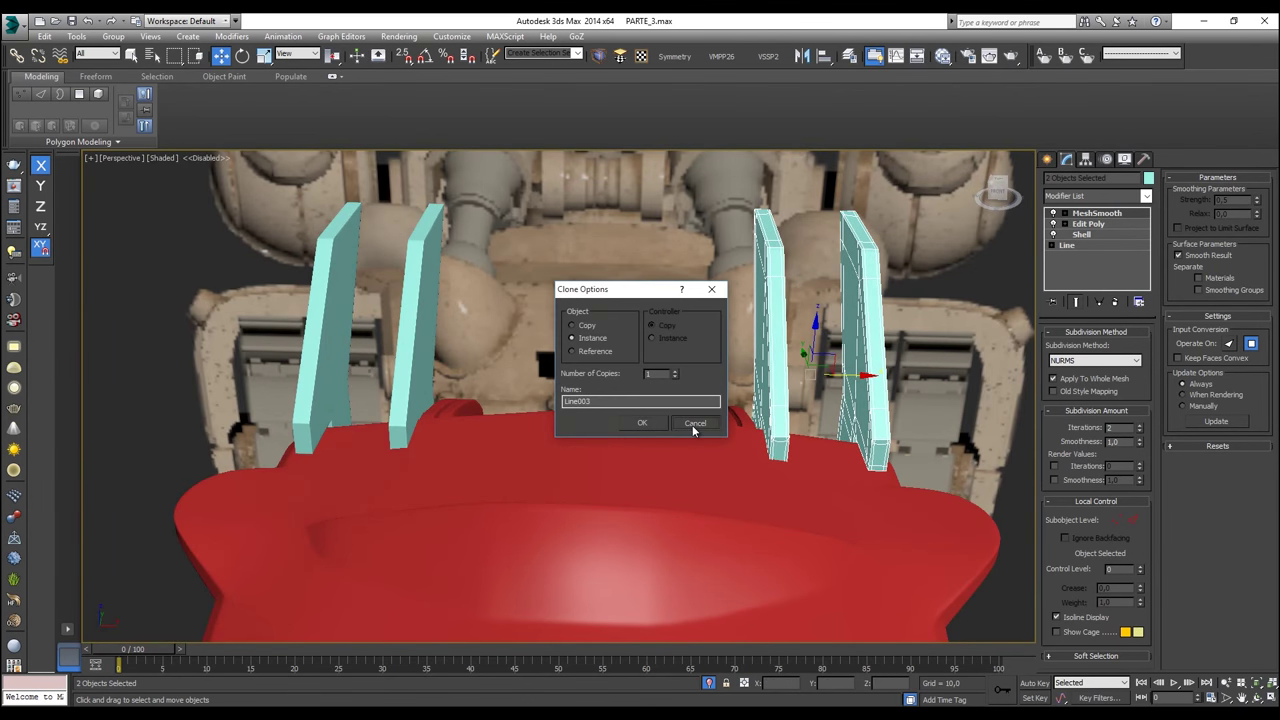
click(692, 425)
Step: Draw a plane about 111 by 114 units in the left view over the curved arm bracket behind the fin
alt+middle_drag(692, 425, 766, 421)
middle_drag(314, 414, 403, 465)
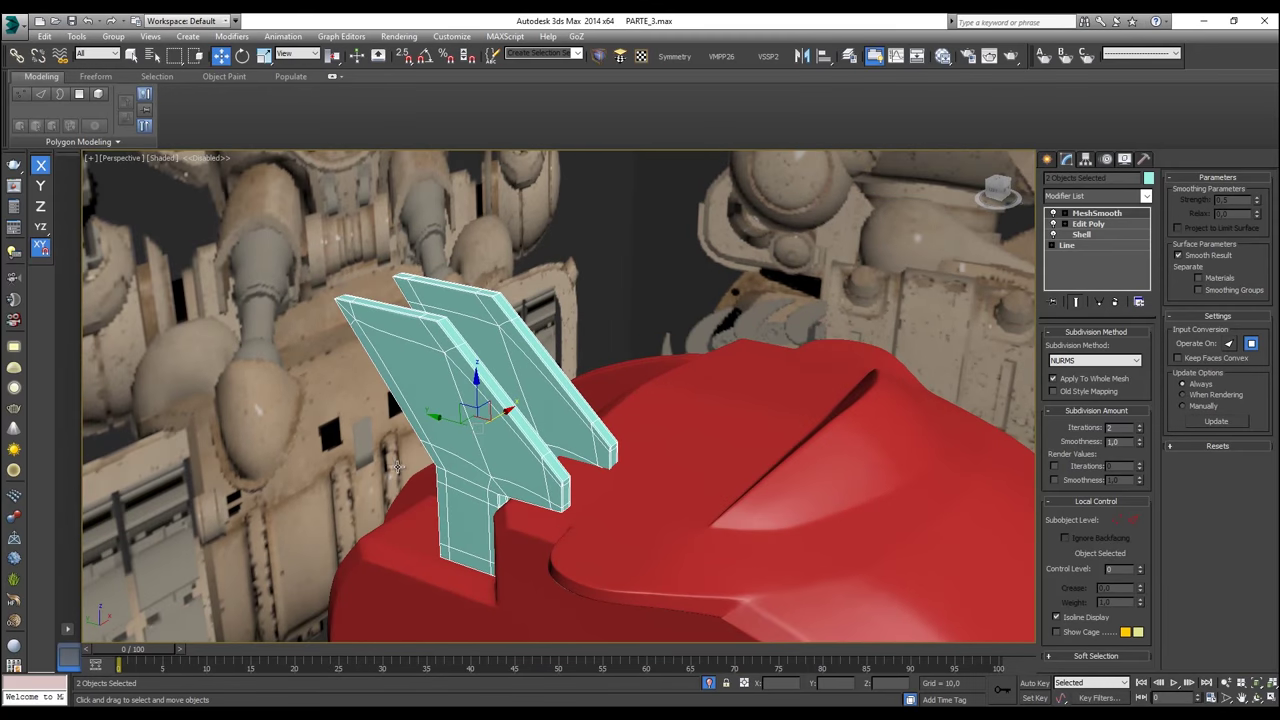
scroll(403, 465, down, 4)
scroll(403, 425, up, 2)
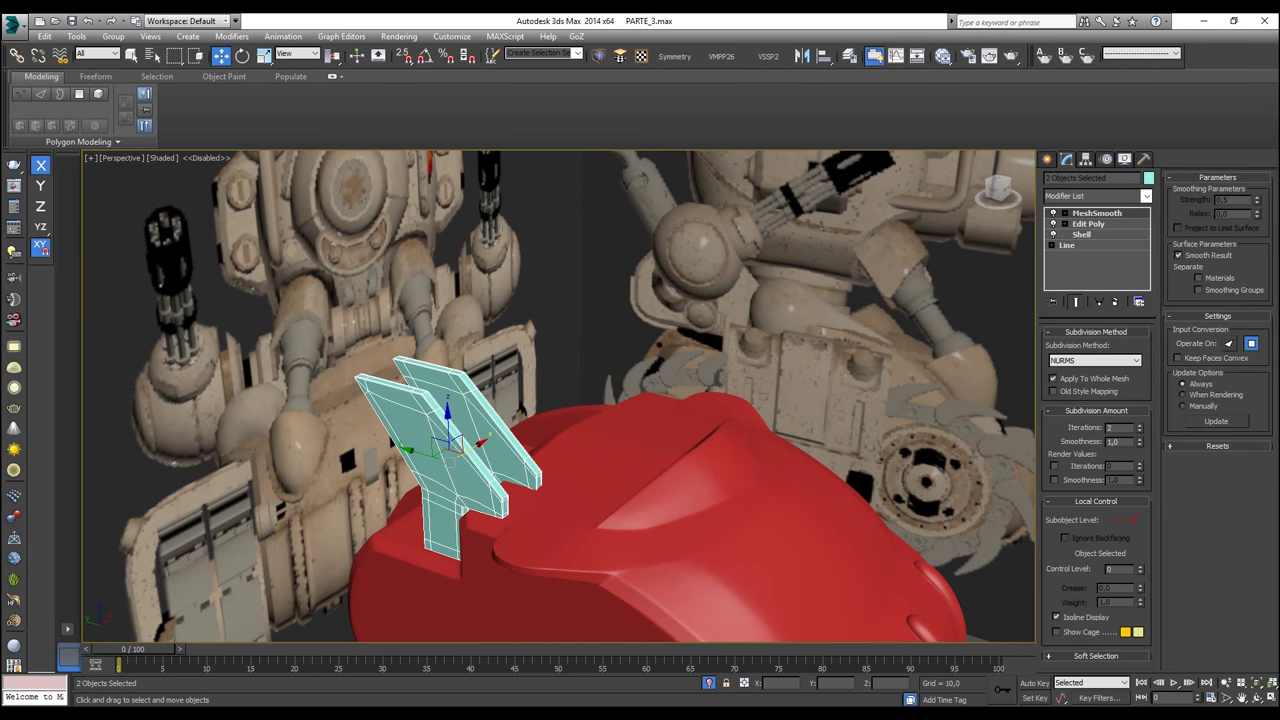
key(l)
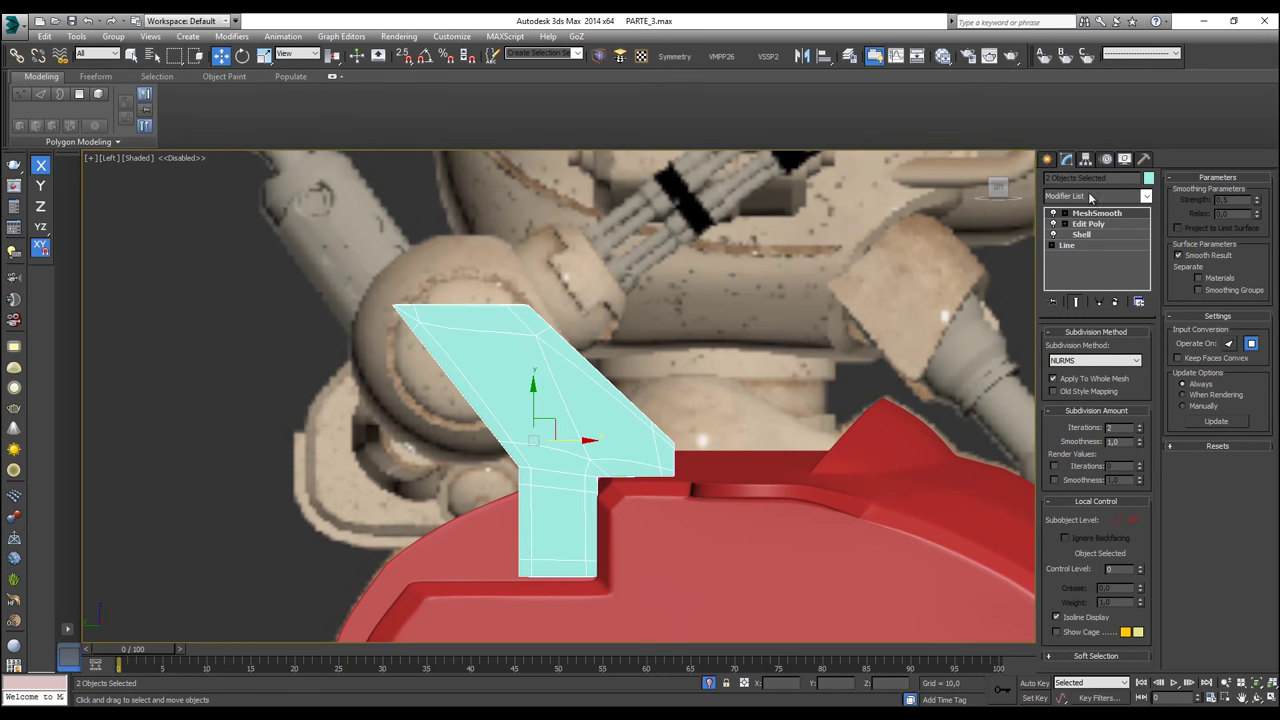
click(1048, 159)
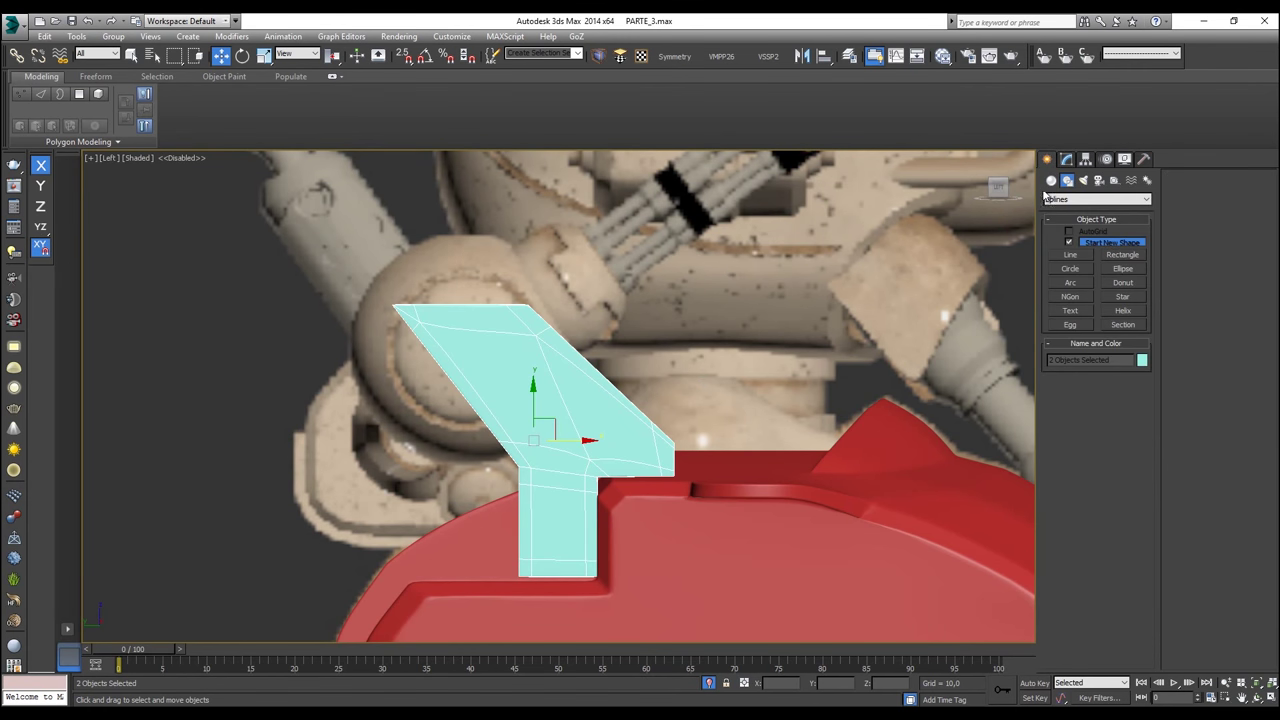
click(1051, 180)
click(1114, 300)
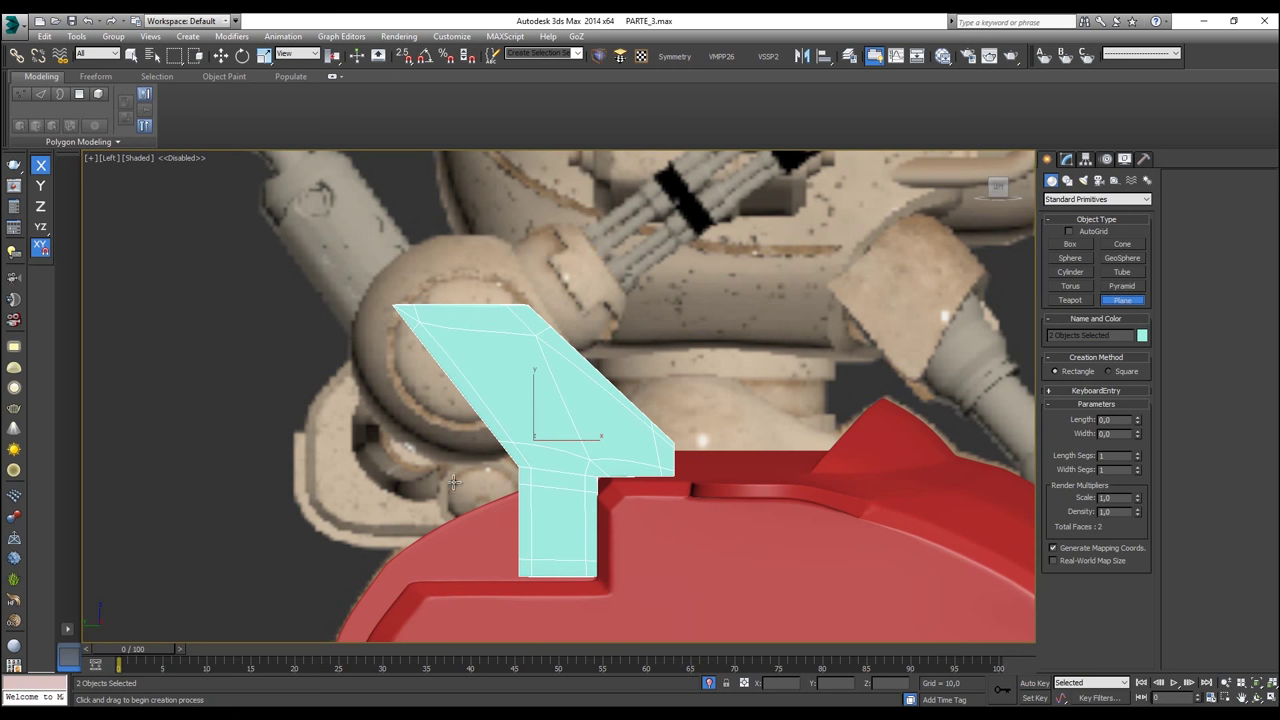
drag(297, 534, 567, 273)
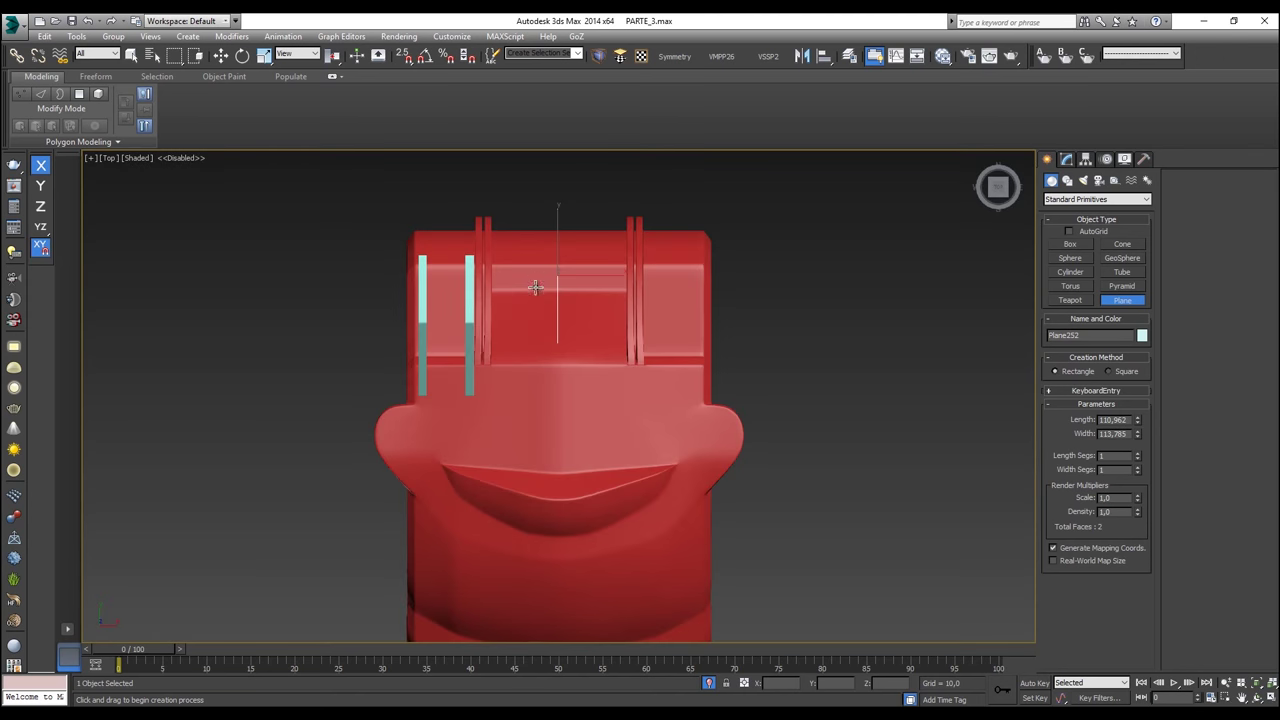
Step: Move the new plane along X until it sits midway between the two fins
key(t)
key(w)
drag(600, 276, 491, 275)
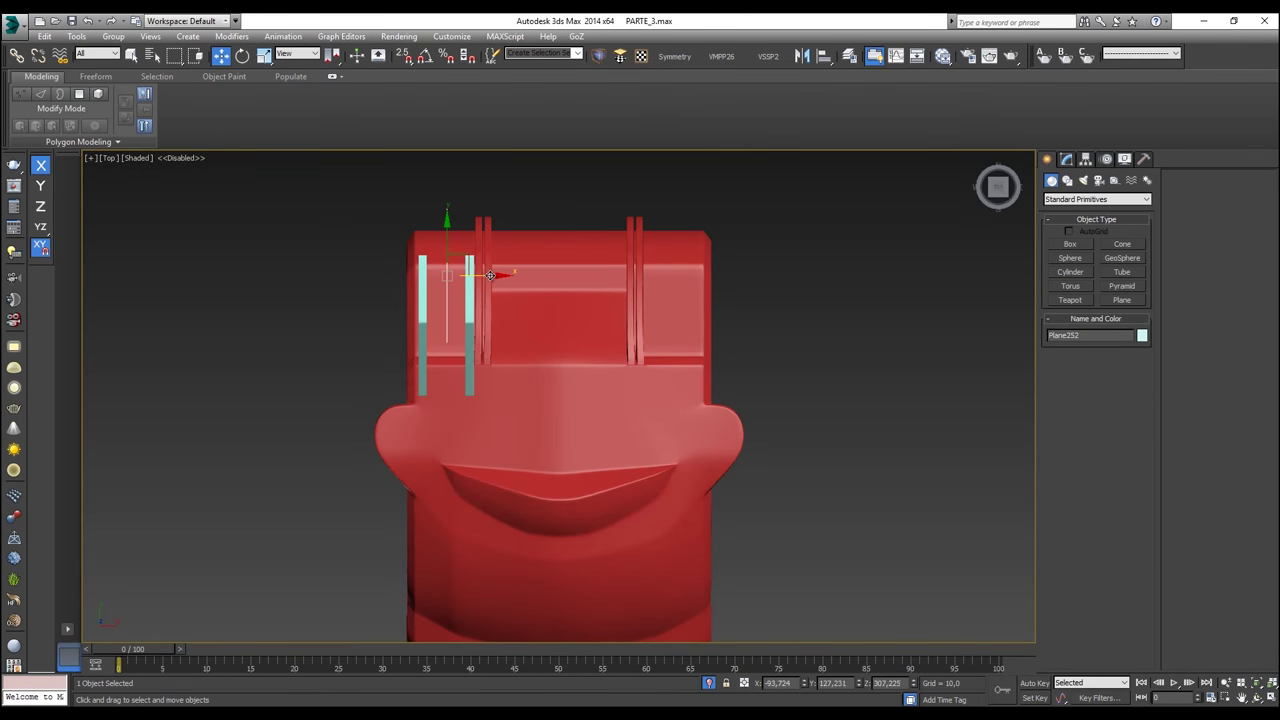
key(f)
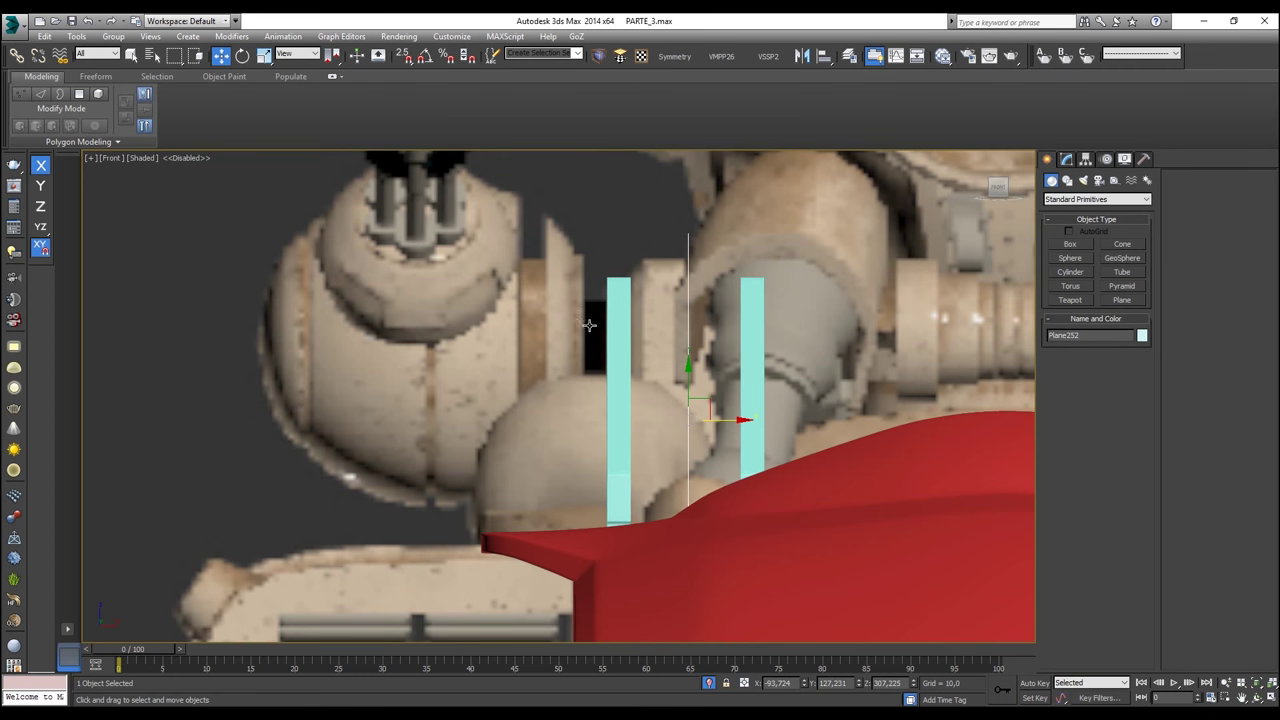
key(l)
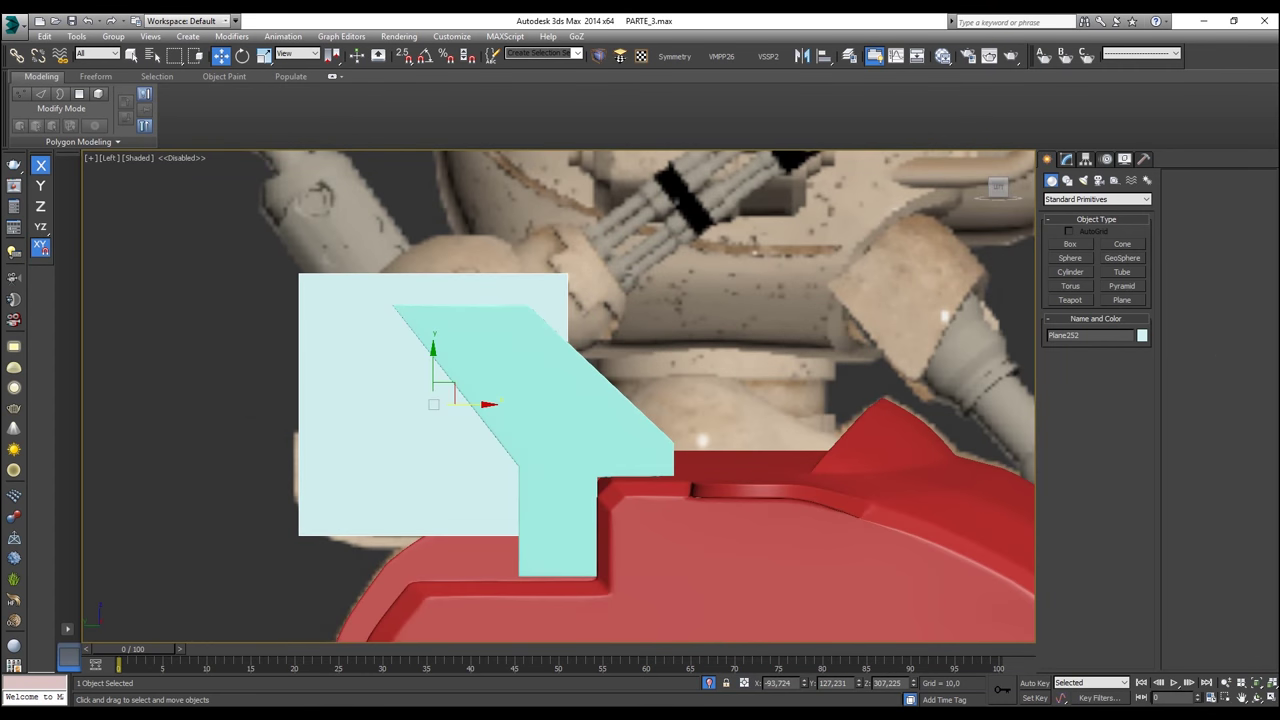
Step: Convert the plane to an Editable Poly
key(m)
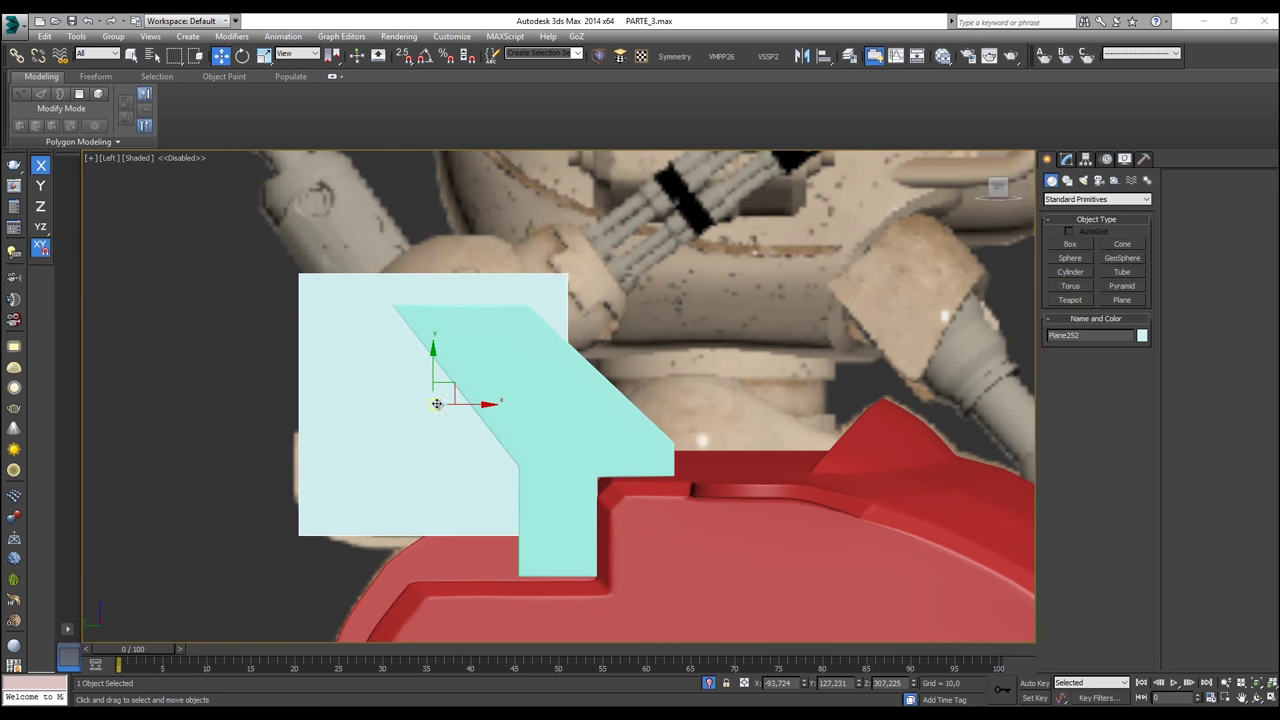
right_click(444, 373)
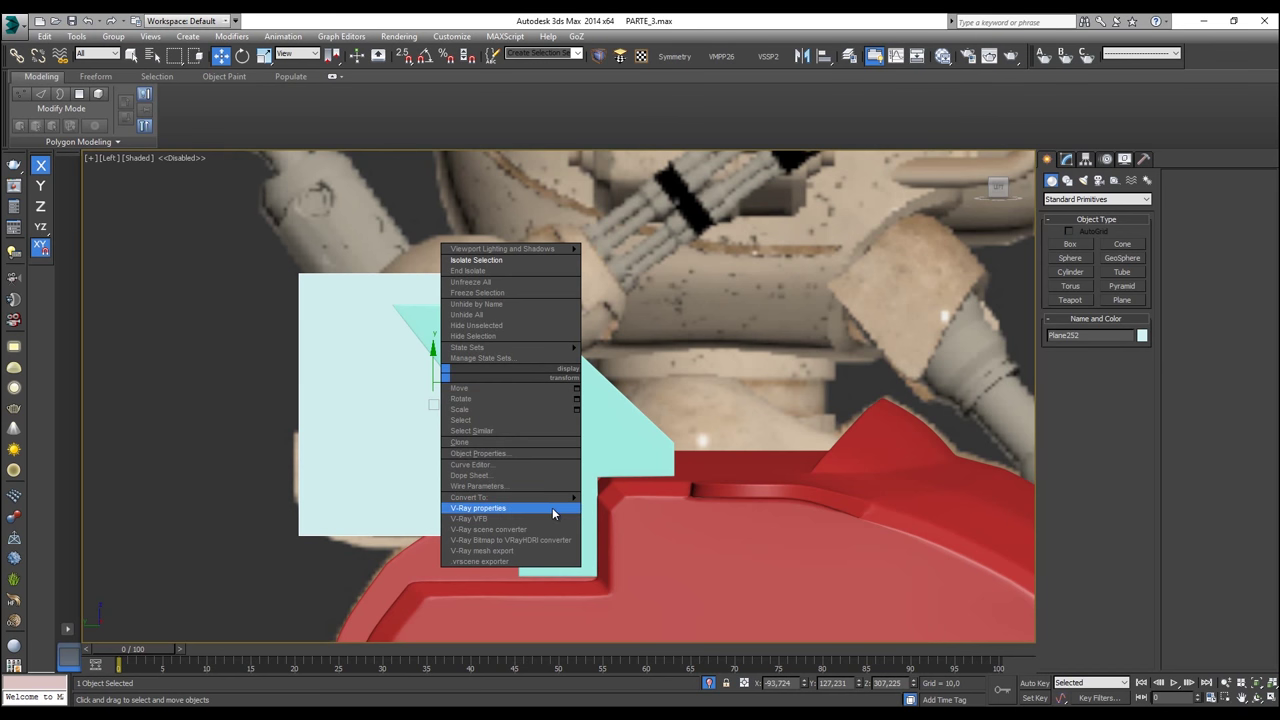
mouse_move(566, 498)
click(640, 508)
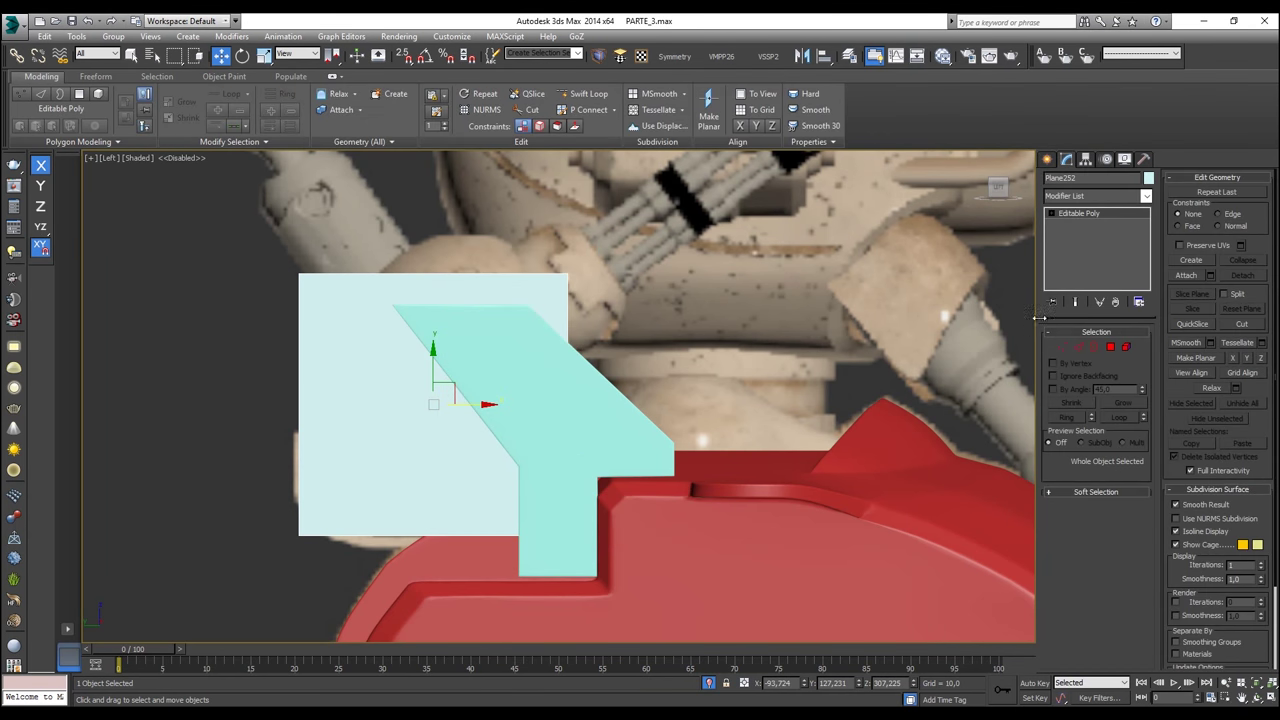
Step: Move the plane's two lower vertices down to the lower edge of the reference bracket
click(1067, 348)
drag(191, 471, 590, 573)
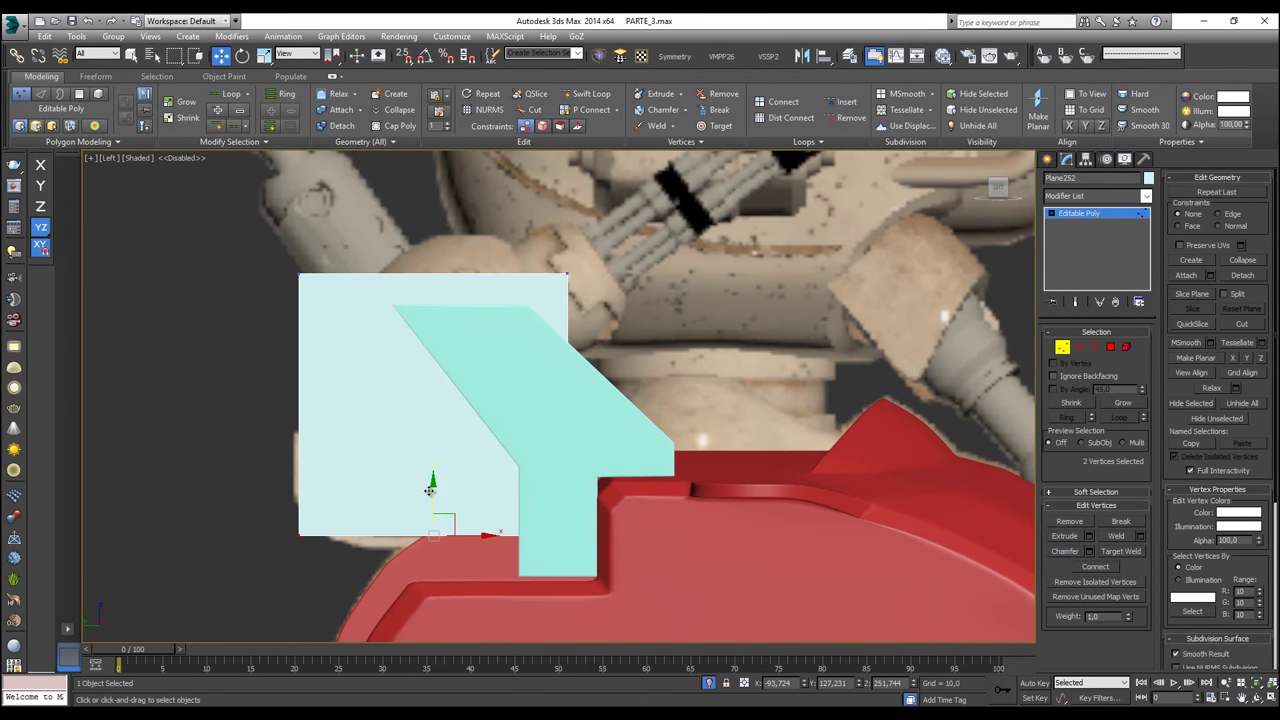
drag(430, 493, 434, 507)
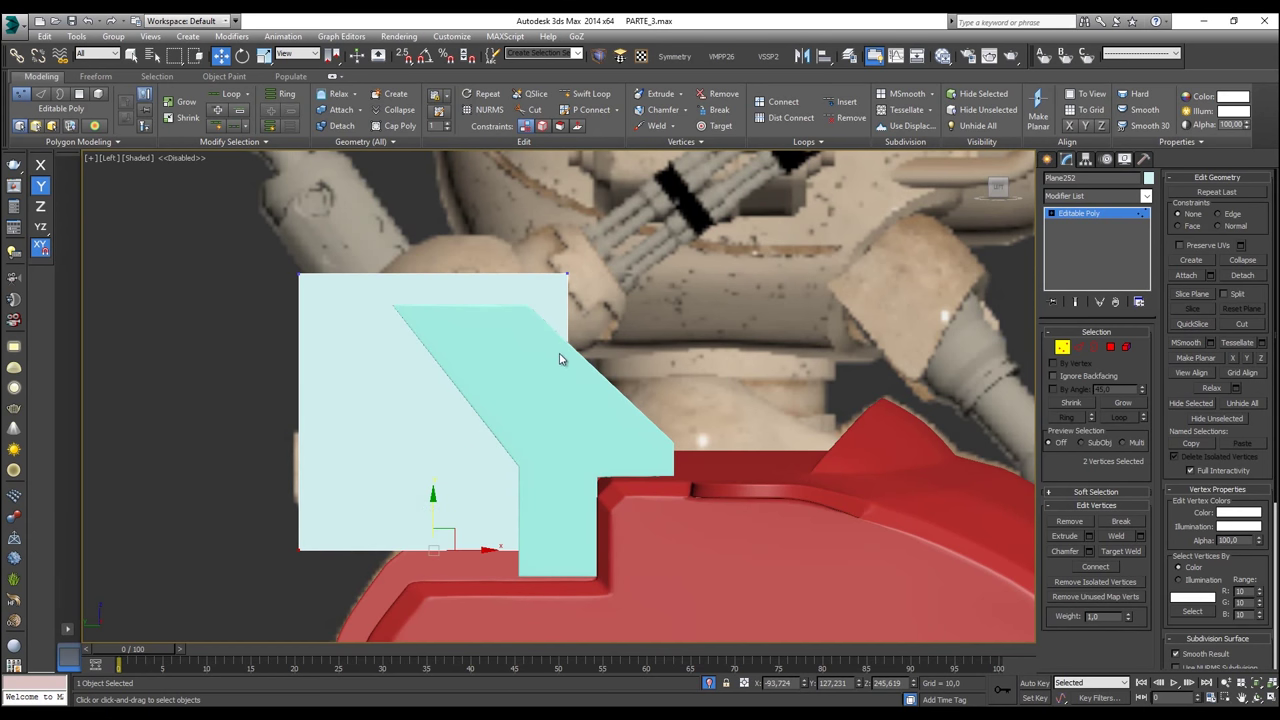
Step: Lower the plane's upper vertex on the outer side, make the plane see-through, and shift its outer edge slightly inward to match the reference
click(298, 273)
drag(299, 242, 311, 360)
key(alt+x)
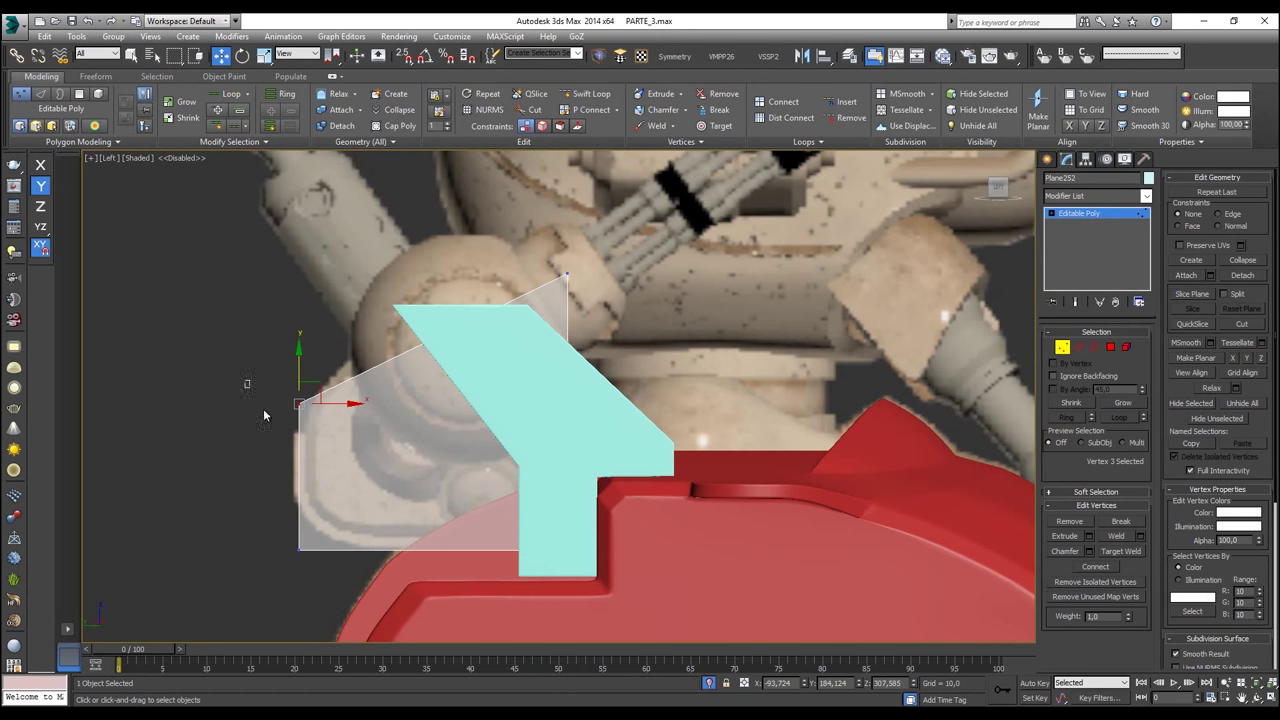
drag(340, 592, 340, 590)
key(F5)
drag(330, 477, 335, 477)
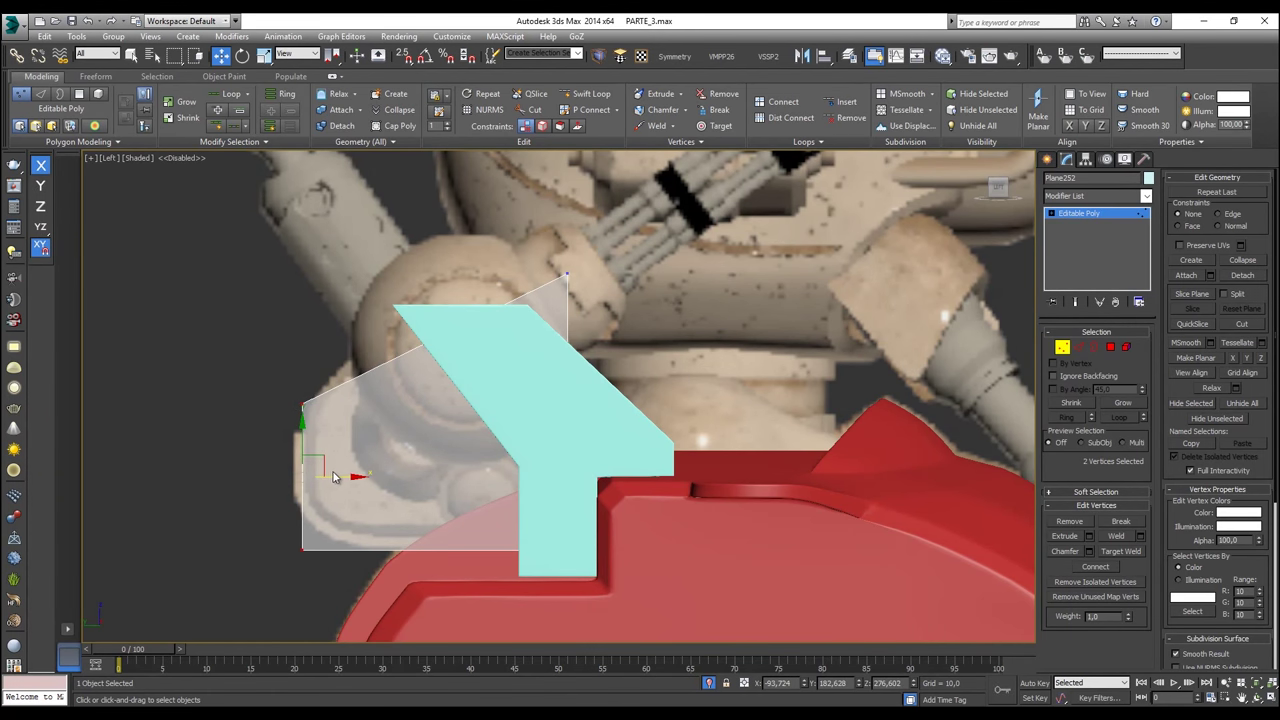
Step: Level the plane's remaining upper vertex with the lowered one using vertex snapping along the vertical axis
click(567, 272)
key(F6)
drag(566, 242, 565, 227)
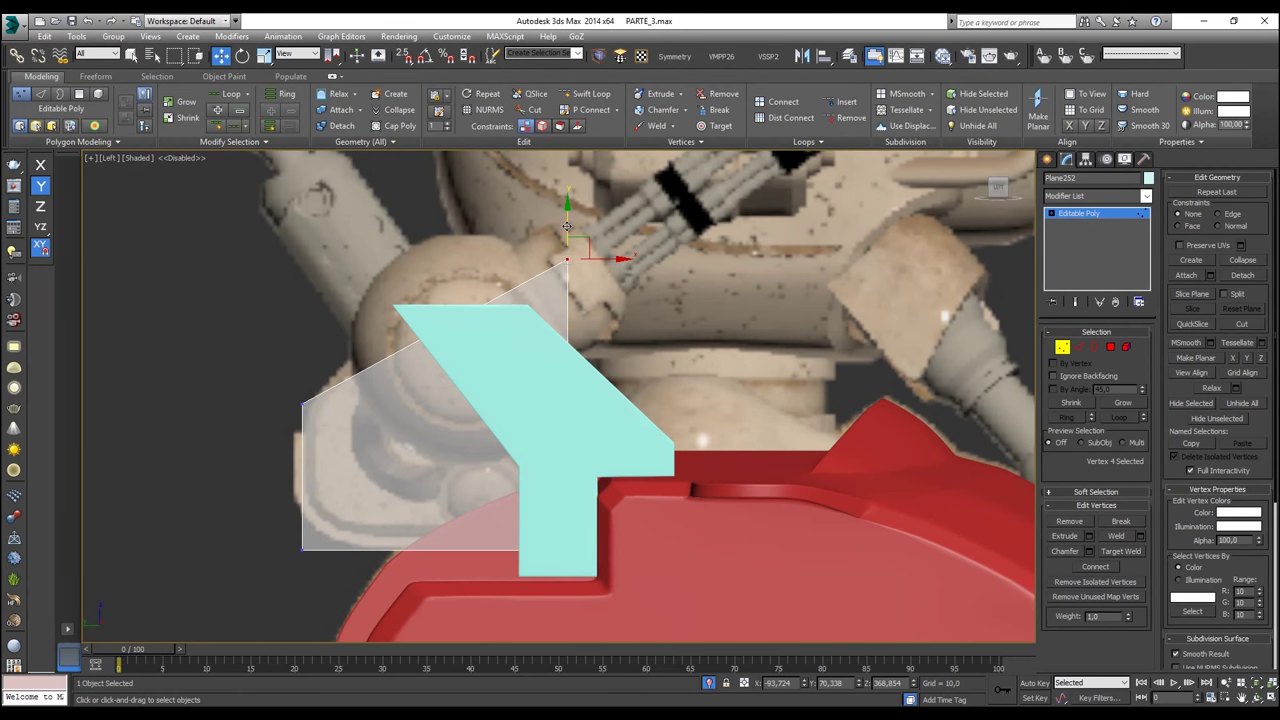
key(s)
drag(540, 244, 307, 394)
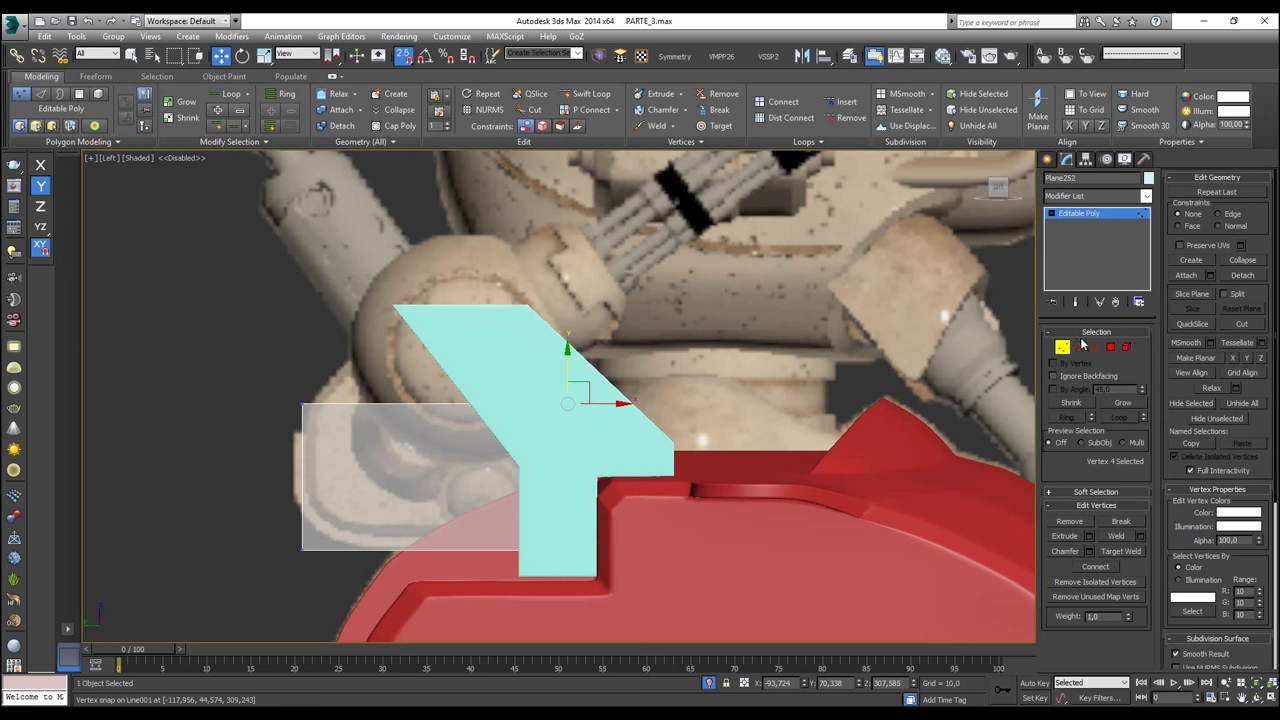
Step: Extend the plane upward with a second polygon by copying its upper edge, with snapping off, to the top of the reference shape
click(1080, 347)
click(385, 405)
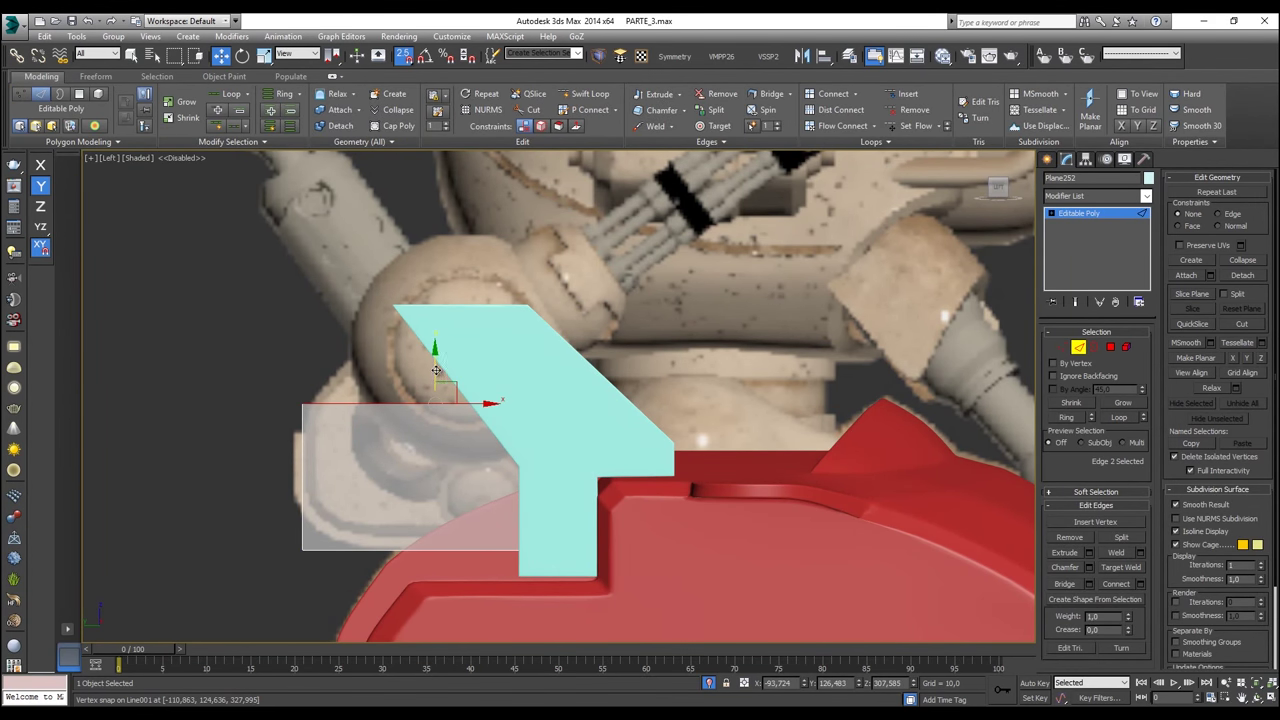
key(s)
shift+drag(435, 372, 406, 221)
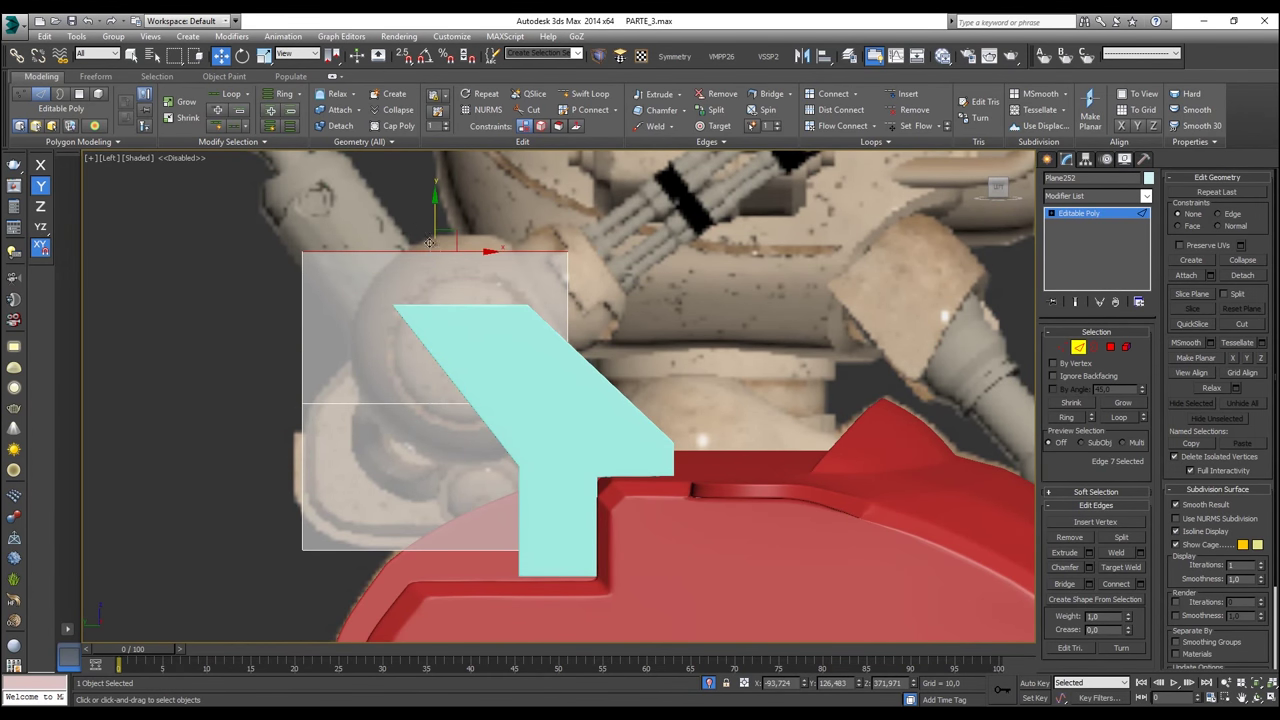
Step: Move the plane's upper outer vertex horizontally inward to form the slanted outer side of the bracket
click(1063, 346)
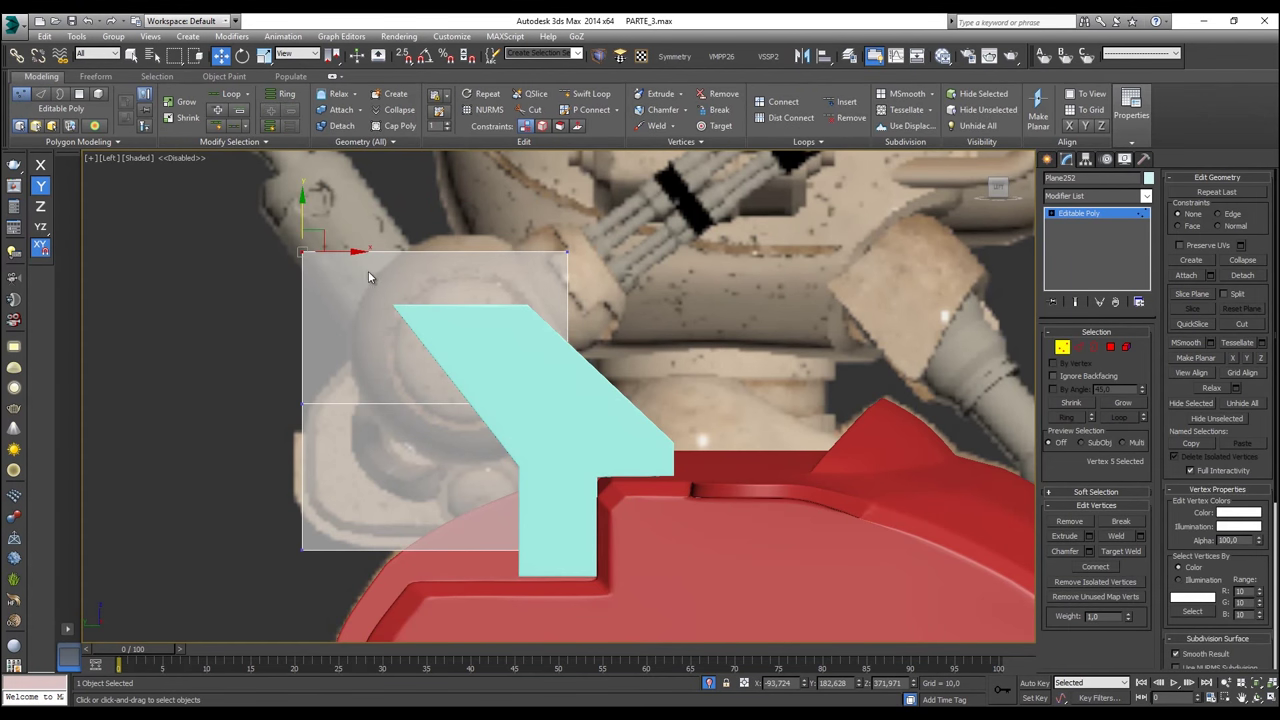
key(F5)
drag(341, 250, 500, 257)
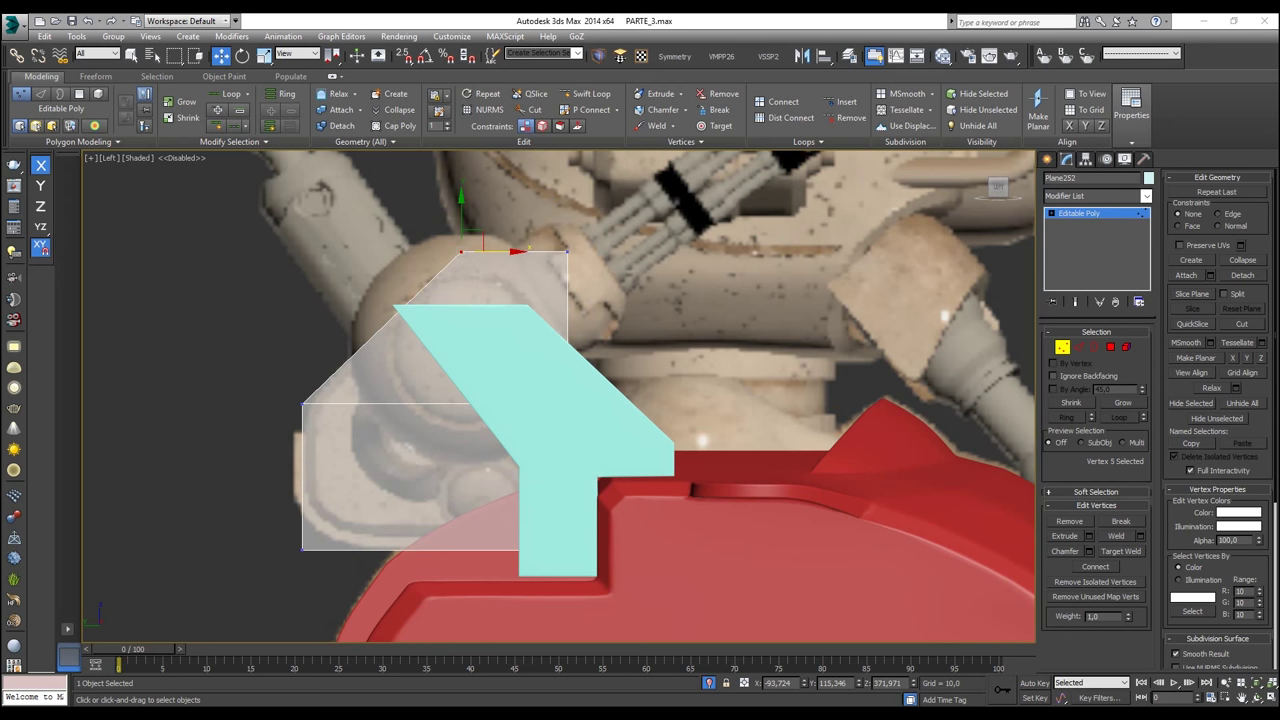
Step: Shift the three vertices on the plane's inner side slightly toward the body along Y in the top view
alt+middle_drag(624, 363, 556, 457)
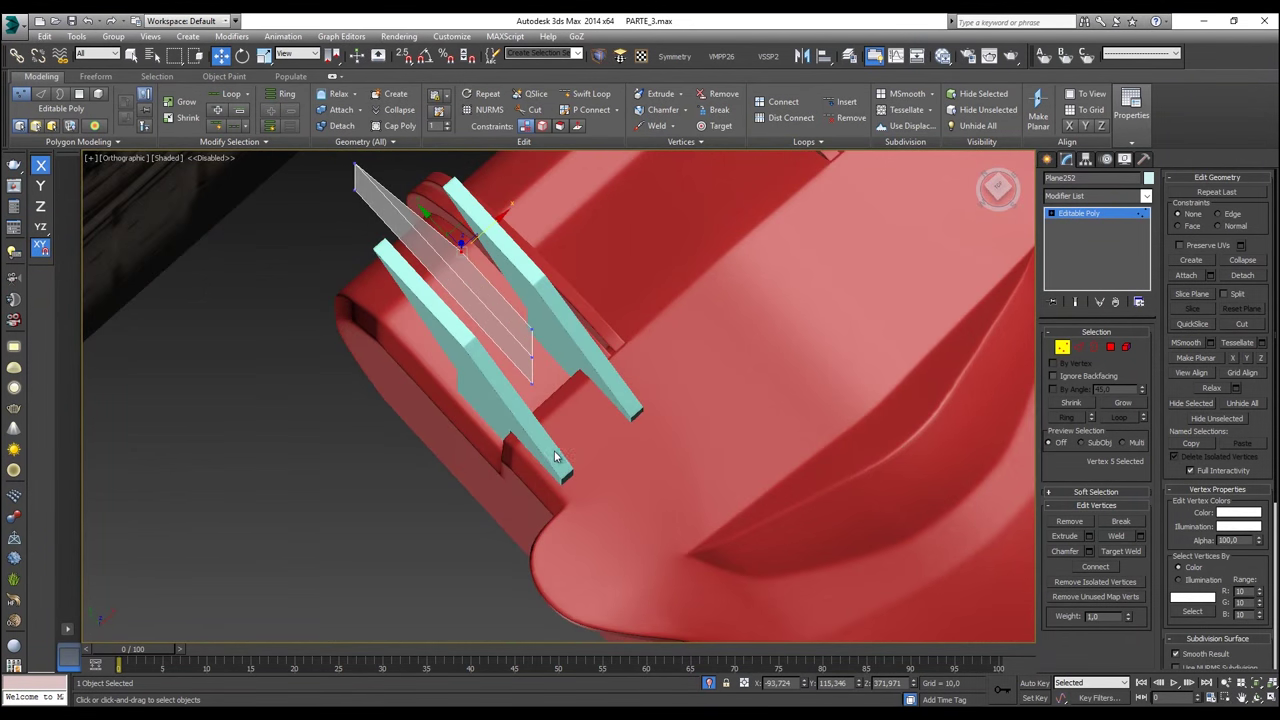
key(t)
scroll(467, 402, up, 3)
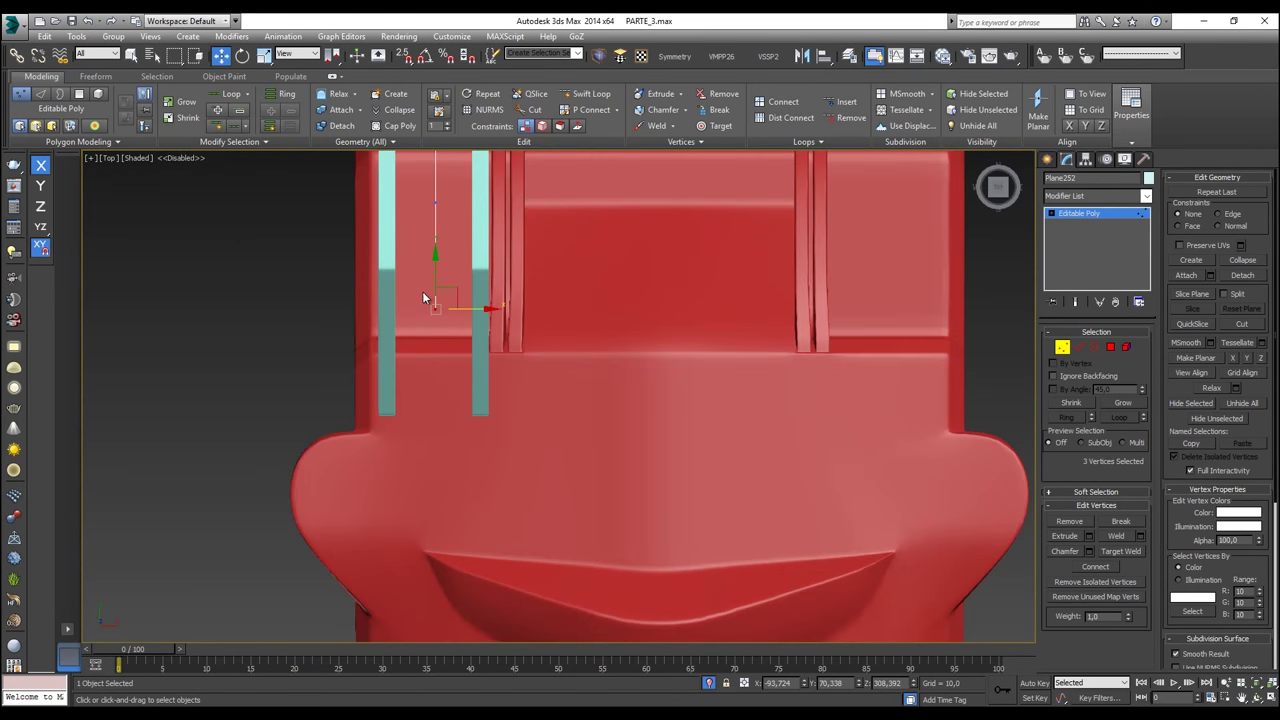
drag(433, 276, 434, 283)
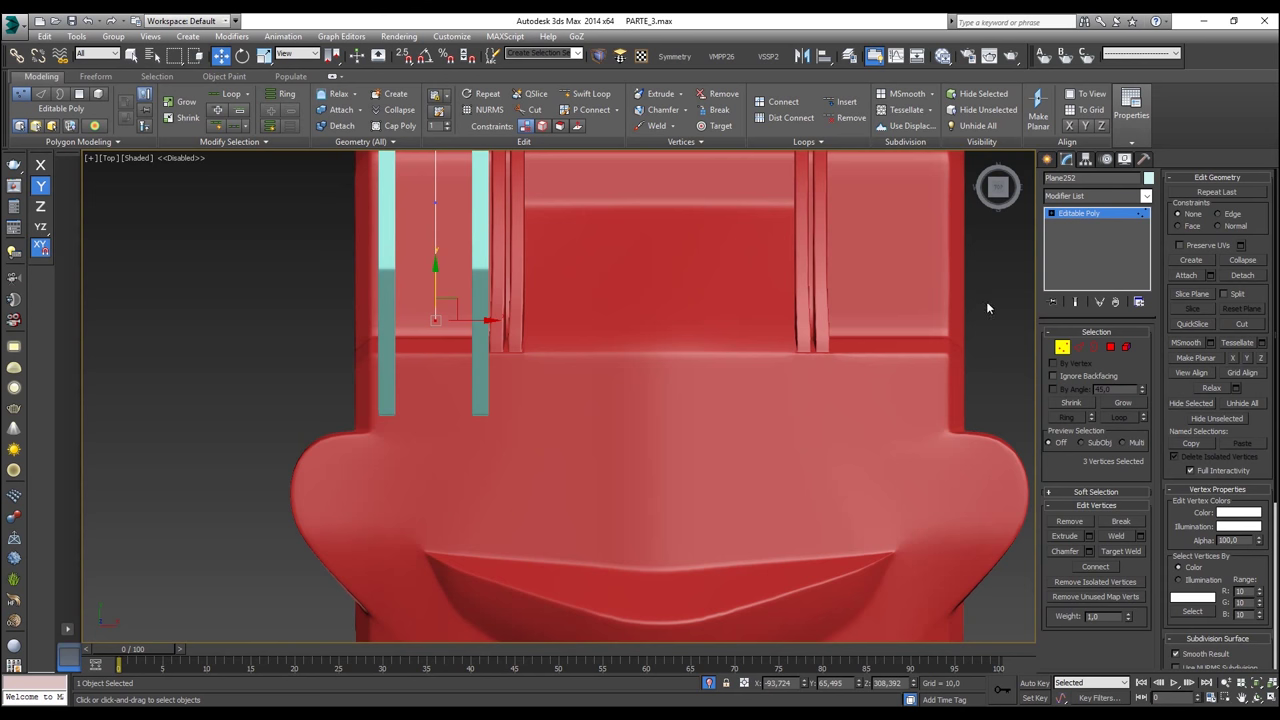
Step: Select both polygons of the plane and extrude them by 10
click(1062, 346)
click(1110, 347)
key(p)
scroll(245, 503, down, 5)
alt+middle_drag(247, 505, 350, 414)
scroll(350, 414, up, 4)
key(ctrl+a)
middle_drag(355, 530, 603, 409)
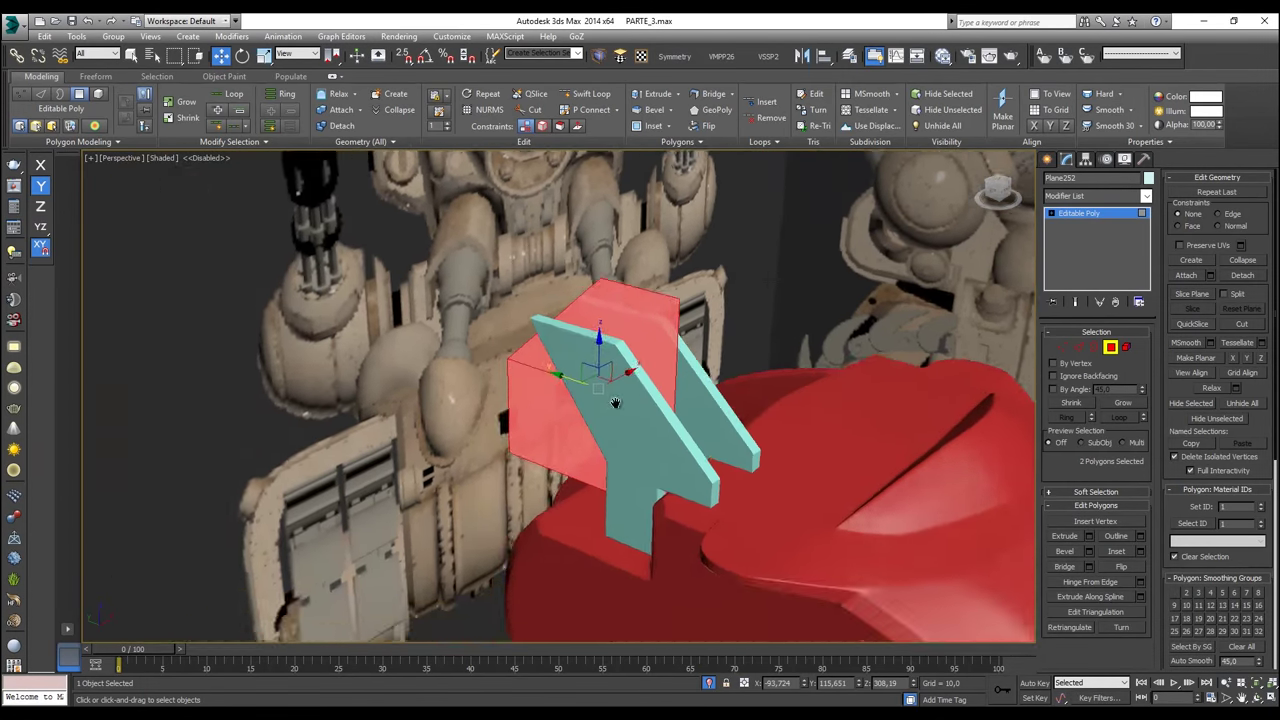
scroll(655, 371, up, 4)
right_click(656, 363)
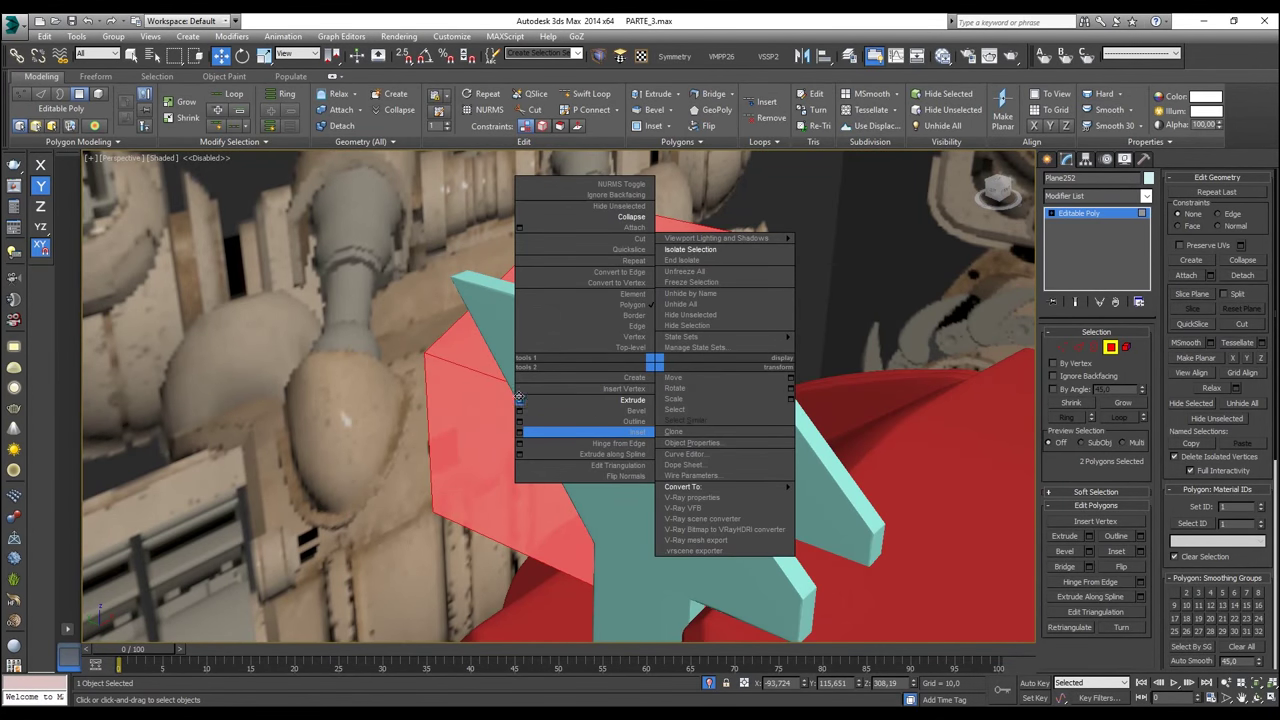
click(519, 399)
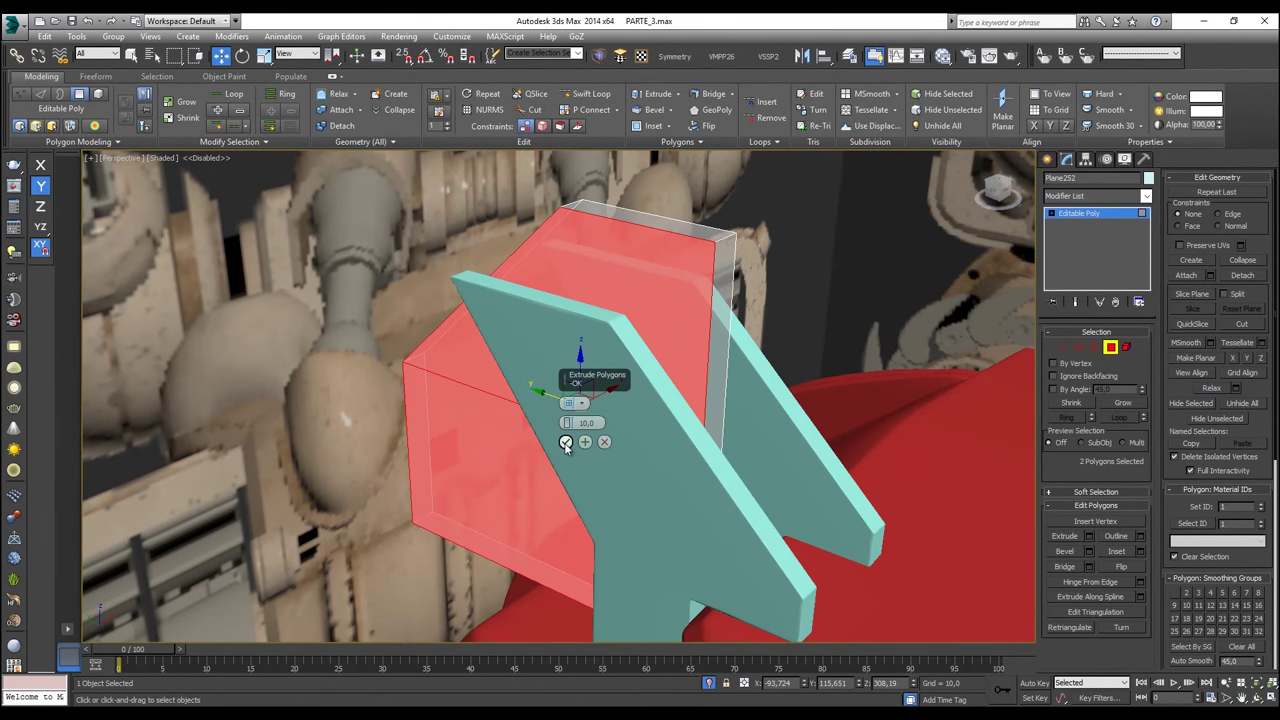
click(566, 443)
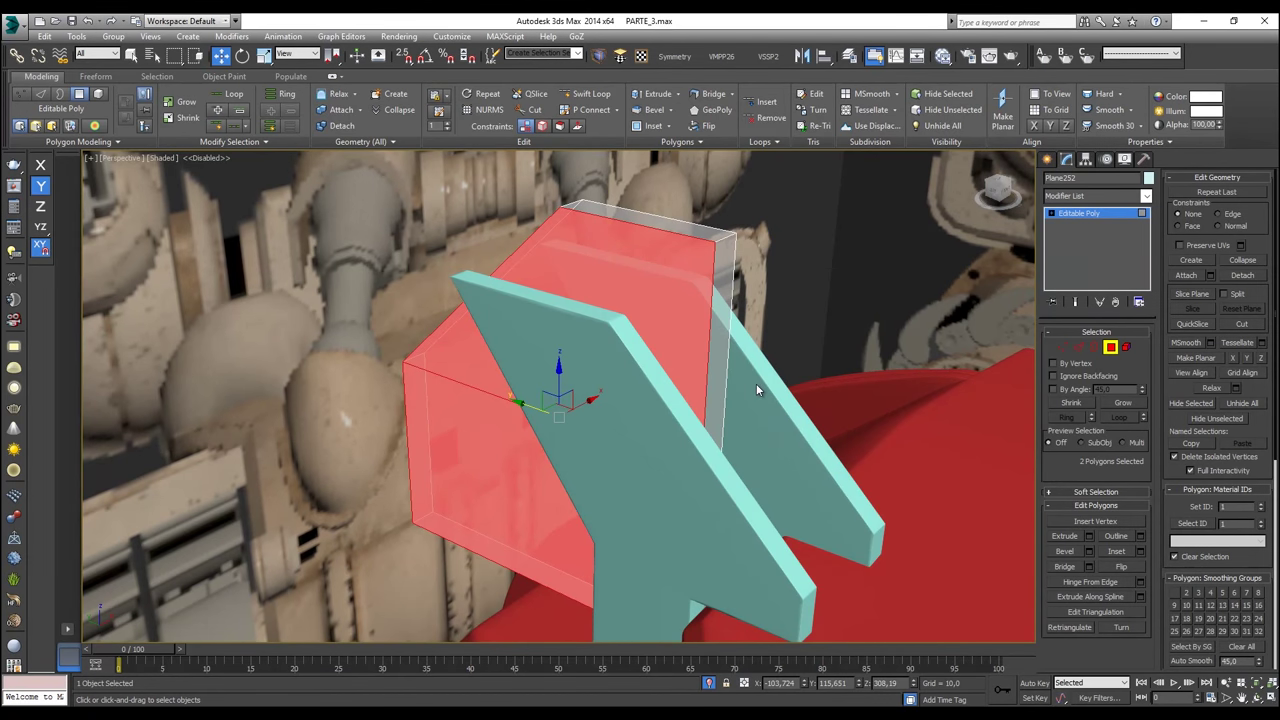
Step: Snap the extruded polygons along X to the inner face of the outer fin support
key(t)
middle_drag(442, 200, 576, 405)
scroll(576, 405, up, 2)
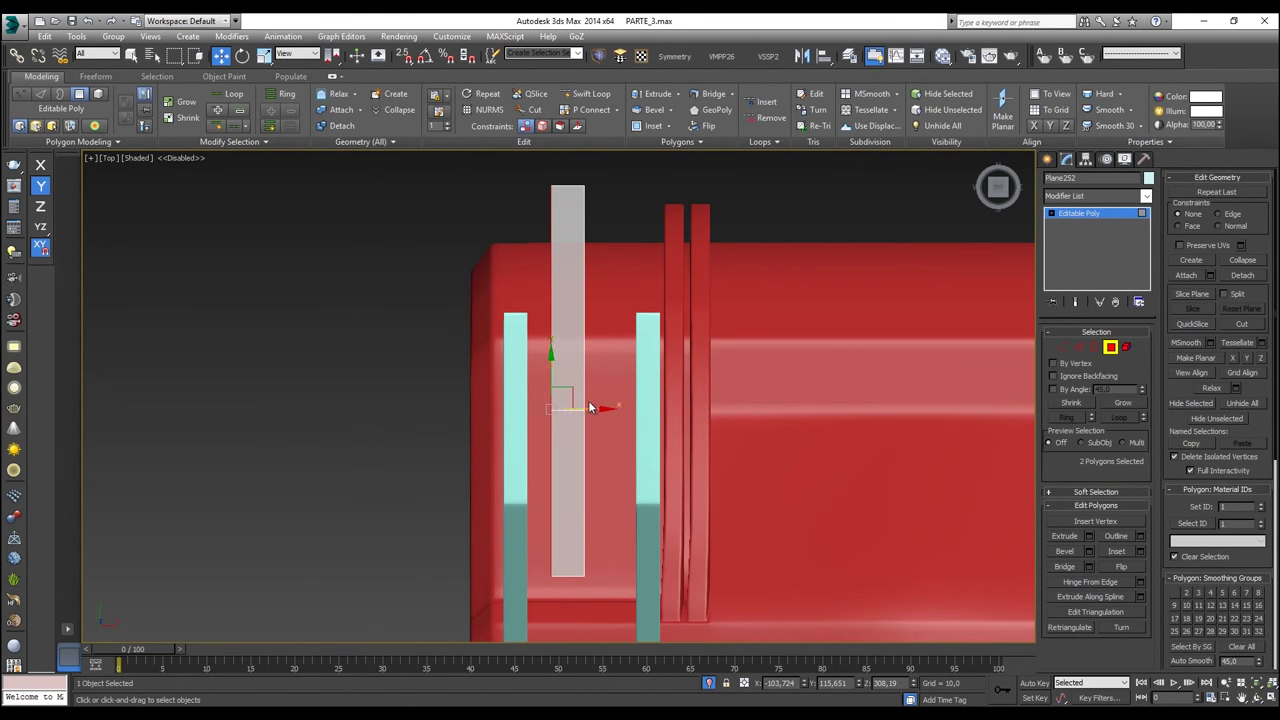
key(s)
key(F5)
drag(562, 406, 528, 412)
key(l)
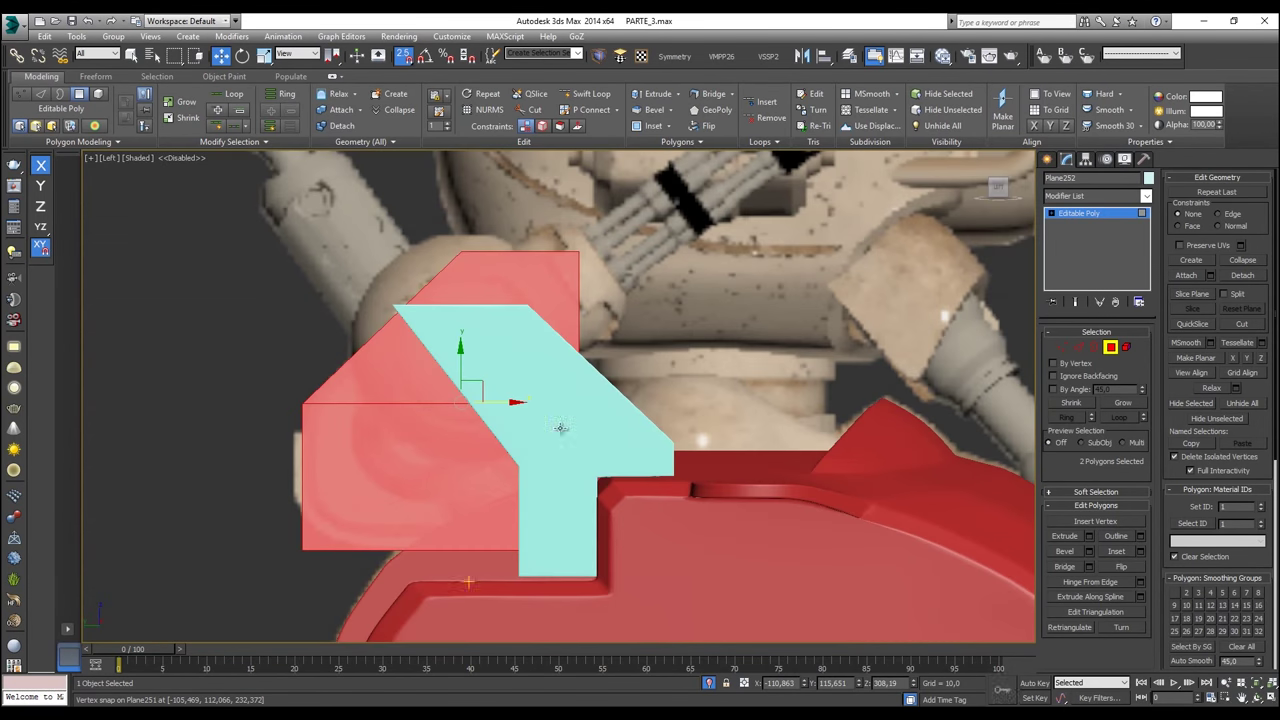
Step: Round the bracket's lower outer corner by chamfering its edge with an amount of 24.999 and 5 segments
key(z)
click(1078, 347)
middle_drag(498, 557, 555, 512)
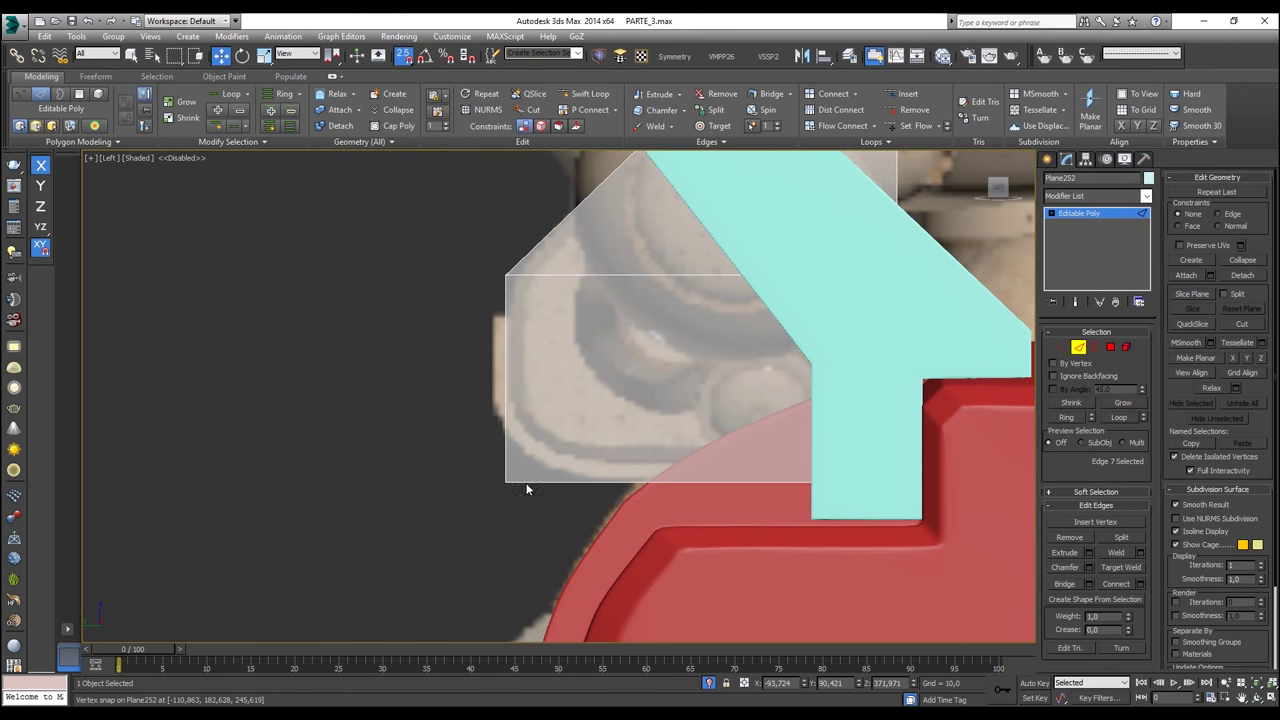
scroll(522, 482, up, 2)
drag(559, 537, 557, 472)
alt+drag(541, 424, 415, 372)
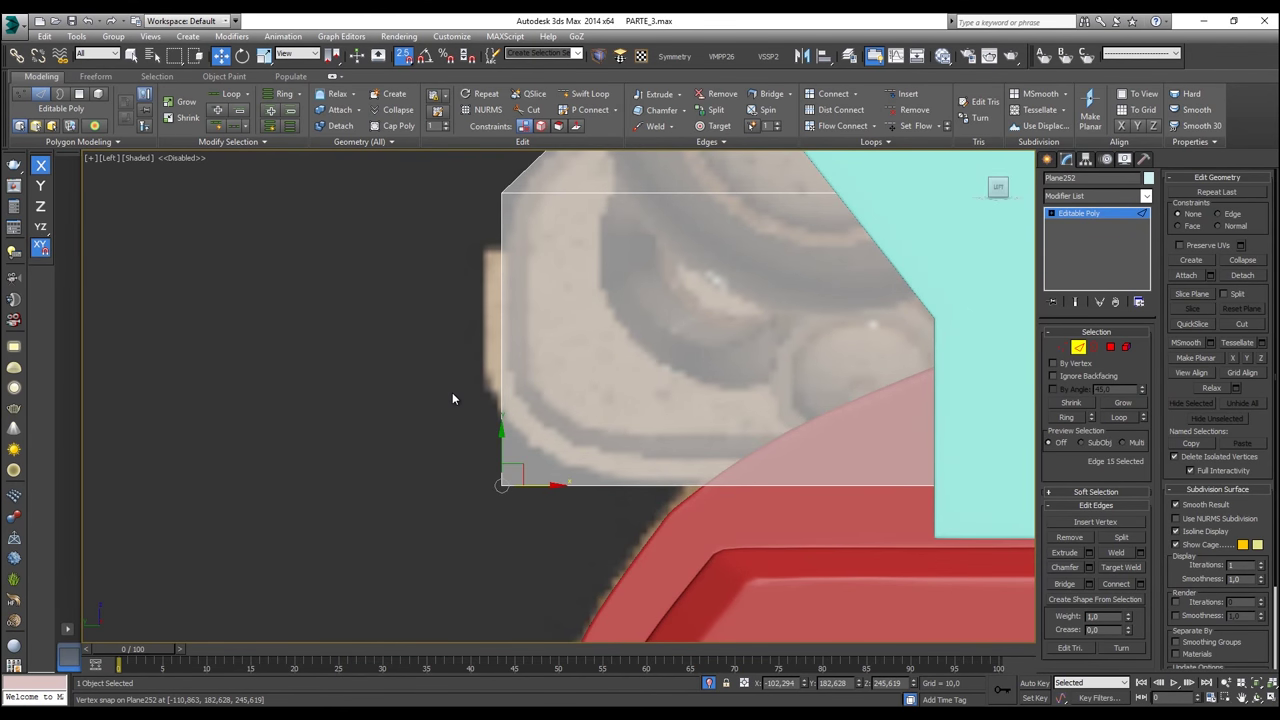
key(p)
scroll(589, 482, down, 2)
alt+middle_drag(589, 482, 620, 459)
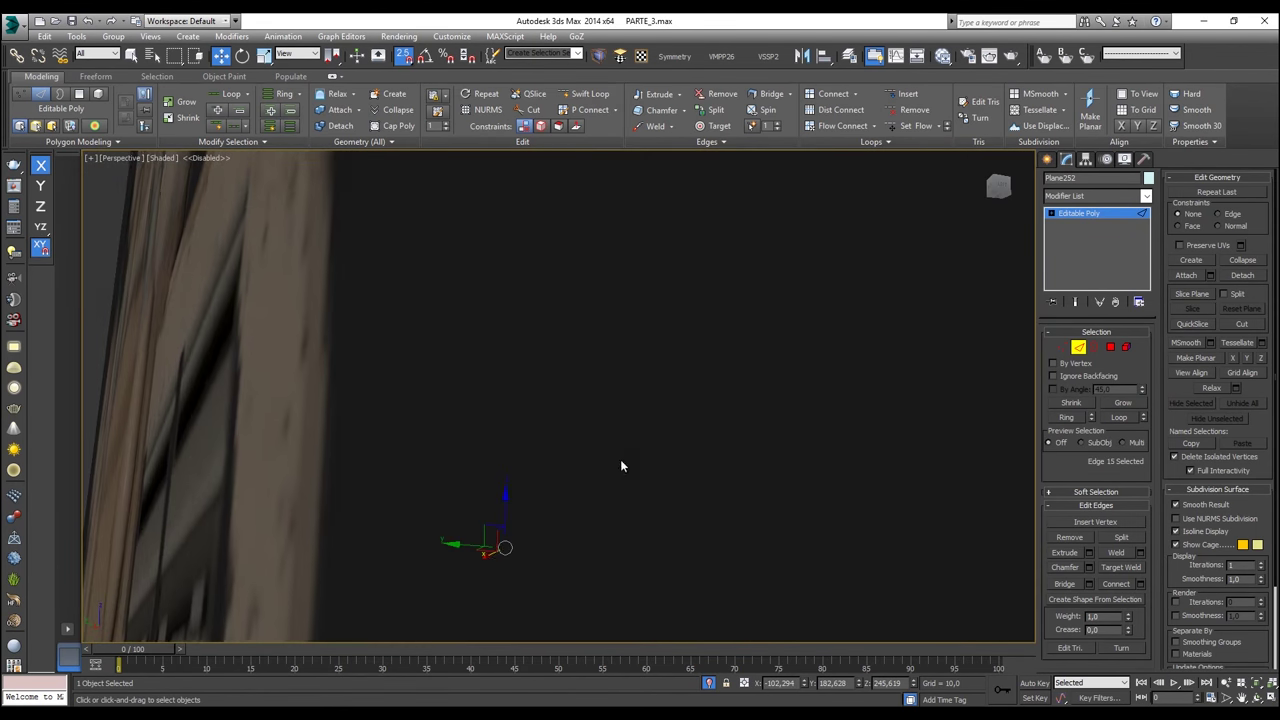
scroll(516, 529, down, 2)
scroll(514, 530, up, 1)
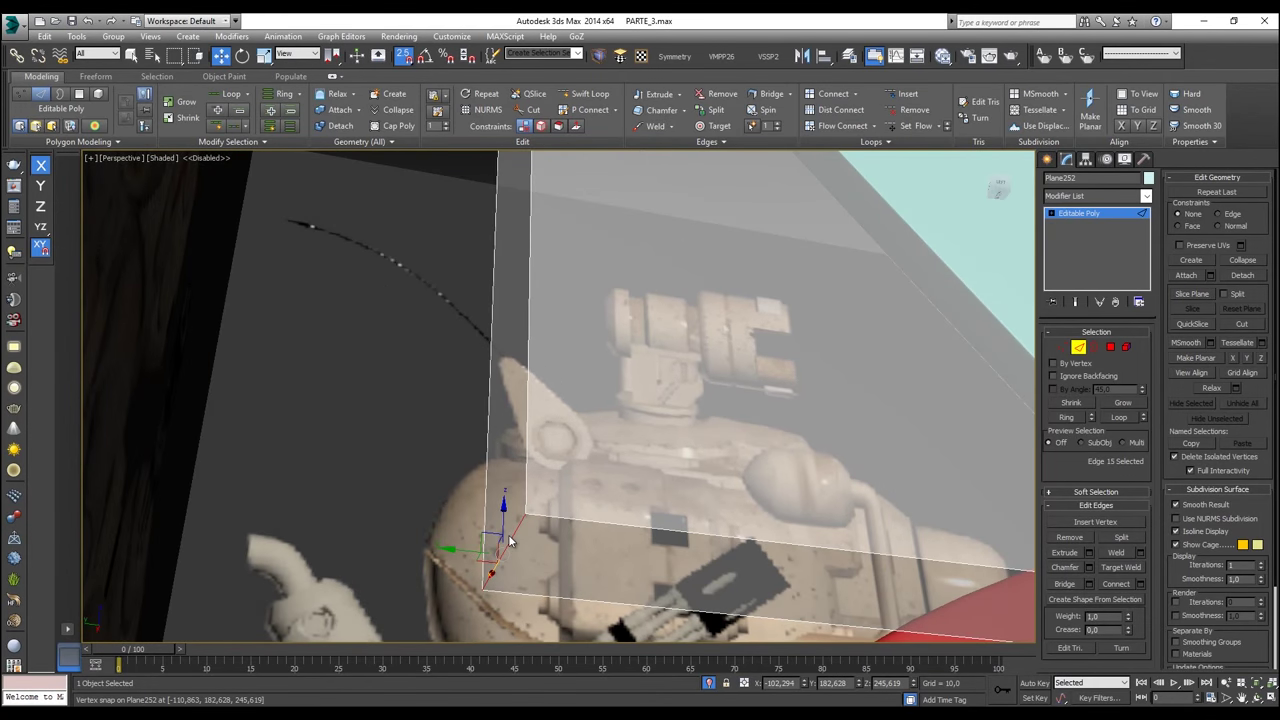
key(t)
key(l)
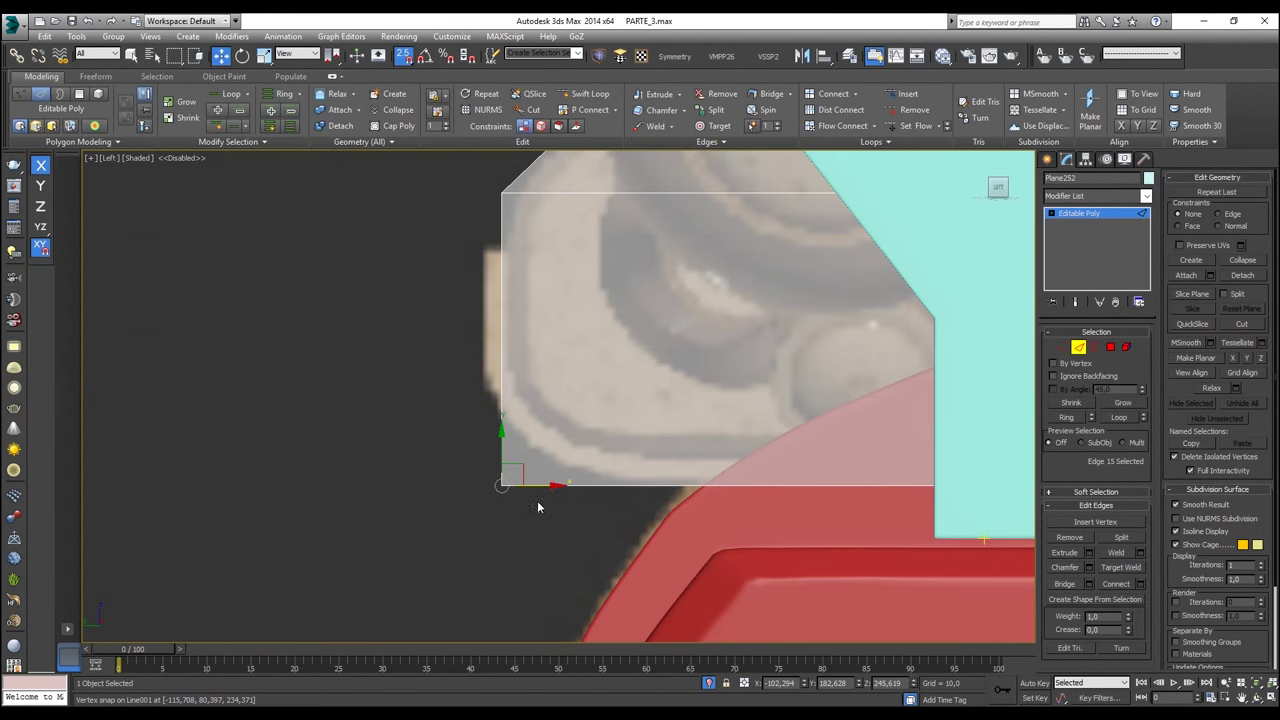
right_click(566, 466)
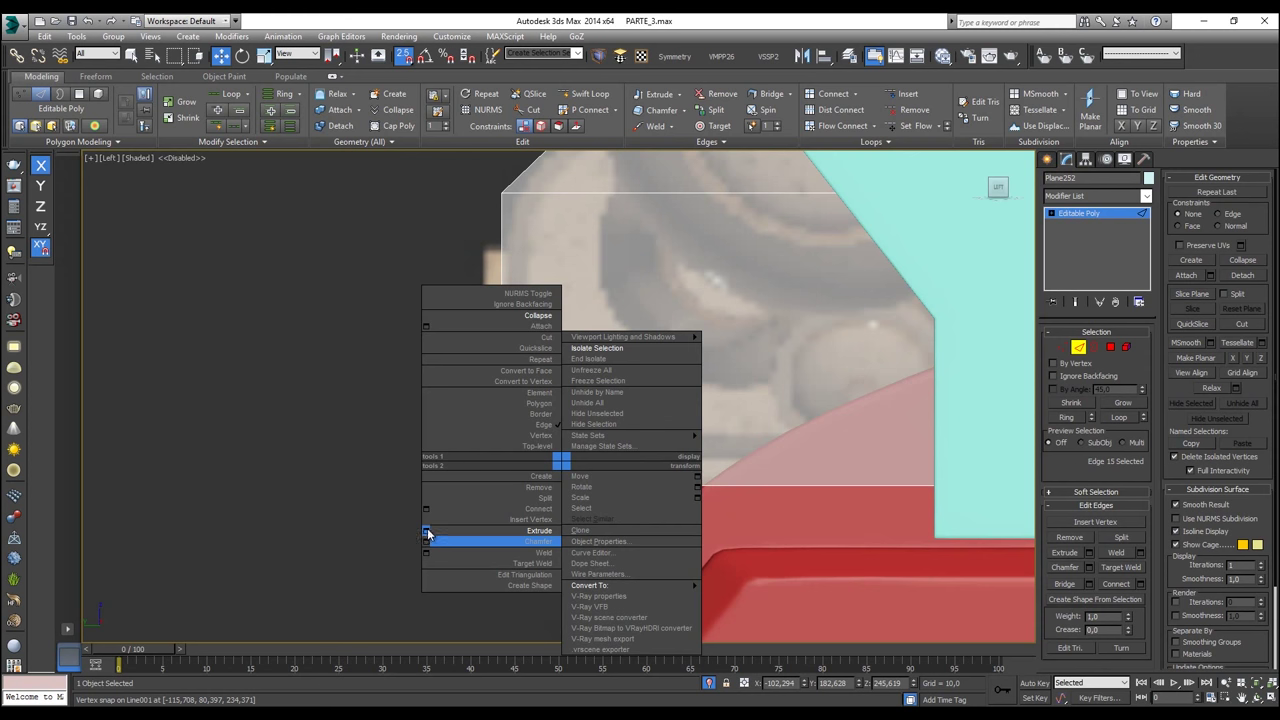
click(686, 118)
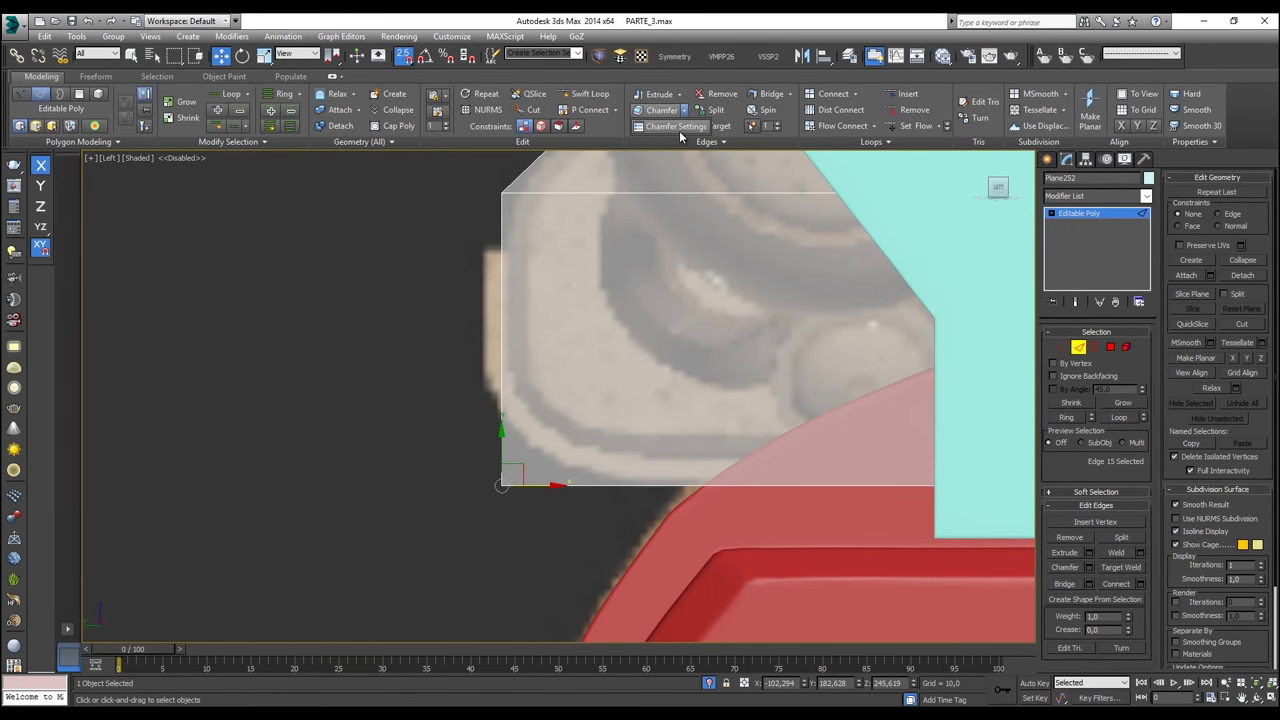
click(683, 110)
drag(570, 403, 560, 289)
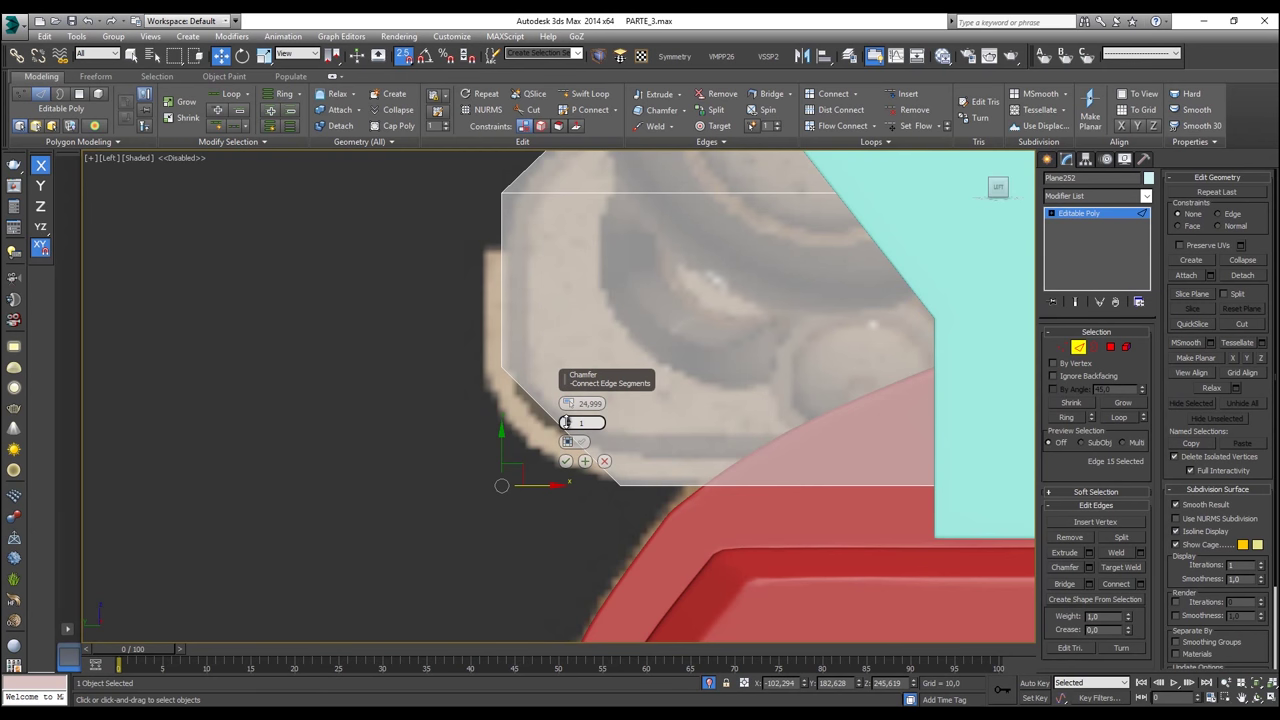
drag(566, 422, 566, 410)
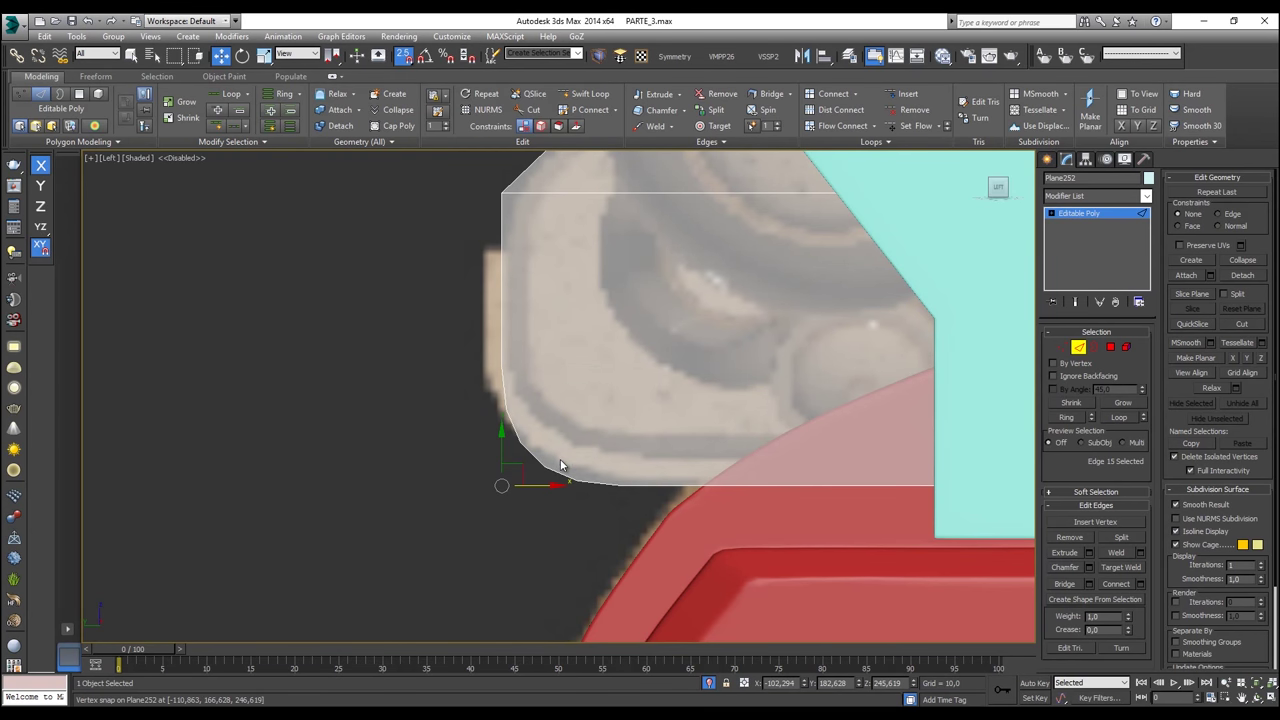
click(565, 461)
Step: Round the bracket's two upper corners by chamfering their edges with an amount of 6.232 and fewer segments
scroll(516, 423, down, 3)
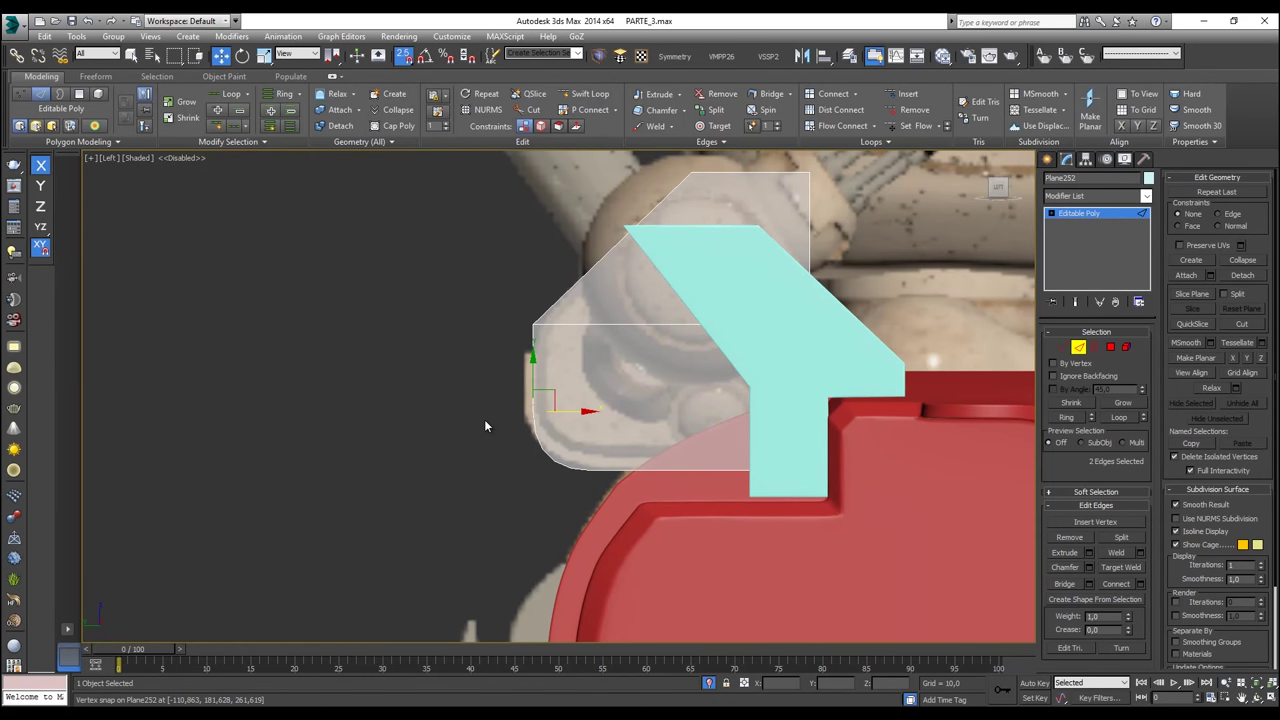
scroll(620, 445, up, 3)
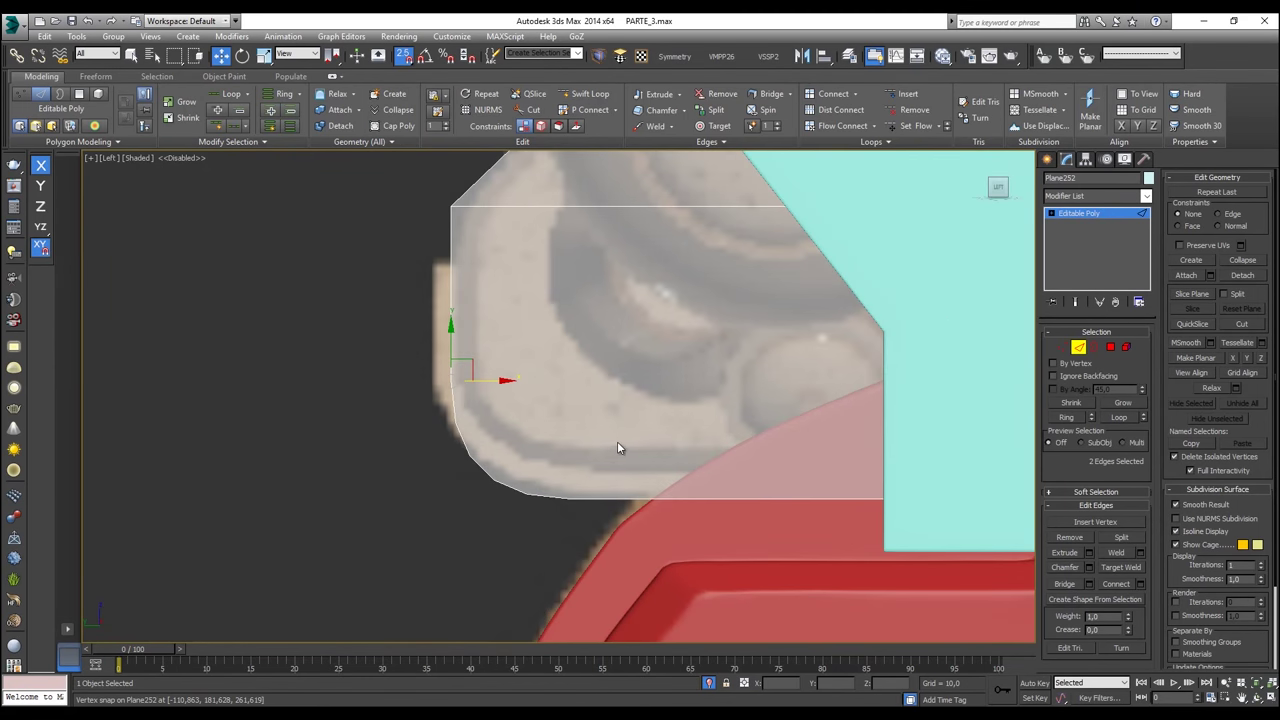
scroll(746, 418, down, 3)
middle_drag(746, 418, 580, 451)
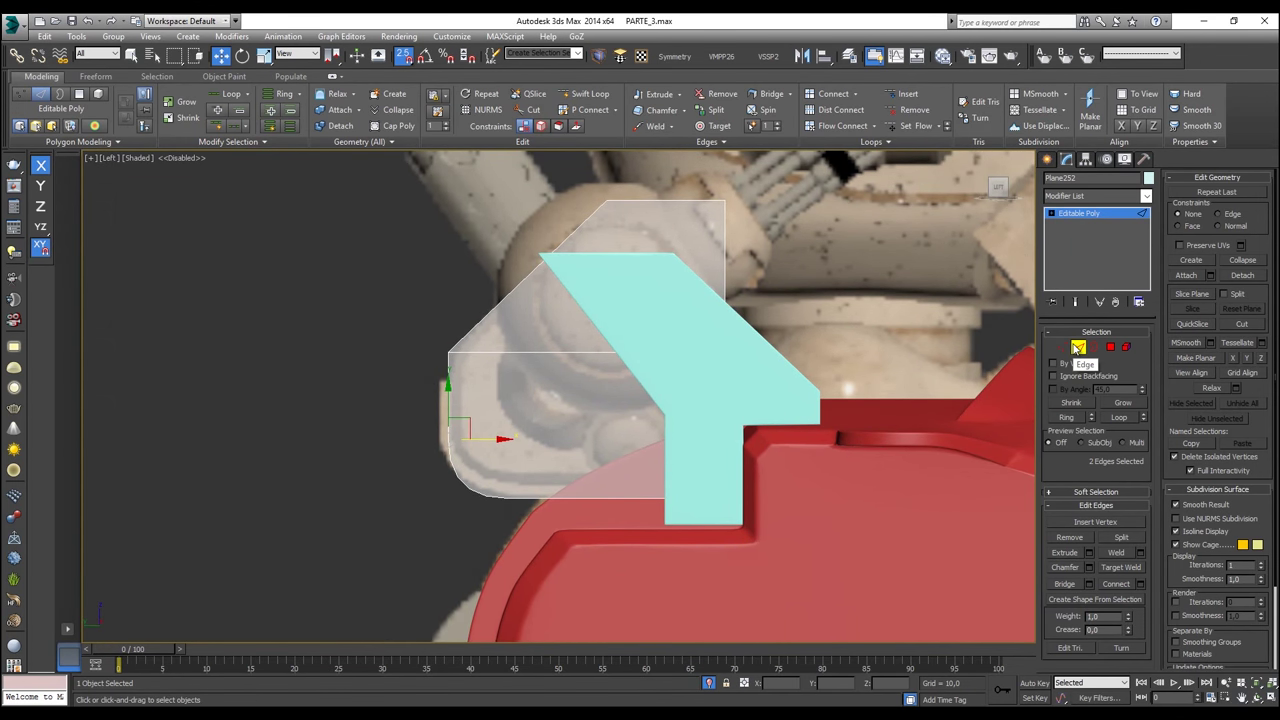
click(578, 229)
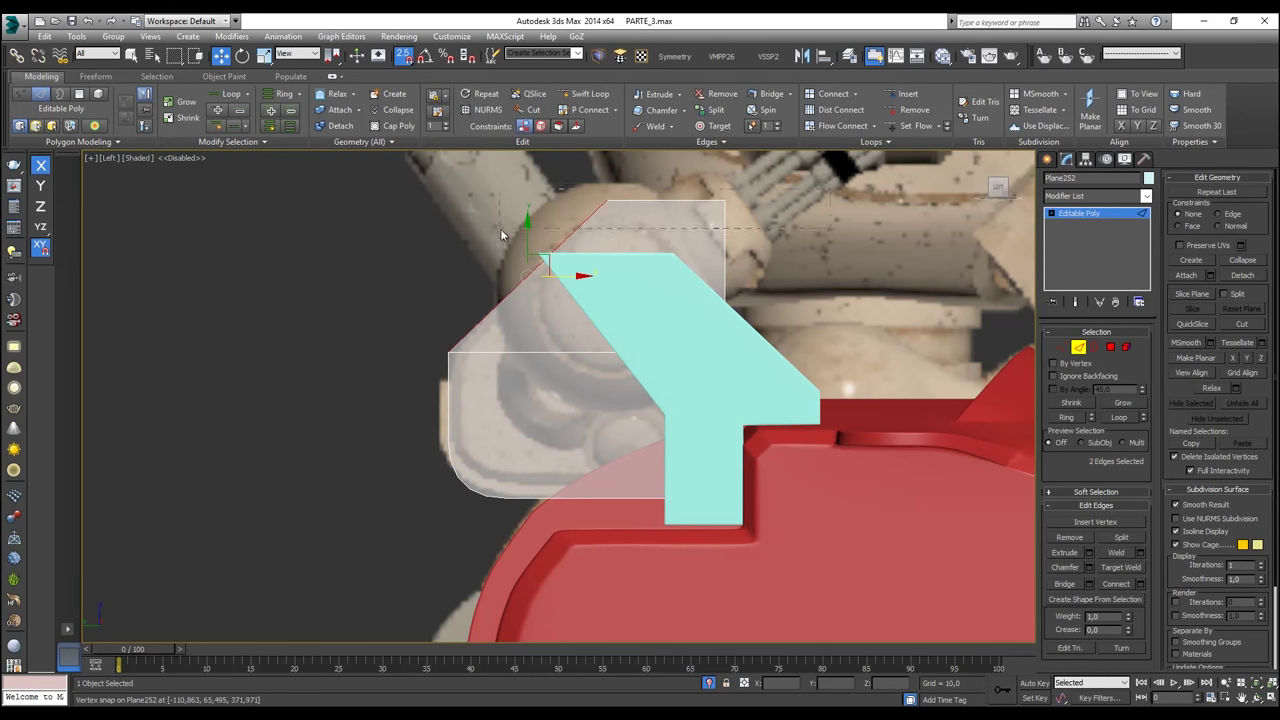
scroll(628, 176, up, 5)
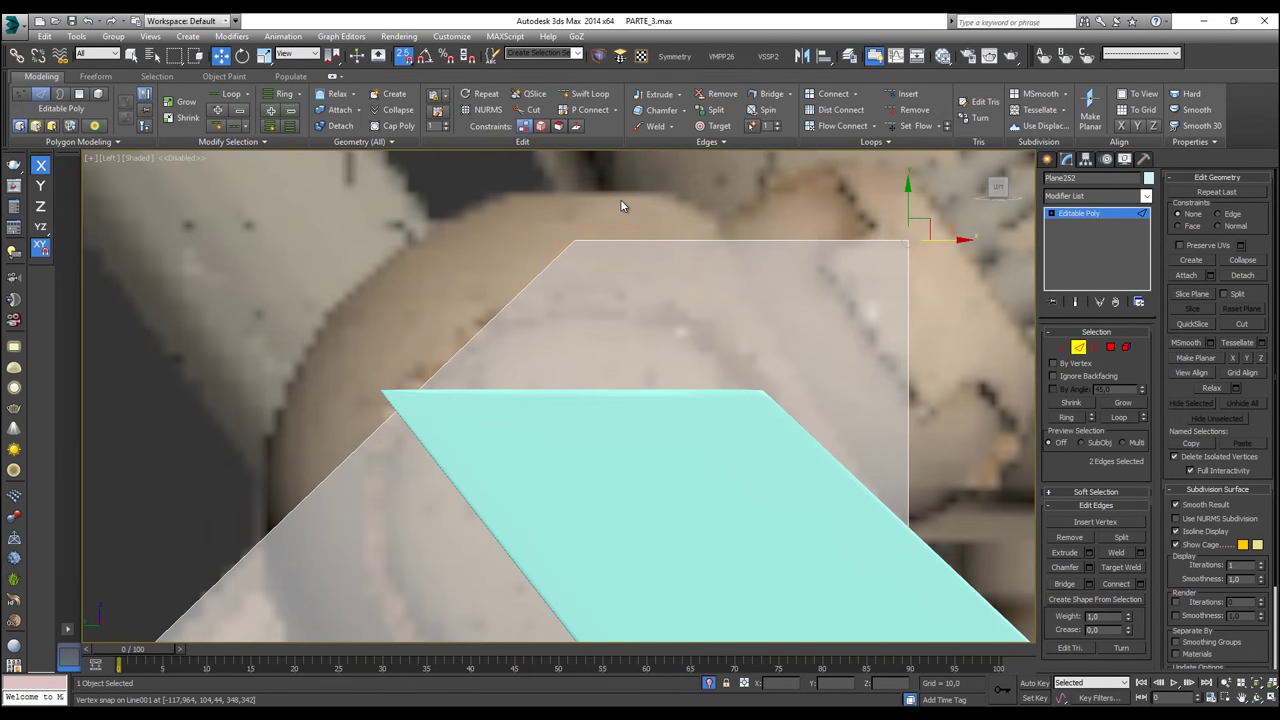
right_click(620, 205)
click(484, 278)
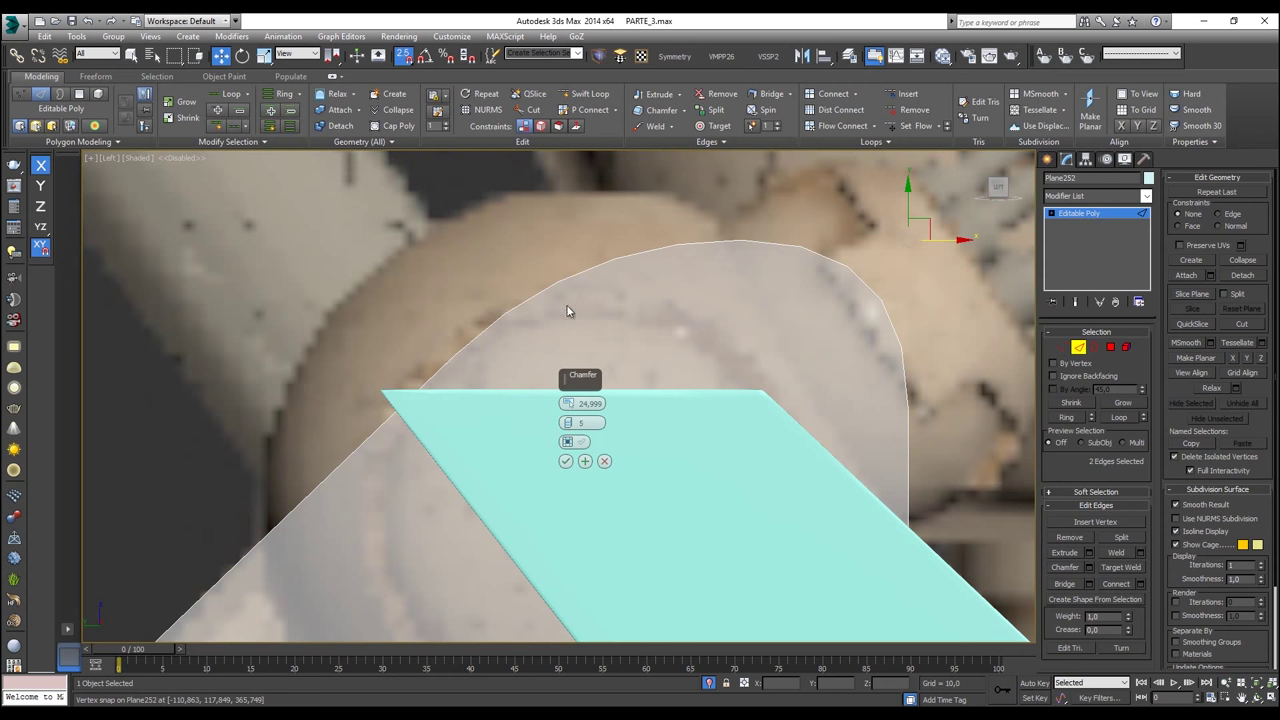
drag(583, 403, 587, 521)
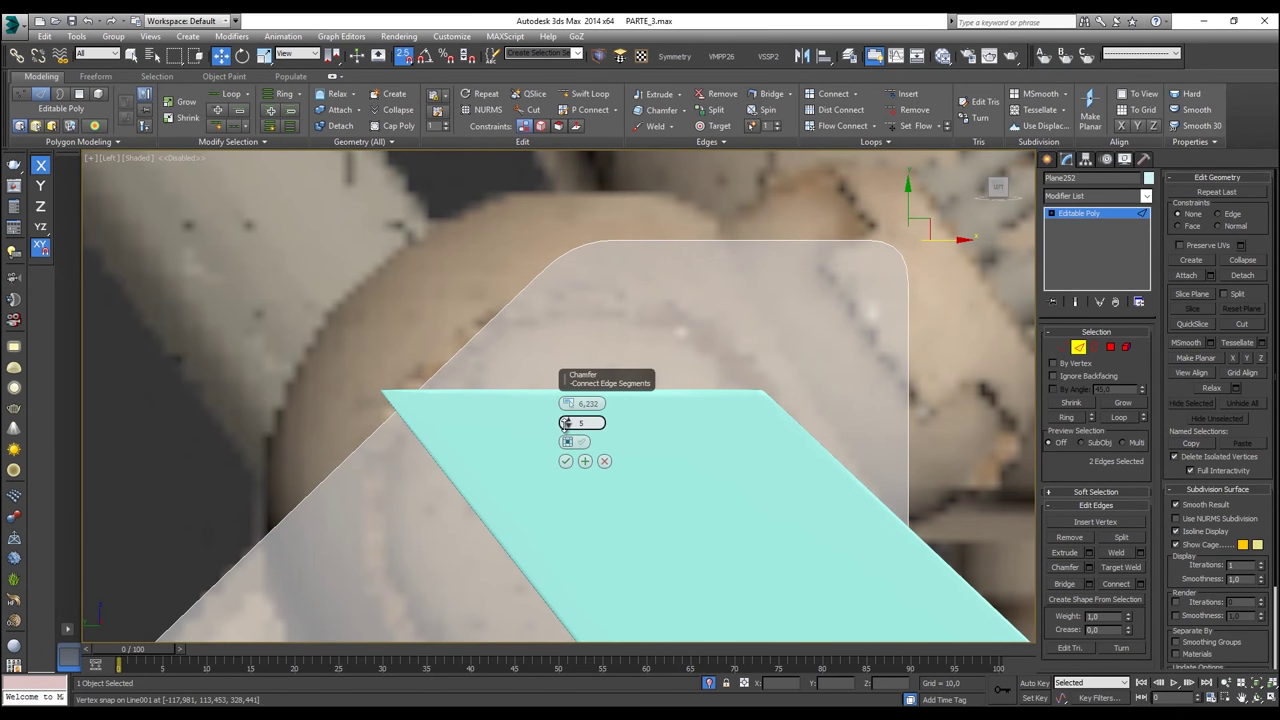
drag(566, 422, 568, 428)
click(566, 461)
Step: In wireframe, select the three edges running through the bracket's outer bend and chamfer them by 5.927 with 3 segments
scroll(571, 465, down, 5)
scroll(600, 360, up, 4)
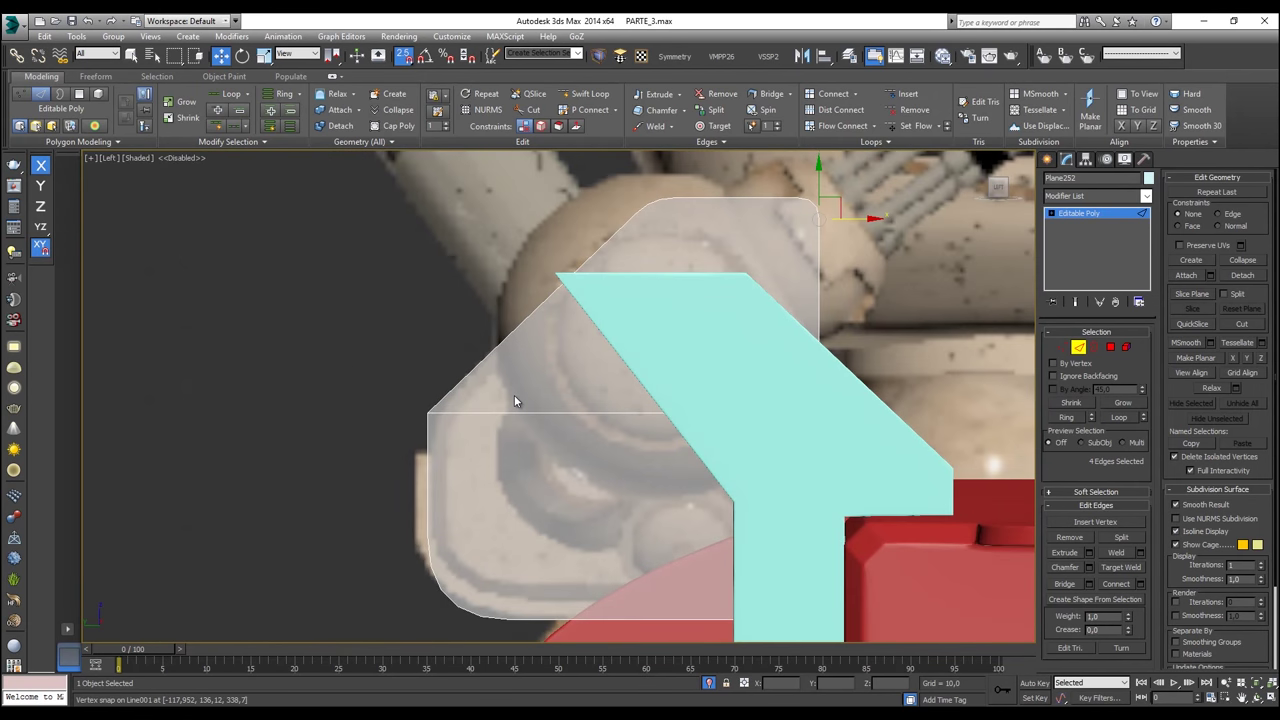
scroll(420, 410, up, 2)
drag(437, 437, 430, 429)
double_click(551, 412)
alt+drag(517, 477, 342, 457)
alt+drag(518, 324, 497, 302)
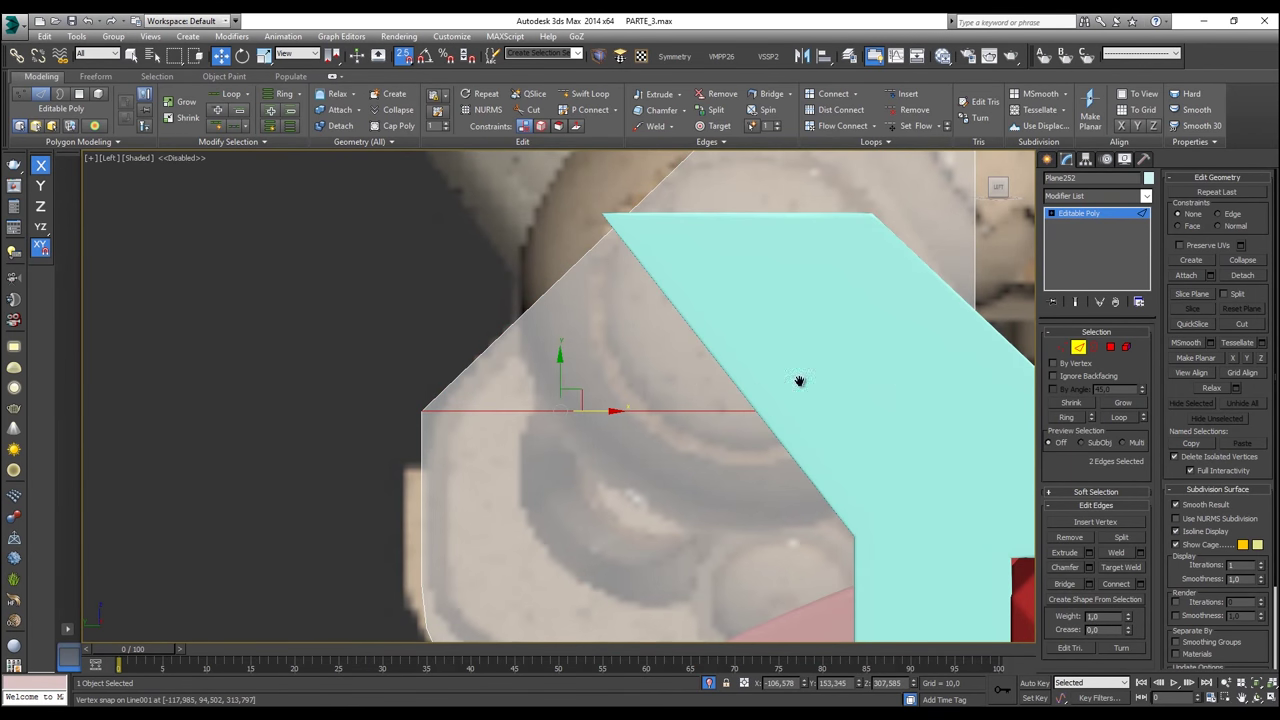
middle_drag(838, 386, 697, 384)
key(F3)
ctrl+drag(751, 350, 745, 343)
alt+drag(837, 335, 735, 322)
alt+drag(838, 475, 708, 455)
middle_drag(688, 423, 812, 391)
scroll(380, 374, up, 2)
right_click(481, 349)
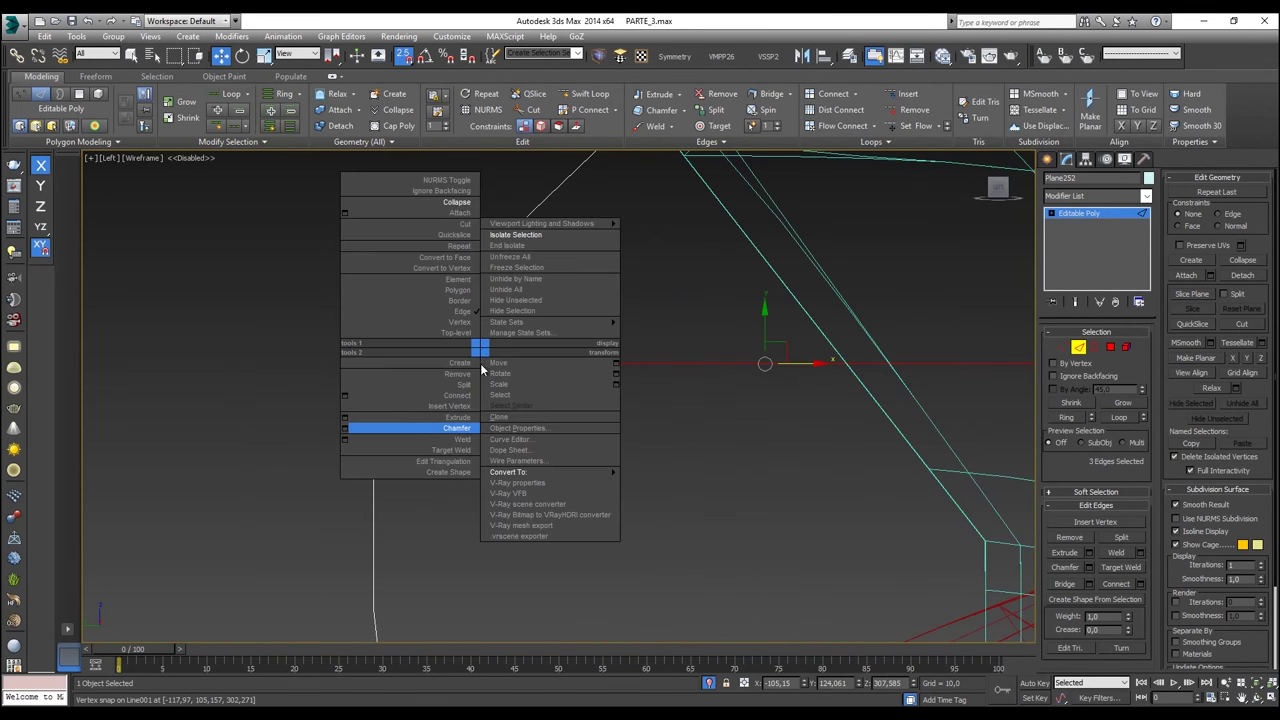
click(343, 428)
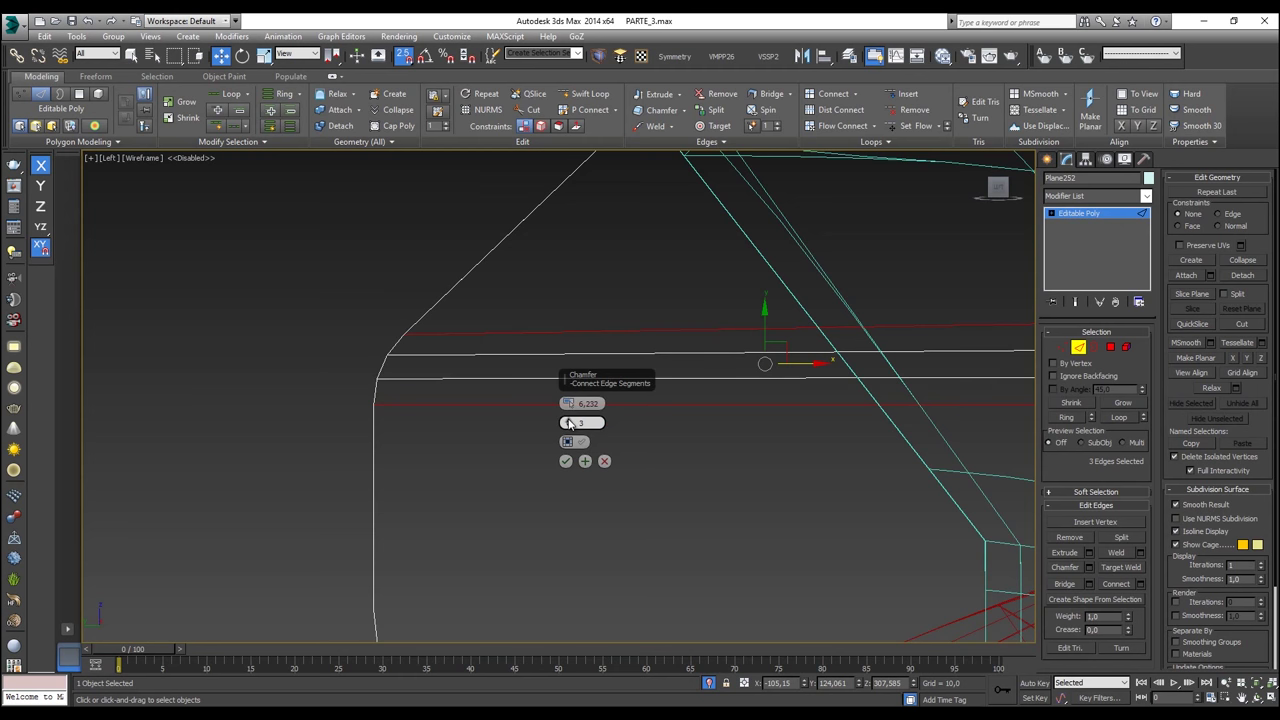
drag(570, 408, 568, 408)
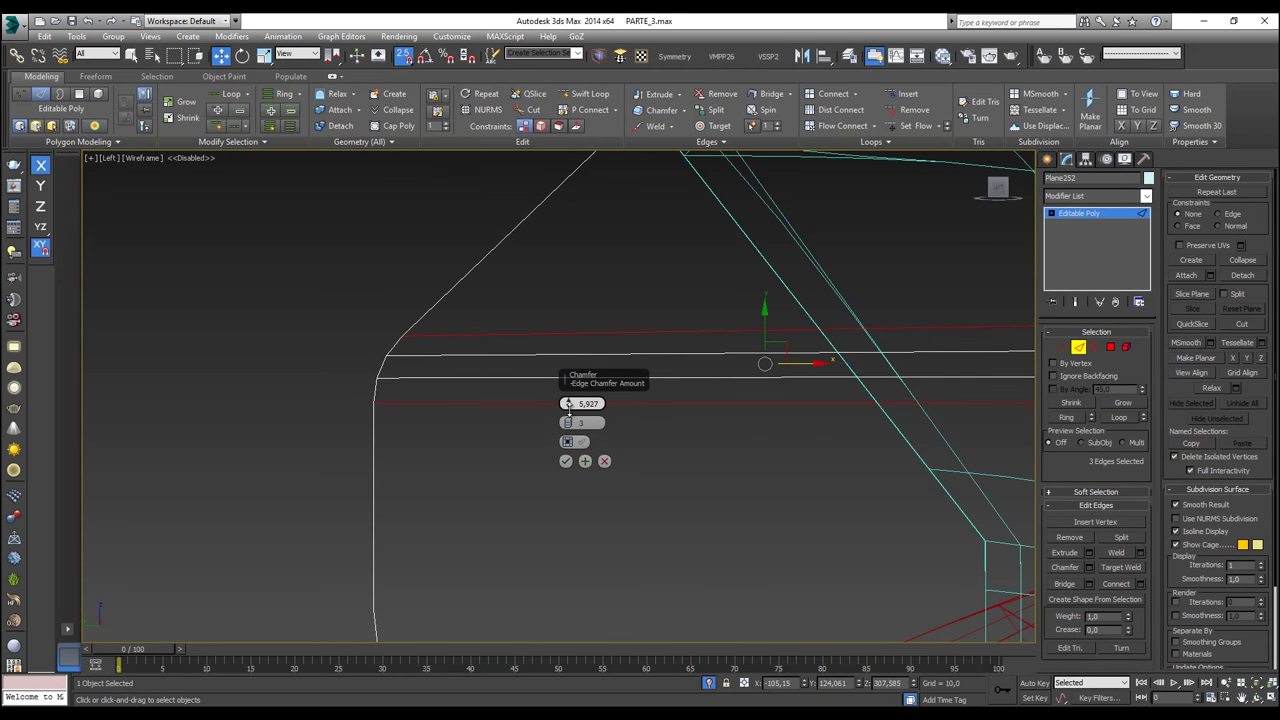
click(565, 459)
scroll(564, 453, down, 4)
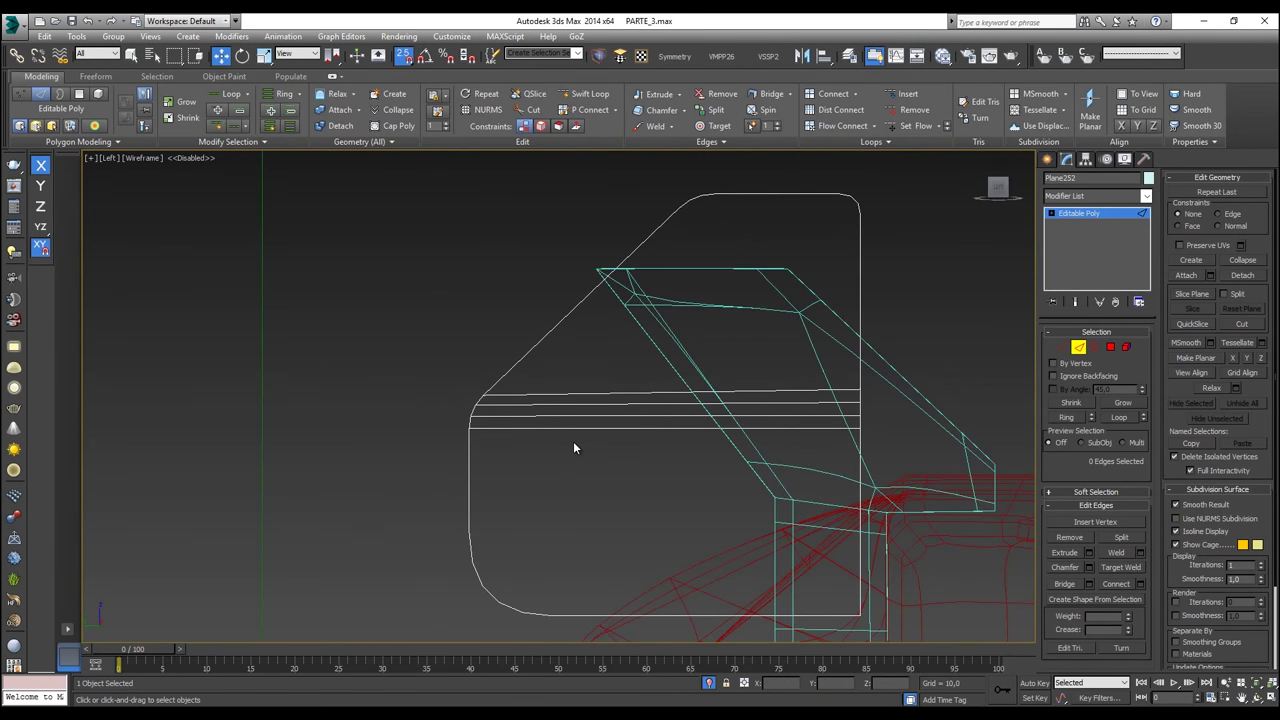
Step: Switch the bracket to vertex-level editing
middle_drag(716, 487, 716, 484)
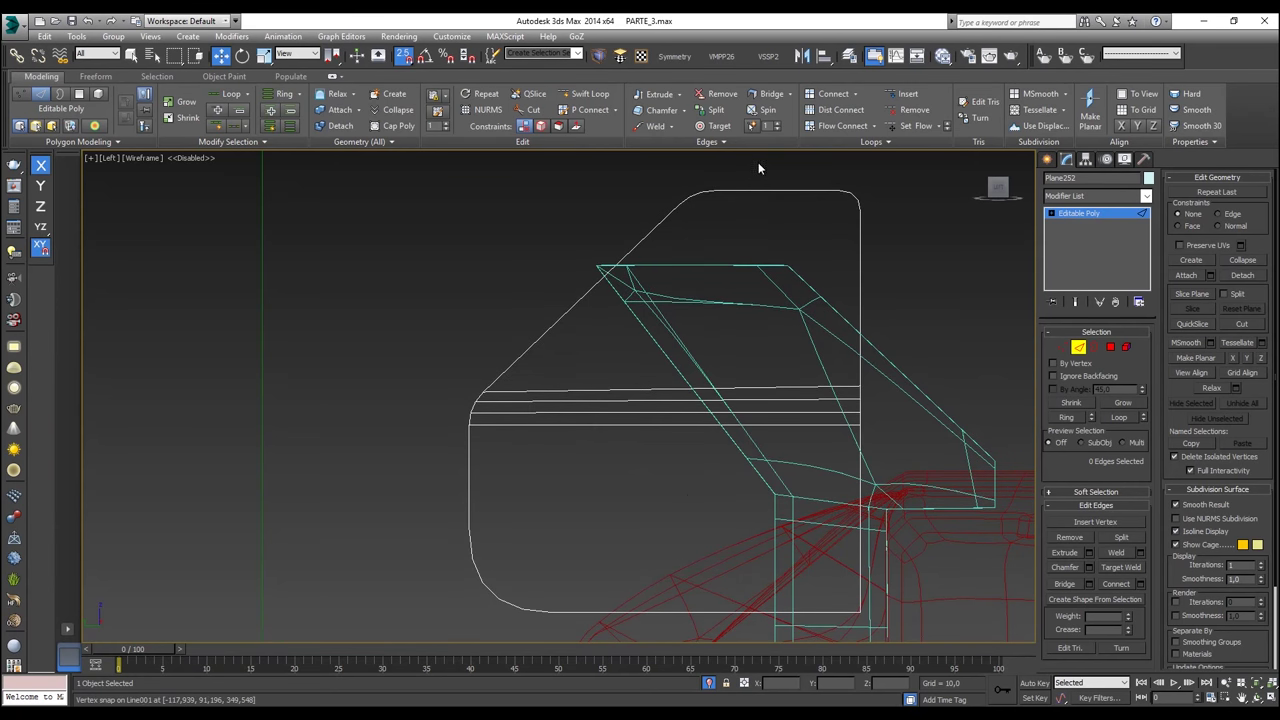
click(1064, 347)
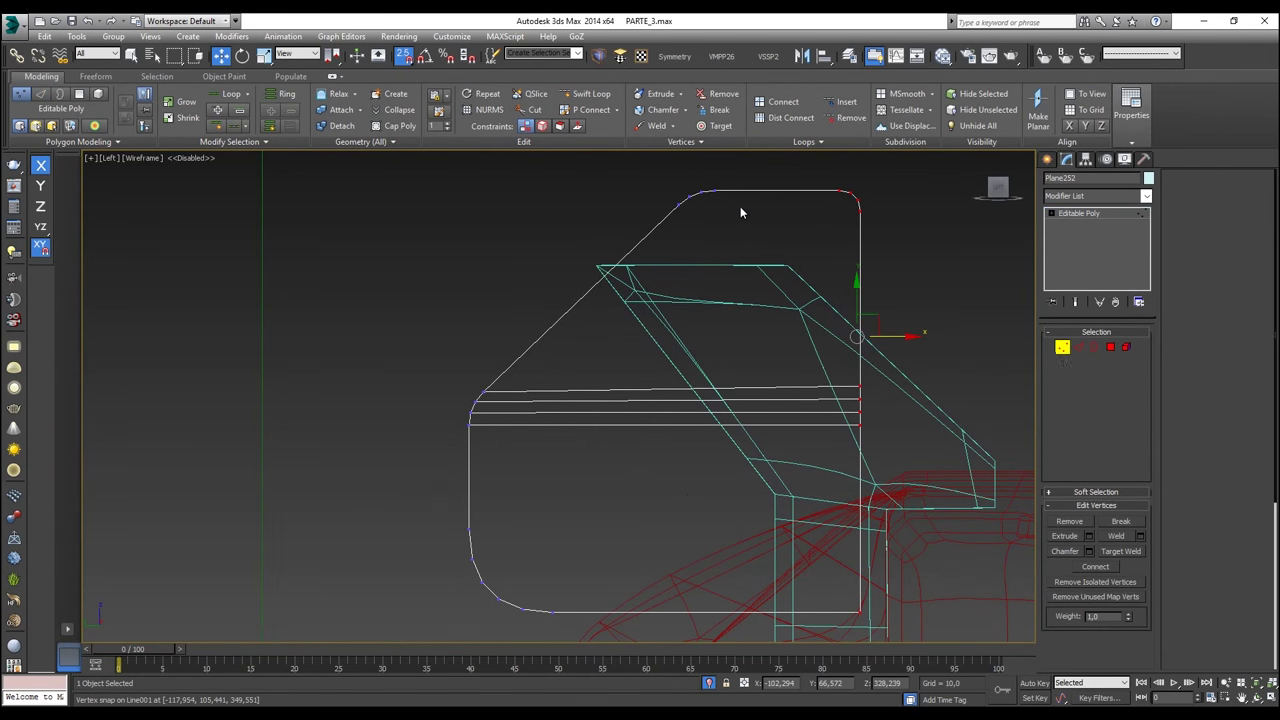
scroll(746, 201, up, 3)
scroll(746, 201, down, 5)
scroll(750, 211, up, 2)
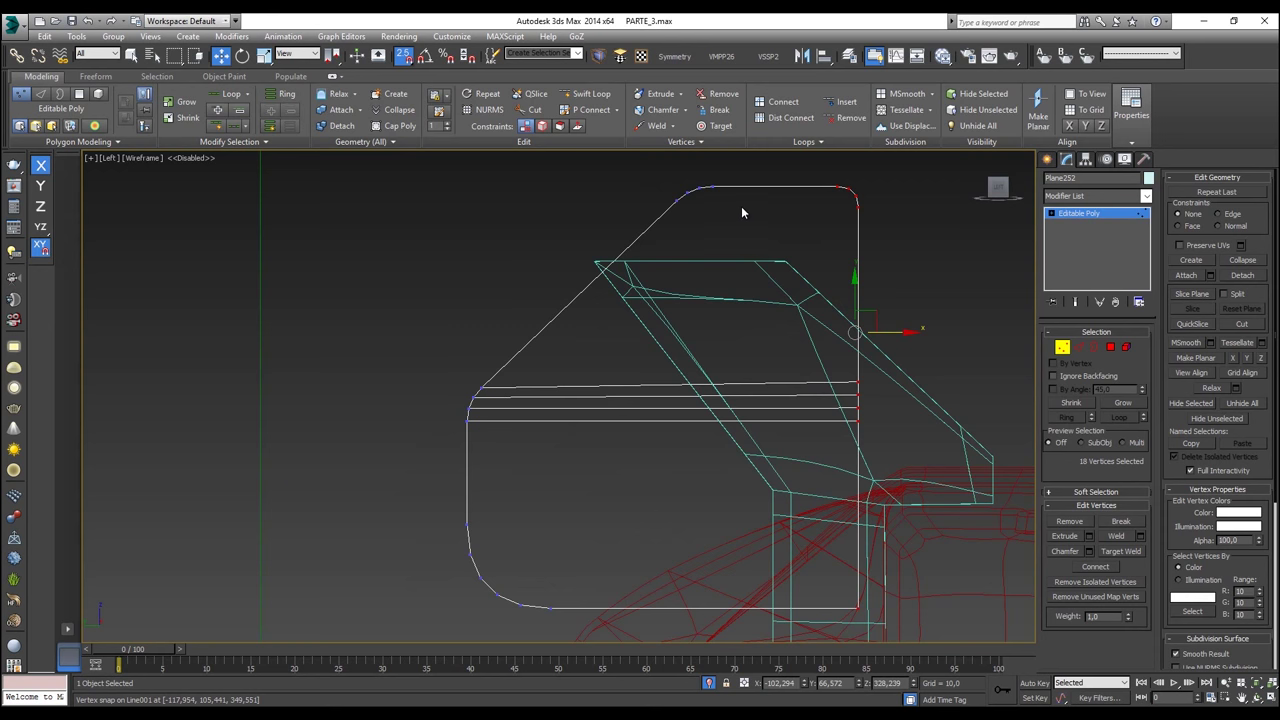
middle_drag(724, 233, 635, 212)
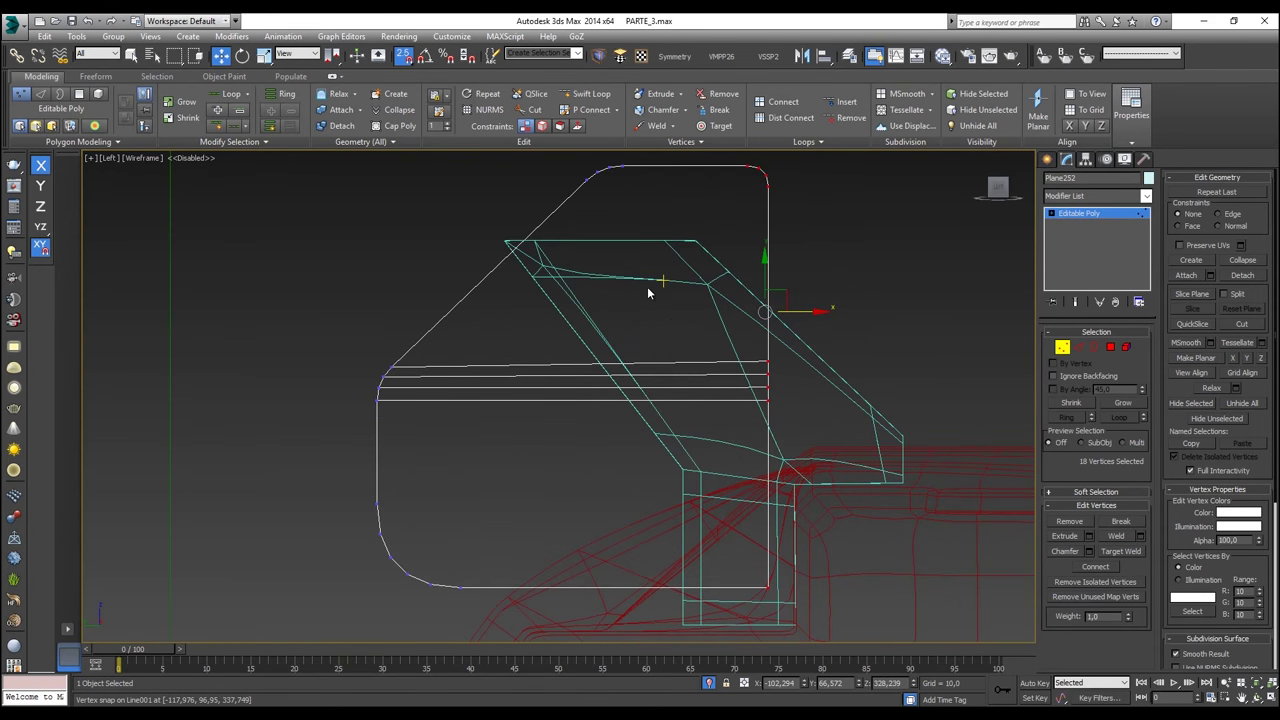
key(p)
scroll(660, 300, down, 4)
alt+middle_drag(657, 309, 640, 348)
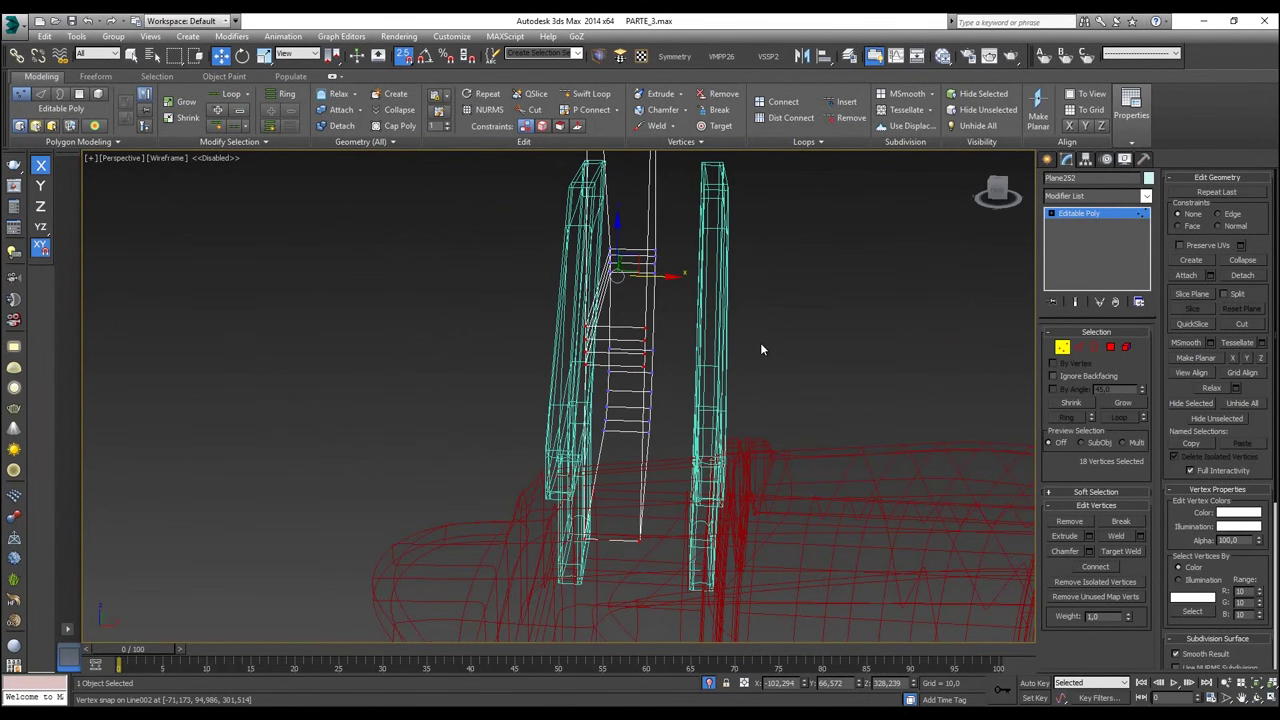
key(l)
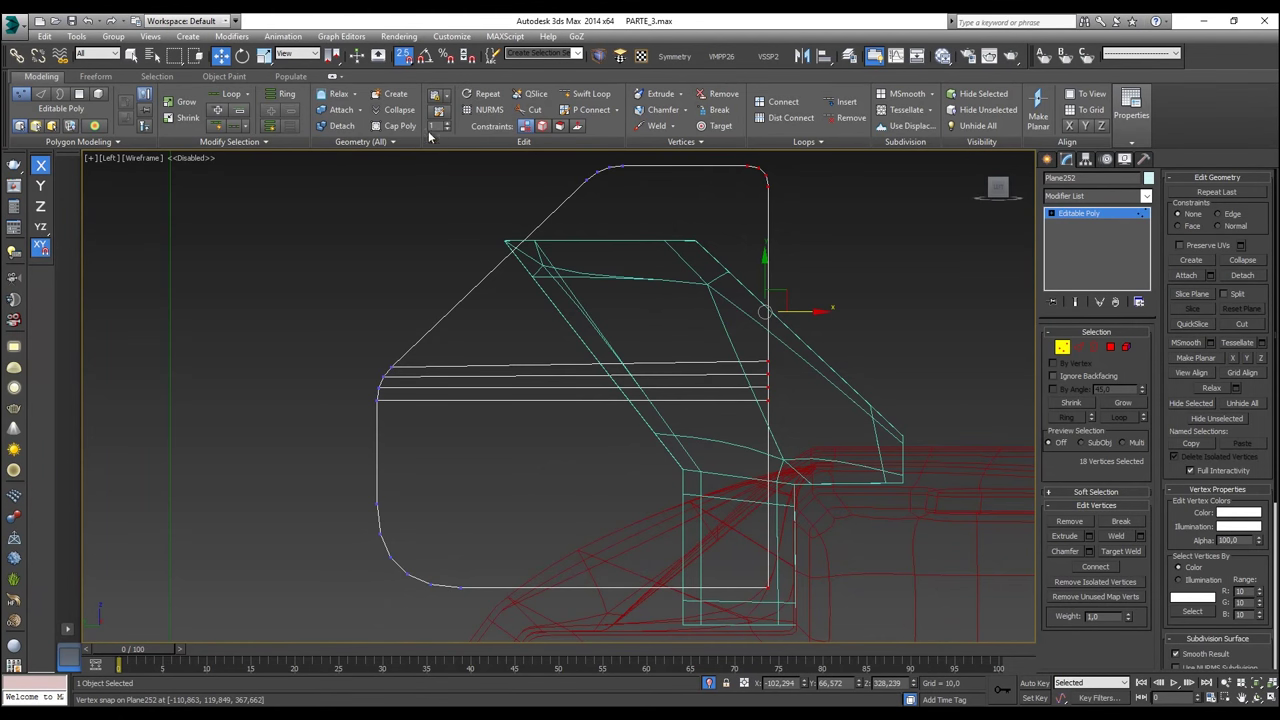
click(530, 93)
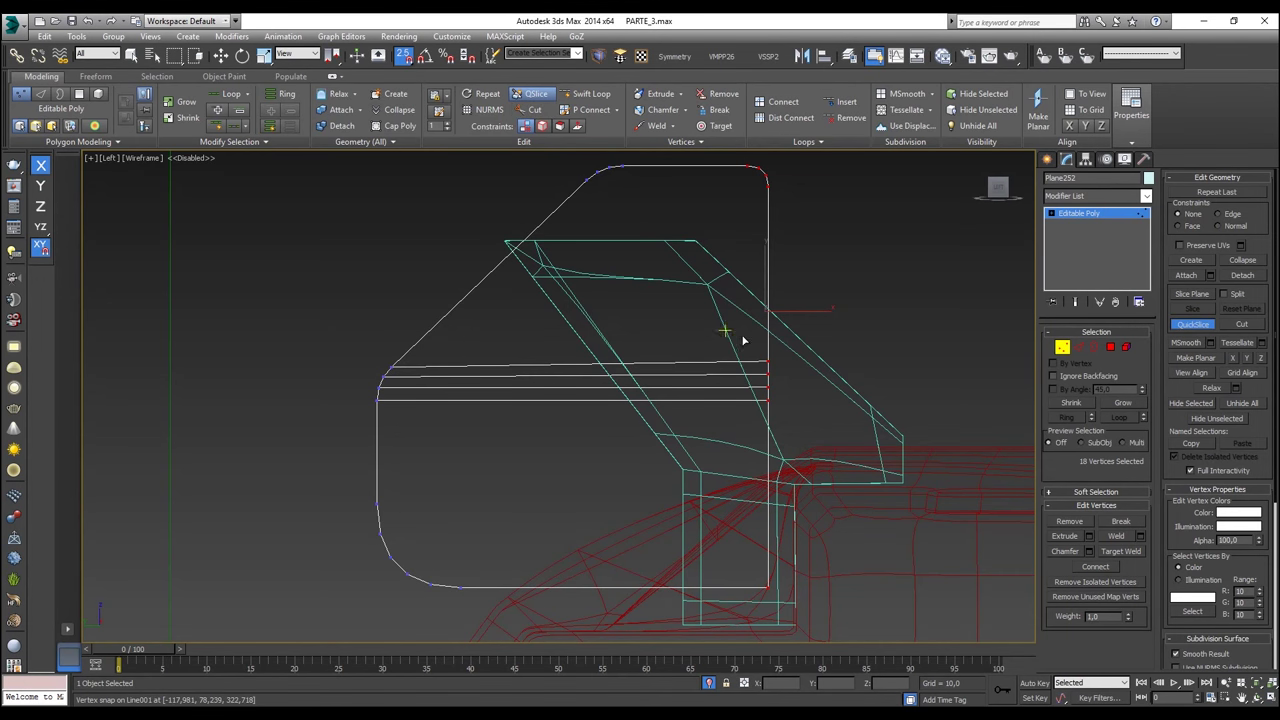
key(w)
Step: Level the edges at the bracket's outer bend by snapping their straight-side vertices vertically to the matching bend vertices
drag(797, 341, 744, 366)
drag(803, 429, 378, 402)
key(s)
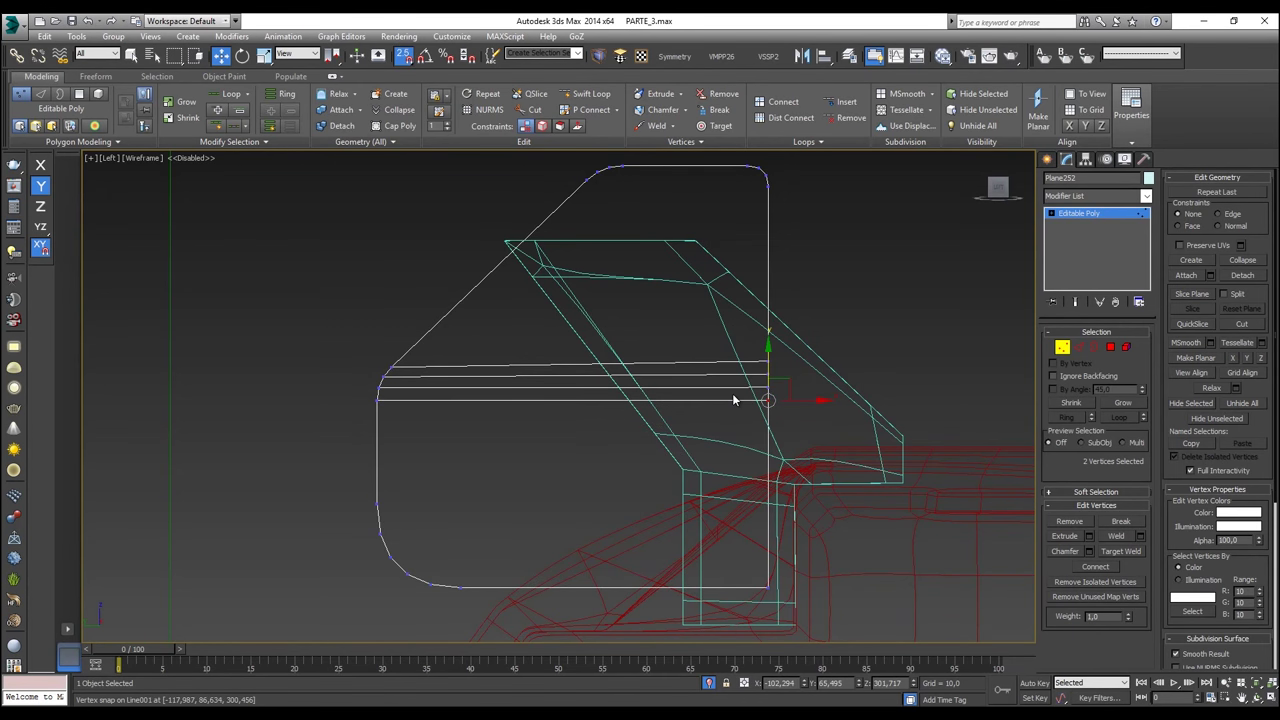
scroll(750, 394, up, 3)
drag(846, 387, 753, 363)
scroll(774, 367, down, 2)
drag(420, 358, 225, 378)
drag(834, 362, 741, 336)
drag(834, 347, 239, 362)
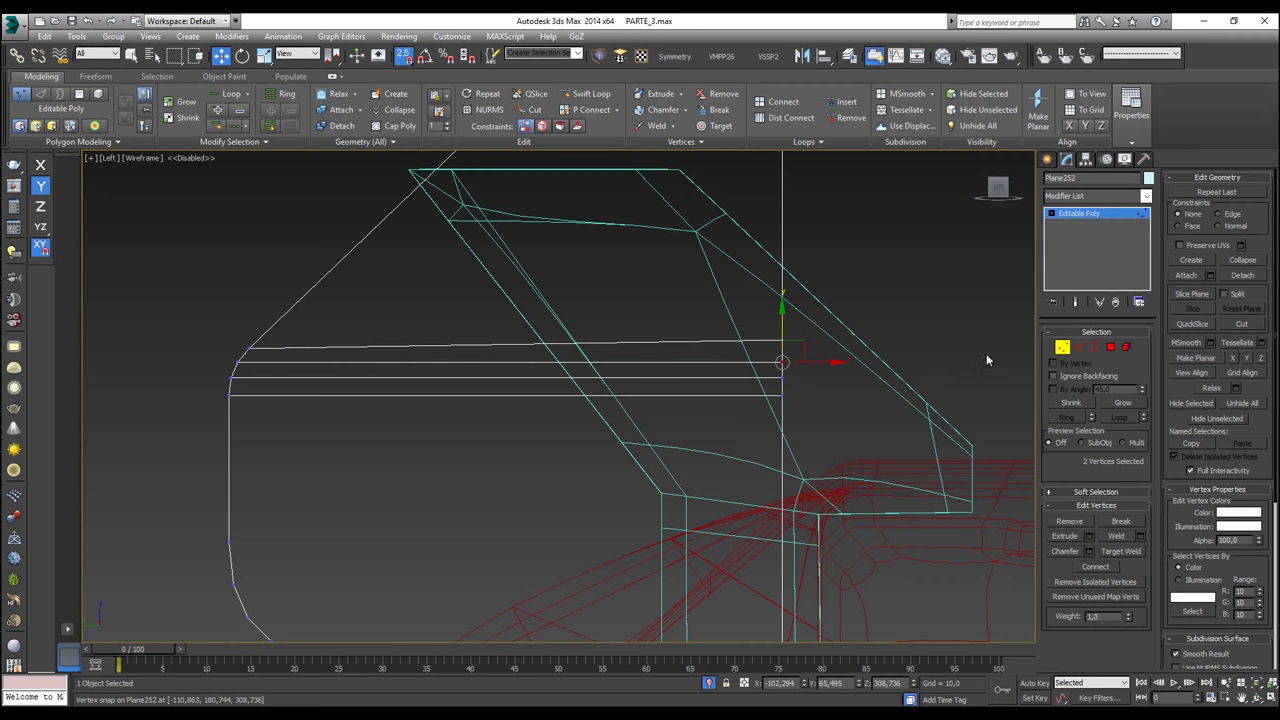
drag(781, 312, 253, 344)
click(601, 338)
Step: Cut three edges across the bracket's side face, joining the matching vertices of its two rounded upper corners
scroll(602, 339, down, 2)
middle_drag(595, 188, 586, 234)
scroll(623, 177, up, 4)
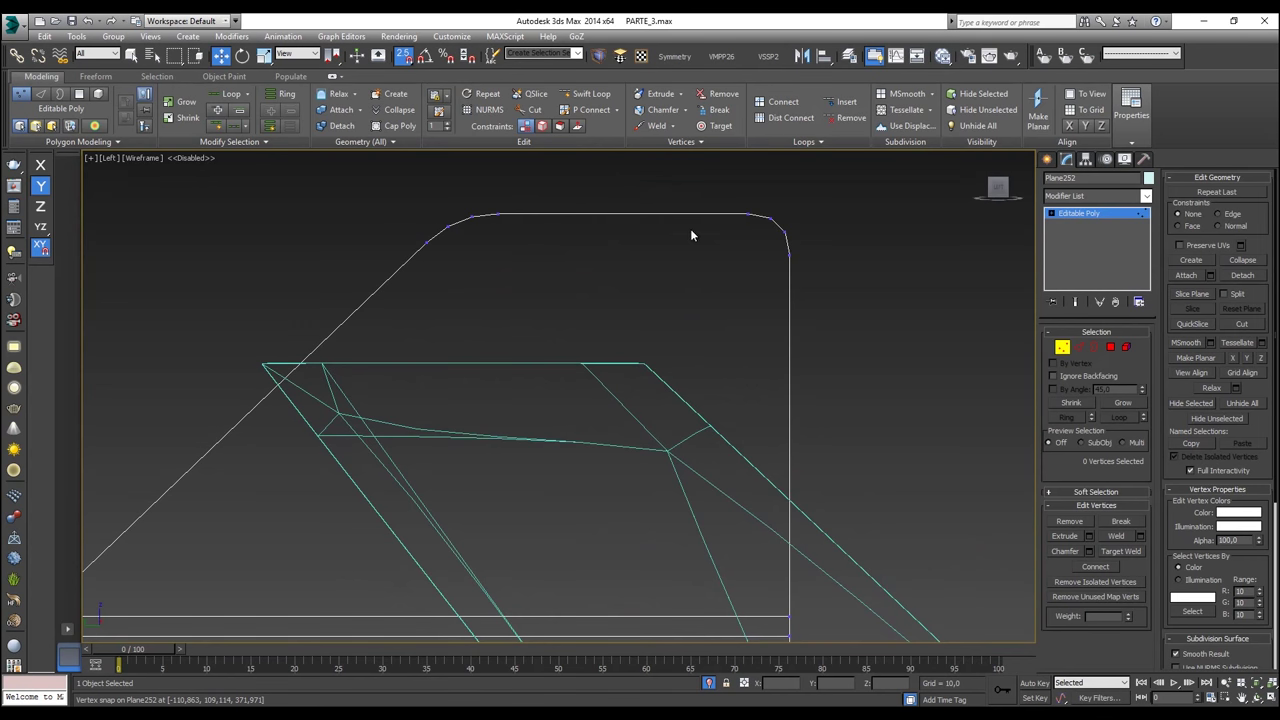
click(533, 113)
click(472, 217)
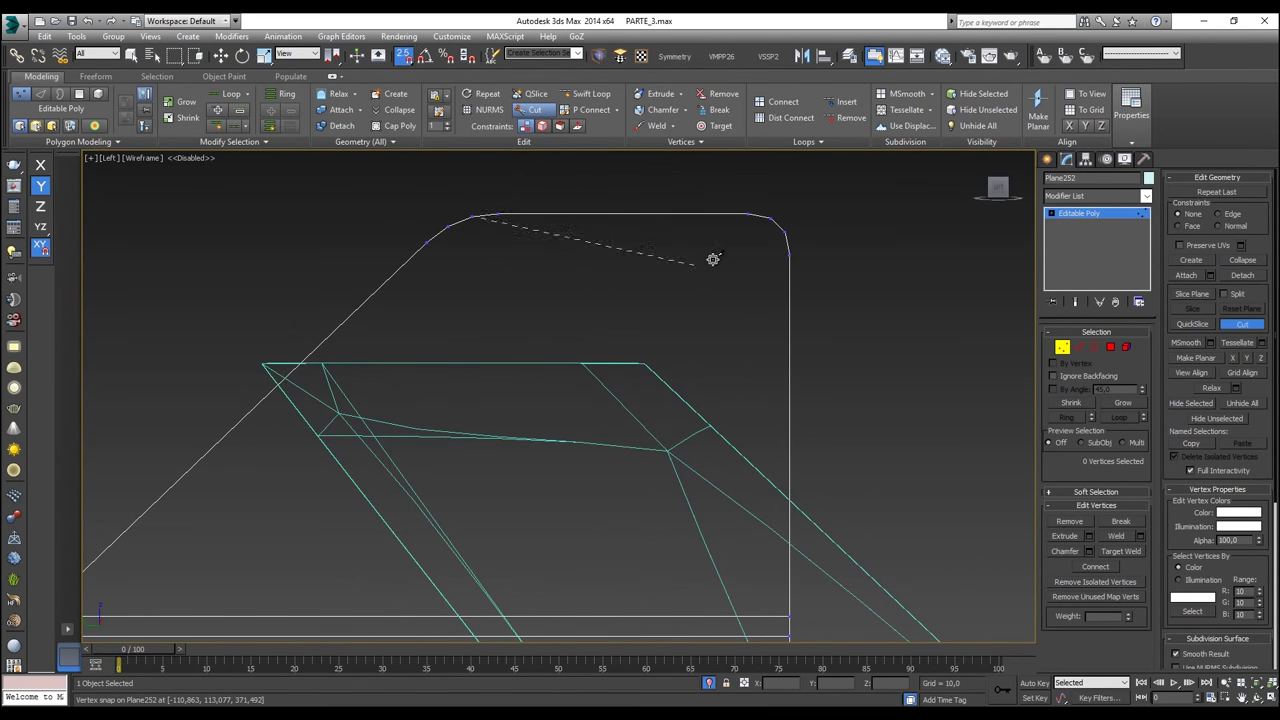
click(770, 219)
click(768, 218)
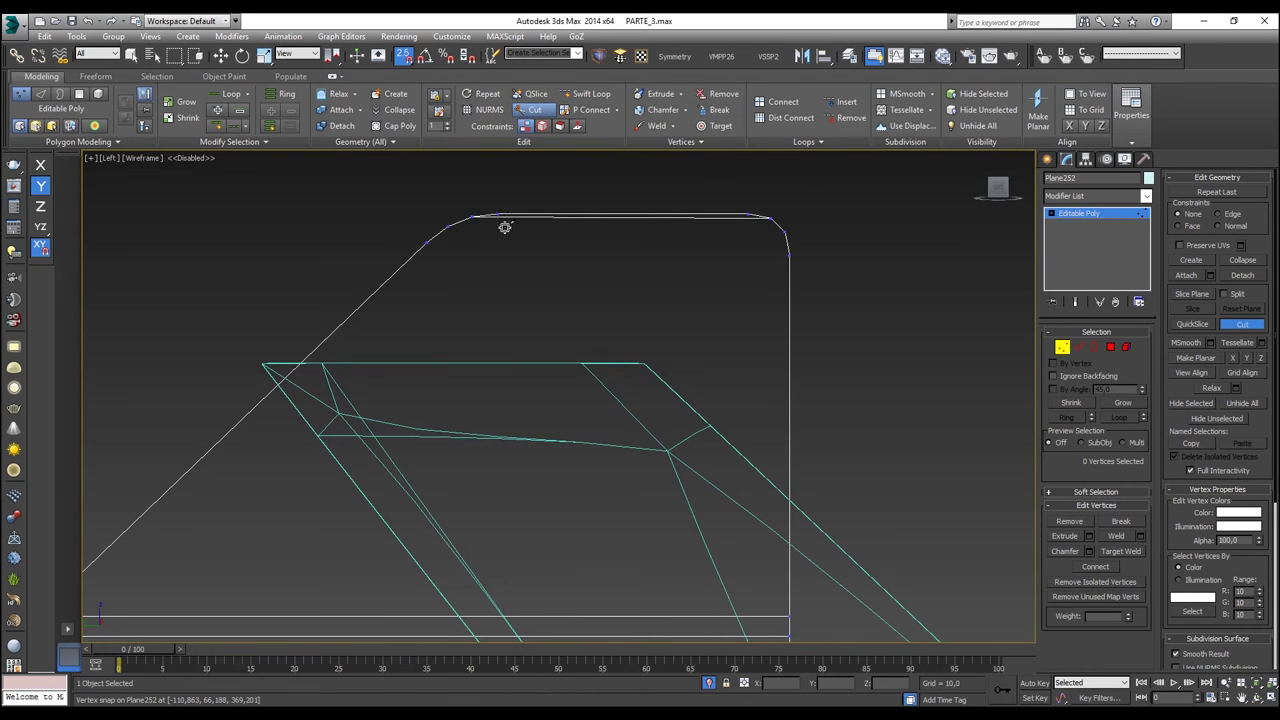
click(449, 224)
click(785, 233)
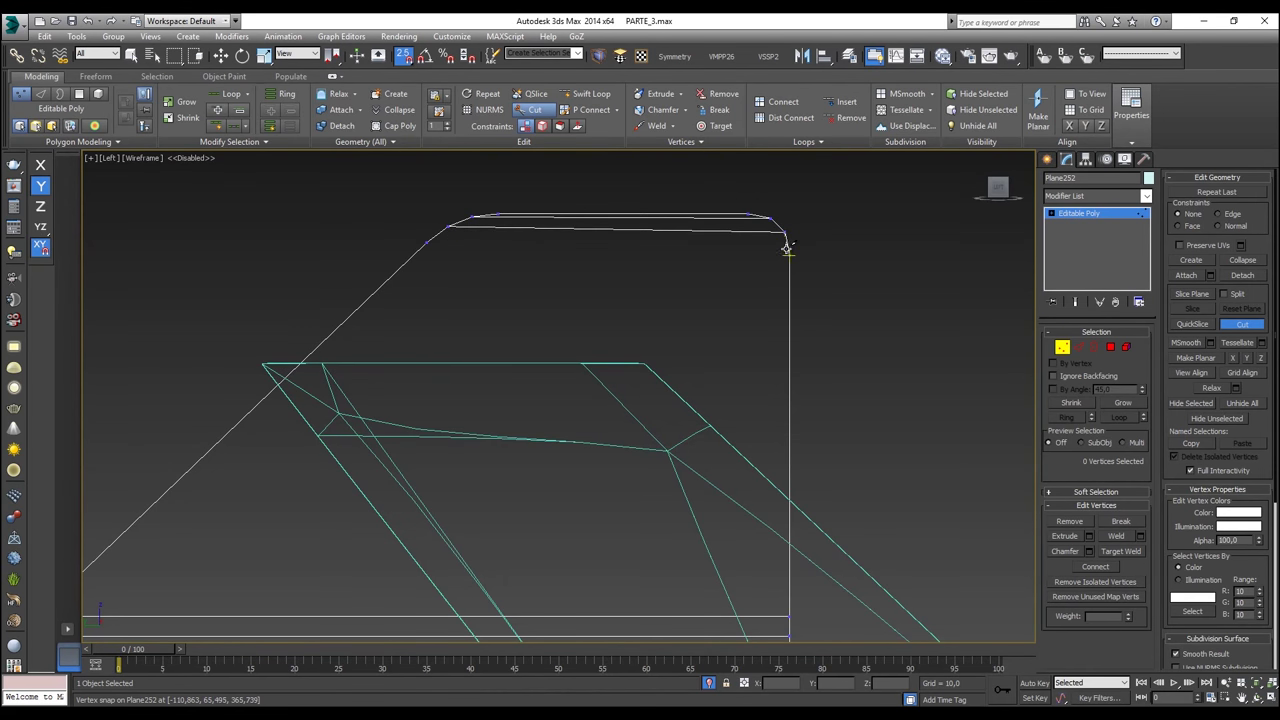
click(428, 243)
key(w)
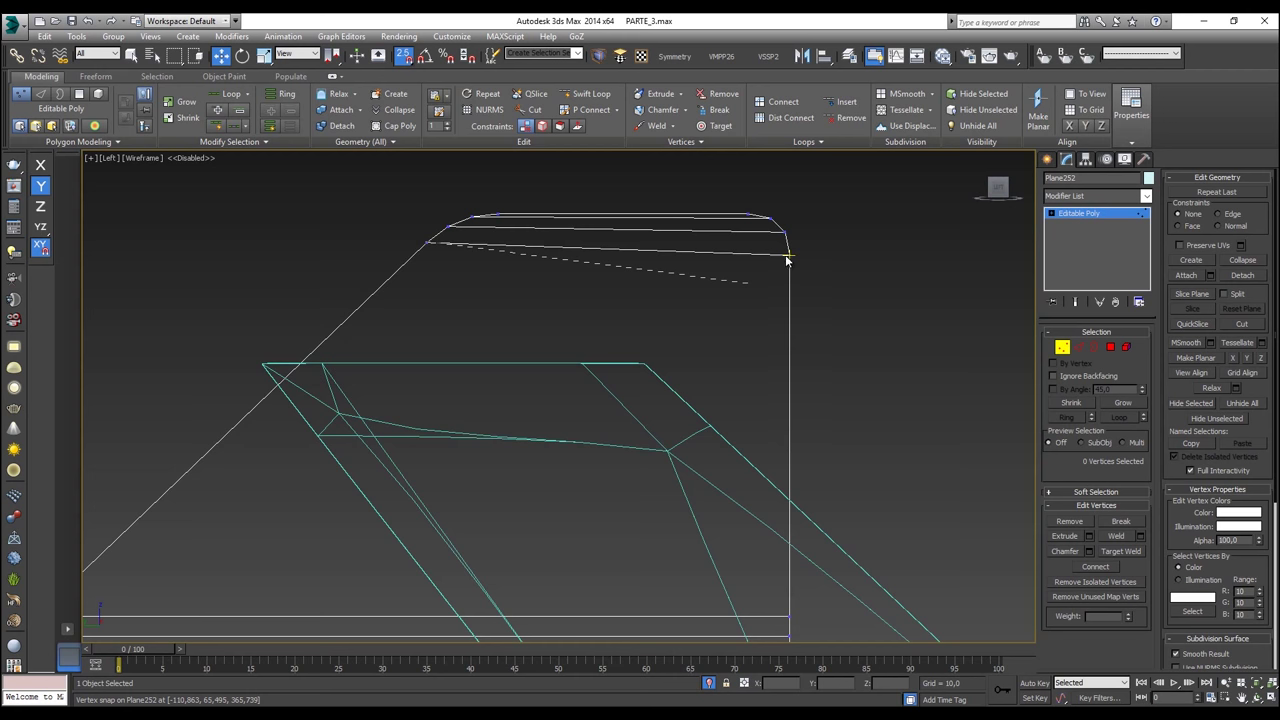
scroll(845, 266, down, 4)
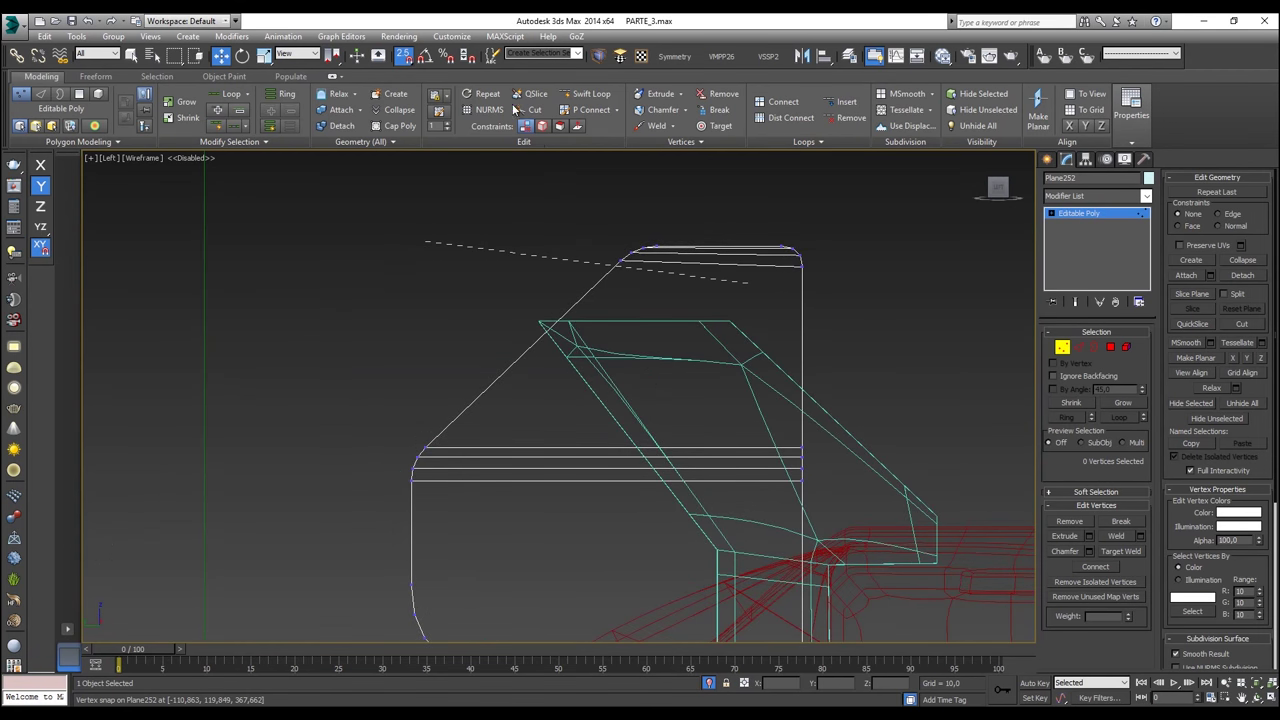
click(645, 247)
right_click(667, 200)
click(394, 186)
Step: Examine the bracket's cut side face and rounded corners in perspective, shaded and see-through views against the reference
key(p)
scroll(733, 277, up, 3)
scroll(733, 278, down, 5)
alt+middle_drag(733, 278, 537, 297)
scroll(763, 237, up, 6)
click(574, 222)
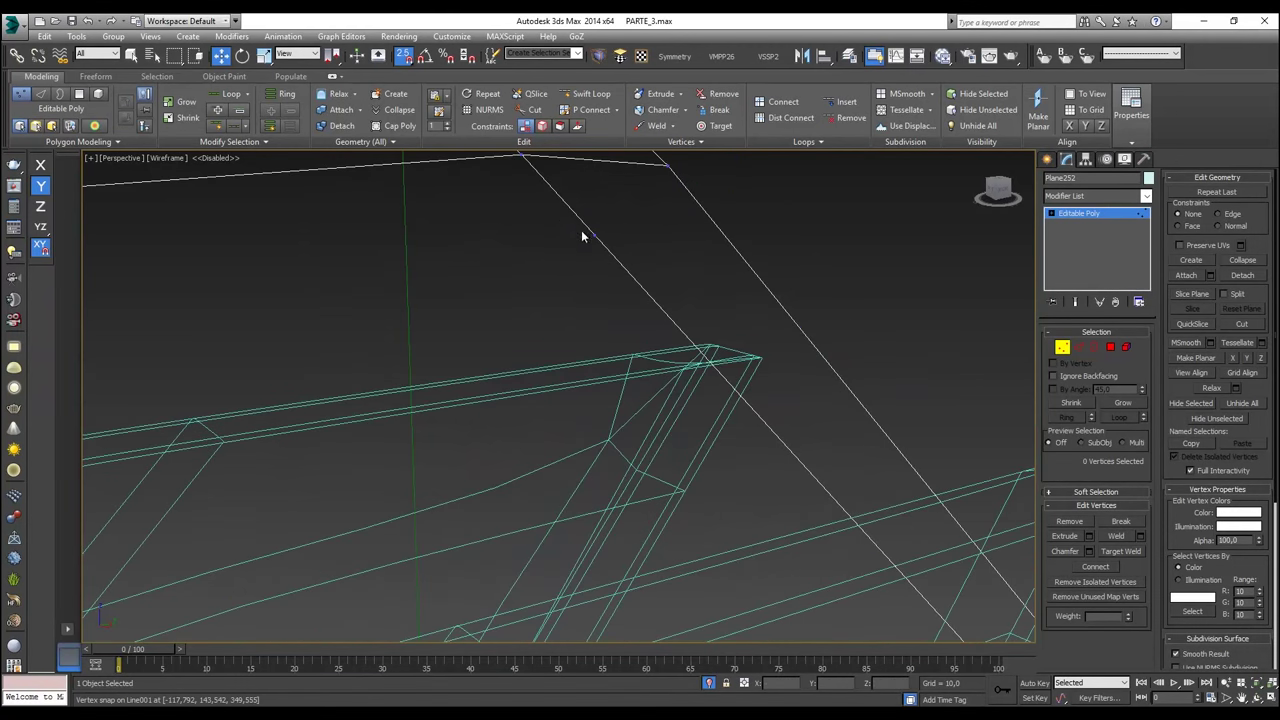
scroll(581, 230, down, 4)
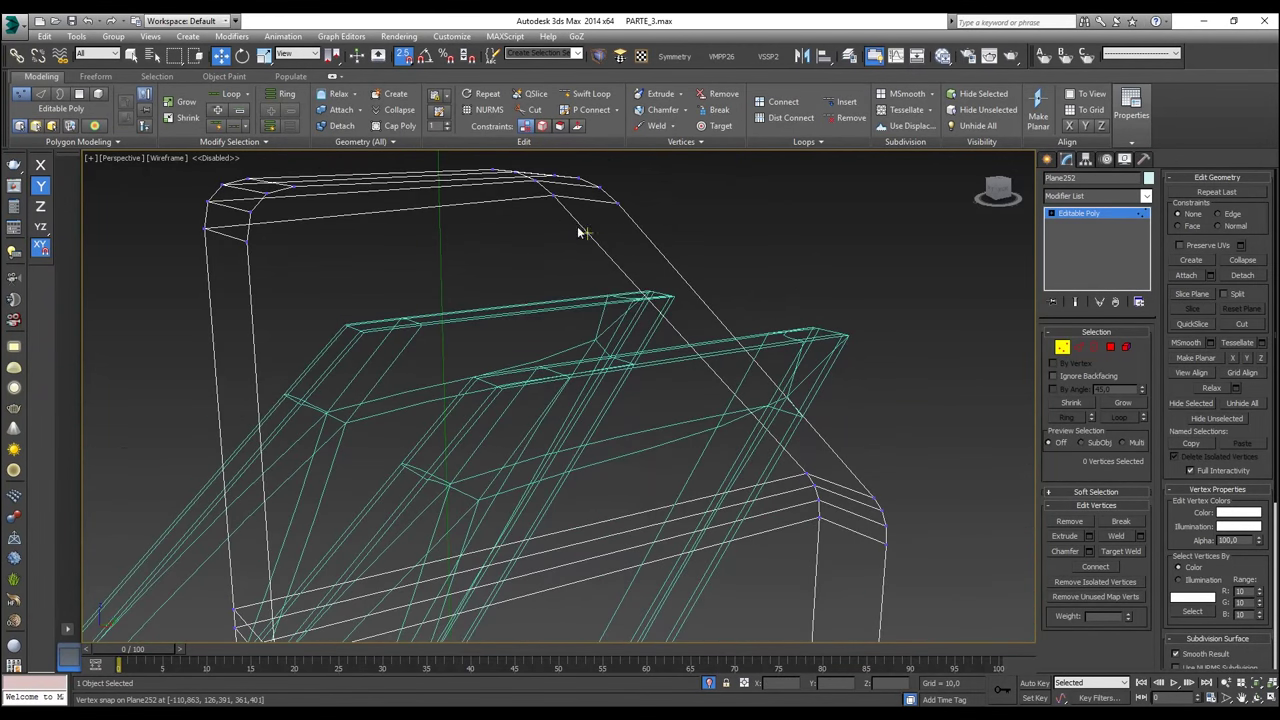
click(533, 110)
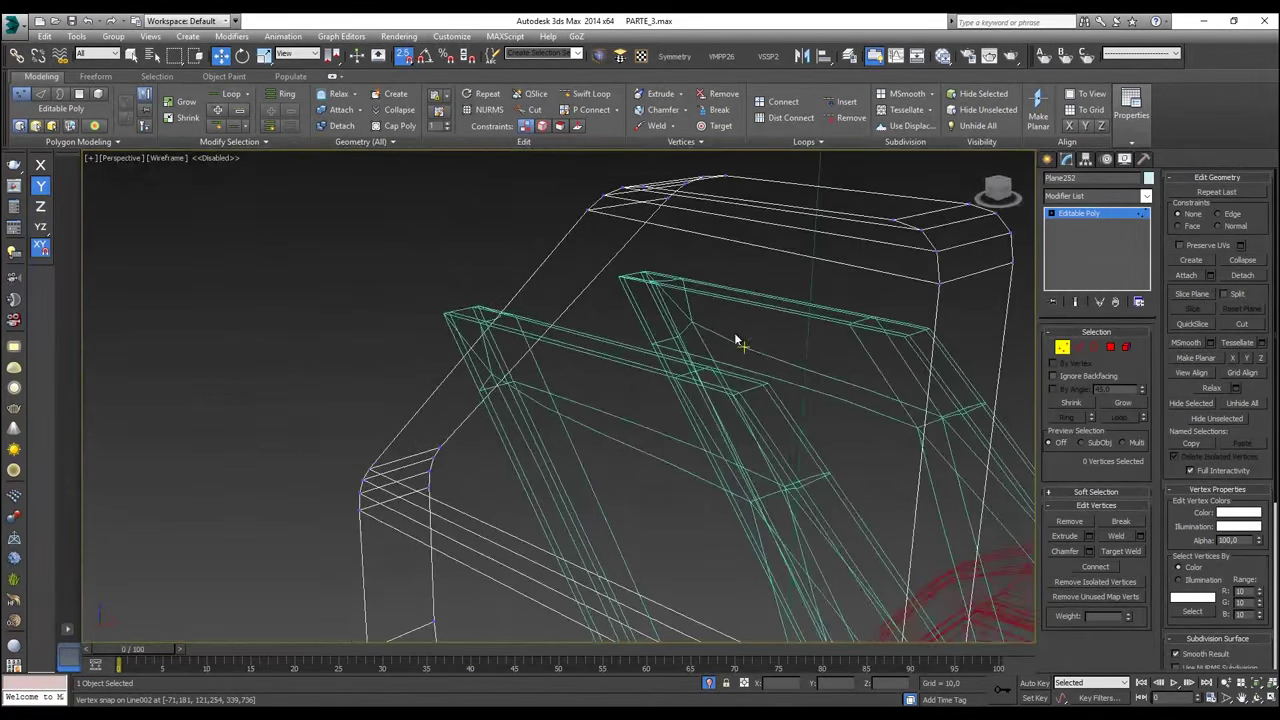
key(F3)
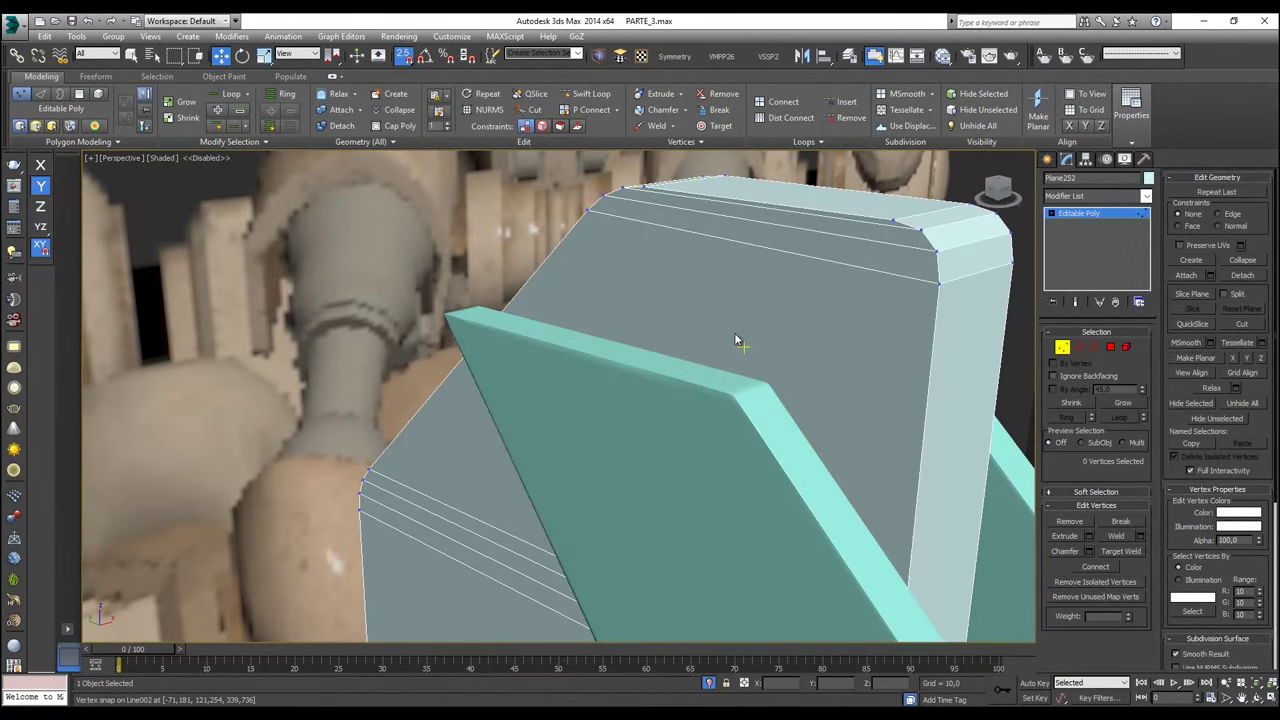
key(alt+x)
alt+middle_drag(751, 343, 804, 118)
scroll(814, 326, down, 3)
key(f)
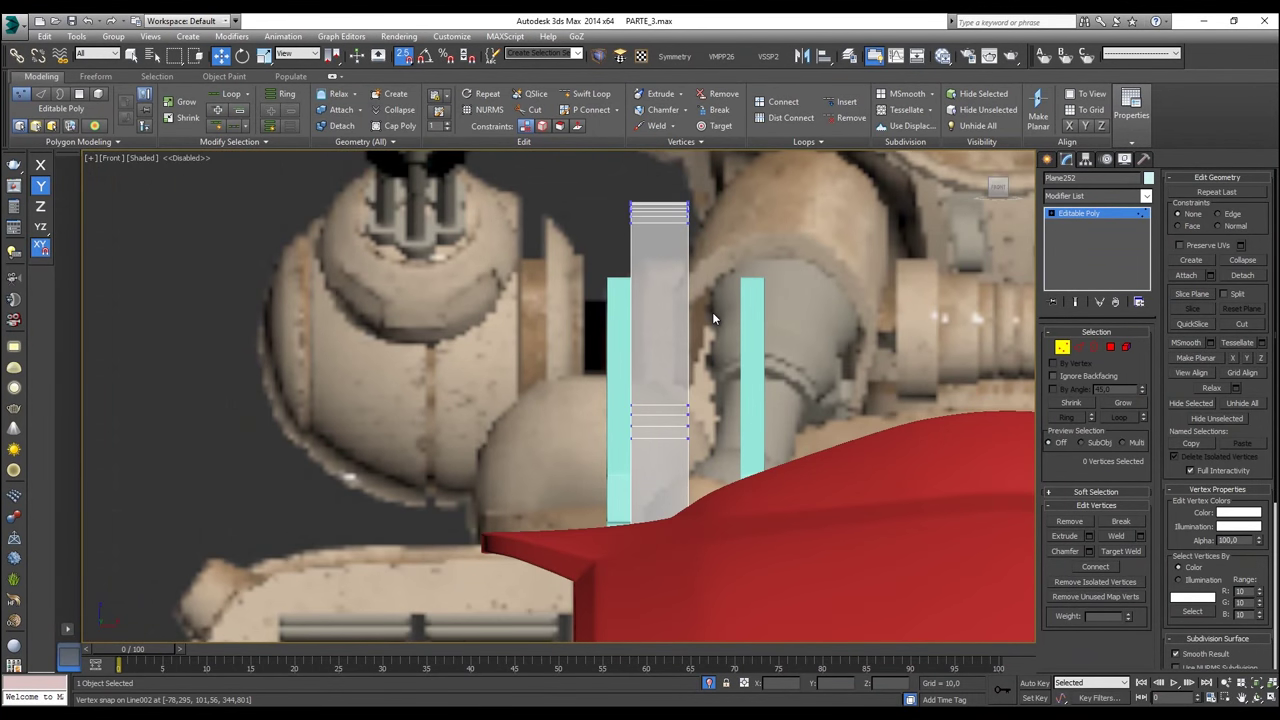
key(l)
middle_drag(684, 380, 729, 257)
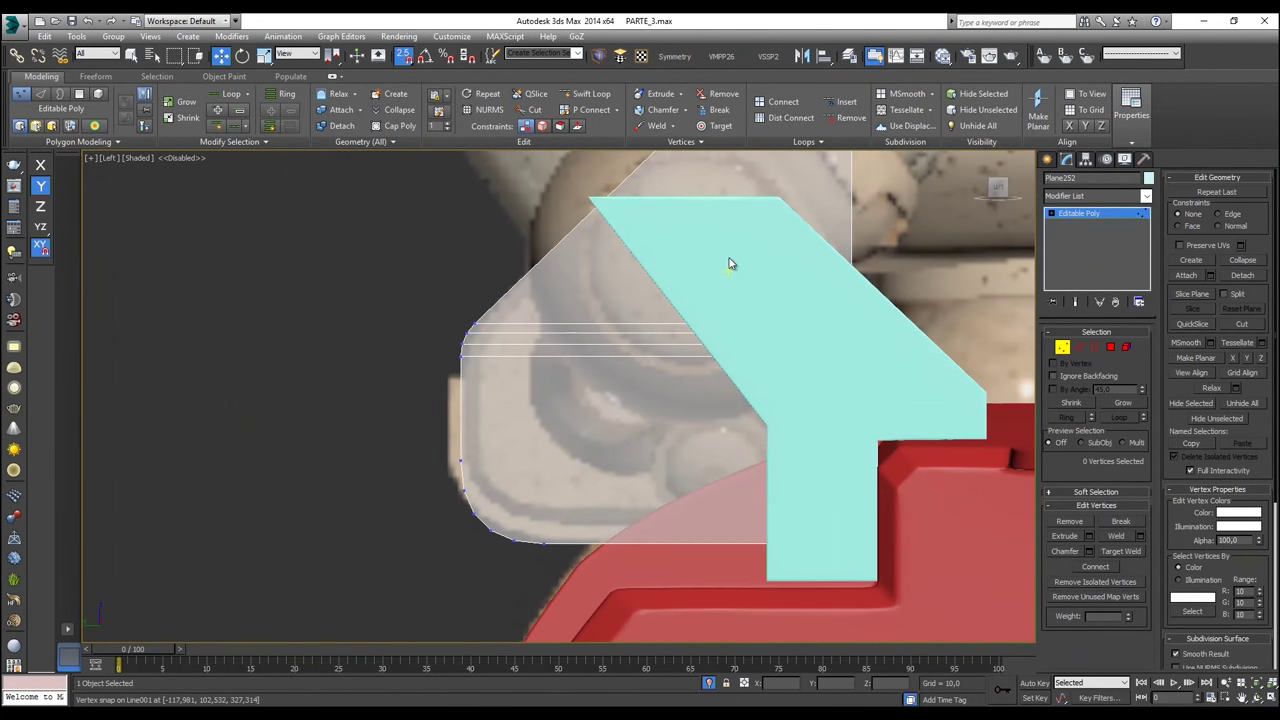
Step: In the wireframe left view, cut five edges from the rounded lower corner's vertices across to the bracket's straight vertical edge
key(F3)
middle_drag(669, 377, 684, 317)
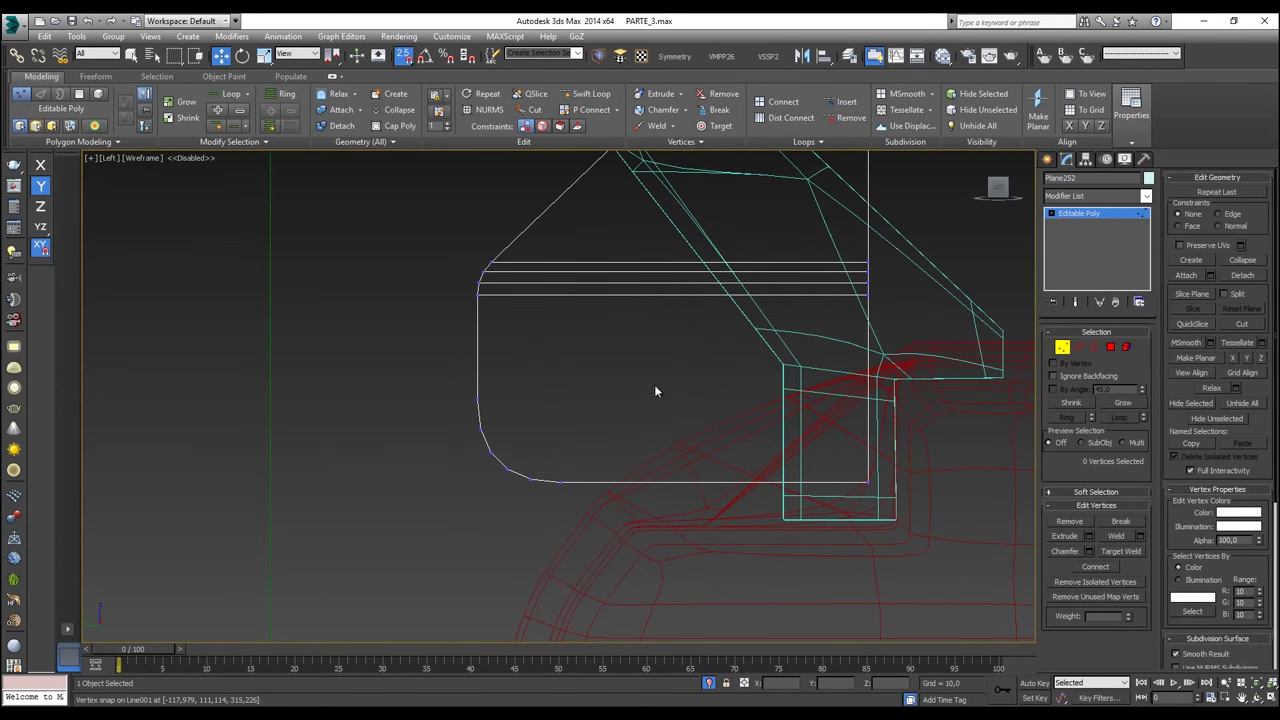
click(531, 110)
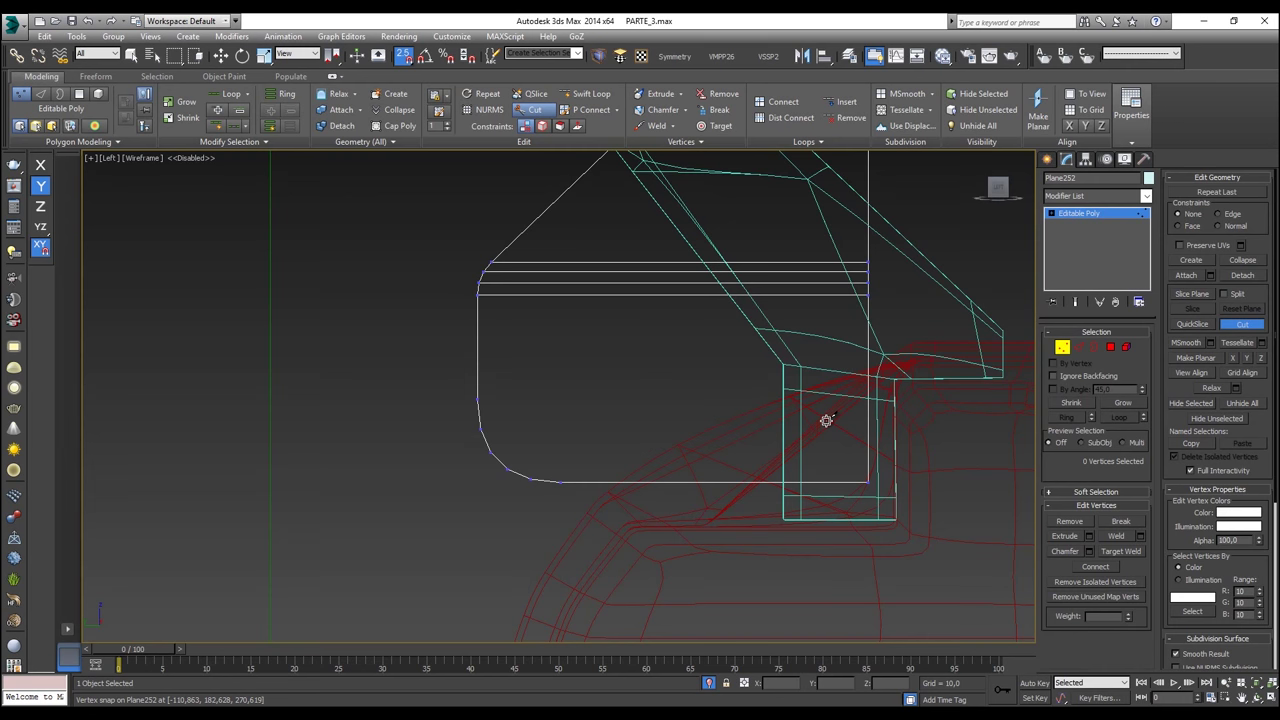
click(479, 400)
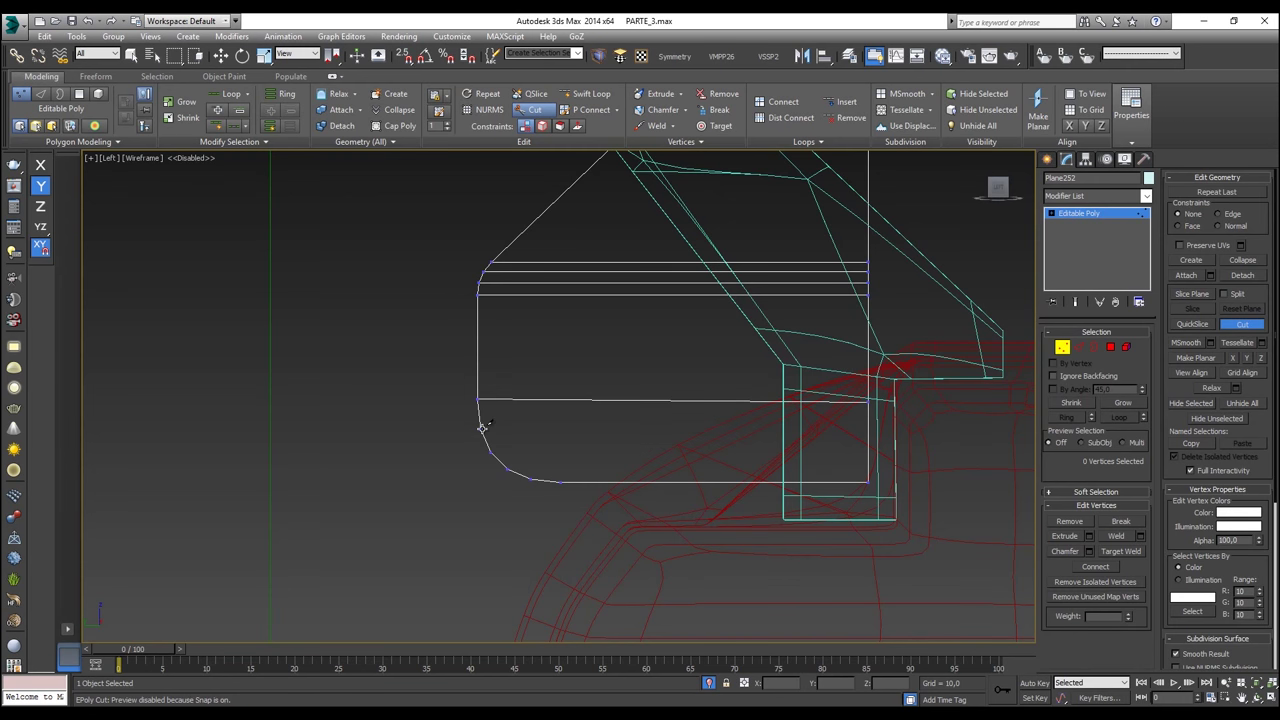
click(868, 425)
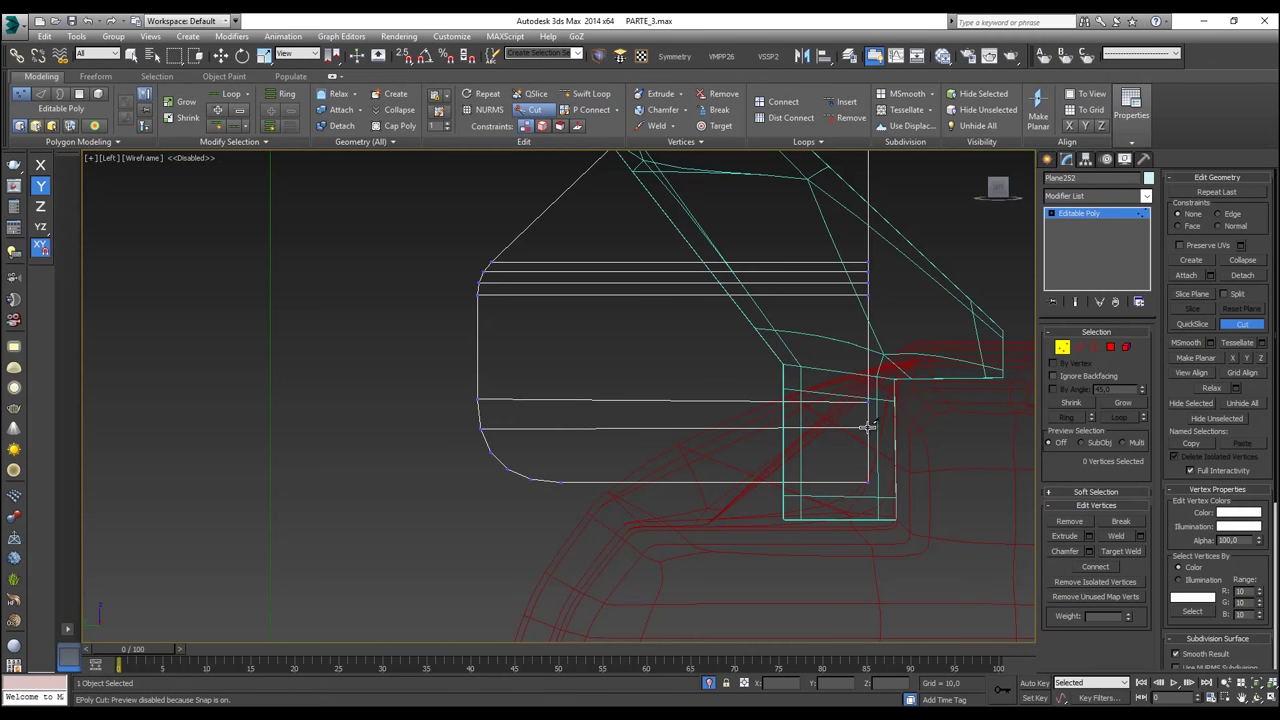
click(490, 450)
click(868, 449)
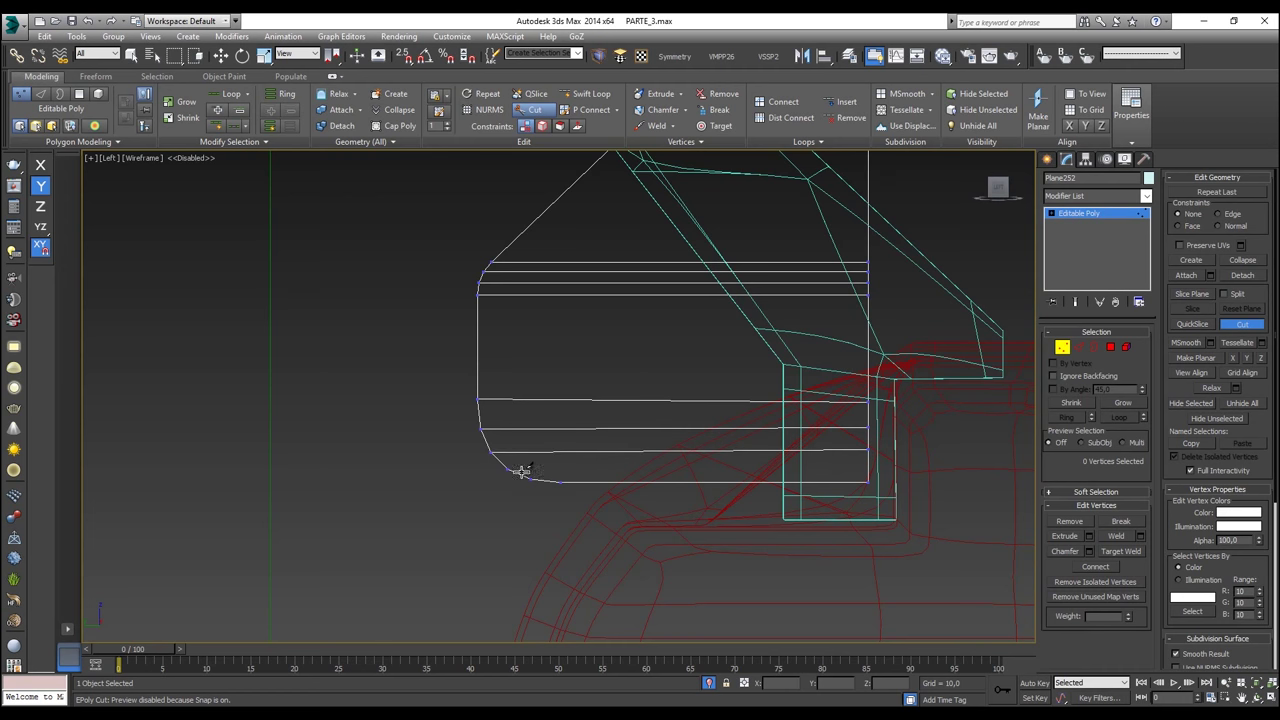
click(869, 463)
click(531, 479)
click(866, 472)
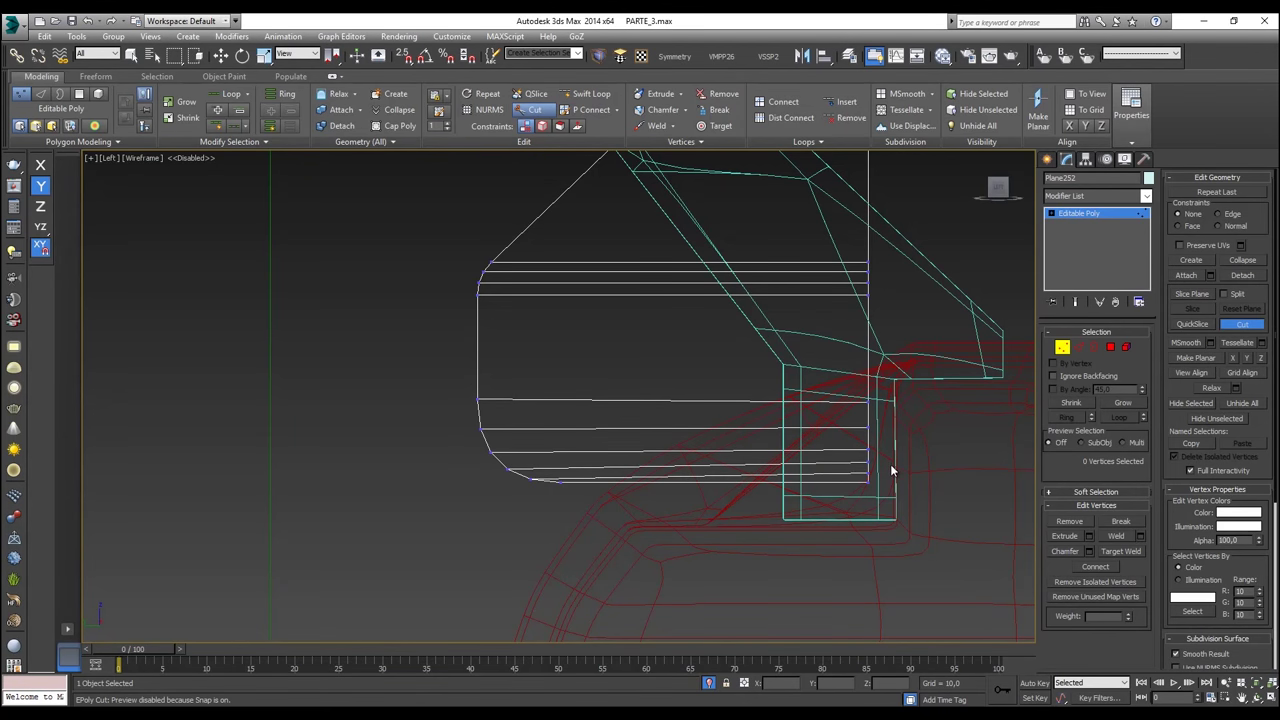
right_click(892, 470)
Step: Isolate the bracket in the perspective view and return to vertex-level editing
key(p)
alt+middle_drag(880, 466, 700, 439)
scroll(931, 440, up, 5)
alt+middle_drag(931, 440, 866, 434)
scroll(896, 439, down, 5)
right_click(863, 430)
click(897, 325)
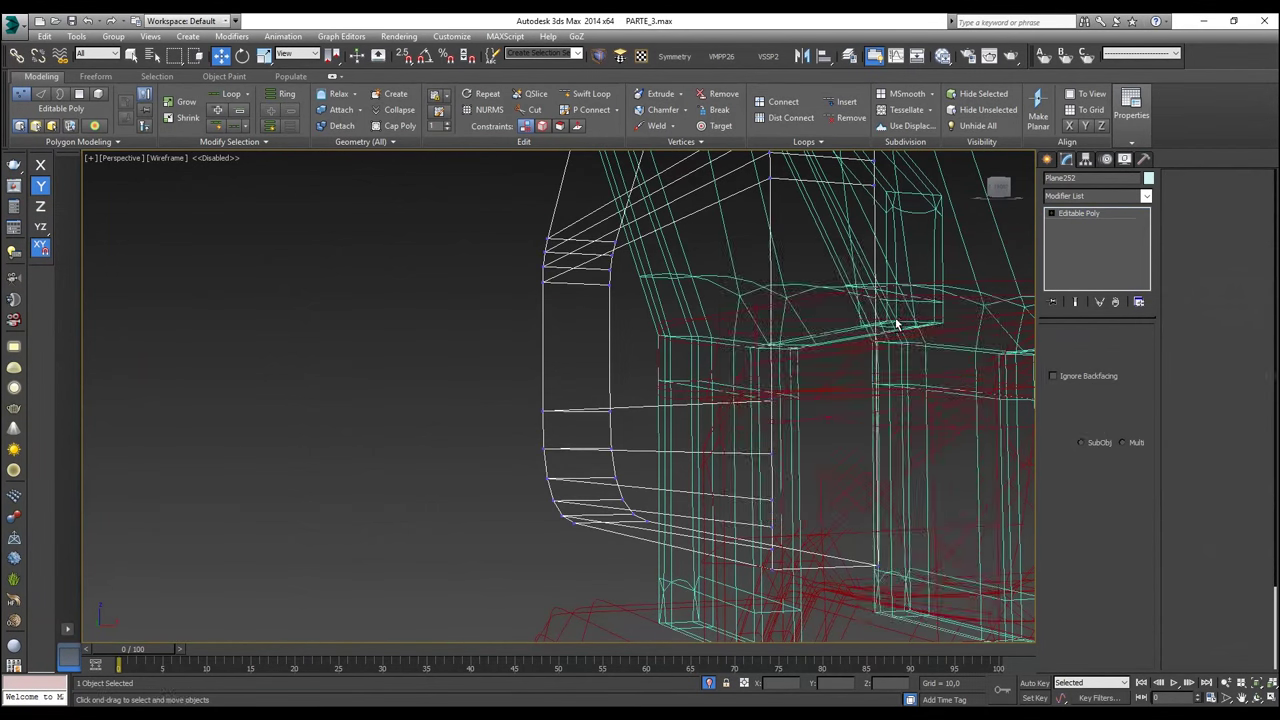
key(alt+q)
key(1)
alt+middle_drag(700, 406, 720, 372)
Step: Continue the five lower cuts across the bracket's narrow back face to its opposite vertical edge
click(530, 109)
click(710, 362)
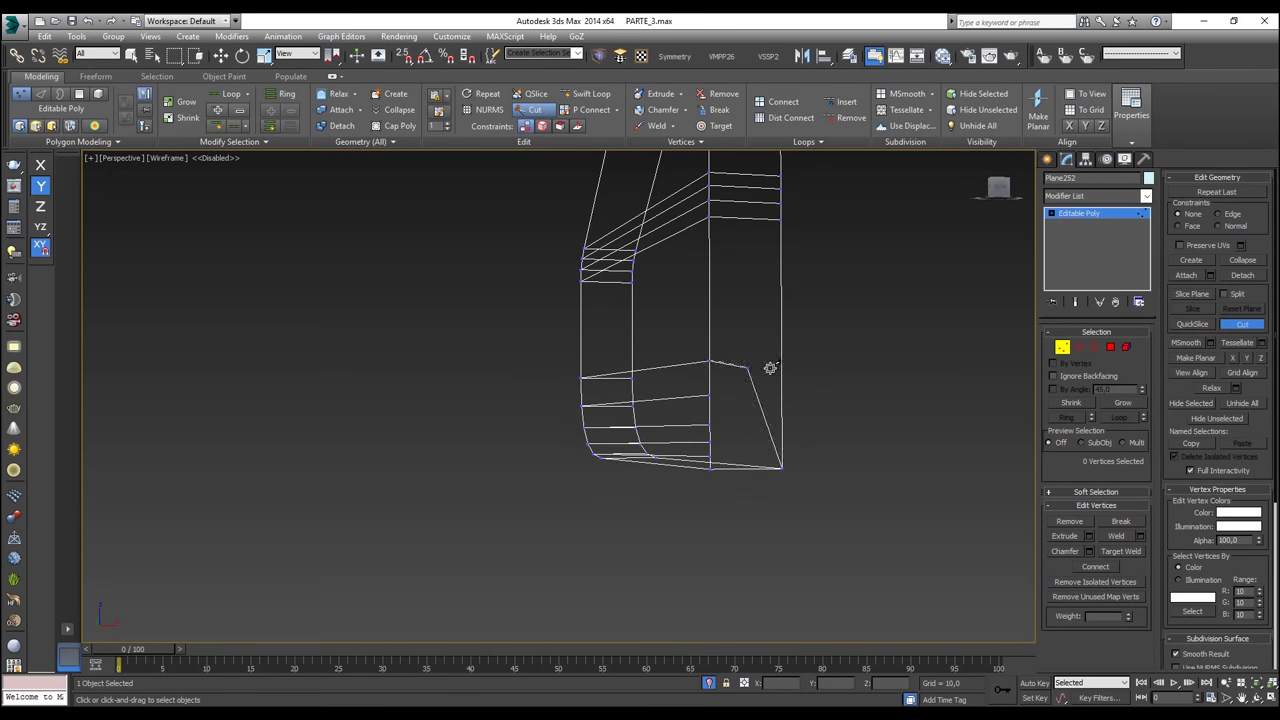
click(781, 361)
right_click(751, 383)
click(710, 395)
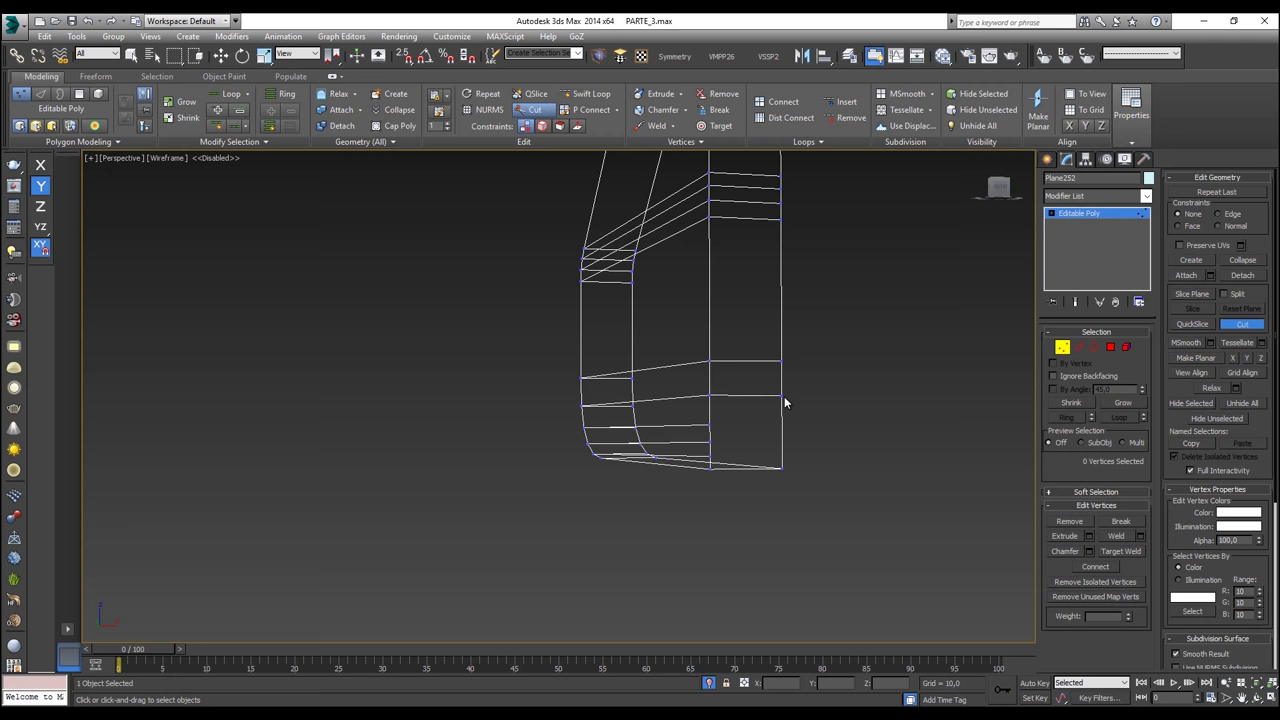
click(708, 422)
click(710, 440)
click(782, 440)
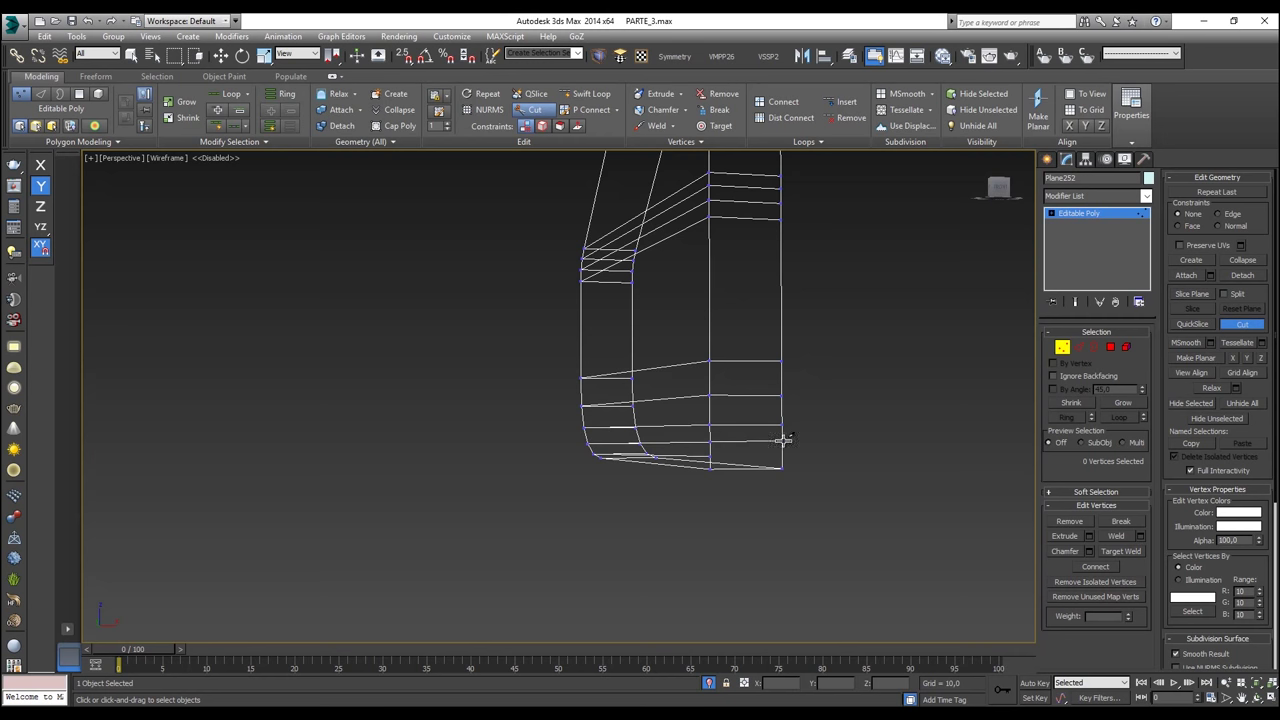
click(709, 455)
Step: Level the lower cuts by snapping their straight-side vertices vertically to the matching vertices of the rounded lower corner
key(l)
right_click(902, 430)
drag(901, 384, 482, 395)
key(s)
drag(953, 432, 481, 429)
drag(862, 457, 180, 490)
scroll(890, 470, up, 2)
scroll(853, 458, down, 2)
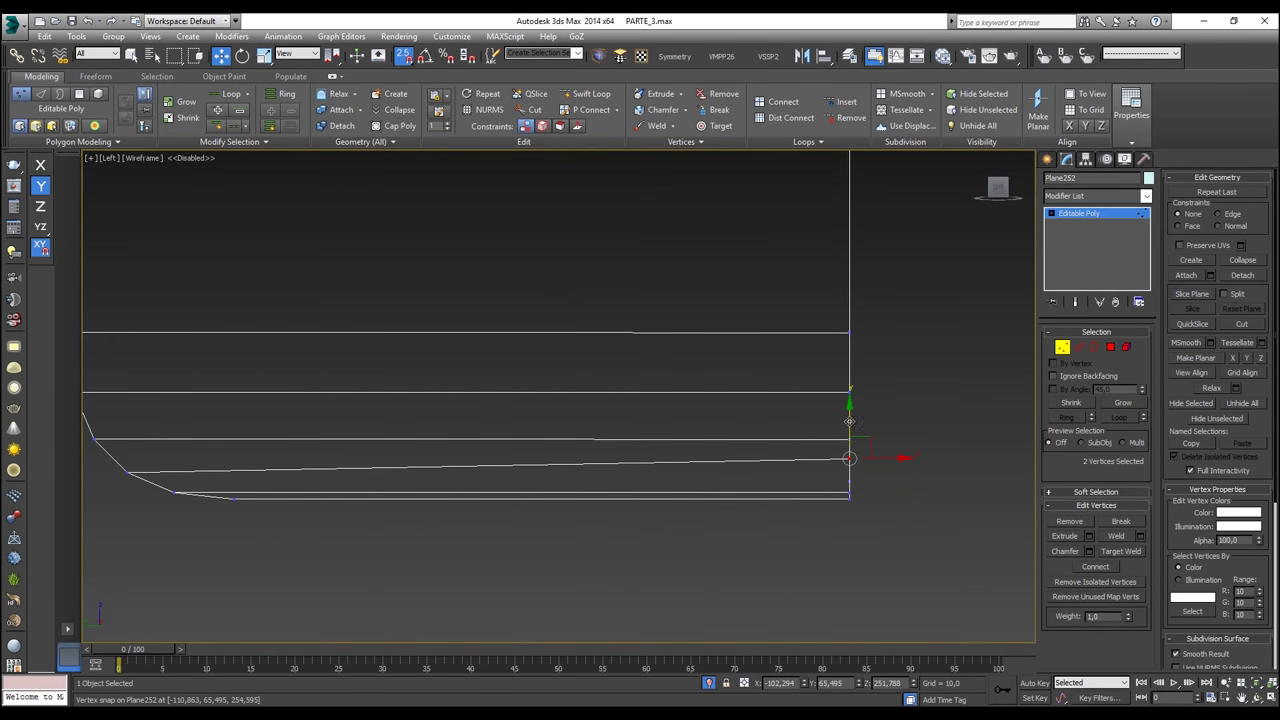
drag(849, 421, 129, 473)
scroll(415, 380, down, 5)
middle_drag(514, 383, 617, 420)
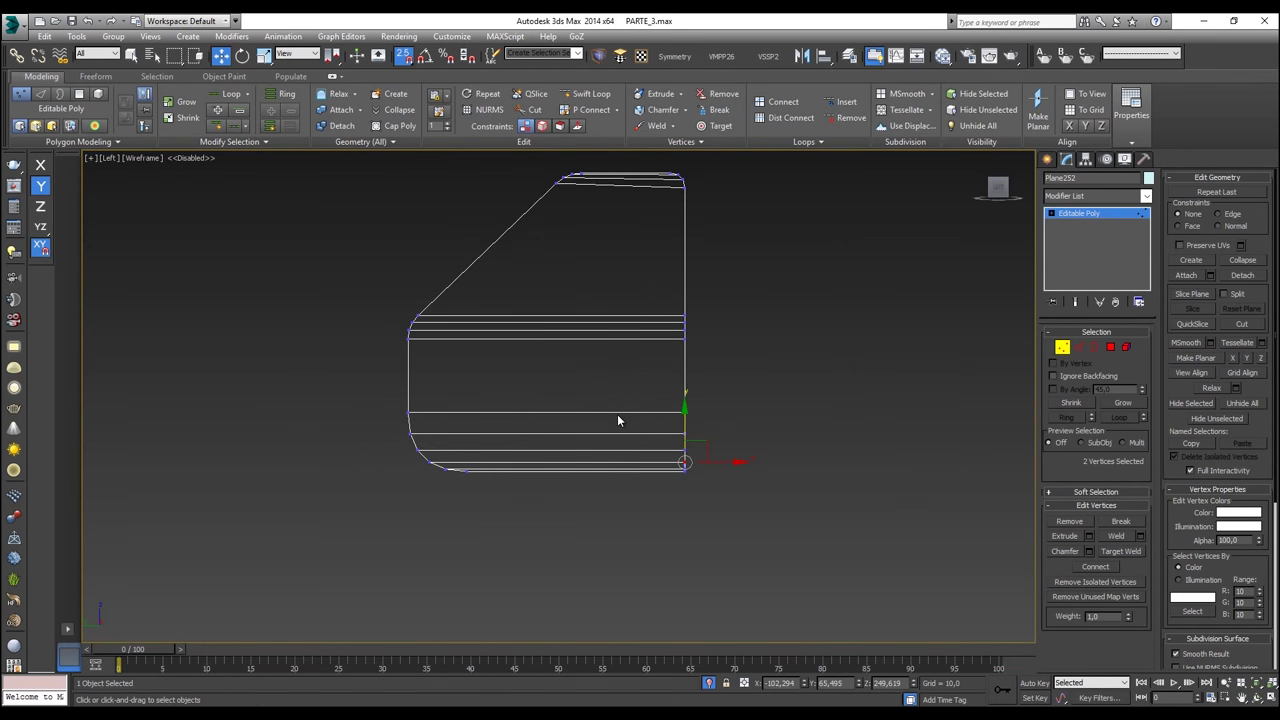
Step: Snap the misaligned vertex of the third lower cut on the back face along Z to its opposite vertex
key(p)
key(z)
scroll(617, 420, down, 5)
scroll(617, 420, down, 6)
alt+middle_drag(615, 421, 554, 437)
mouse_move(677, 413)
alt+middle_down()
mouse_move(648, 417)
mouse_move(671, 434)
alt+middle_up()
drag(633, 413, 496, 435)
drag(676, 413, 662, 371)
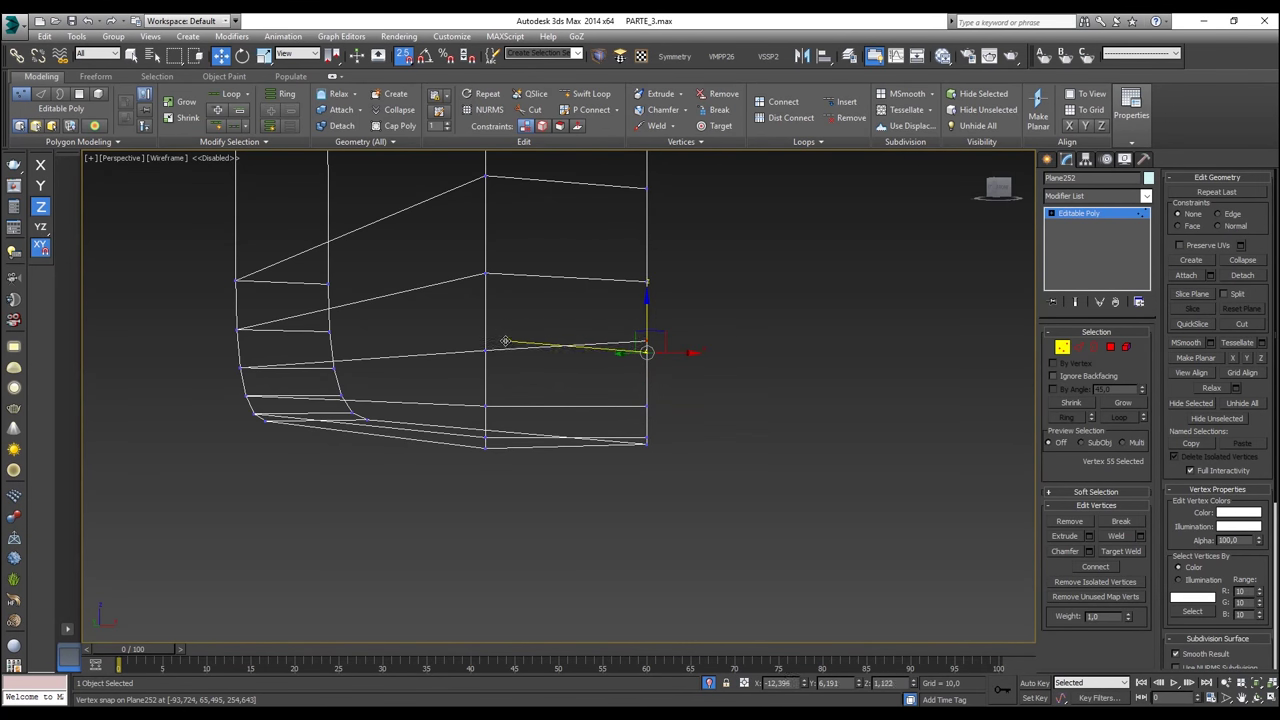
middle_drag(486, 349, 661, 404)
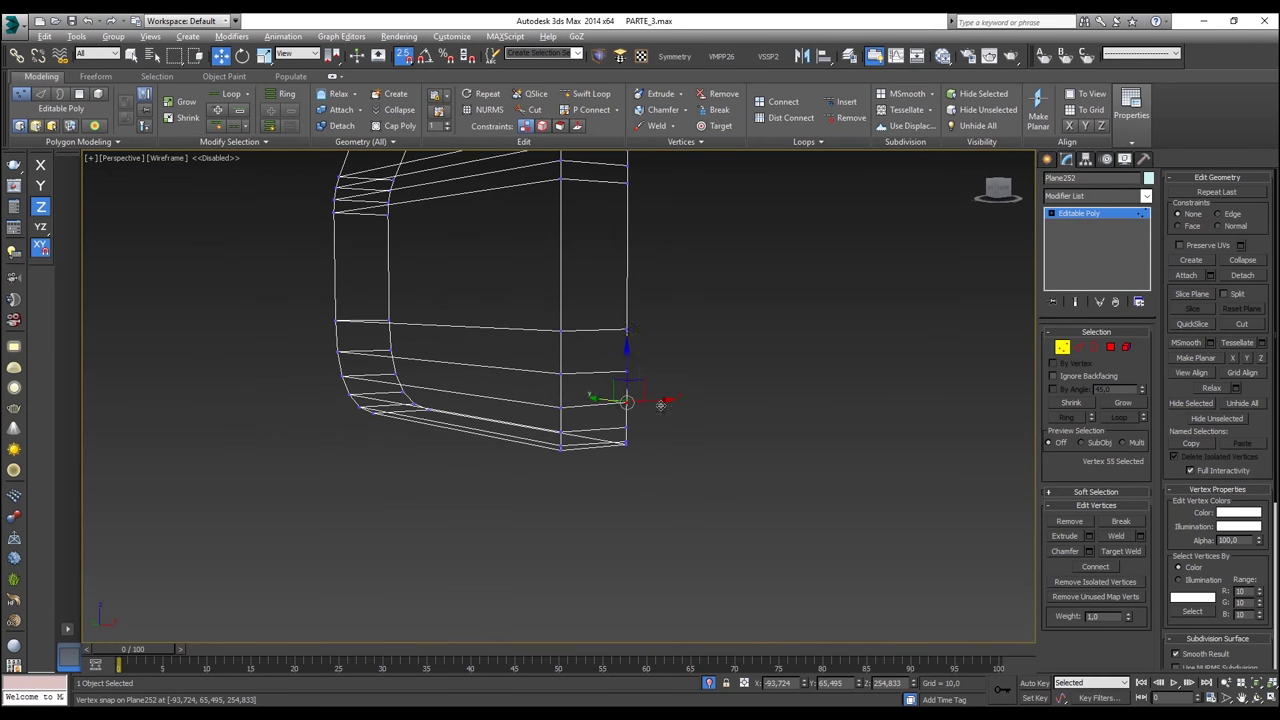
Step: Switch to edge-level editing and select the connected edge loops outlining the bracket's face along its straight back and rounded front
ctrl+click(1078, 347)
alt+middle_drag(677, 402, 572, 427)
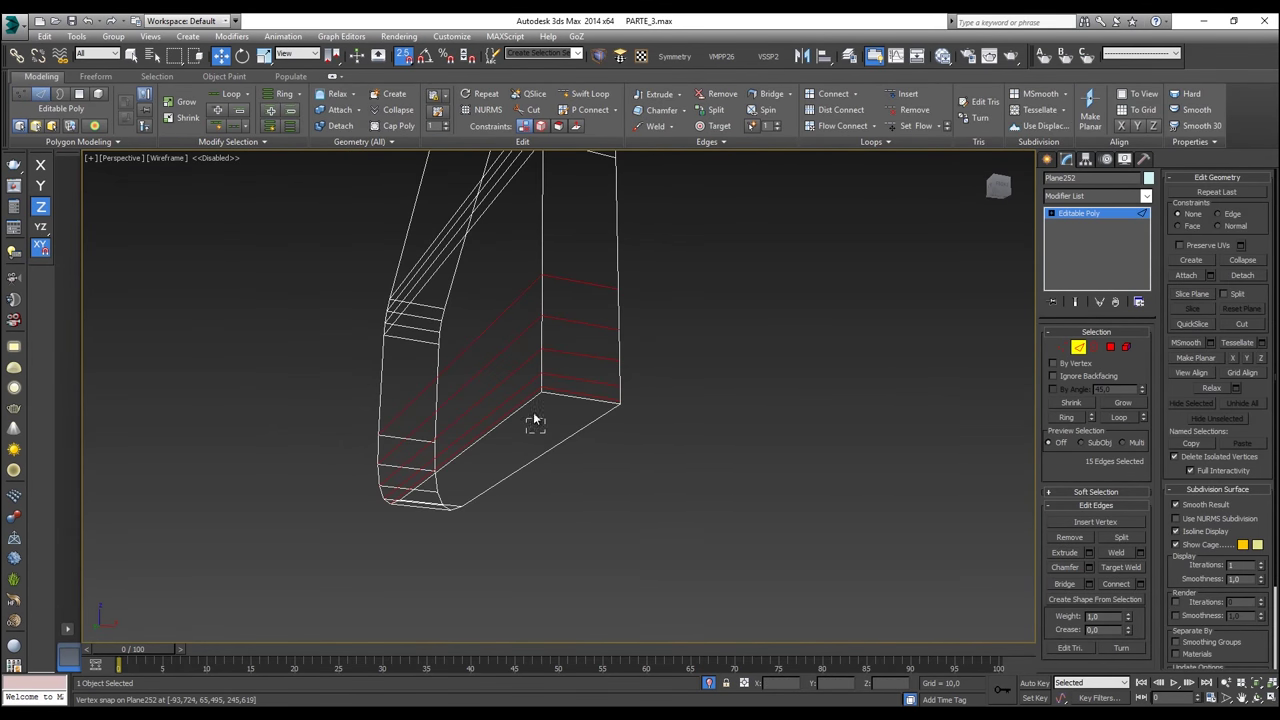
click(543, 217)
click(234, 96)
scroll(513, 417, up, 3)
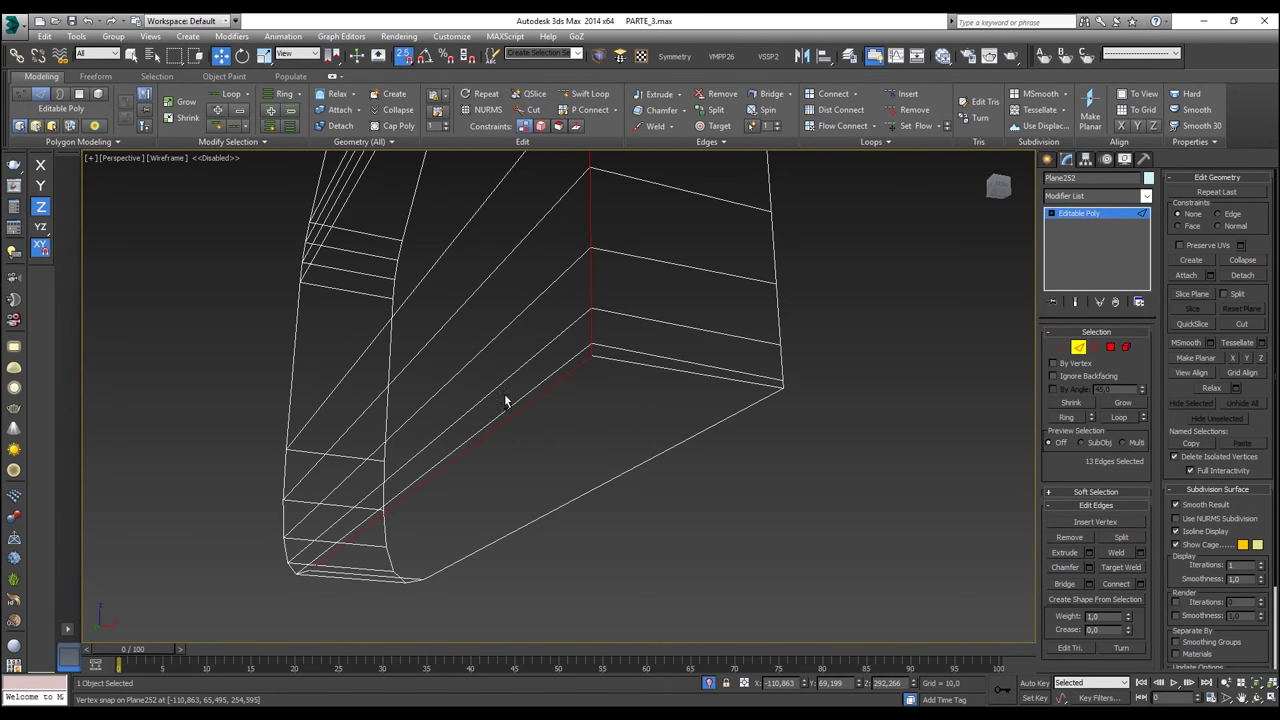
middle_drag(437, 291, 484, 428)
ctrl+click(342, 328)
click(231, 93)
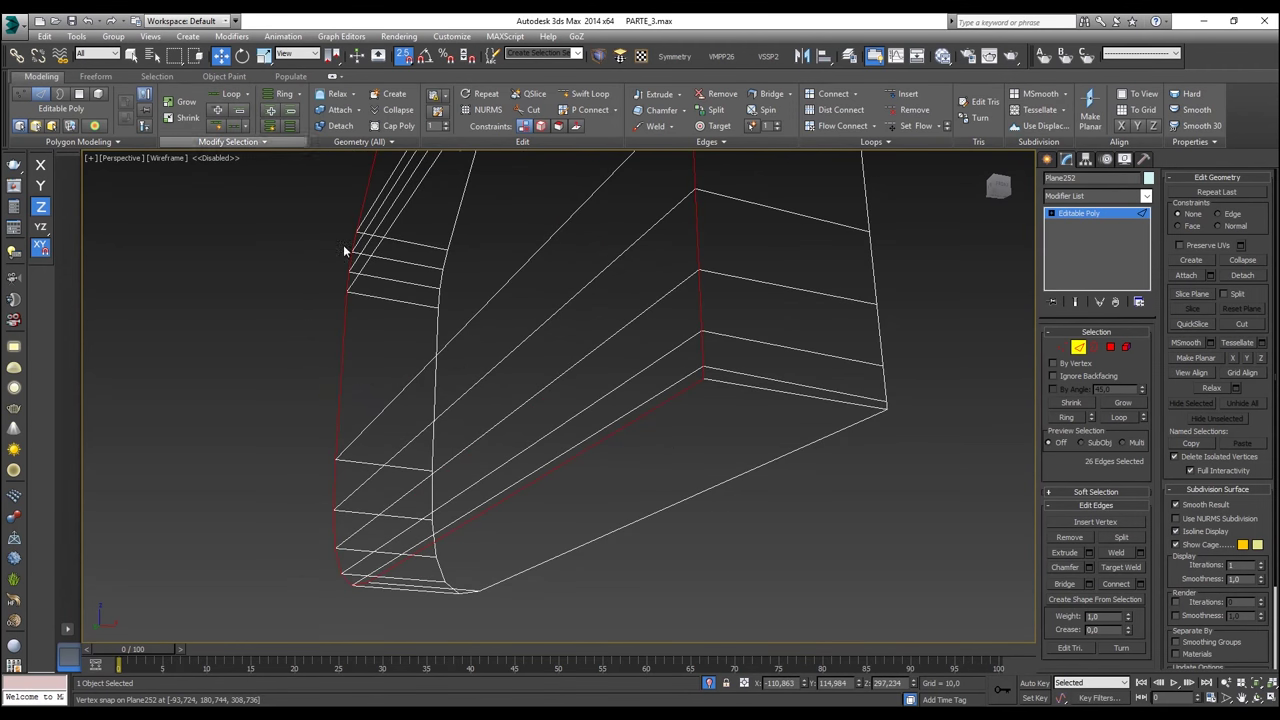
Step: Add the two unselected edges at the bracket's upper rounded corner to the outline edge selection
alt+middle_drag(457, 429, 650, 312)
ctrl+click(650, 330)
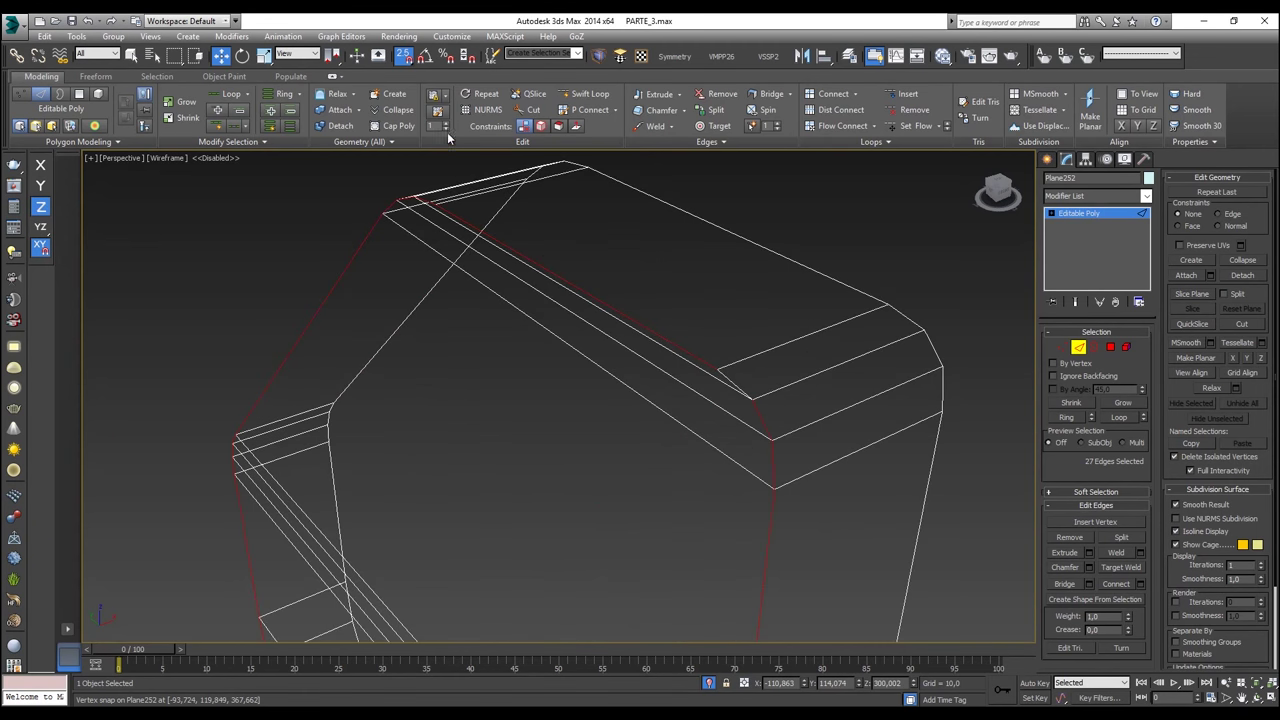
ctrl+click(729, 381)
alt+middle_drag(729, 381, 460, 243)
scroll(437, 228, down, 5)
alt+middle_drag(500, 294, 474, 285)
scroll(473, 285, up, 4)
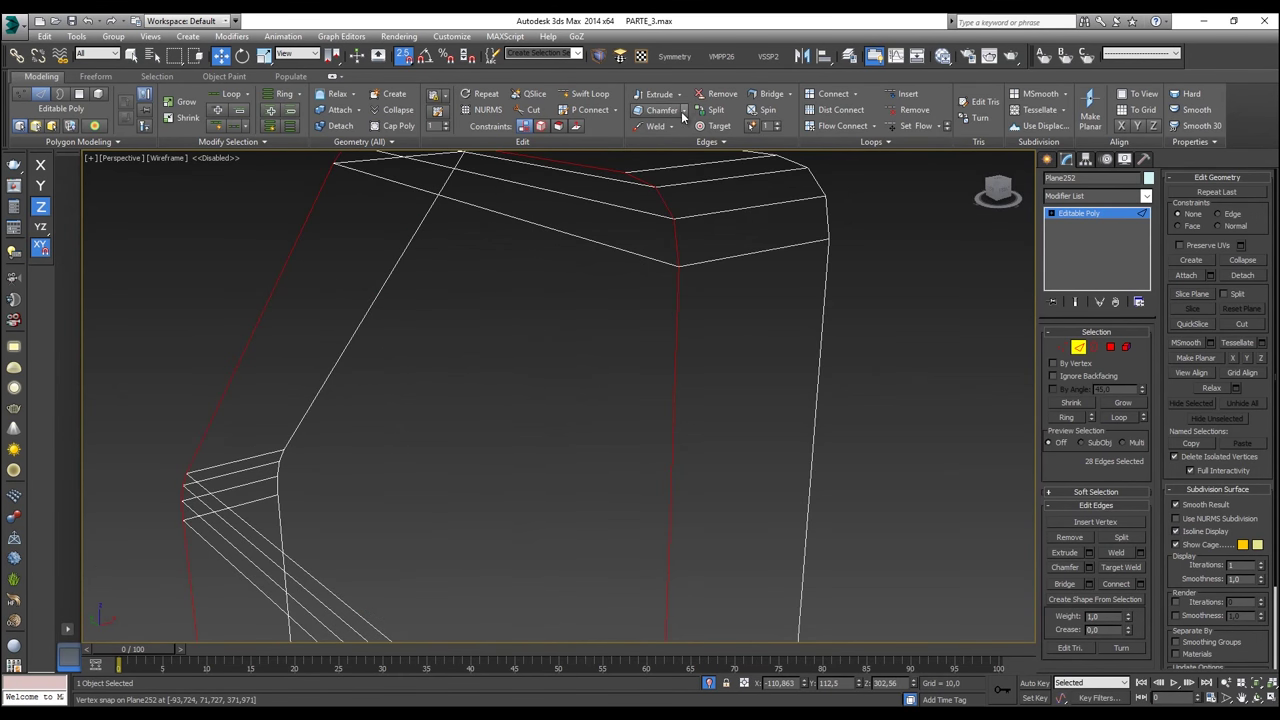
Step: Chamfer the selected outline edges with an amount of 1,691 and 1 segment, inspecting the upper rounded corner
click(684, 112)
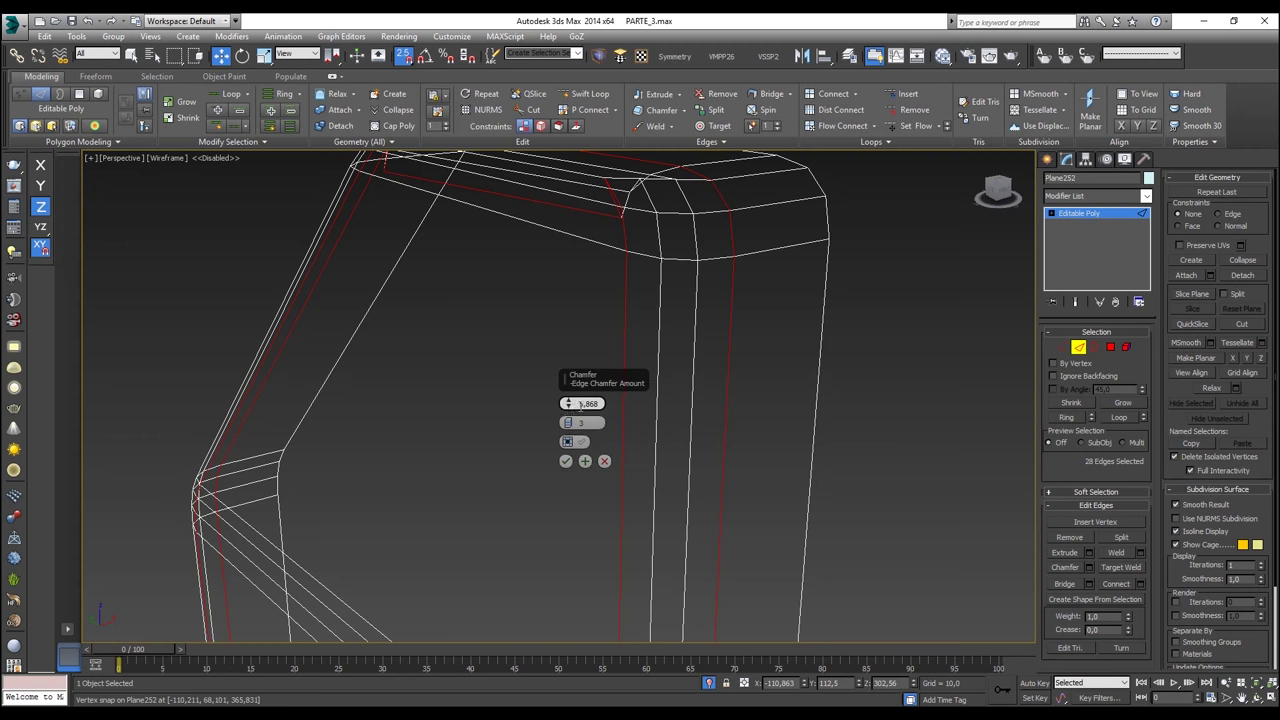
mouse_move(567, 422)
mouse_down()
mouse_move(563, 440)
mouse_move(567, 407)
mouse_move(566, 430)
mouse_up()
middle_drag(662, 153, 746, 300)
scroll(366, 282, up, 5)
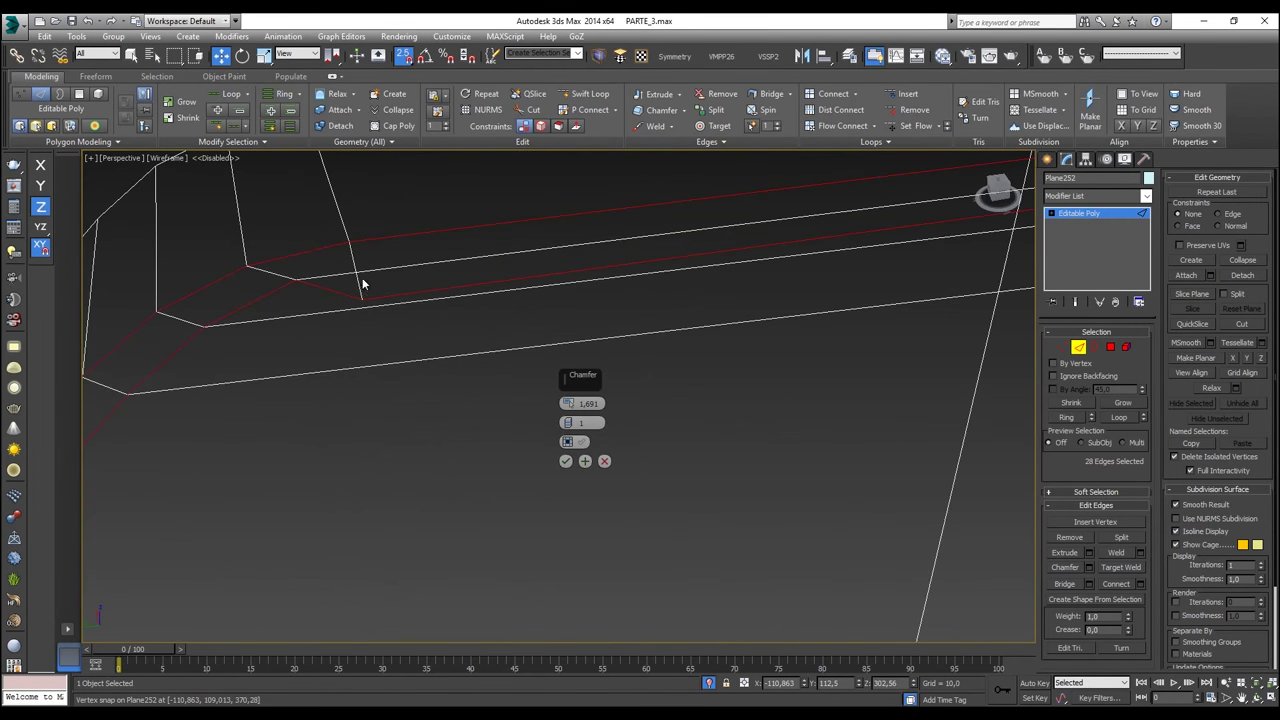
click(604, 461)
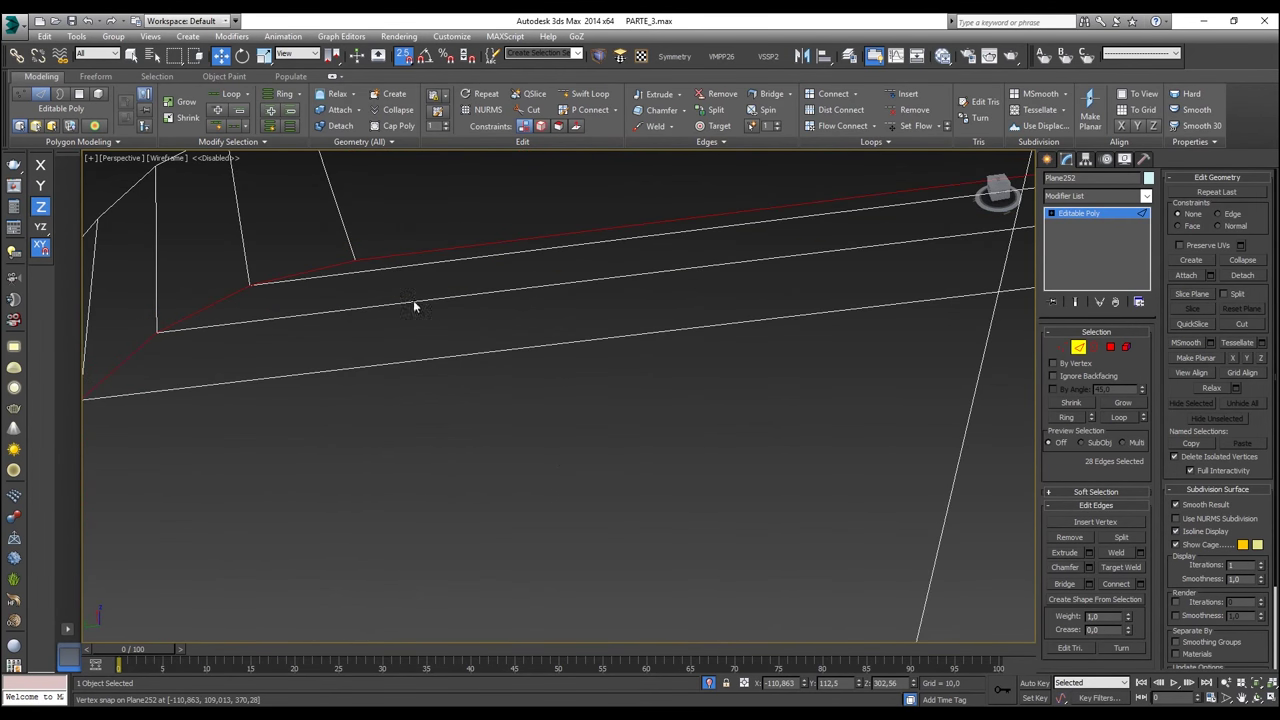
click(1063, 348)
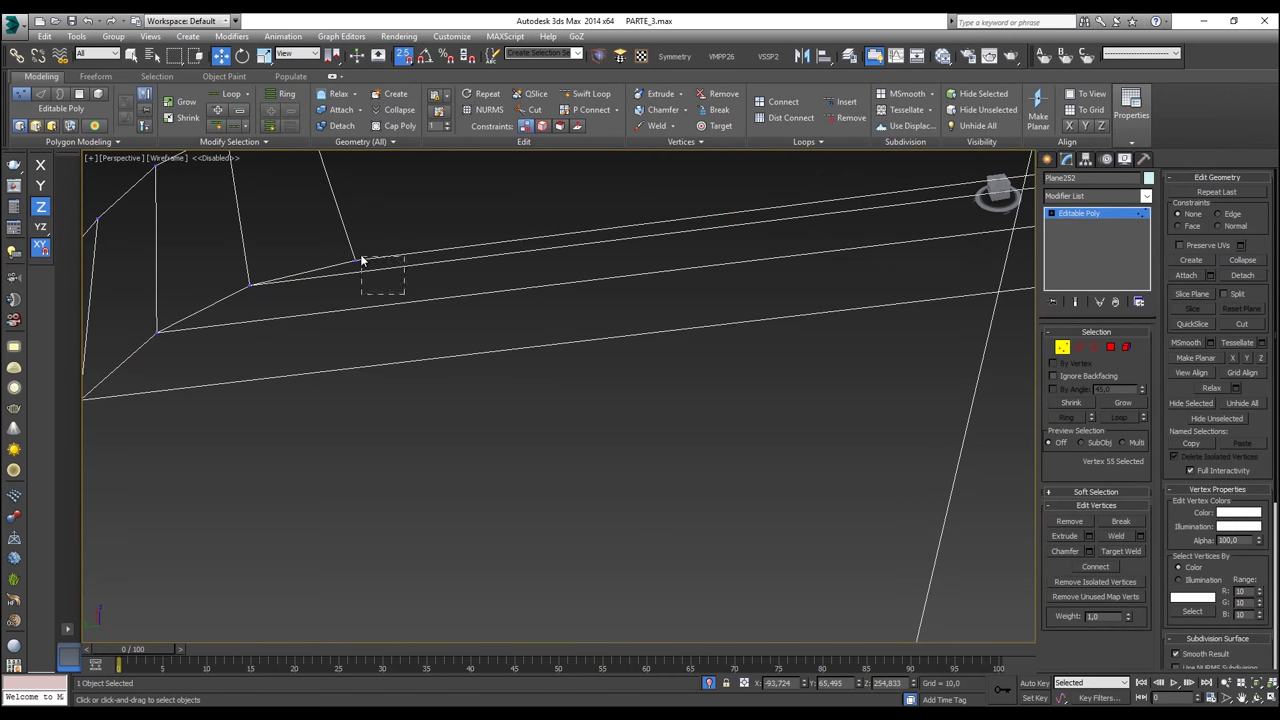
click(350, 259)
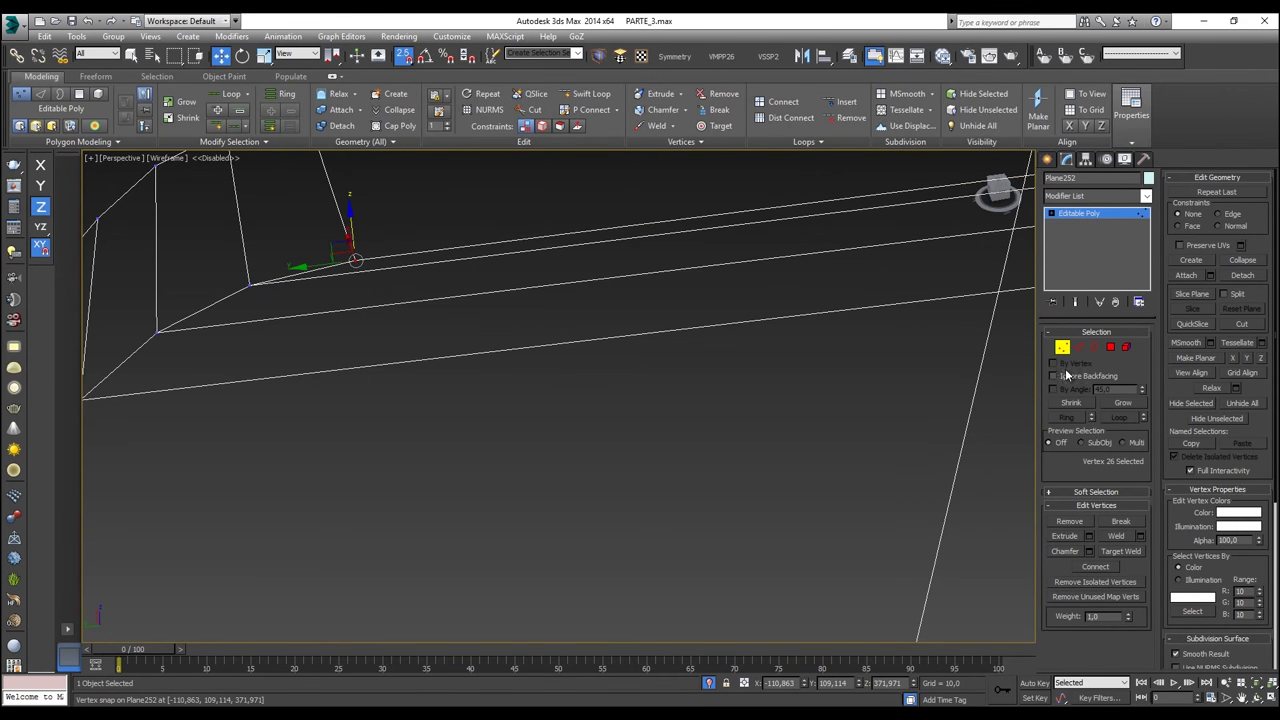
click(1079, 348)
right_click(374, 283)
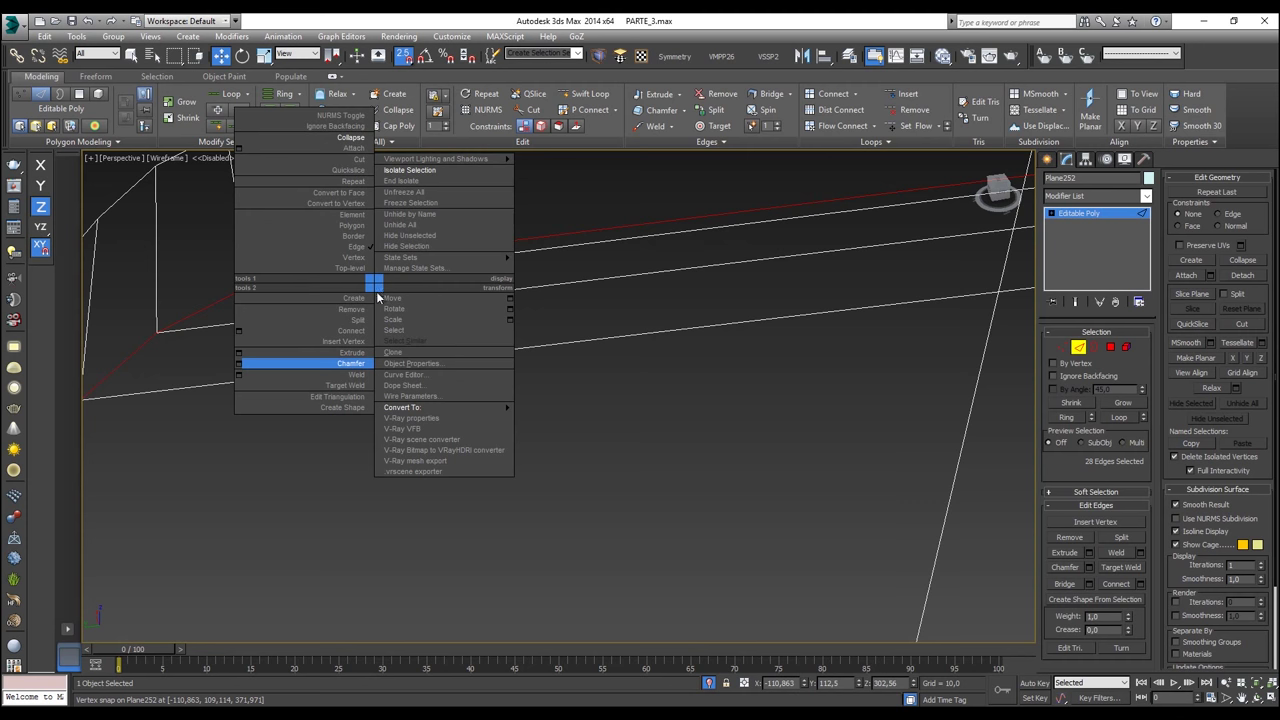
click(241, 368)
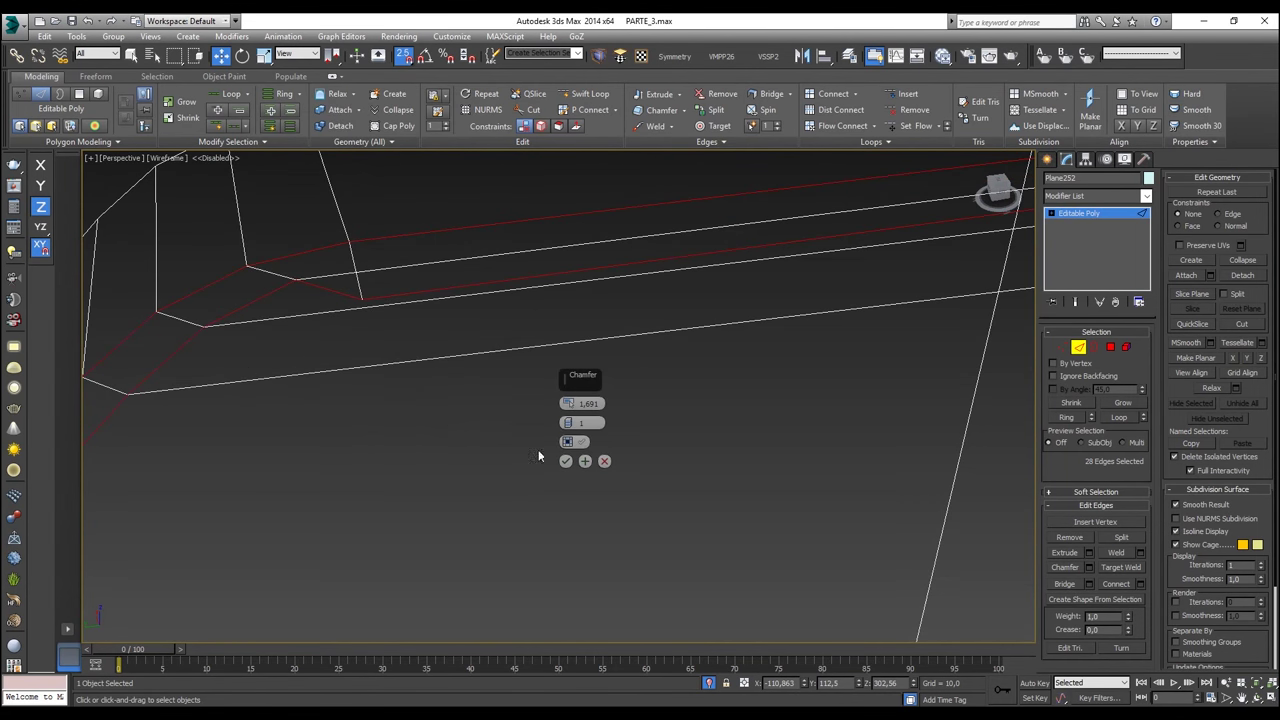
click(604, 461)
click(1063, 348)
click(249, 285)
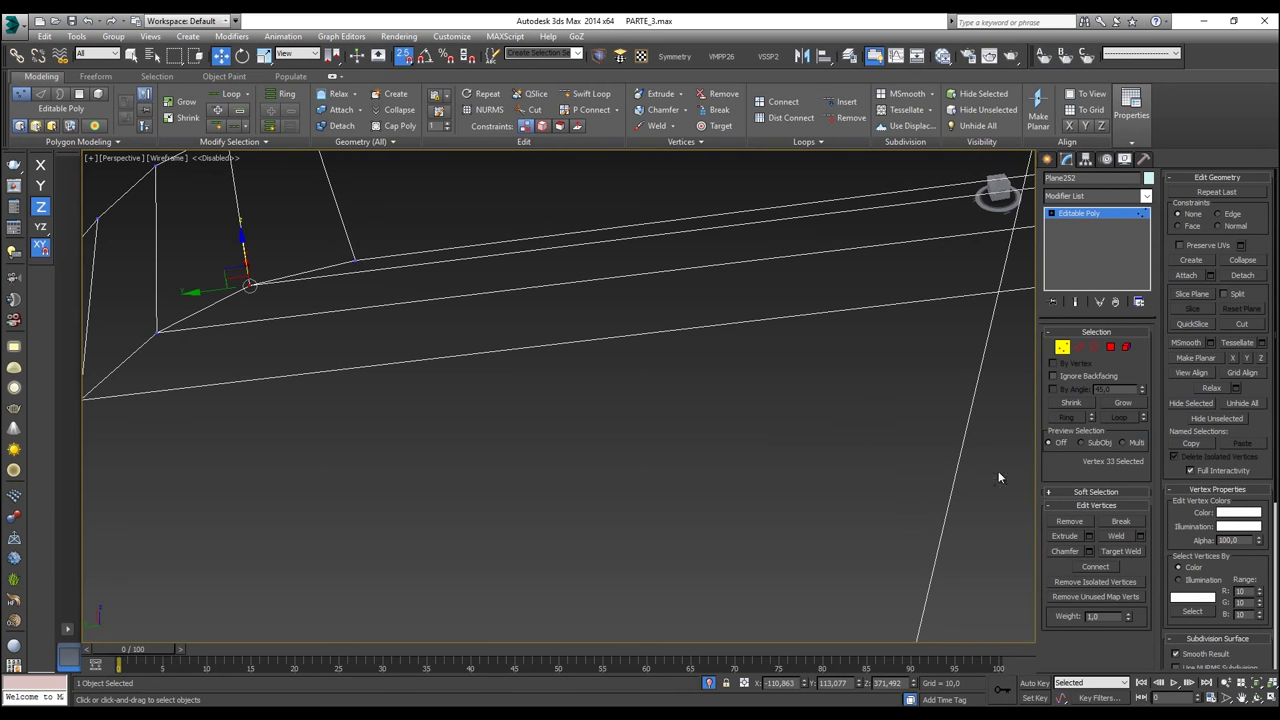
Step: Chamfer the selected border edge loop of Plane252 by 2.485 with one segment, using shaded display
click(1079, 348)
right_click(543, 309)
click(402, 386)
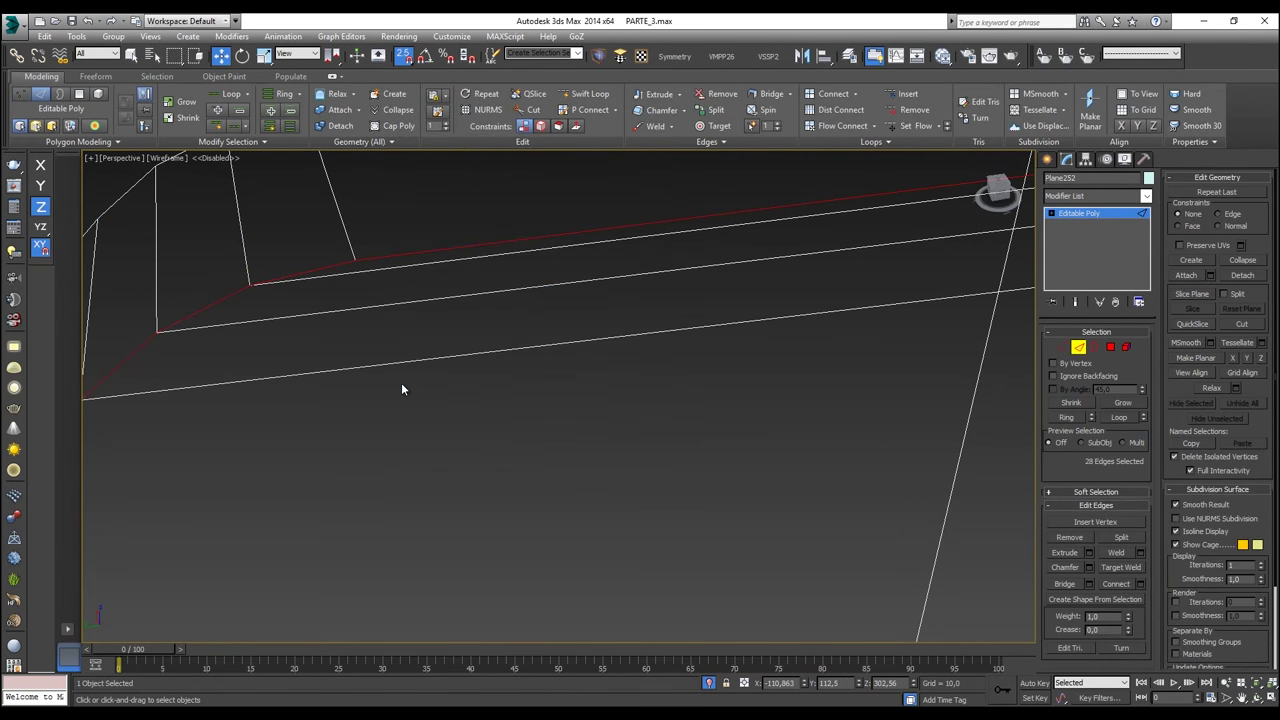
scroll(414, 395, down, 5)
alt+middle_drag(423, 400, 489, 434)
scroll(489, 434, up, 3)
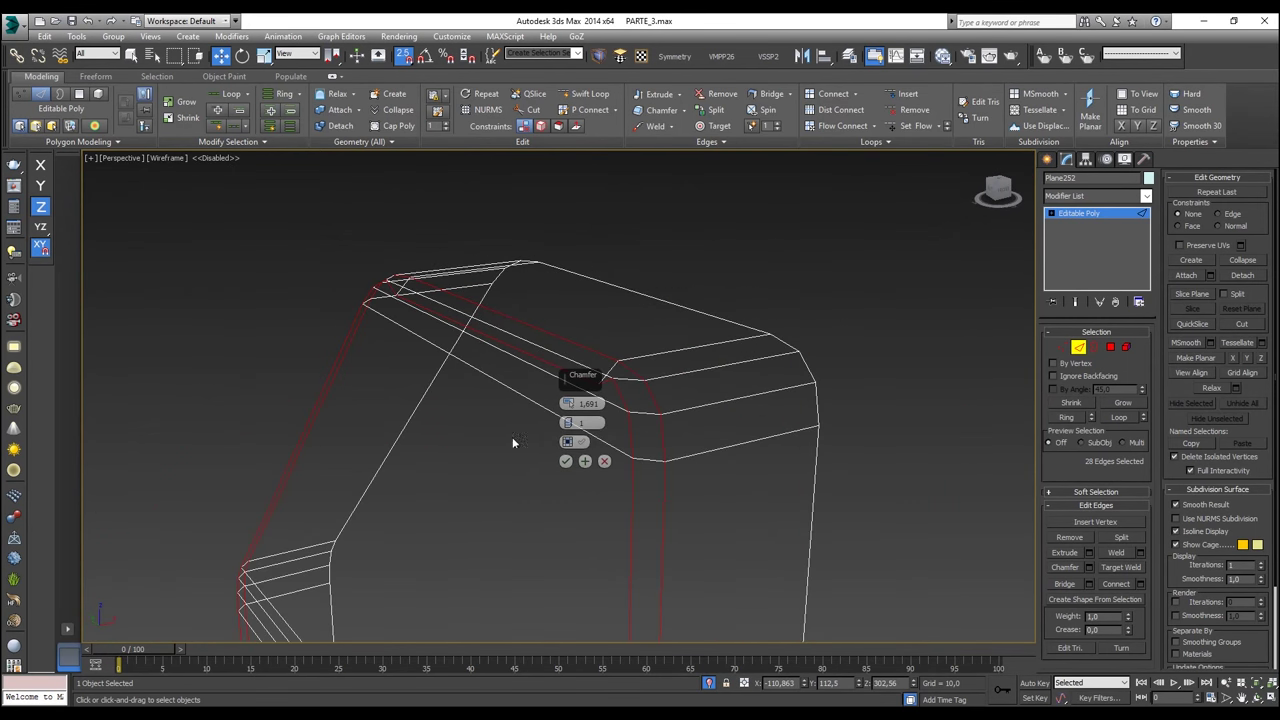
key(F3)
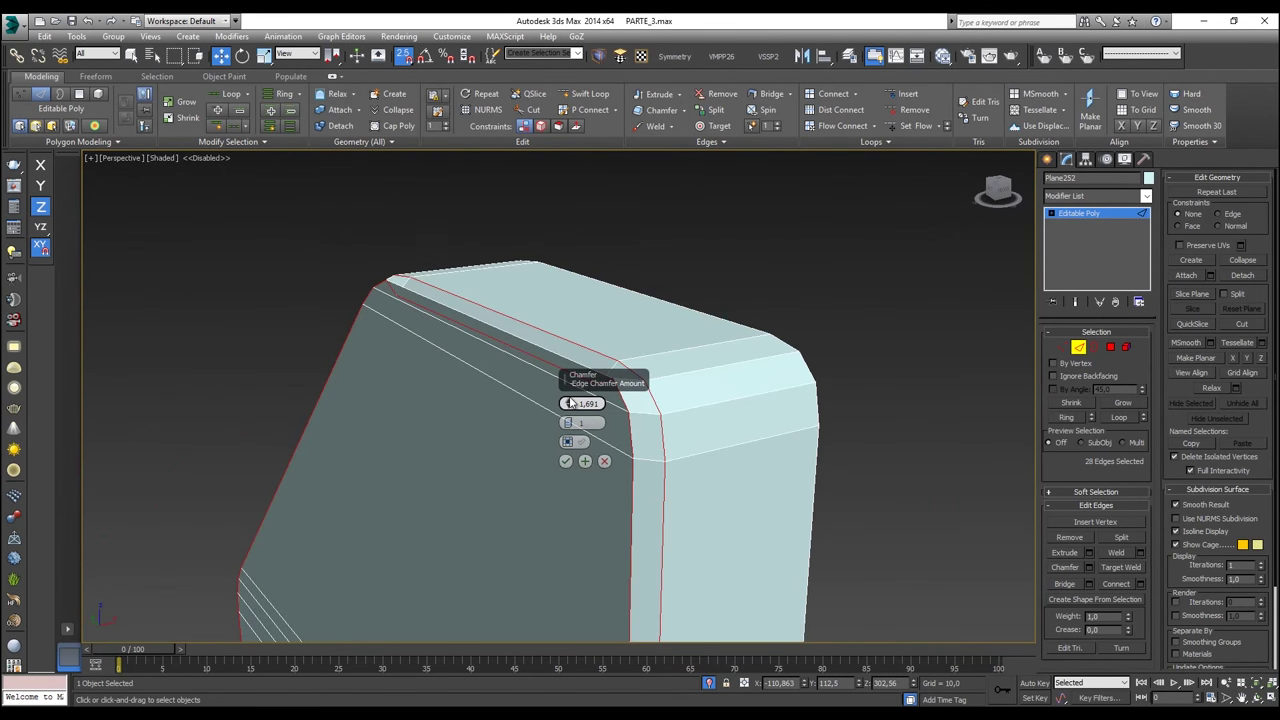
drag(570, 402, 570, 390)
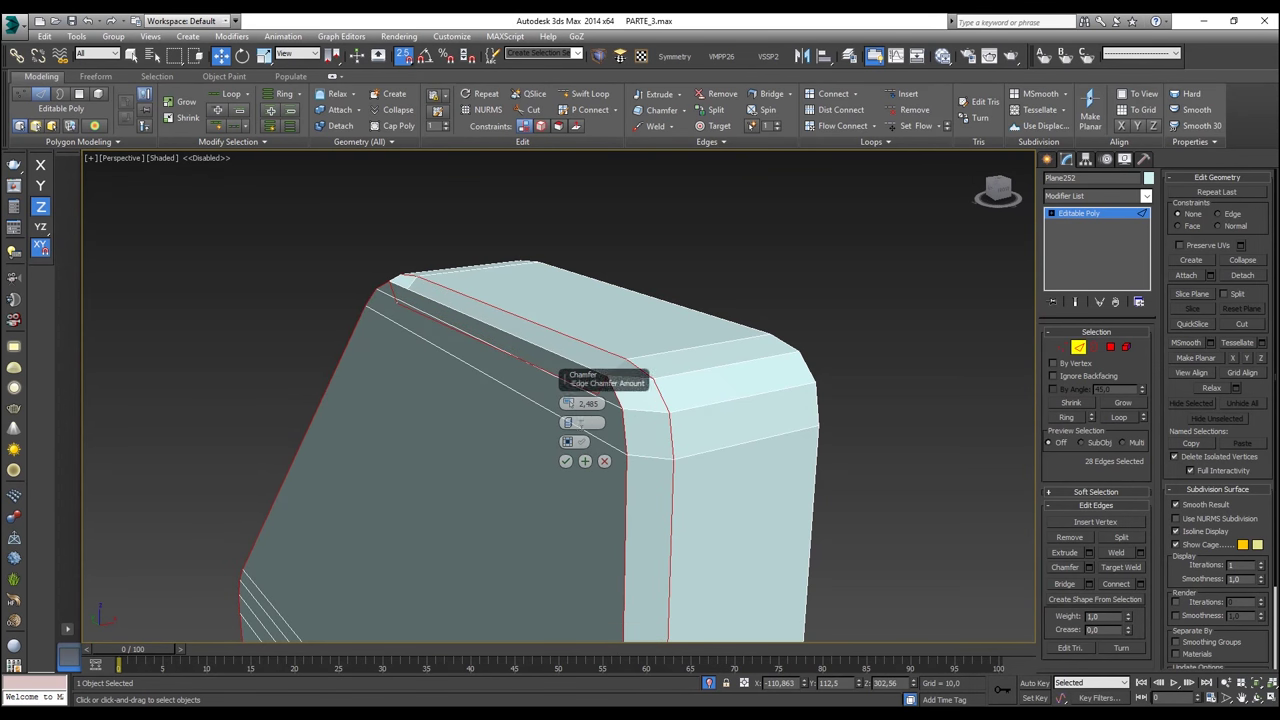
click(565, 462)
Step: Raise the two displaced vertices at the ends of the sagging chamfer edge below the panel's upper border
alt+middle_drag(608, 392, 694, 386)
click(1061, 346)
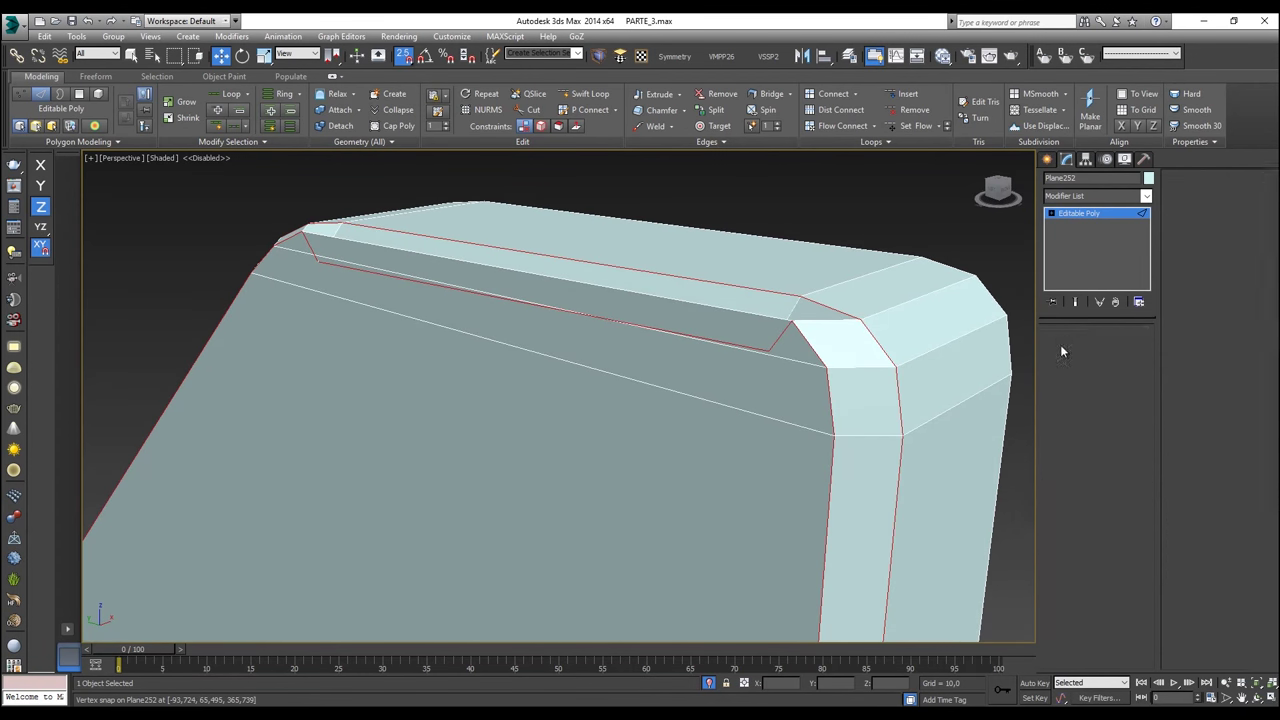
drag(770, 350, 772, 306)
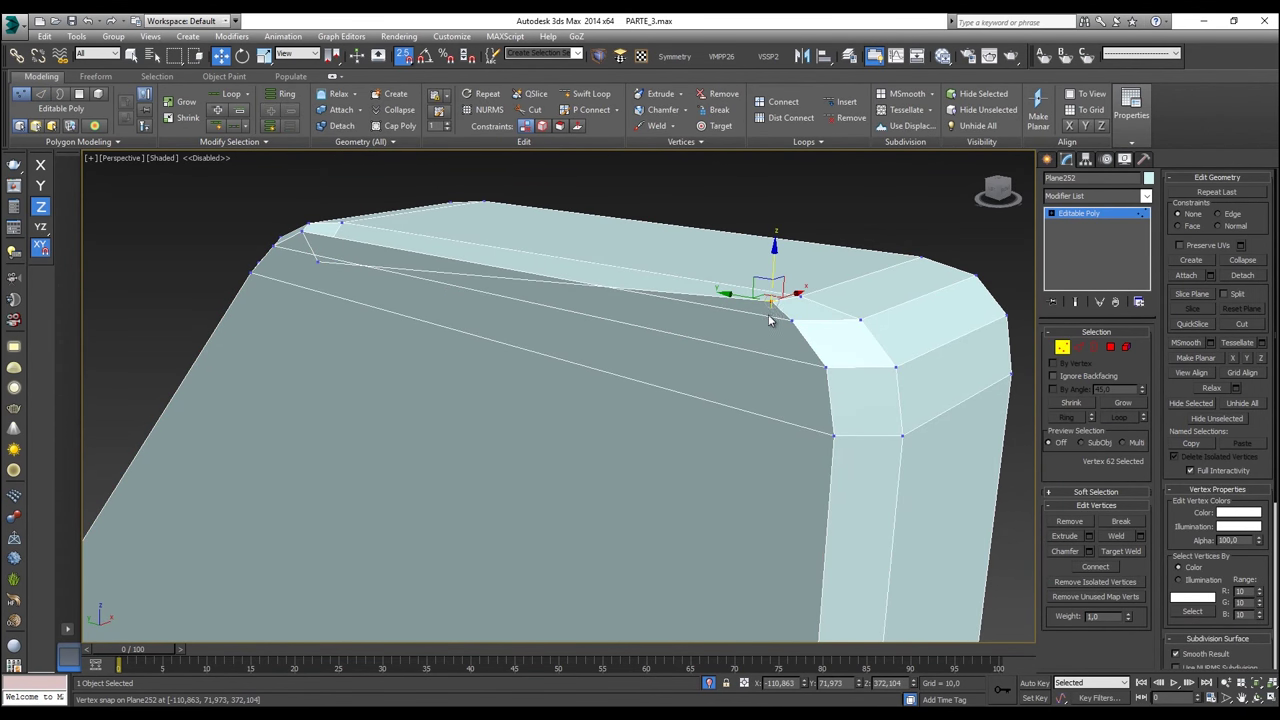
alt+middle_drag(676, 320, 543, 267)
click(536, 287)
drag(519, 283, 522, 252)
scroll(517, 266, up, 2)
click(511, 278)
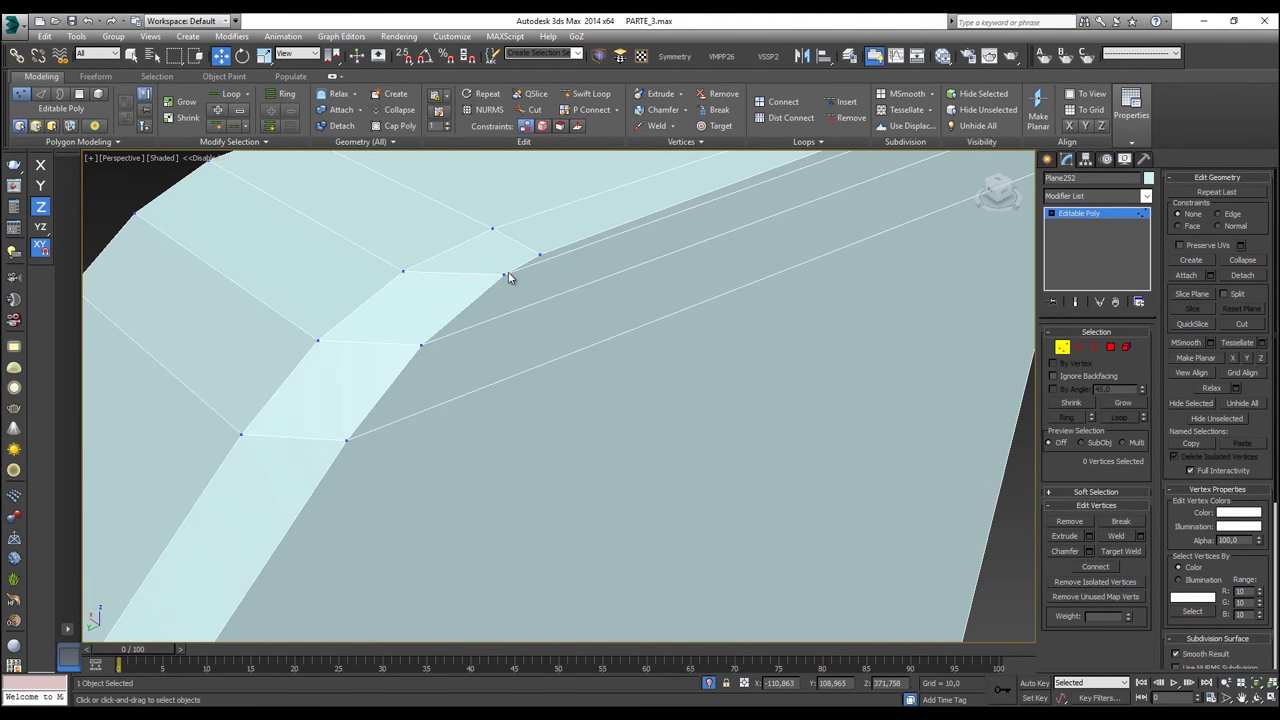
Step: Constrain movement to edges and slide the two vertices at opposite ends of the upper chamfer edge down about 1.2 in Z
click(504, 274)
scroll(541, 300, down, 3)
alt+middle_drag(541, 300, 490, 296)
middle_drag(490, 296, 340, 276)
ctrl+click(739, 343)
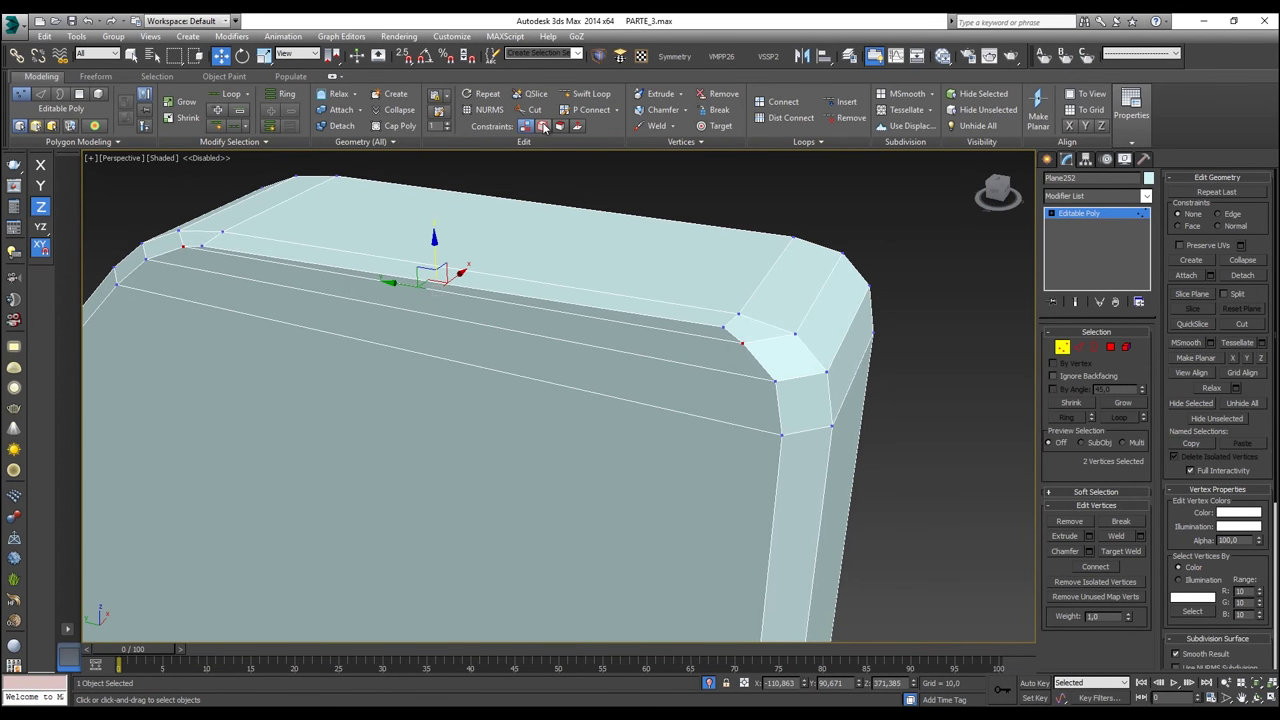
click(542, 126)
drag(436, 253, 441, 272)
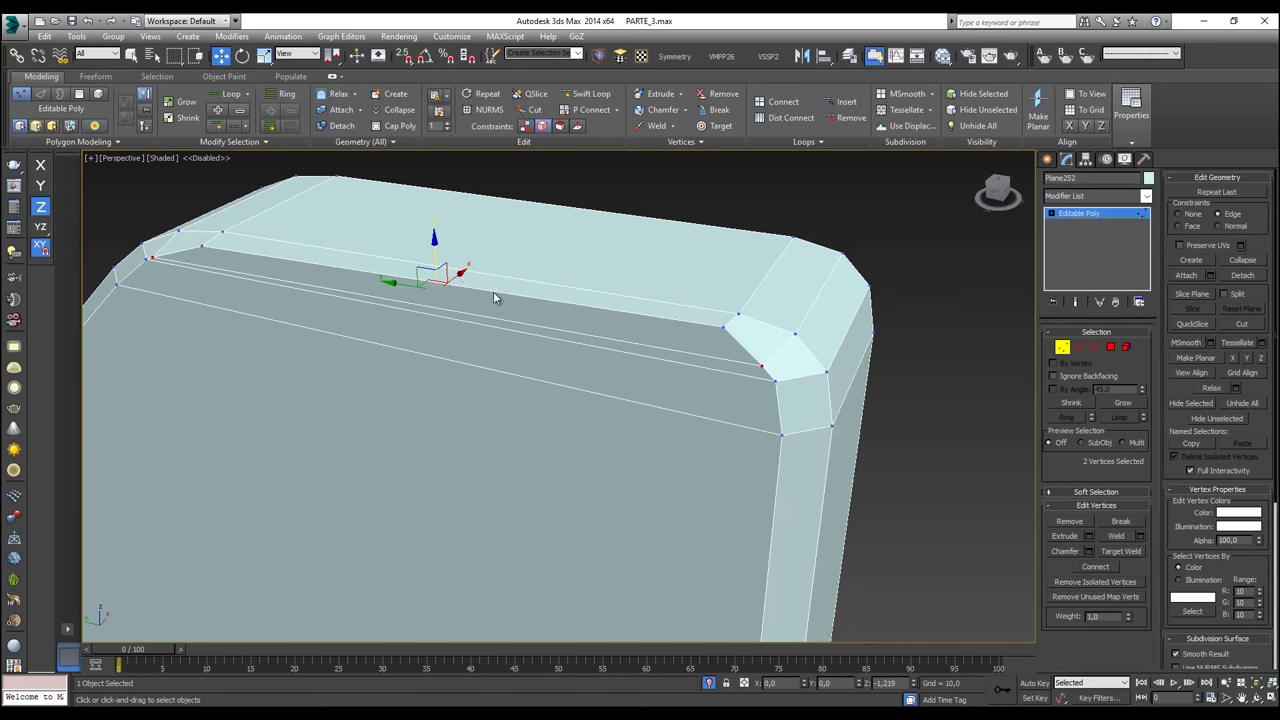
Step: Slide the adjacent pair of upper chamfer vertices down along their edges and fine-tune the corner vertex separately
click(721, 327)
ctrl+click(204, 247)
drag(436, 238, 442, 257)
click(746, 350)
drag(745, 324, 751, 330)
alt+middle_drag(772, 346, 698, 331)
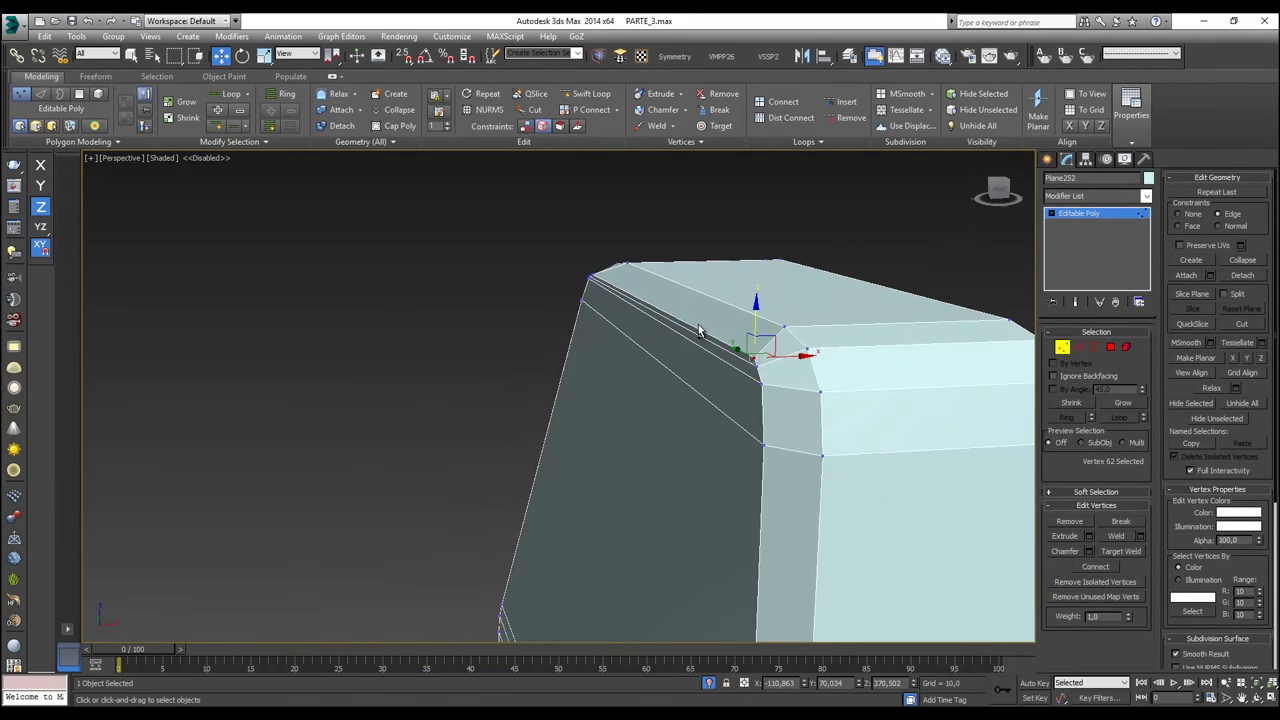
Step: Slide the misplaced chamfer vertex at the panel's lower square corner upward along its edge
click(1077, 348)
alt+middle_drag(905, 362, 791, 214)
alt+middle_drag(813, 290, 829, 462)
scroll(806, 450, up, 5)
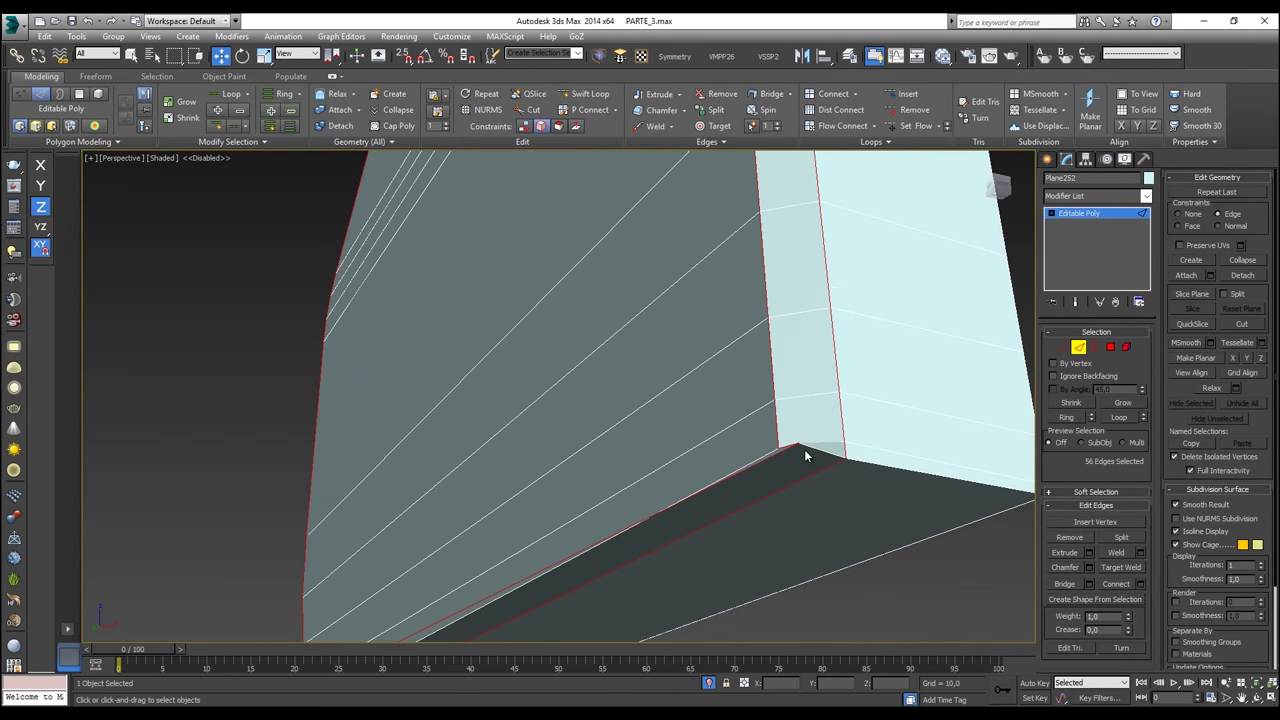
click(1062, 347)
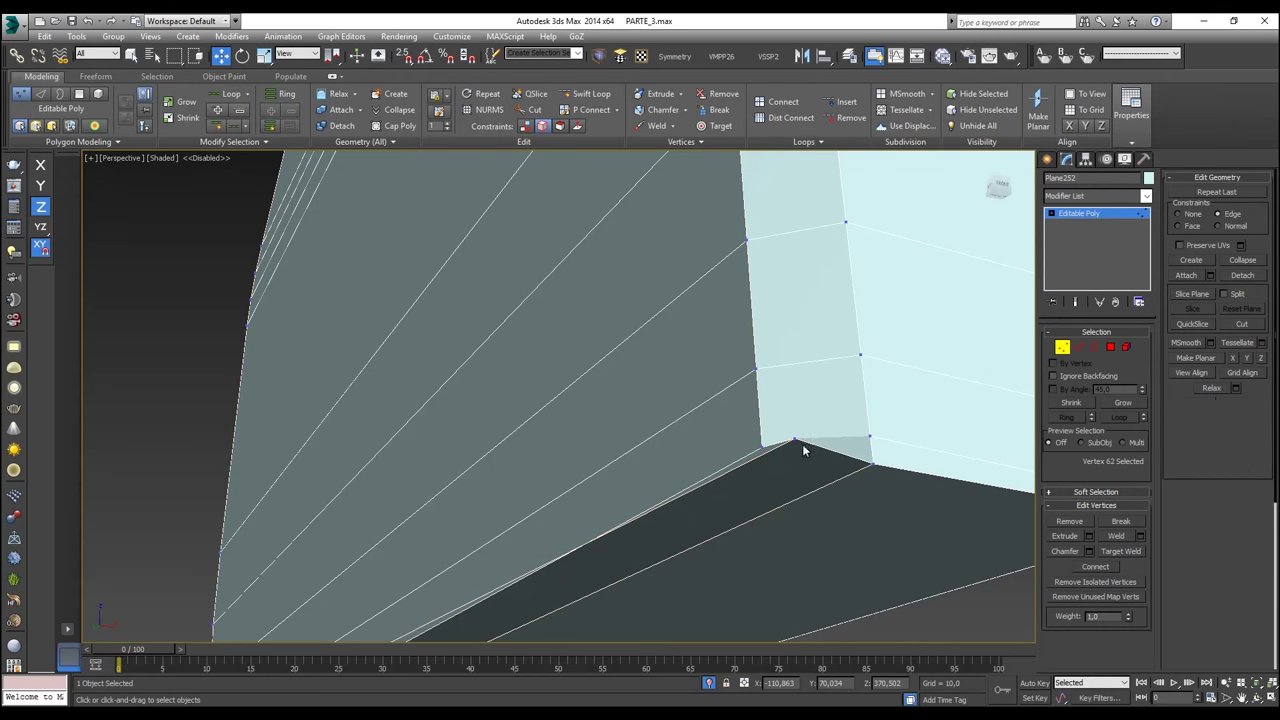
click(759, 446)
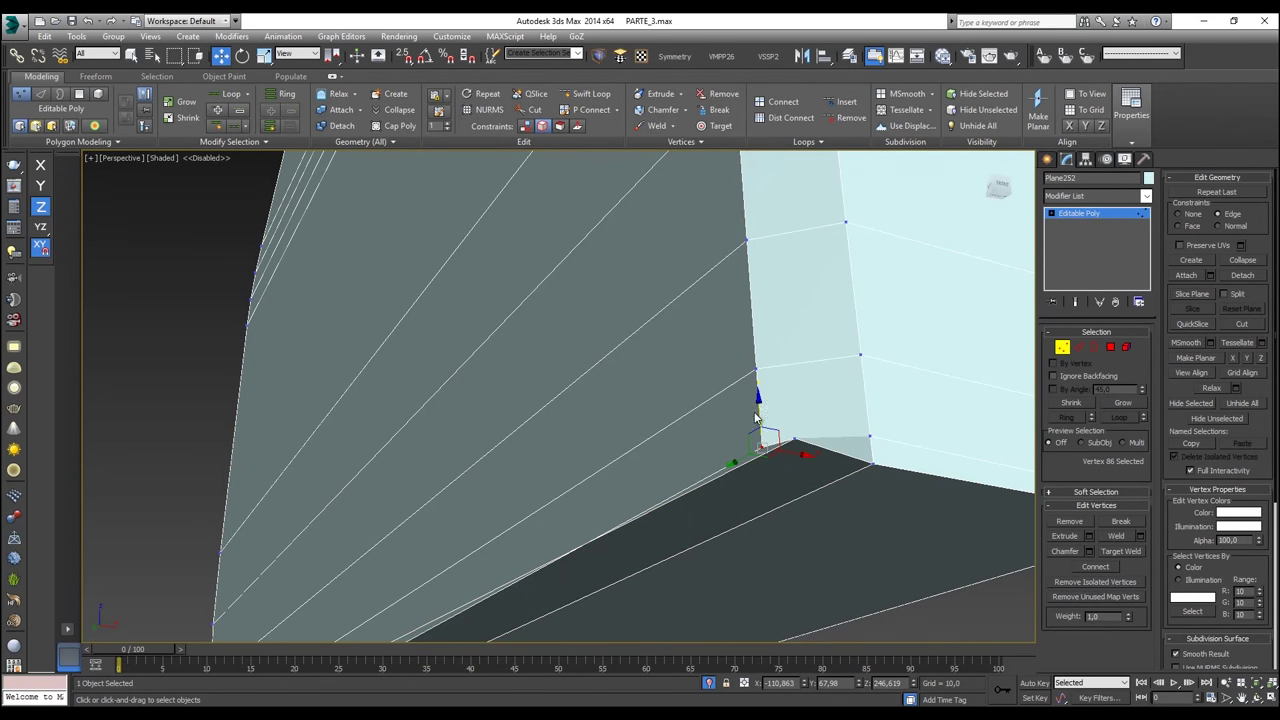
drag(757, 418, 752, 389)
alt+middle_drag(753, 392, 838, 445)
Step: Try to align the lowest corner vertex with the vertex above it using vertex snapping
click(816, 455)
drag(778, 459, 757, 428)
key(s)
alt+middle_drag(760, 429, 762, 478)
key(ctrl+z)
drag(716, 445, 765, 432)
alt+middle_drag(758, 450, 760, 406)
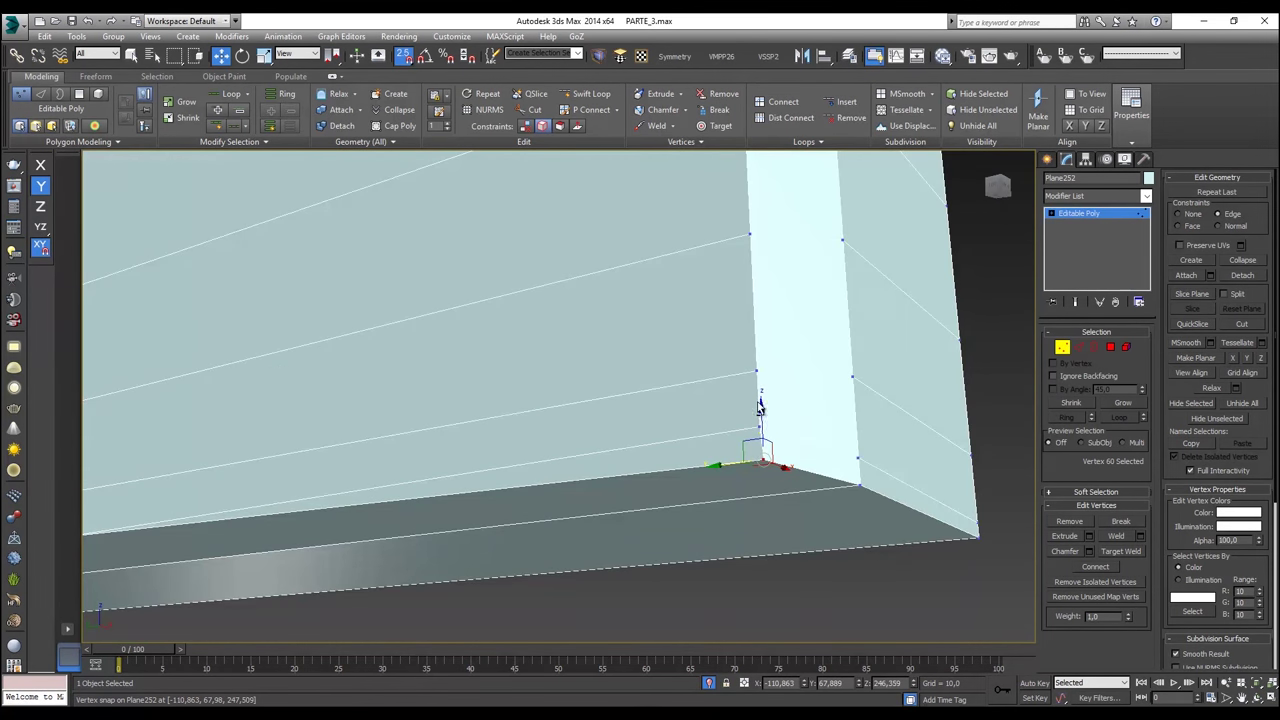
key(F7)
drag(760, 428, 763, 401)
key(ctrl+z)
Step: Slide the lowest corner vertex and the vertex above it upward along the vertical edge to even out their spacing
click(769, 427)
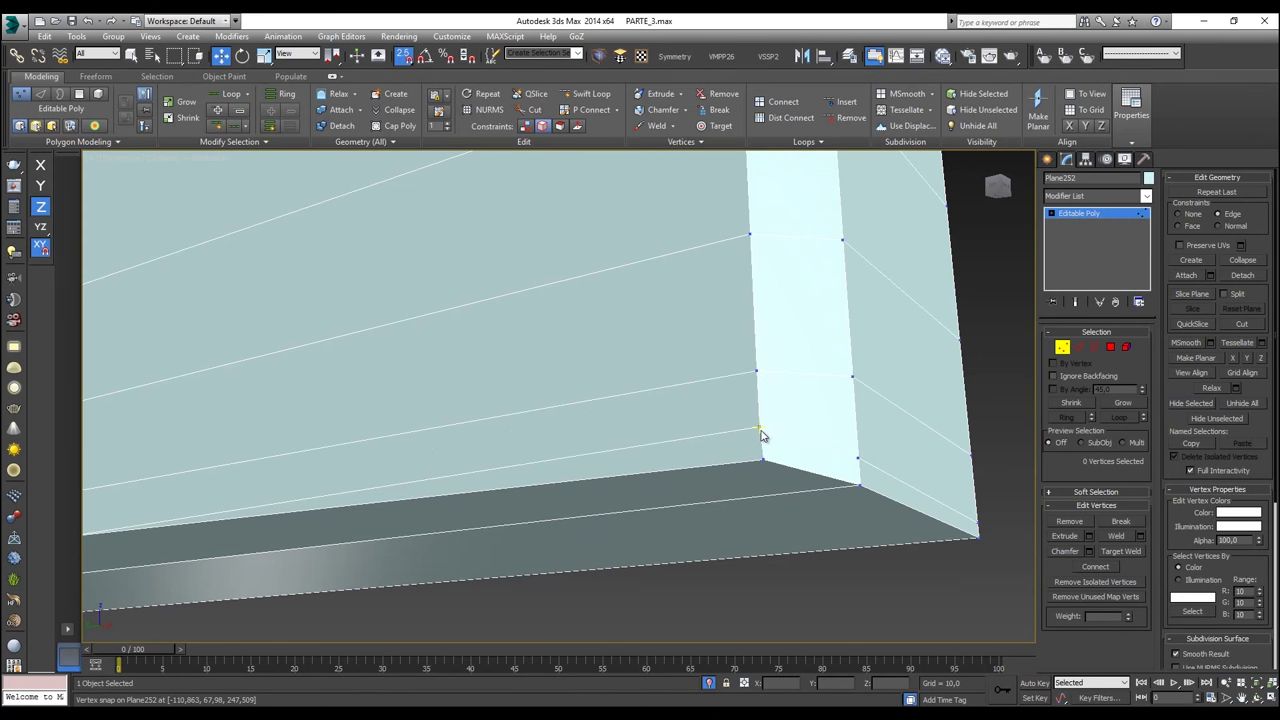
click(760, 430)
drag(755, 398, 757, 410)
drag(757, 353, 753, 380)
click(760, 461)
drag(763, 423, 755, 367)
Step: Slide the displaced chamfer vertex at the rounded end of the panel's bottom edge along its edge
scroll(758, 446, down, 3)
mouse_move(758, 446)
alt+middle_down()
mouse_move(707, 471)
mouse_move(778, 465)
mouse_move(511, 474)
mouse_move(830, 460)
alt+middle_up()
middle_drag(534, 448, 883, 465)
scroll(862, 452, up, 3)
click(657, 481)
drag(646, 462, 490, 408)
alt+middle_drag(490, 408, 488, 433)
Step: Remove the edge constraint and raise the inner vertex where the bottom edge meets the rounded corner slightly in Z
alt+middle_drag(837, 432, 630, 459)
click(620, 448)
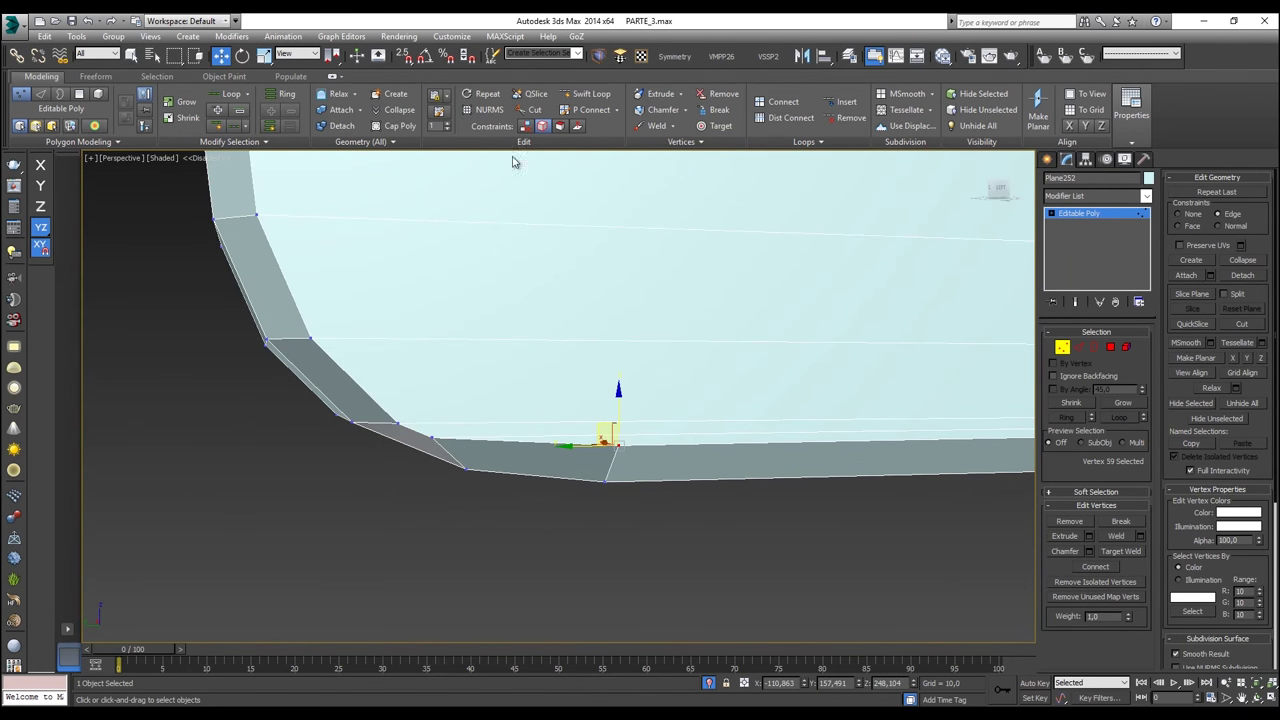
click(525, 126)
drag(620, 402, 620, 393)
scroll(630, 411, down, 4)
scroll(583, 426, up, 4)
Step: Restore the edge constraint and slide the next inner vertex of the rounded lower corner along Y toward the bottom edge
click(534, 420)
click(529, 417)
click(543, 127)
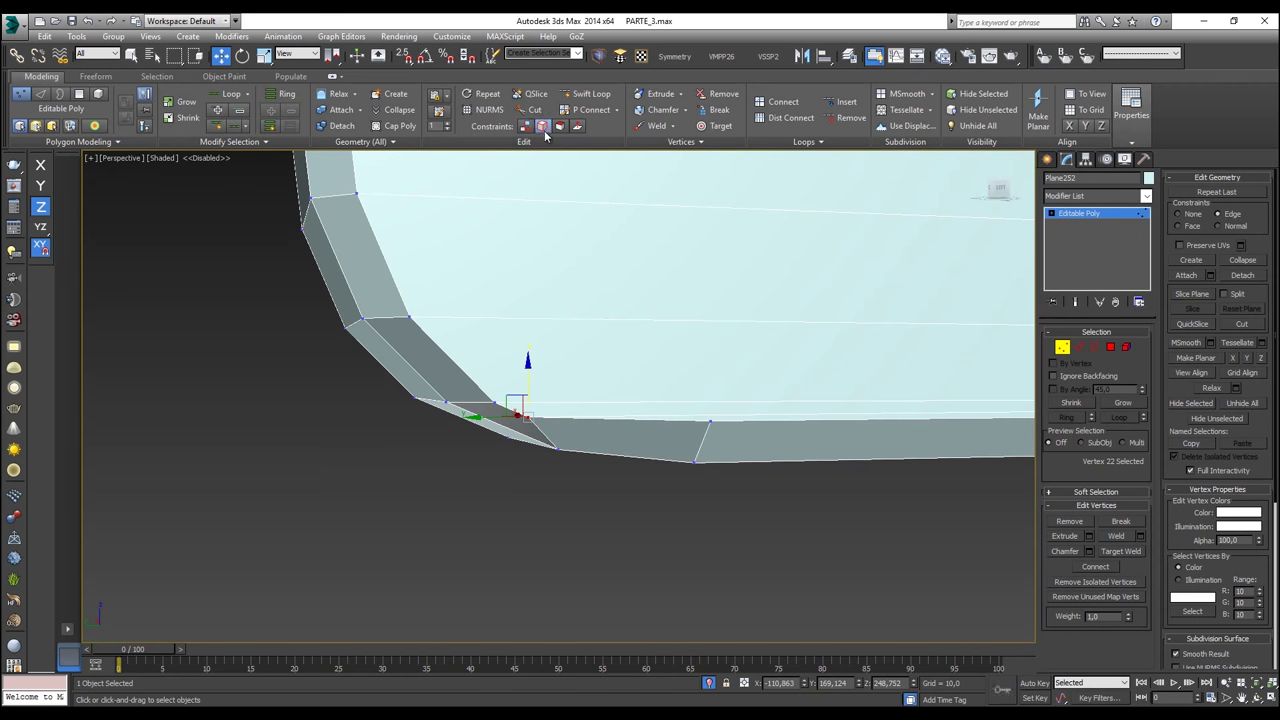
drag(485, 416, 527, 419)
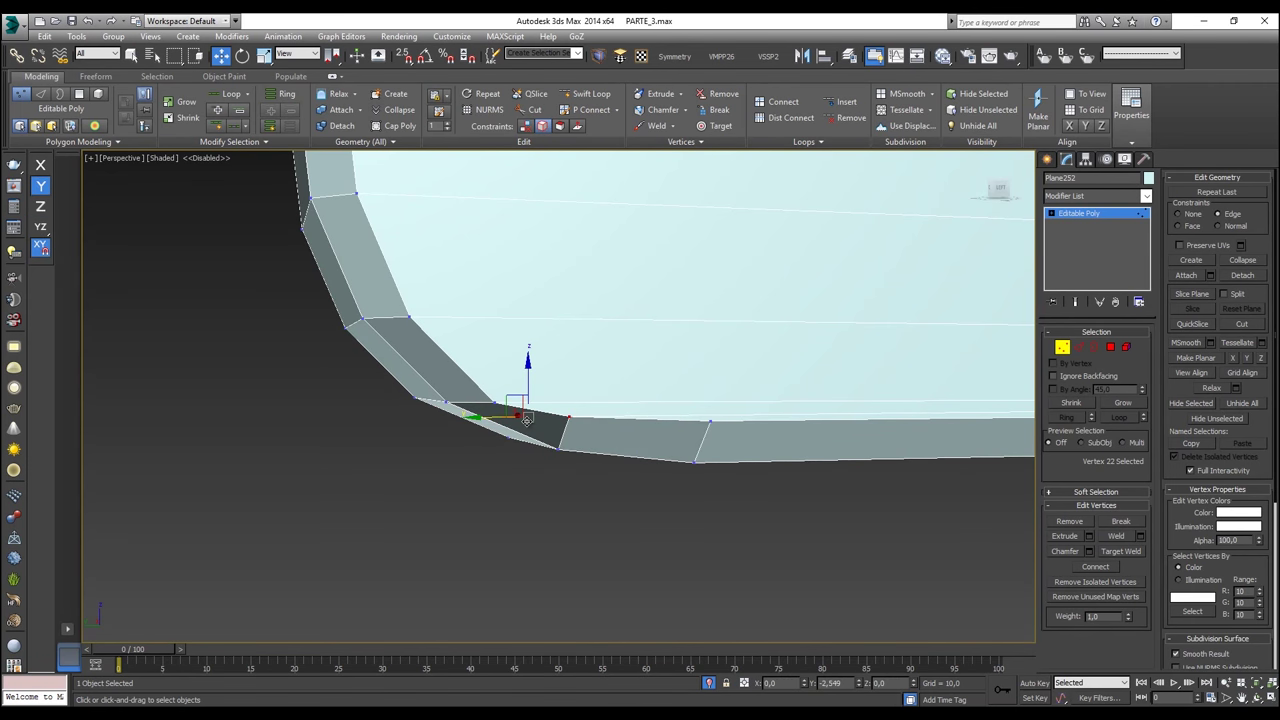
Step: Slide the following inner vertex up the rounded lower corner, remove the edge constraint and leave vertex editing
click(487, 402)
drag(465, 402, 503, 236)
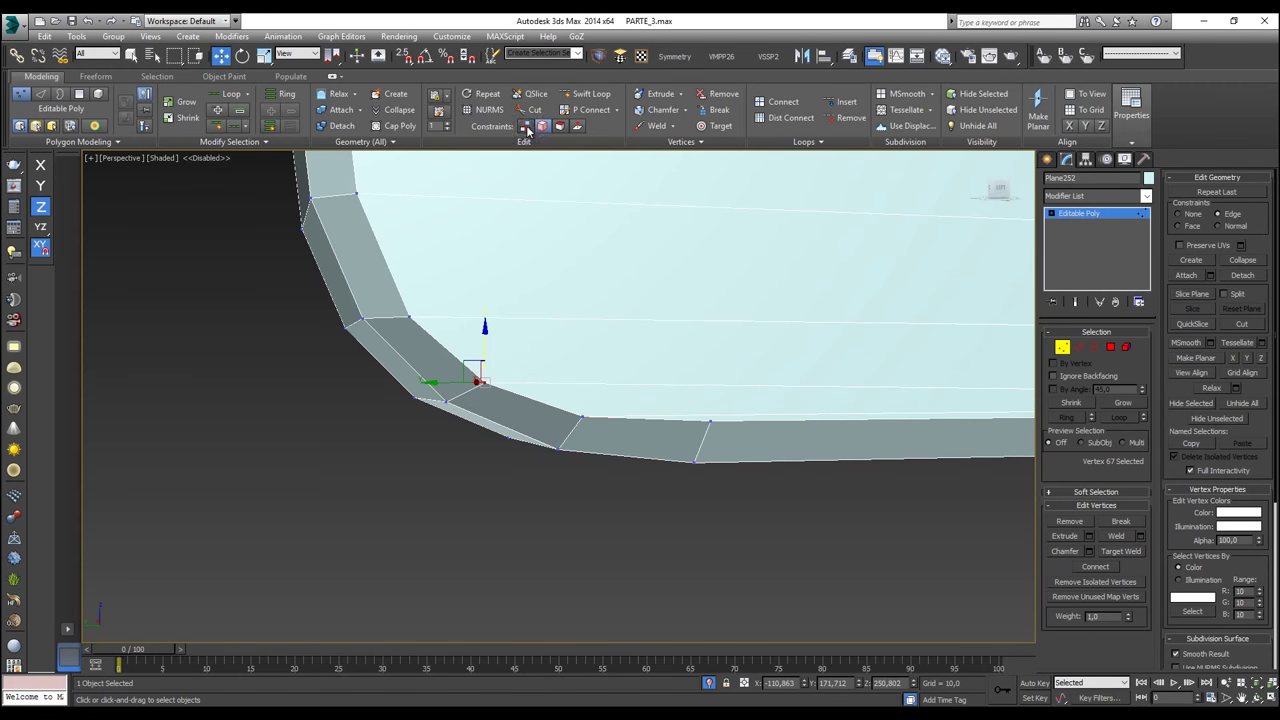
click(526, 128)
scroll(610, 245, down, 6)
middle_drag(742, 342, 607, 402)
middle_drag(768, 334, 746, 492)
alt+middle_drag(940, 349, 885, 381)
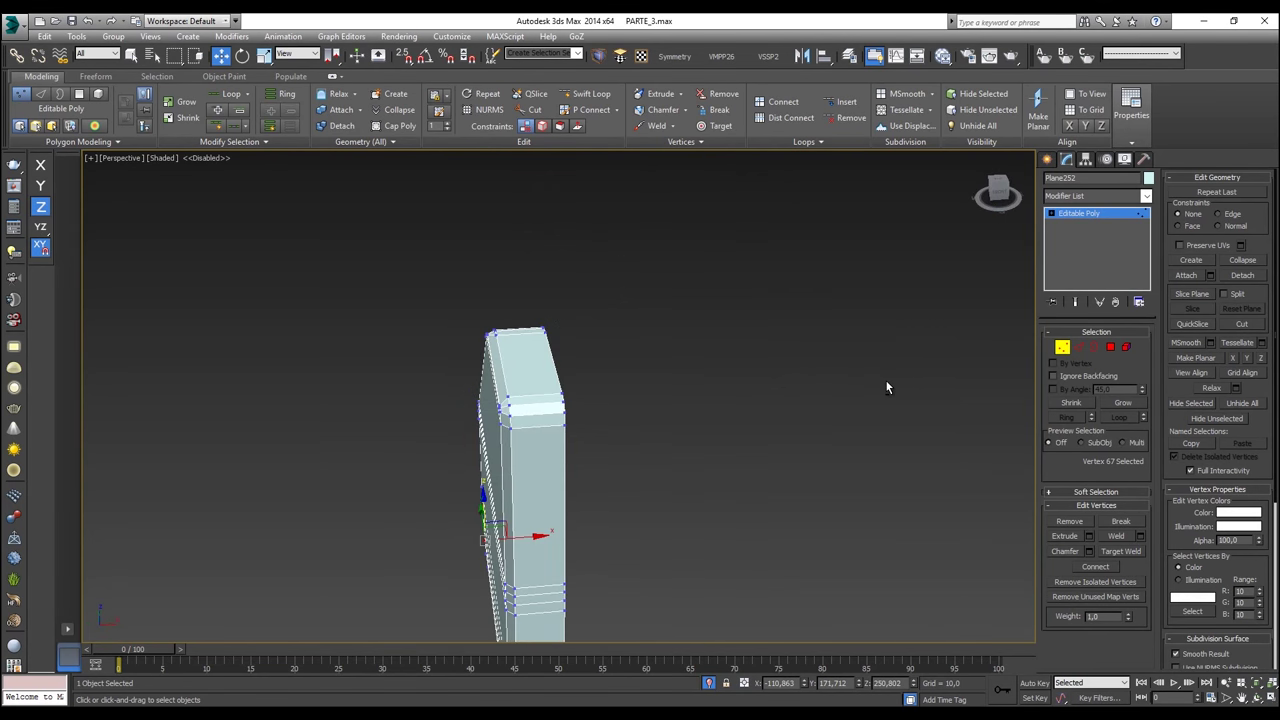
click(1065, 350)
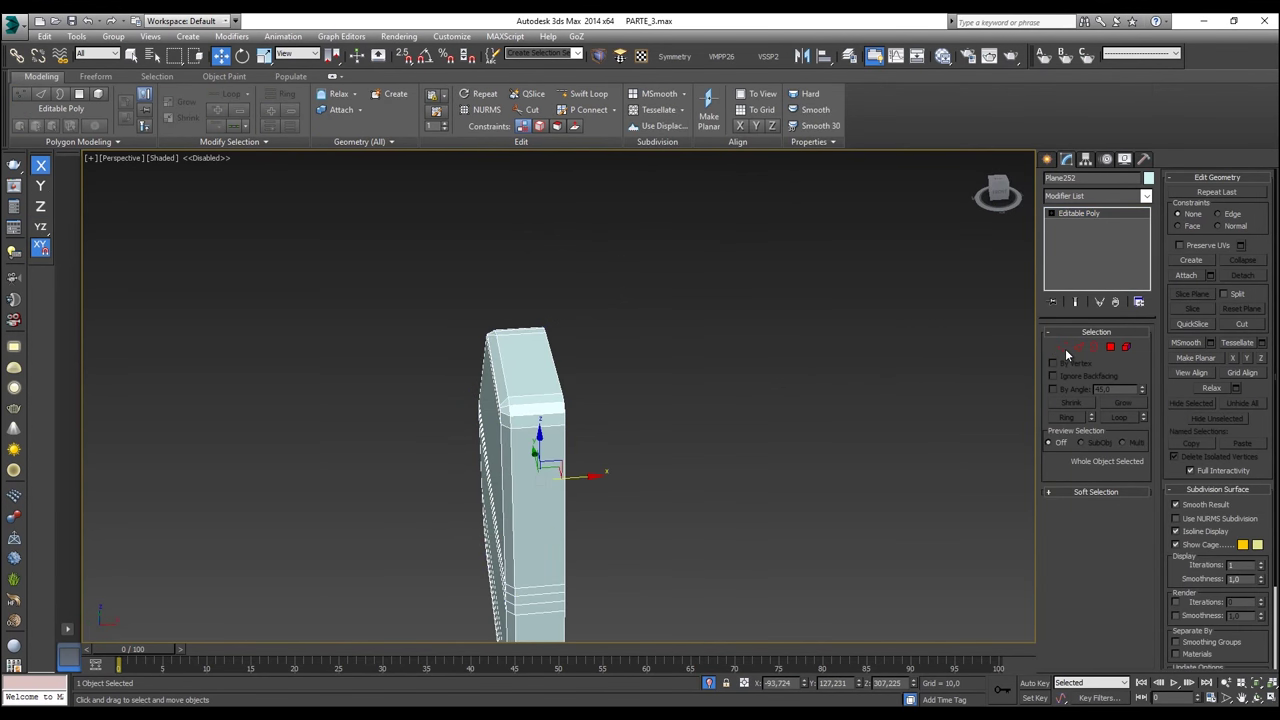
Step: Chamfer the two edge loops bordering the bevel strip by about 0.2 with one segment
alt+middle_drag(774, 310, 720, 320)
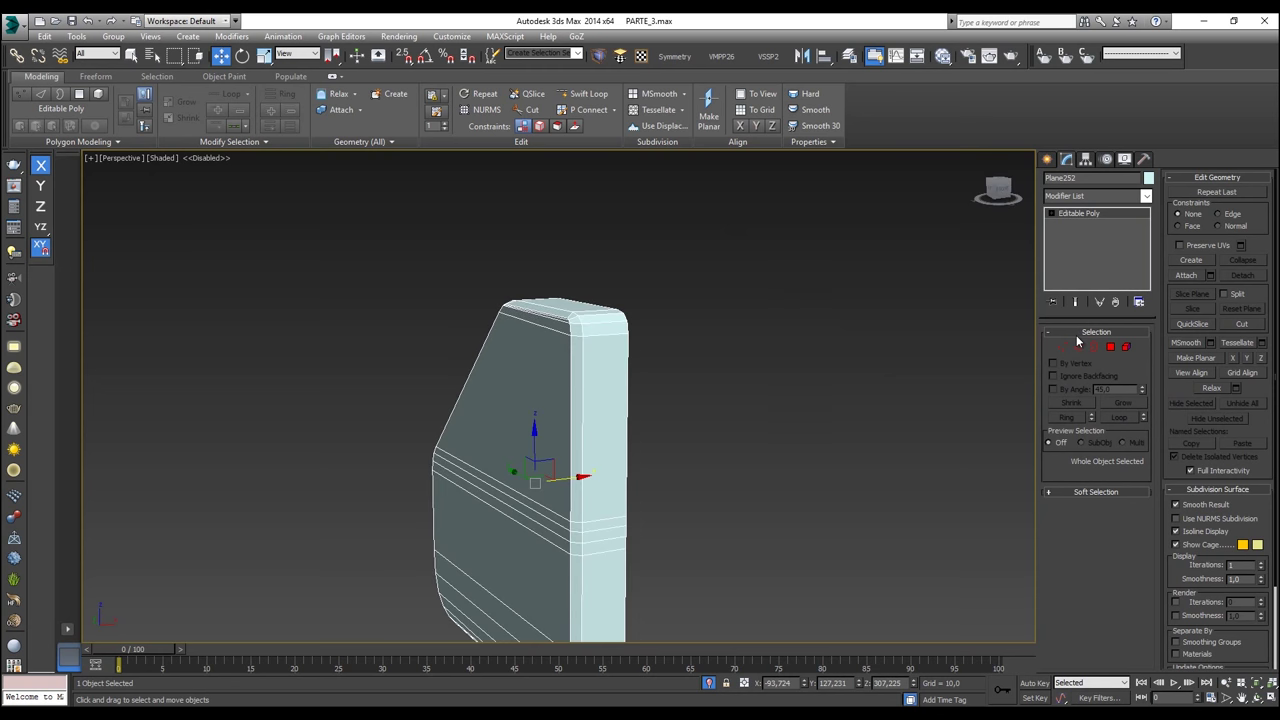
click(1078, 347)
alt+middle_drag(612, 466, 597, 344)
scroll(338, 402, up, 5)
middle_drag(338, 402, 513, 374)
scroll(537, 348, up, 5)
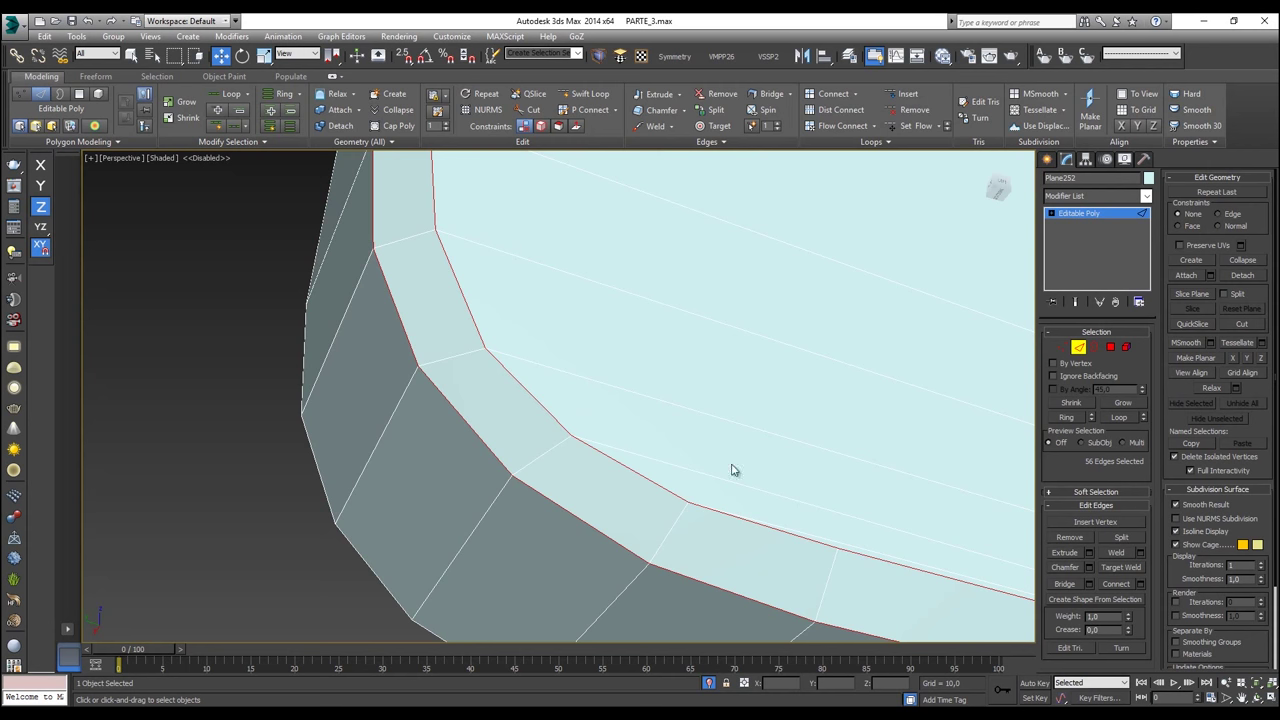
click(684, 111)
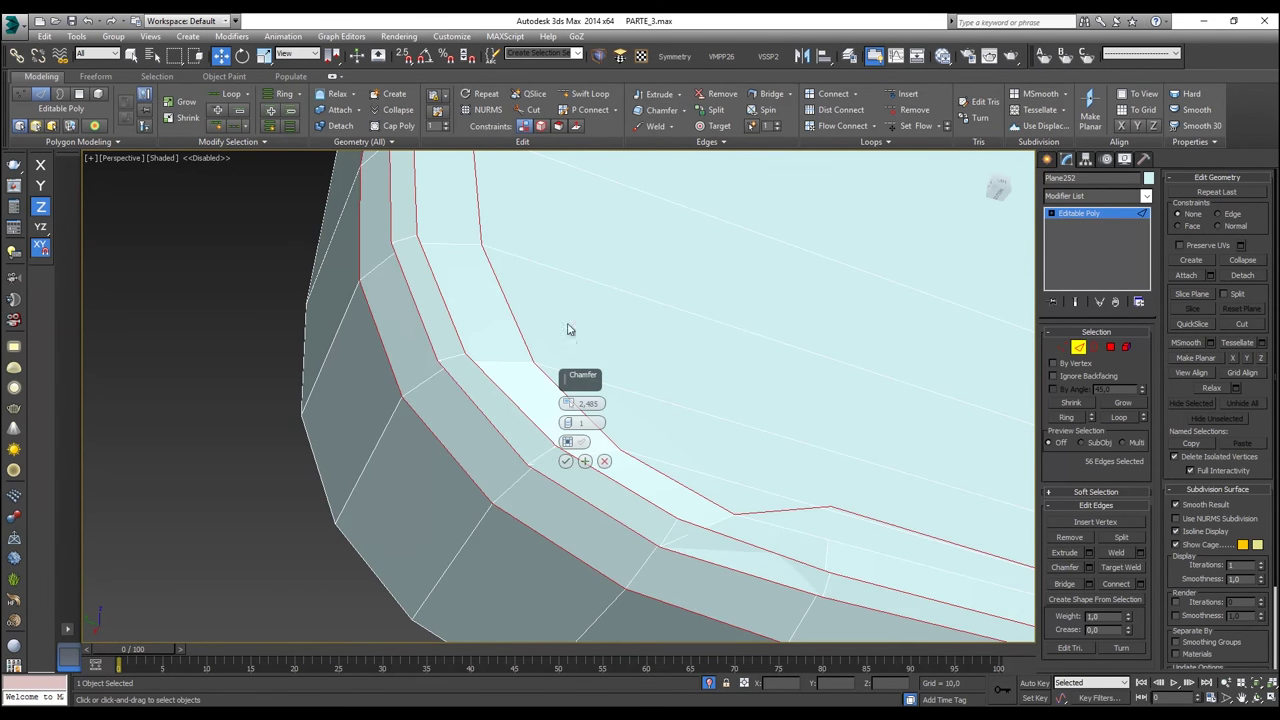
right_click(567, 403)
drag(566, 404, 562, 410)
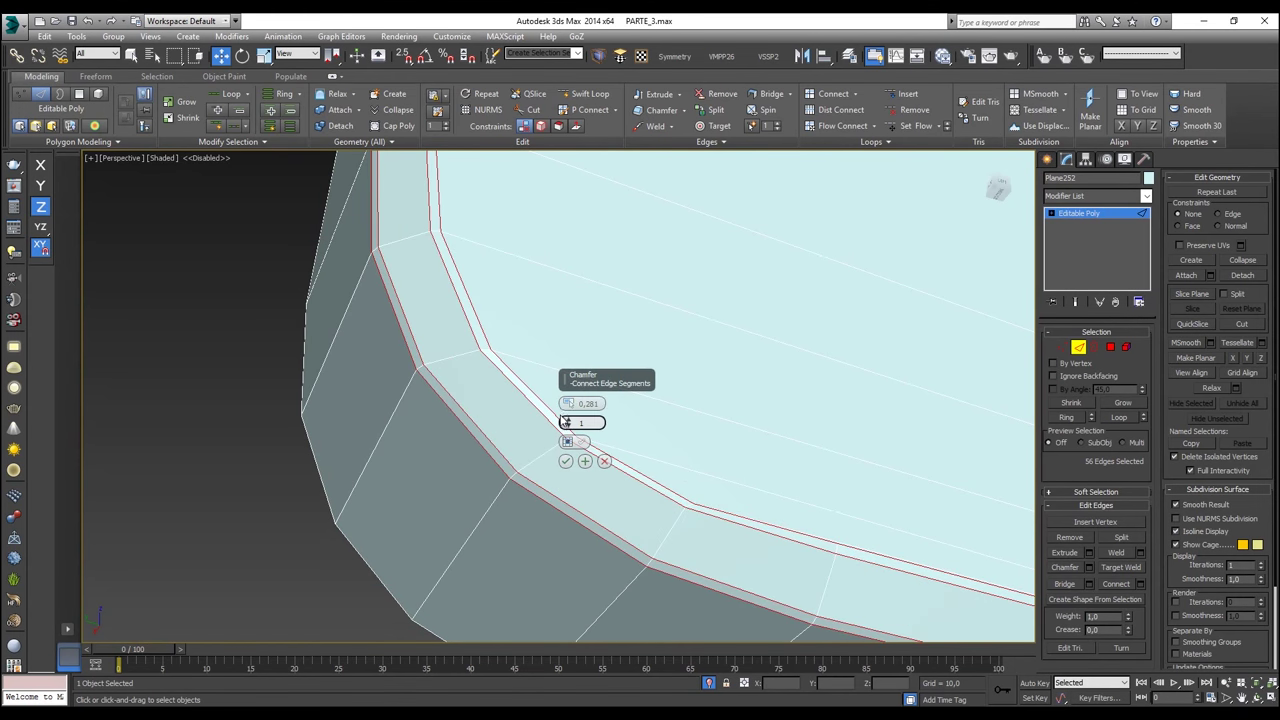
drag(647, 407, 670, 413)
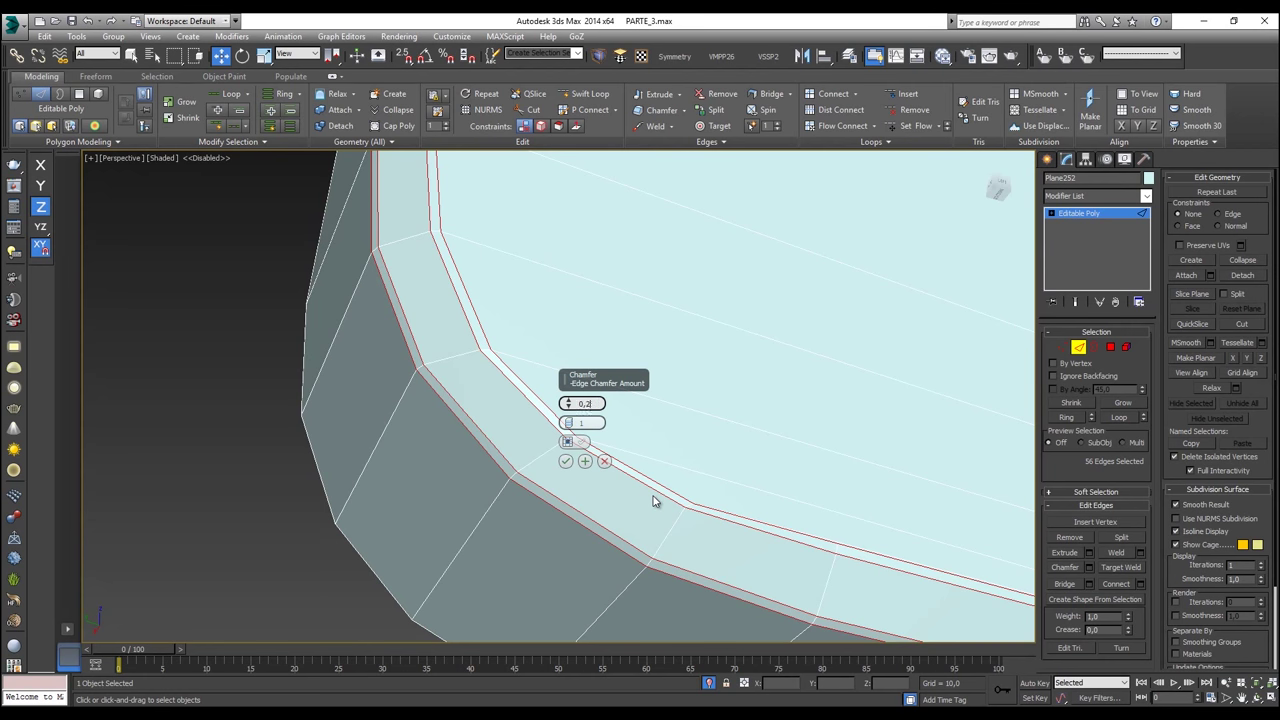
text(15)
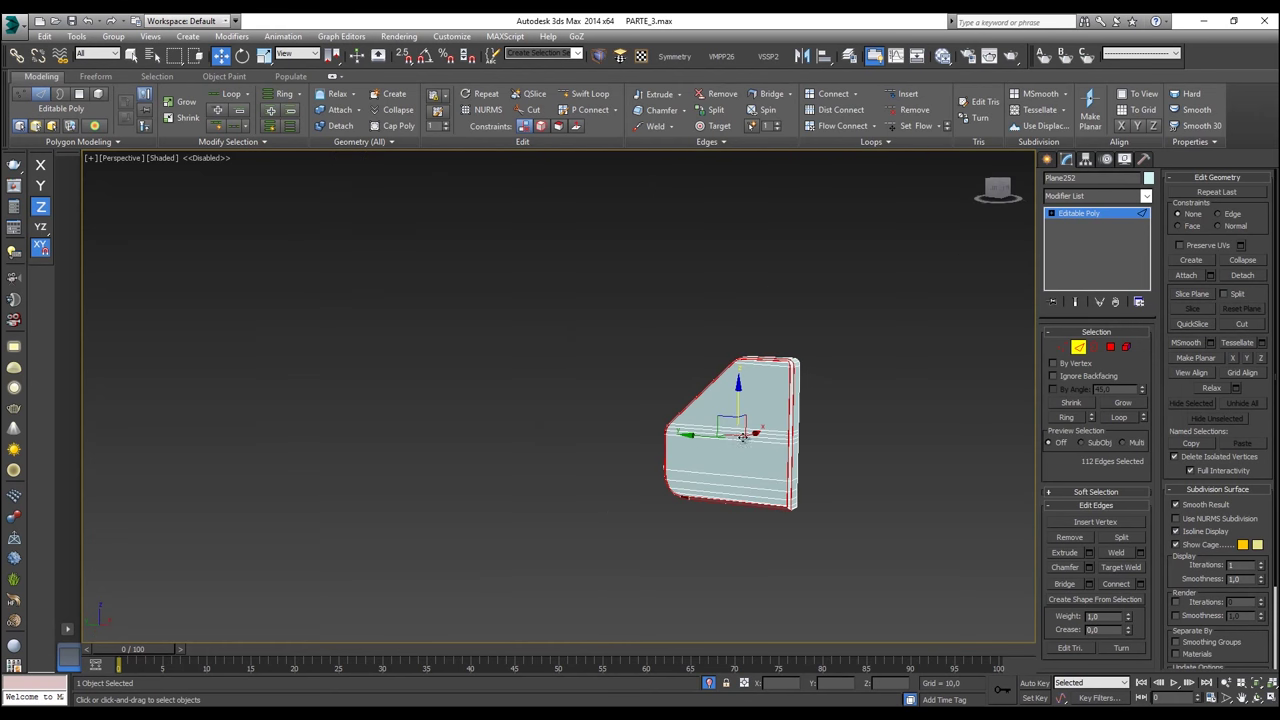
scroll(808, 364, up, 5)
alt+middle_drag(808, 364, 737, 371)
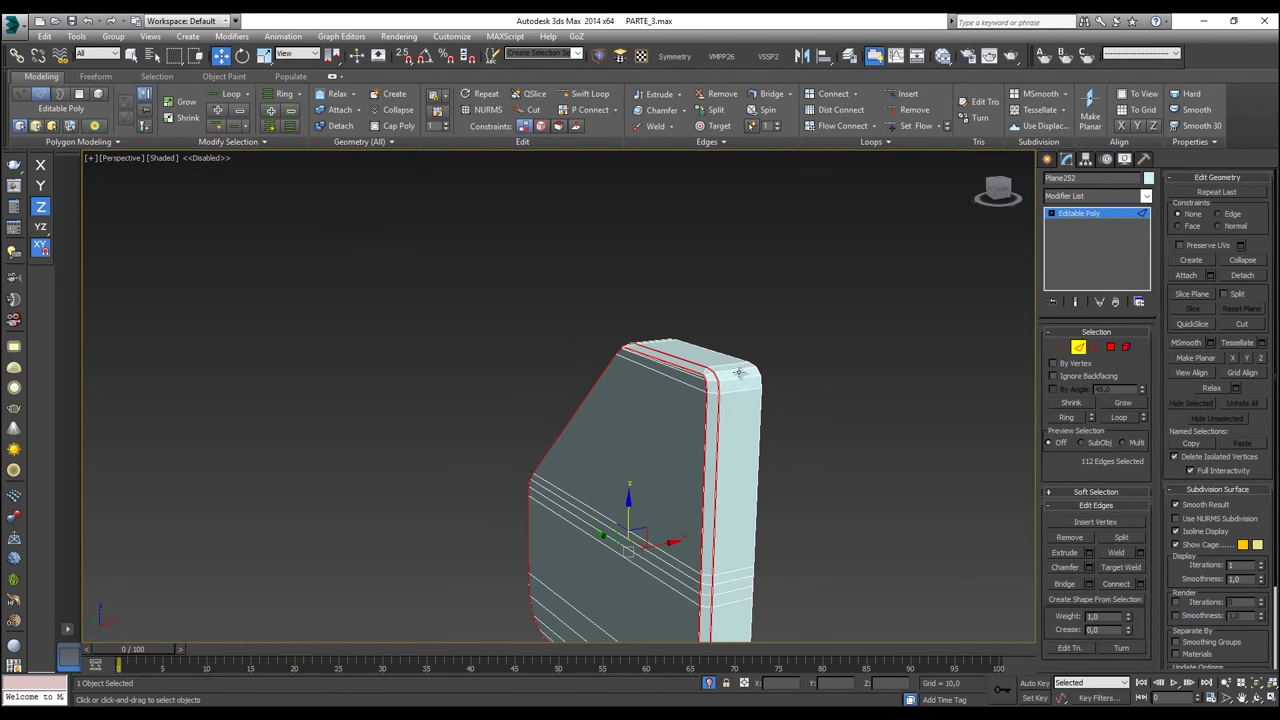
scroll(733, 365, up, 5)
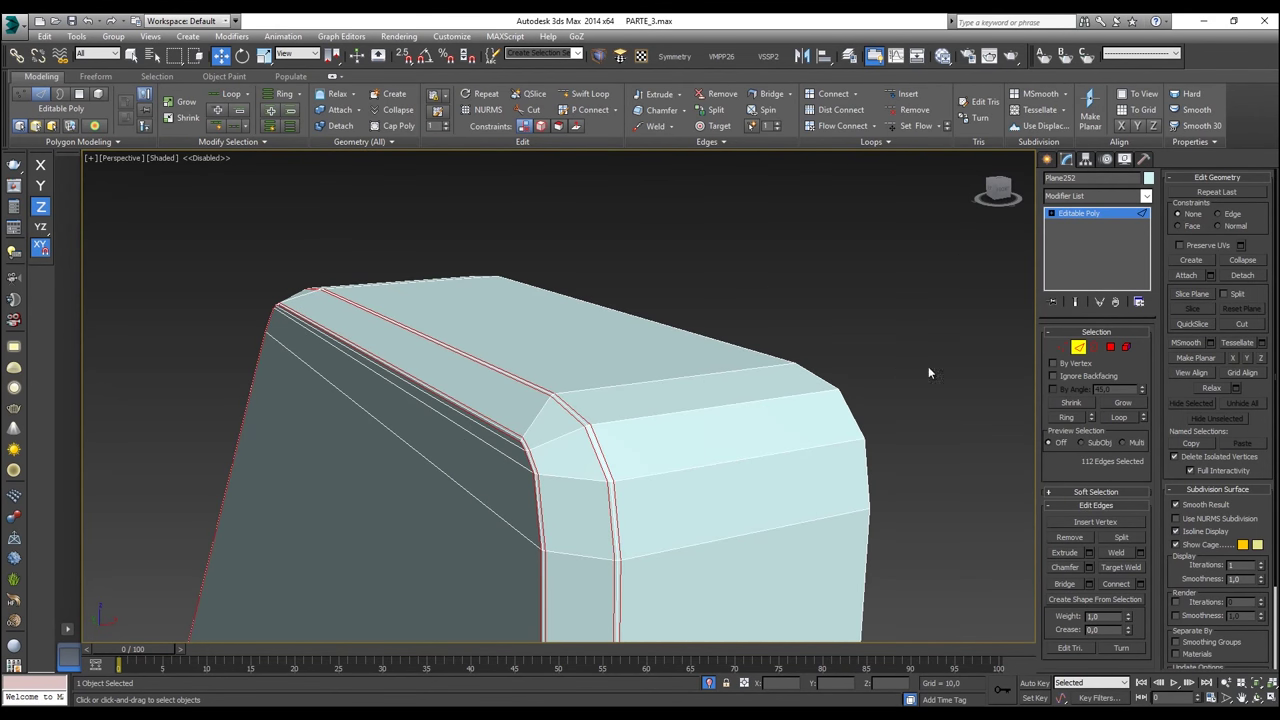
Step: Leave edge editing and add a Symmetry modifier to the panel with Z as the mirror axis
click(1078, 347)
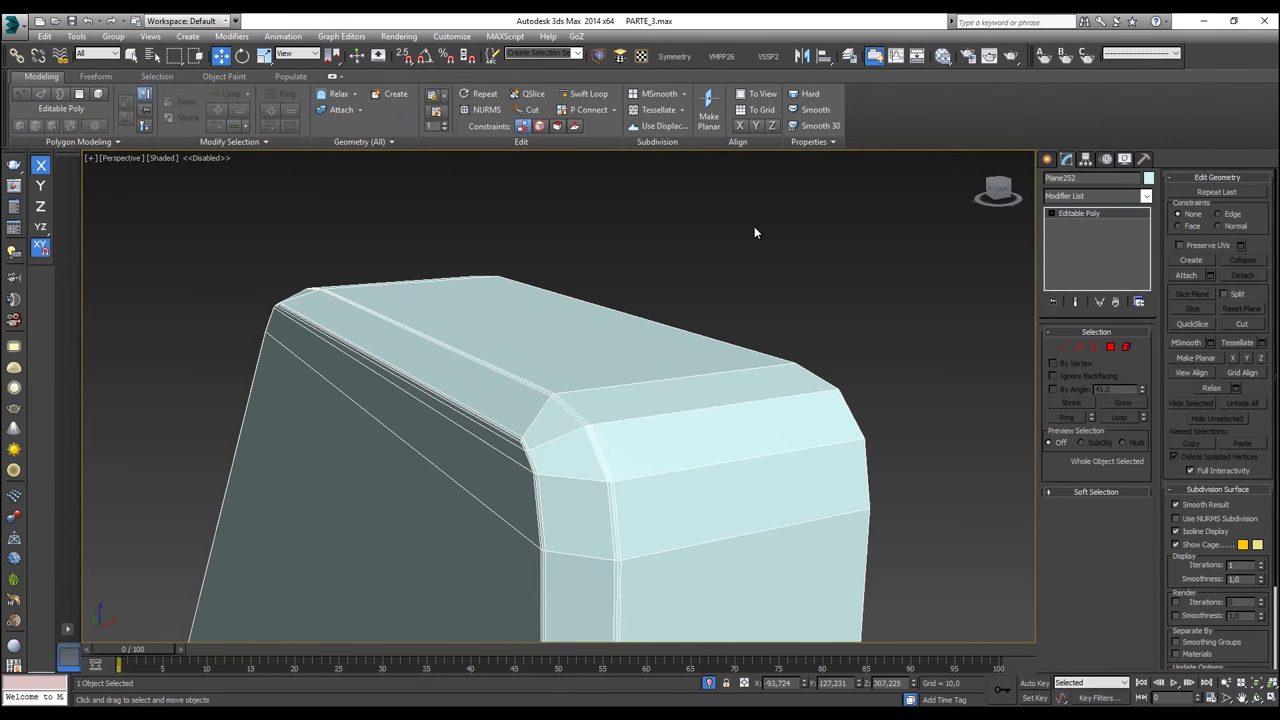
key(t)
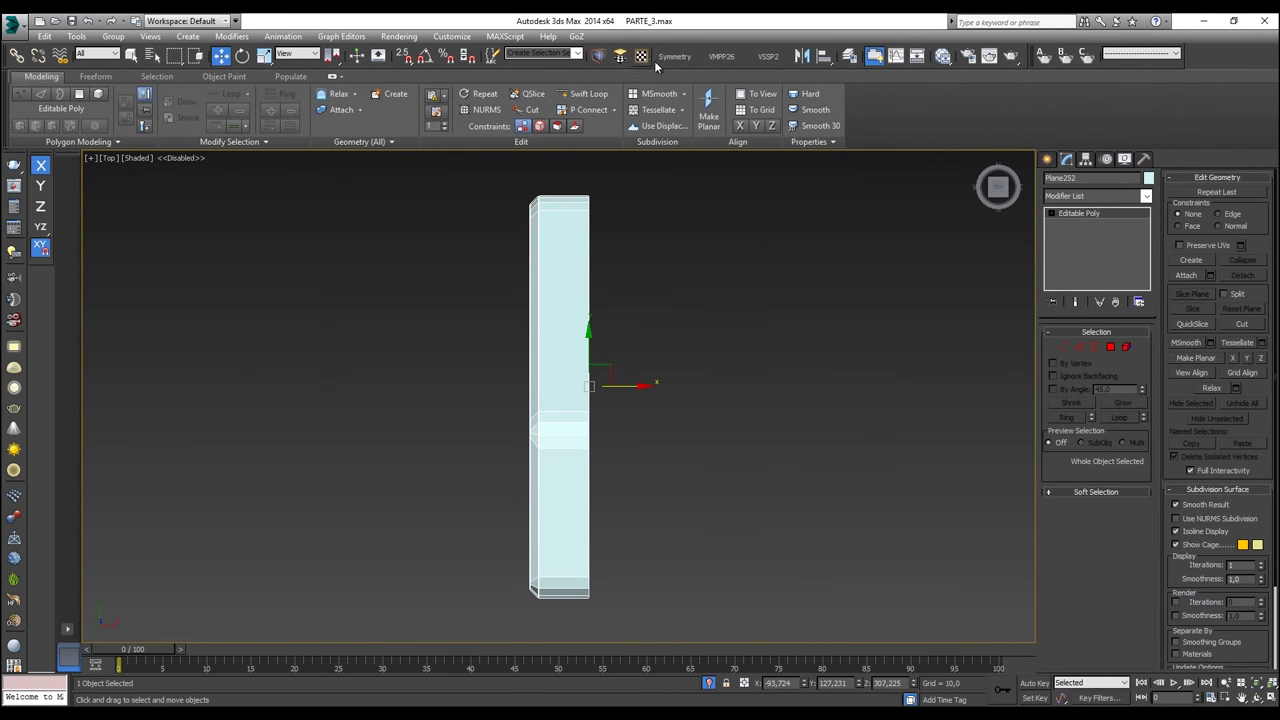
click(662, 57)
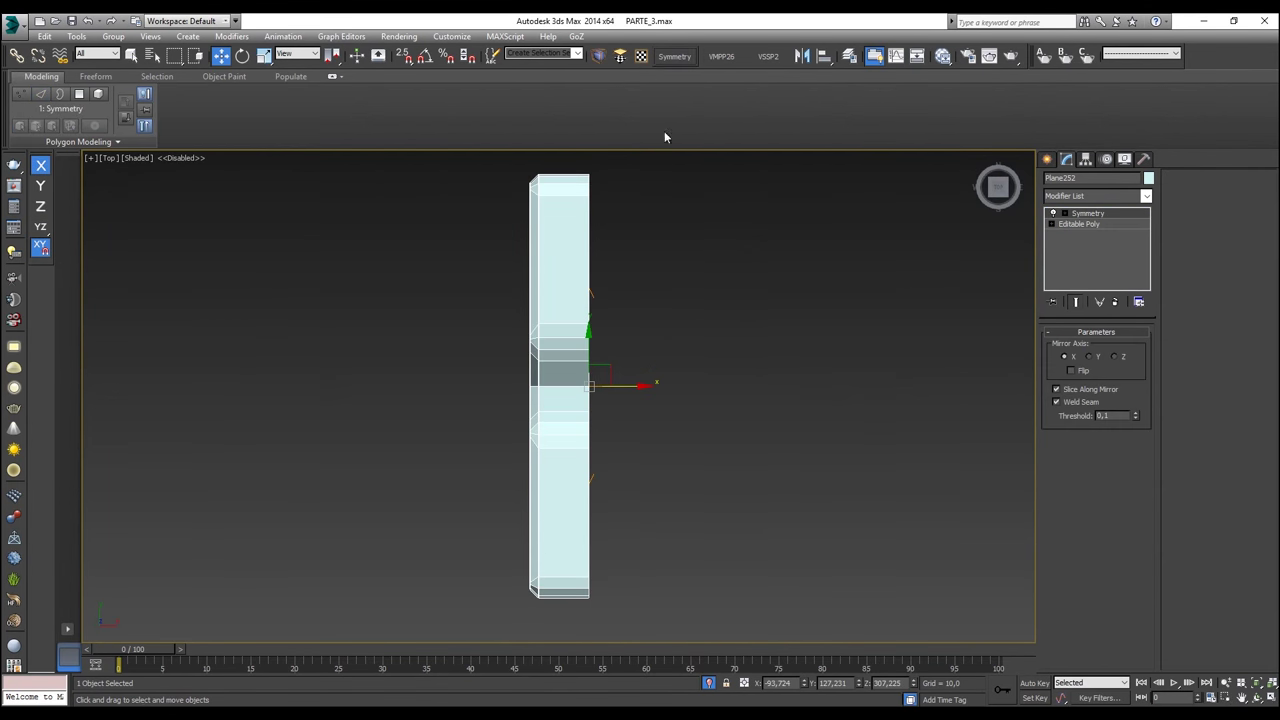
click(1097, 357)
click(1116, 358)
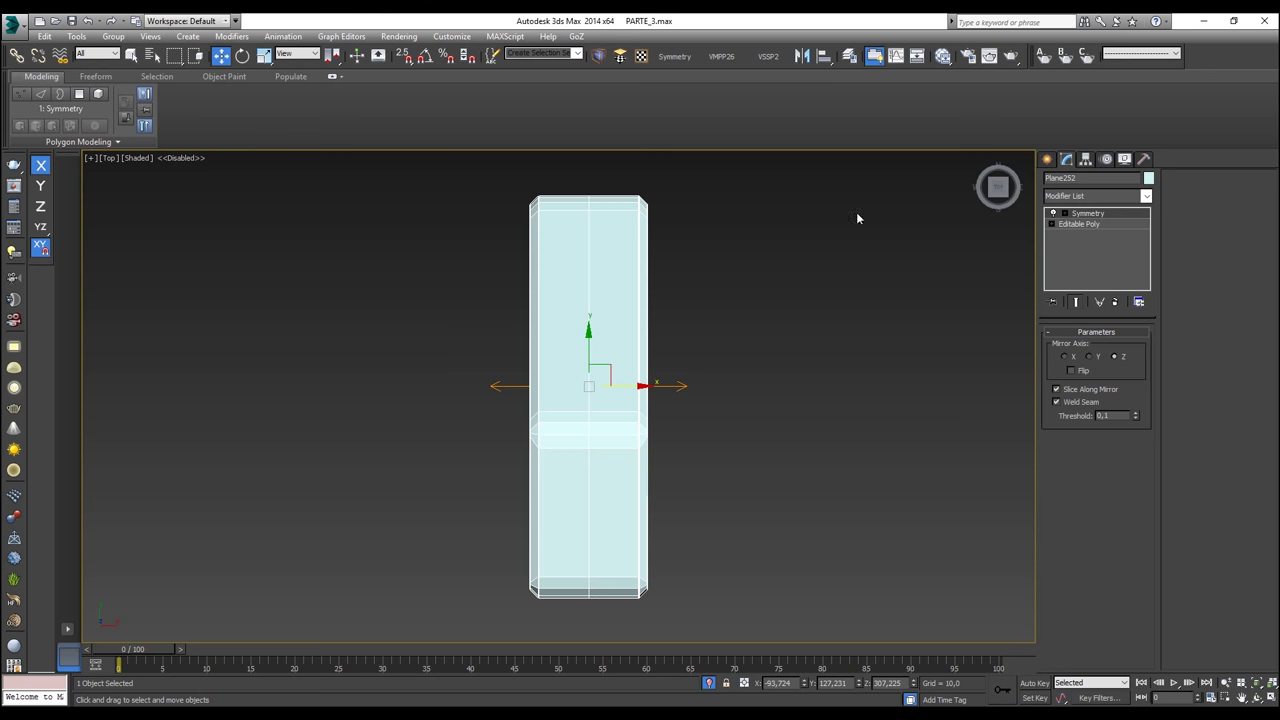
Step: Add a MeshSmooth modifier above the Symmetry and examine the smoothed corner of the panel
click(598, 56)
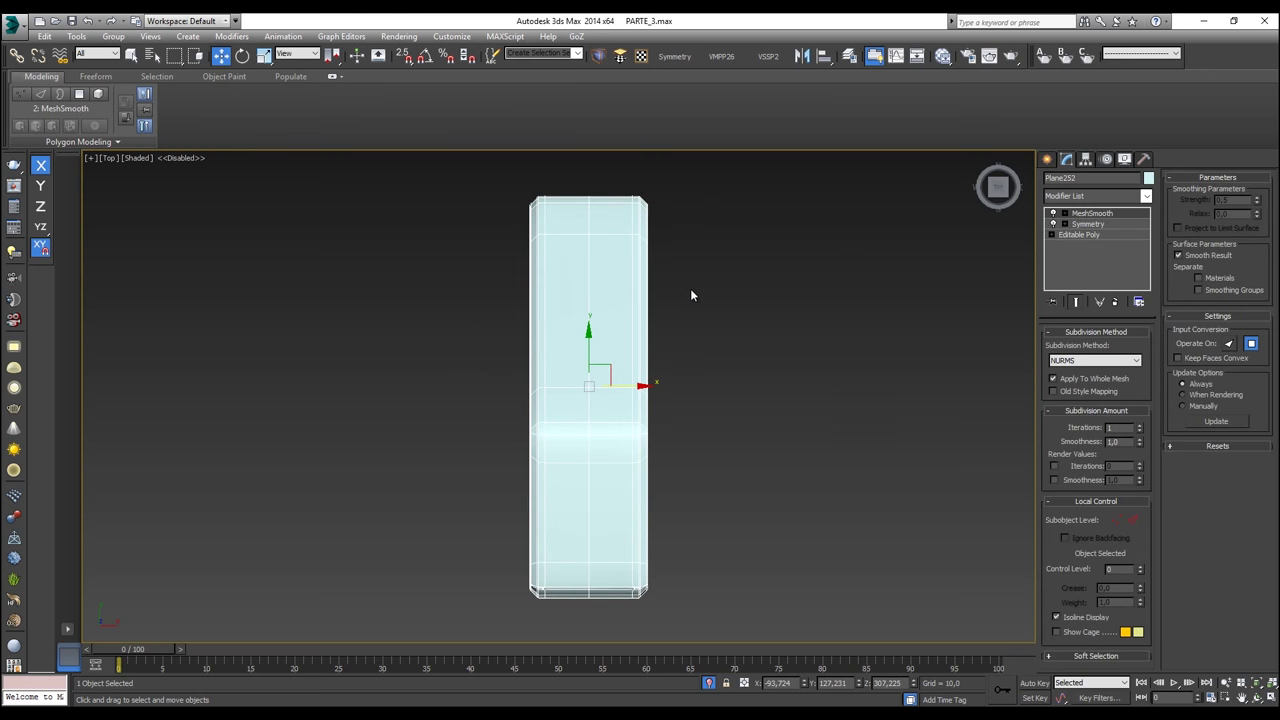
key(p)
alt+middle_drag(700, 306, 786, 257)
click(845, 232)
scroll(718, 251, up, 3)
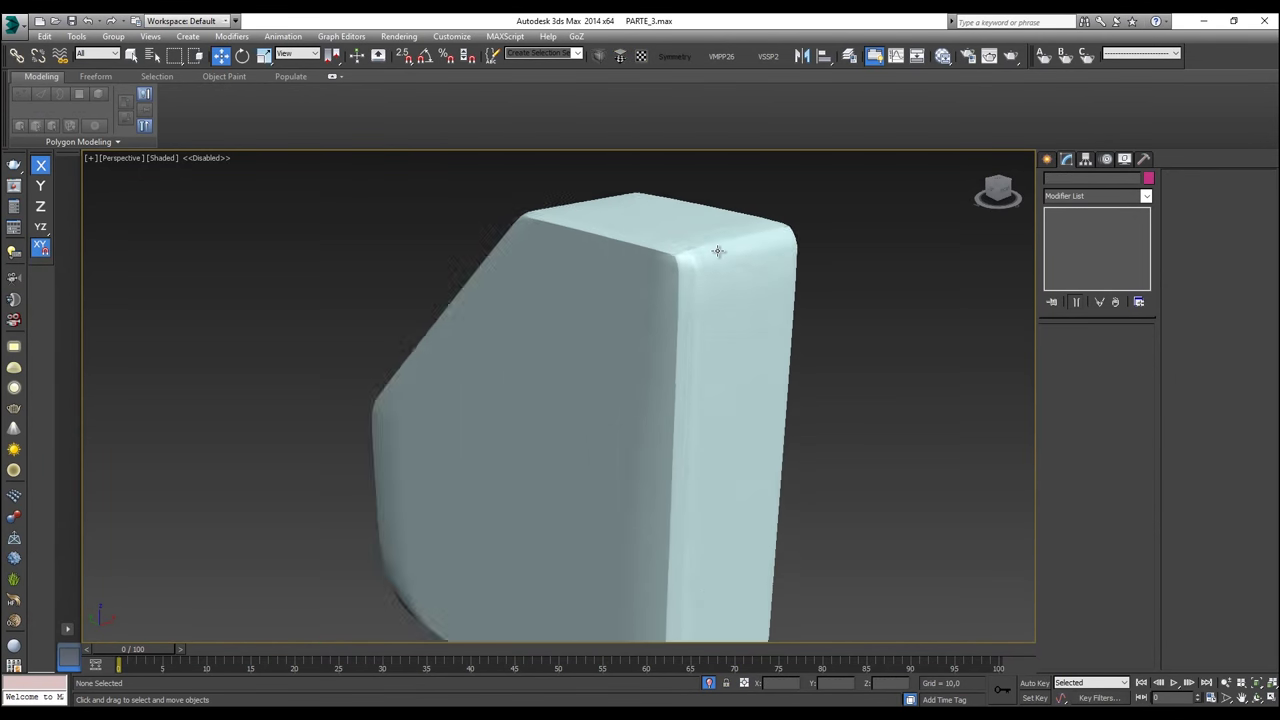
scroll(718, 251, up, 2)
click(716, 251)
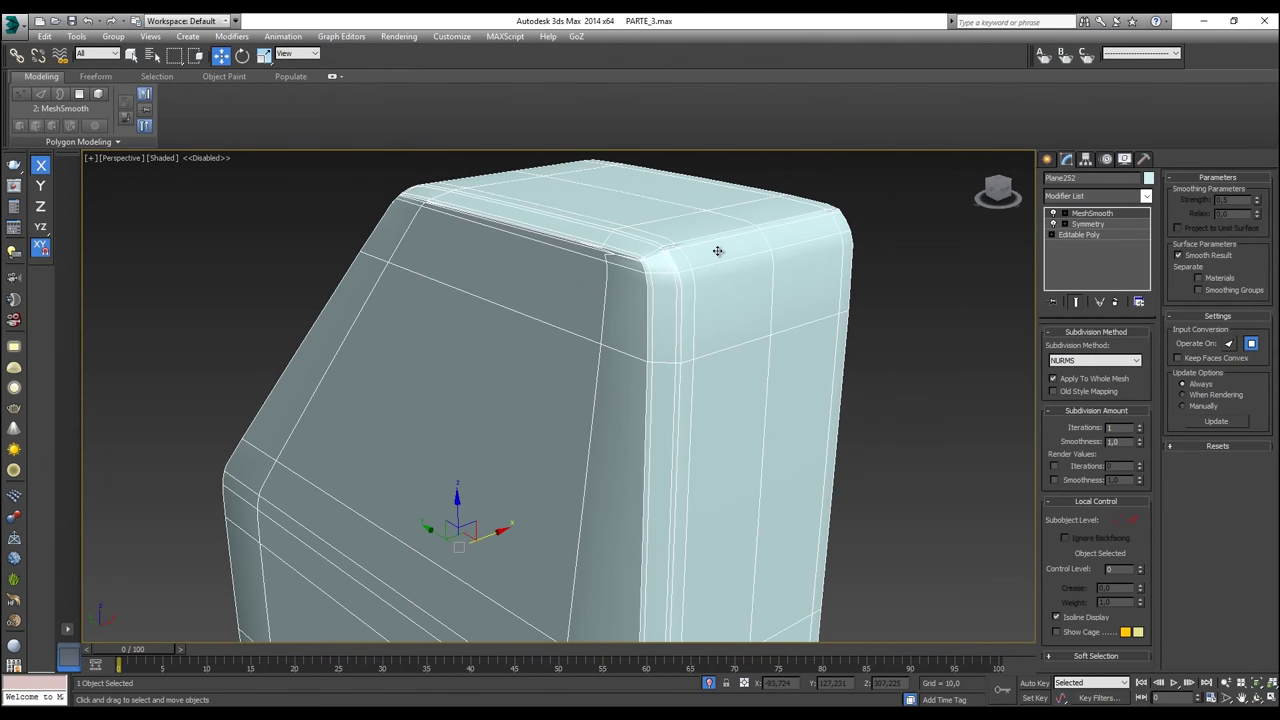
Step: In the base Editable Poly, select the crowded vertices at the outer corner of the chamfer and switch to polygon editing
click(1060, 235)
scroll(664, 263, up, 6)
alt+middle_drag(649, 260, 647, 279)
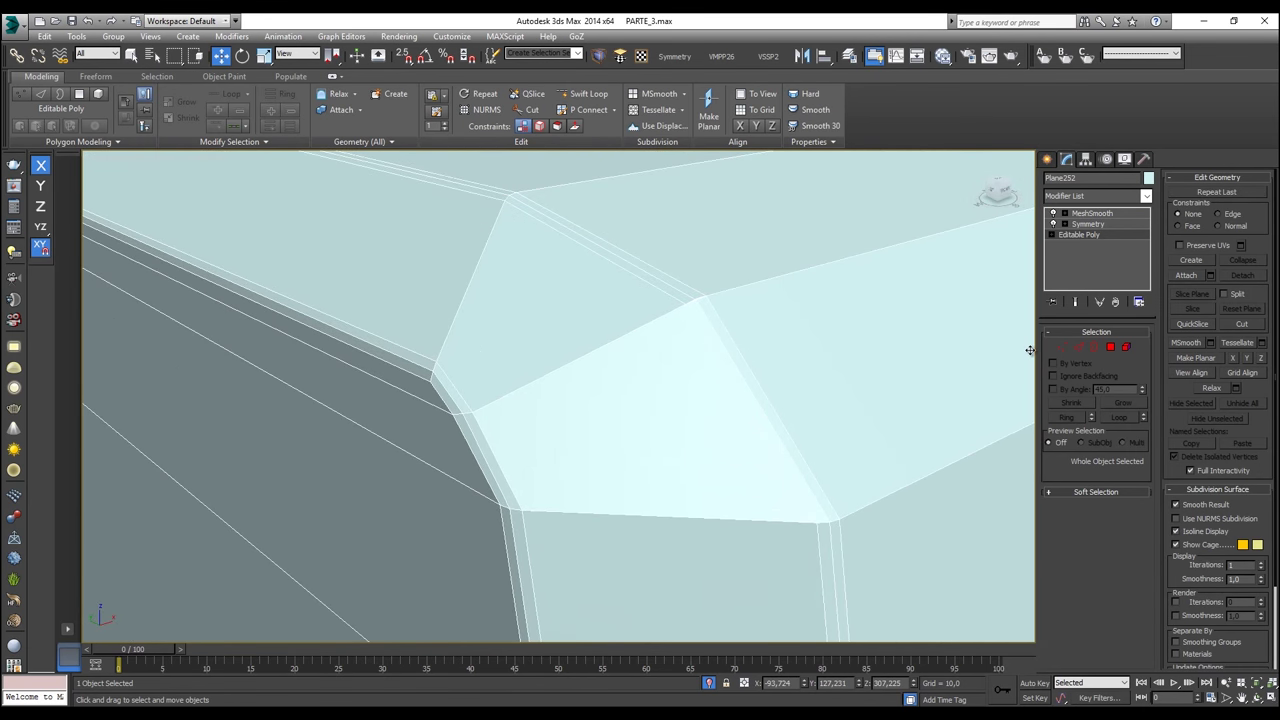
click(1062, 346)
drag(723, 308, 649, 274)
scroll(671, 292, up, 6)
scroll(671, 300, down, 1)
alt+middle_drag(671, 302, 955, 360)
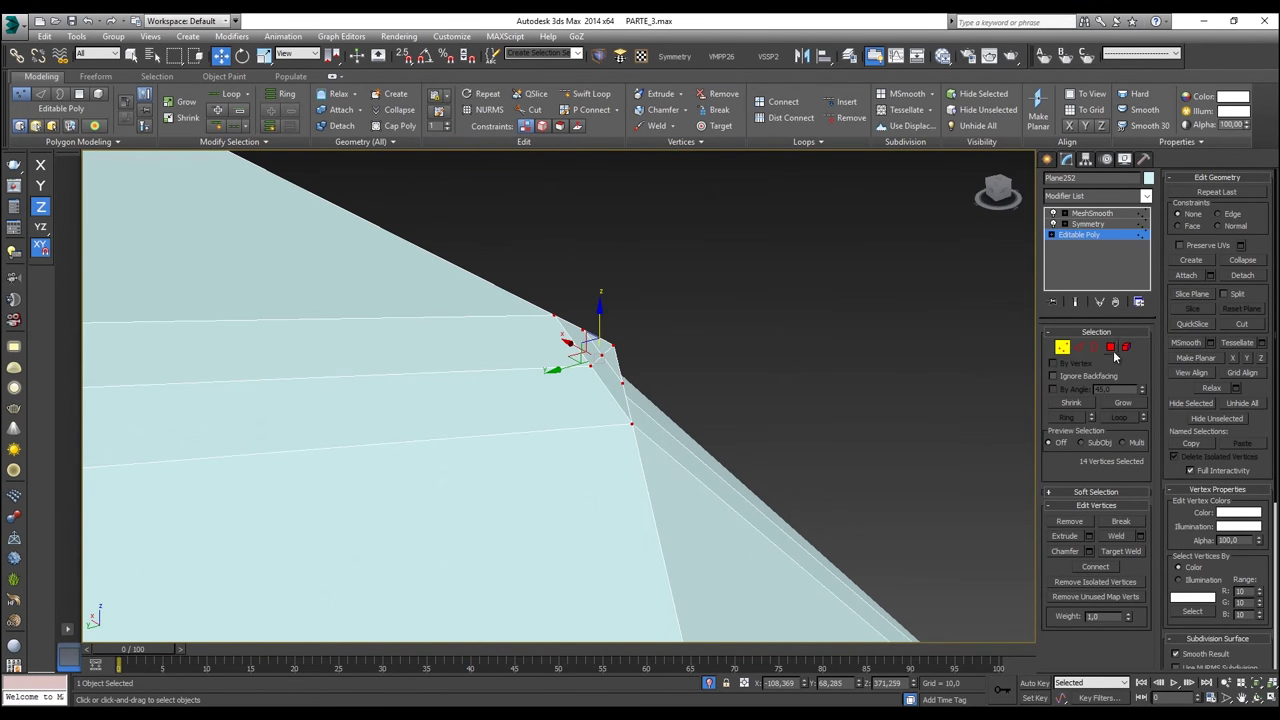
click(1112, 351)
click(609, 357)
ctrl+click(611, 382)
ctrl+click(591, 350)
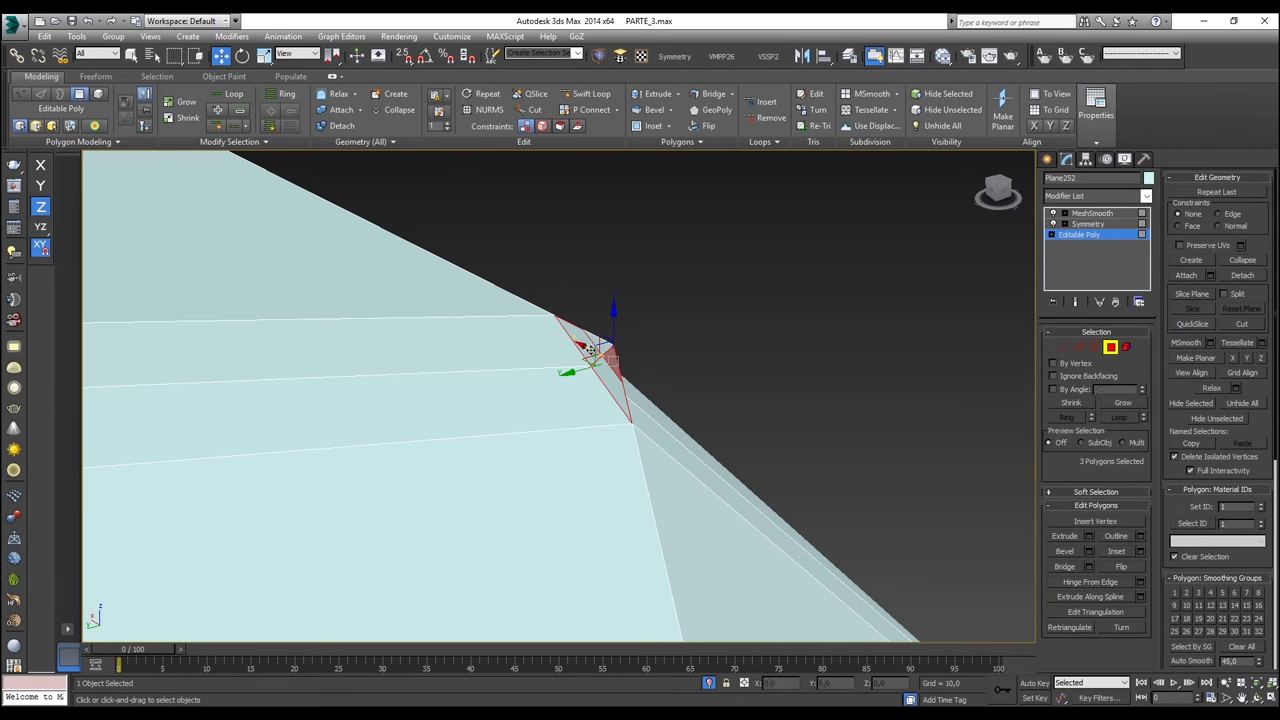
ctrl+click(603, 345)
mouse_move(605, 345)
alt+middle_down()
mouse_move(549, 334)
mouse_move(683, 343)
mouse_move(511, 326)
mouse_move(373, 249)
alt+middle_up()
alt+click(354, 218)
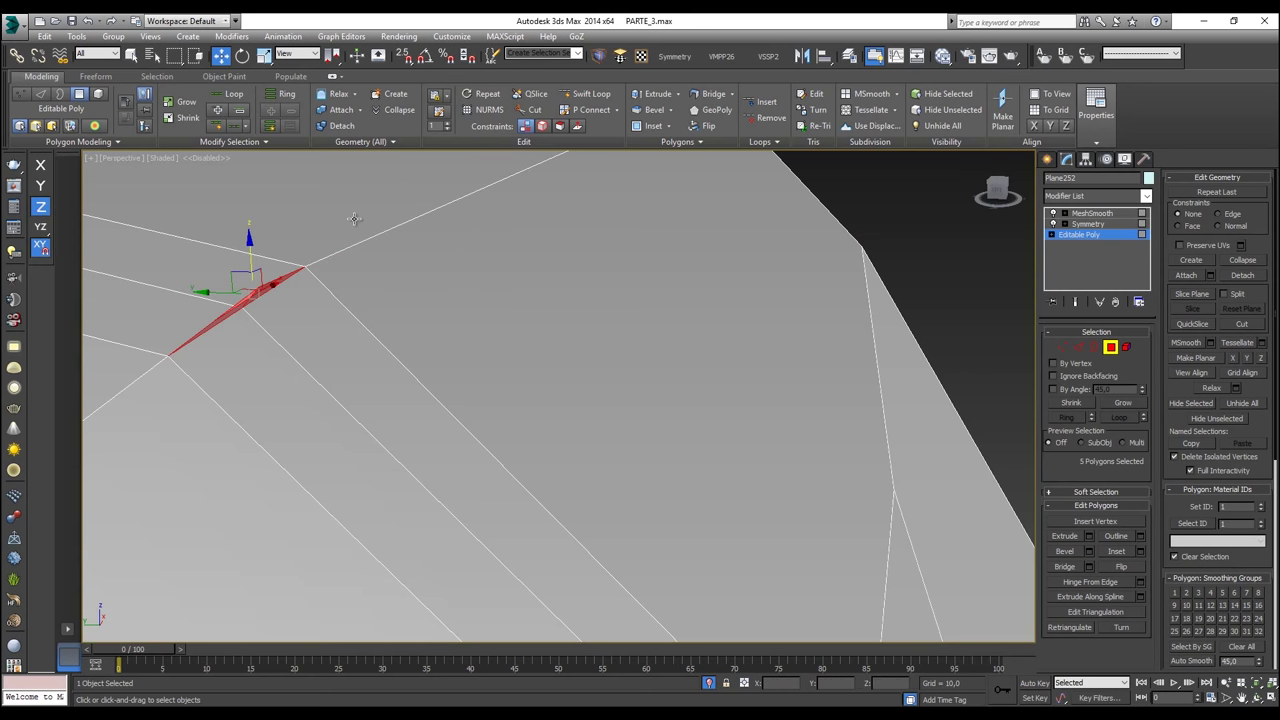
key(ctrl+d)
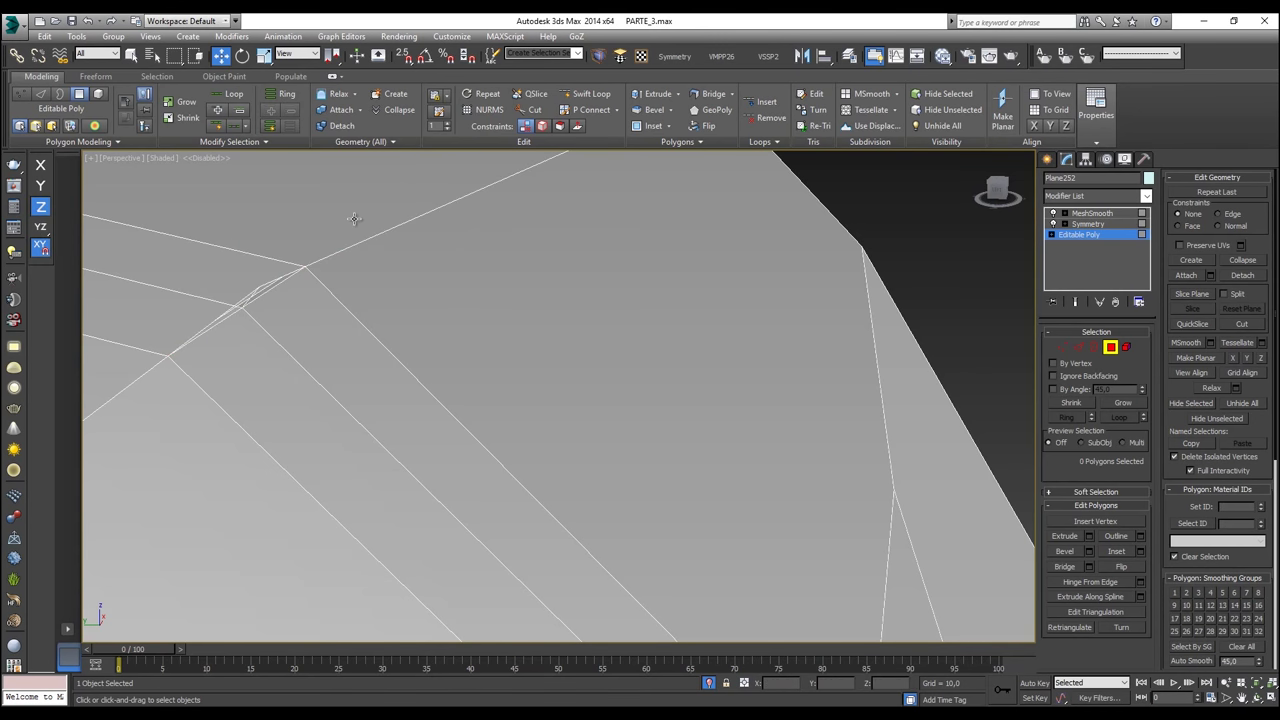
Step: Select the small polygons folded over the chamfer corner and delete them
click(270, 289)
alt+middle_drag(270, 289, 485, 372)
shift+click(474, 363)
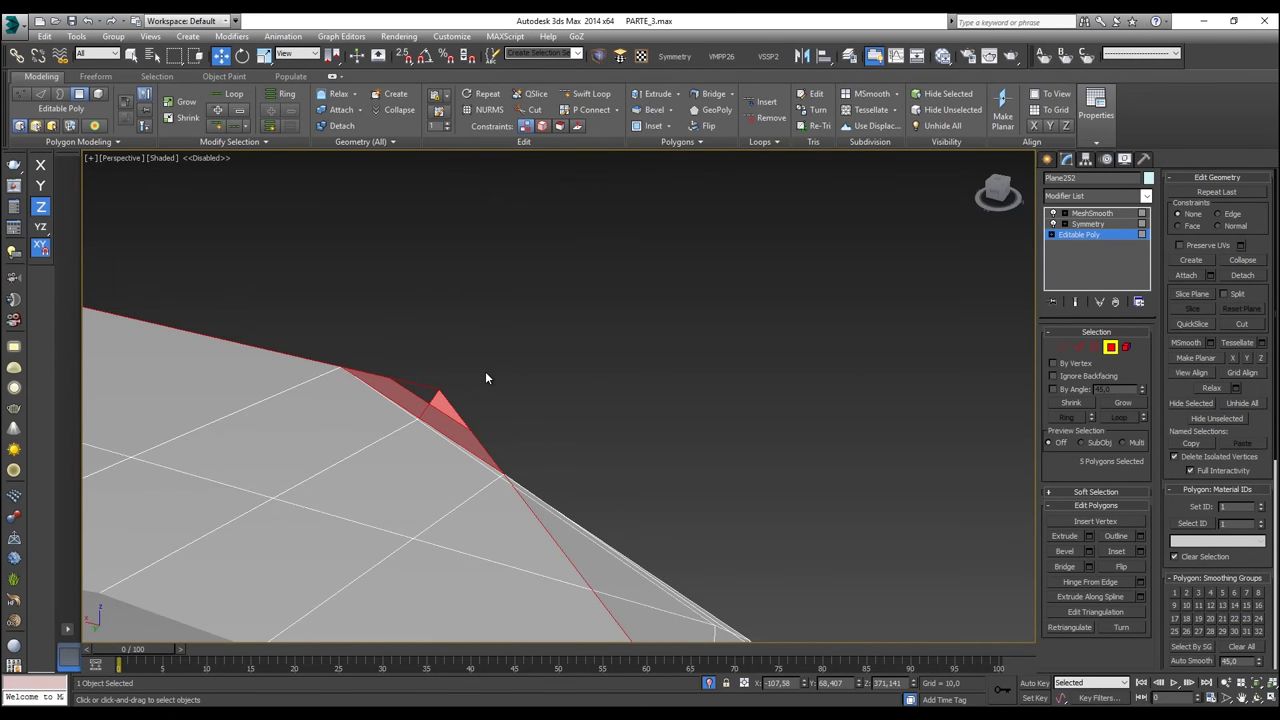
key(Delete)
Step: Turn on see-through display and weld the overlapping vertices at the three points of the chamfer corner
key(1)
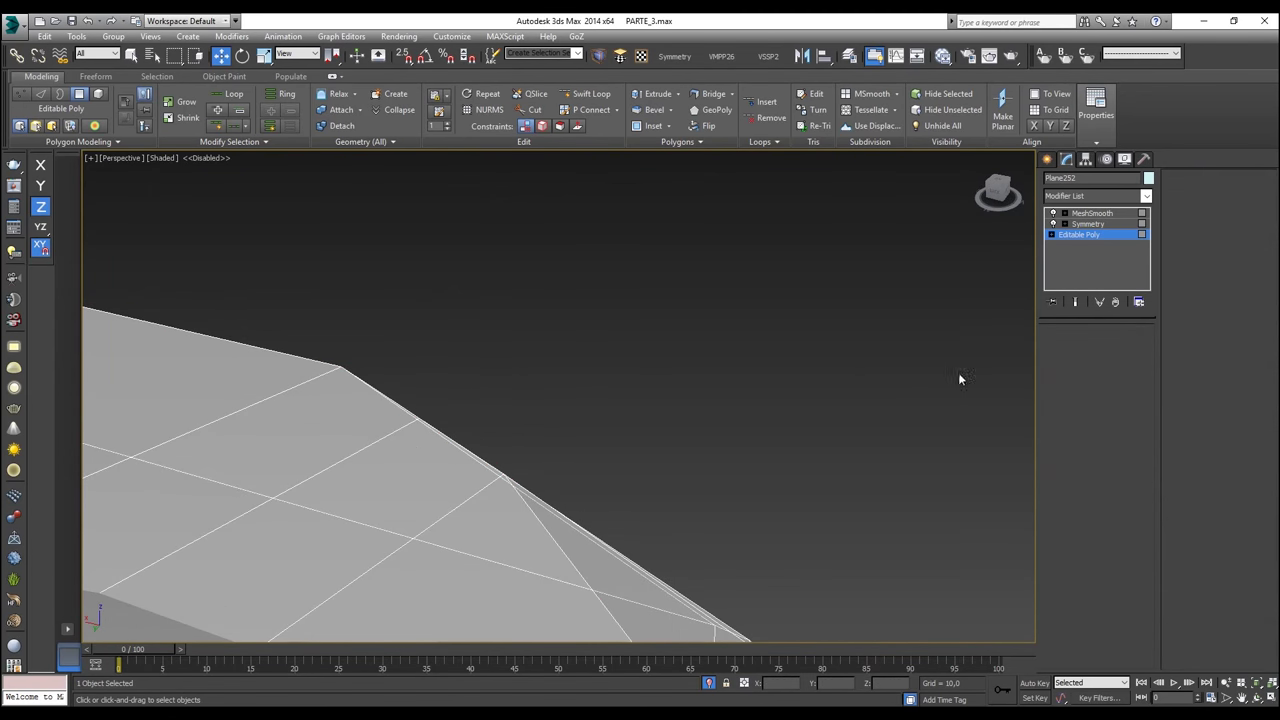
drag(287, 316, 290, 315)
alt+middle_drag(420, 395, 298, 373)
key(alt+x)
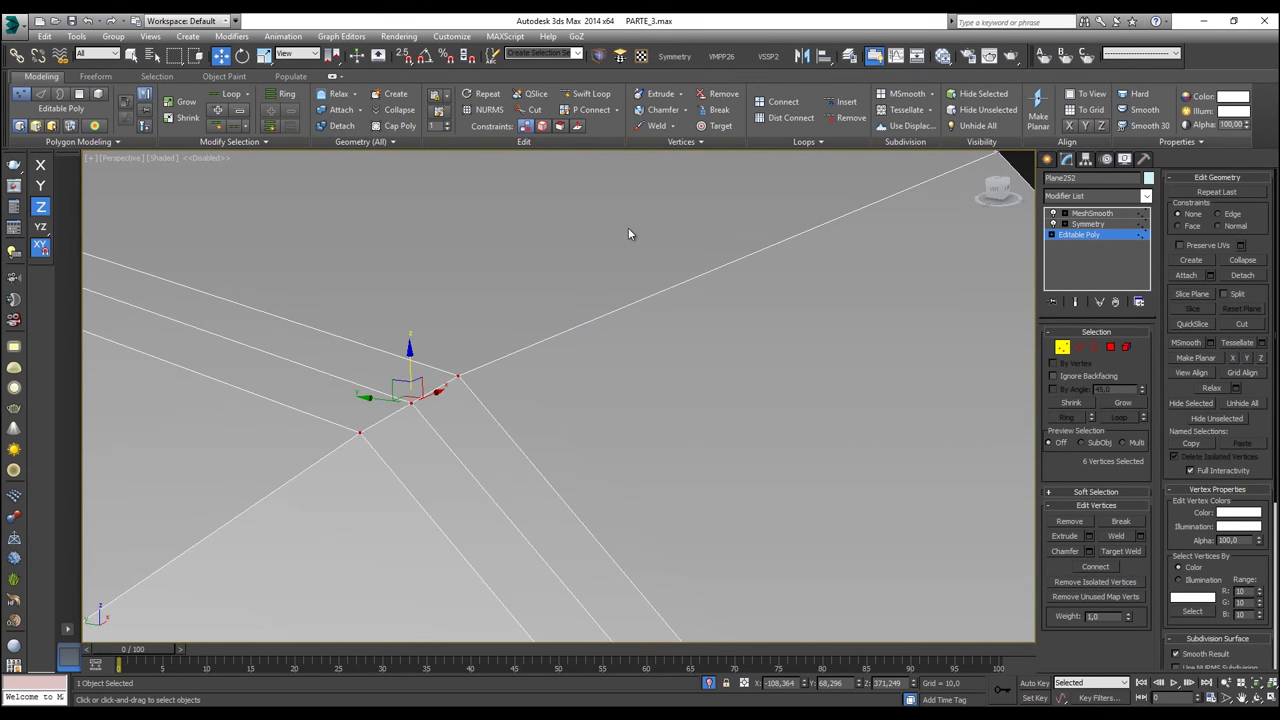
drag(508, 300, 442, 384)
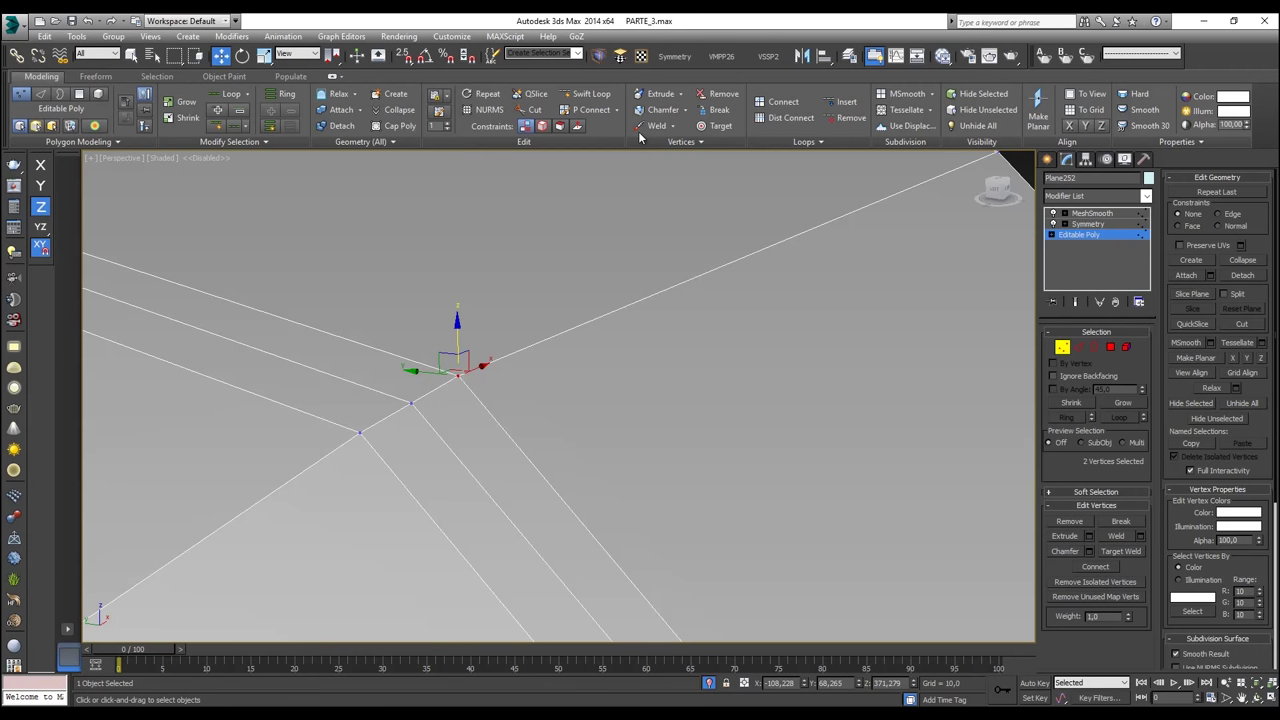
click(645, 128)
click(410, 403)
click(359, 432)
click(657, 125)
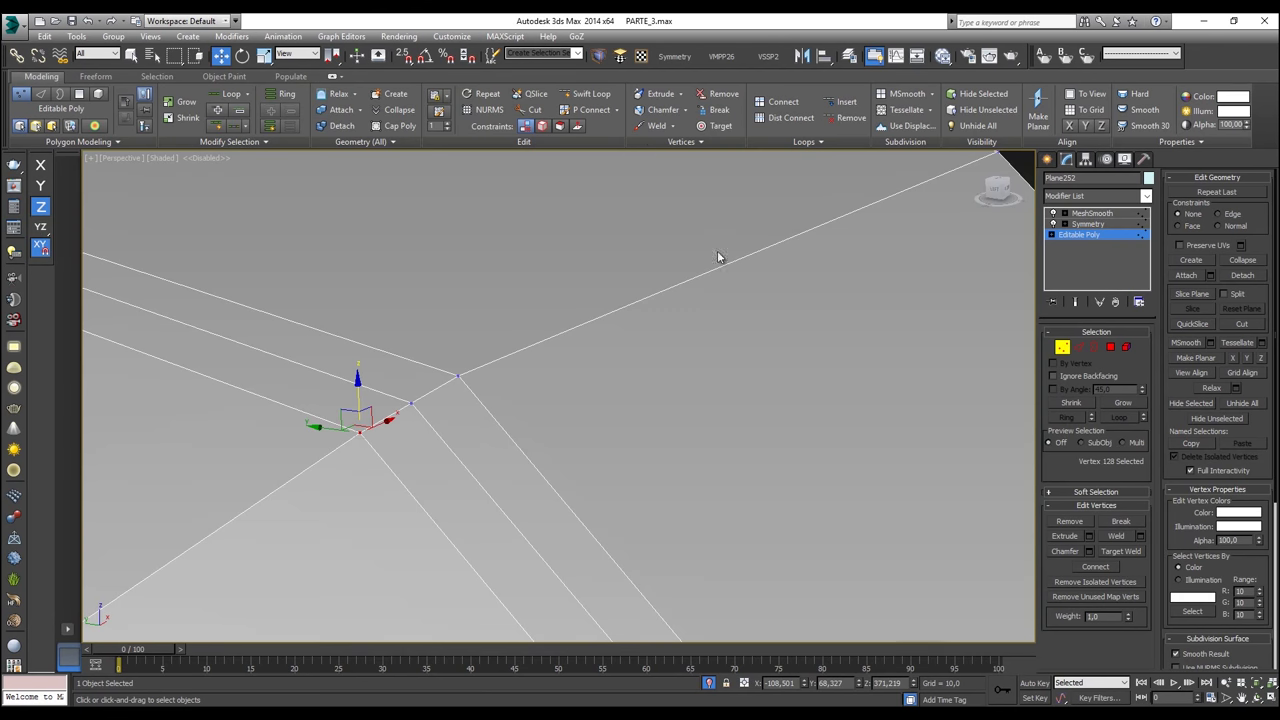
scroll(897, 307, down, 5)
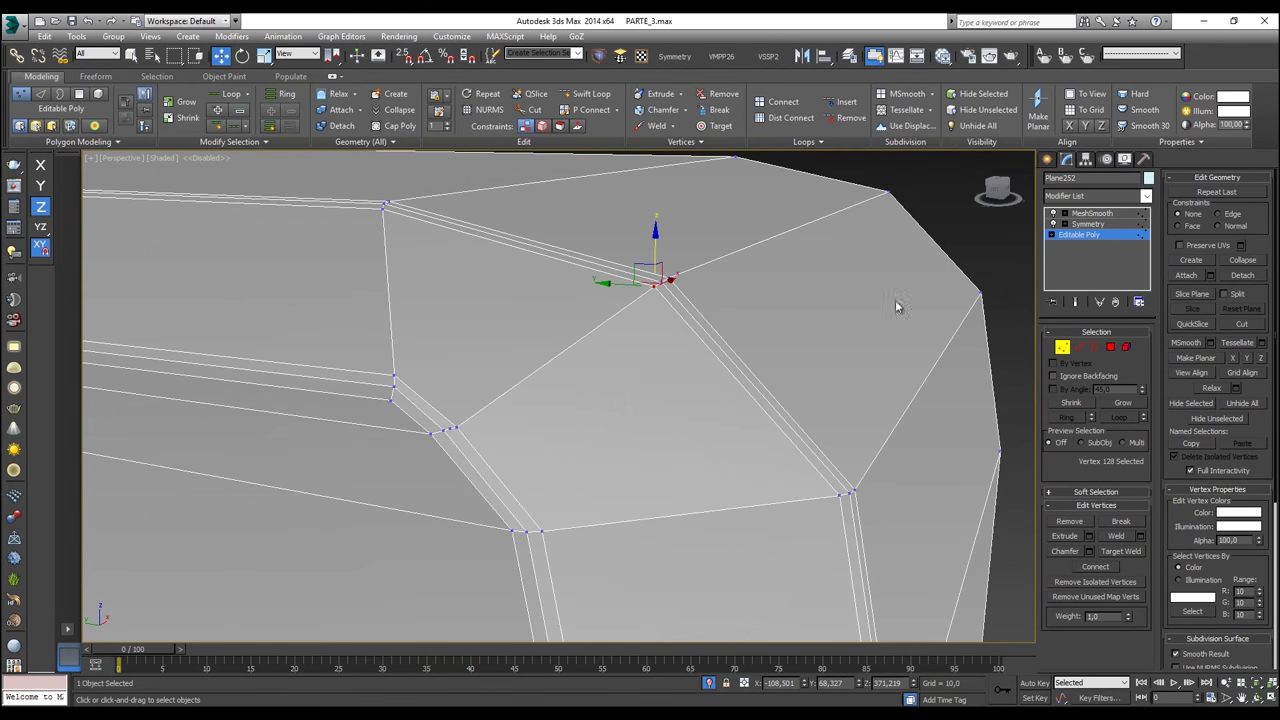
Step: Check the MeshSmooth result, then remove the stray vertex between the loops at the pinched inner corner of the base mesh
click(1091, 213)
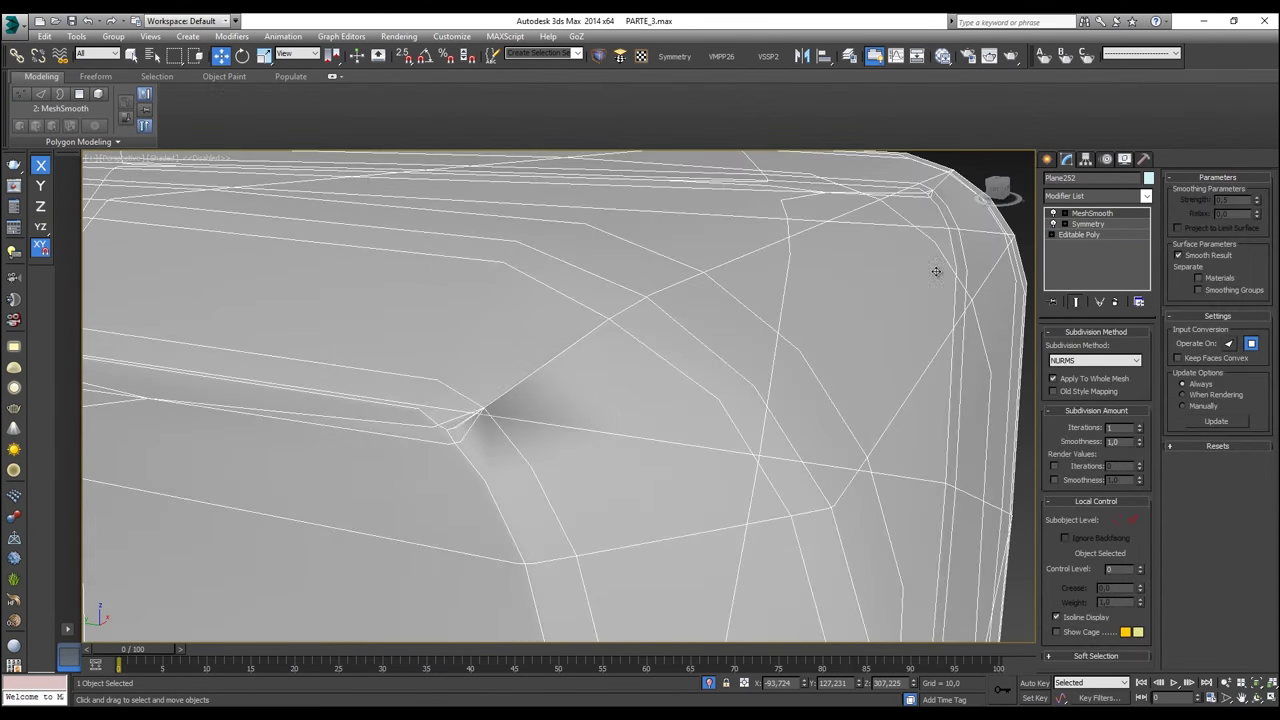
key(alt+x)
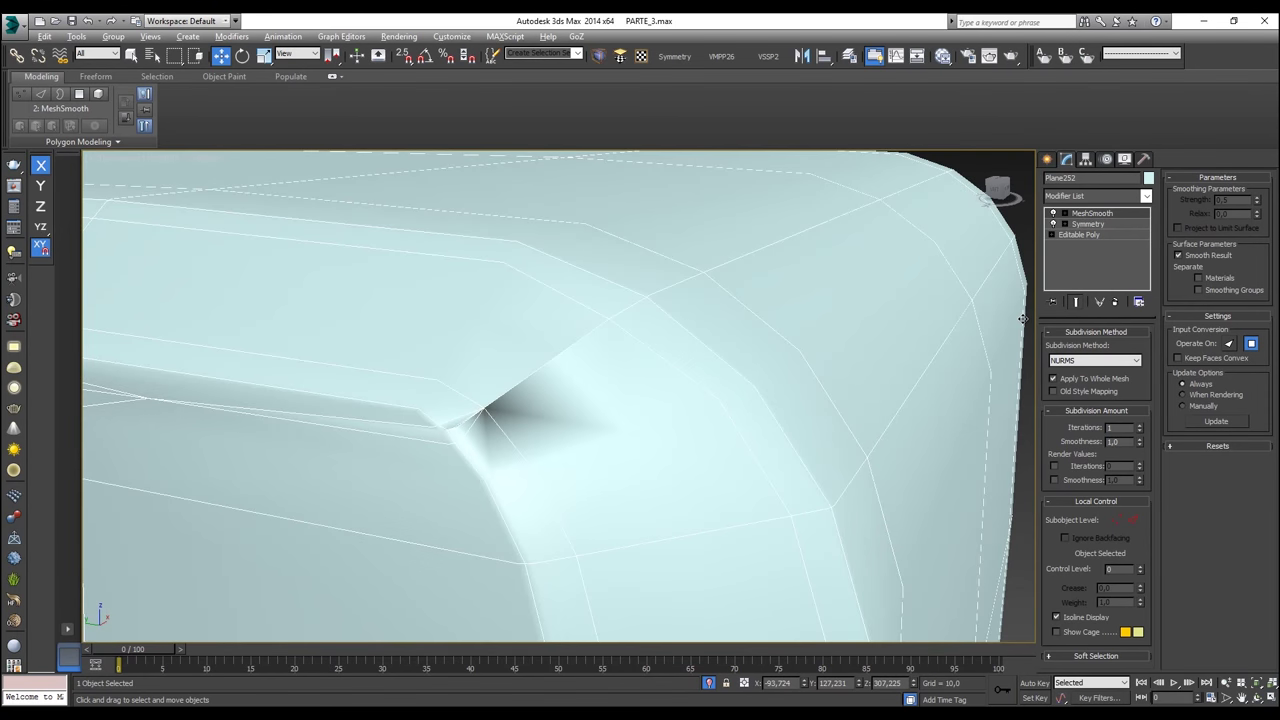
click(1080, 234)
click(1064, 346)
drag(491, 407, 419, 447)
key(z)
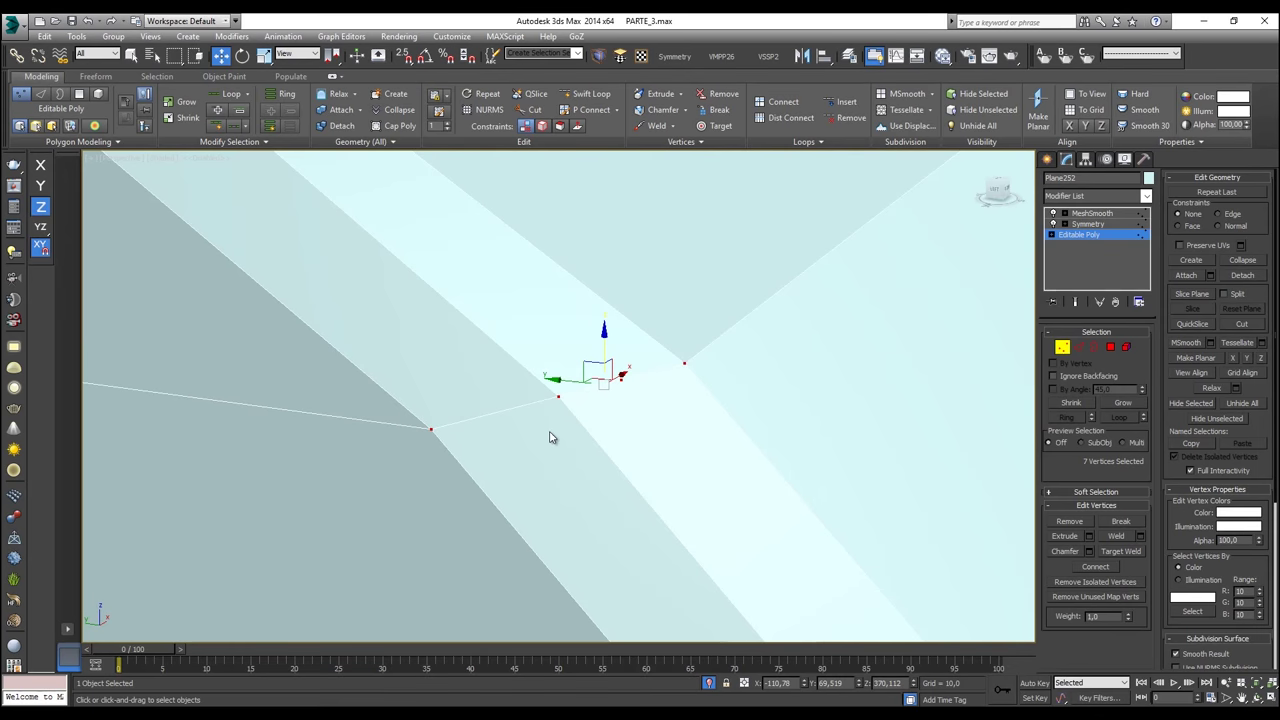
scroll(548, 437, down, 4)
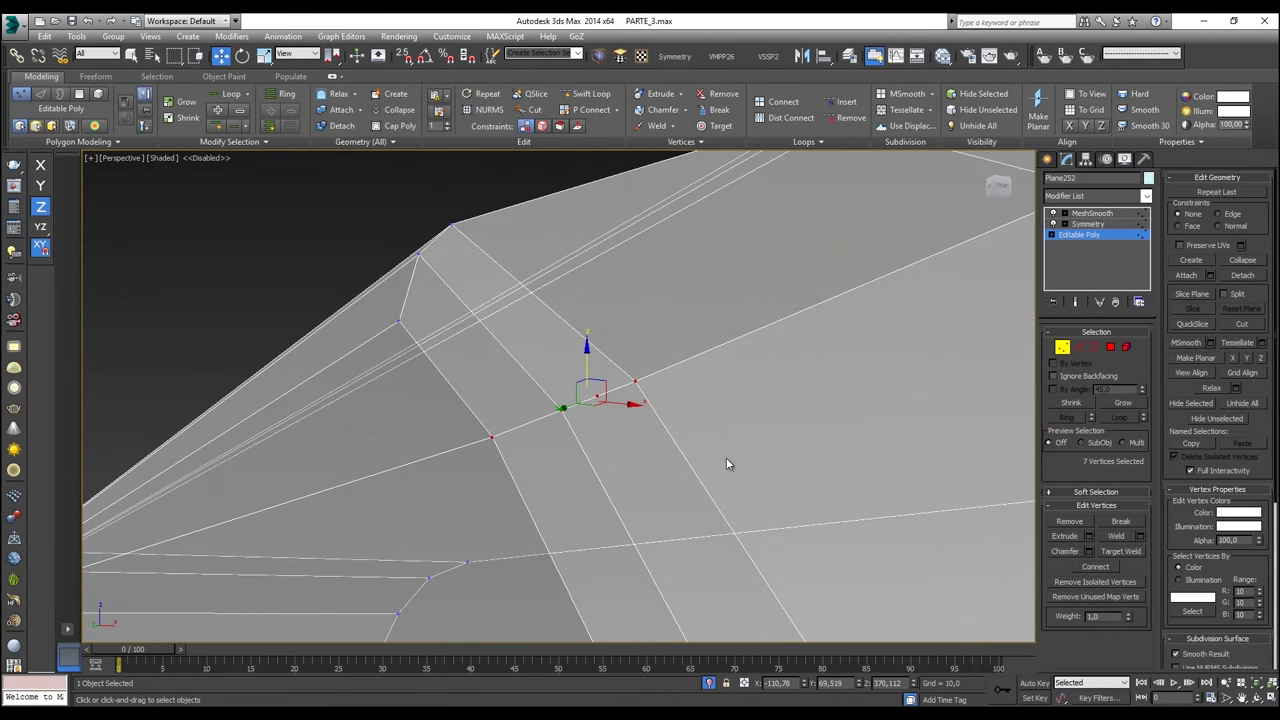
click(620, 434)
click(597, 394)
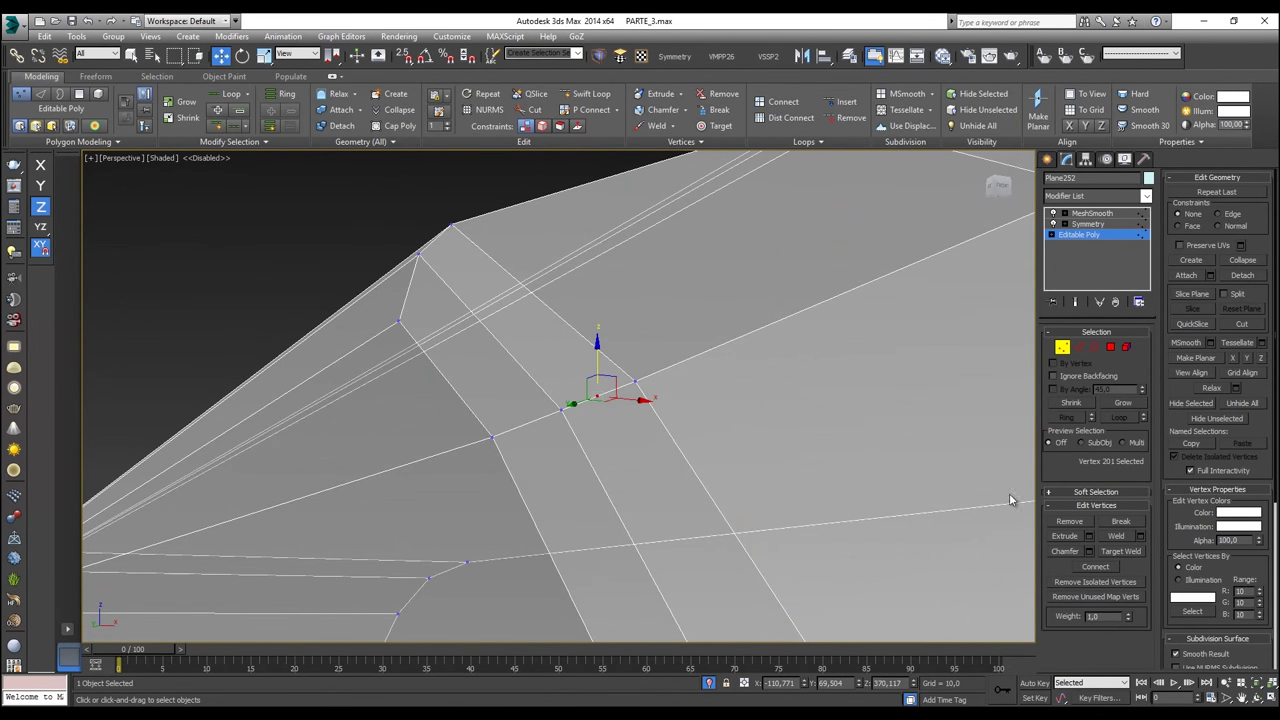
click(1070, 521)
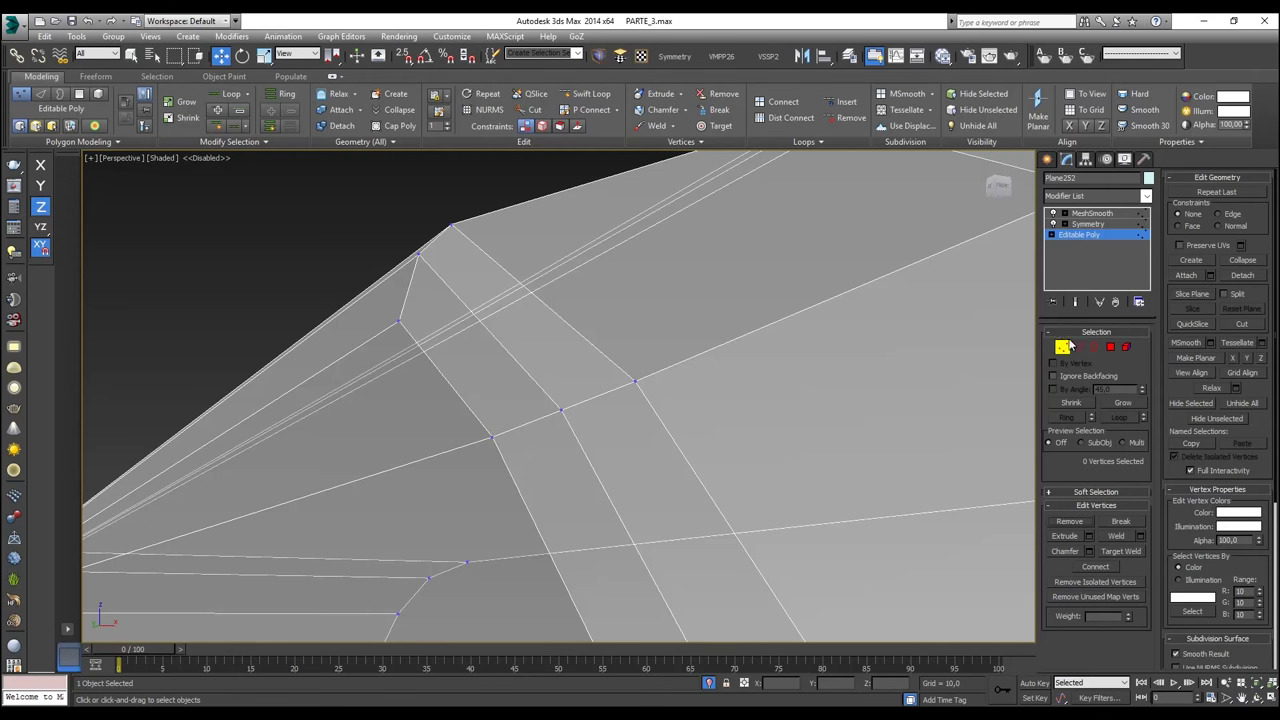
Step: Check the smoothed corner again and select the base mesh vertices around the inner bend of the bevel strip
click(1100, 214)
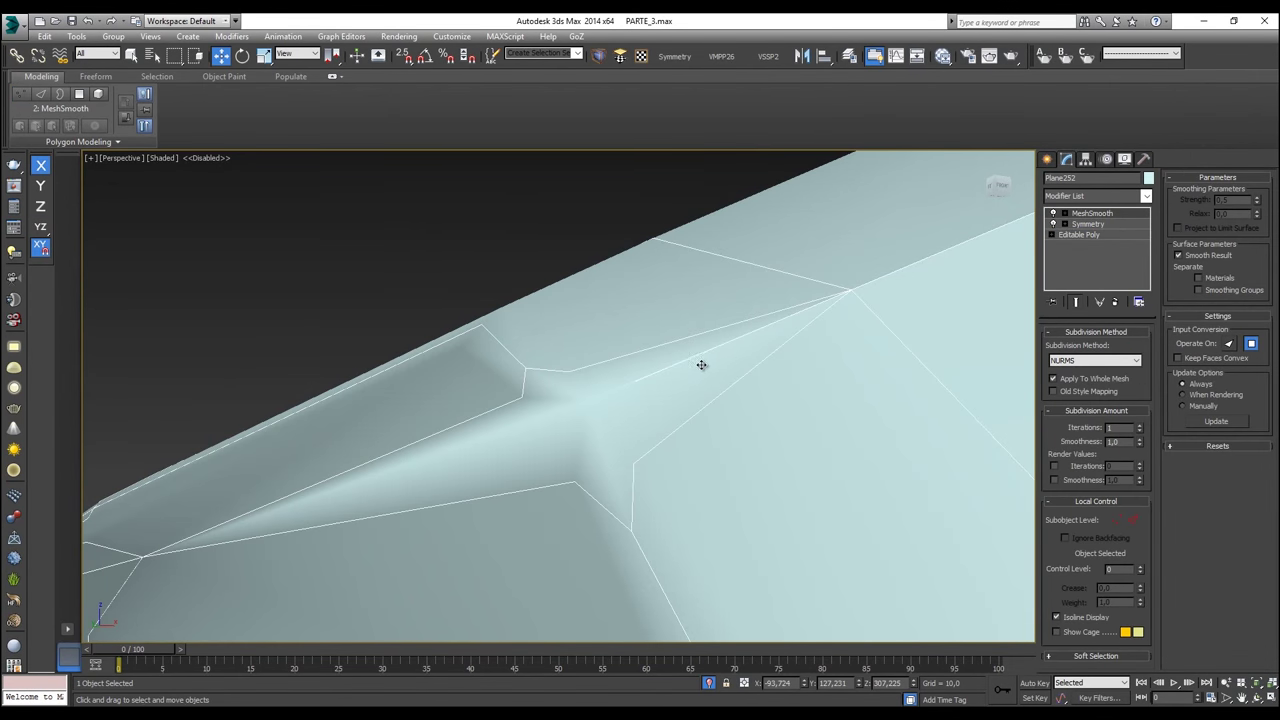
scroll(701, 365, up, 4)
middle_drag(727, 410, 570, 316)
click(1104, 233)
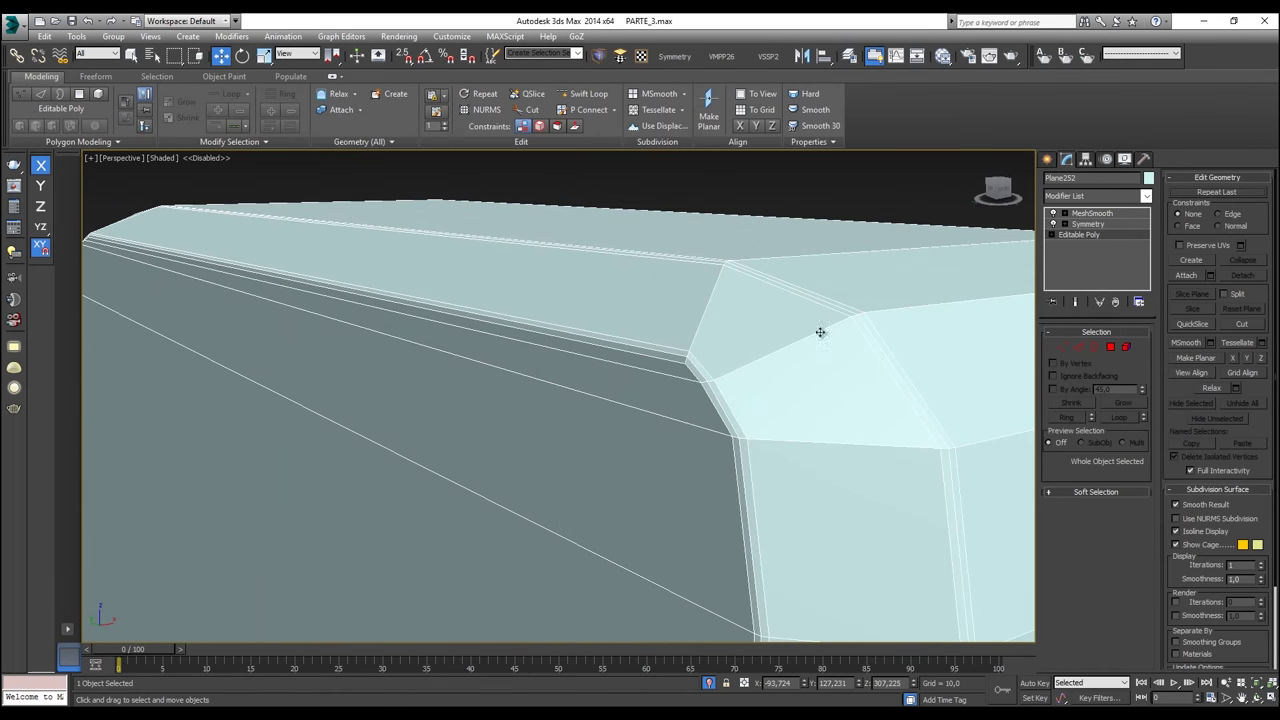
click(1062, 347)
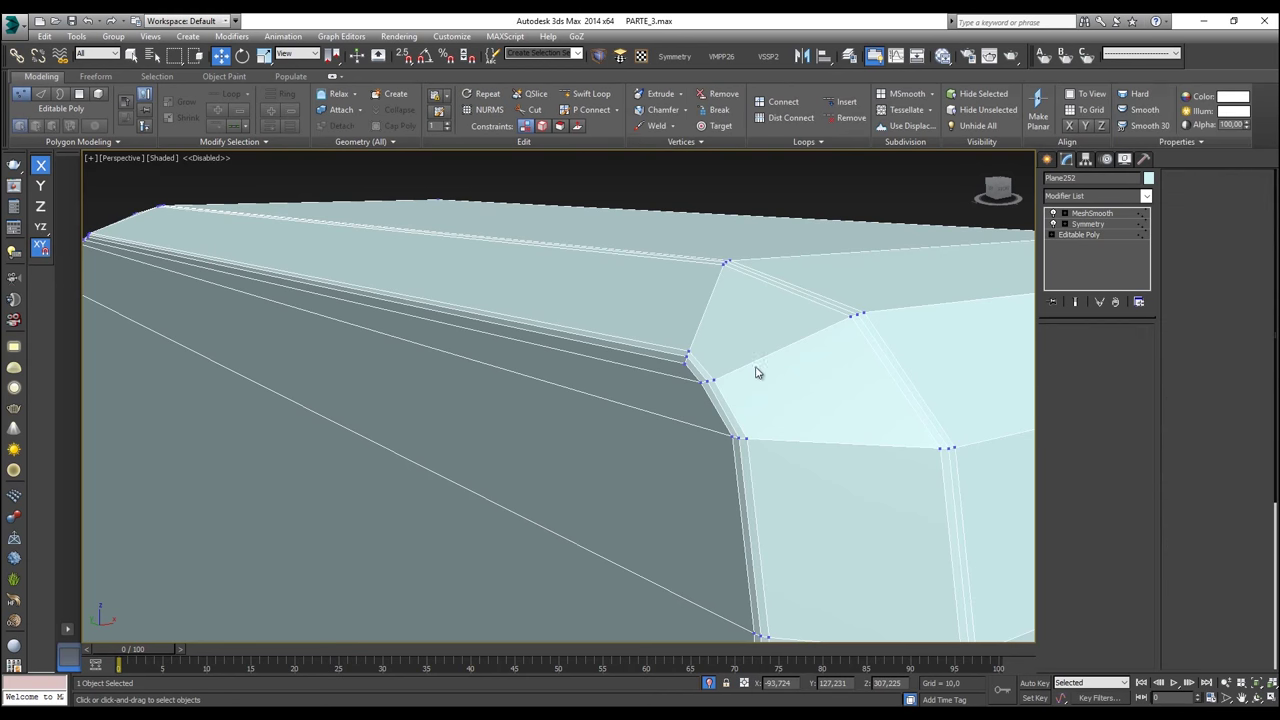
drag(745, 338, 692, 393)
key(z)
scroll(677, 405, down, 3)
alt+middle_drag(677, 405, 766, 403)
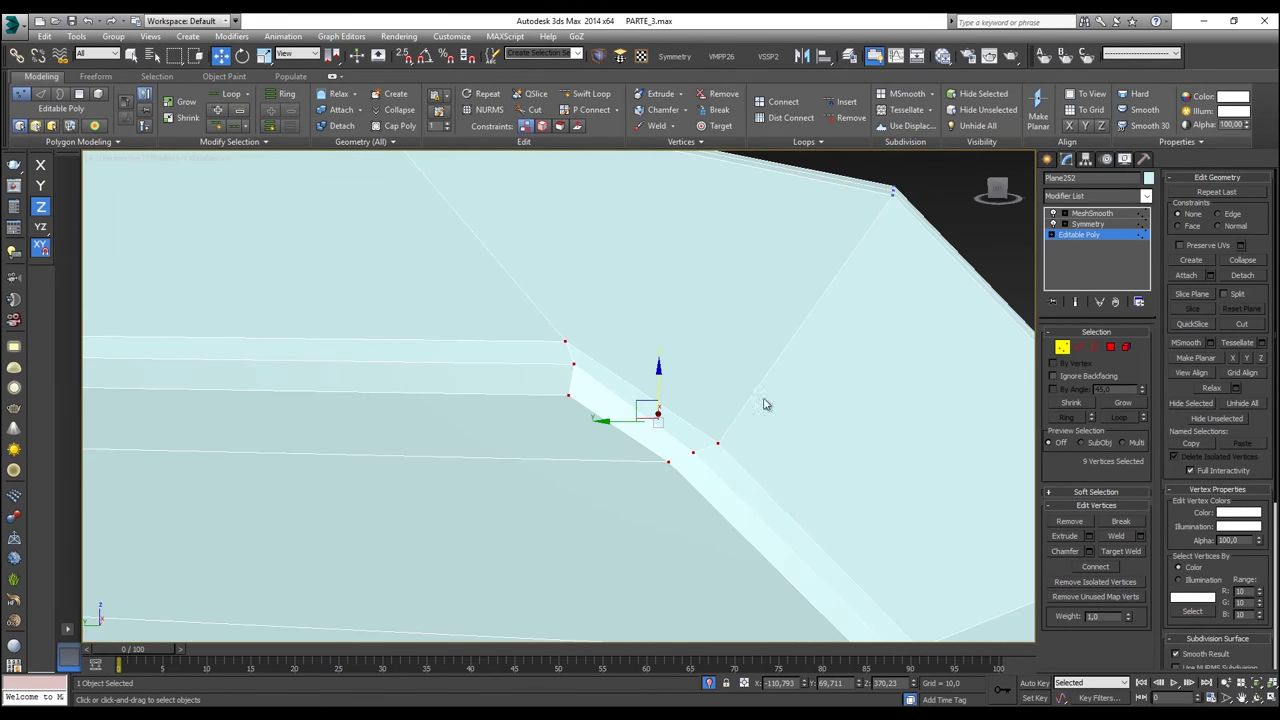
scroll(618, 392, down, 1)
Step: Enable the edge constraint and slide the three vertices of the inner bend along Y away from the rounded corner
drag(599, 409, 534, 440)
key(ctrl+z)
click(600, 336)
key(alt+x)
scroll(534, 438, down, 4)
middle_drag(561, 432, 690, 436)
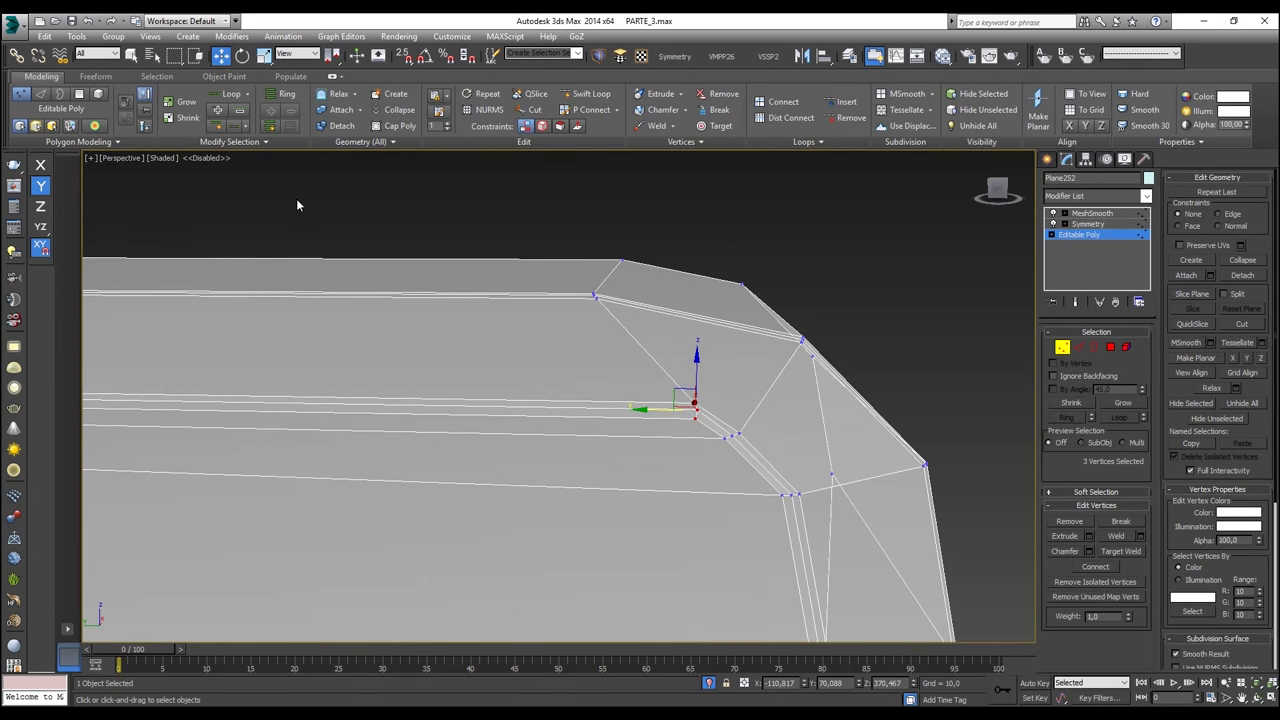
click(542, 126)
drag(657, 412, 555, 409)
alt+middle_drag(749, 473, 745, 459)
drag(853, 527, 682, 372)
key(ctrl+z)
Step: Weld the overlapping vertices at the three points of the inner corner and leave vertex editing
scroll(748, 436, up, 3)
scroll(753, 438, up, 2)
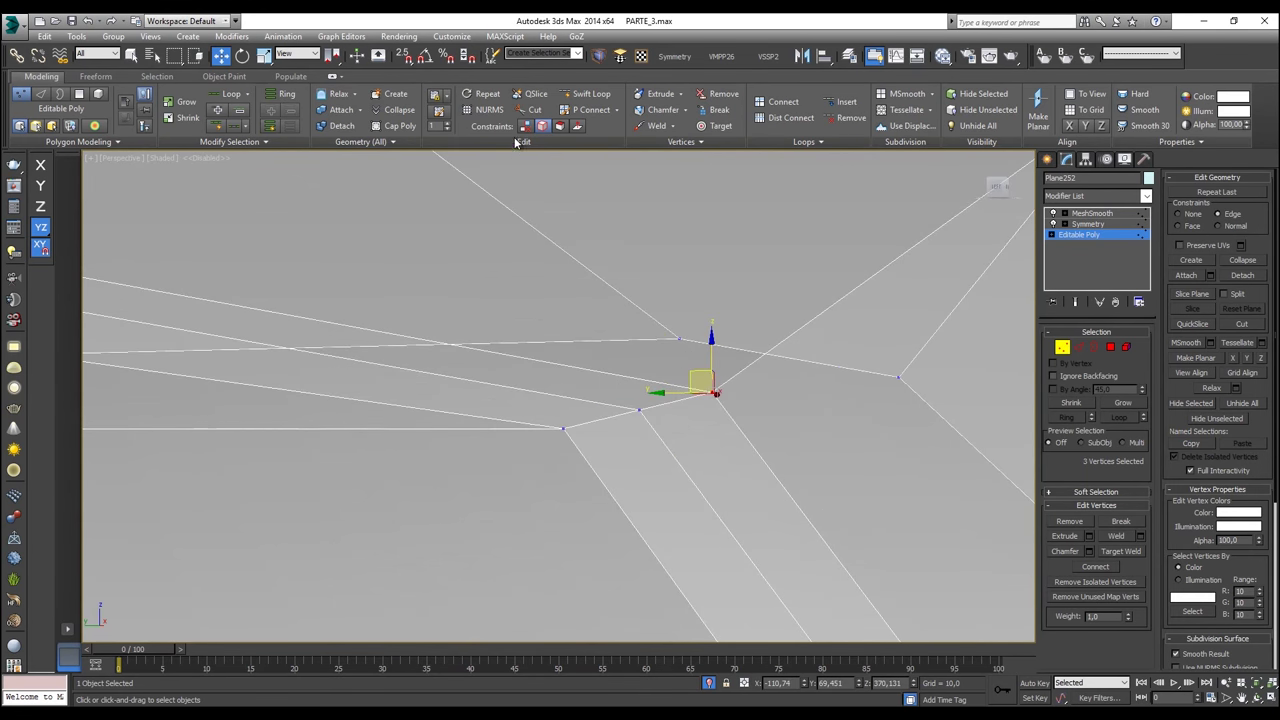
click(656, 127)
drag(674, 420, 608, 351)
click(652, 127)
drag(607, 471, 532, 369)
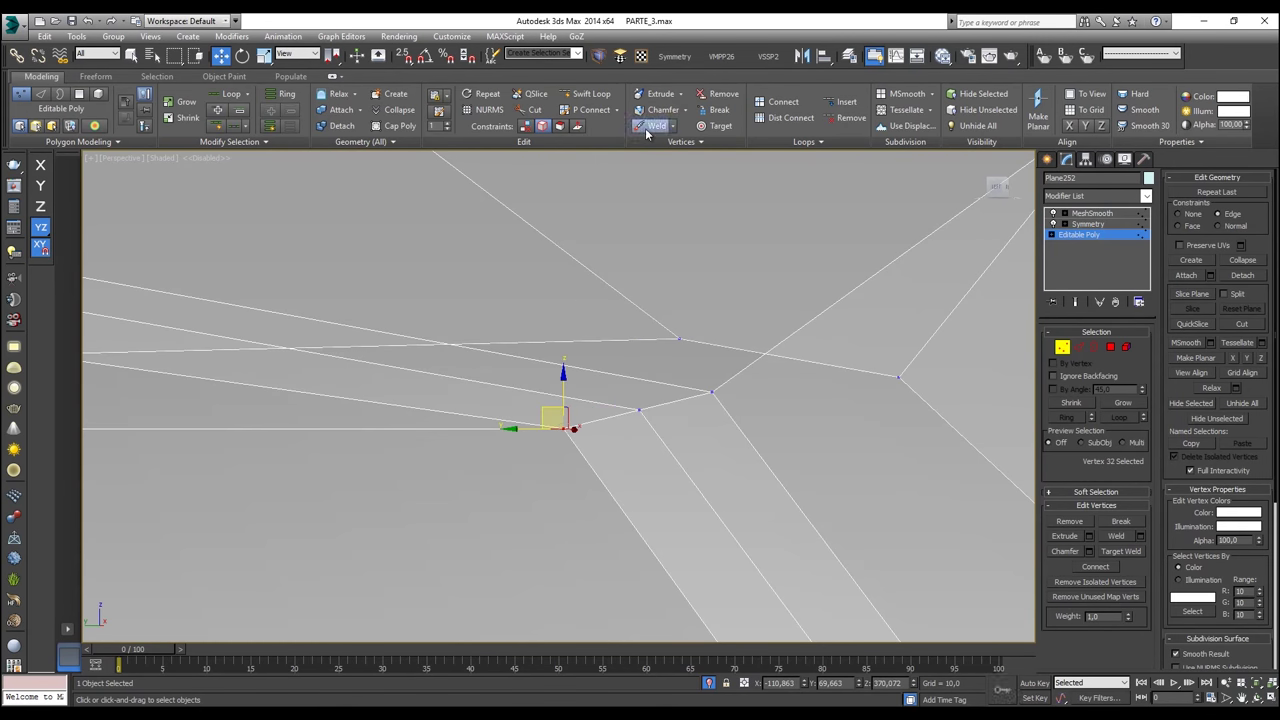
click(1062, 346)
Step: Return to the MeshSmooth modifier, set its iterations to 2 and inspect the smoothed panel
click(1104, 215)
scroll(799, 330, down, 10)
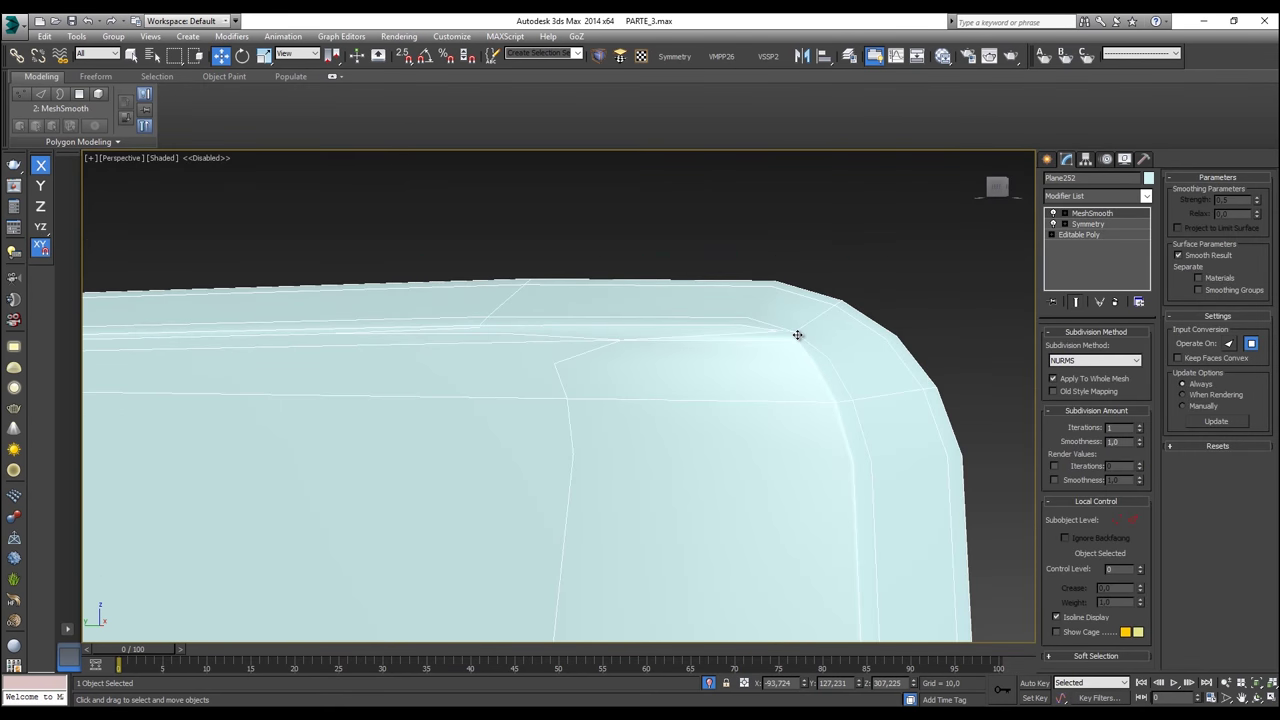
scroll(797, 334, down, 2)
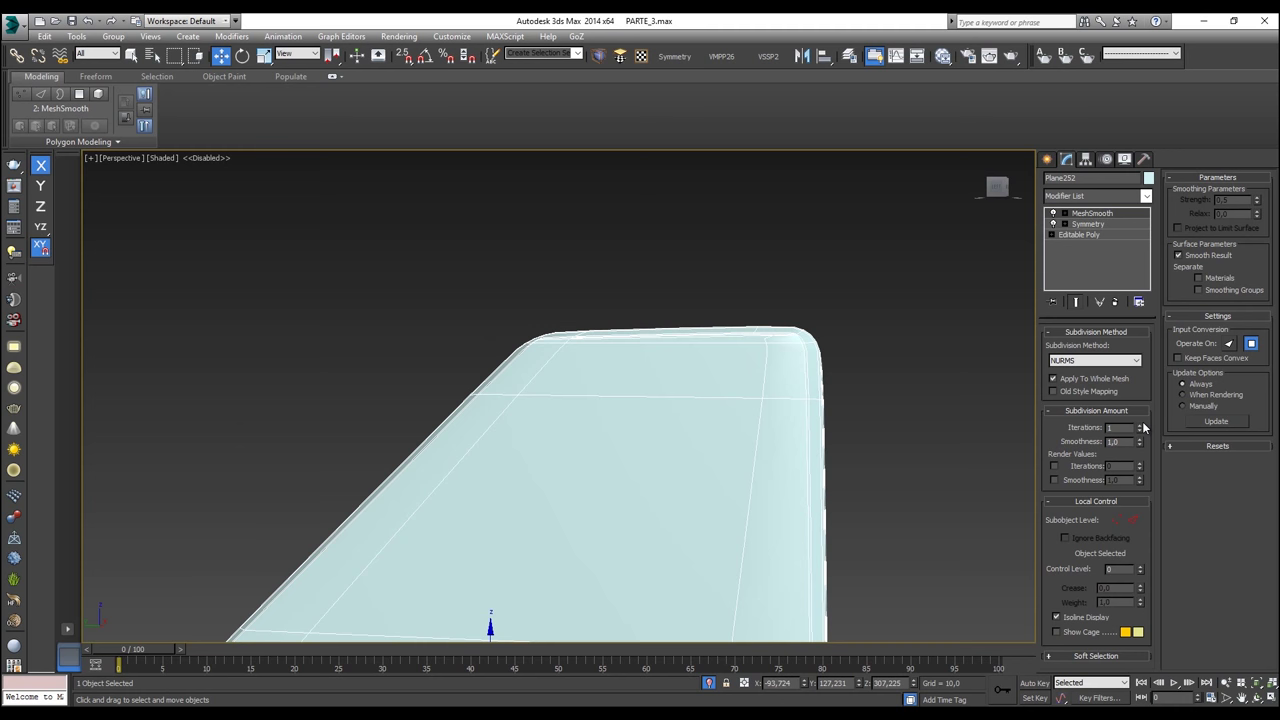
click(893, 282)
scroll(820, 348, down, 6)
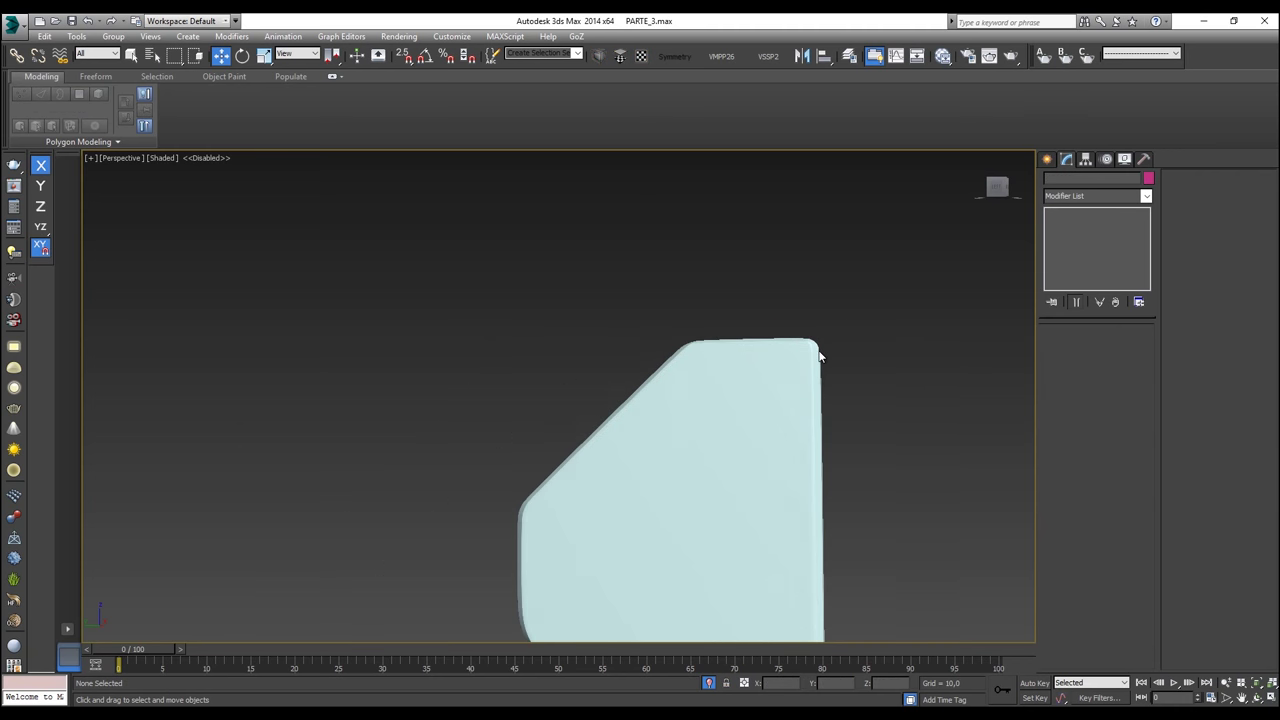
alt+middle_drag(712, 392, 898, 357)
click(743, 366)
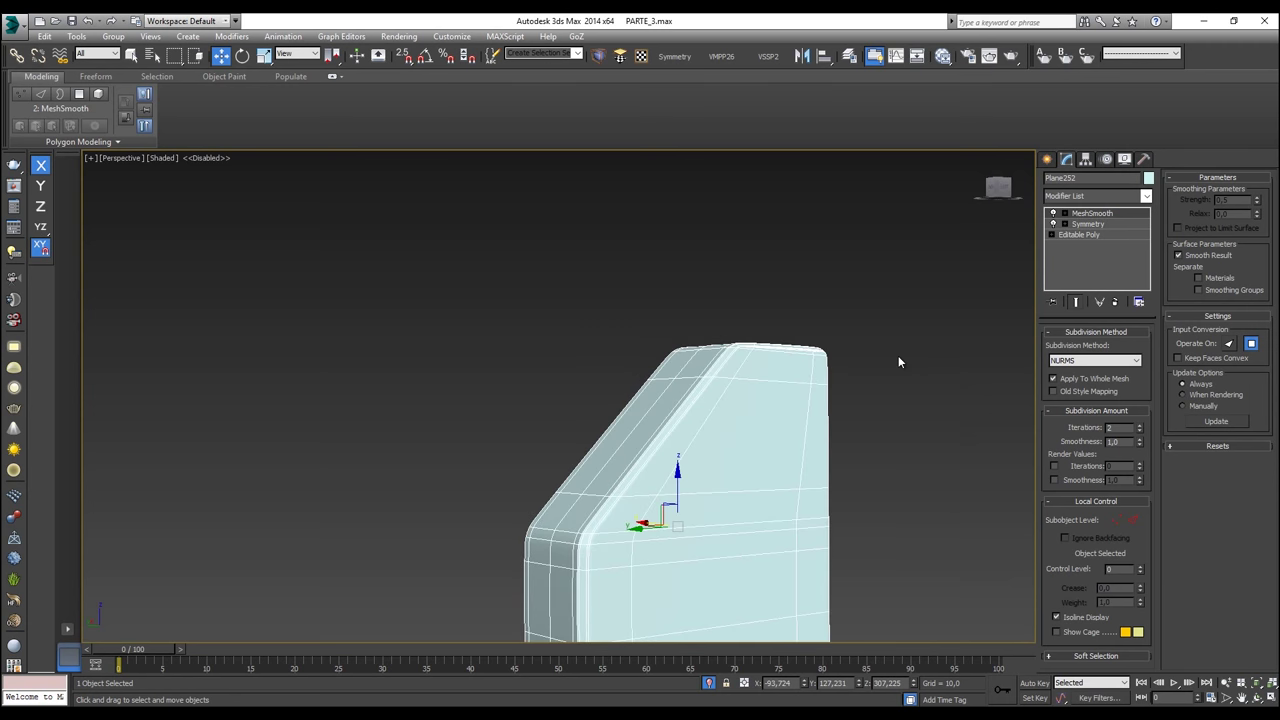
Step: End the panel's isolation and compare the smoothed shape with the neighbouring bracket and the side reference image
key(l)
right_click(840, 347)
click(860, 254)
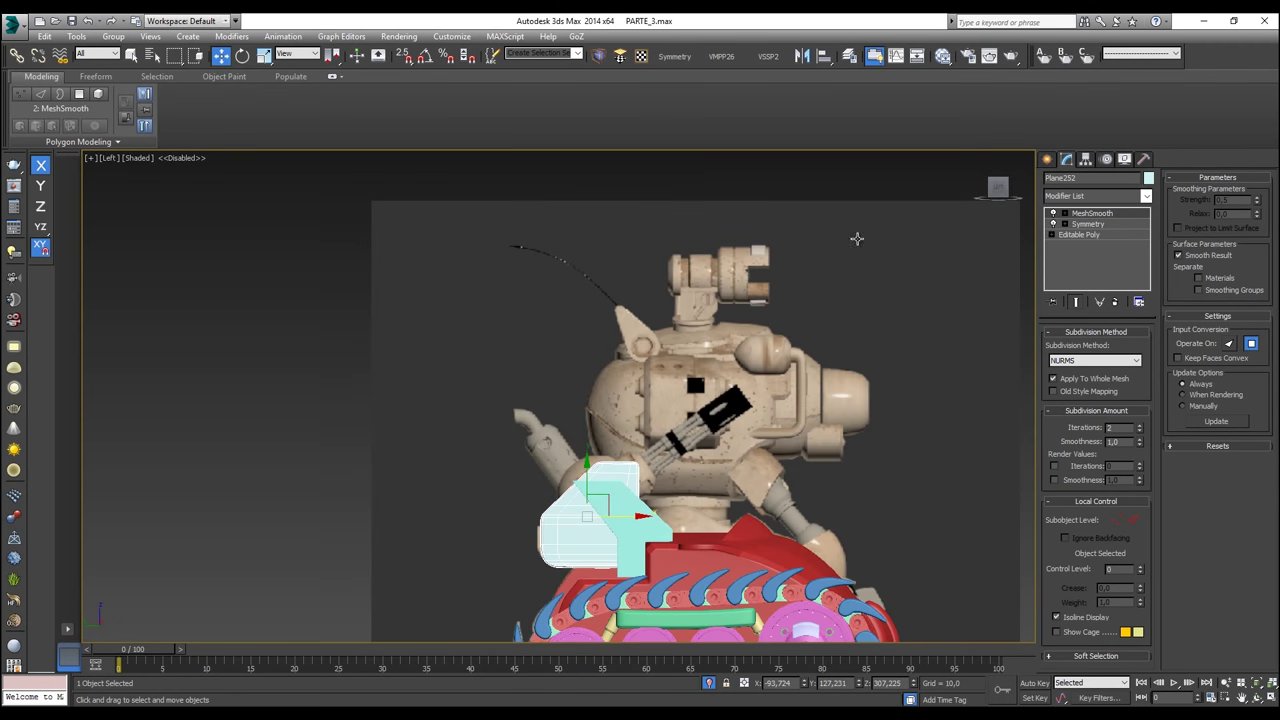
scroll(710, 436, up, 4)
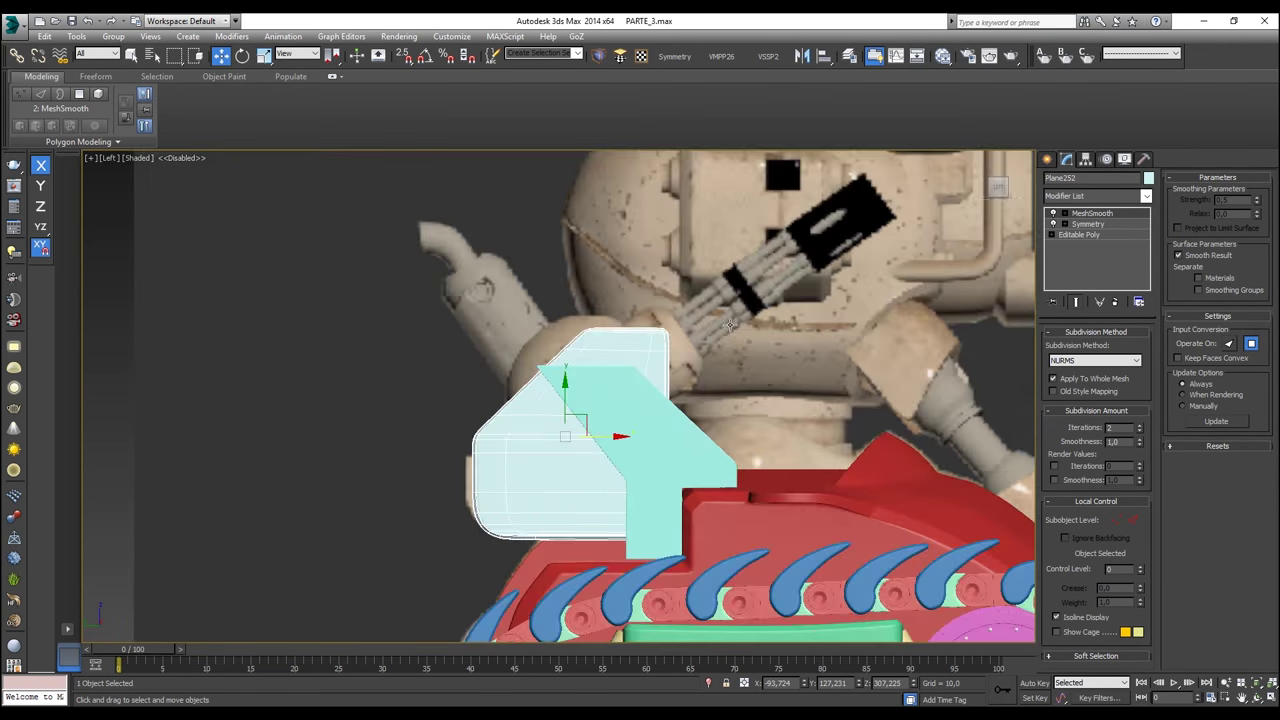
scroll(754, 344, down, 3)
scroll(754, 344, up, 3)
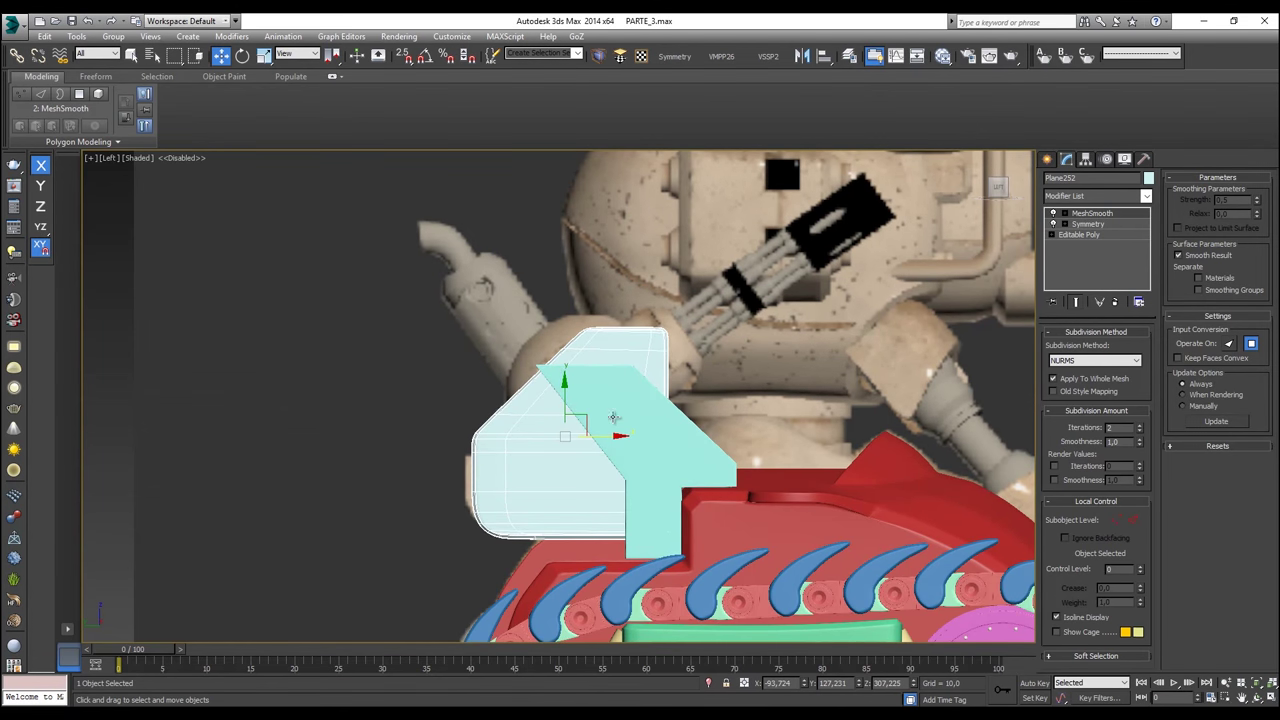
key(p)
scroll(604, 420, down, 2)
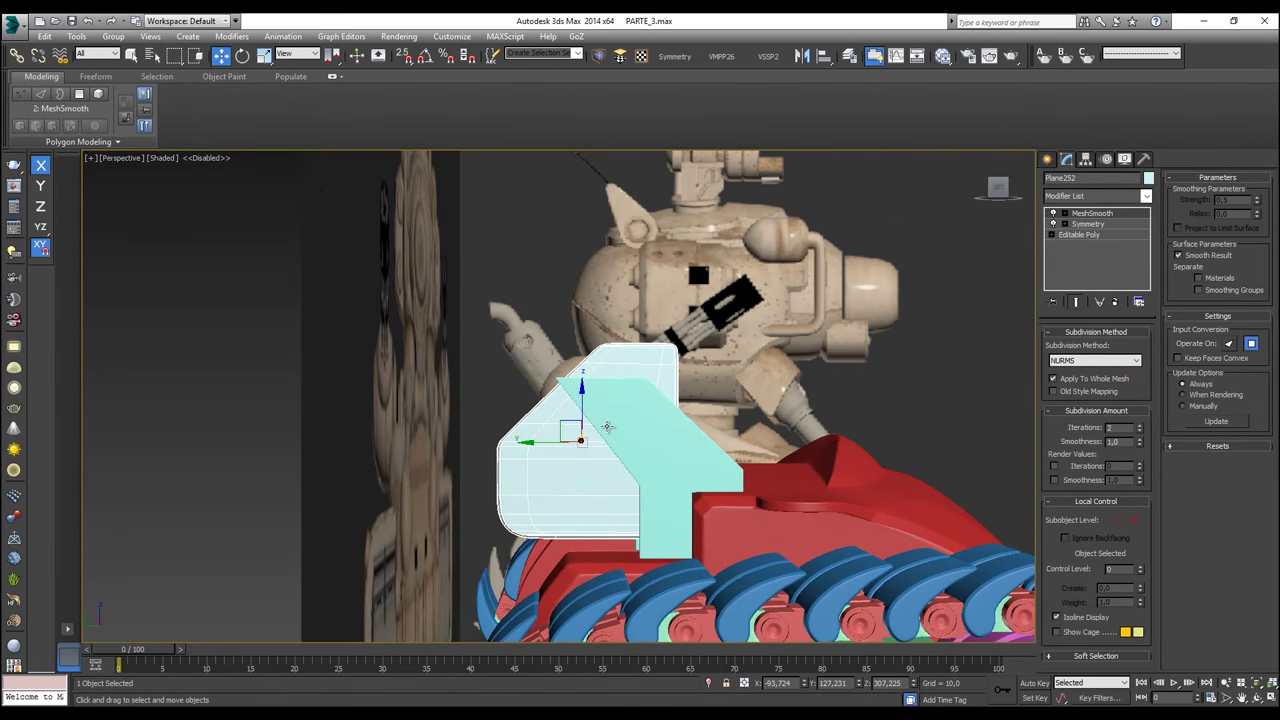
mouse_move(598, 430)
alt+middle_down()
mouse_move(667, 428)
mouse_move(481, 480)
mouse_move(590, 434)
alt+middle_up()
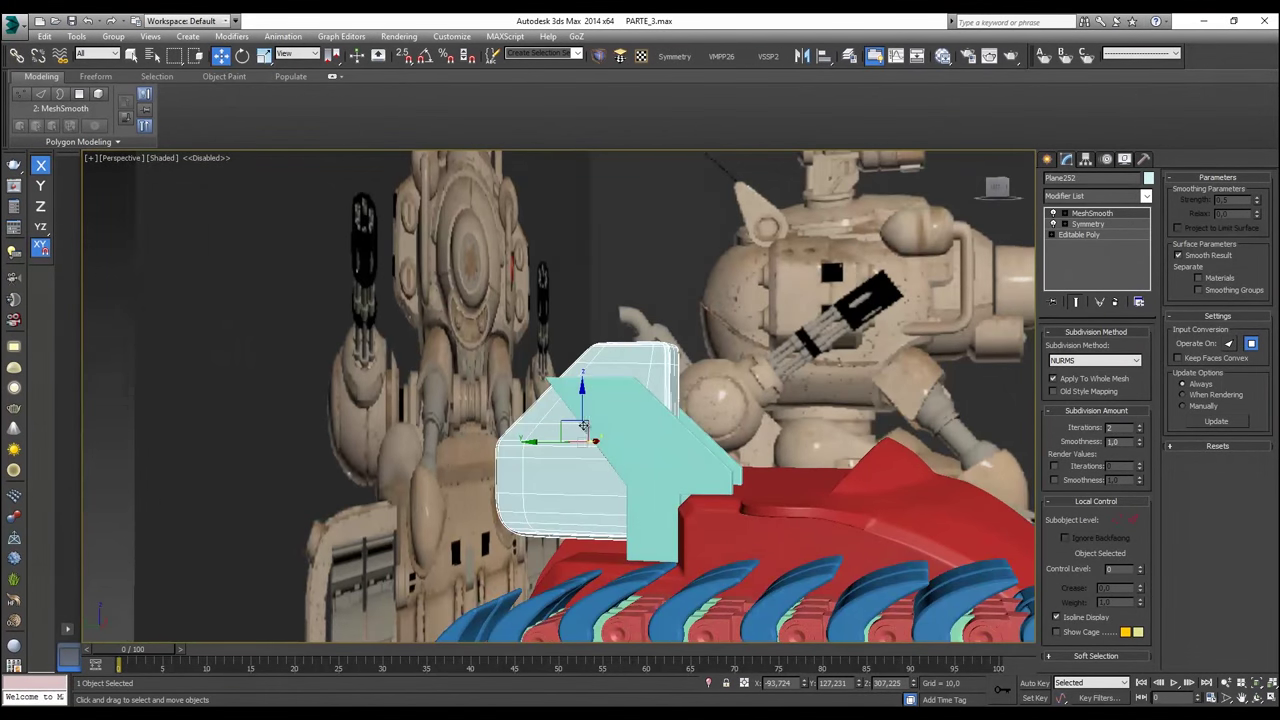
scroll(596, 394, up, 3)
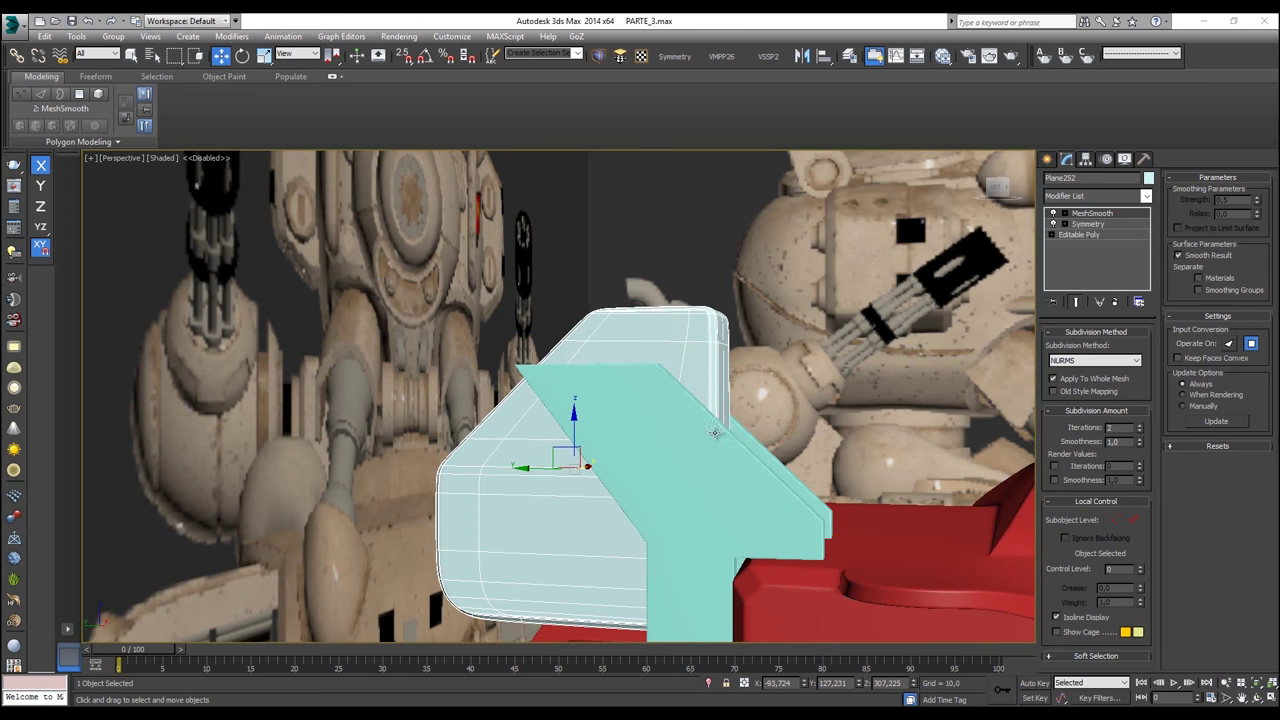
Step: Isolate the panel, inspect its Editable Poly base shape from the side and return to the MeshSmooth level
click(1089, 236)
right_click(745, 327)
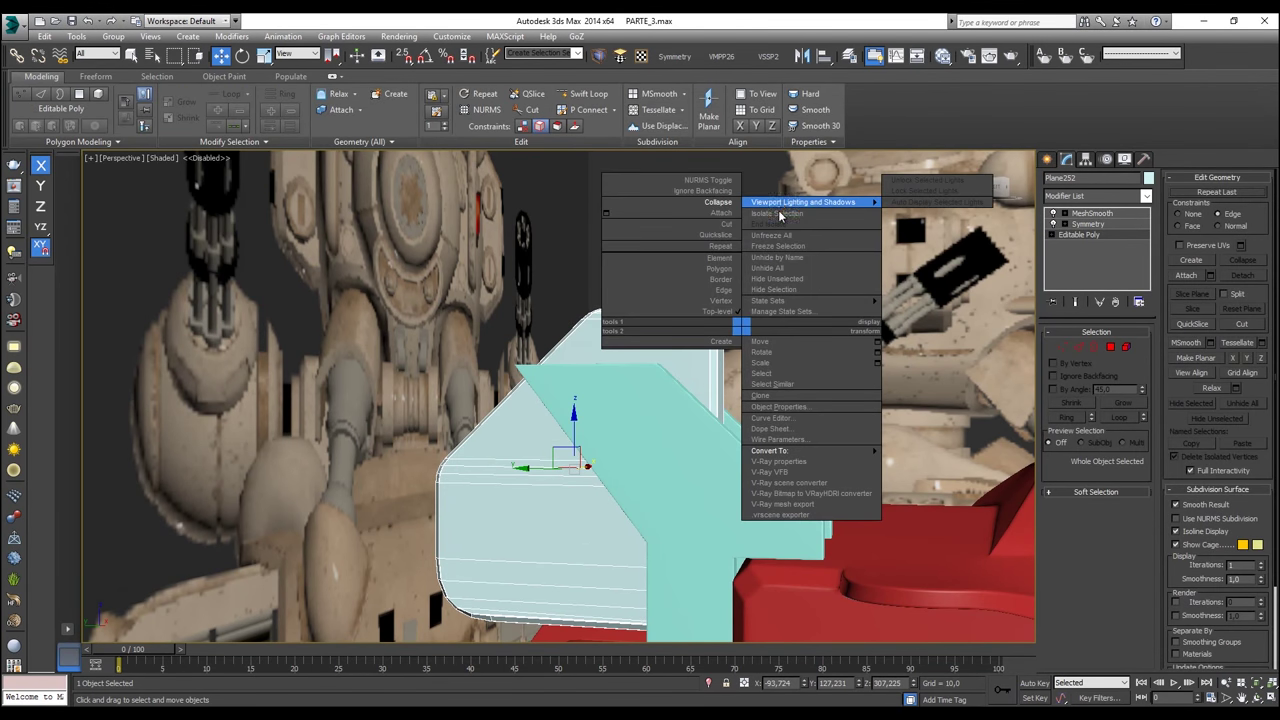
click(779, 213)
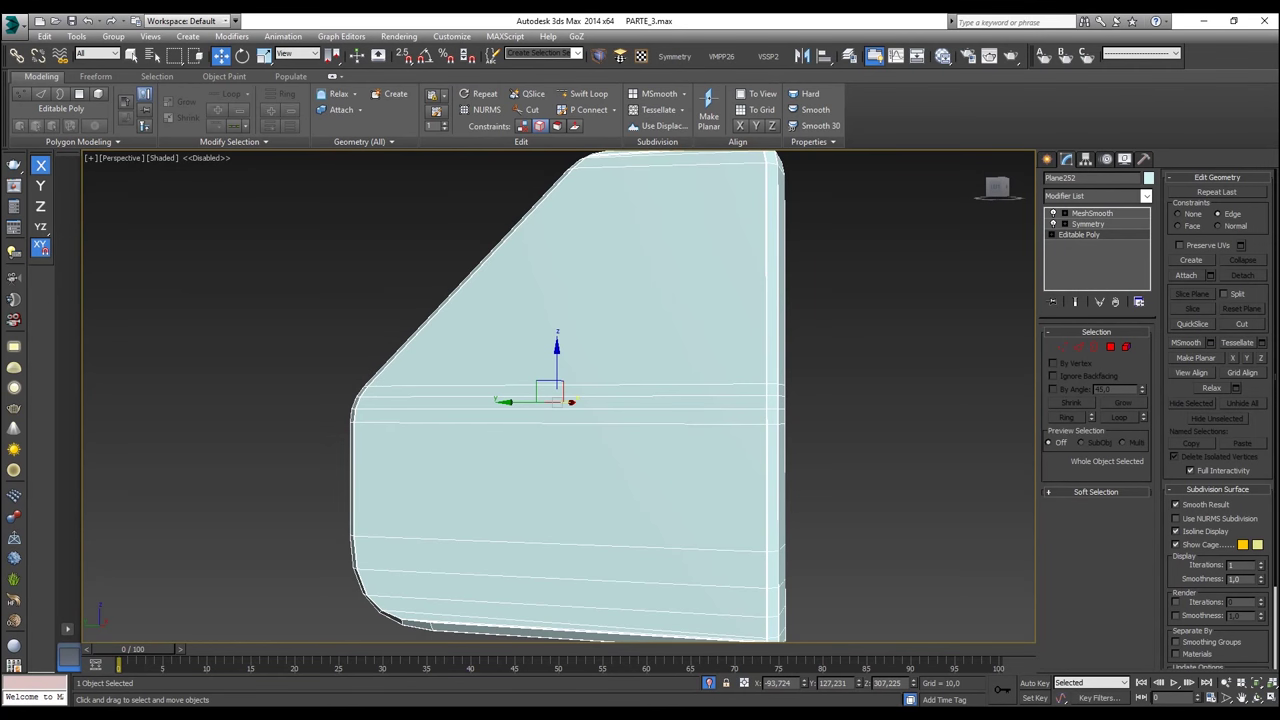
middle_drag(655, 466, 714, 422)
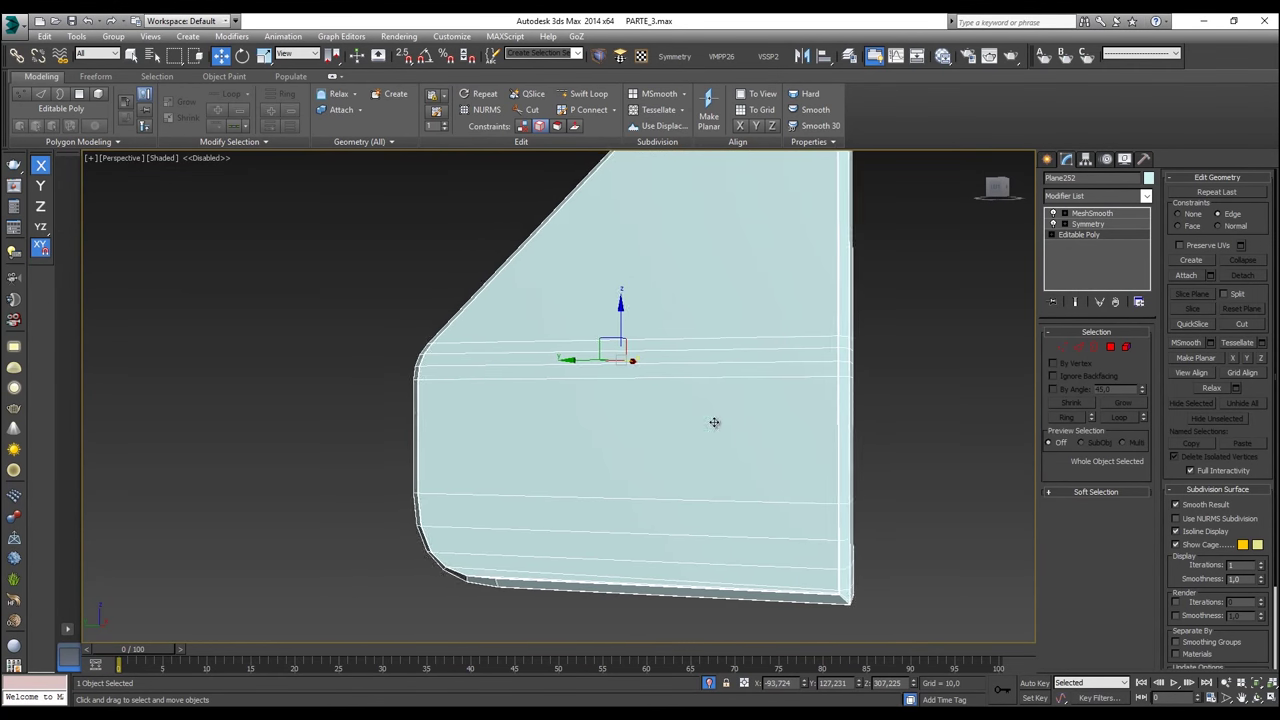
key(f)
key(z)
key(l)
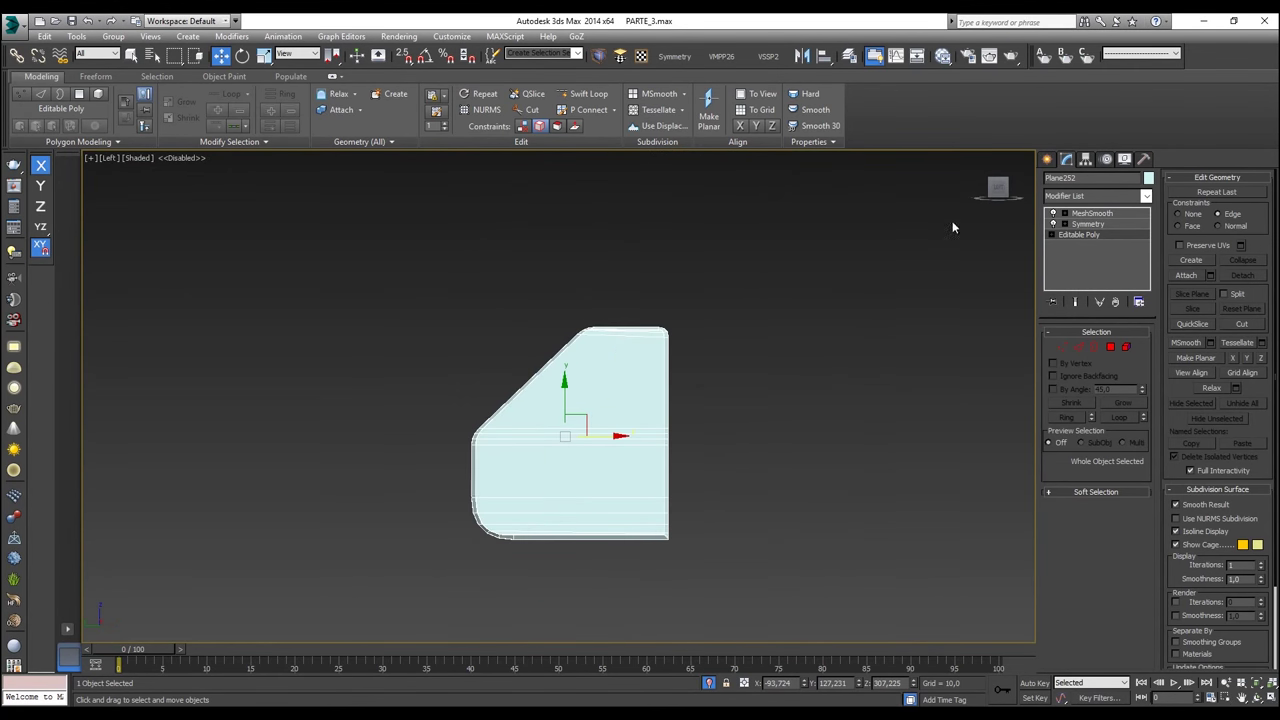
click(1091, 213)
middle_drag(940, 328, 946, 294)
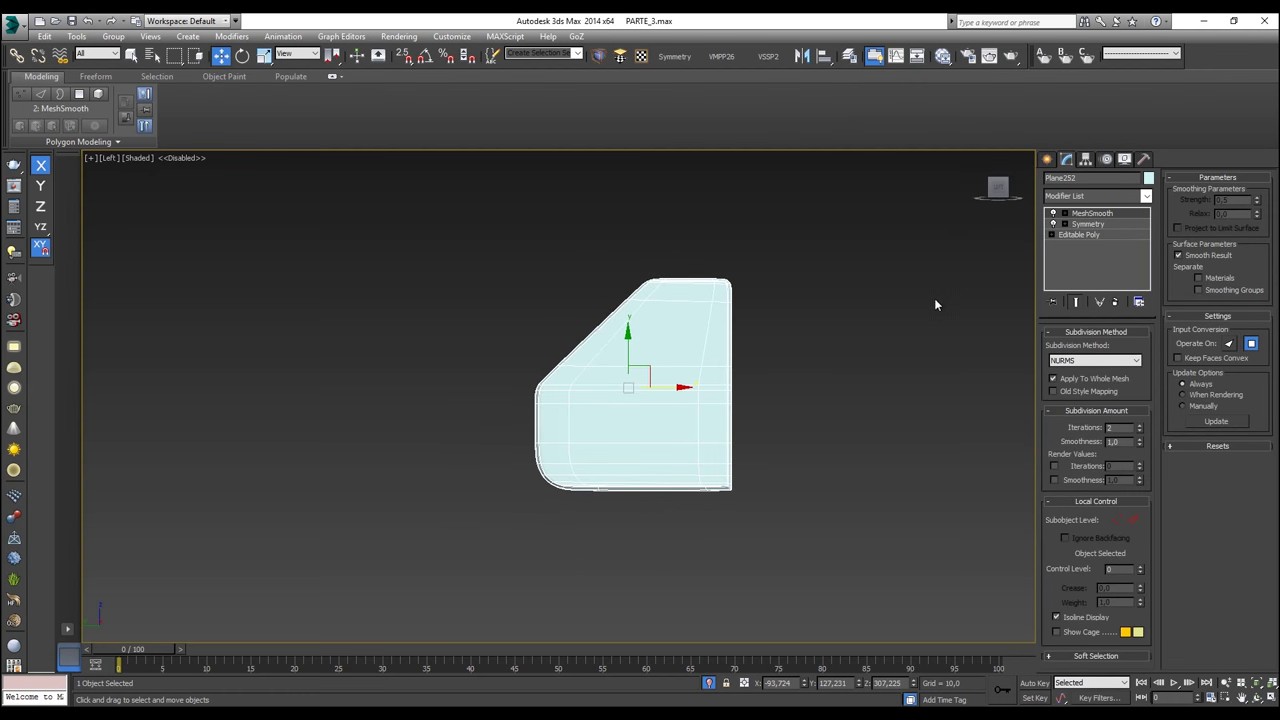
scroll(920, 332, up, 2)
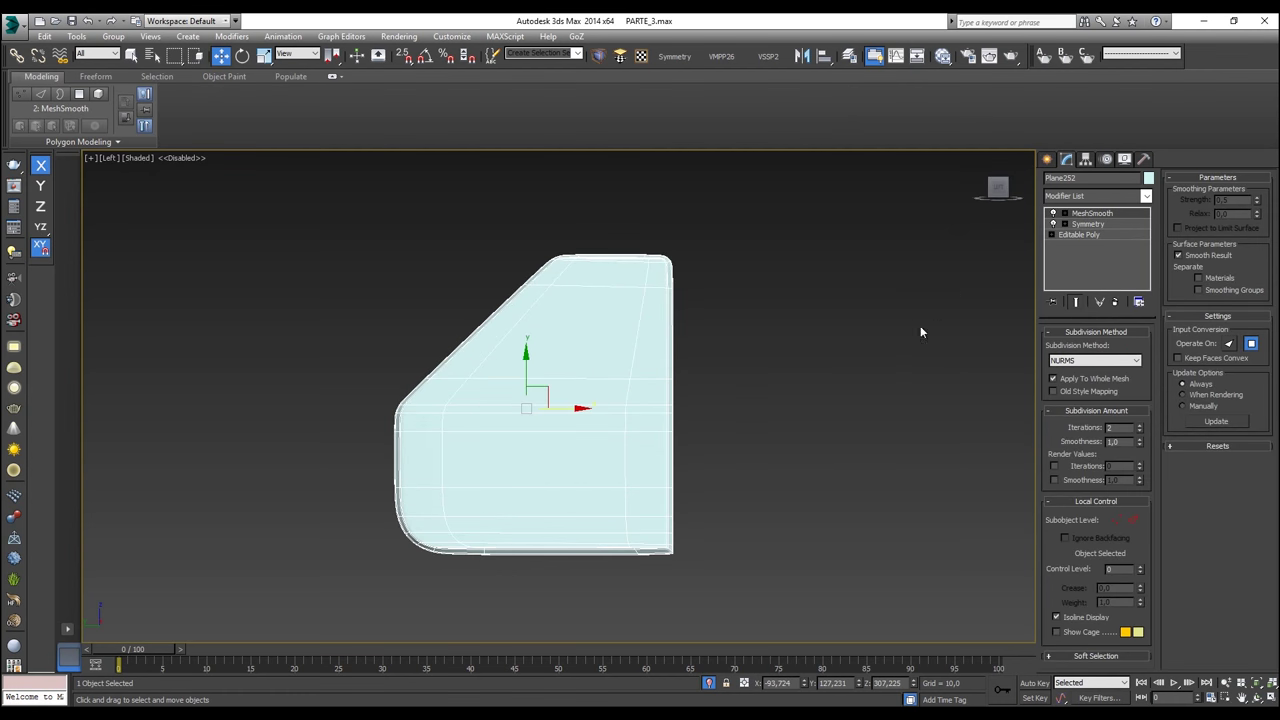
Step: End the isolation, add the angled bracket Line001 to the selection and isolate it together with the panel
click(1047, 160)
right_click(609, 289)
click(640, 186)
ctrl+click(640, 372)
right_click(638, 356)
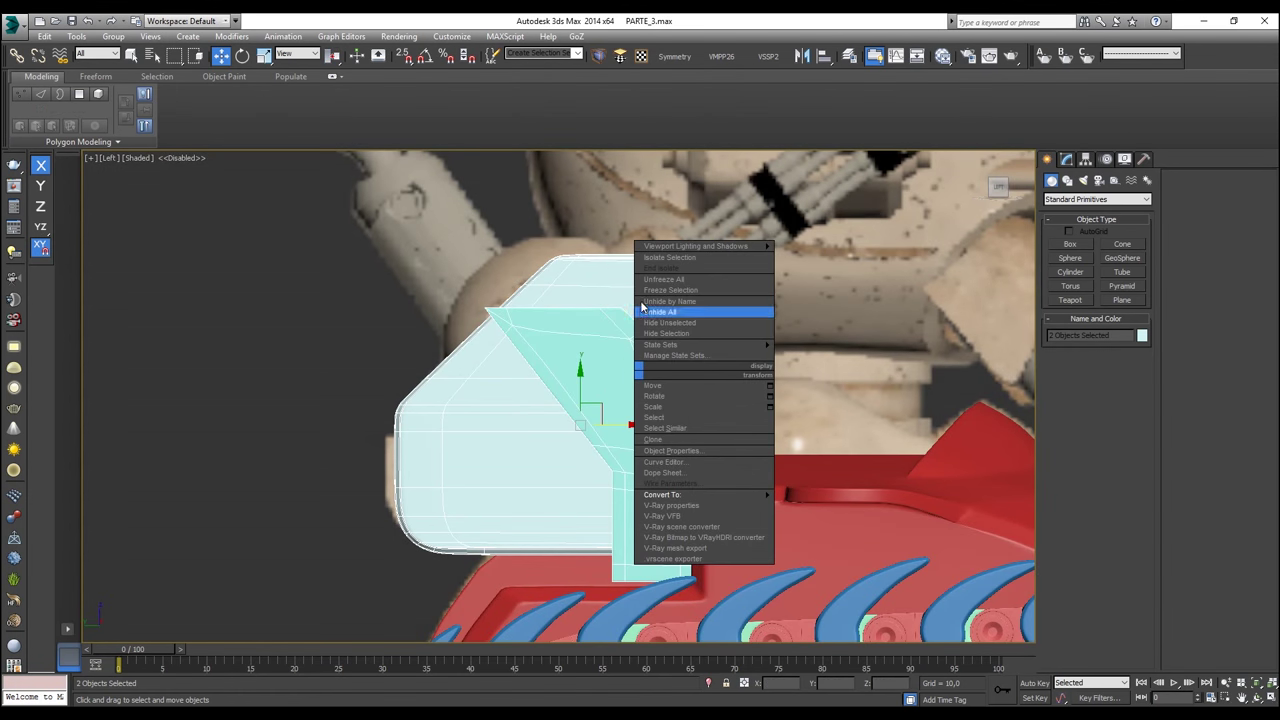
click(650, 256)
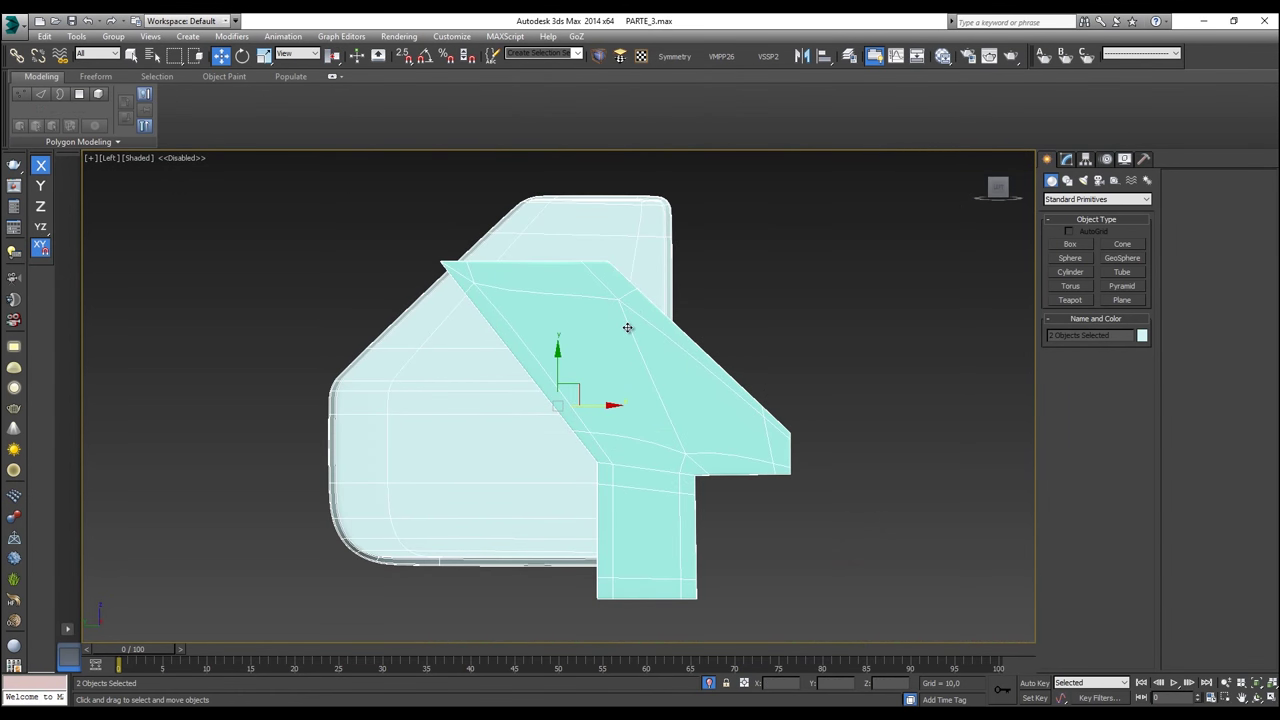
Step: End the isolation, add the side reference image plane to the selection and isolate all three objects
scroll(655, 336, down, 5)
right_click(658, 340)
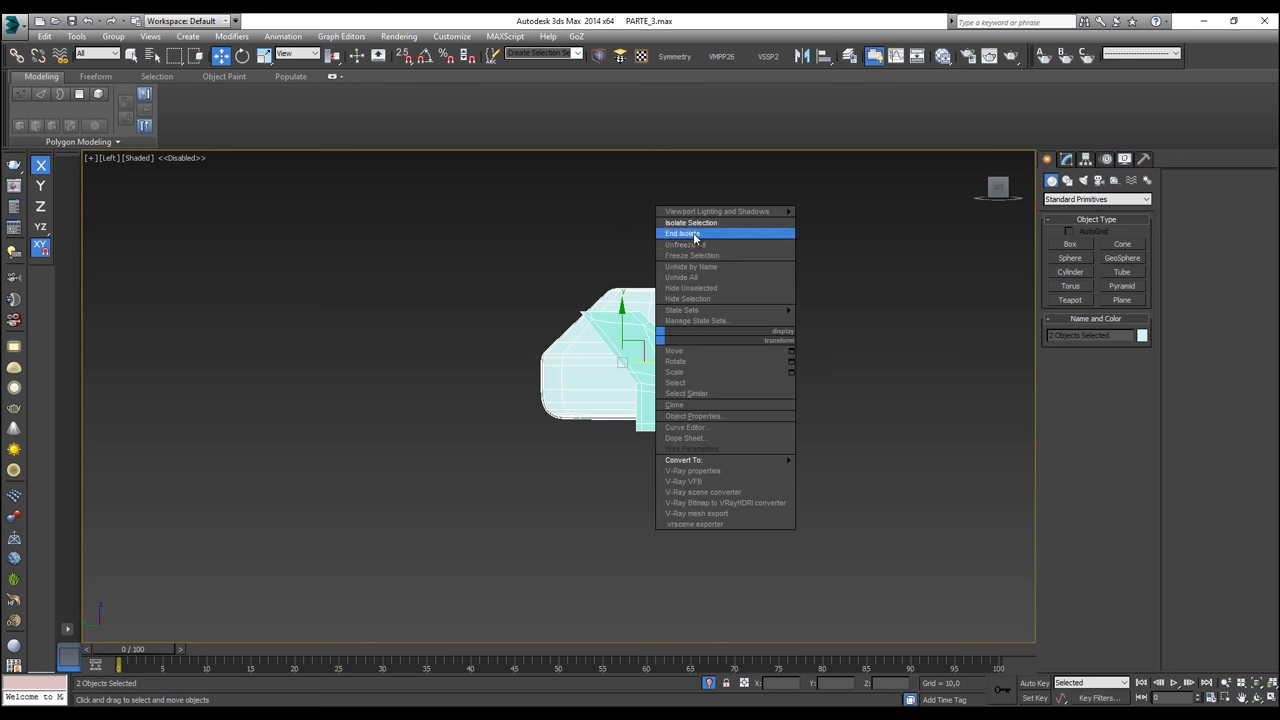
click(690, 256)
scroll(691, 262, down, 3)
ctrl+click(711, 217)
right_click(705, 270)
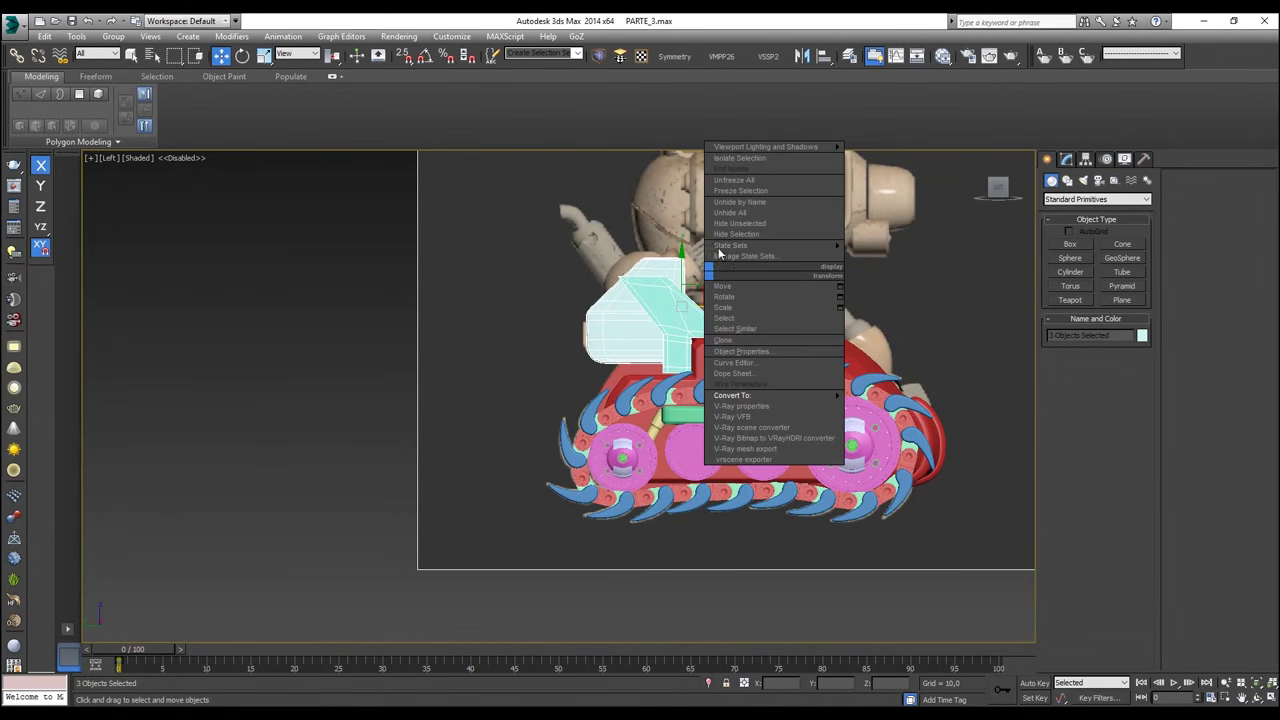
click(730, 169)
scroll(601, 365, up, 8)
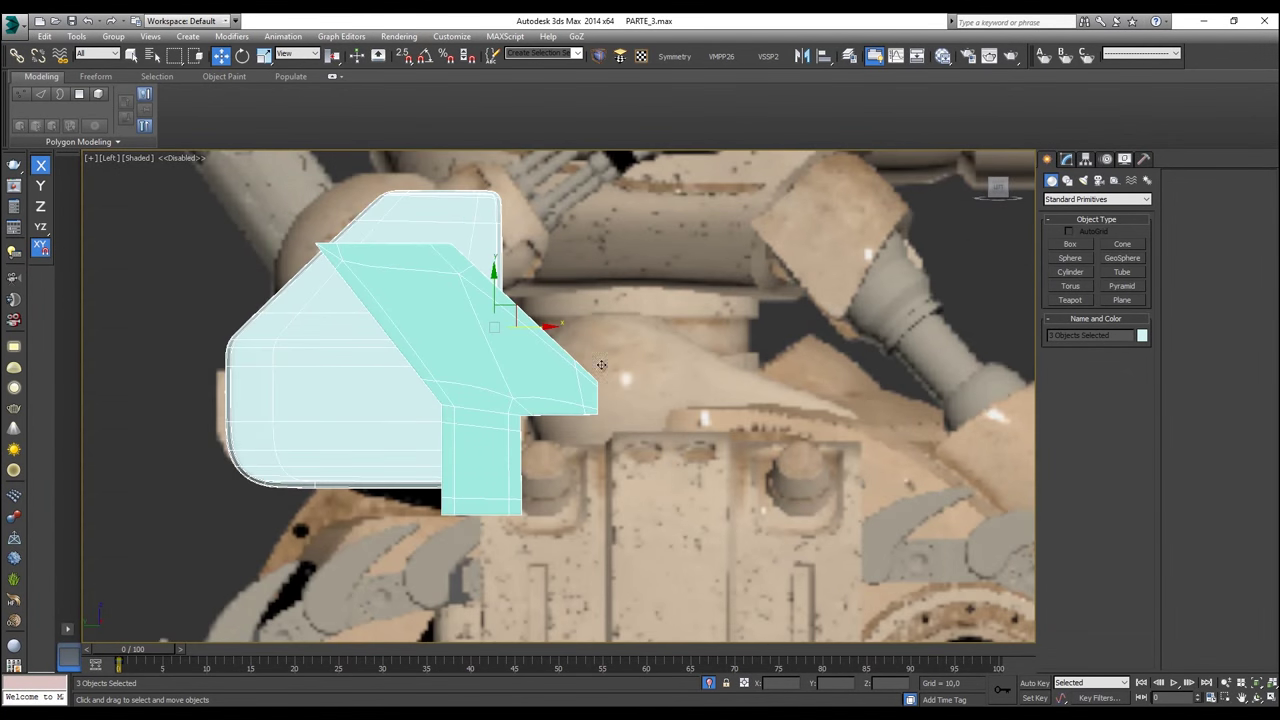
Step: Make the panel and the bracket Line001 see-through so the reference image shows behind them
click(409, 371)
key(alt+x)
click(443, 361)
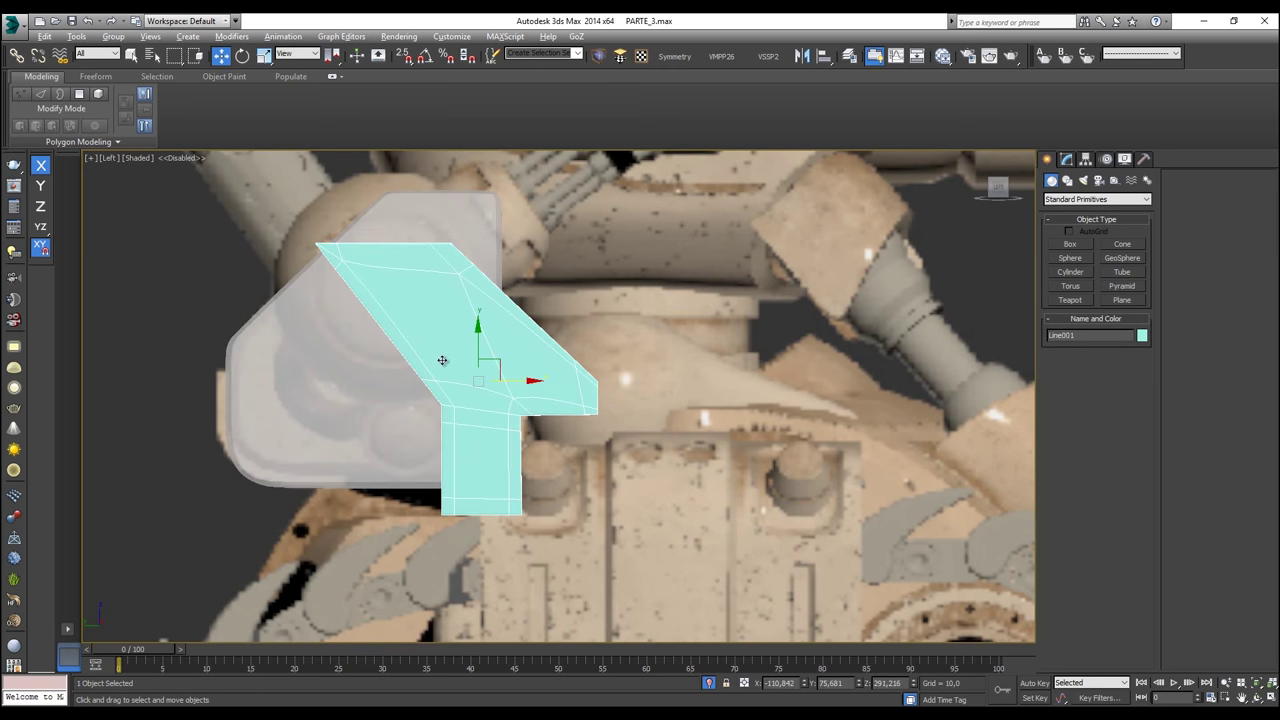
key(alt+x)
middle_drag(528, 358, 722, 337)
scroll(626, 338, up, 2)
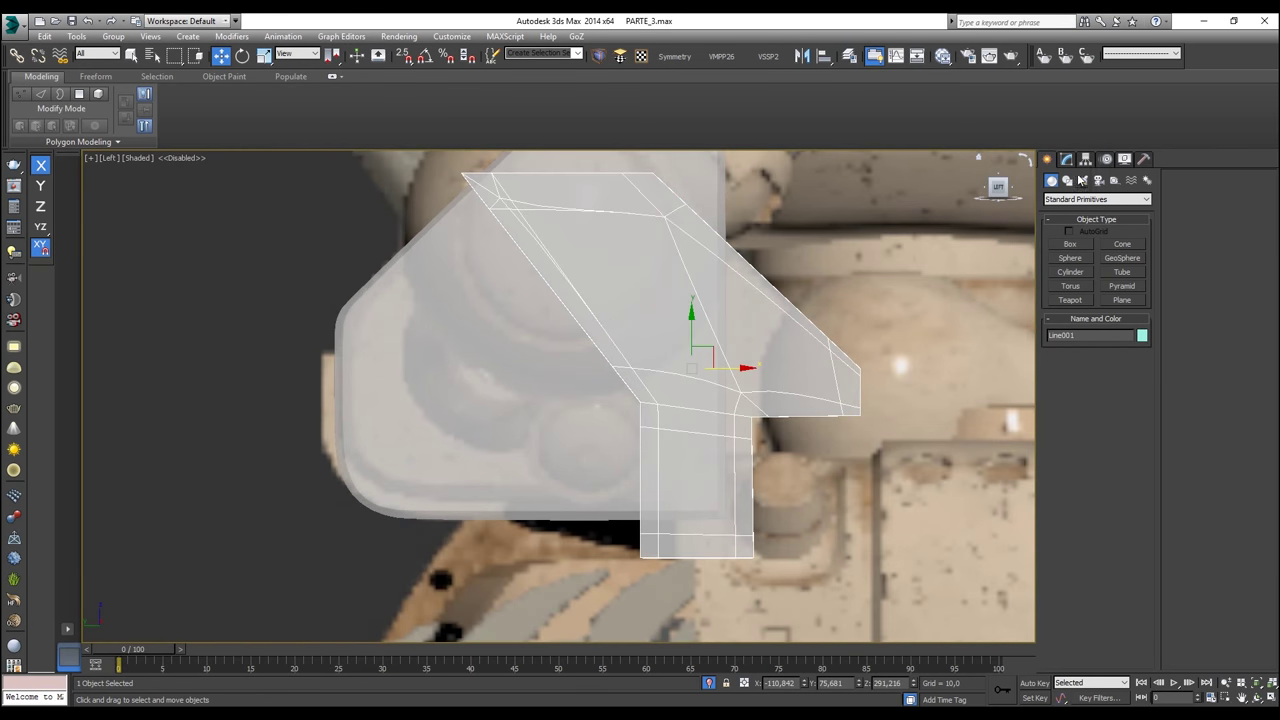
Step: Create a cylinder of about 26.7 radius and 16.4 height over the round detail in the side reference
click(1070, 272)
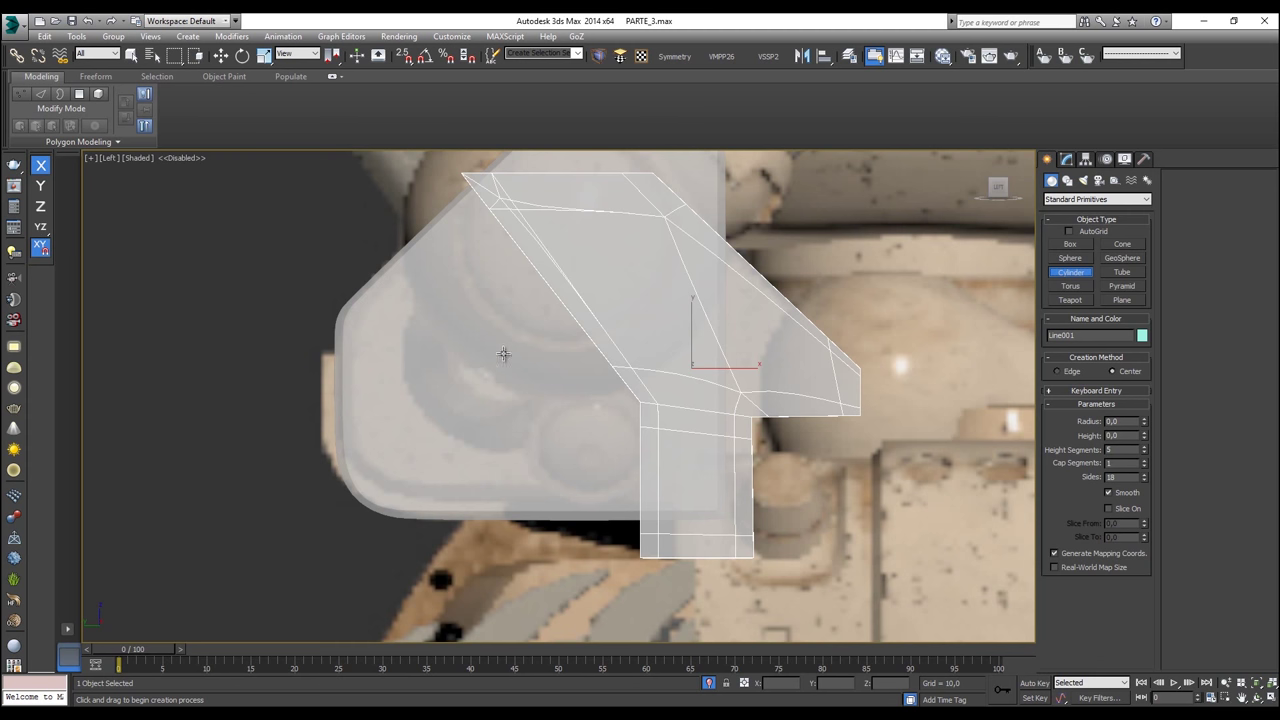
drag(500, 347, 451, 418)
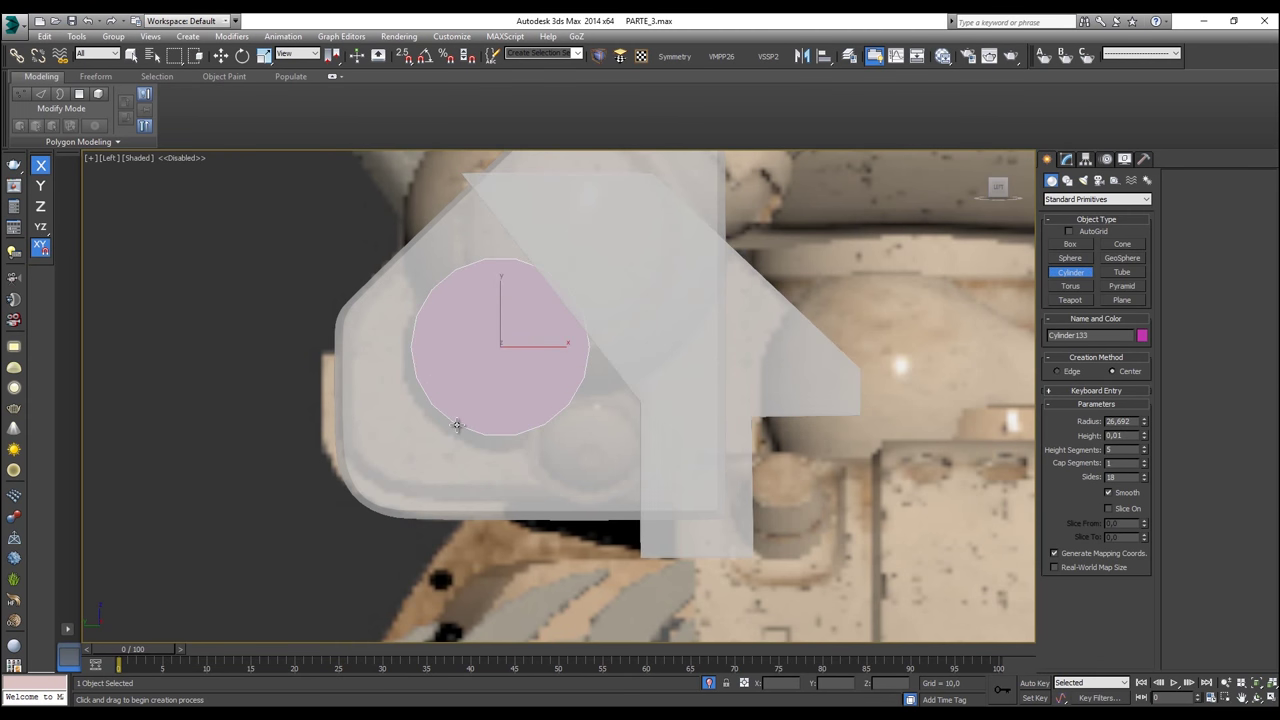
key(w)
drag(514, 331, 509, 338)
Step: Enable vertex snapping and move the cylinder along X in the top view onto the panel's outer side face
key(t)
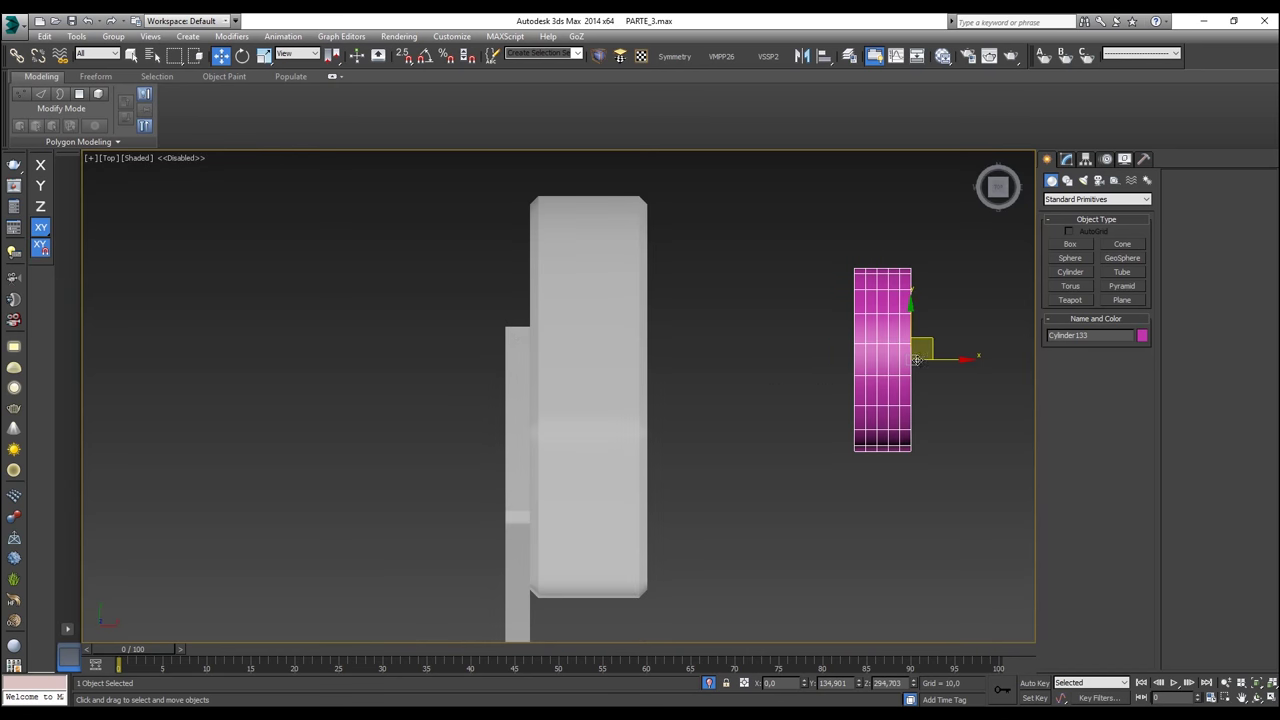
key(s)
drag(912, 360, 519, 236)
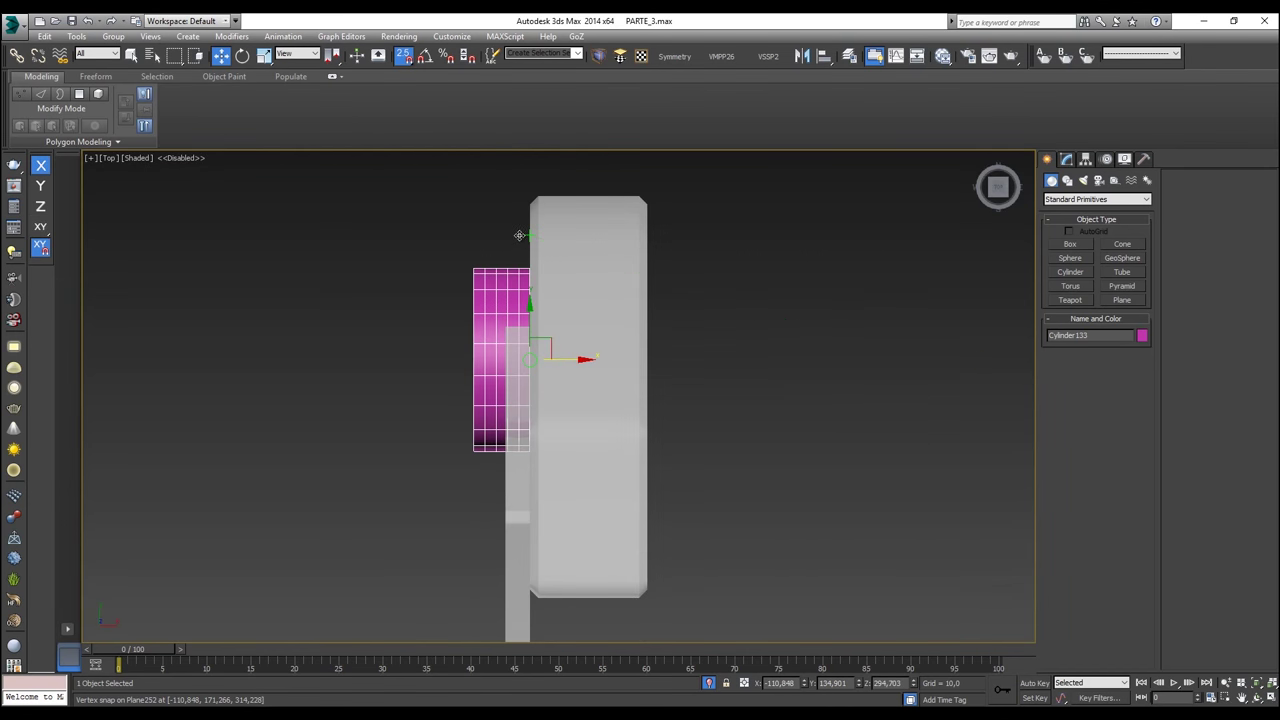
Step: Set the cylinder's height segments to 1 and sides to 10, and check its outline against the side reference
click(1067, 162)
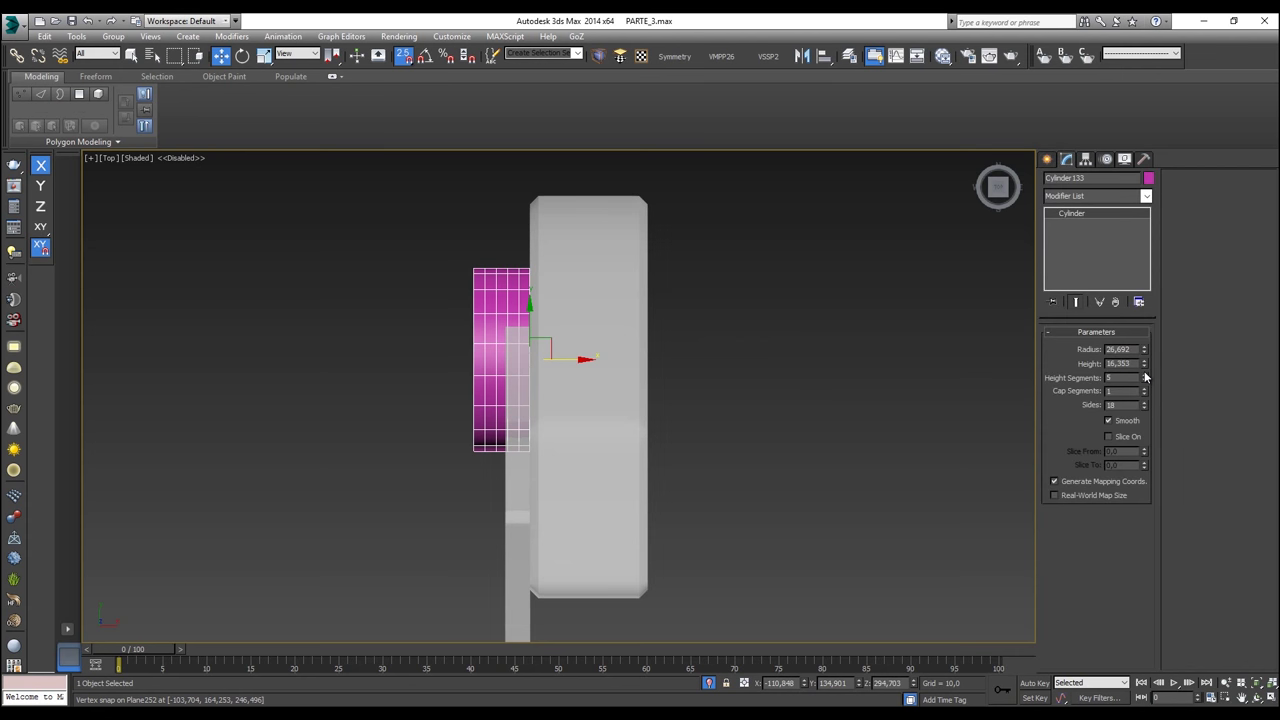
drag(1144, 379, 1147, 438)
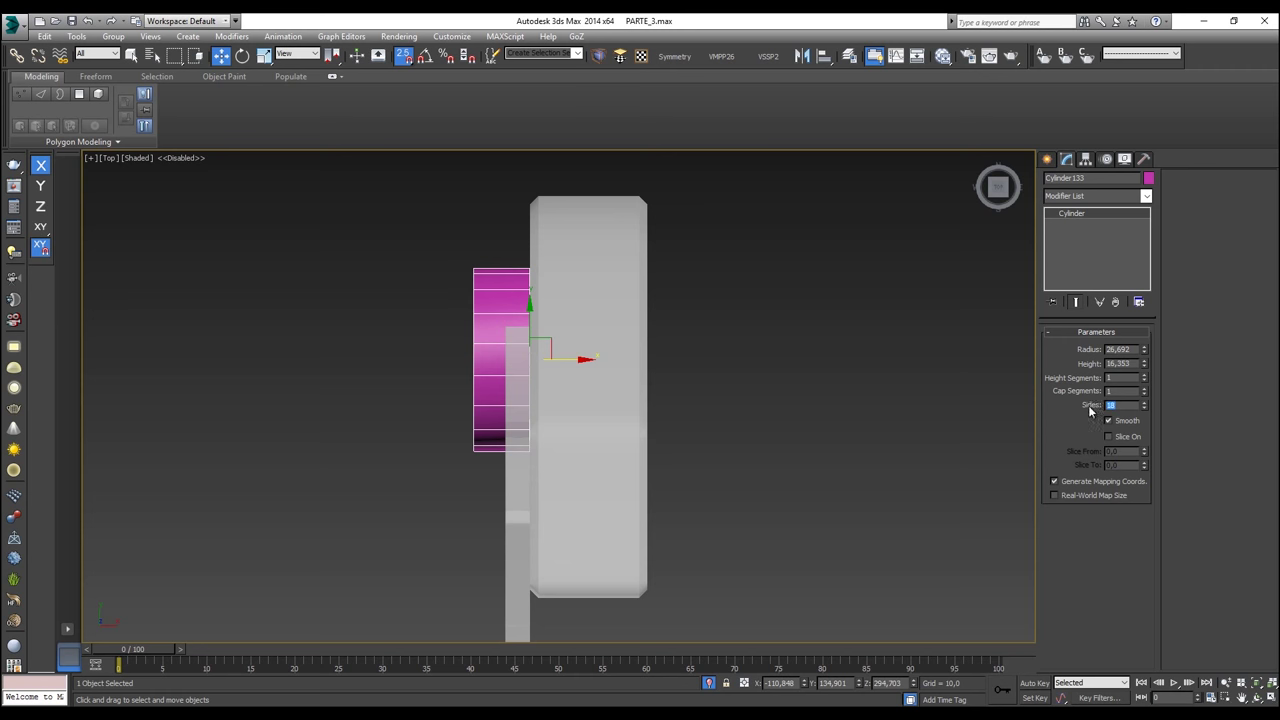
middle_drag(772, 358, 876, 360)
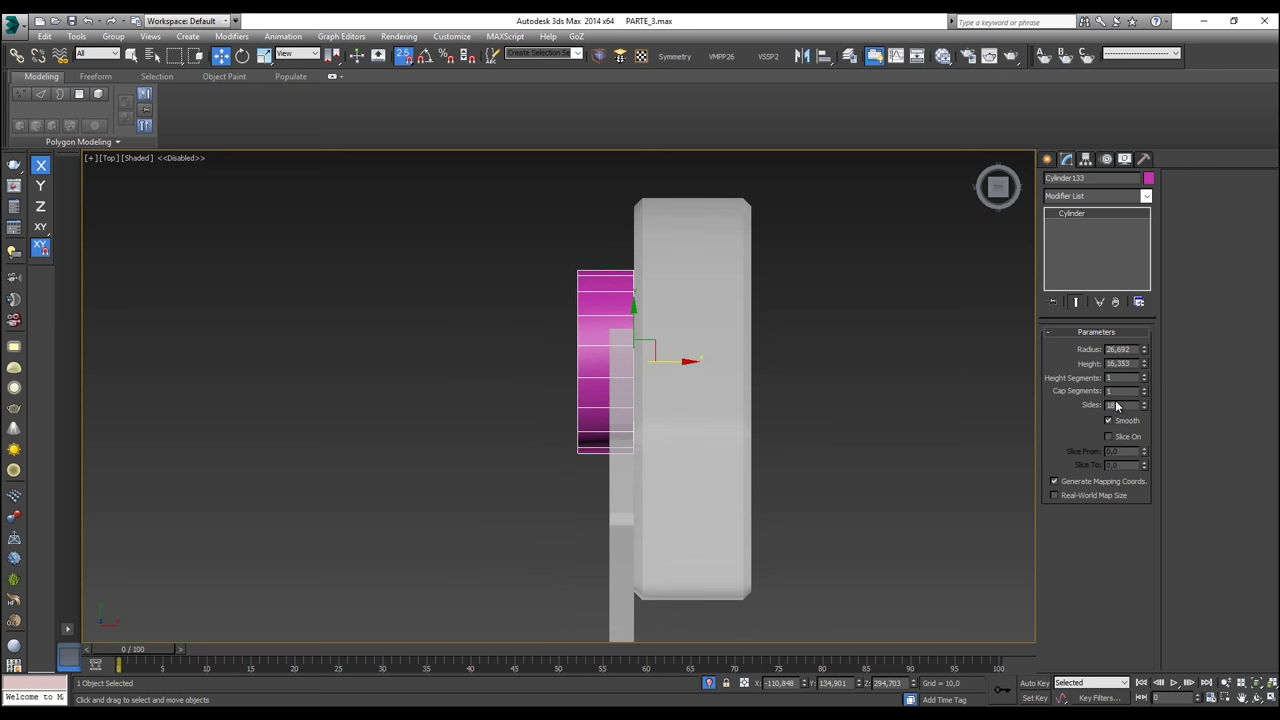
text(10)
key(Return)
middle_drag(628, 543, 683, 534)
key(l)
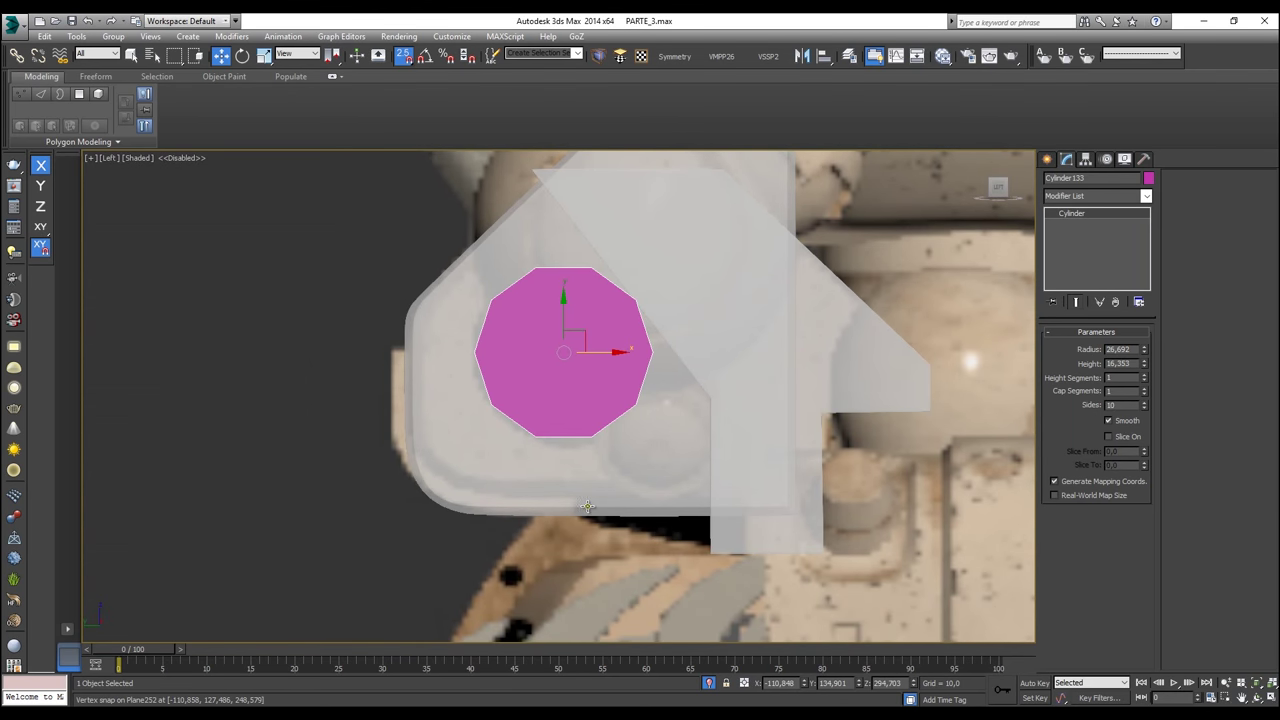
key(alt+x)
key(alt+x)
key(t)
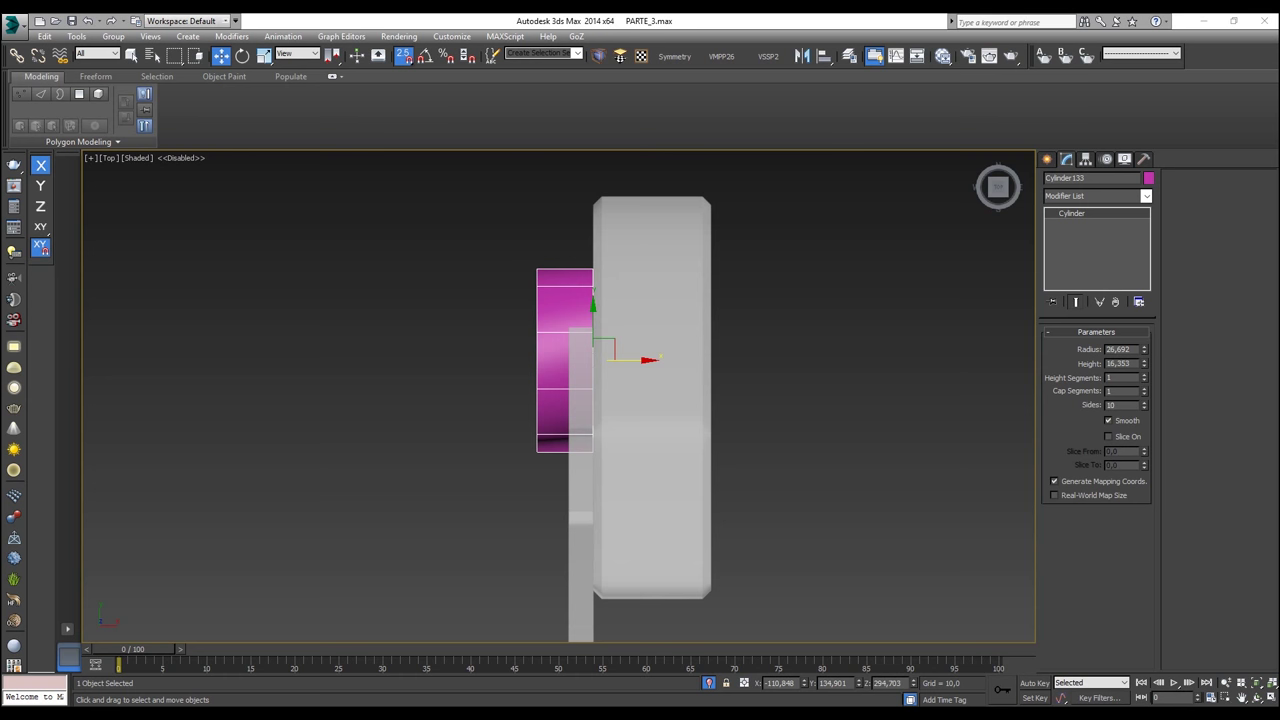
Step: Convert the cylinder to an Editable Poly and delete its cap polygon on the side facing the panel
right_click(562, 355)
mouse_move(677, 477)
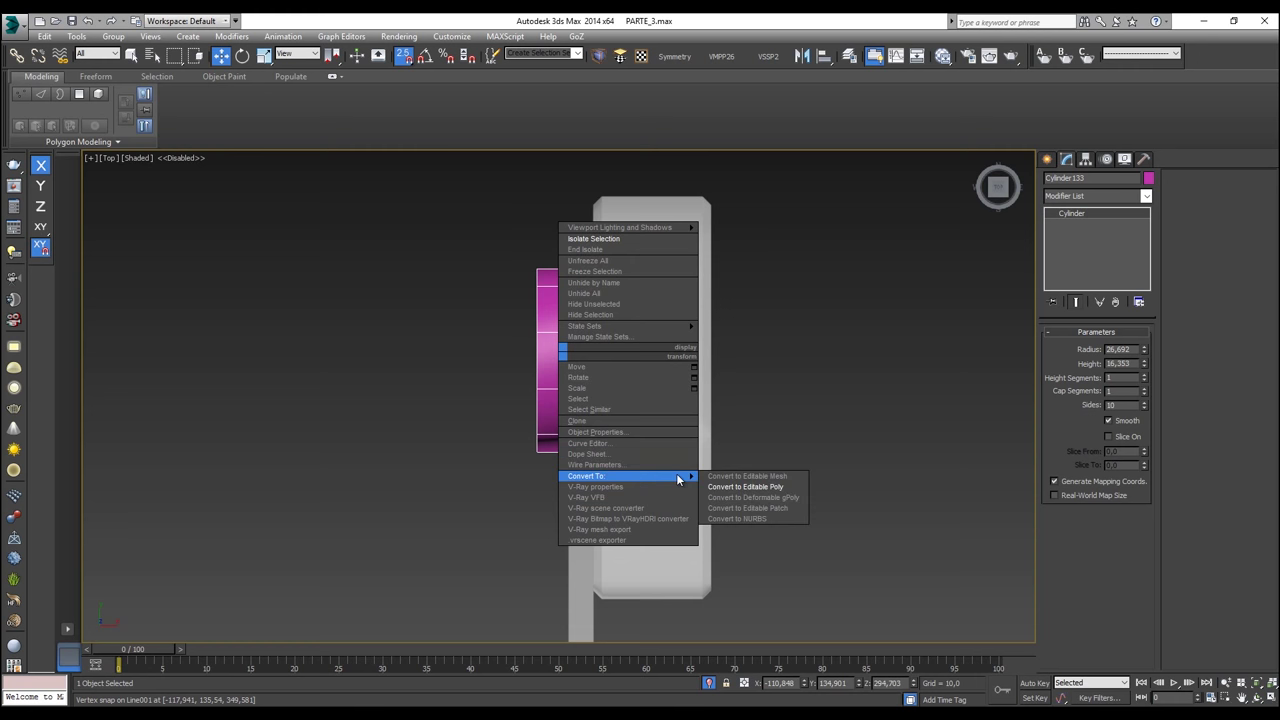
click(745, 486)
click(1110, 348)
alt+middle_drag(760, 345, 620, 355)
click(609, 352)
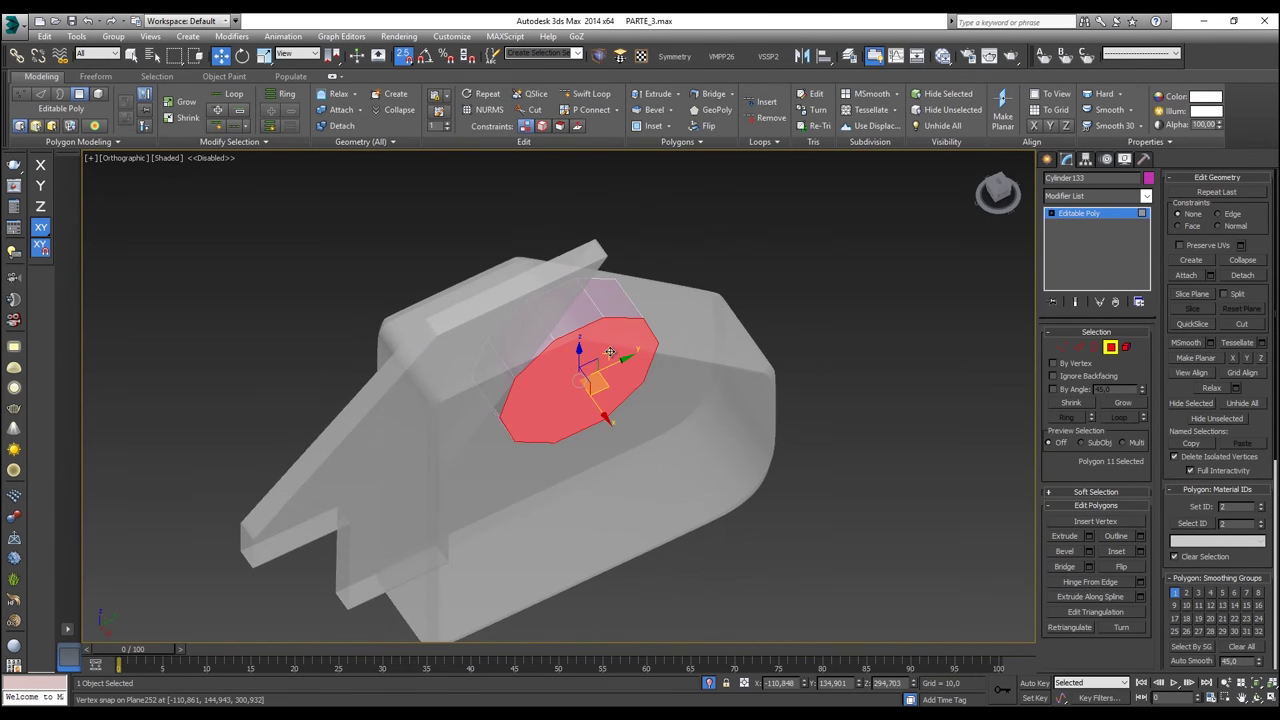
key(Delete)
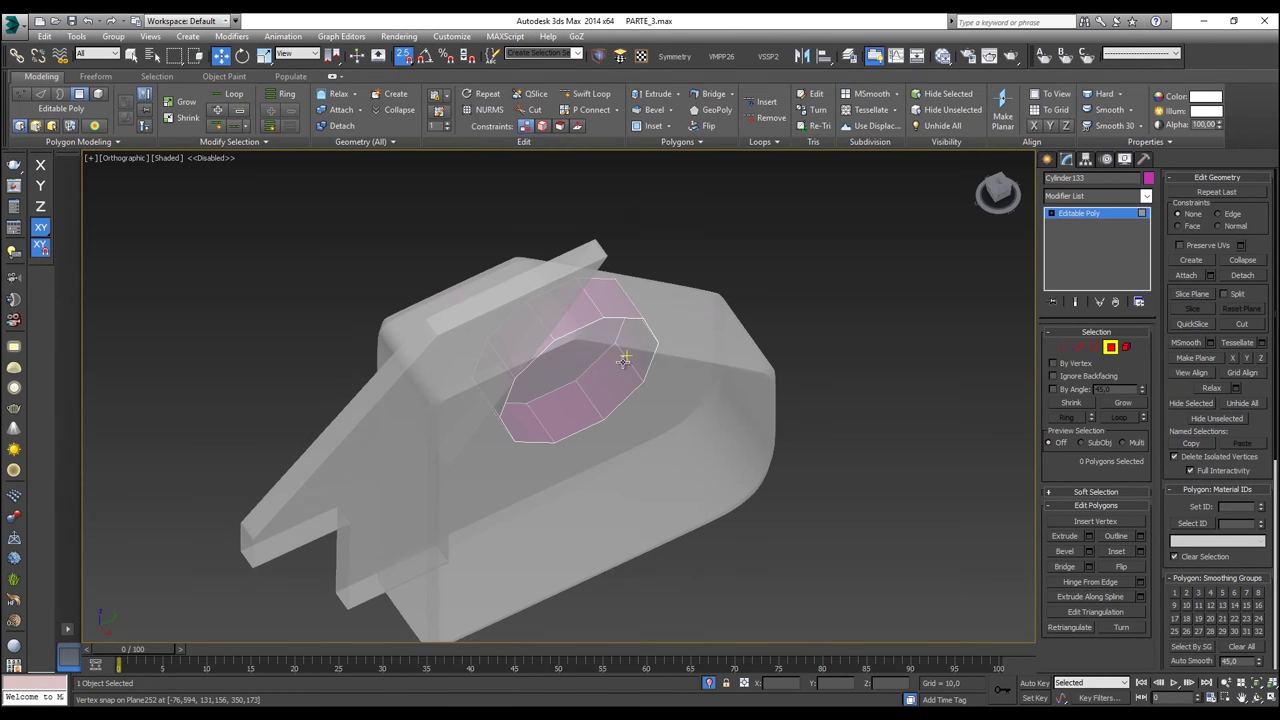
Step: In the top view, pull the cylinder's outer end vertices away from the panel to about X -176.7 and scale them down into a taper
key(t)
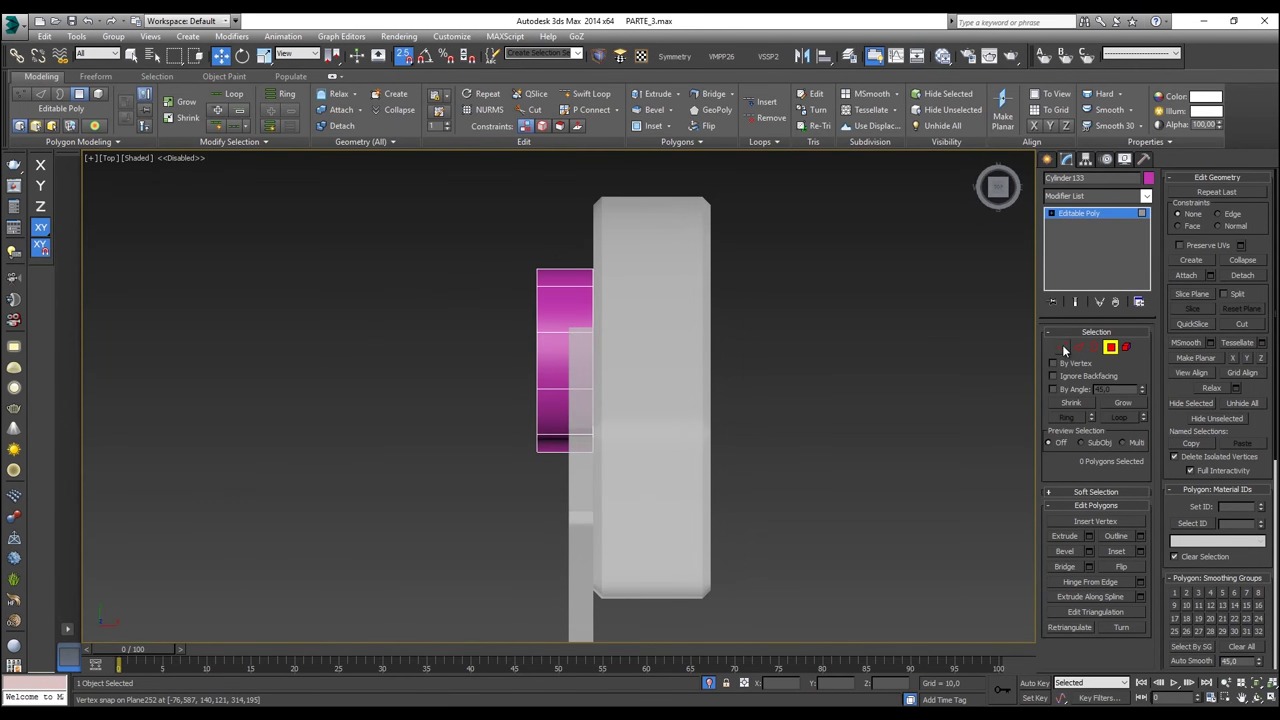
click(1062, 347)
drag(465, 250, 562, 482)
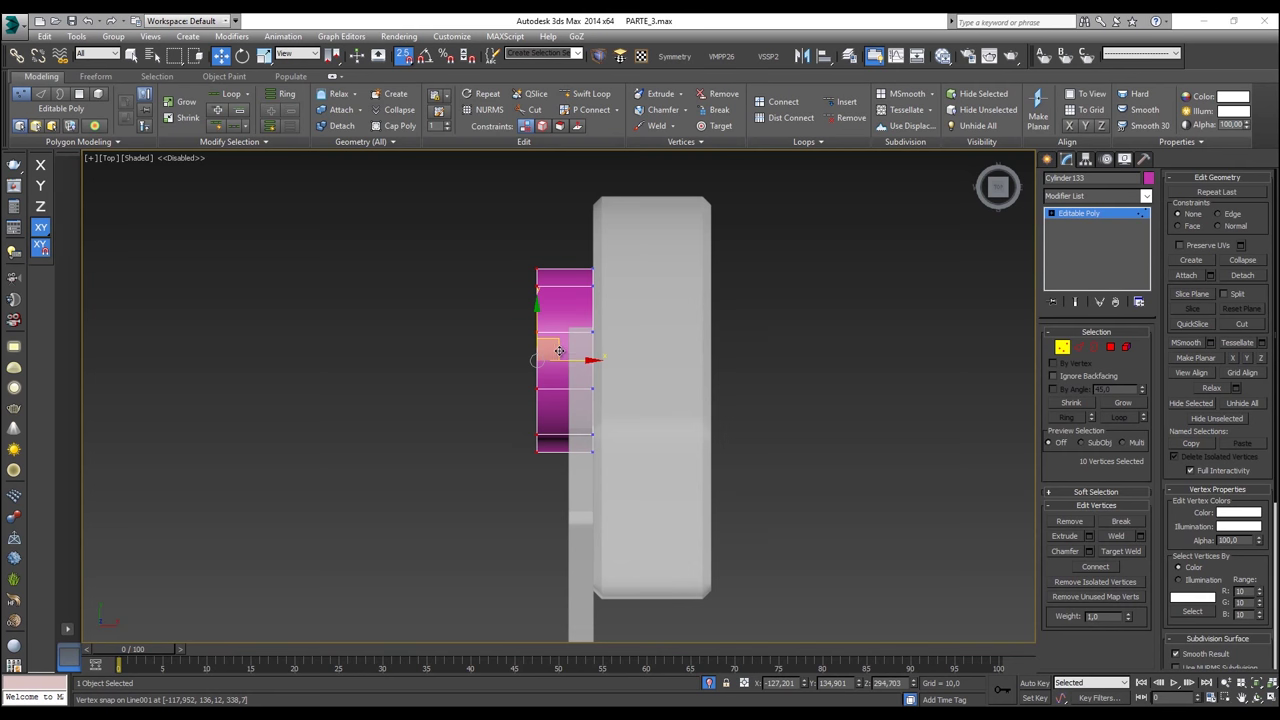
drag(557, 350, 369, 375)
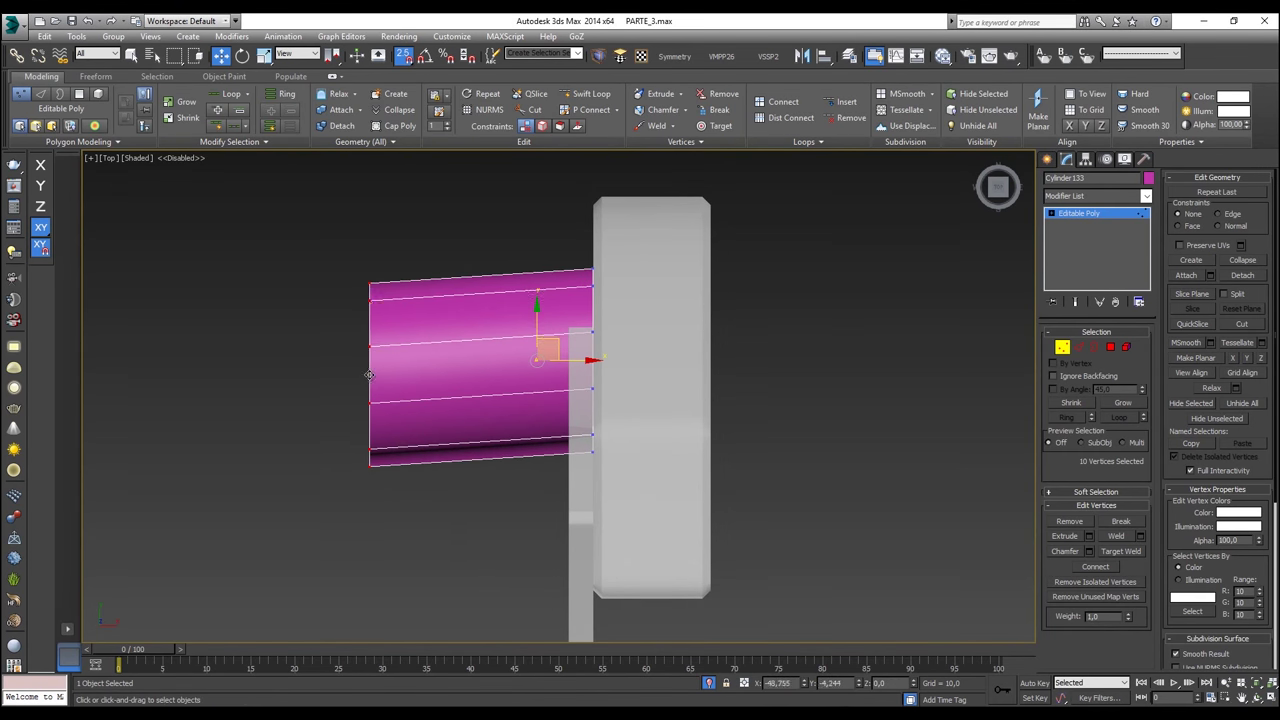
key(ctrl+z)
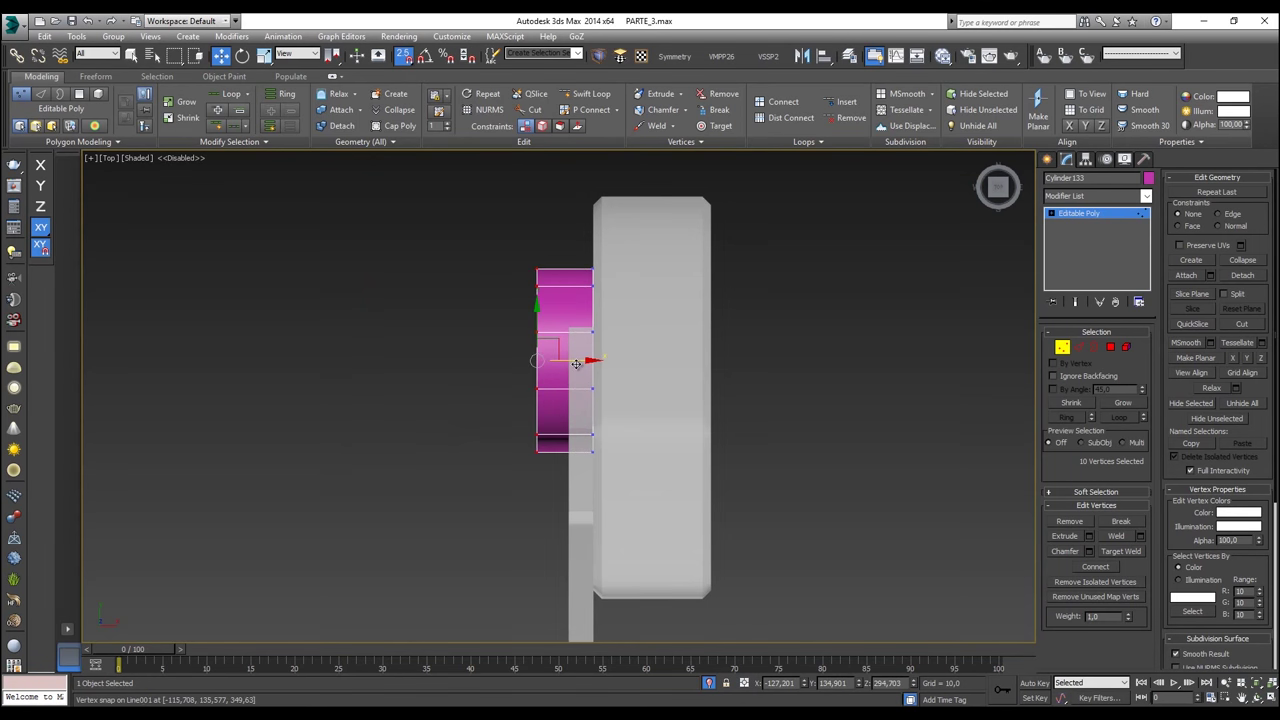
drag(580, 361, 373, 387)
key(q)
key(w)
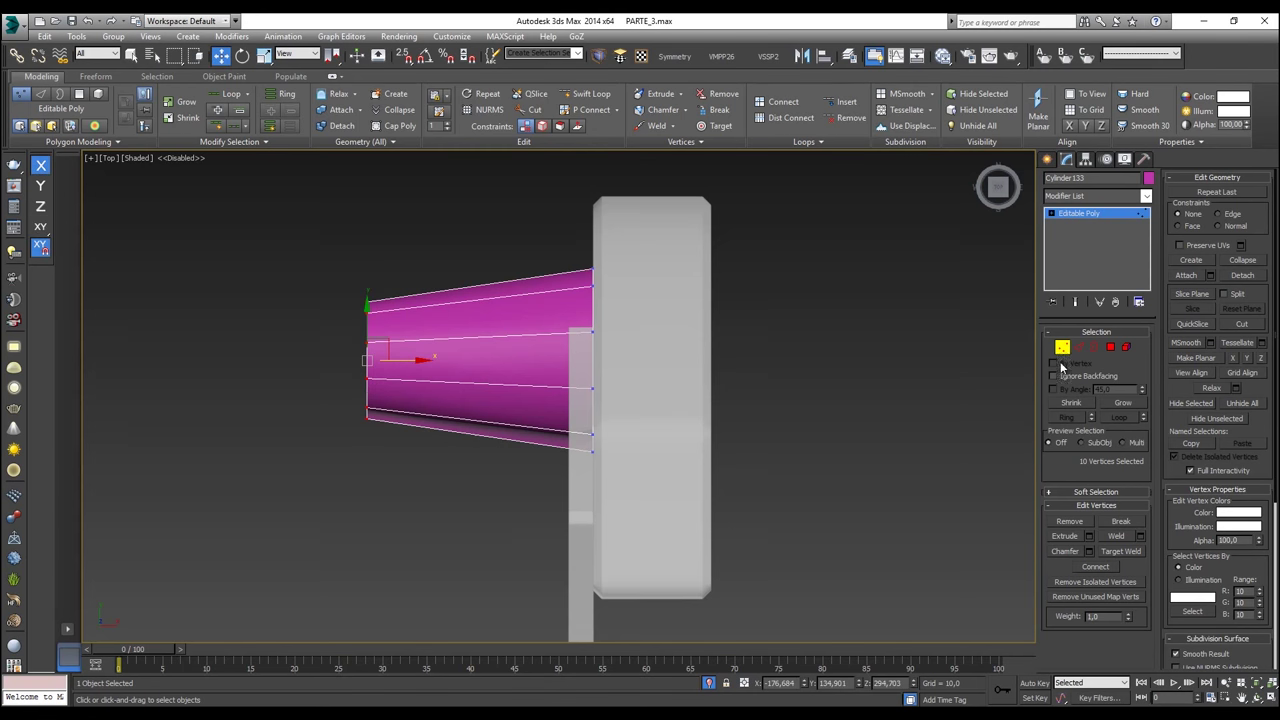
Step: Connect the tapered cylinder's lengthwise edges with one new edge loop and move it toward the panel to about X -131.5
click(1078, 347)
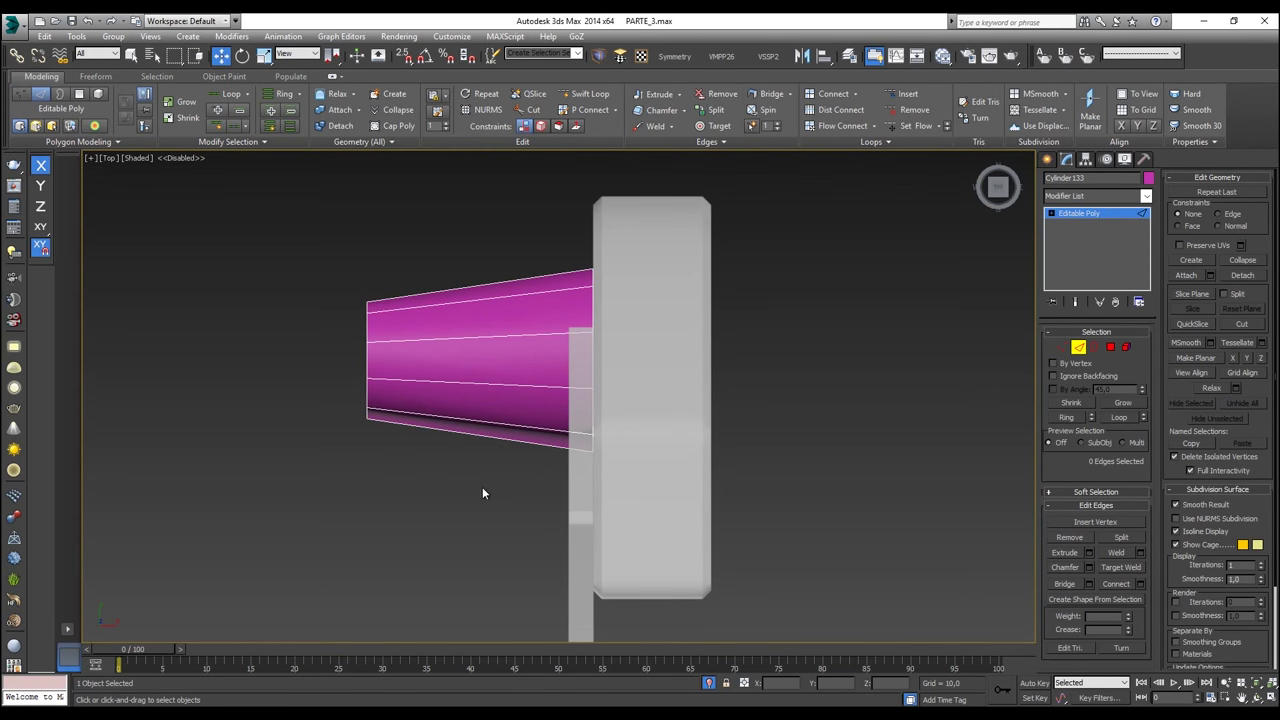
drag(482, 488, 486, 256)
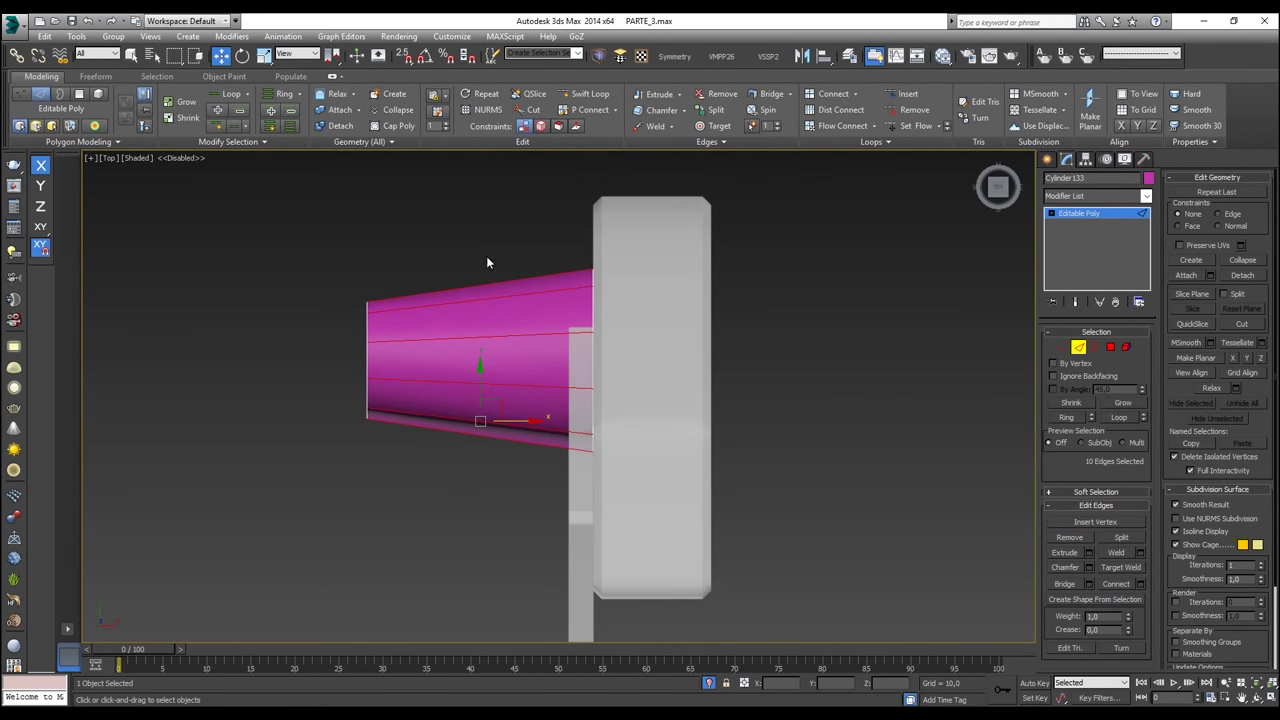
click(830, 94)
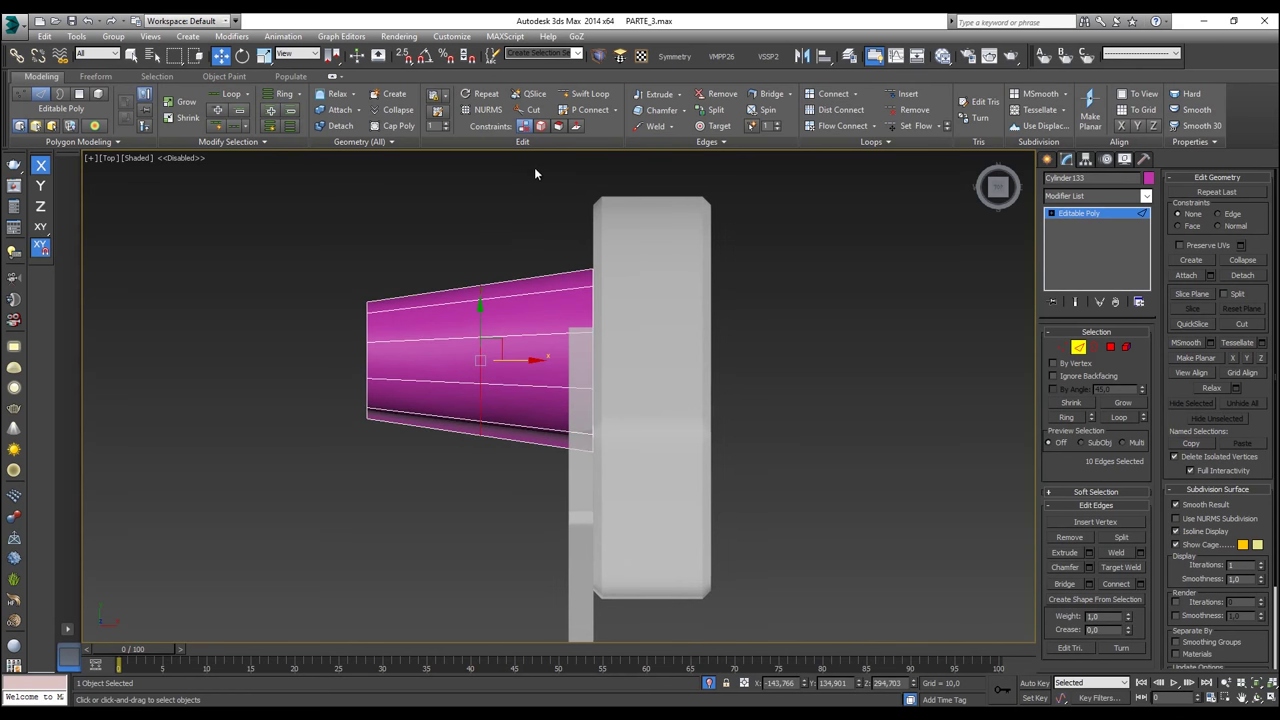
drag(514, 360, 548, 362)
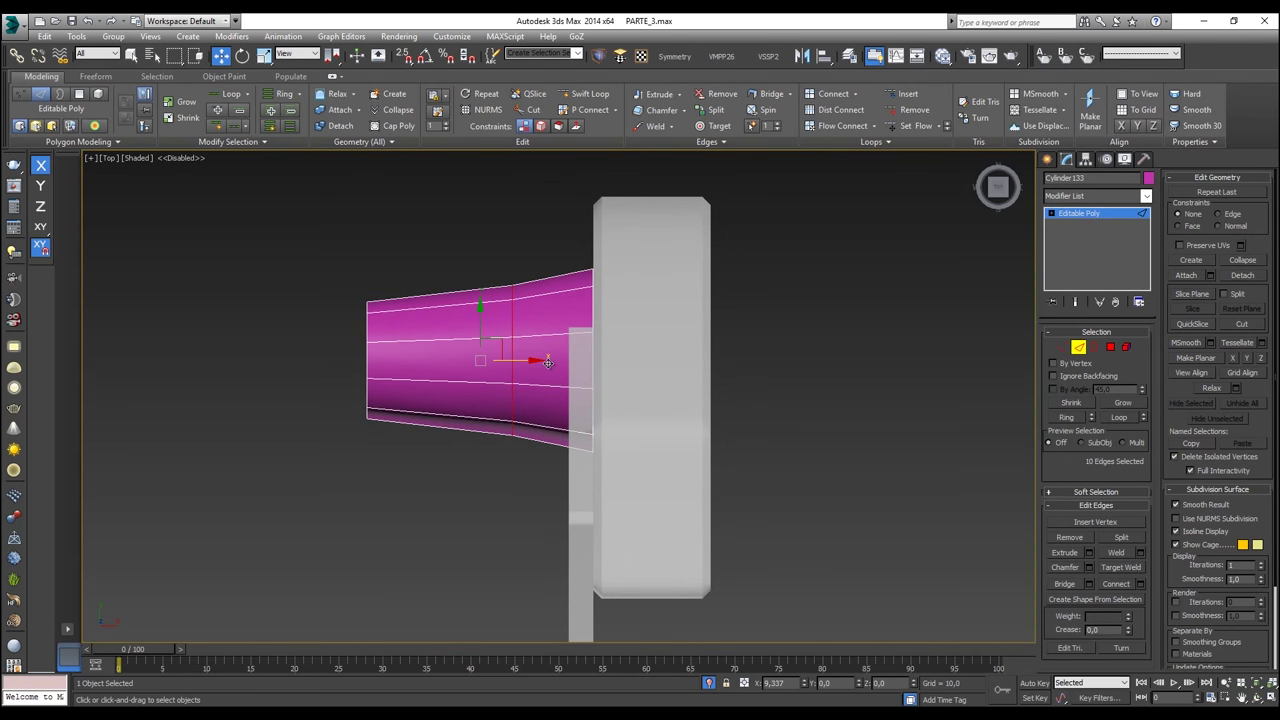
drag(548, 362, 564, 361)
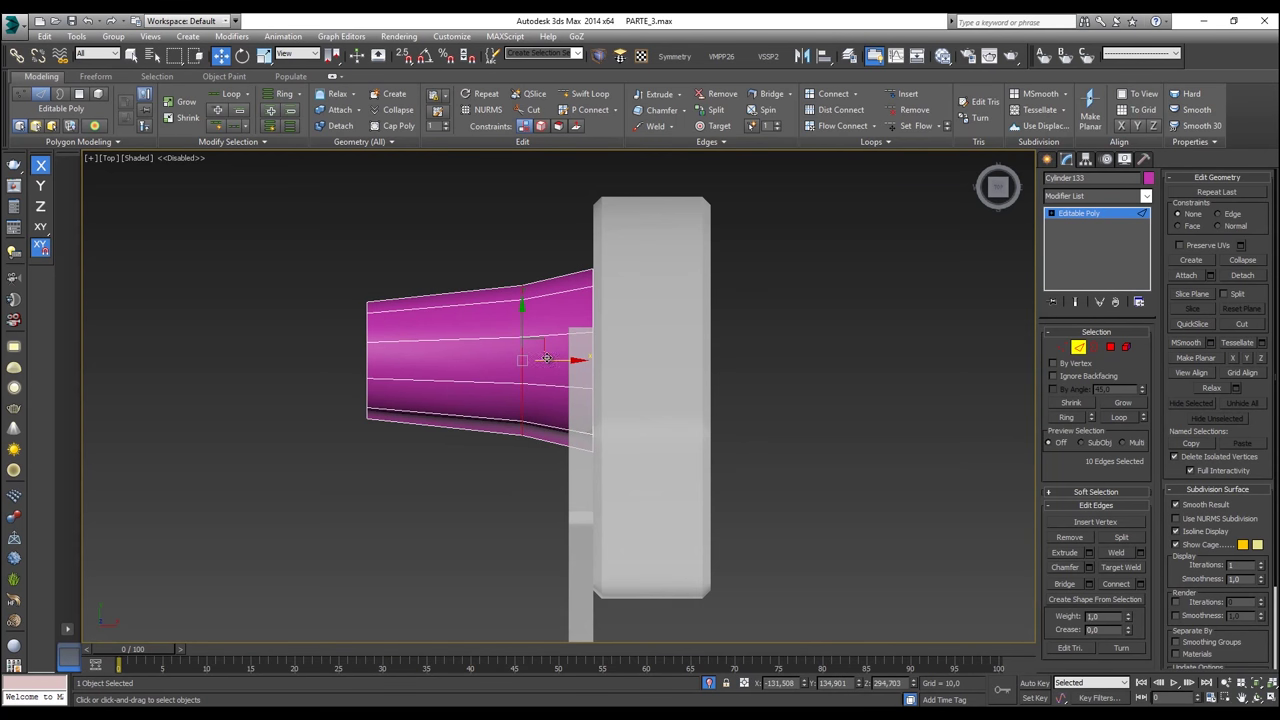
Step: Scale the new edge loop down slightly so the cylinder narrows more steeply near the panel
key(r)
drag(529, 351, 524, 358)
key(w)
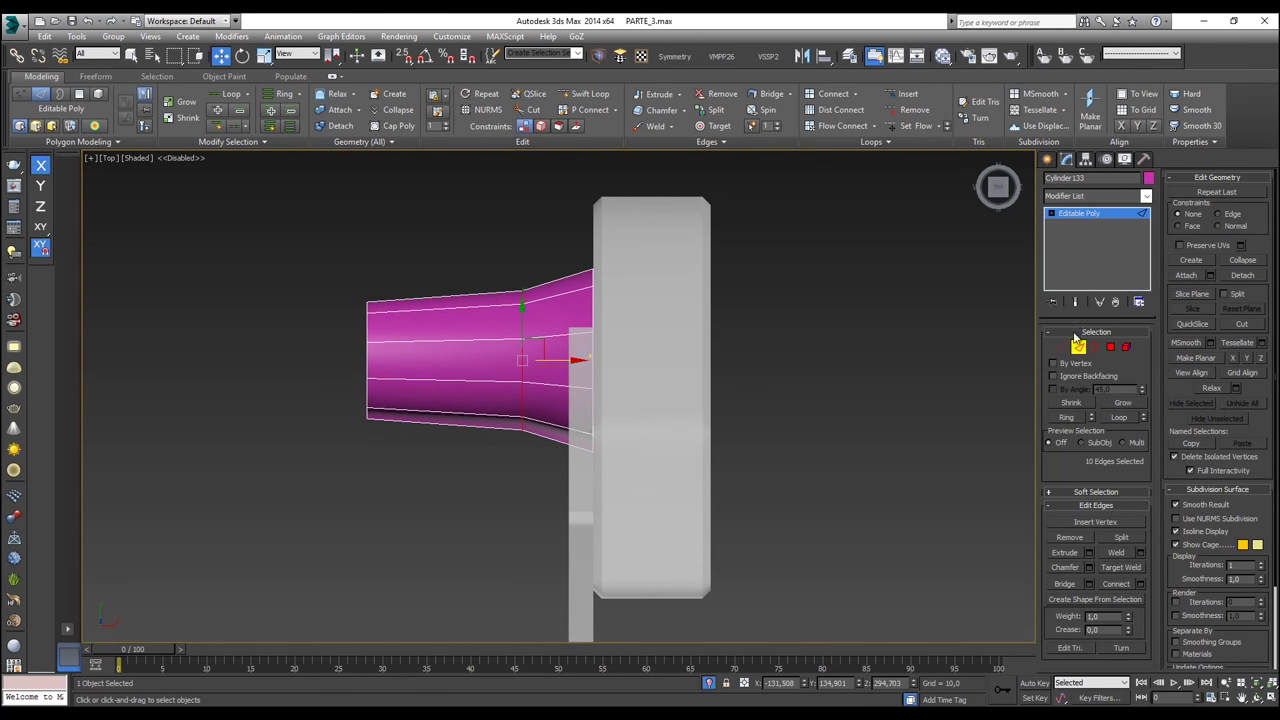
Step: Move the tapered cylinder's outer end vertices slightly toward the panel along X
click(1078, 346)
drag(404, 555, 404, 555)
drag(401, 364, 413, 362)
Step: Adjust the middle vertex ring along Y, and shift it together with the outer end ring by about -1.7 in Y
middle_drag(502, 399, 550, 435)
drag(599, 519, 550, 302)
drag(577, 343, 568, 341)
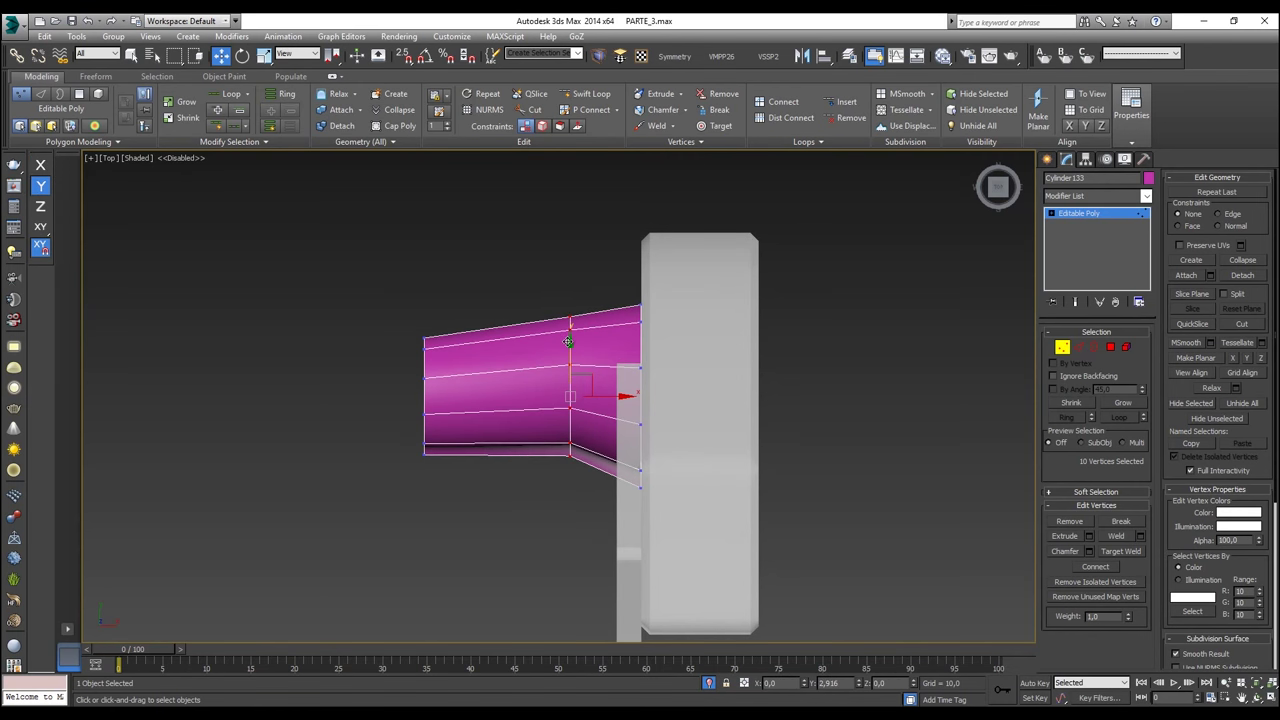
drag(567, 343, 567, 344)
drag(434, 475, 436, 476)
drag(399, 283, 400, 283)
drag(496, 341, 497, 348)
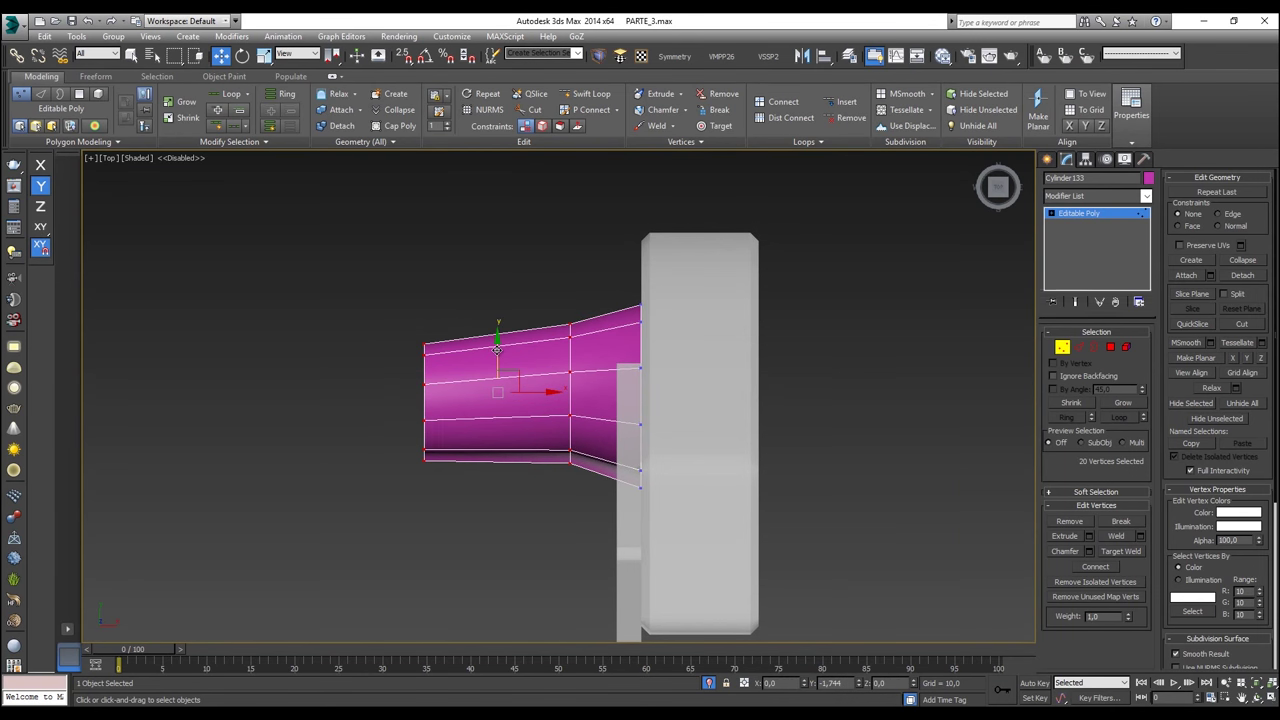
Step: Shorten the tapered cylinder by moving only its outer end vertices along X to about -170.2
drag(361, 301, 486, 517)
scroll(486, 517, down, 3)
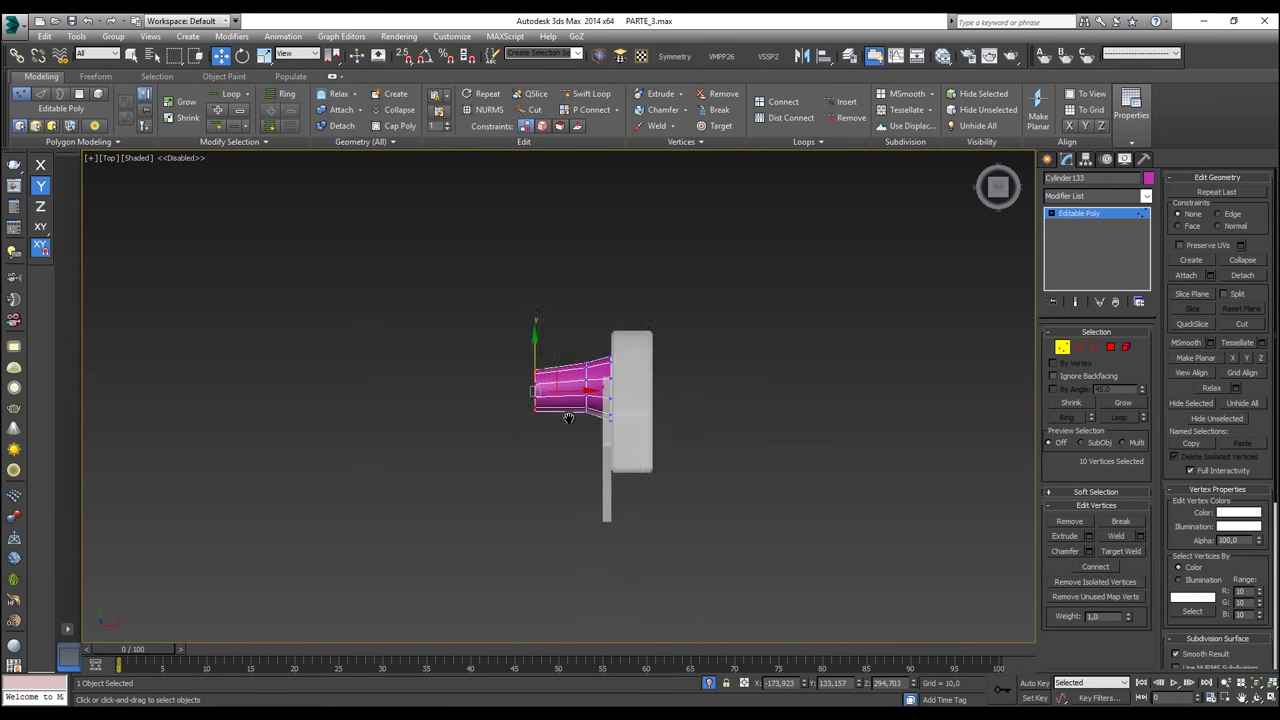
scroll(572, 400, up, 4)
key(F5)
drag(526, 318, 540, 318)
scroll(550, 320, down, 3)
scroll(590, 350, up, 4)
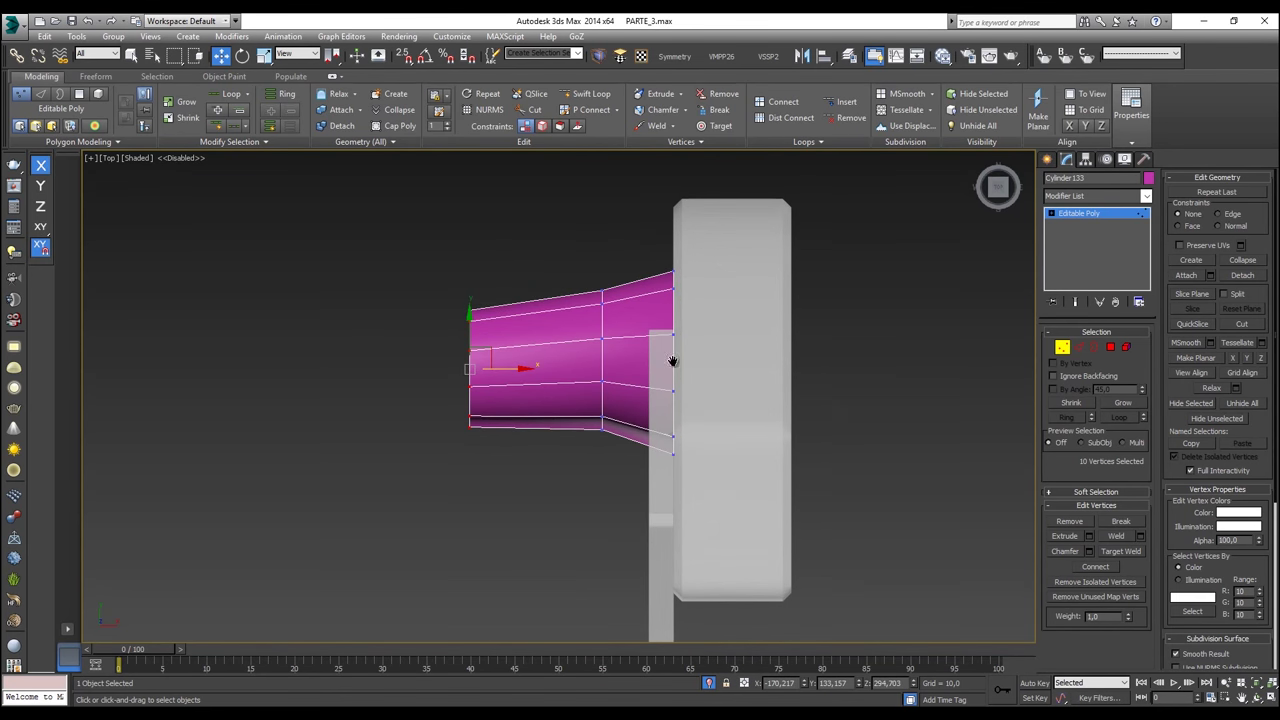
Step: Select only the cap polygon on the cylinder's outer end and bring it into close view in perspective
middle_drag(658, 364, 827, 368)
click(1111, 347)
drag(557, 278, 651, 502)
alt+drag(699, 491, 638, 226)
key(p)
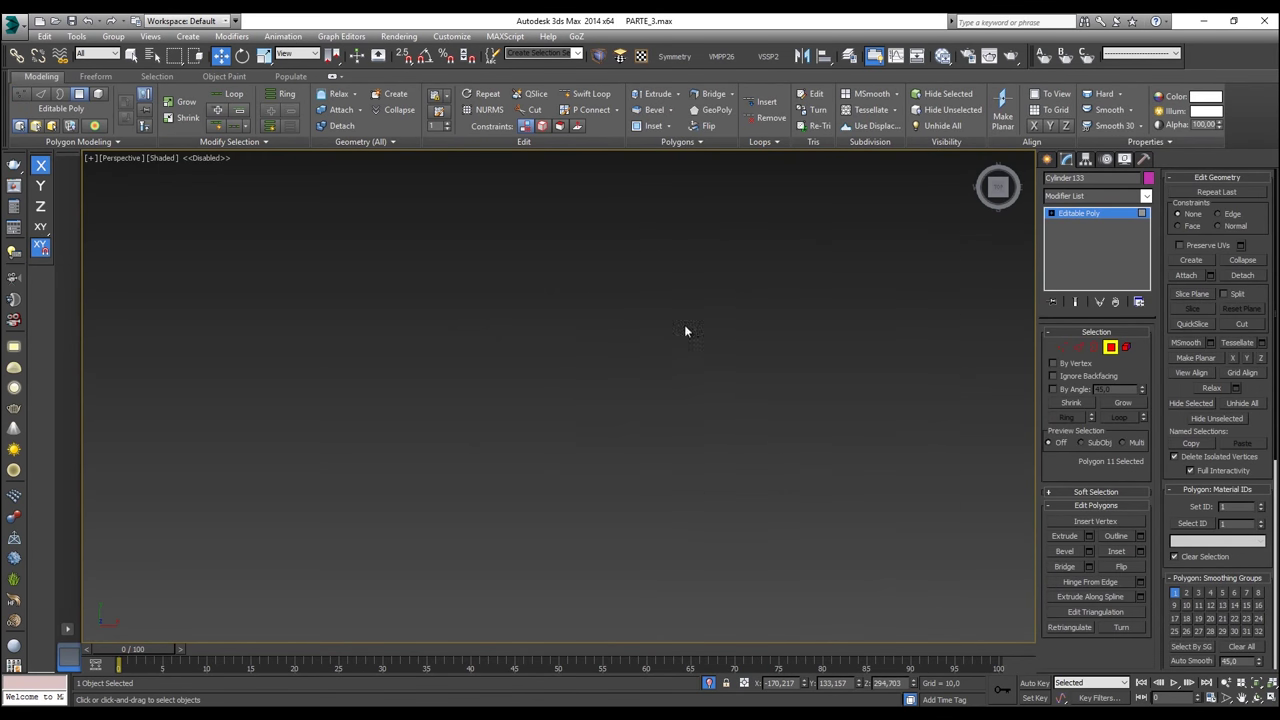
scroll(686, 351, down, 3)
key(z)
scroll(683, 352, down, 2)
alt+middle_drag(684, 351, 712, 321)
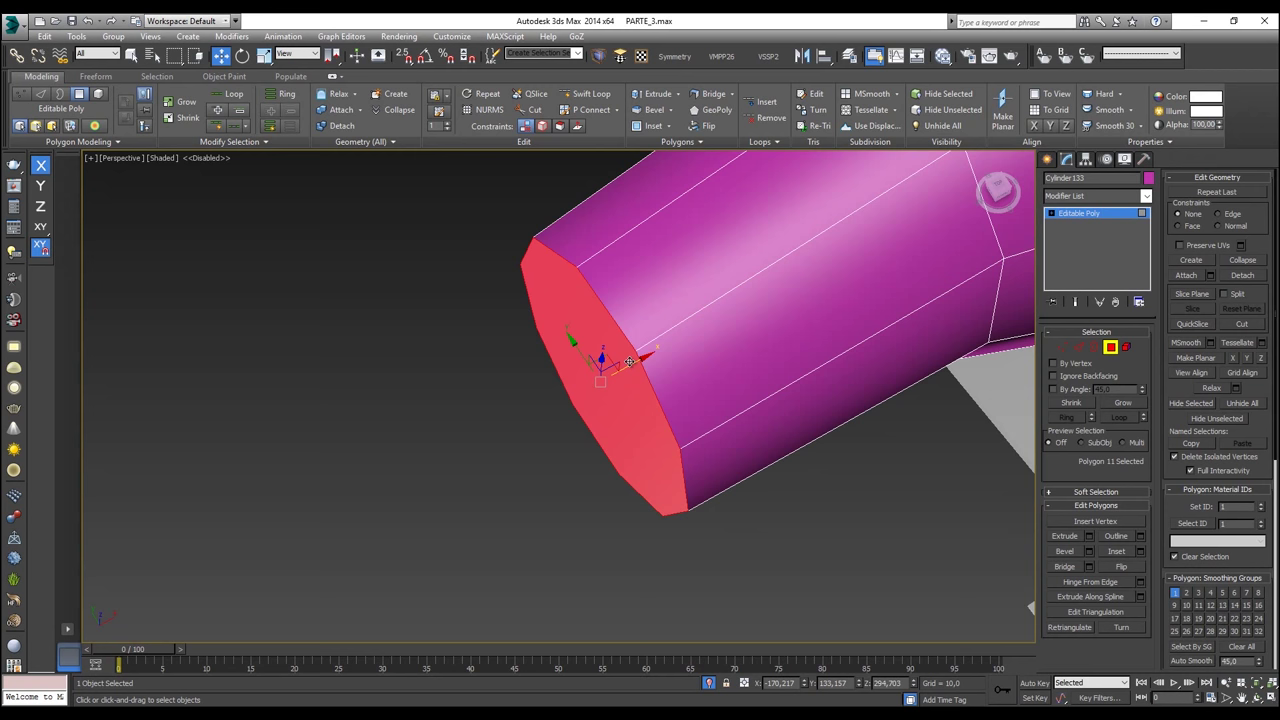
key(t)
right_click(627, 361)
click(489, 398)
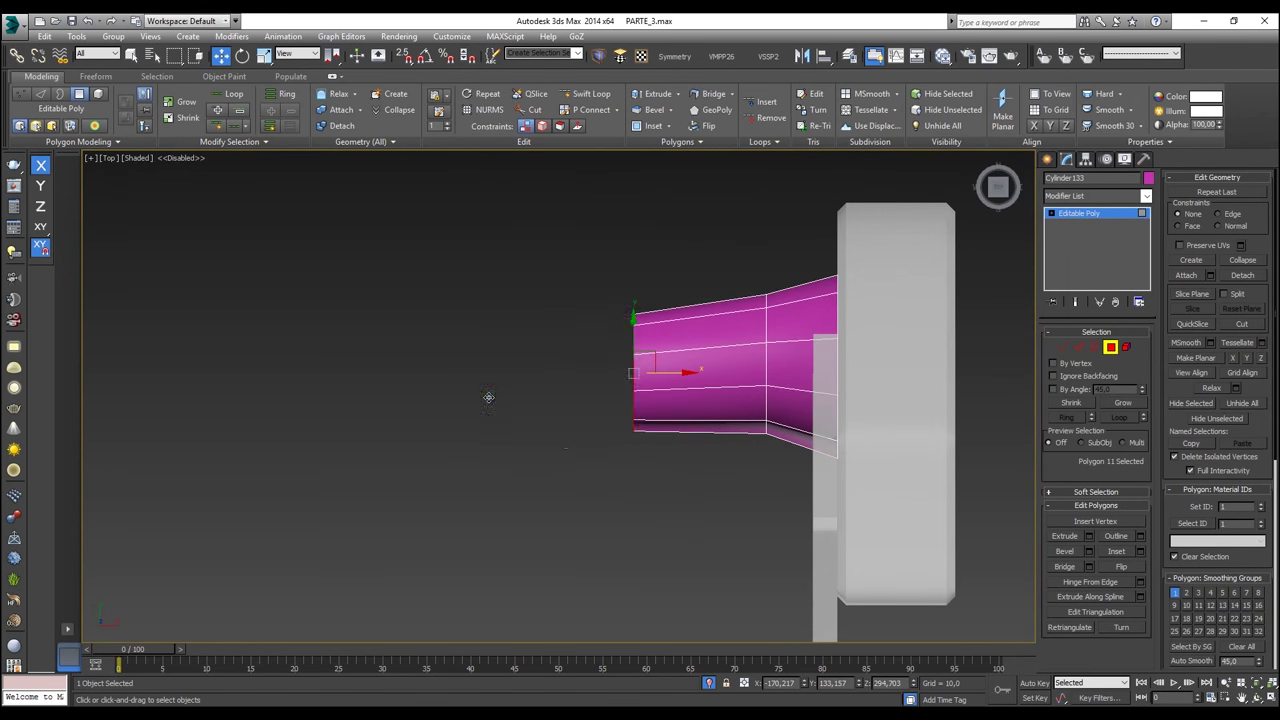
click(602, 441)
Step: Inset the cylinder's outer cap polygon by about 4.25 in the perspective view
key(p)
key(z)
alt+middle_drag(656, 428, 723, 339)
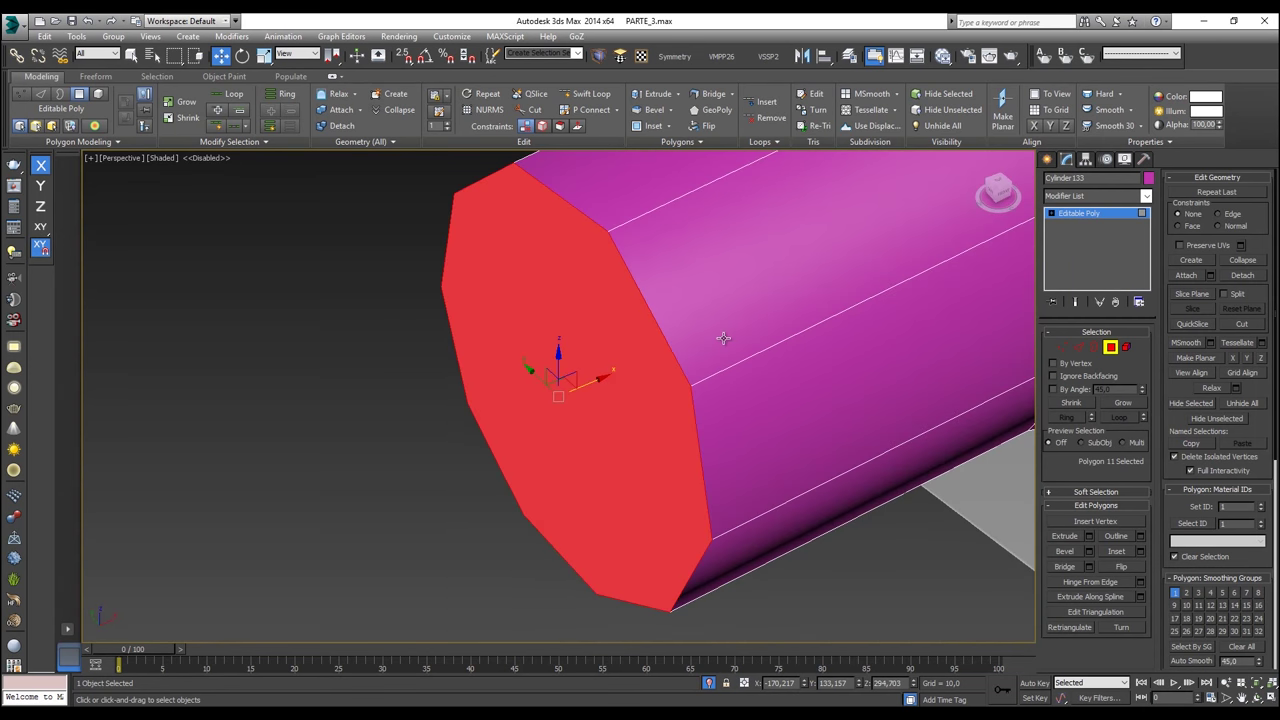
right_click(723, 339)
click(590, 410)
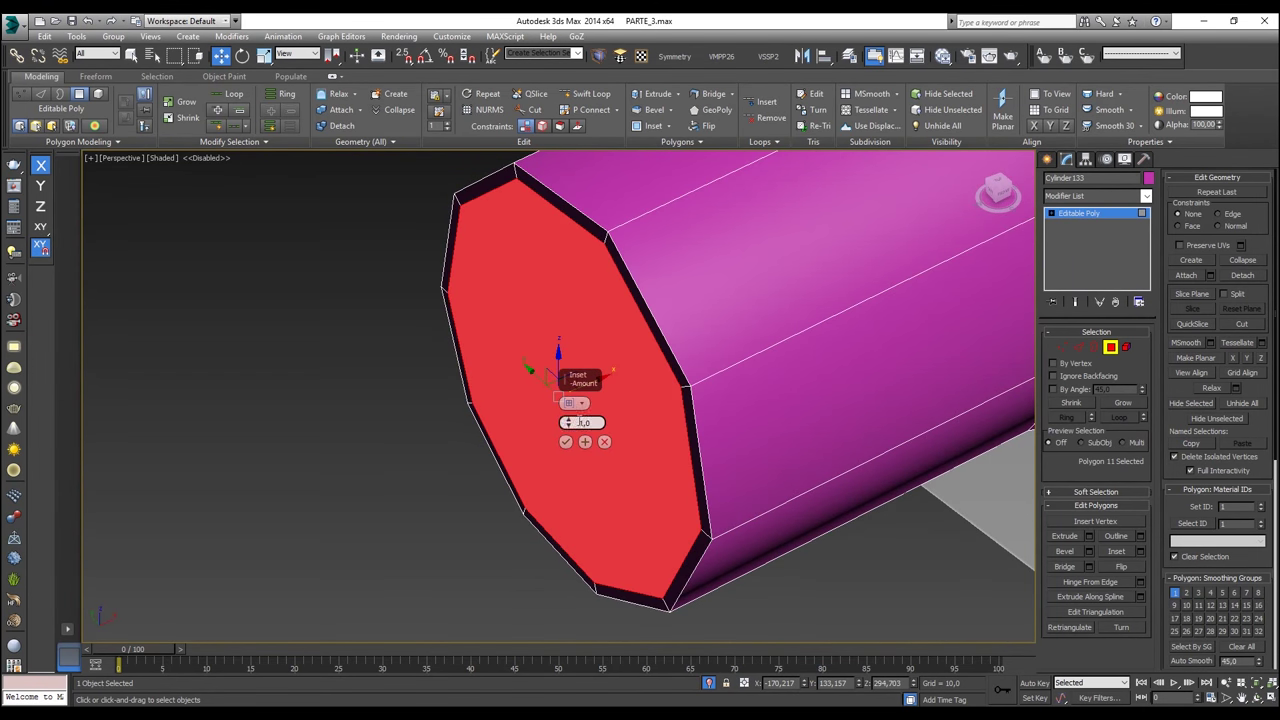
drag(567, 423, 567, 416)
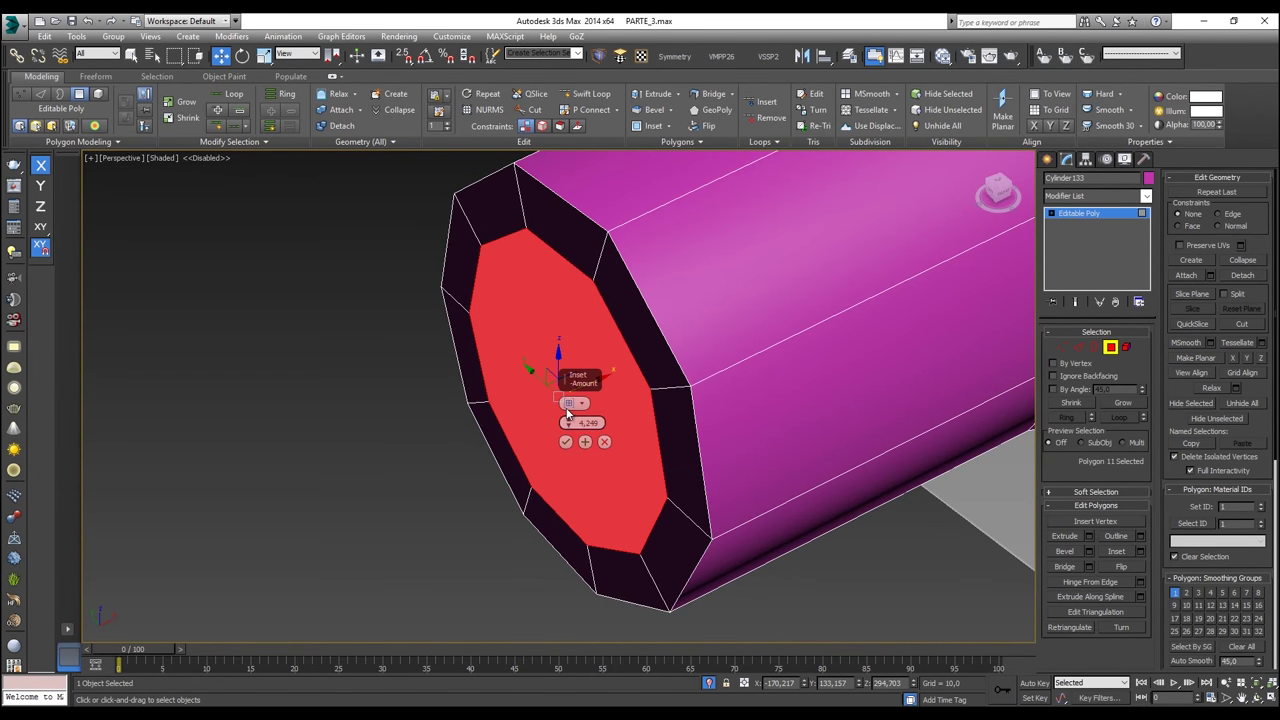
click(565, 441)
Step: Extrude the inset cap polygon by 10 in the top view and pull it about 4.7 farther out along X
key(t)
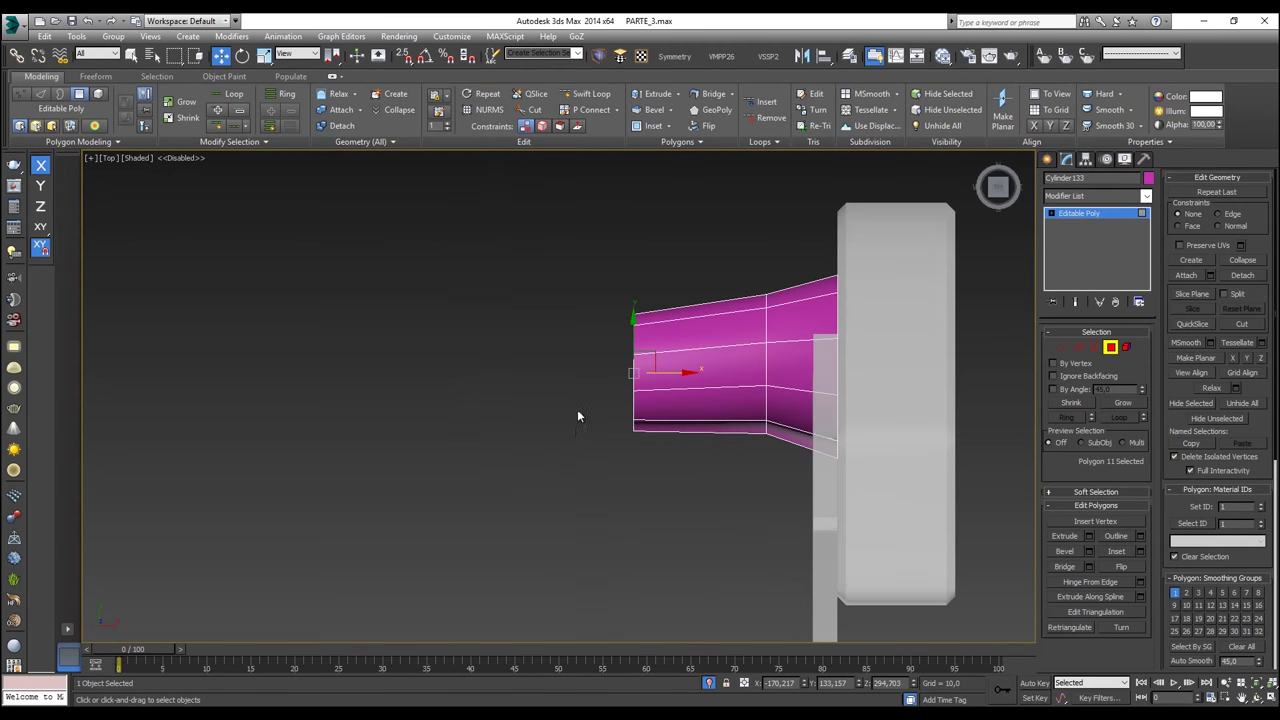
right_click(577, 409)
click(437, 445)
key(shift+e)
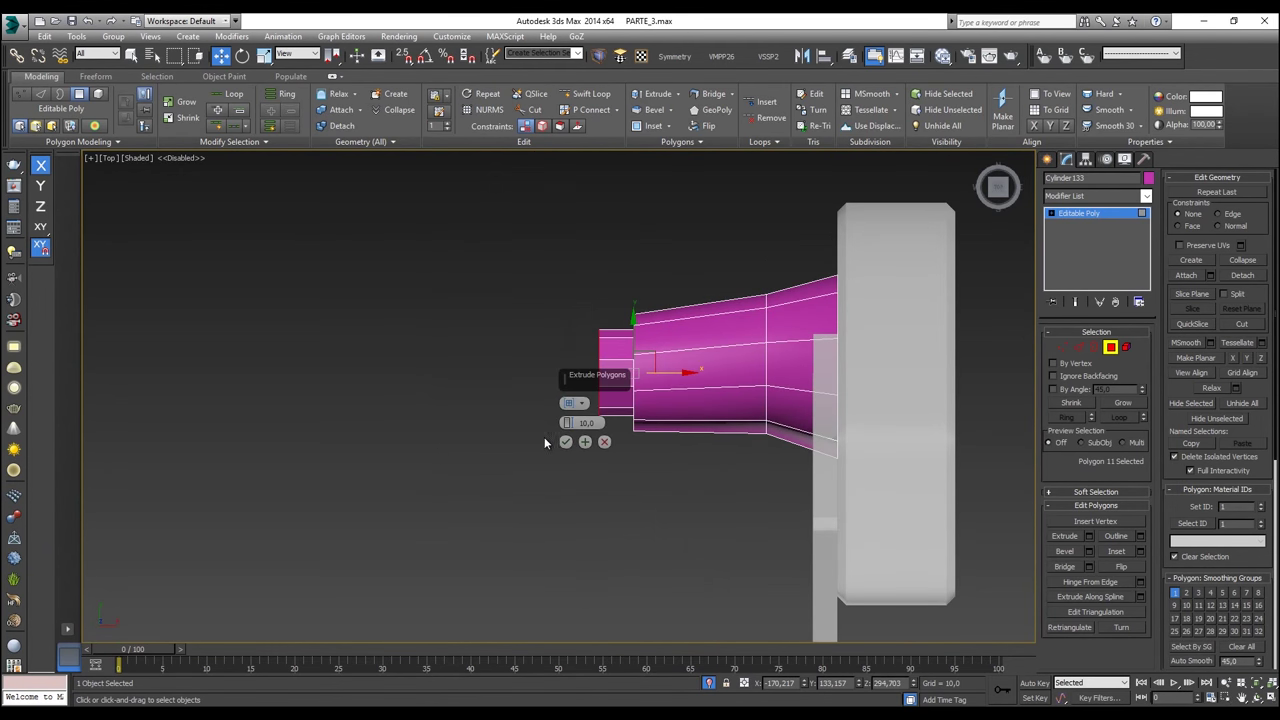
click(565, 442)
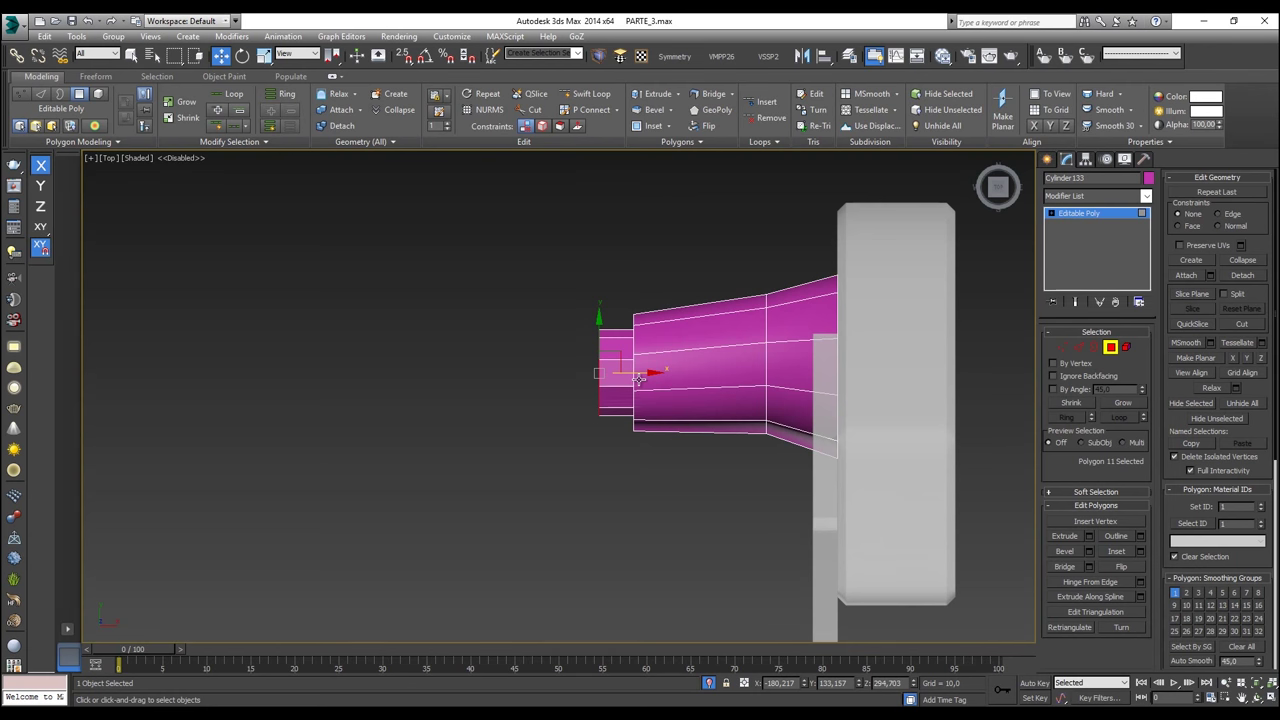
drag(634, 372, 620, 371)
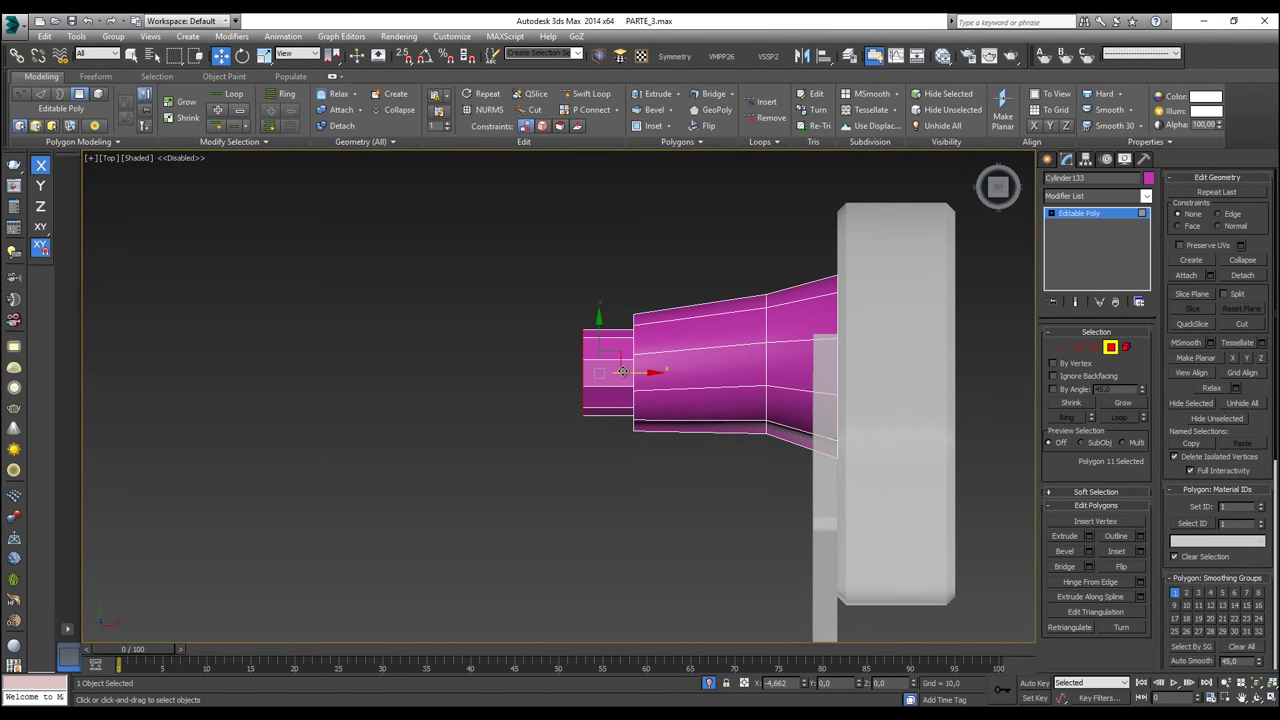
Step: Connect the extruded neck's lengthwise edges with one loop and move that loop slightly toward the neck's outer end
click(1080, 349)
drag(610, 286, 611, 285)
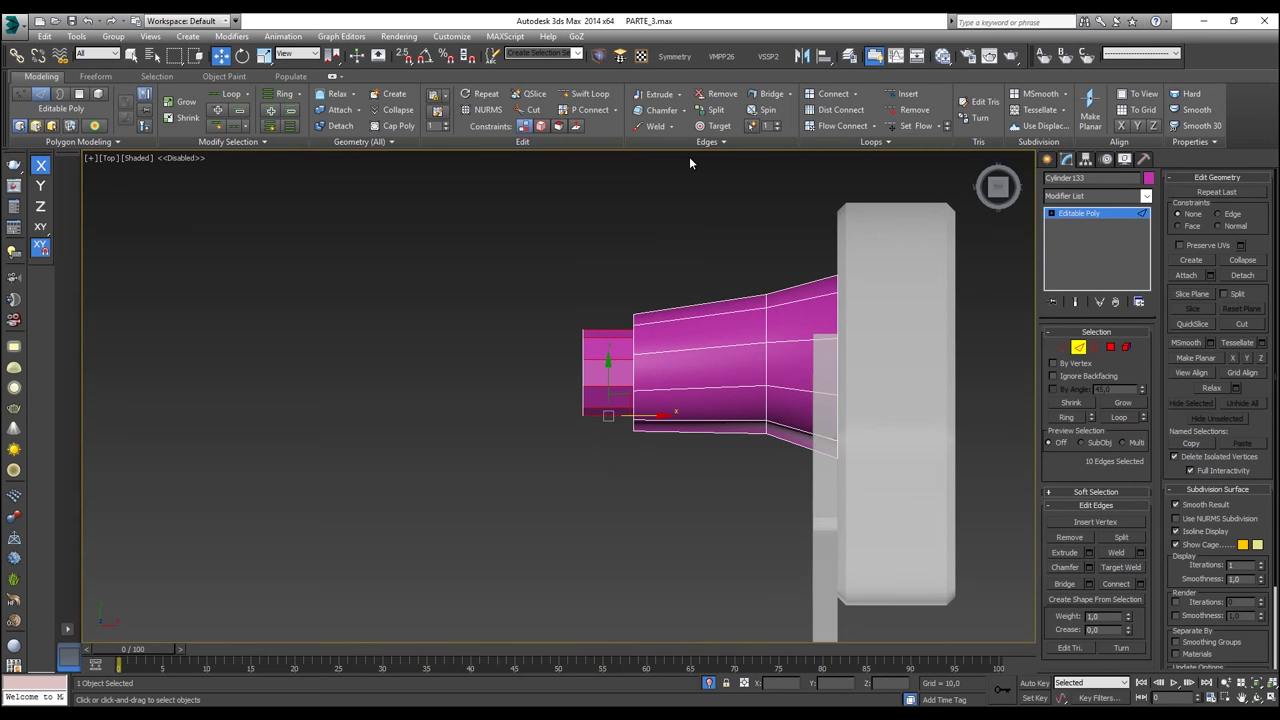
scroll(624, 328, up, 2)
scroll(624, 328, up, 2)
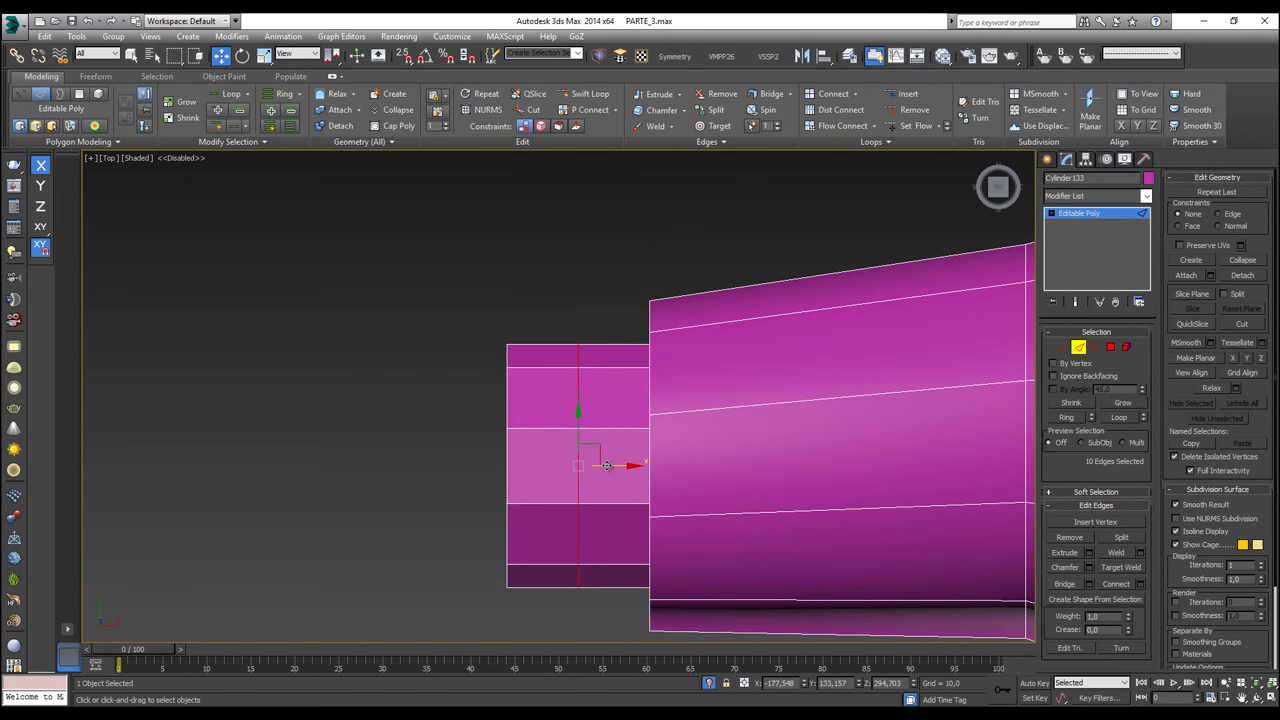
drag(607, 466, 597, 466)
Step: Extrude the ten side polygons at the neck's outer end along their local normals by less than 10 to form a raised rim
click(1111, 348)
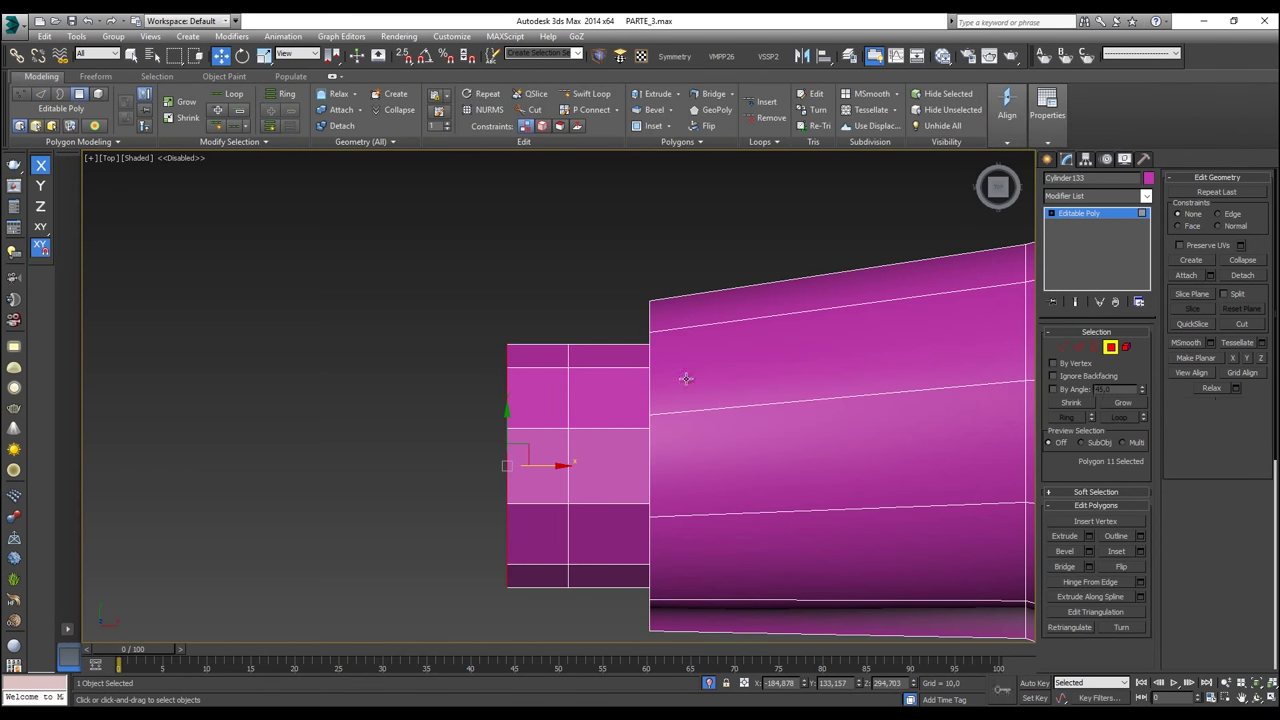
drag(535, 621, 532, 623)
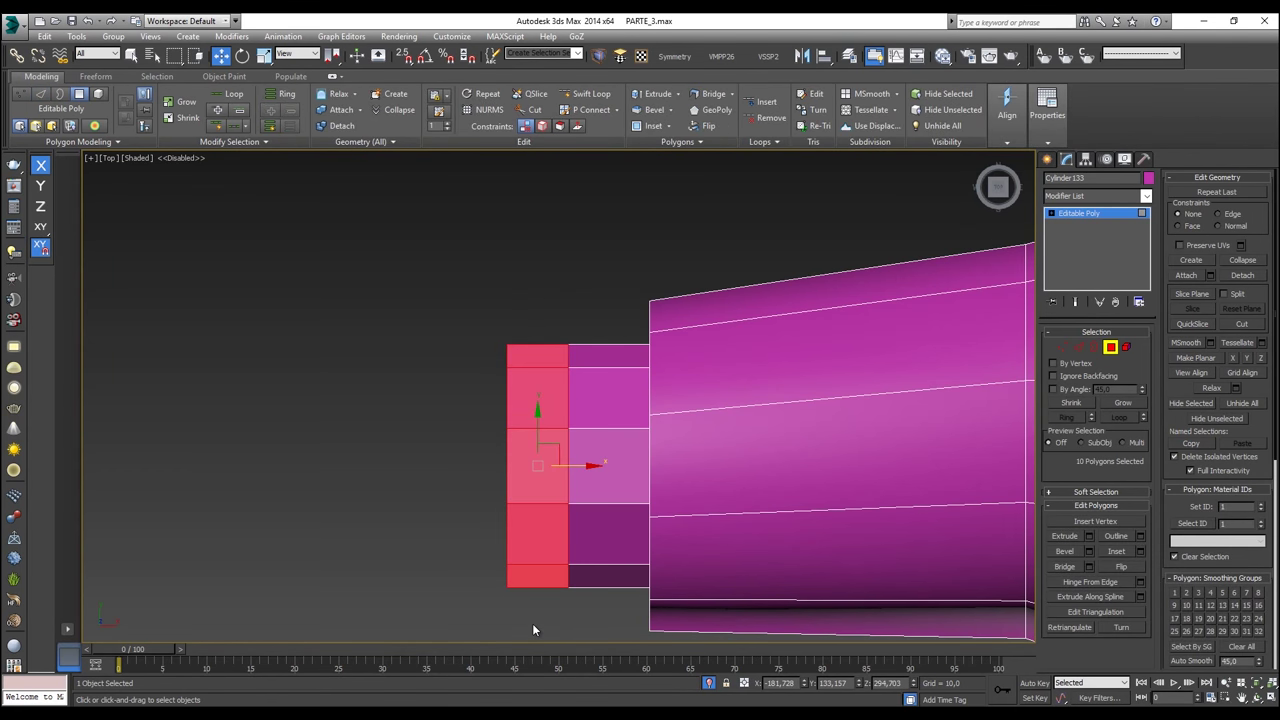
key(p)
scroll(552, 623, down, 3)
alt+middle_drag(552, 623, 594, 474)
right_click(594, 474)
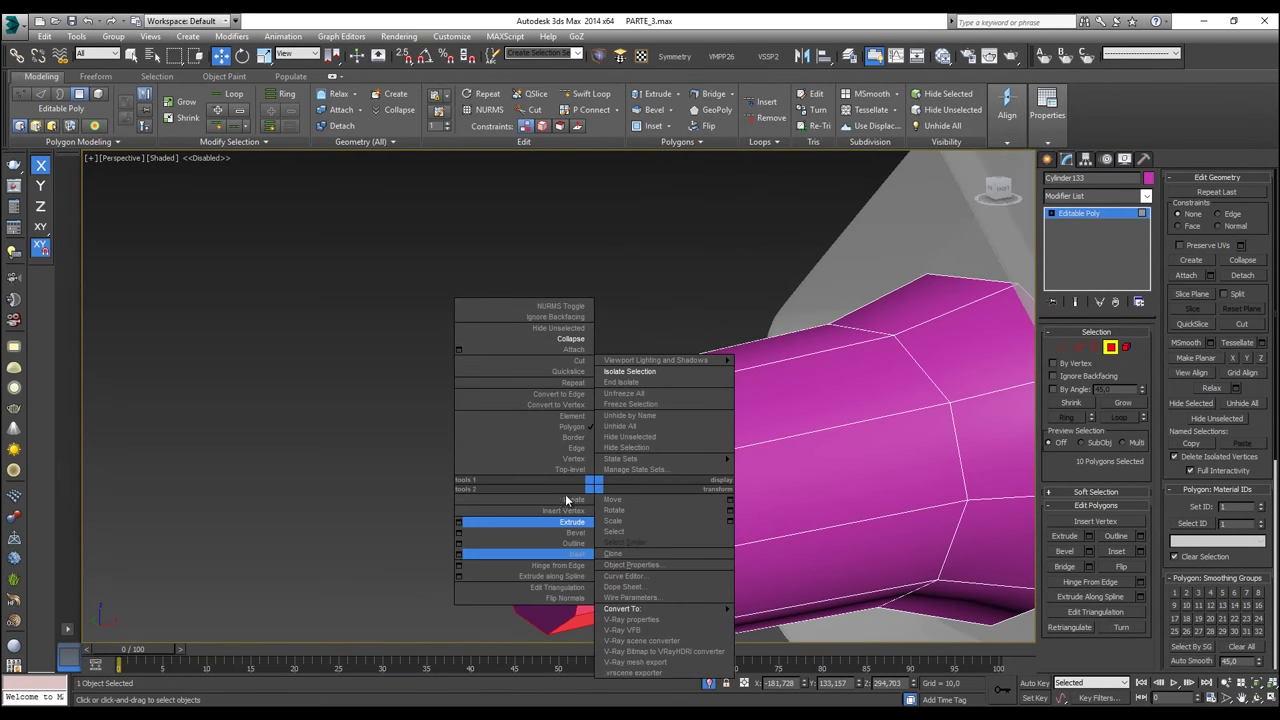
click(510, 524)
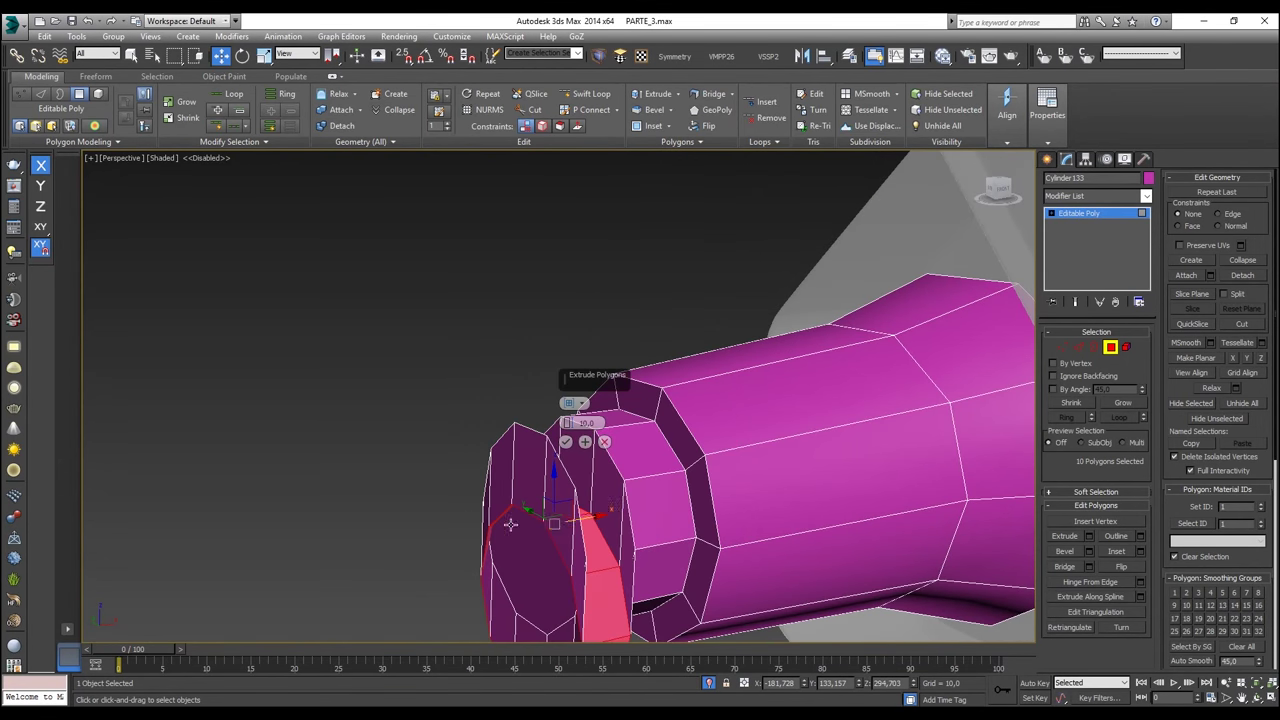
click(575, 402)
click(616, 428)
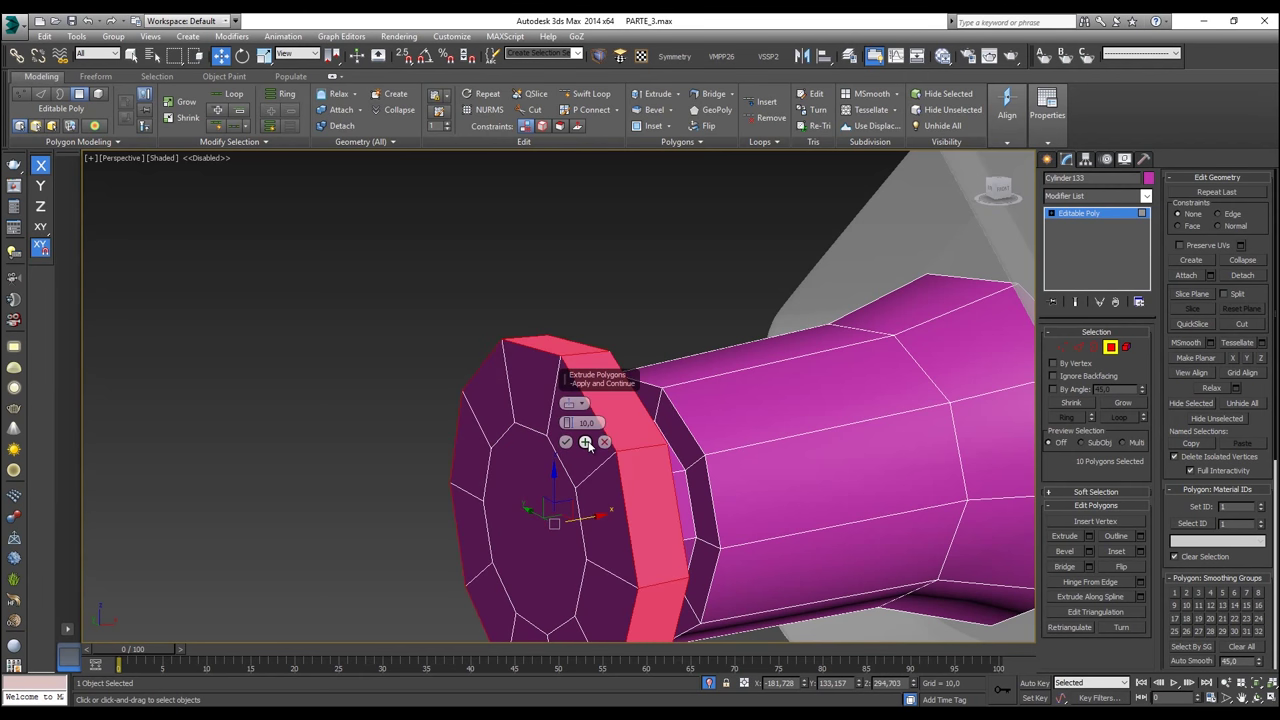
drag(567, 423, 560, 459)
click(566, 441)
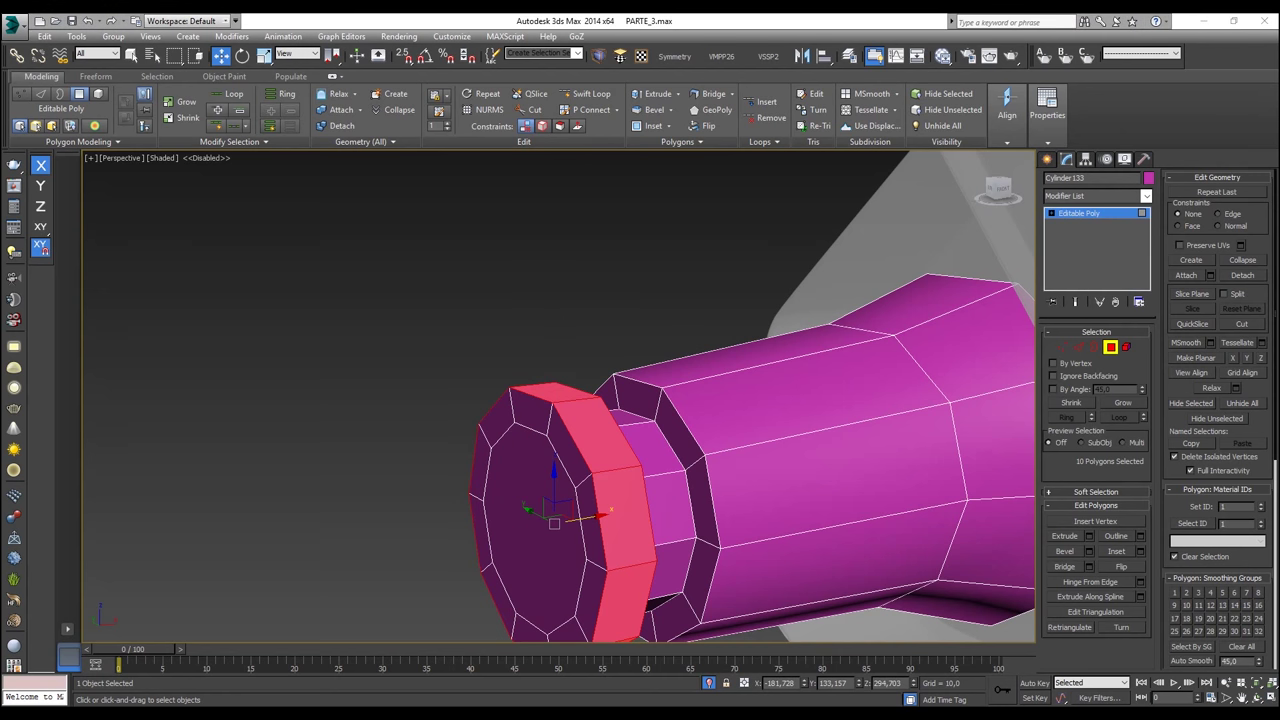
Step: Move the vertices of the cylinder's outer end, neck and rim toward the panel to about X -171.6, and frame them in the front view
click(614, 311)
scroll(614, 311, down, 5)
alt+middle_drag(614, 311, 906, 318)
click(1063, 350)
drag(906, 310, 735, 543)
drag(763, 413, 720, 413)
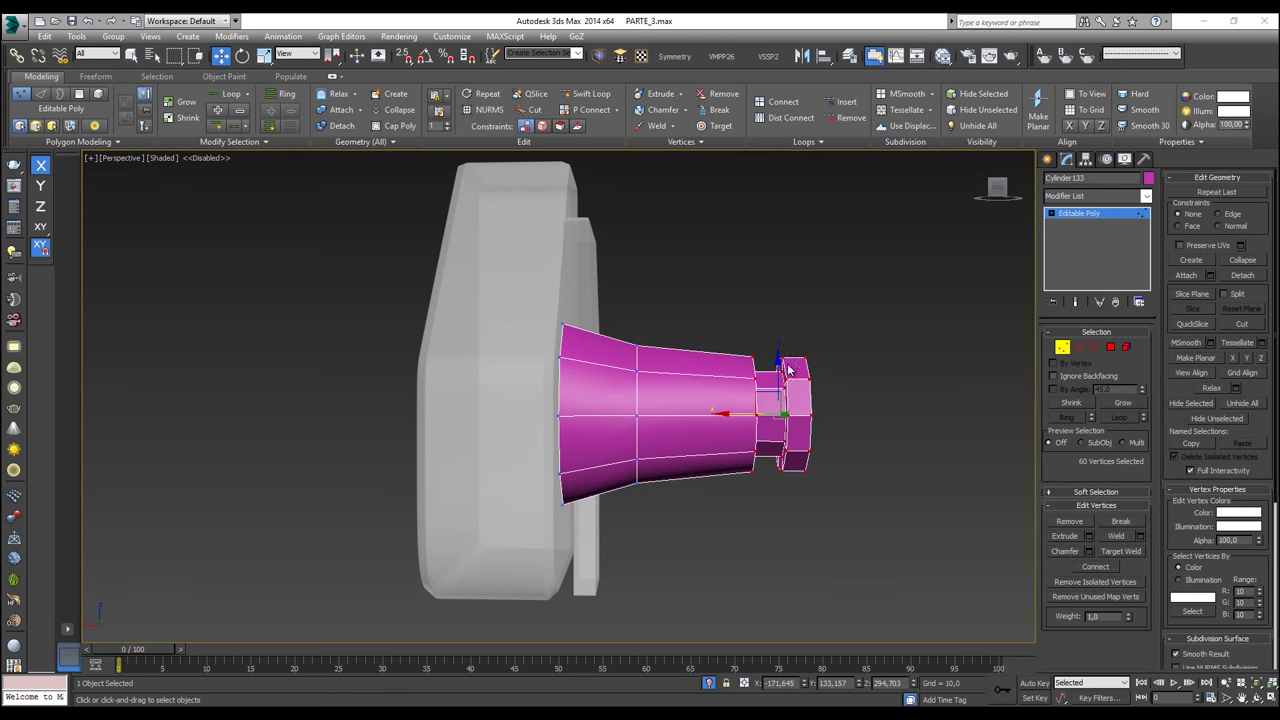
key(f)
key(z)
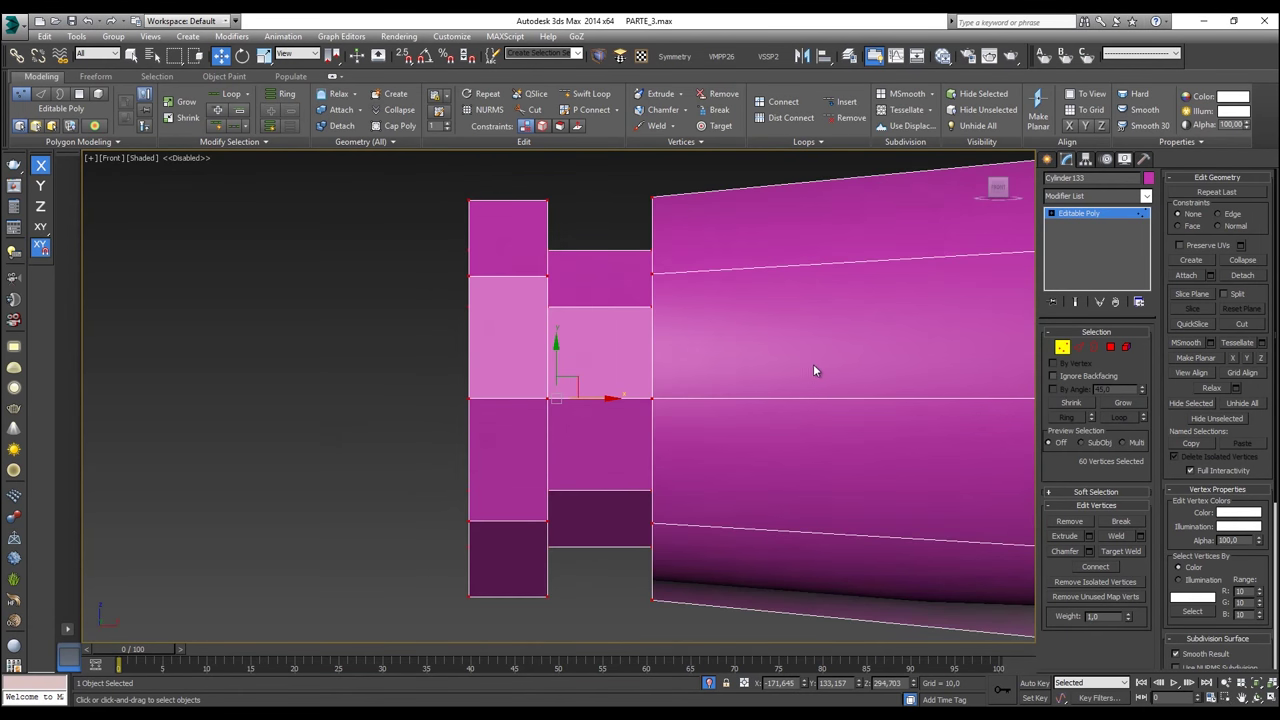
Step: Leave vertex editing on the tapered cylinder and end its isolation so the surrounding parts and robot reference show
scroll(815, 366, down, 5)
click(1062, 346)
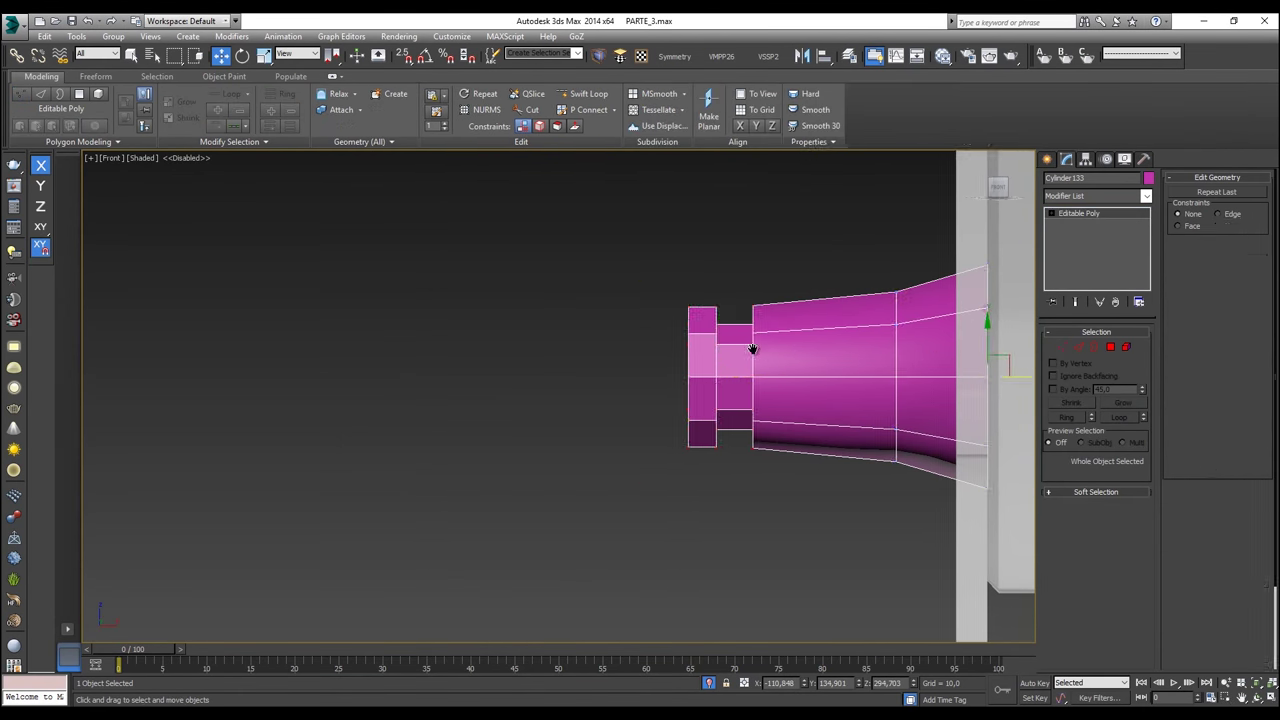
middle_drag(751, 349, 500, 367)
right_click(656, 397)
click(686, 296)
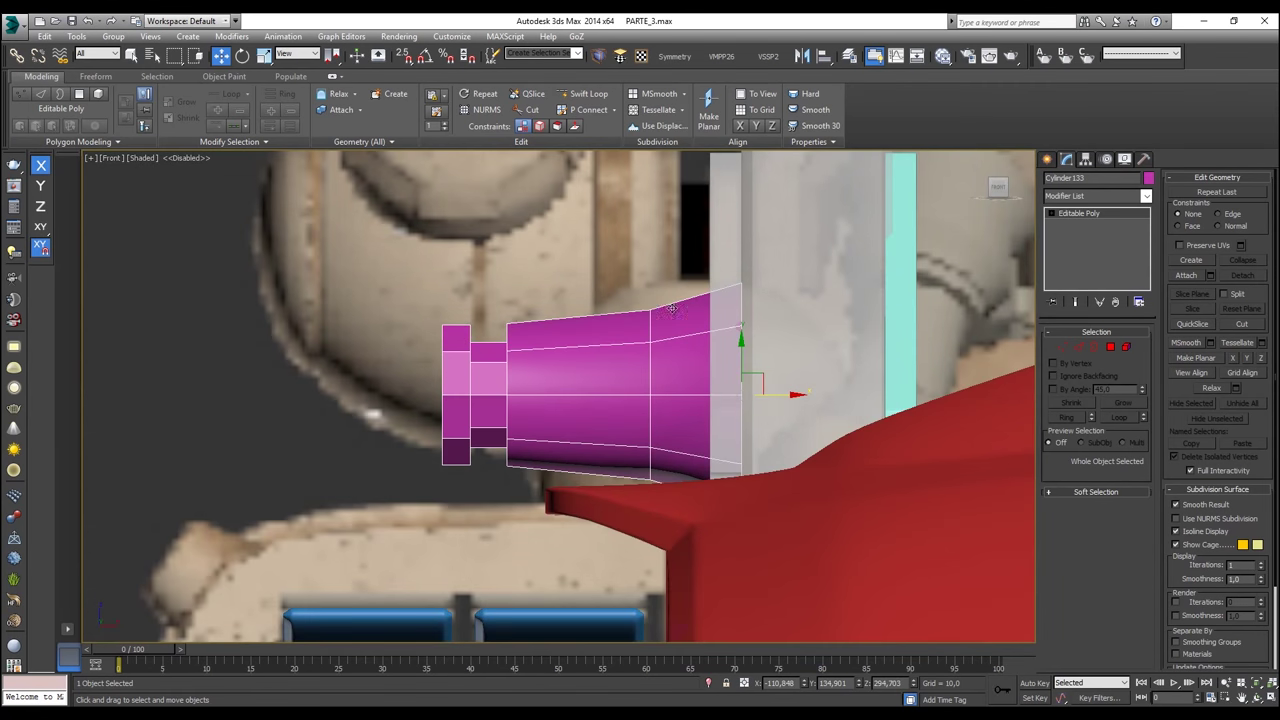
scroll(601, 345, down, 4)
scroll(603, 337, up, 2)
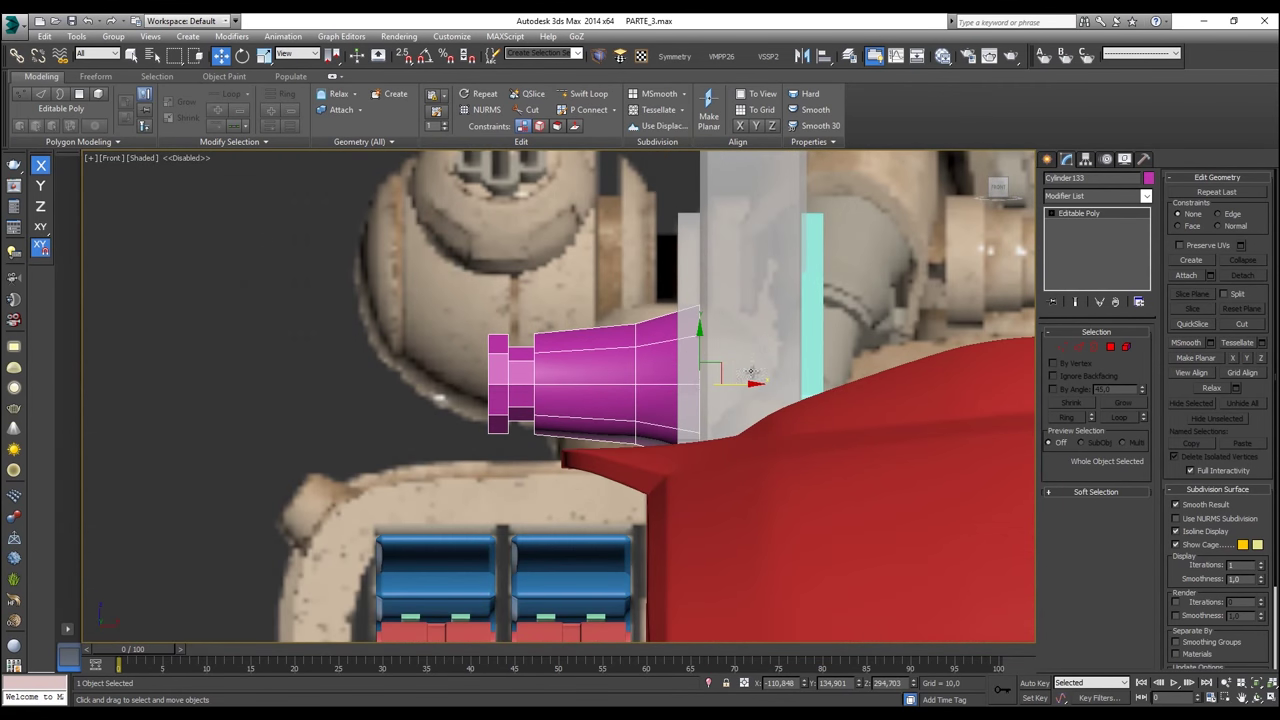
drag(752, 385, 431, 393)
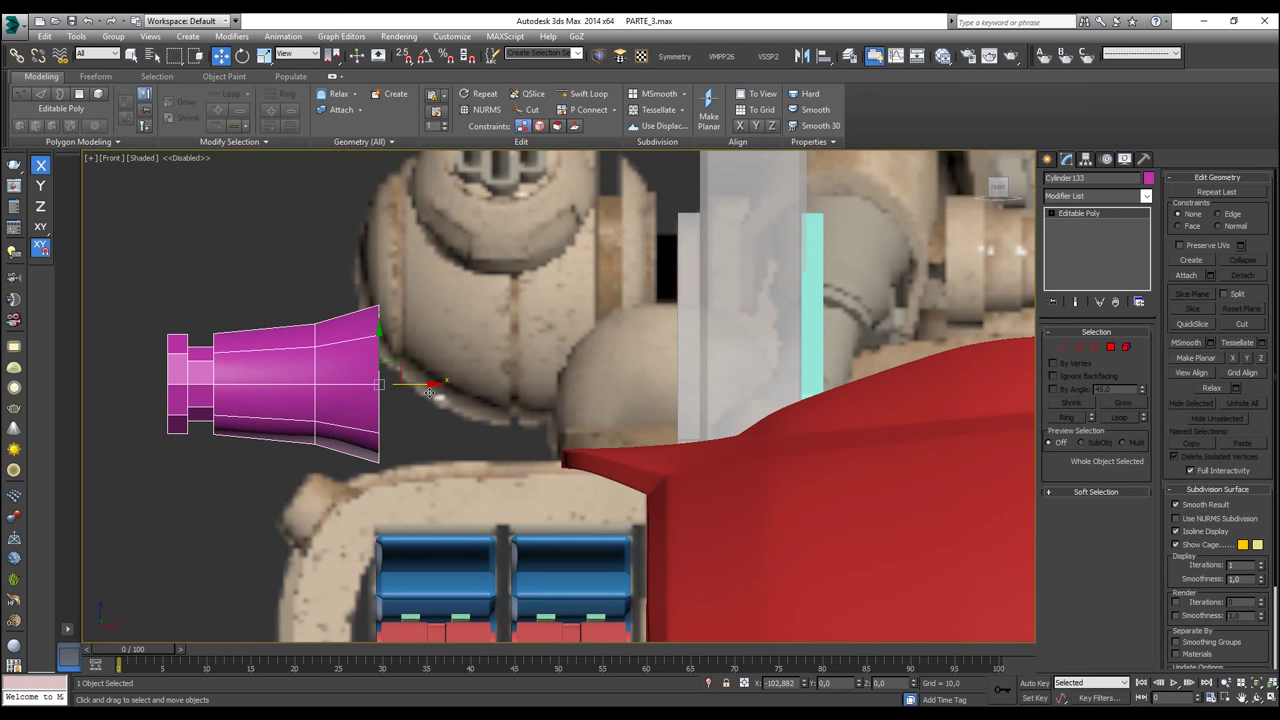
key(ctrl+z)
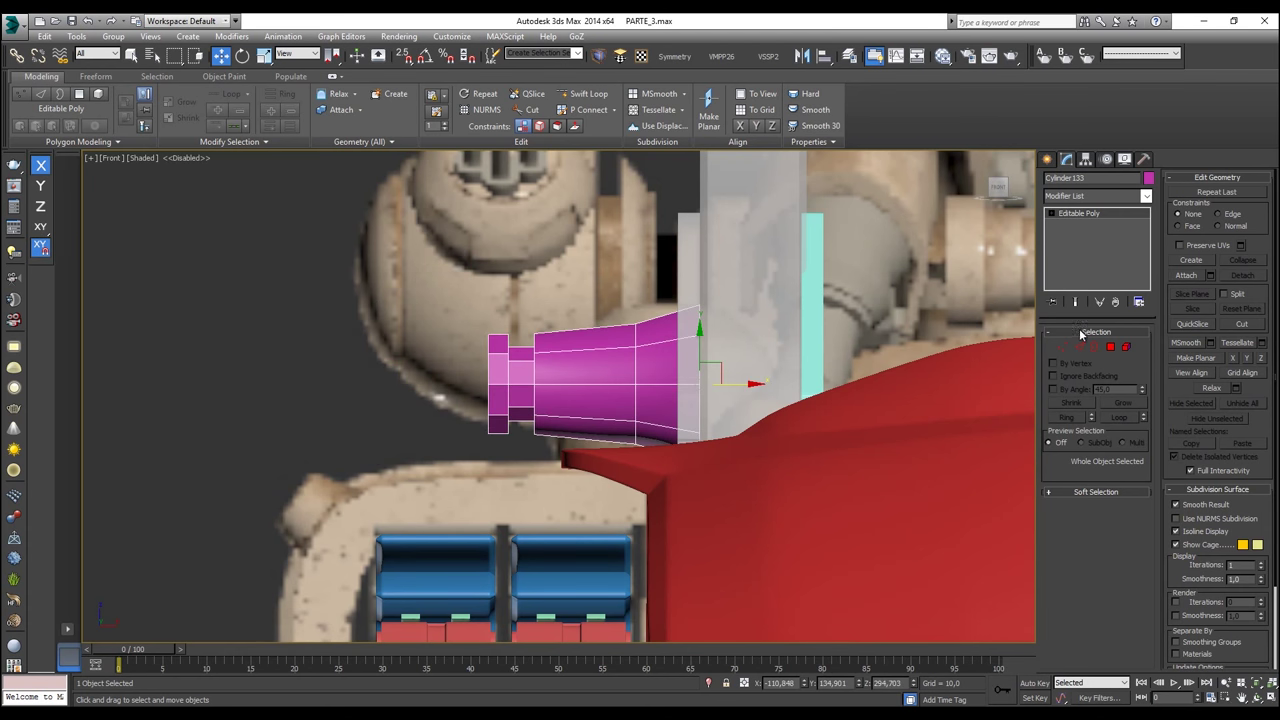
Step: Move the vertices of the cylinder's outer end, neck and rim toward the panel along X to about X -165.6
click(1062, 348)
drag(360, 297, 514, 474)
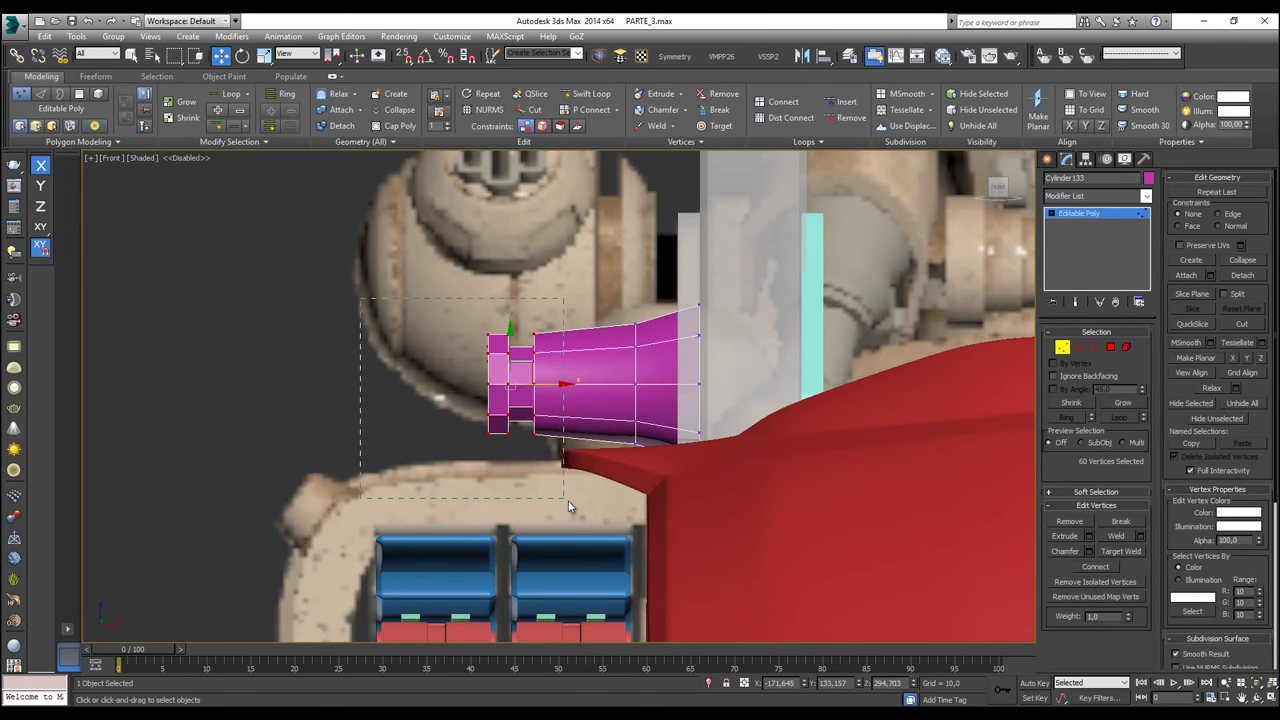
drag(556, 389, 576, 389)
click(1068, 350)
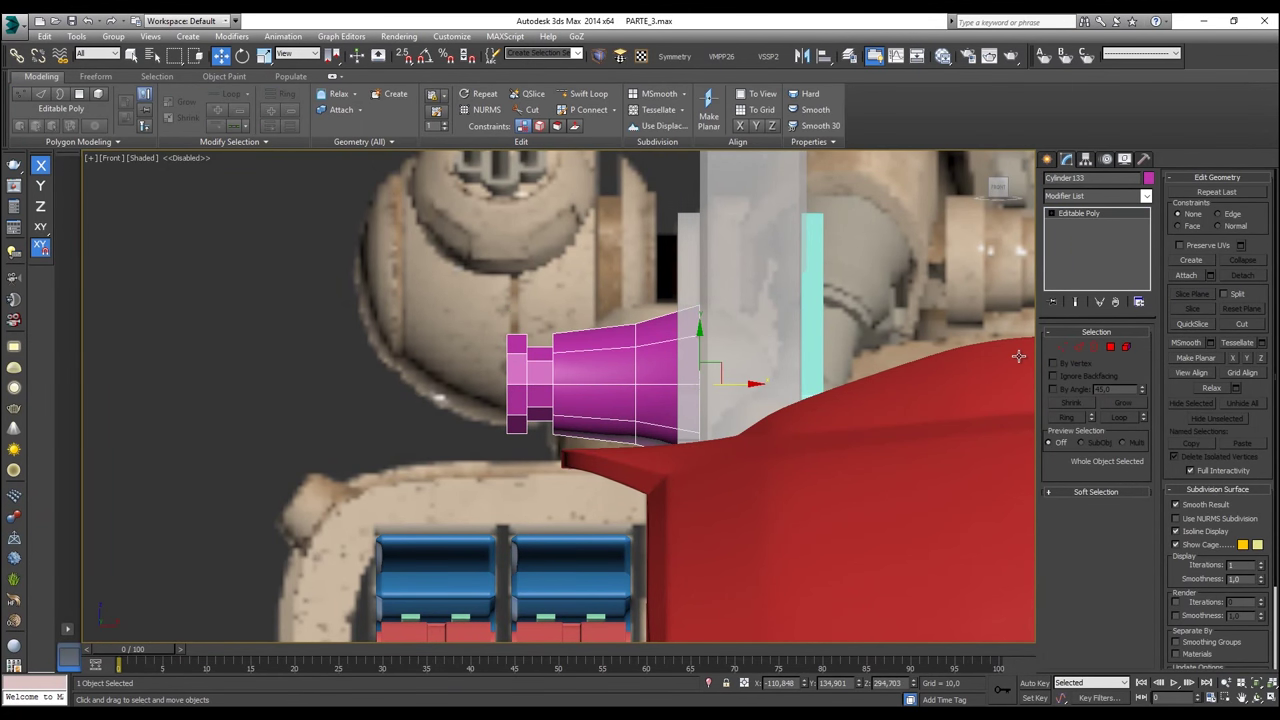
Step: Cut three parallel edges across the rim's end cap, joining opposite vertices of its inner polygon
key(p)
alt+middle_drag(695, 264, 857, 340)
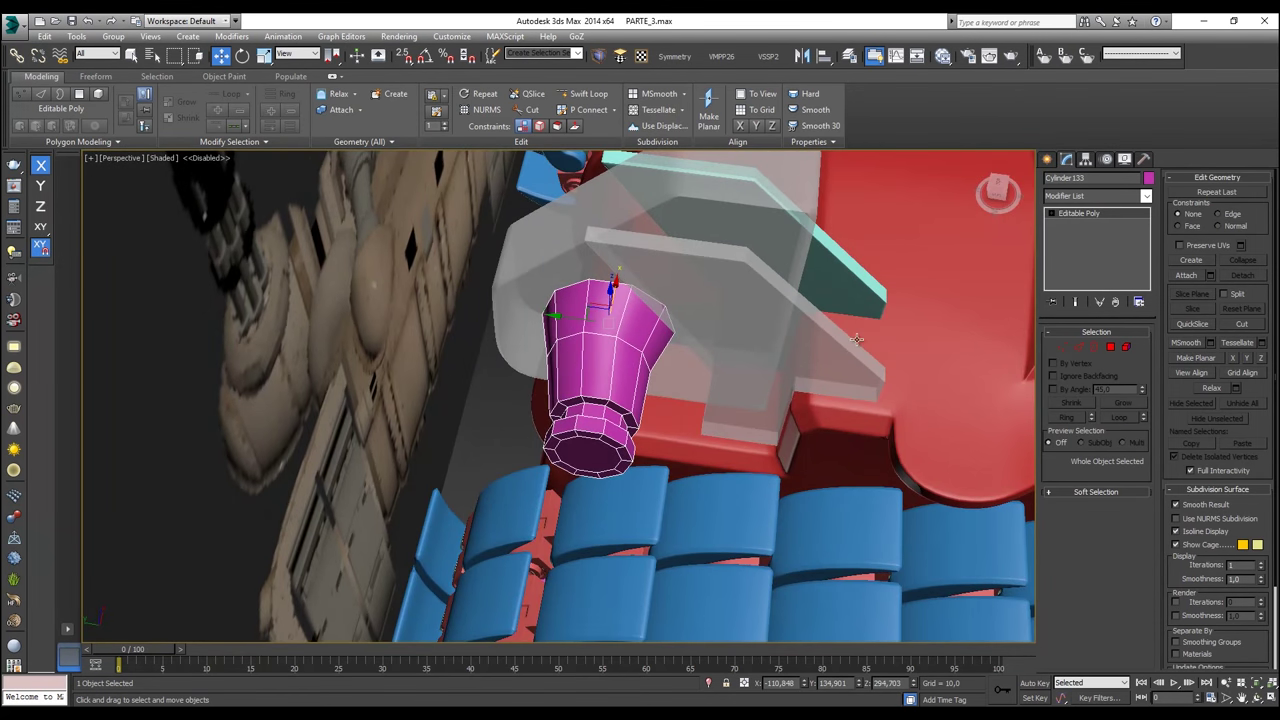
click(1080, 348)
alt+middle_drag(720, 376, 637, 381)
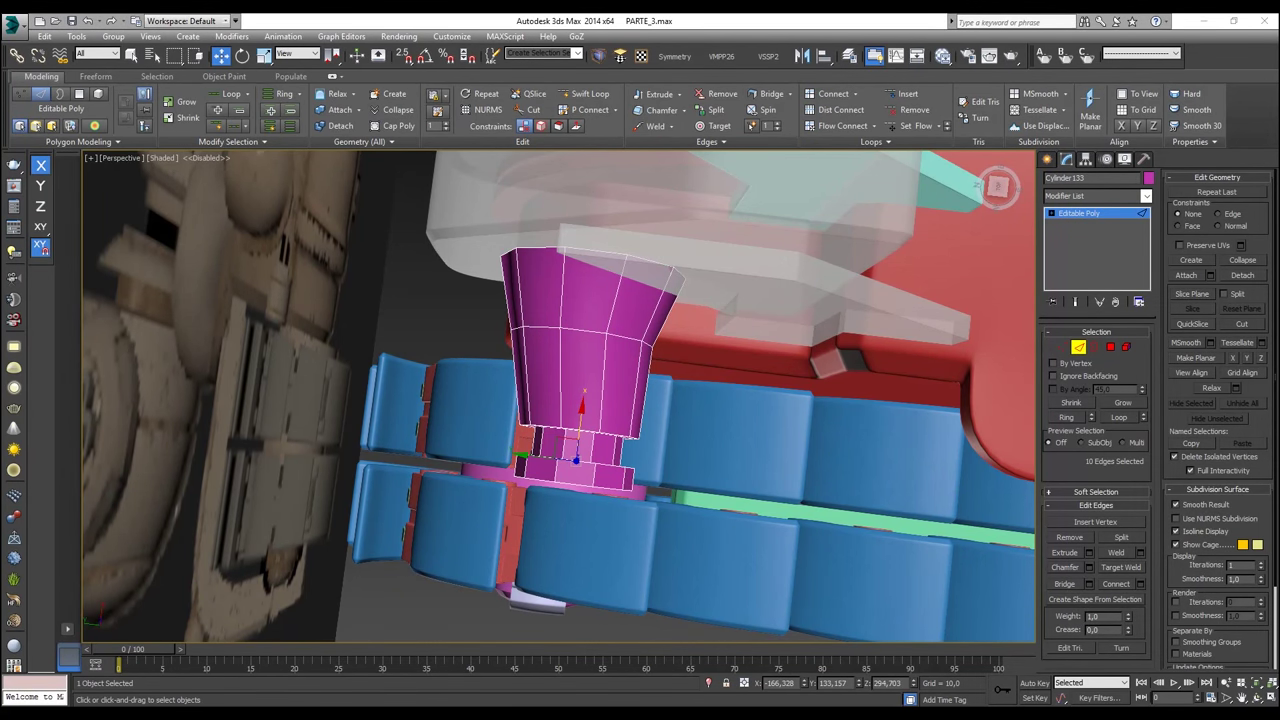
alt+middle_drag(738, 350, 668, 236)
scroll(586, 457, up, 3)
click(595, 462)
alt+middle_drag(622, 466, 715, 530)
click(1058, 350)
middle_drag(699, 441, 707, 396)
scroll(580, 246, up, 2)
click(518, 110)
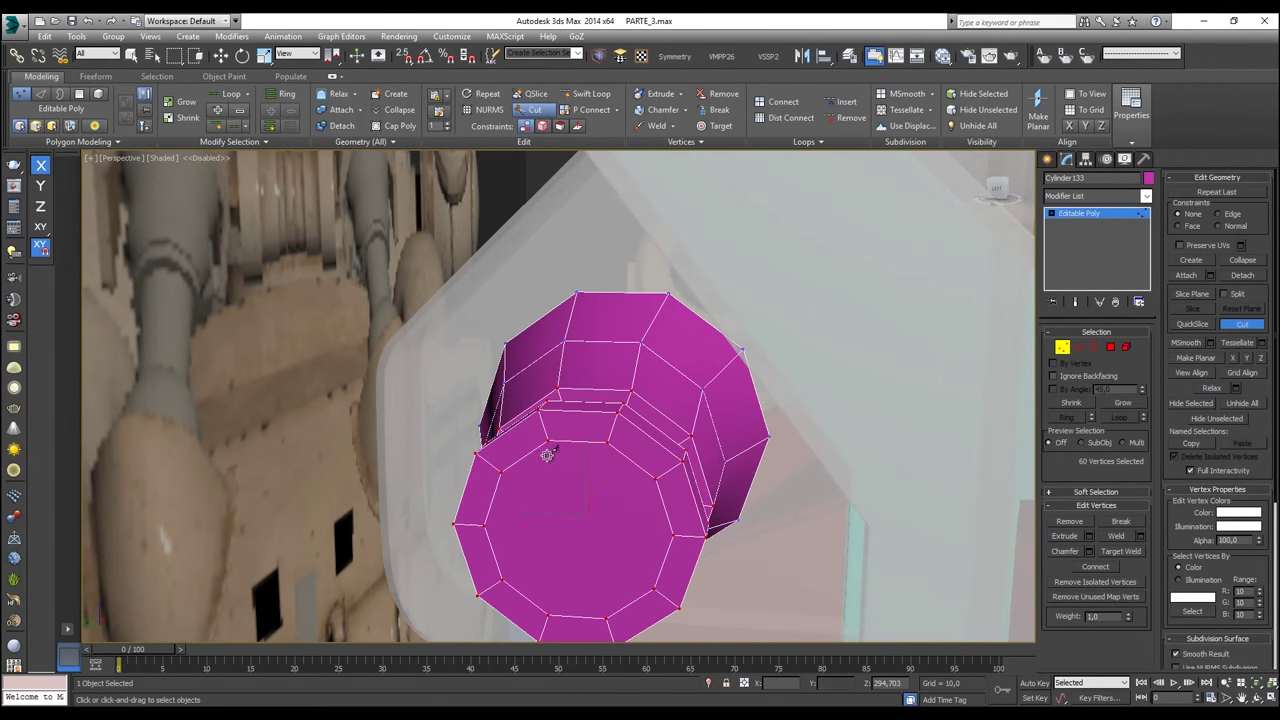
click(655, 479)
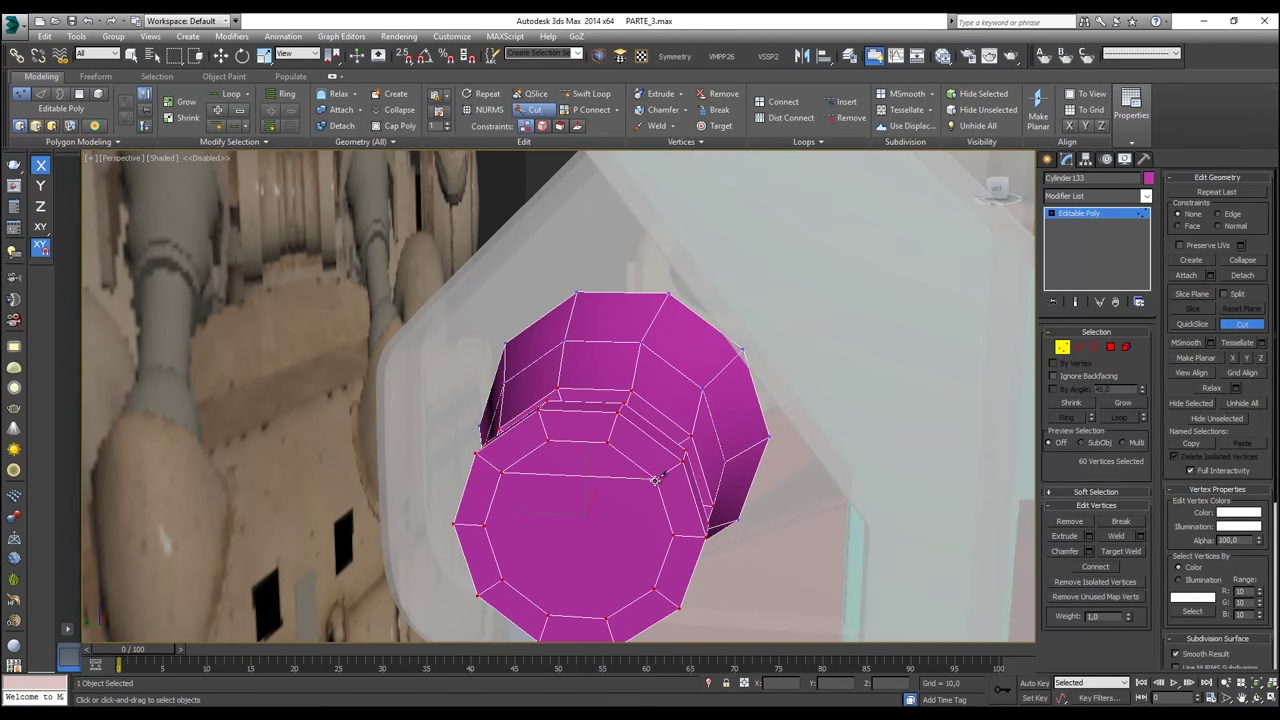
click(675, 535)
click(484, 525)
click(504, 579)
click(655, 589)
key(w)
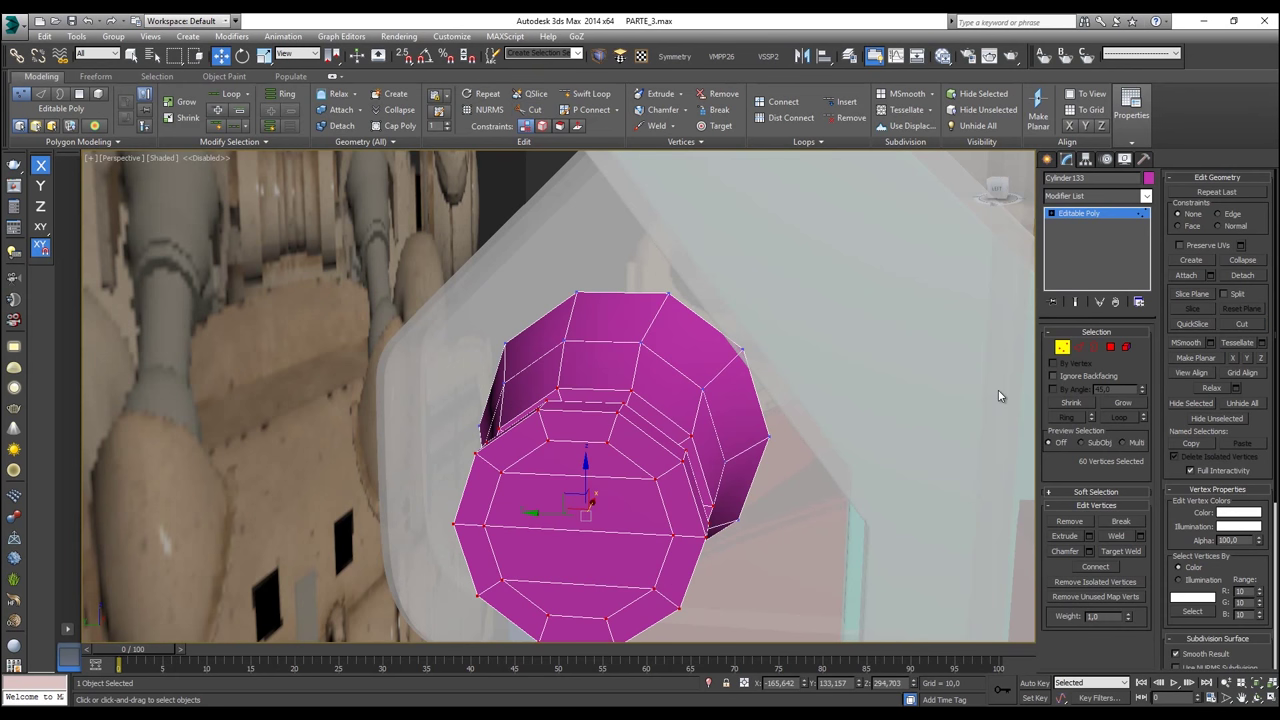
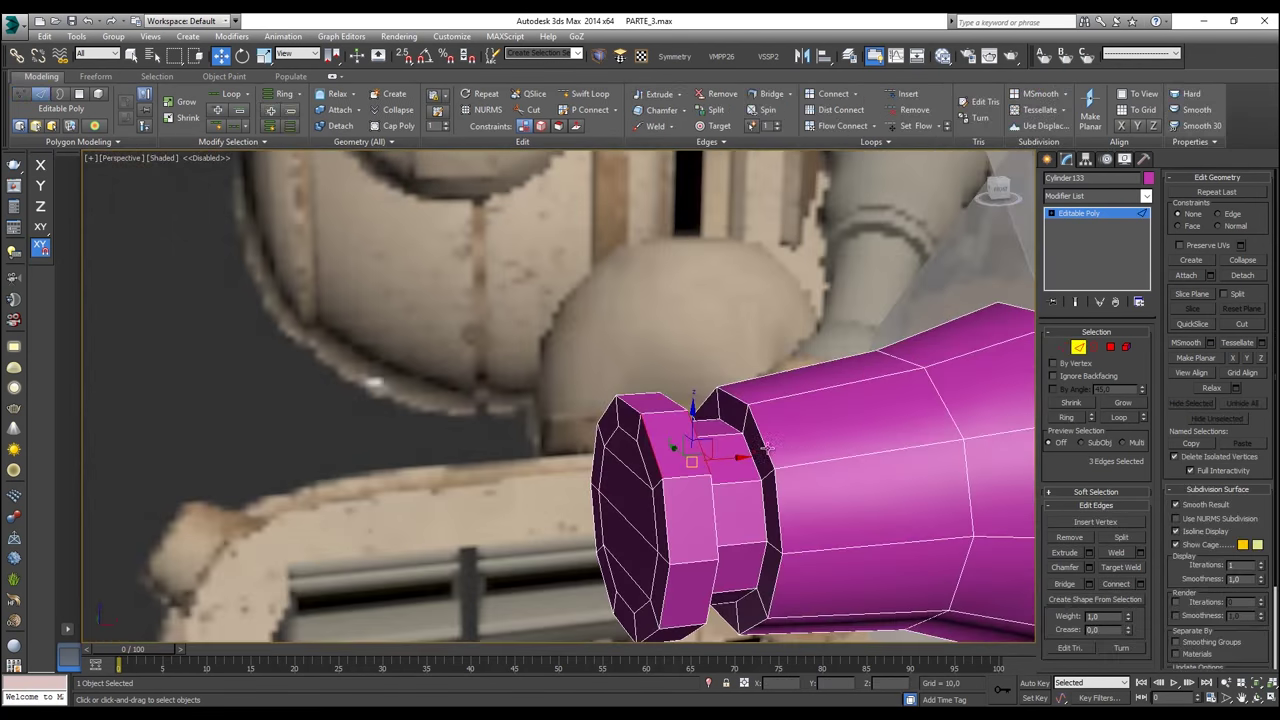
Step: Select one edge on each of seven circular contours along the rim, neck and cylinder, and expand them to full loops
click(752, 450)
ctrl+click(764, 444)
middle_drag(882, 414, 776, 348)
scroll(902, 385, down, 3)
key(alt+x)
ctrl+click(923, 392)
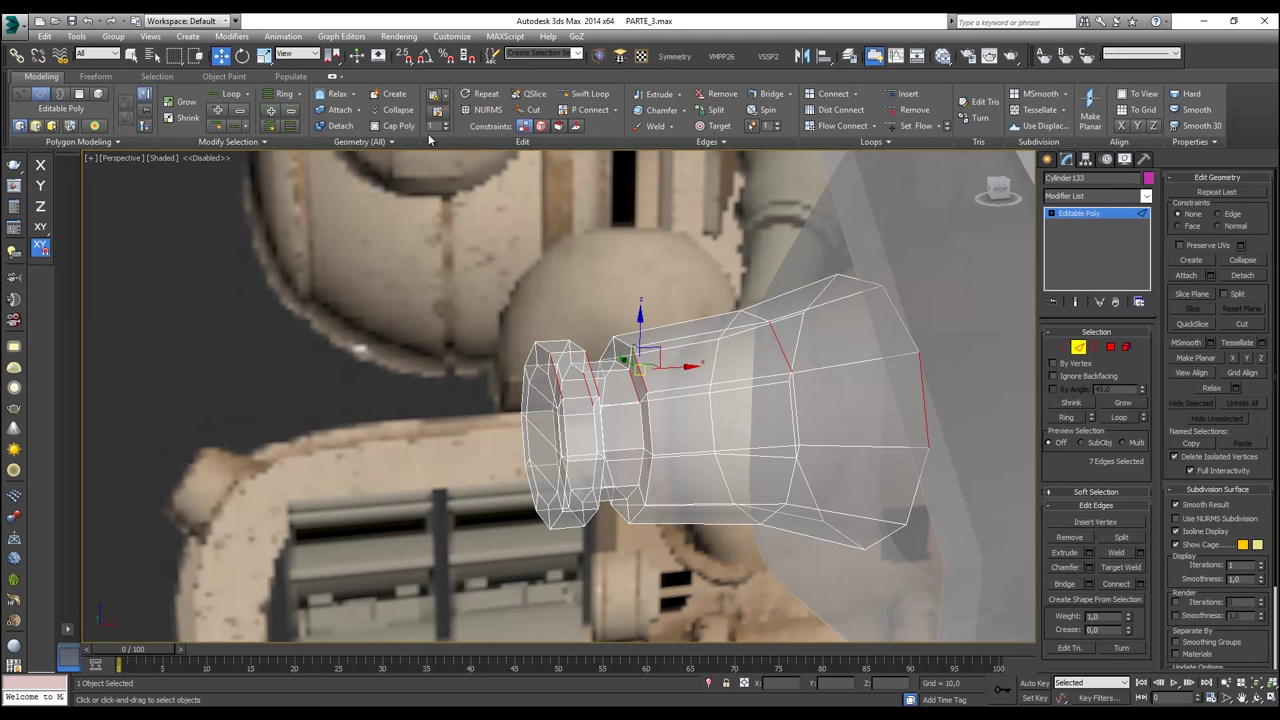
click(231, 94)
mouse_move(522, 352)
alt+middle_down()
mouse_move(532, 335)
mouse_move(515, 332)
alt+middle_up()
key(alt+x)
scroll(583, 374, up, 2)
alt+middle_drag(583, 374, 605, 402)
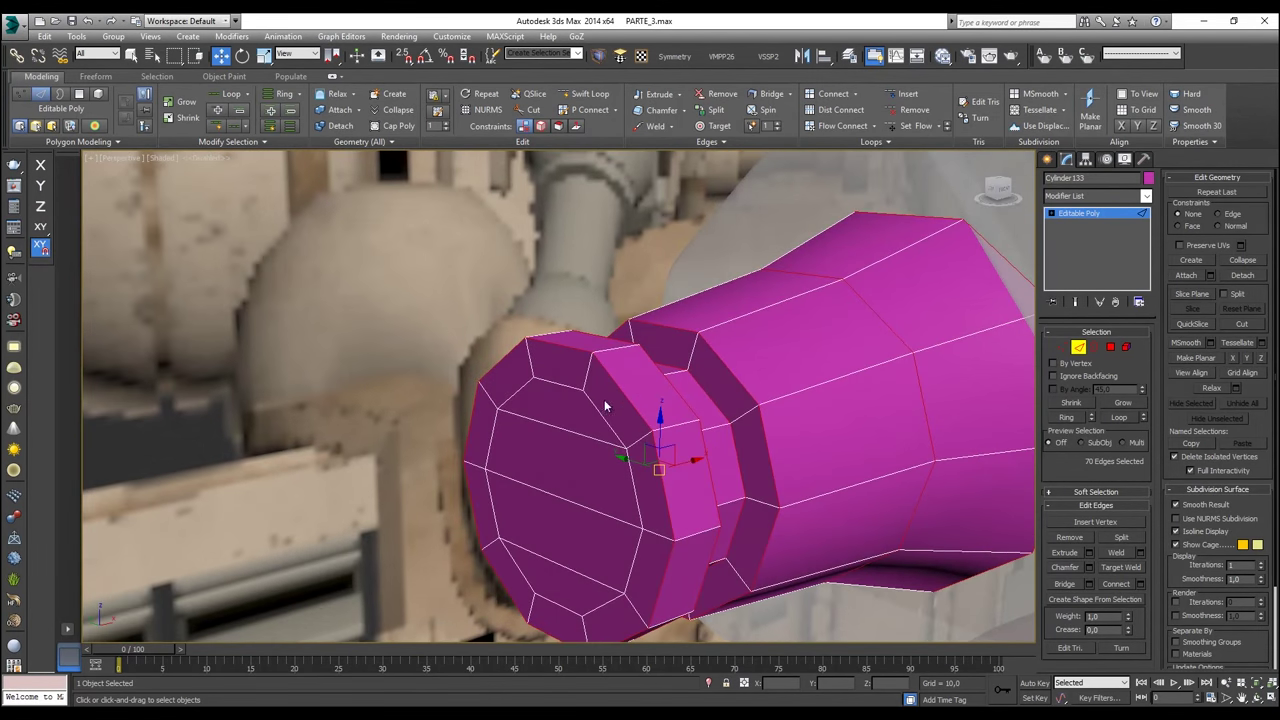
Step: Chamfer the selected edge loops by 0.15 with 2 segments
right_click(714, 410)
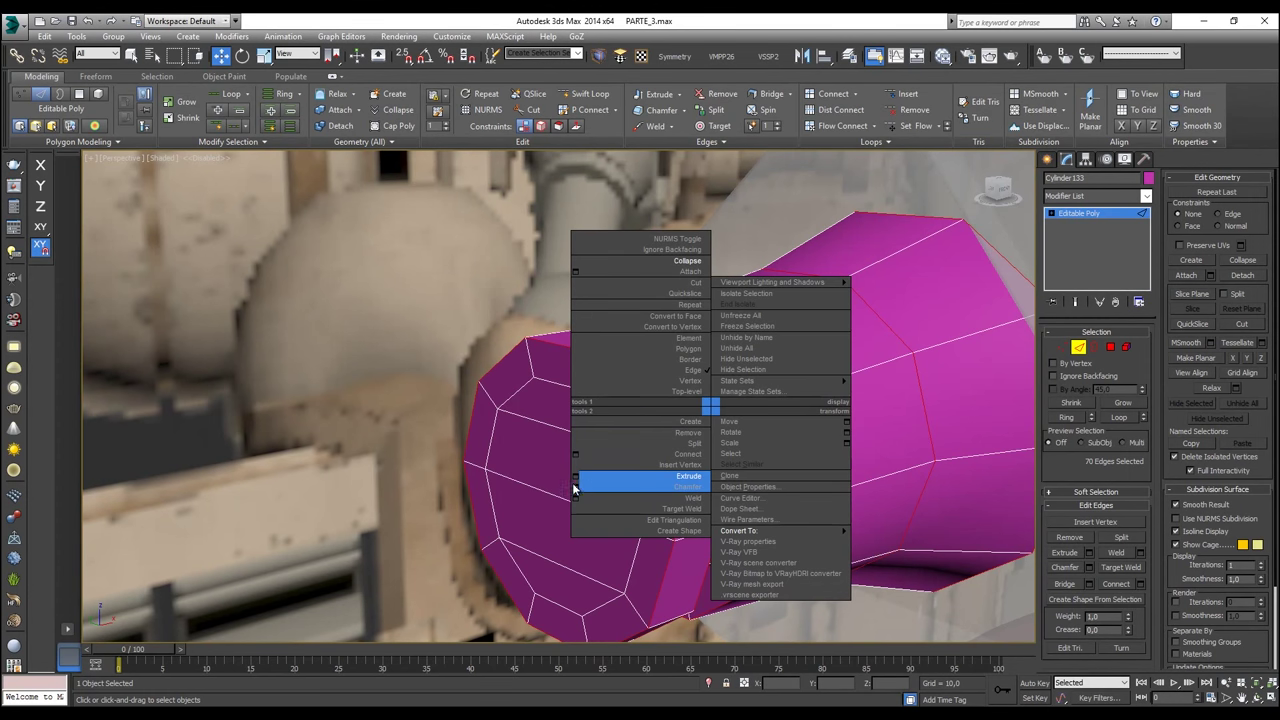
click(578, 486)
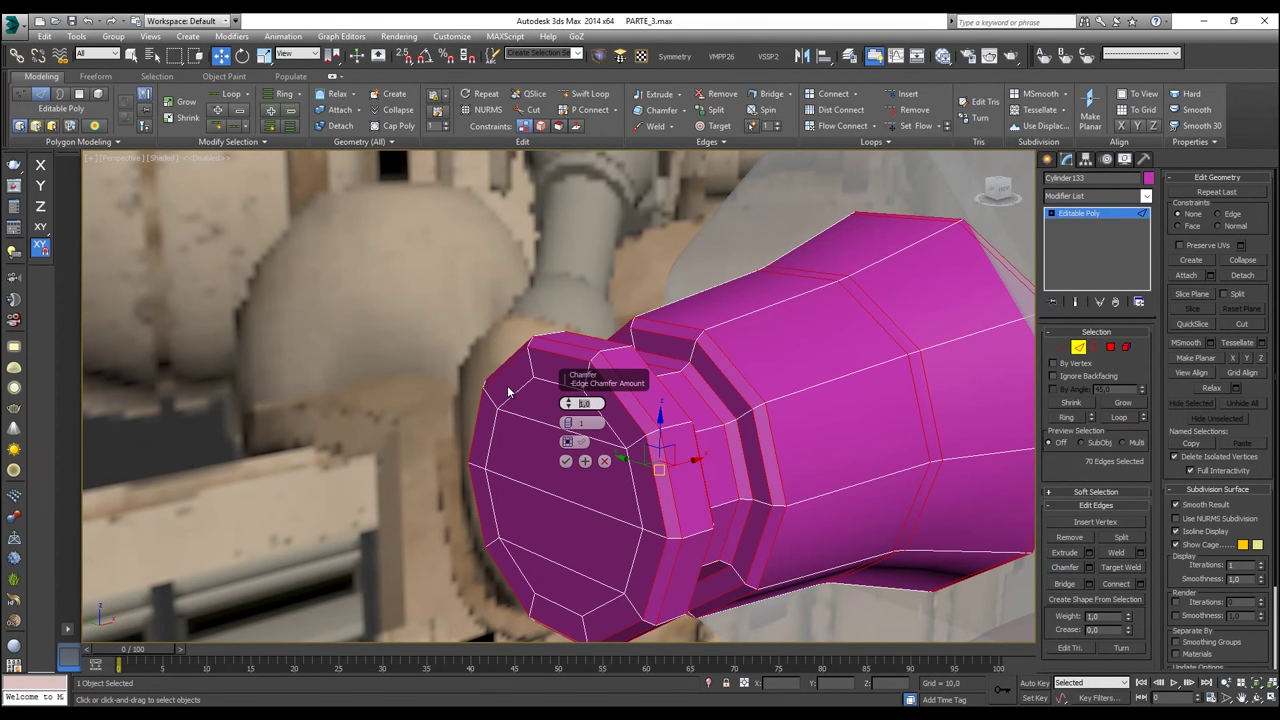
text(0,15)
key(Return)
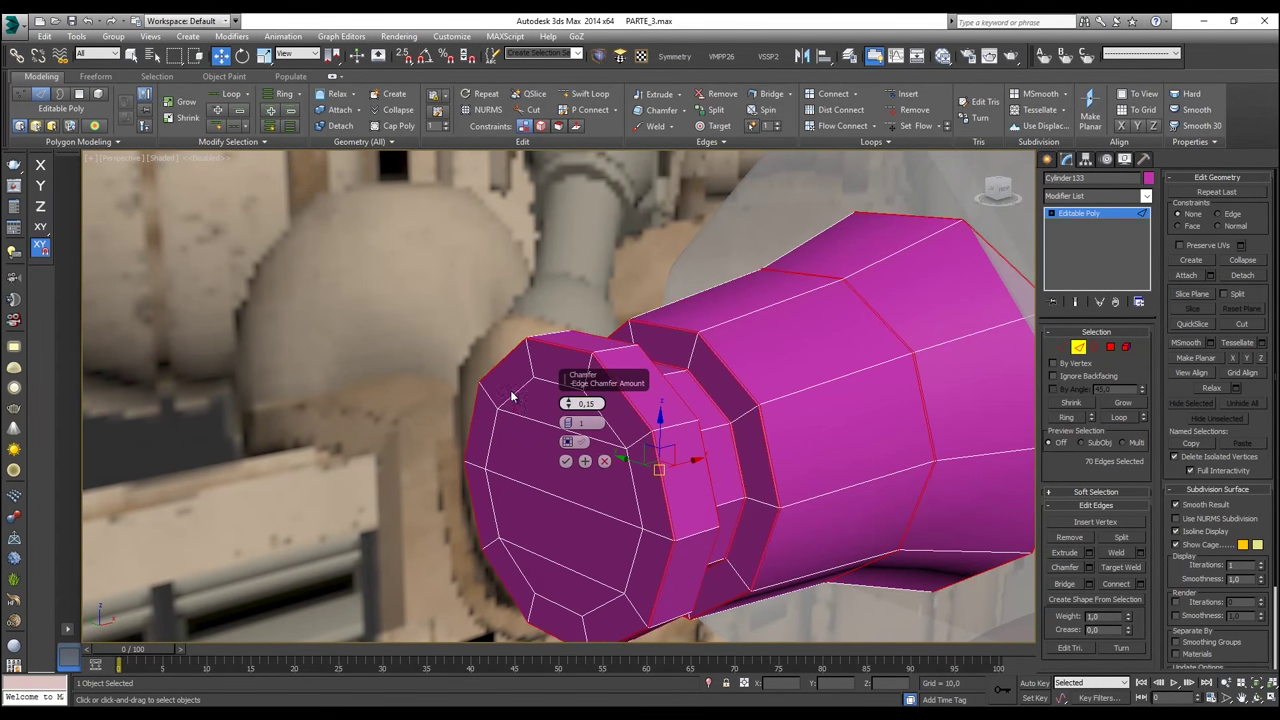
click(566, 420)
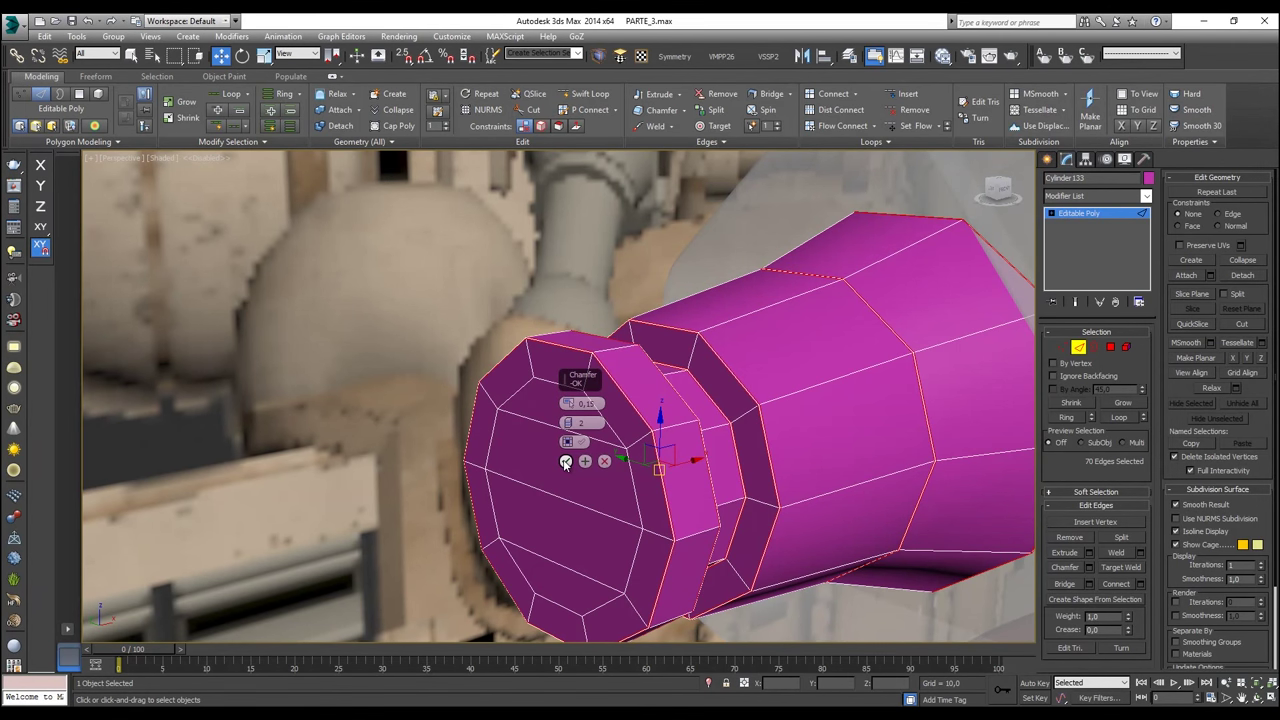
click(566, 462)
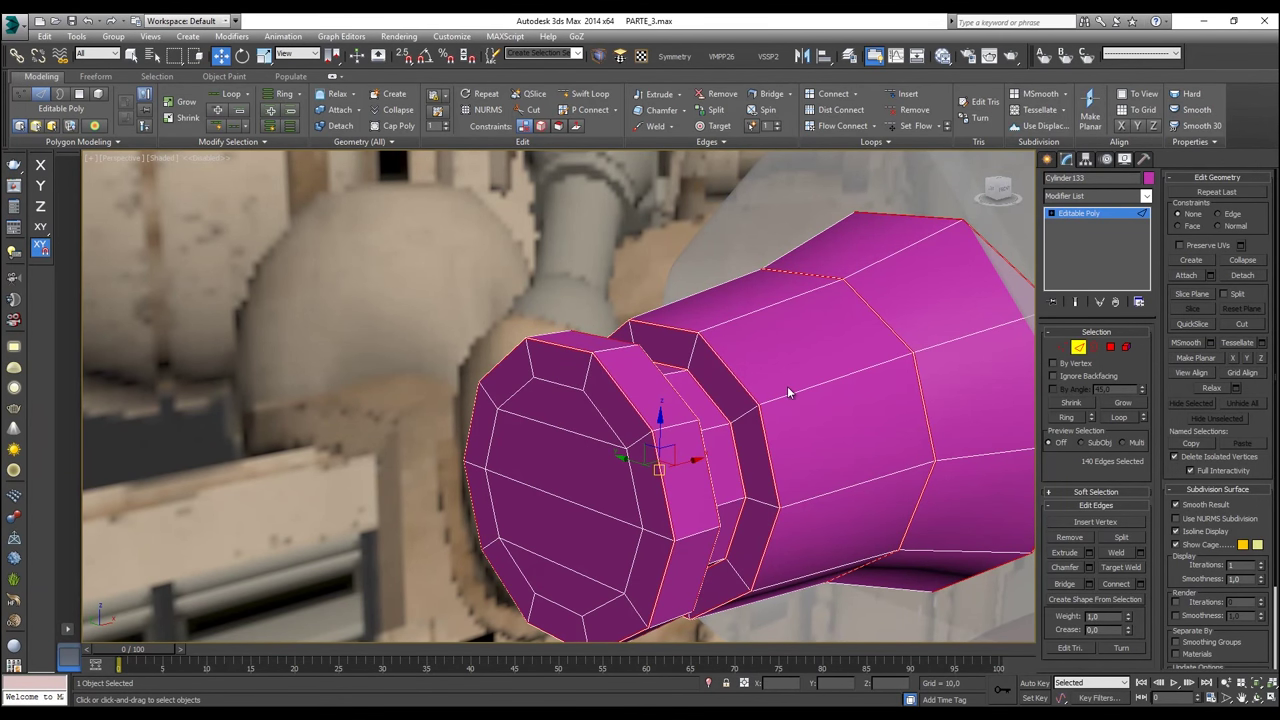
Step: Leave edge editing, apply MeshSmooth to the cylinder with 2 iterations, and deselect it for a clean view
click(1078, 348)
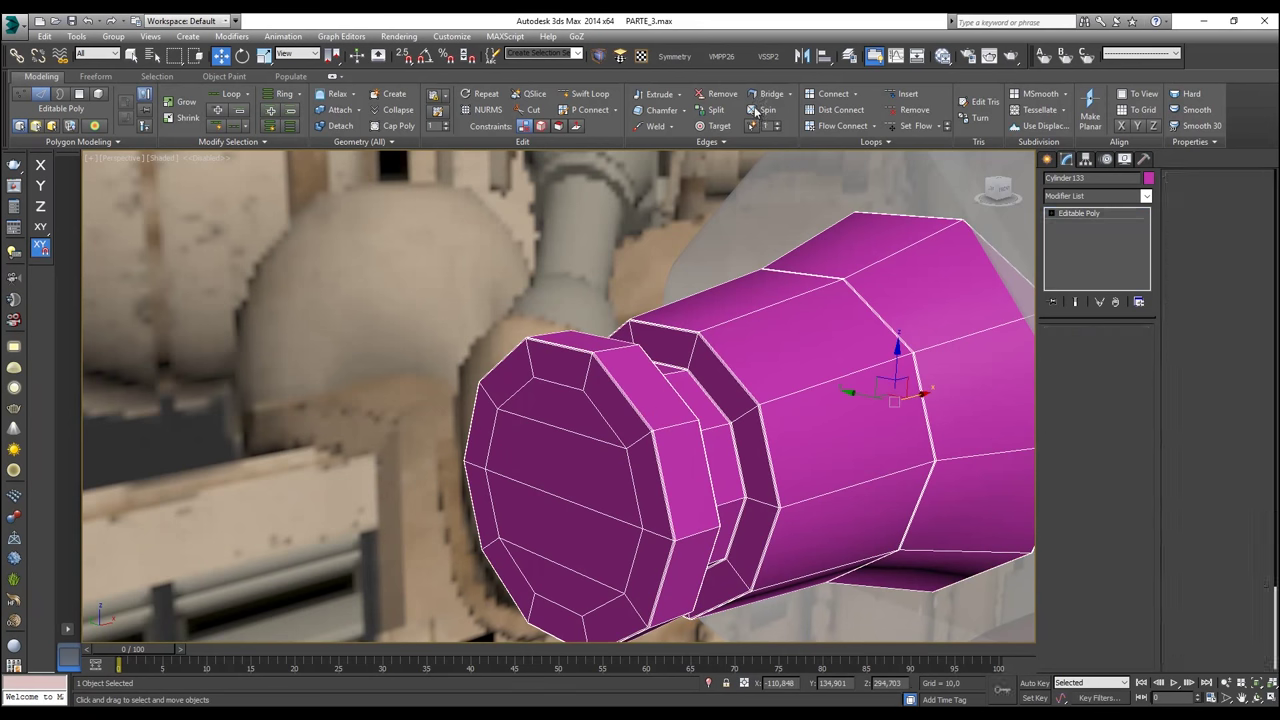
click(598, 55)
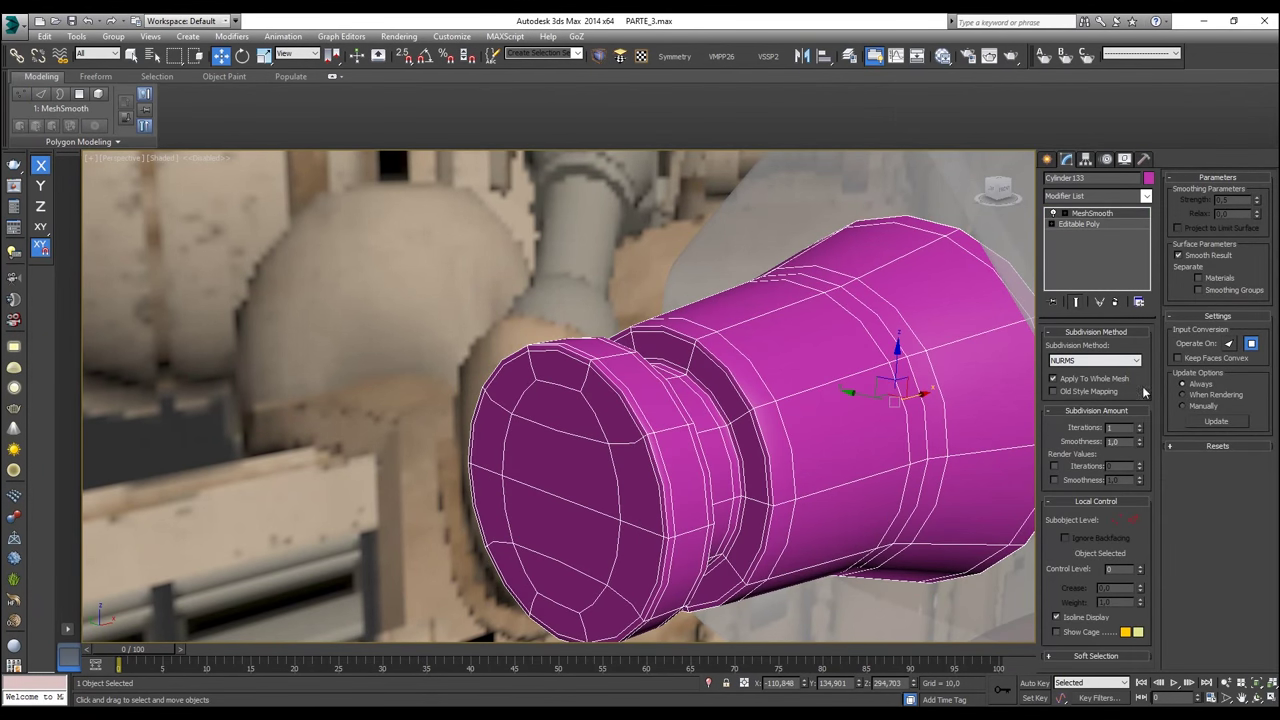
click(503, 274)
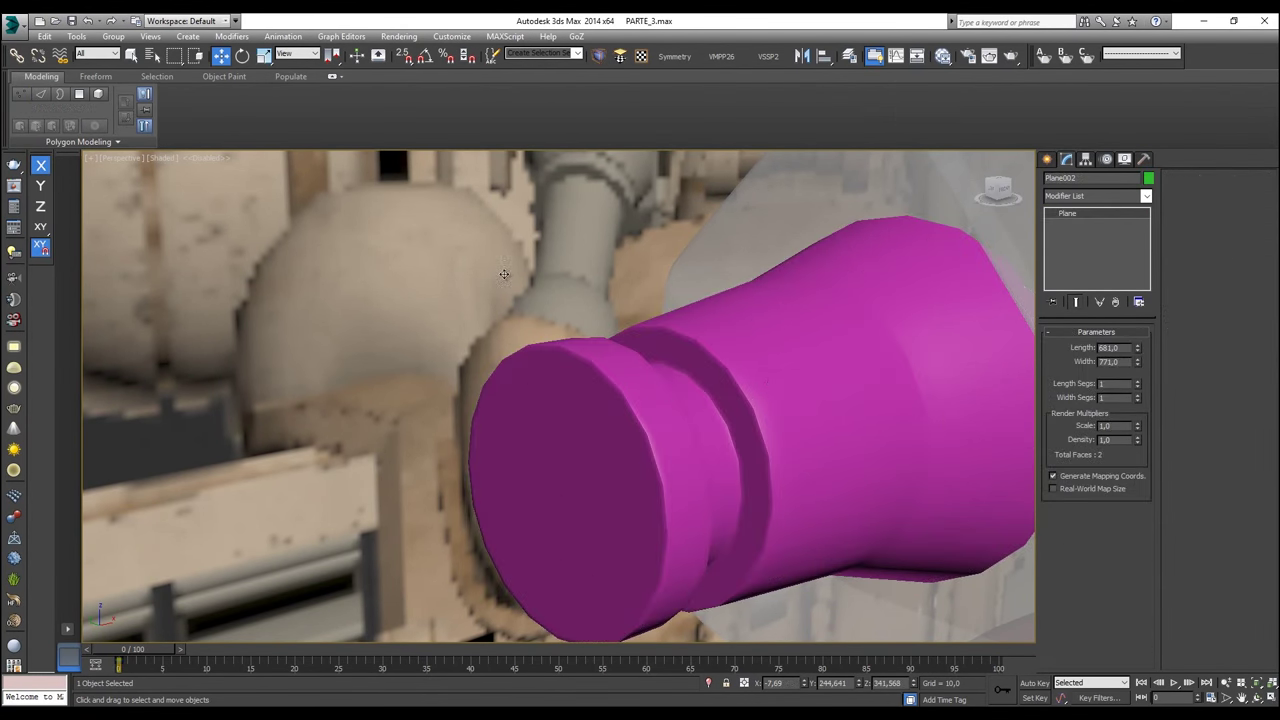
click(831, 397)
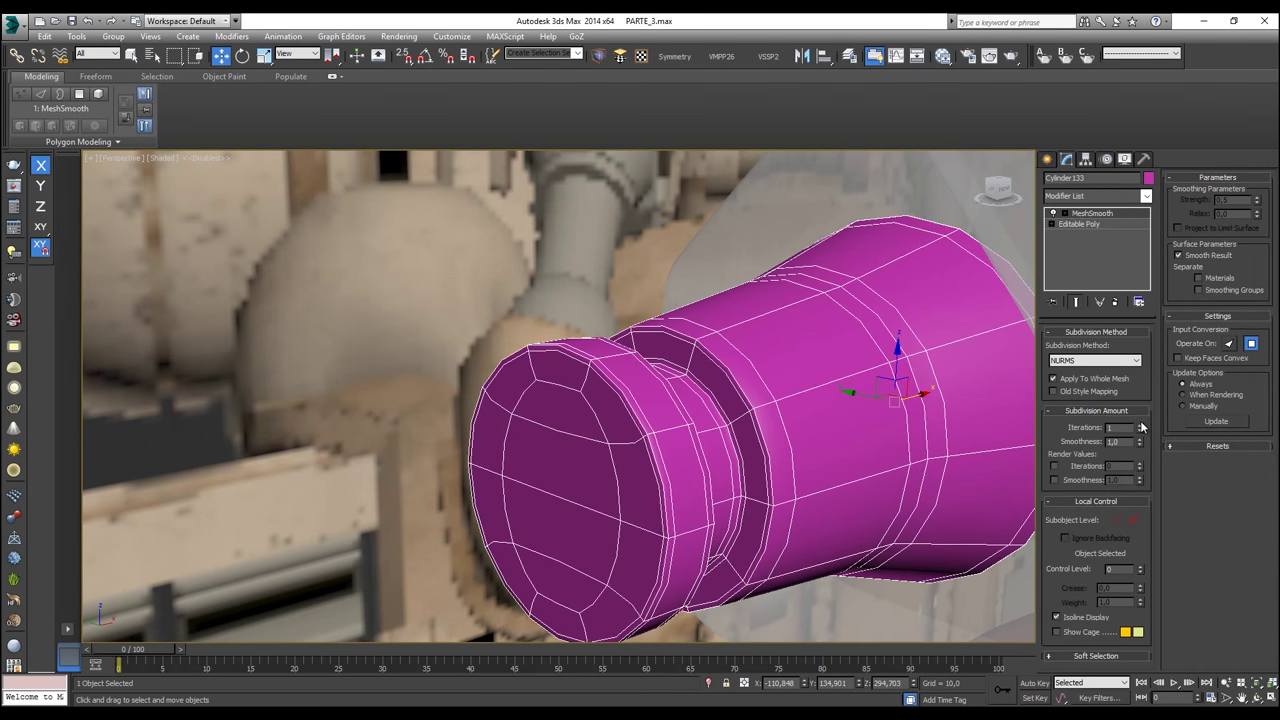
click(1141, 425)
click(525, 270)
Step: Turn off the see-through display of the rounded panel block and the angled side plate beside the cylinder
scroll(797, 409, down, 3)
click(852, 247)
key(alt+x)
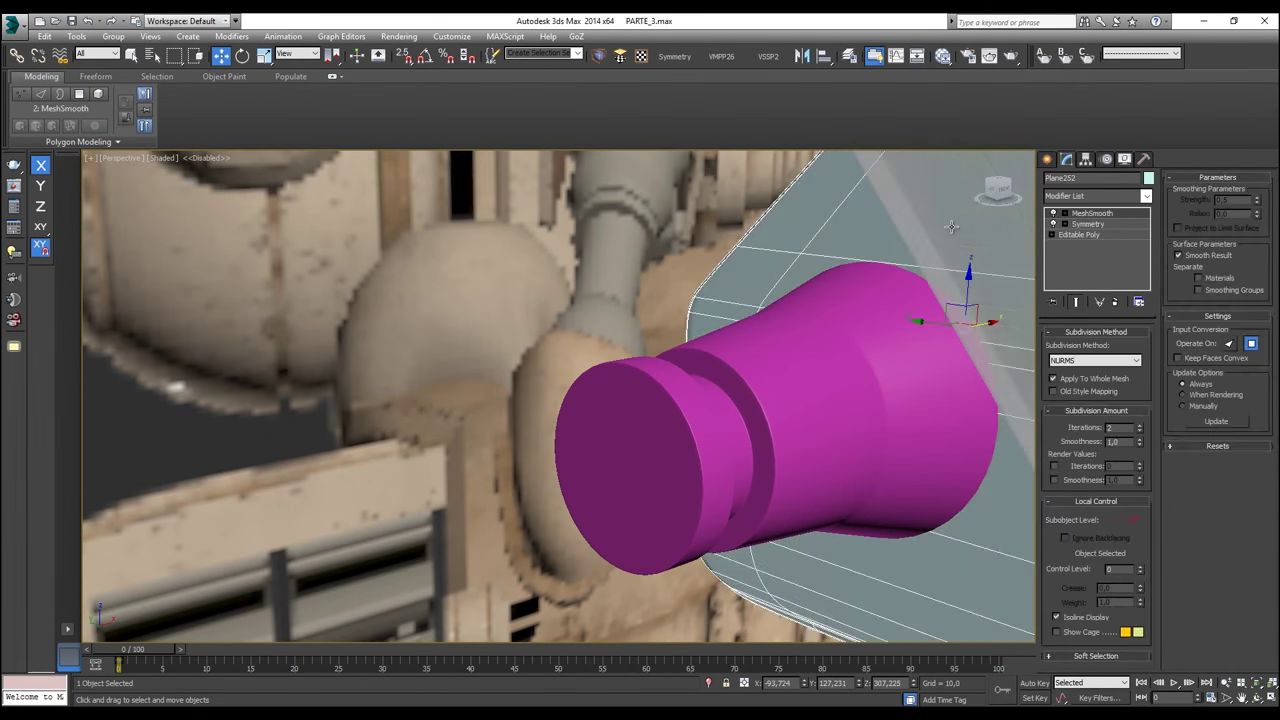
key(alt+x)
key(alt+x)
click(930, 236)
key(alt+x)
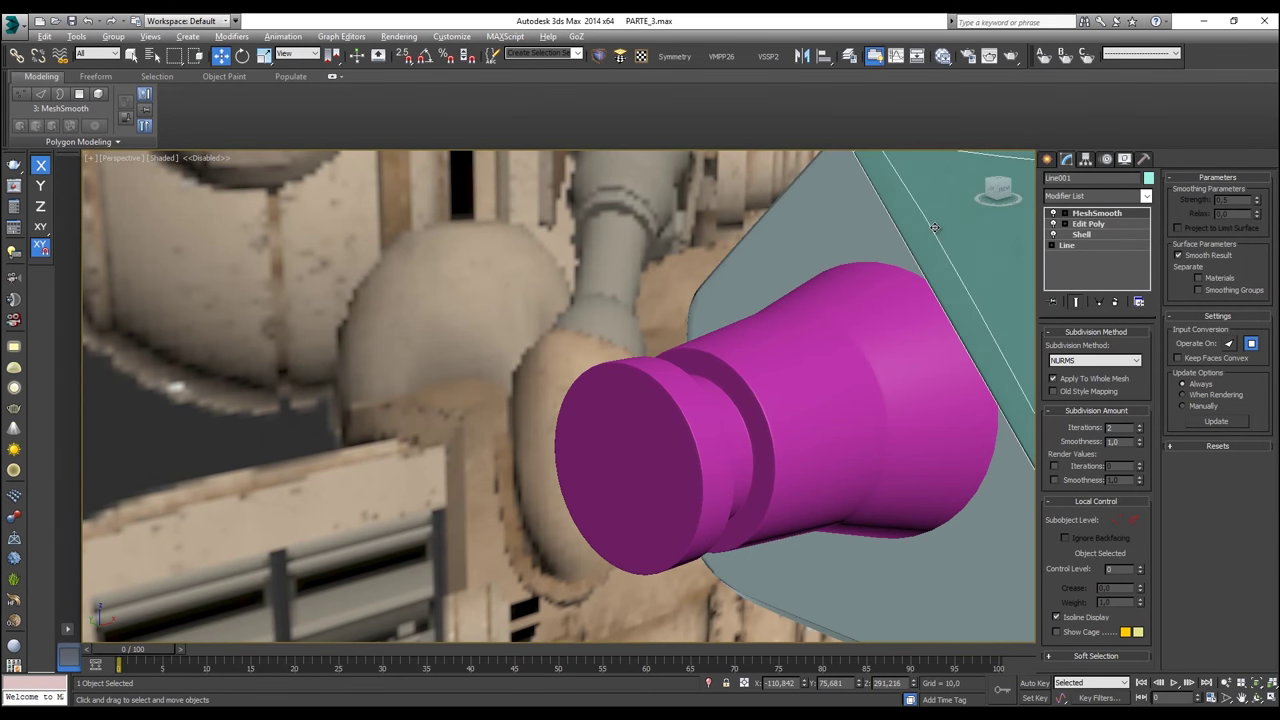
Step: Scale up the 30 vertices at the cylinder's panel end in YZ, widening its base, and return to the smoothed object
scroll(934, 236, down, 3)
middle_drag(932, 238, 778, 274)
click(777, 329)
click(1102, 224)
click(1062, 346)
alt+middle_drag(985, 340, 893, 323)
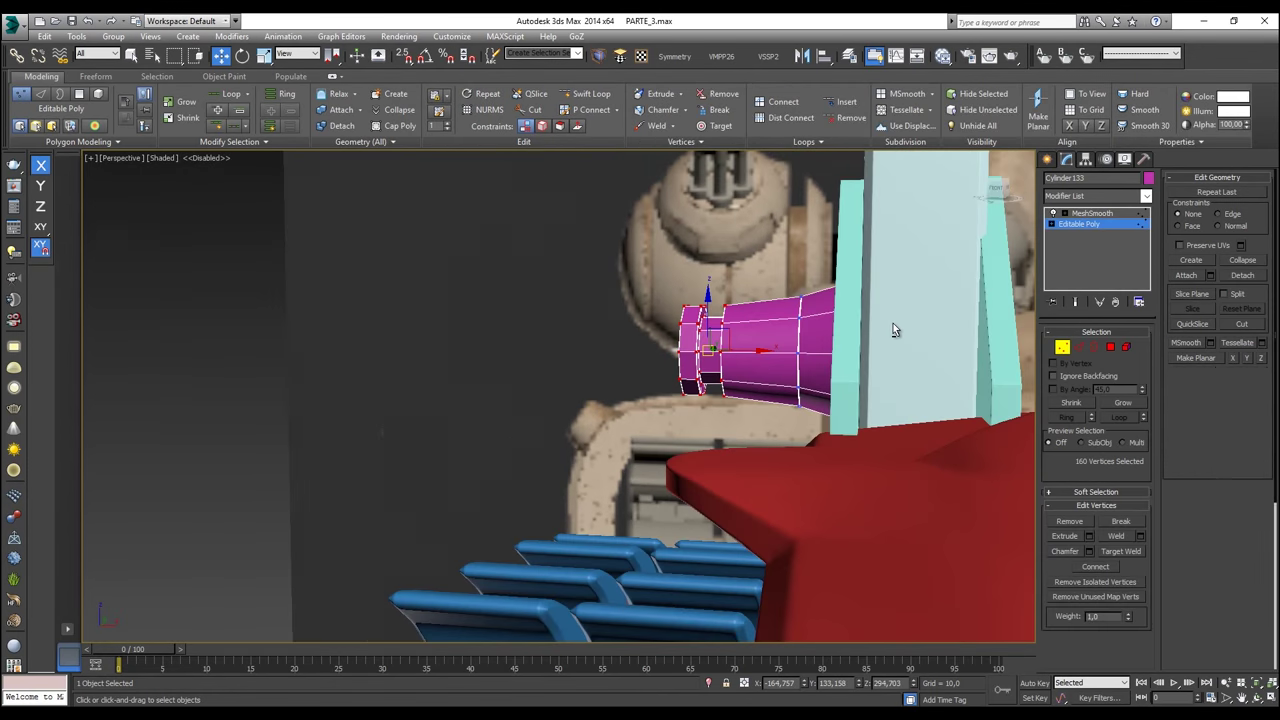
key(F3)
drag(891, 492, 803, 215)
alt+middle_drag(845, 238, 892, 240)
key(F3)
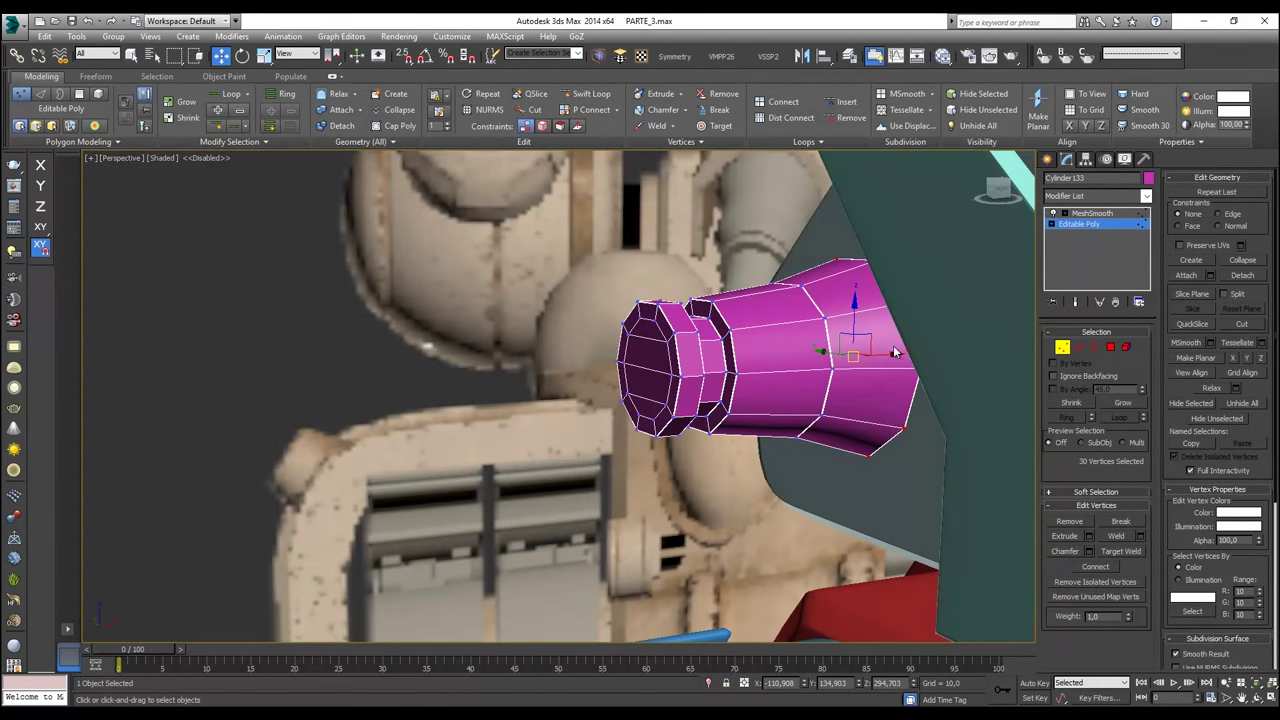
key(r)
drag(866, 349, 869, 339)
click(1062, 346)
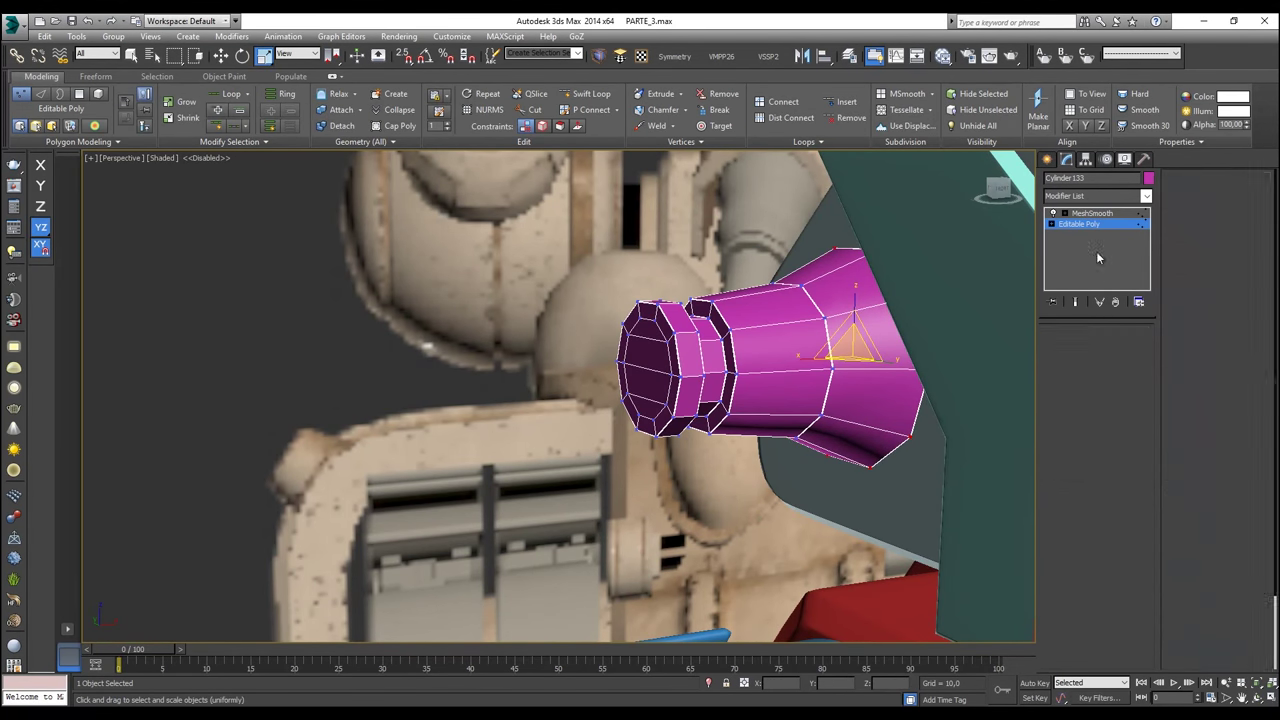
click(1092, 213)
scroll(752, 341, up, 2)
scroll(752, 341, down, 5)
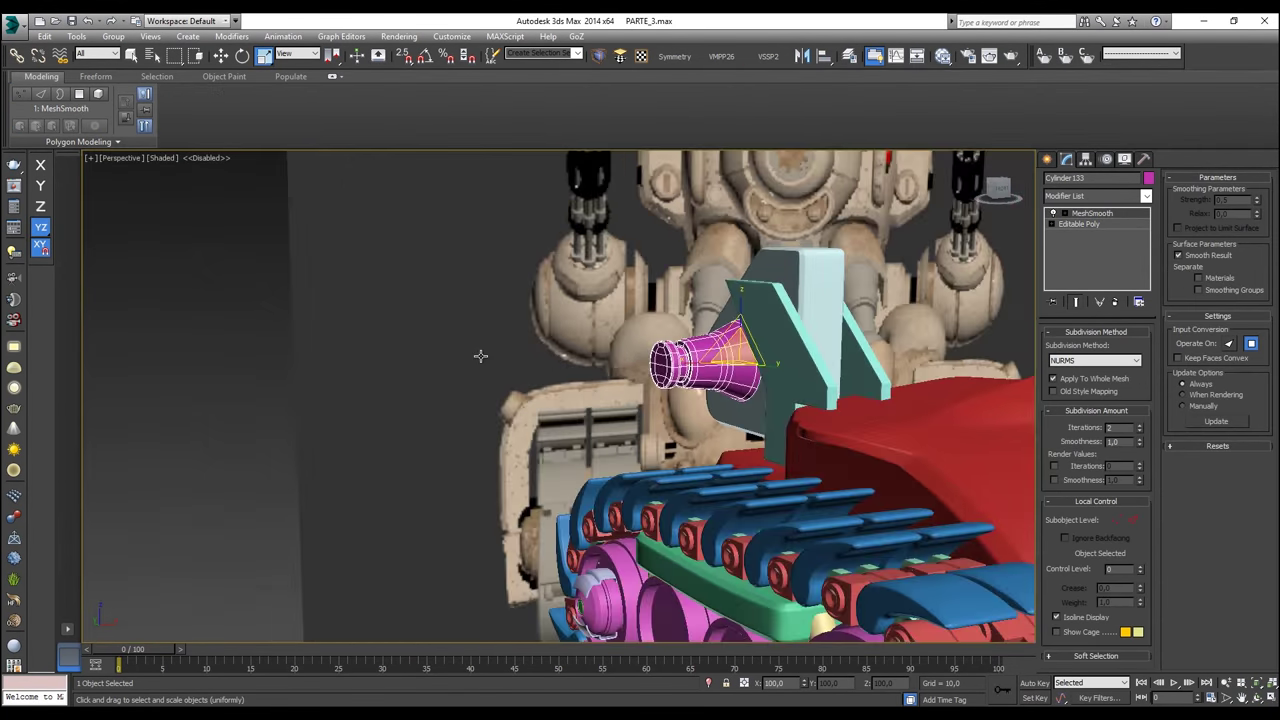
click(256, 366)
Step: Isolate the rounded panel block together with the tapered cylinder and show them unselected in the left view
mouse_move(562, 388)
alt+middle_down()
mouse_move(735, 385)
mouse_move(569, 392)
alt+middle_up()
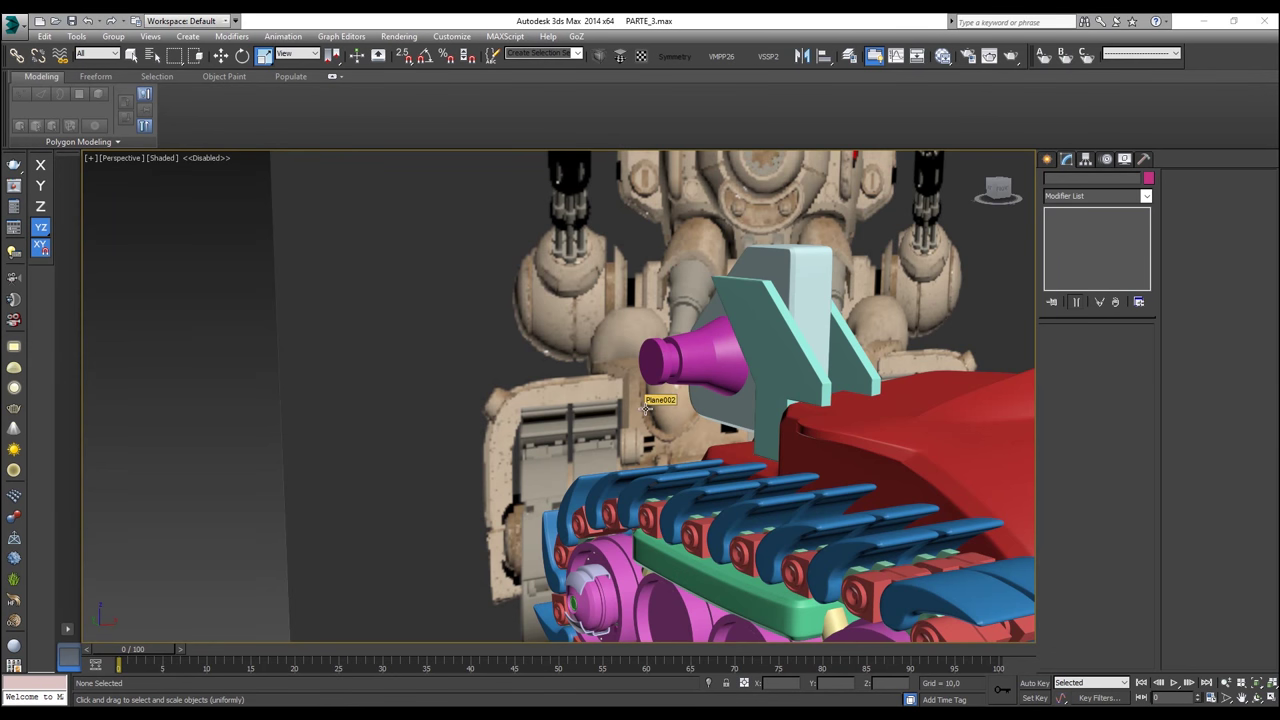
alt+middle_drag(648, 408, 760, 386)
click(785, 385)
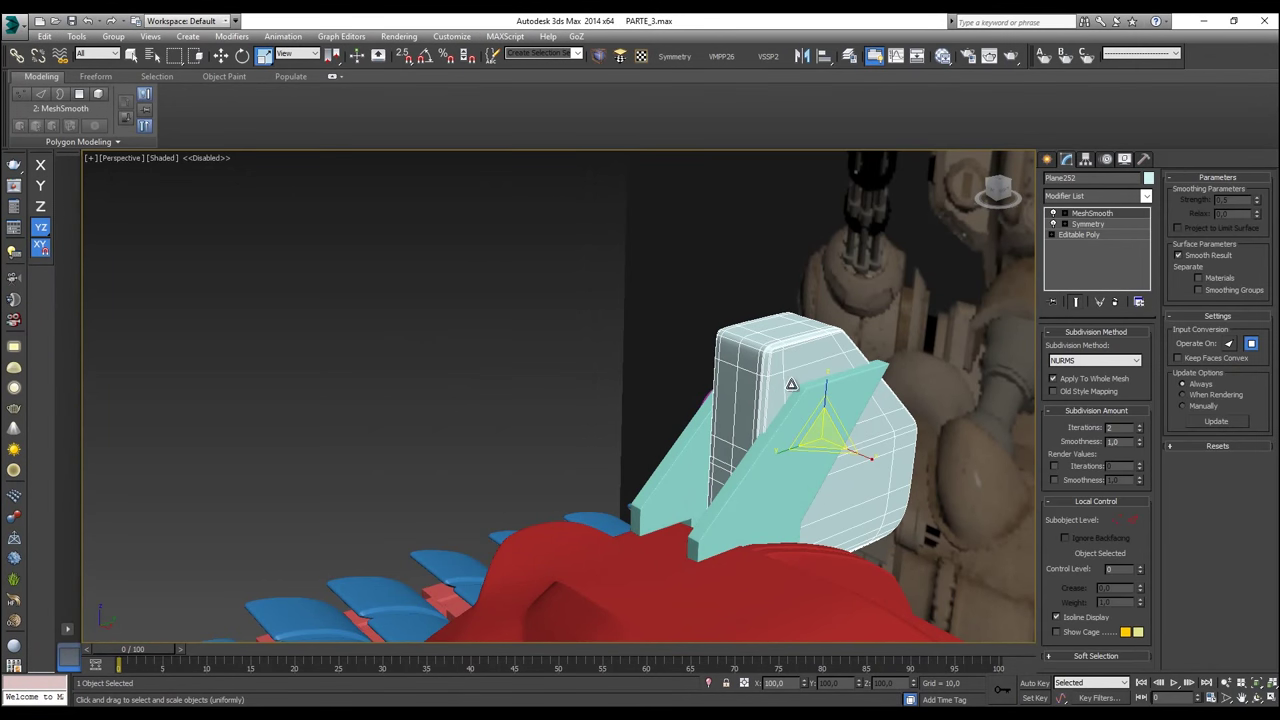
key(w)
alt+middle_drag(810, 397, 770, 344)
ctrl+click(648, 408)
right_click(708, 390)
click(740, 284)
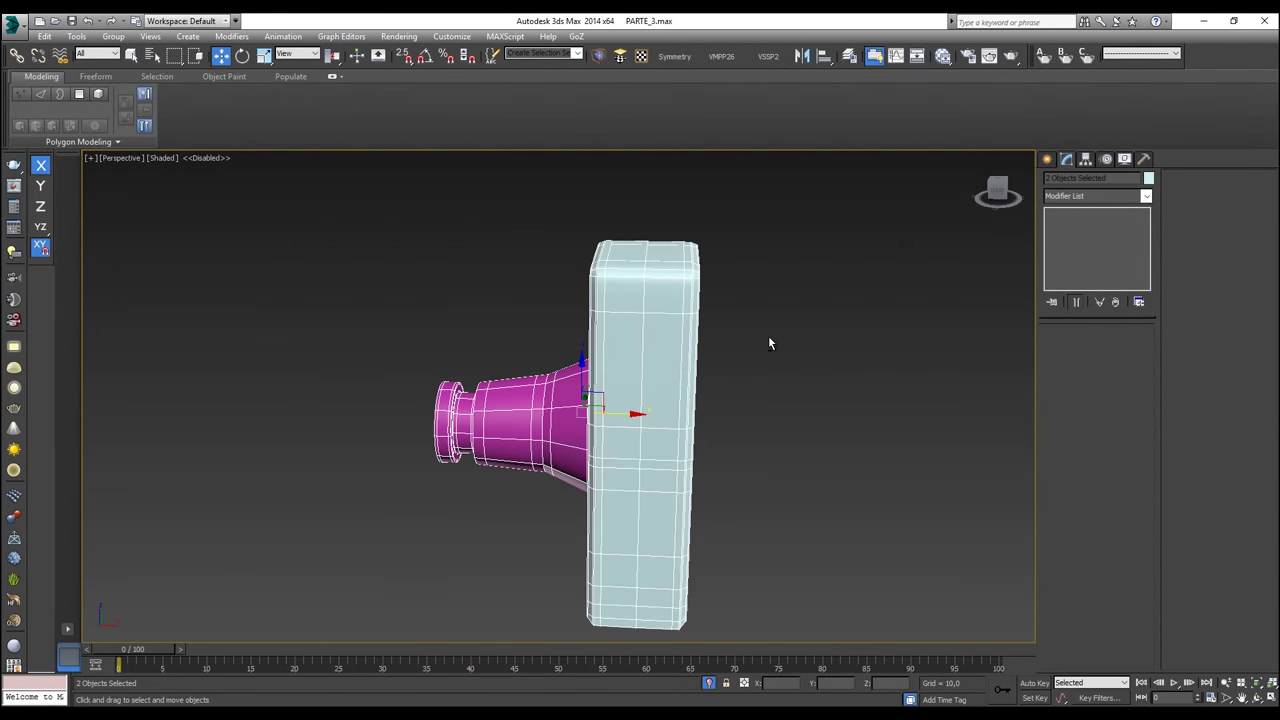
key(f)
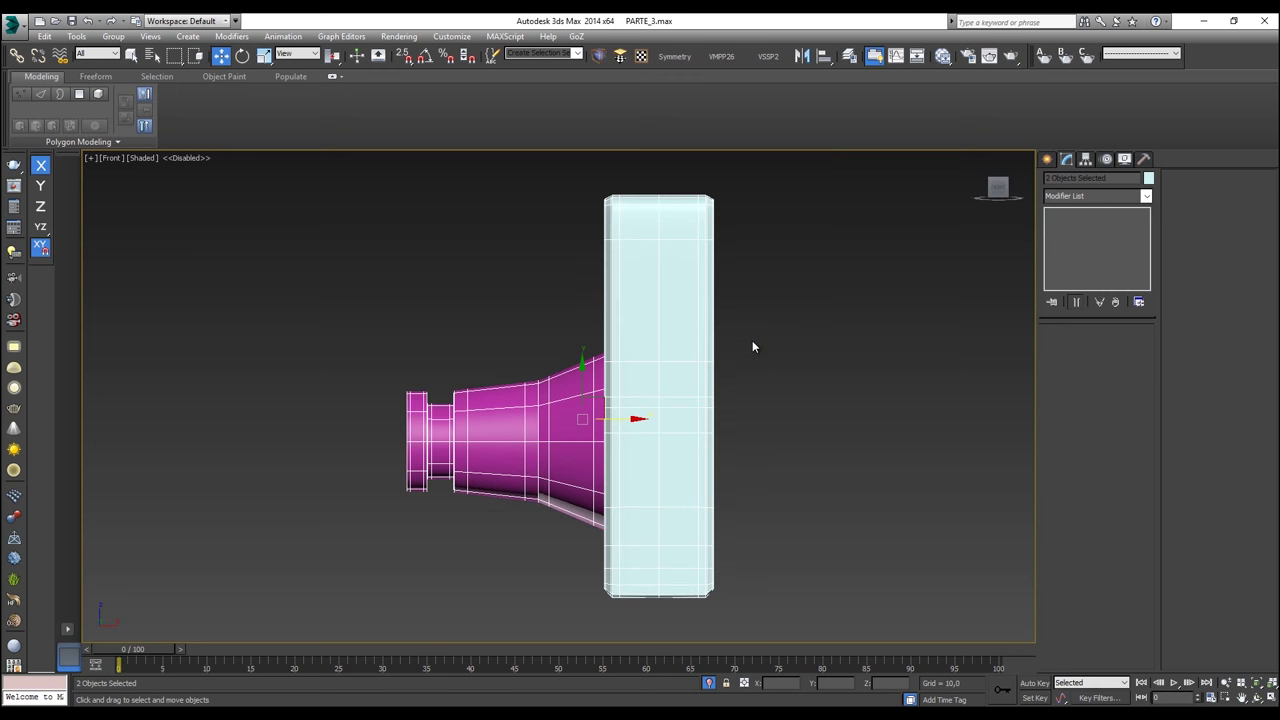
key(l)
click(797, 329)
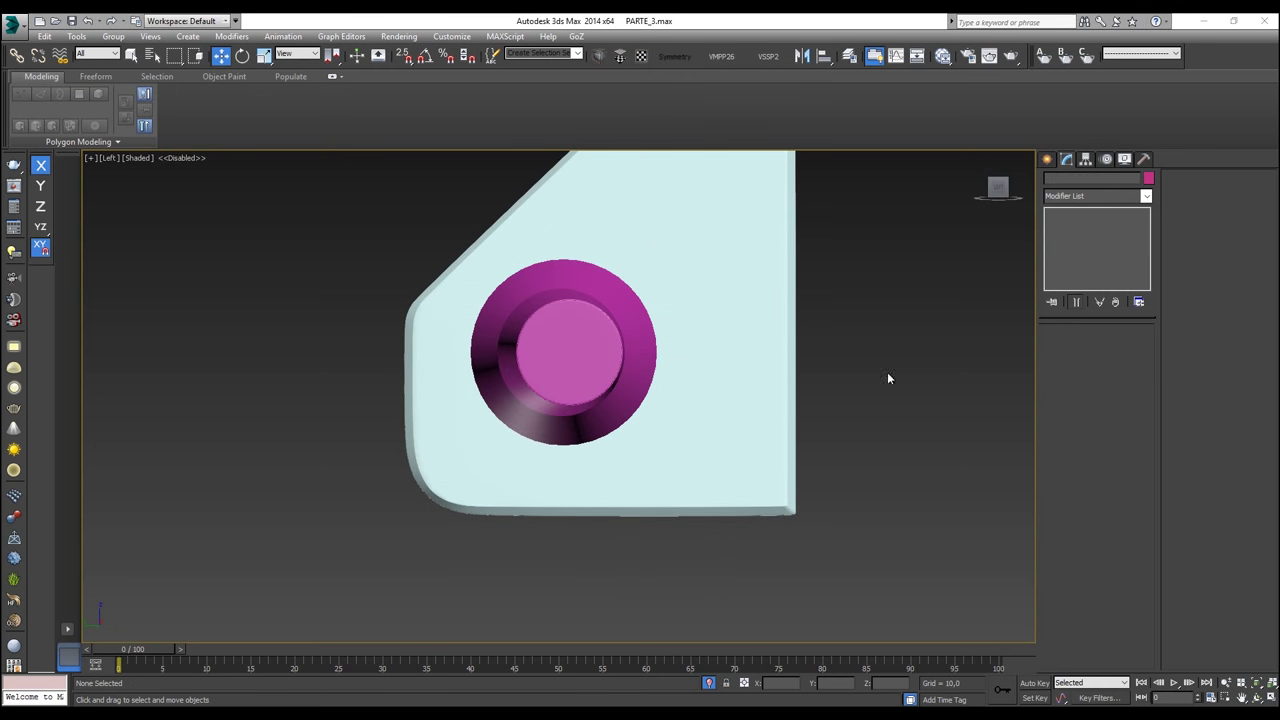
Step: Scale up the tapered cylinder's 30 base vertices slightly more in YZ and return to its MeshSmooth level
click(622, 345)
click(1100, 224)
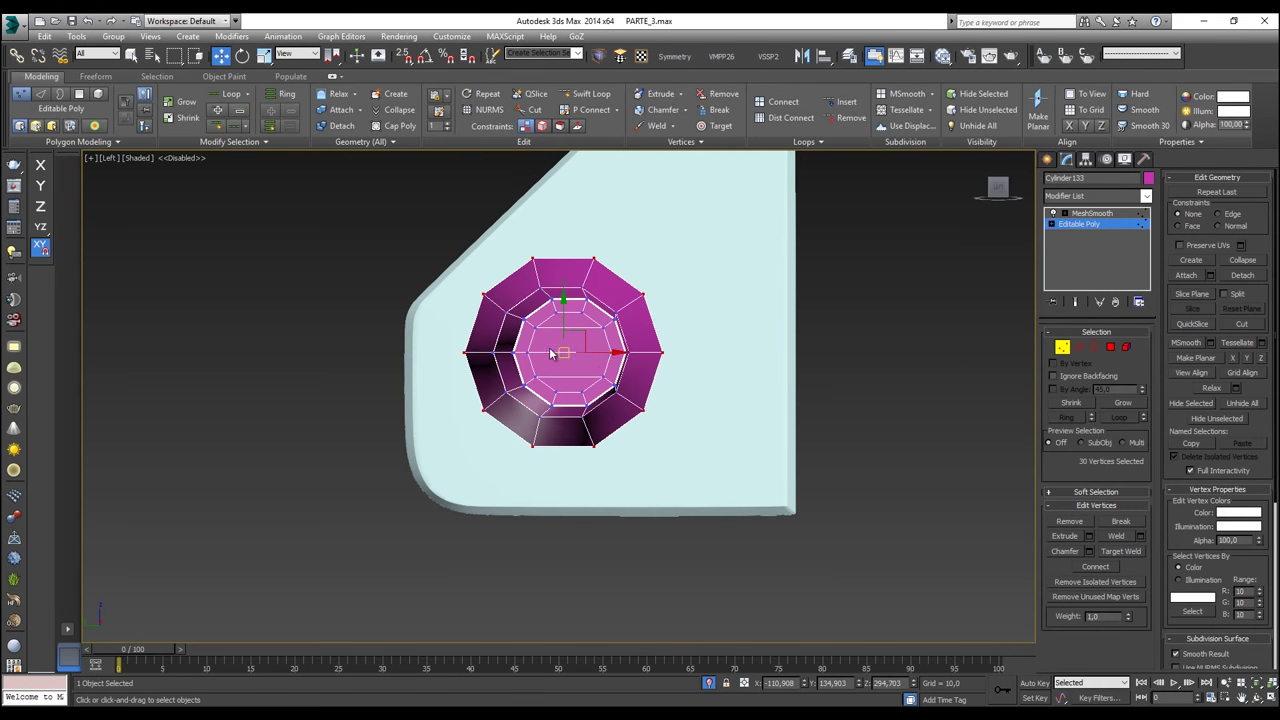
key(r)
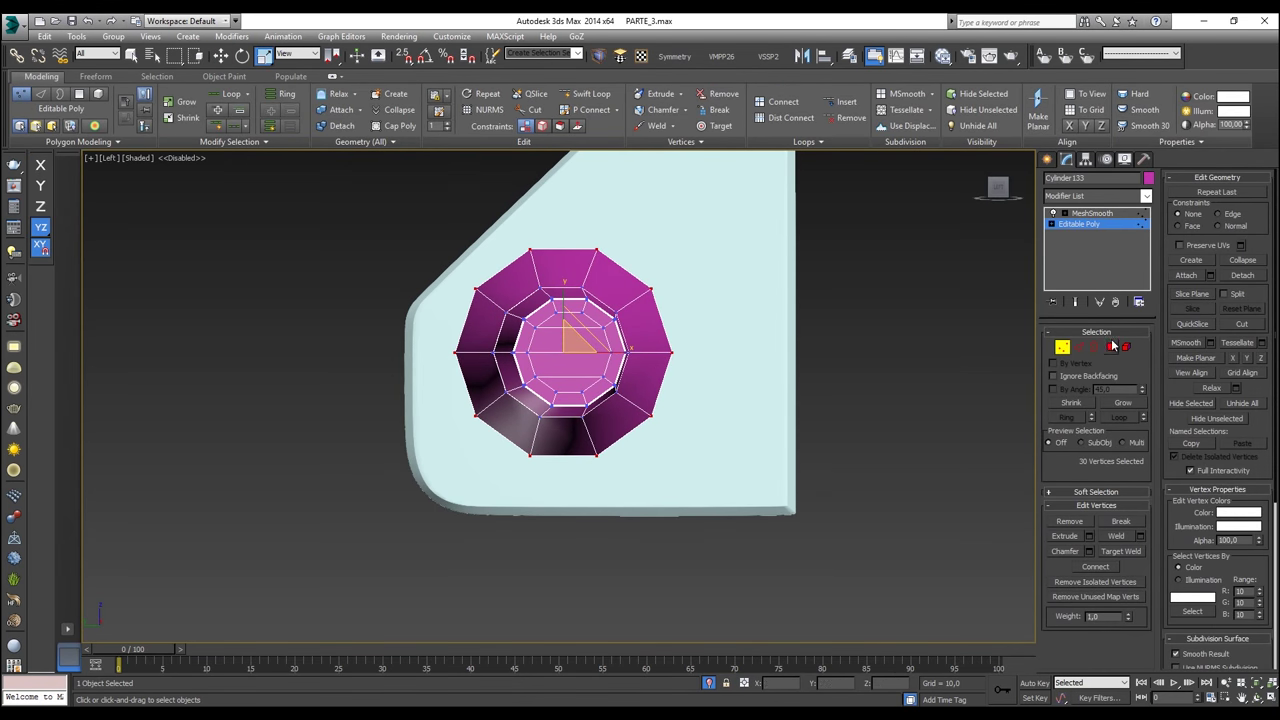
click(1080, 214)
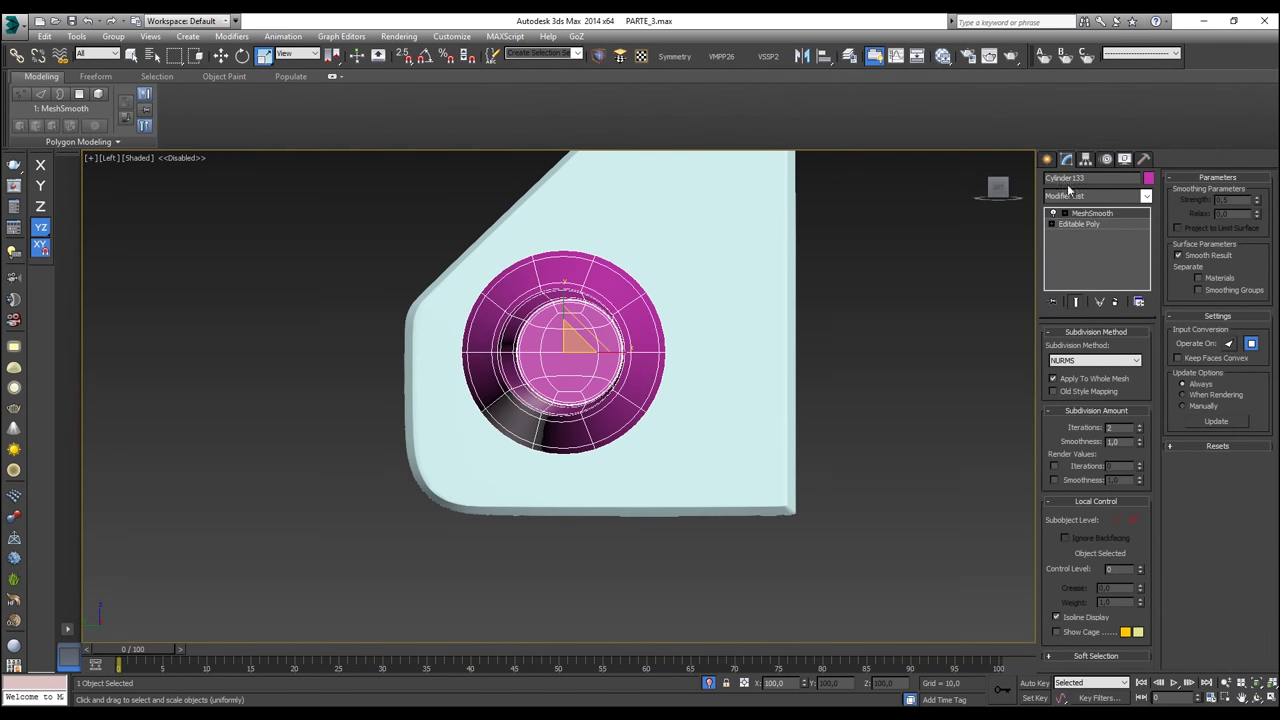
Step: Create a 10-sided cylinder centred on the tapered cylinder in the left view, with radius about 33 and height about 7.4
click(1048, 160)
click(1072, 272)
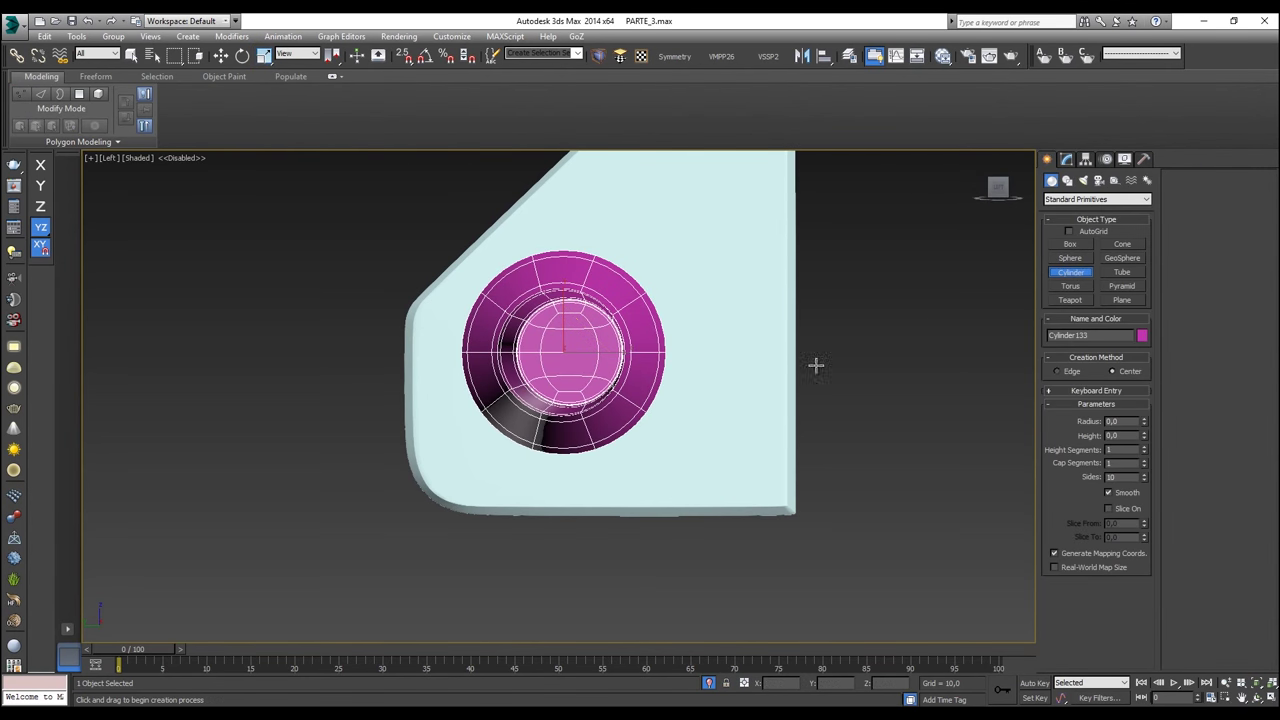
key(F3)
drag(563, 352, 575, 243)
click(570, 219)
key(w)
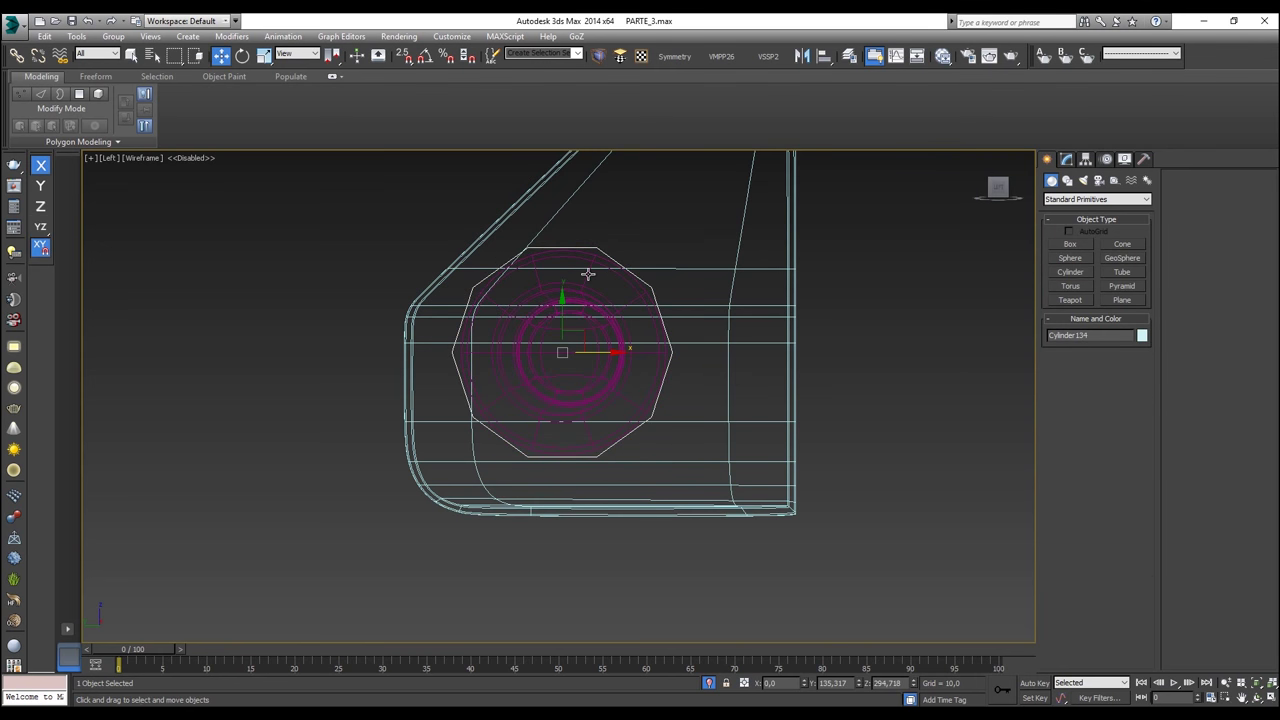
Step: Flip the new cylinder about Z using angle snap and move it along X, snapping it onto the block face opposite the tapered cylinder
key(t)
key(z)
scroll(592, 333, down, 4)
key(e)
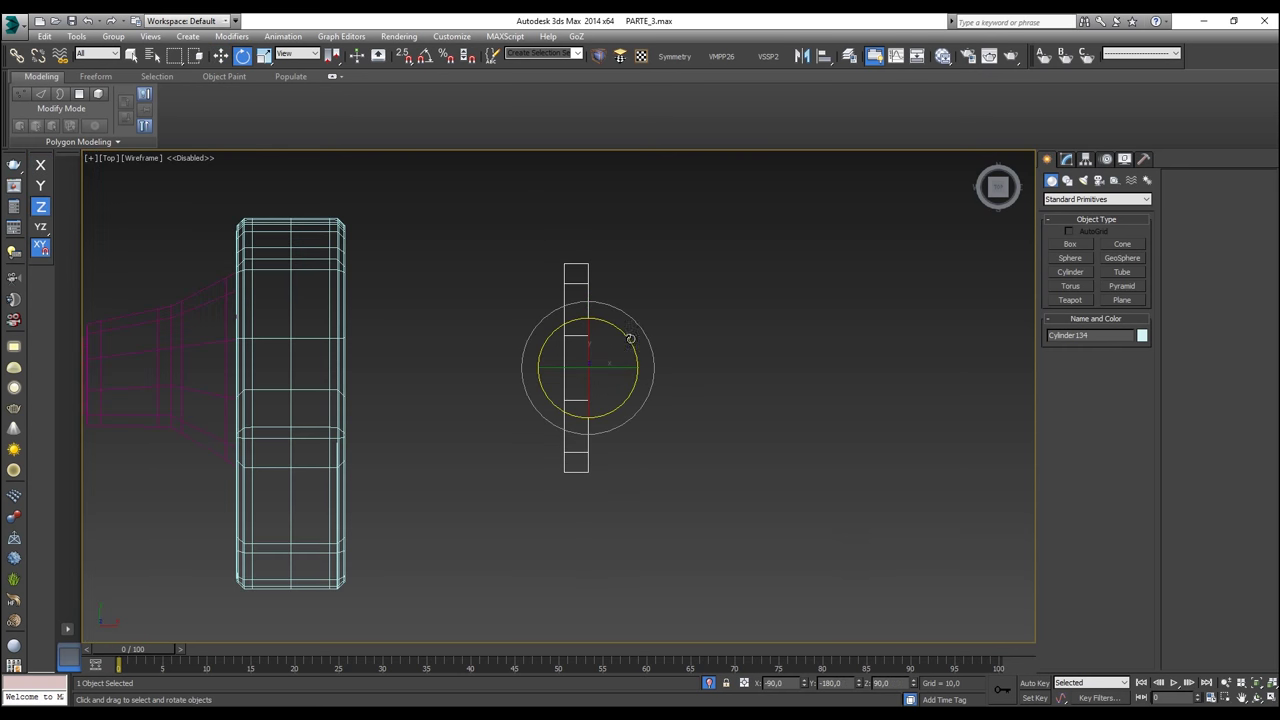
key(a)
drag(627, 336, 663, 360)
key(w)
click(629, 366)
key(s)
click(589, 366)
drag(587, 366, 358, 280)
Step: Convert the new short cylinder on the block face to Editable Poly in the shaded perspective view
key(p)
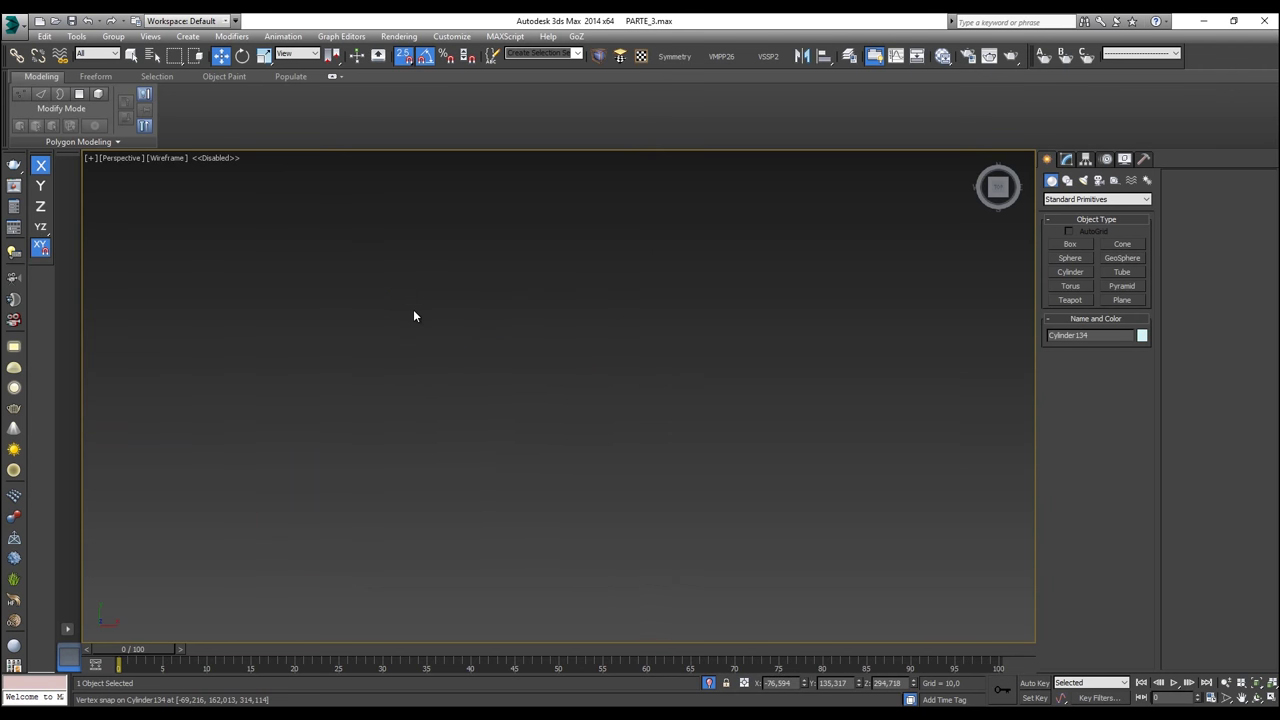
key(F3)
scroll(476, 380, down, 4)
mouse_move(476, 380)
alt+middle_down()
mouse_move(392, 270)
mouse_move(353, 277)
alt+middle_up()
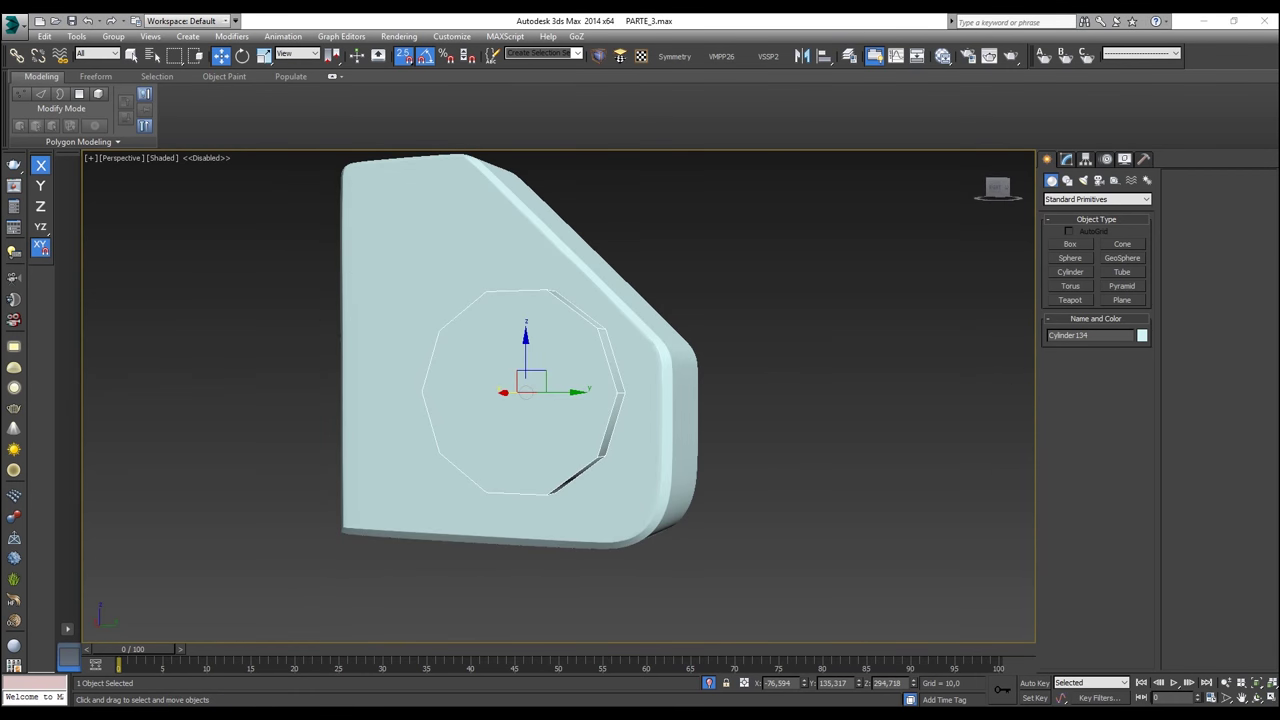
alt+middle_drag(676, 310, 868, 362)
middle_drag(527, 349, 647, 340)
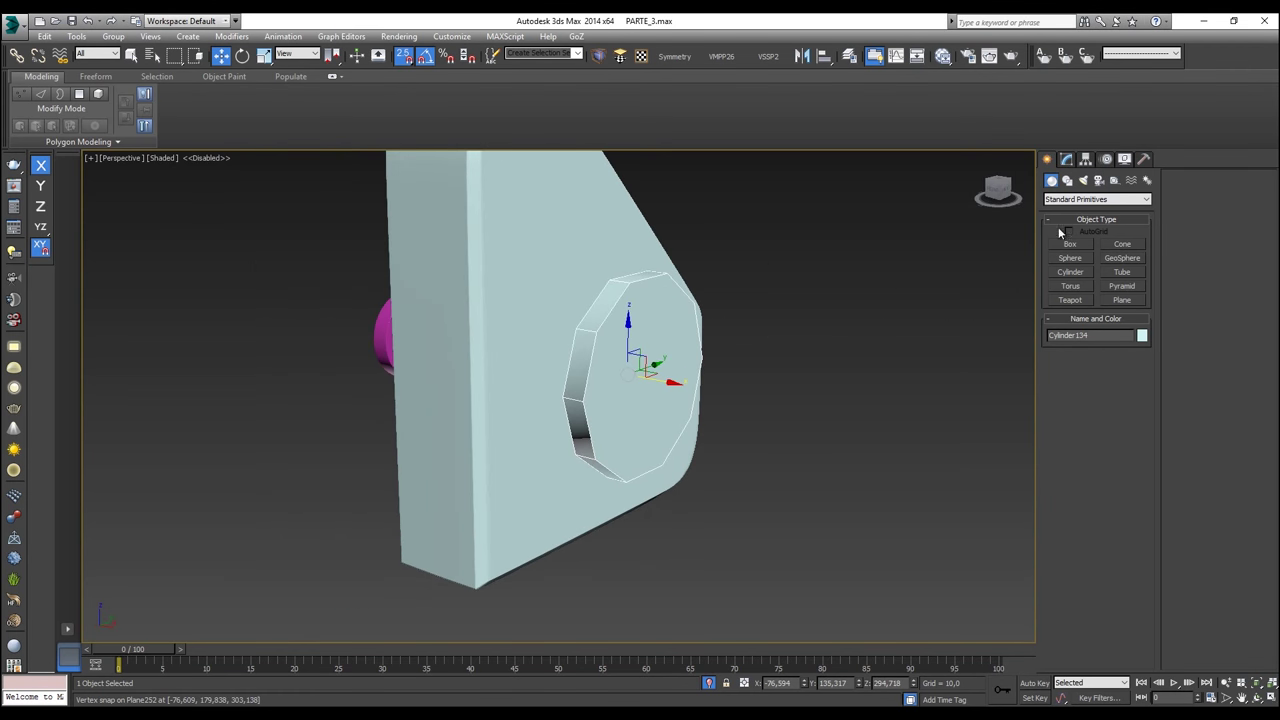
click(1066, 160)
right_click(698, 348)
mouse_move(797, 466)
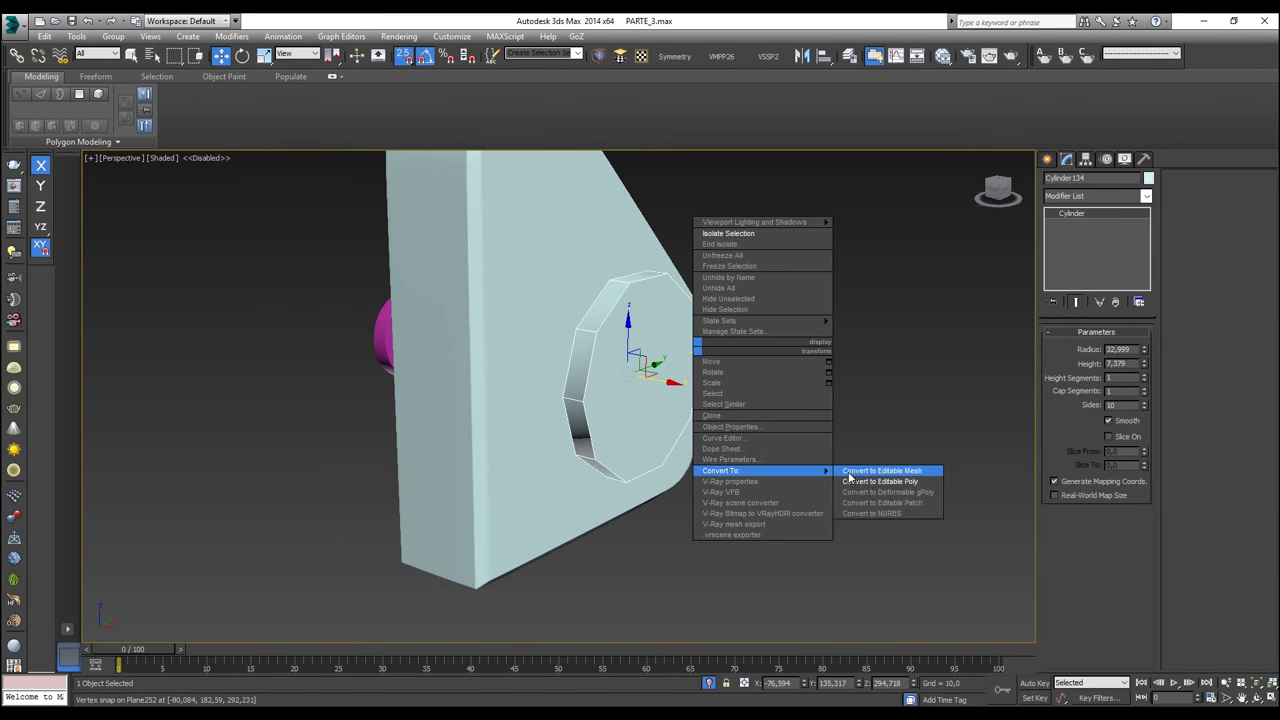
click(871, 481)
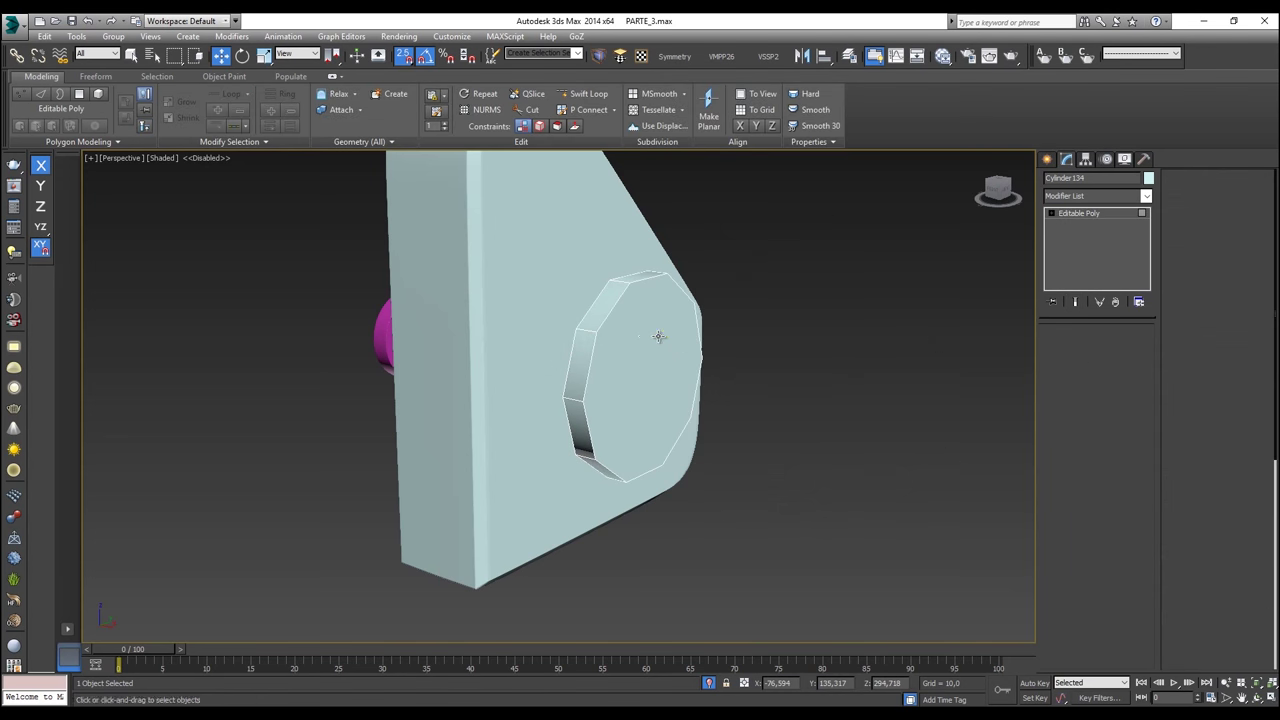
Step: Scale down the short cylinder's outer cap polygon slightly in YZ to taper its side wall
key(4)
click(646, 336)
scroll(646, 336, up, 3)
key(r)
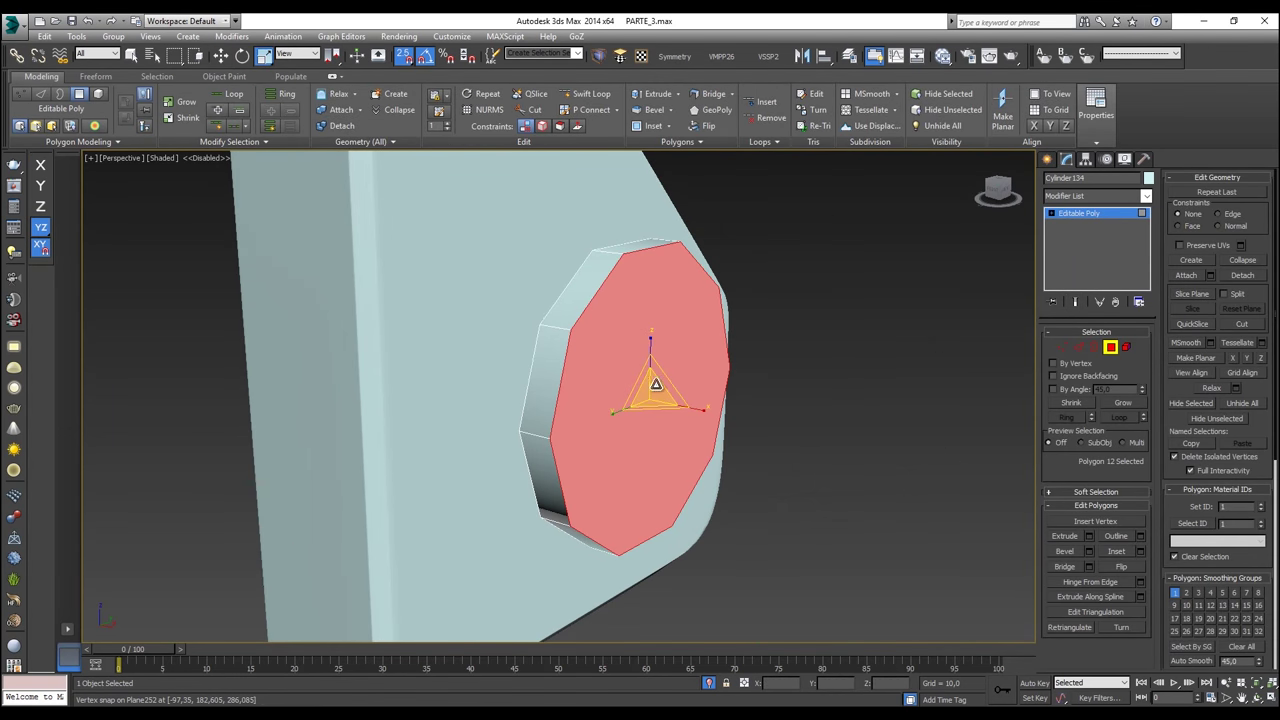
drag(654, 386, 651, 388)
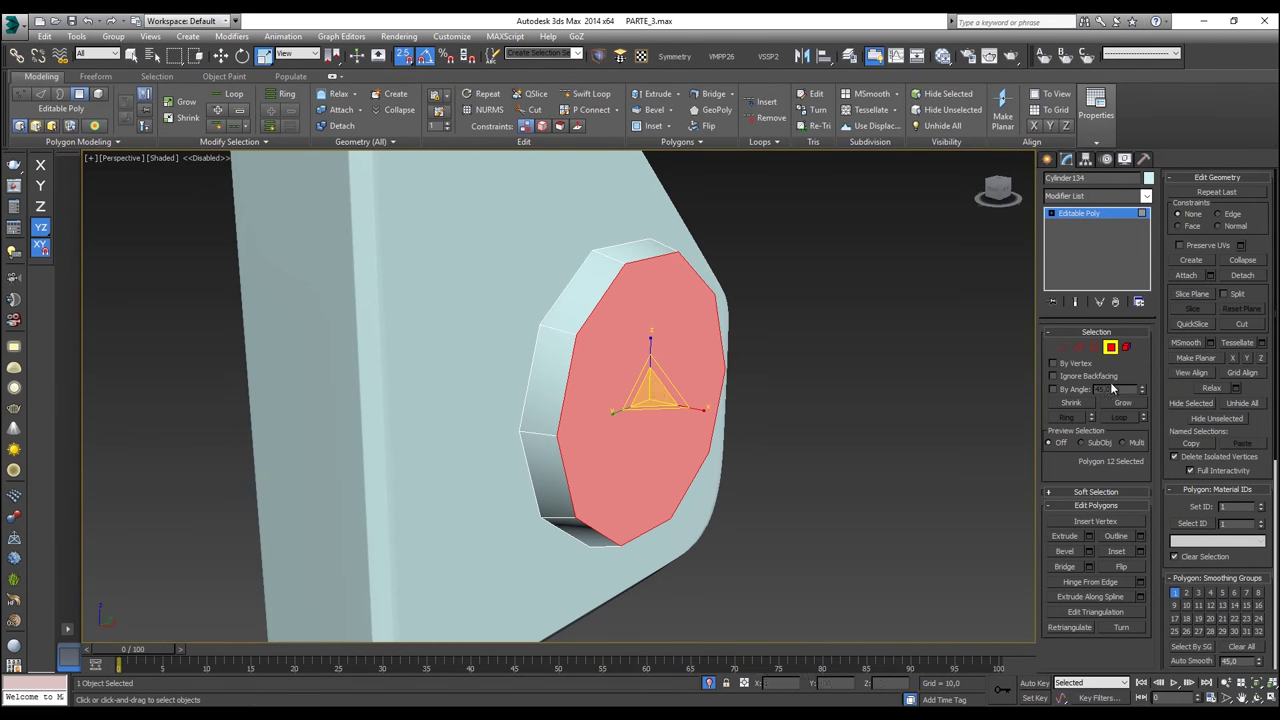
Step: Cut two edges across the short cylinder's outer cap, joining the opposite side vertices directly above and below its middle
key(w)
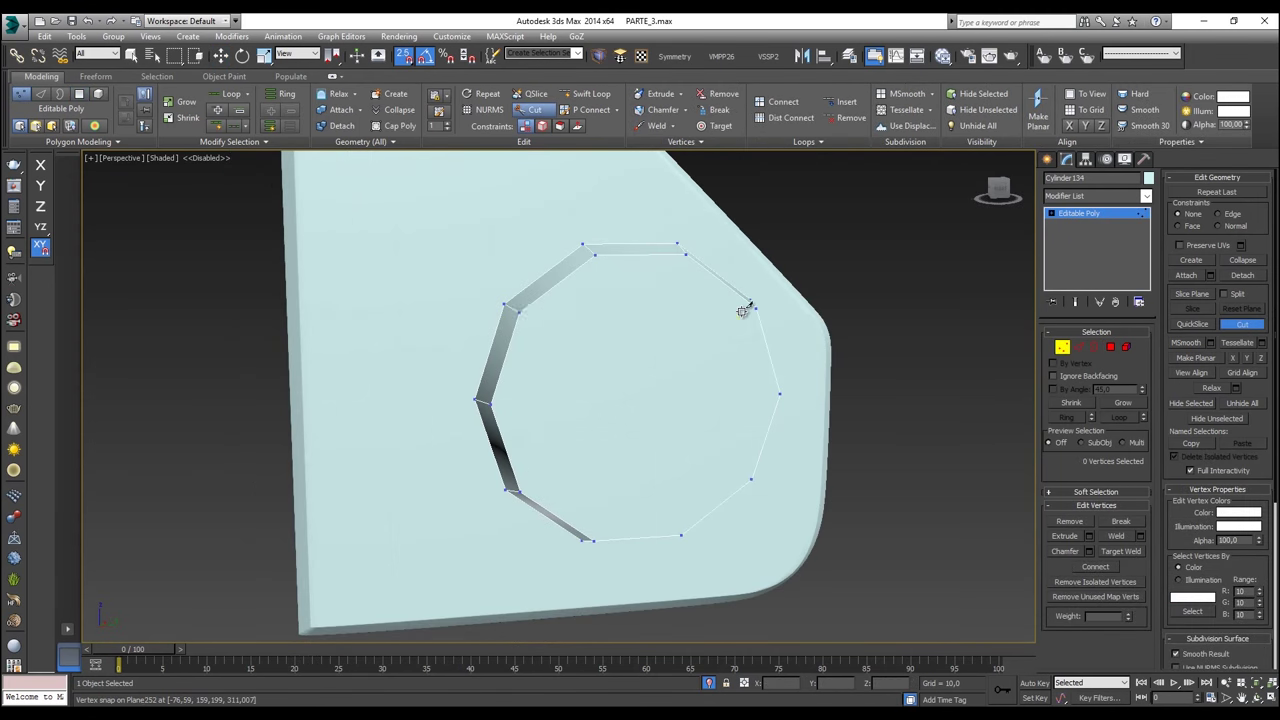
click(755, 308)
click(779, 393)
click(490, 402)
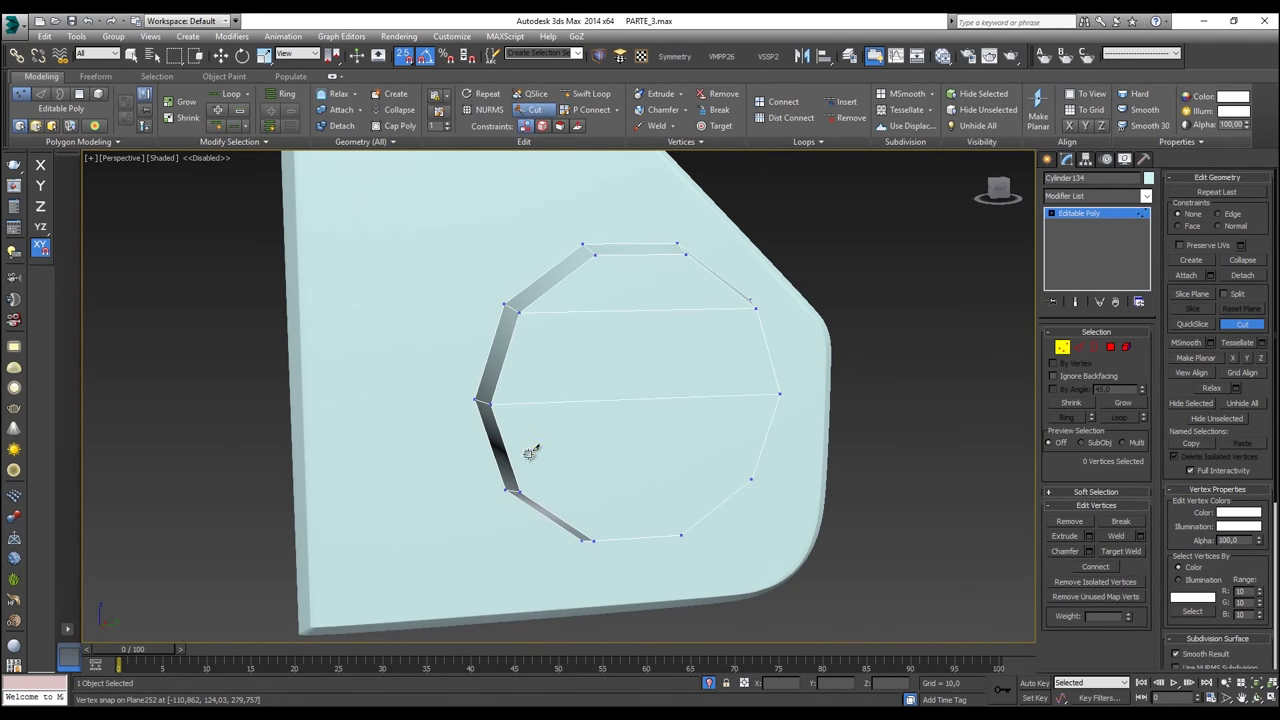
click(514, 490)
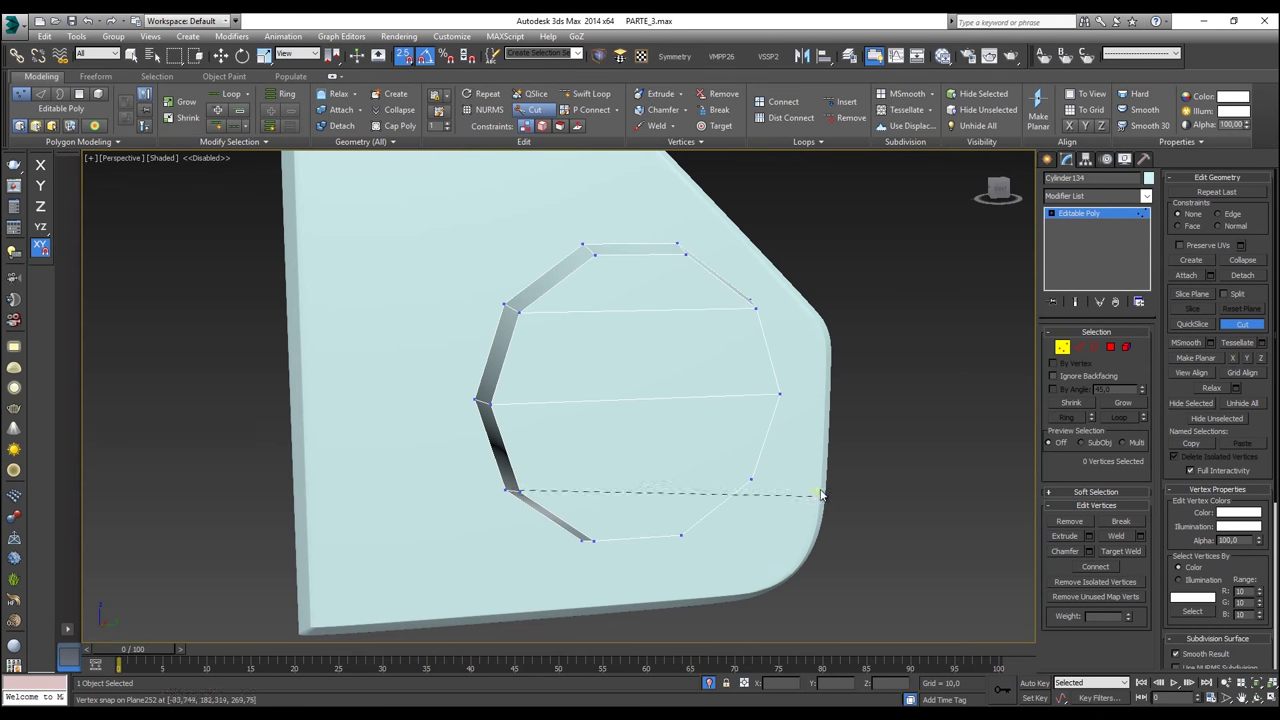
right_click(760, 488)
key(ctrl+z)
click(751, 479)
click(515, 490)
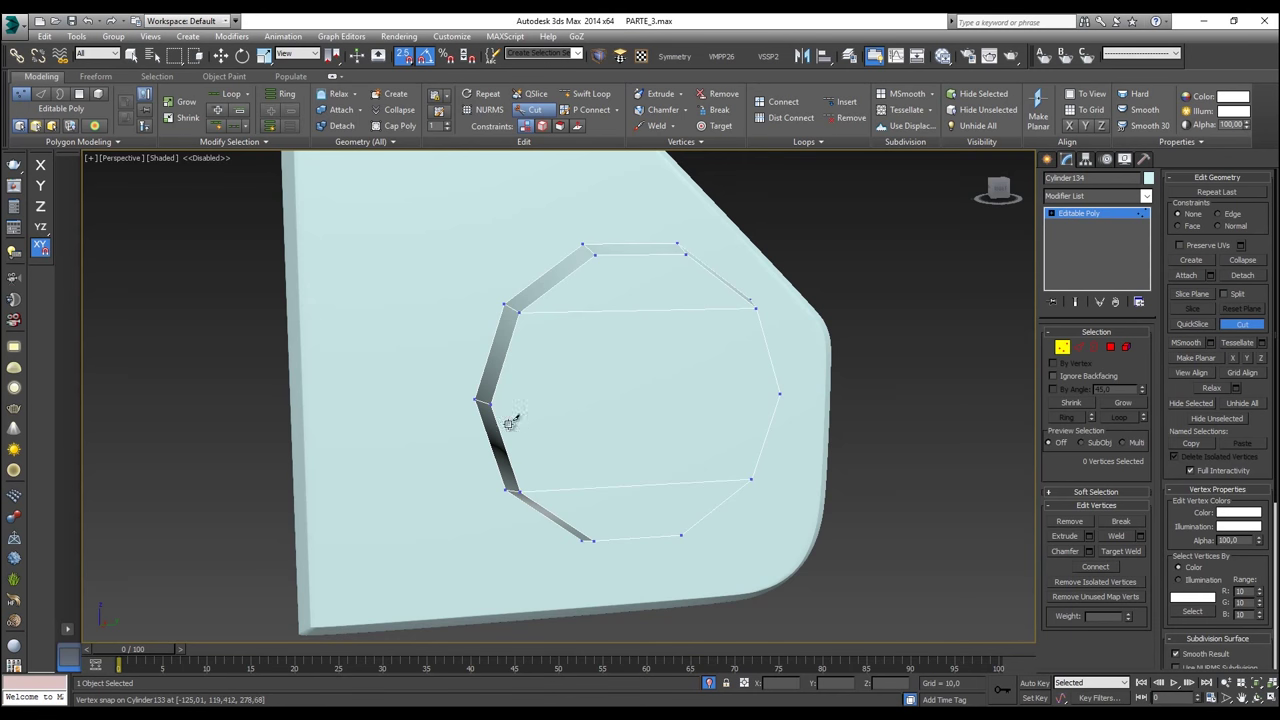
Step: Cut the middle edge across the outer cap between its two opposite side vertices and leave the Cut tool
click(487, 402)
right_click(714, 495)
alt+middle_drag(742, 401, 785, 414)
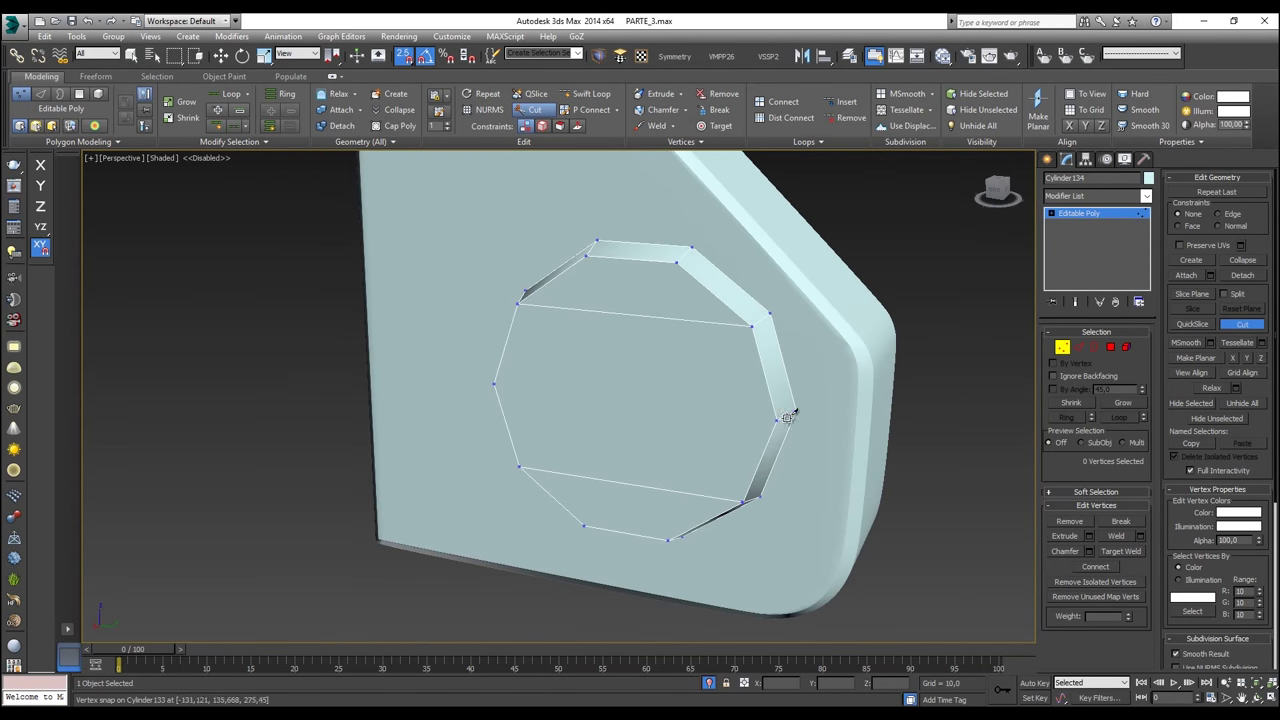
click(495, 384)
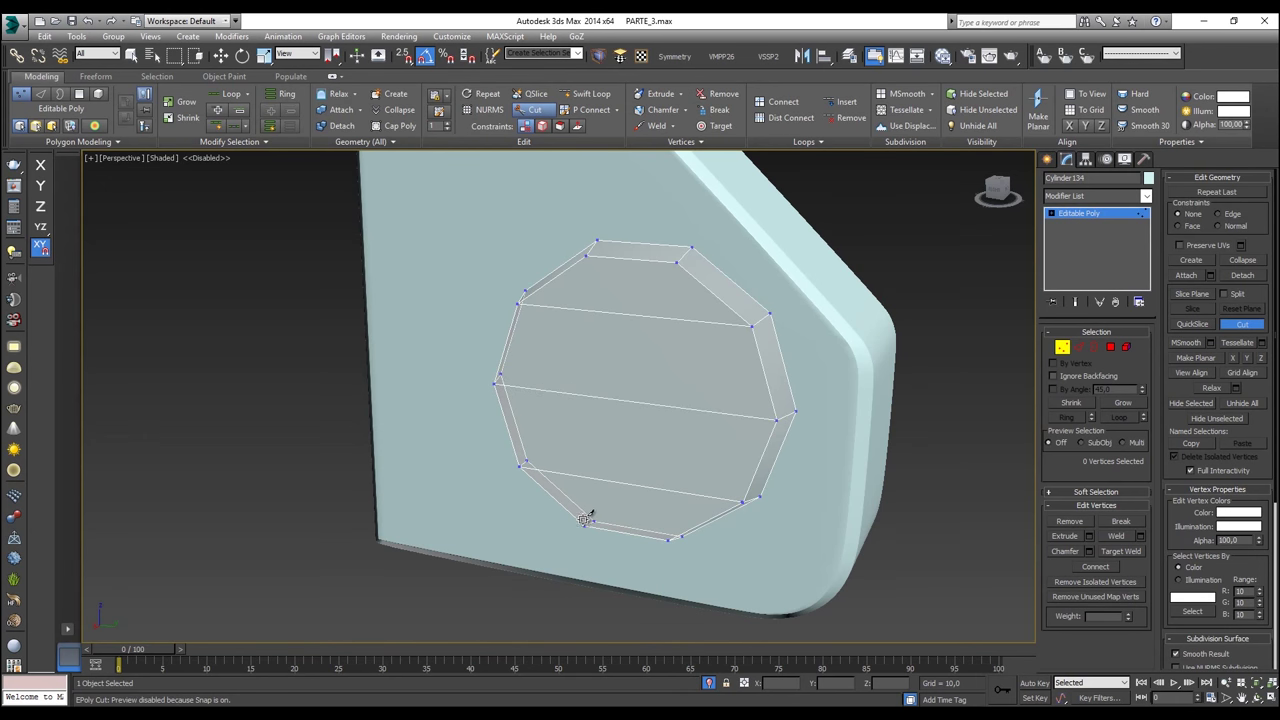
key(alt+x)
right_click(839, 408)
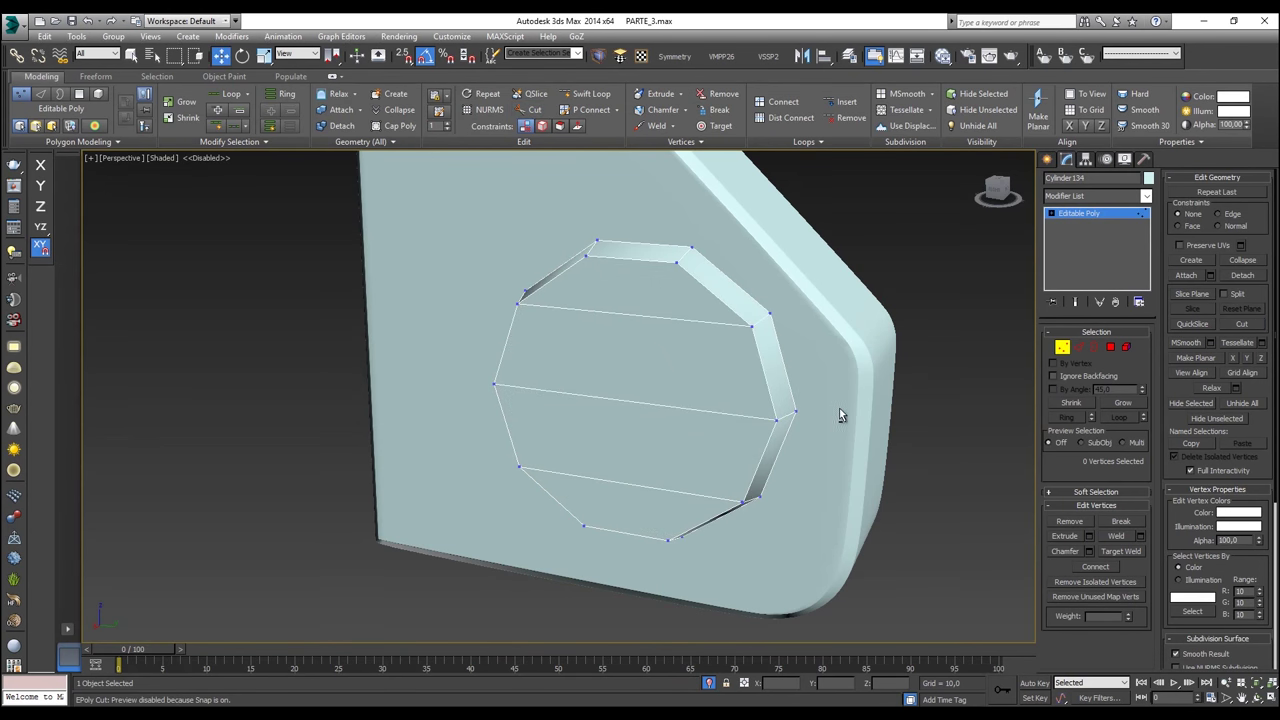
Step: Delete the short cylinder's hidden rear cap polygon that lies against the block face
alt+middle_drag(839, 408, 676, 397)
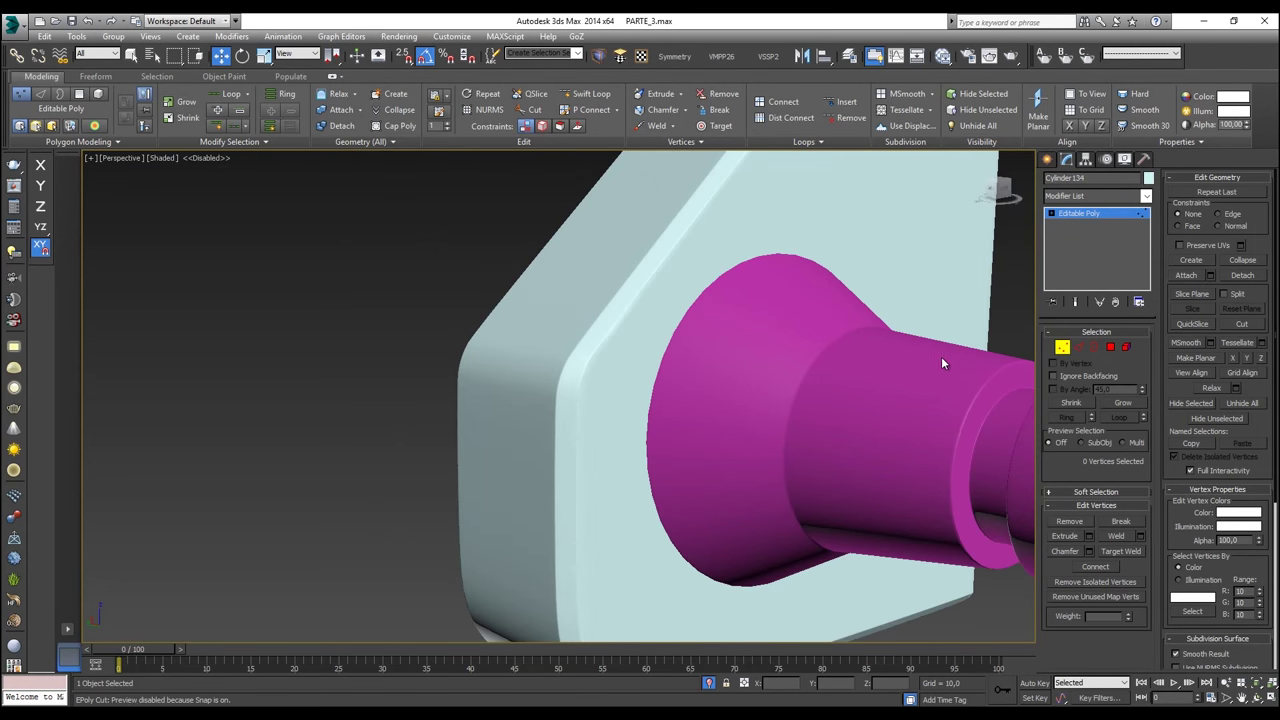
key(F3)
key(alt+c)
key(4)
click(655, 325)
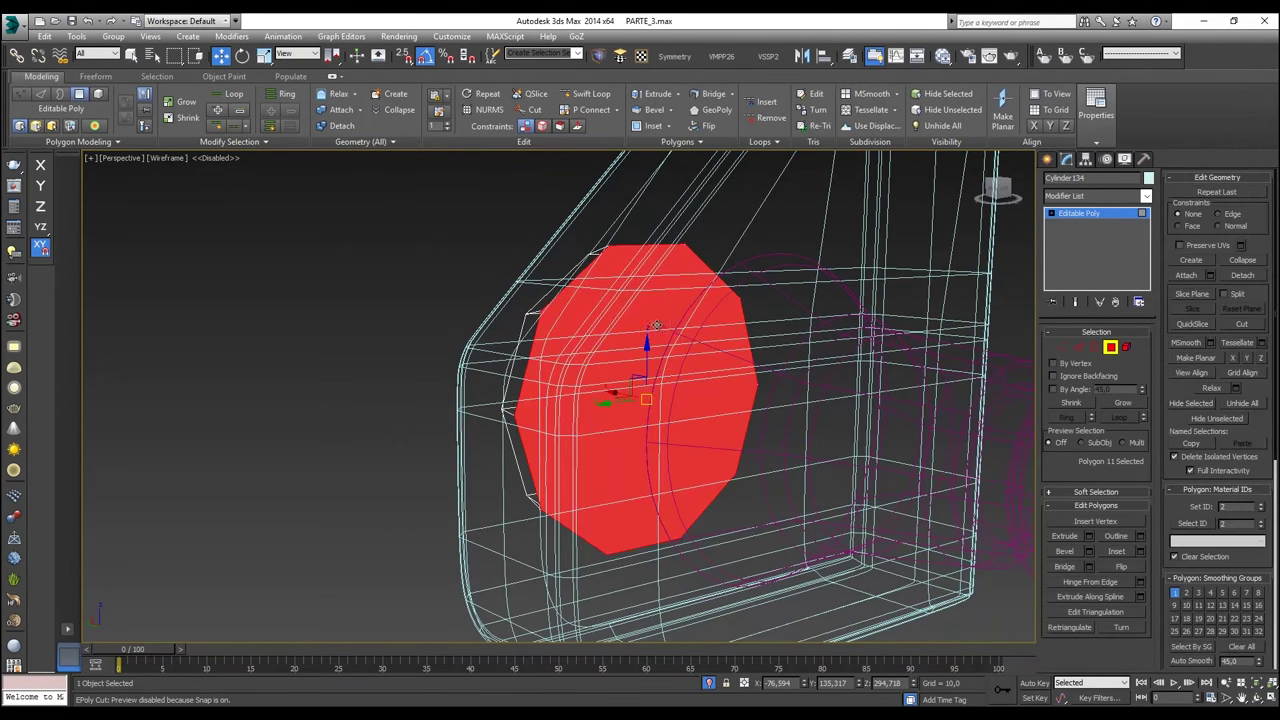
key(Delete)
alt+middle_drag(673, 334, 849, 343)
key(F3)
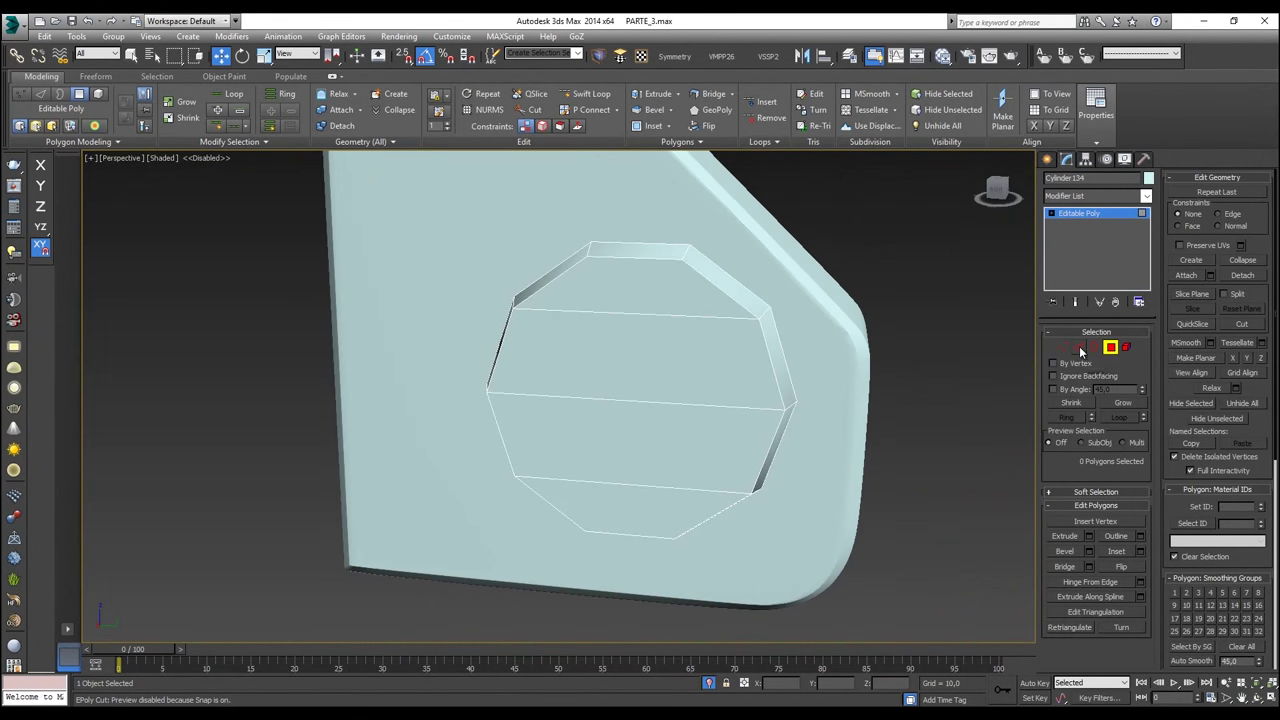
Step: Chamfer the 20 edges around the front and rear rims of the short cylinder by 0,15
click(1079, 348)
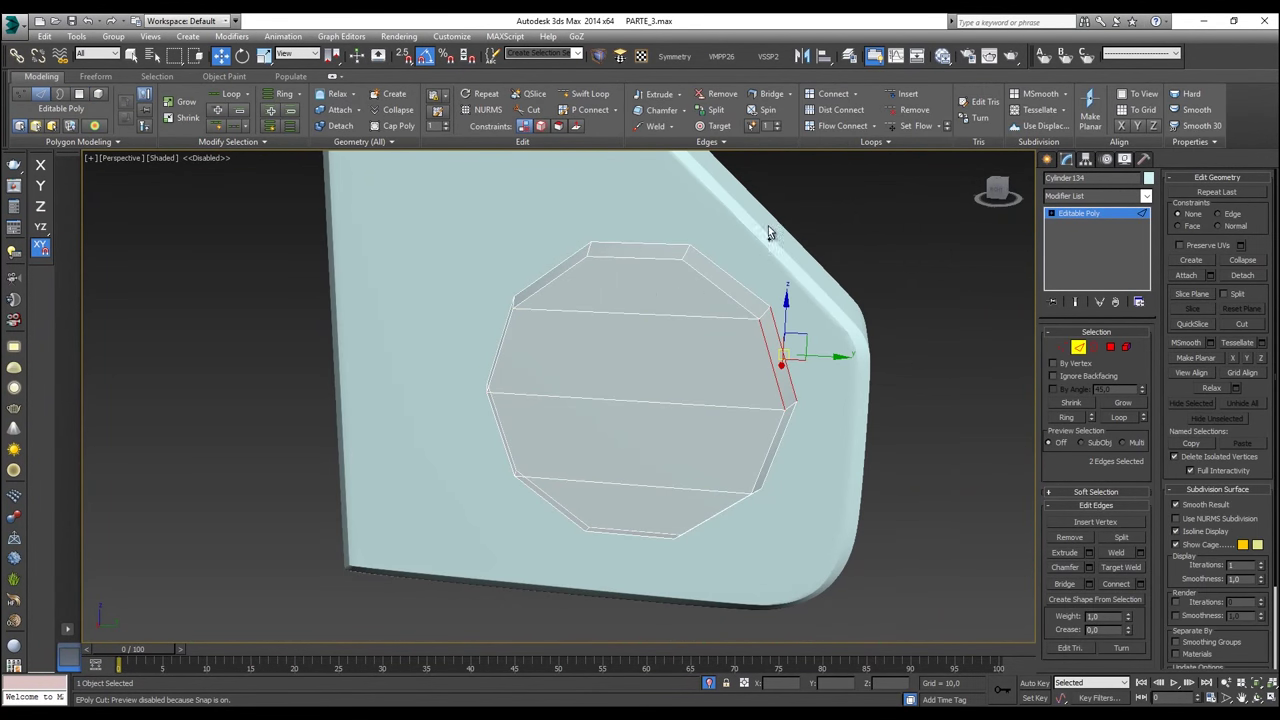
ctrl+drag(717, 294, 716, 294)
ctrl+drag(655, 264, 655, 272)
alt+middle_drag(703, 277, 636, 282)
ctrl+drag(617, 281, 526, 296)
ctrl+drag(522, 357, 471, 357)
ctrl+drag(459, 451, 522, 460)
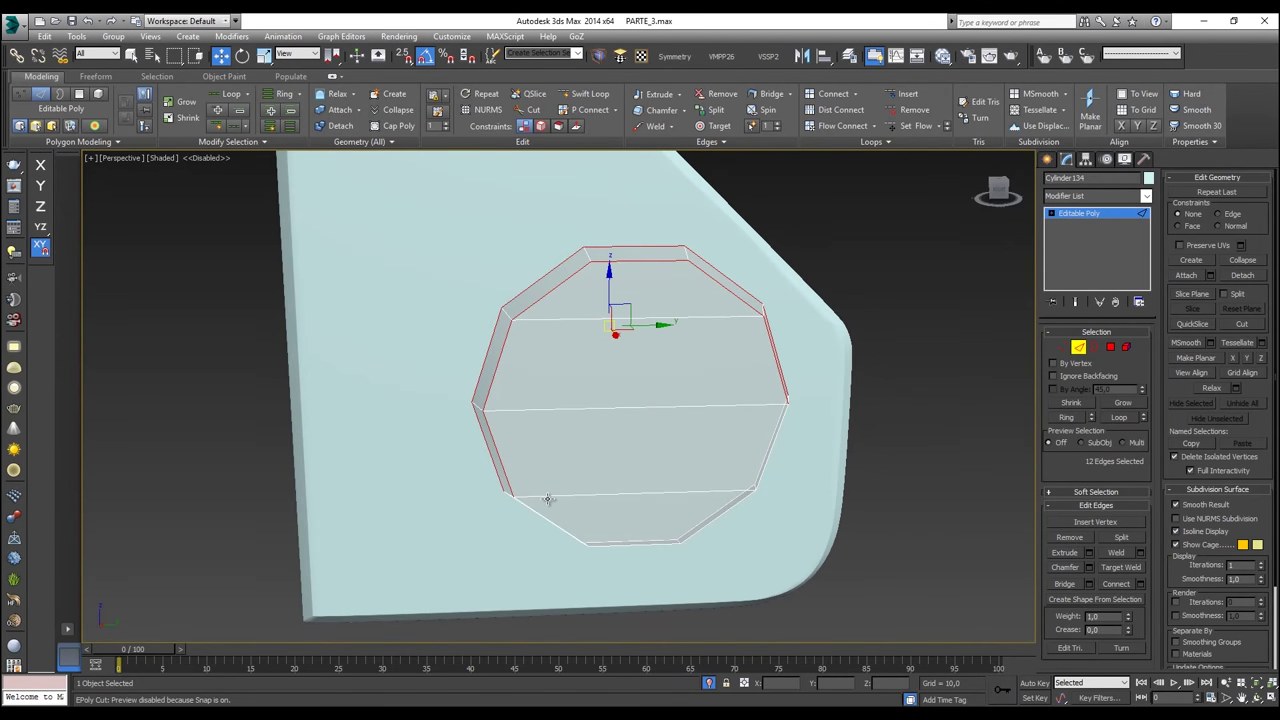
alt+middle_drag(546, 496, 537, 485)
ctrl+drag(761, 527, 676, 524)
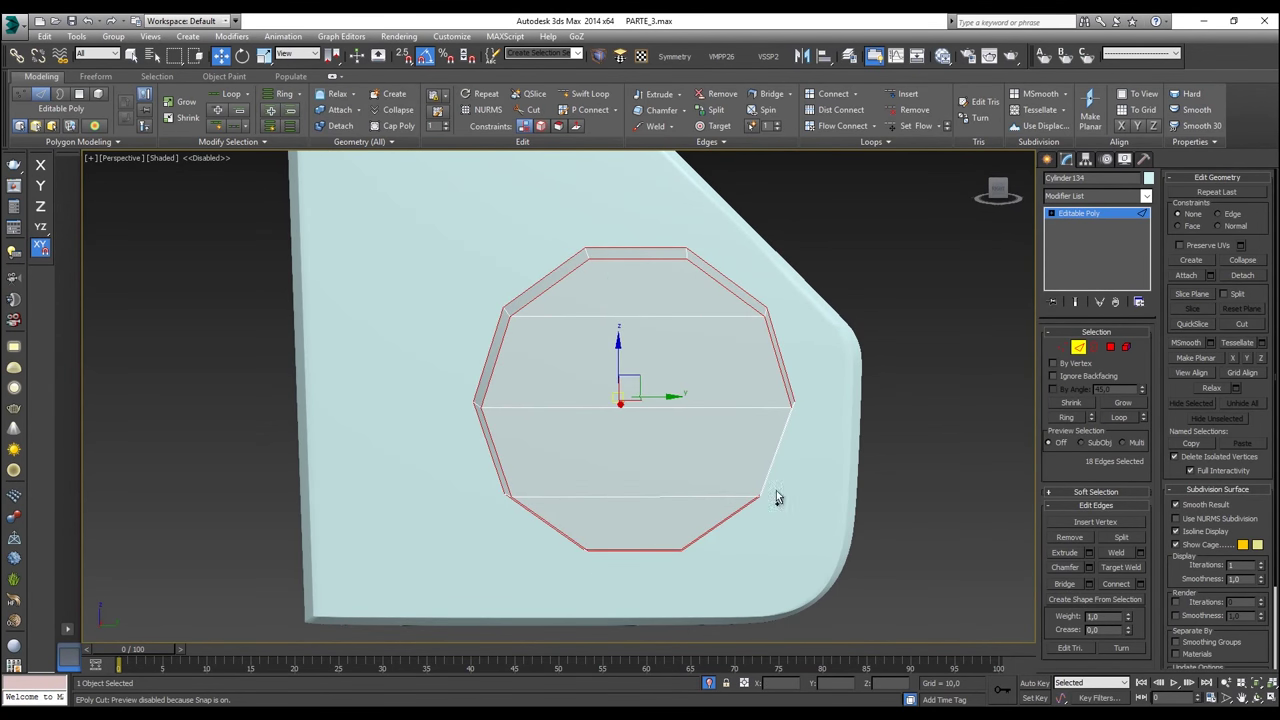
alt+middle_drag(733, 440, 733, 428)
scroll(773, 413, up, 3)
right_click(770, 410)
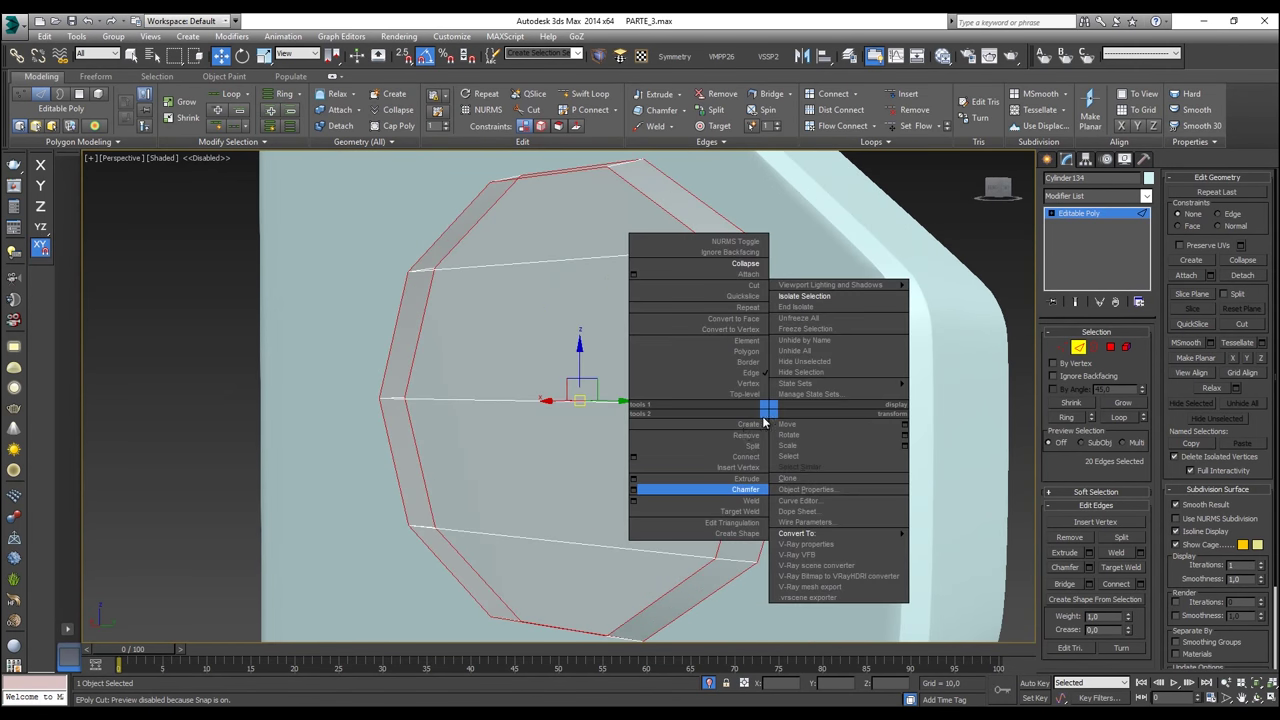
click(636, 491)
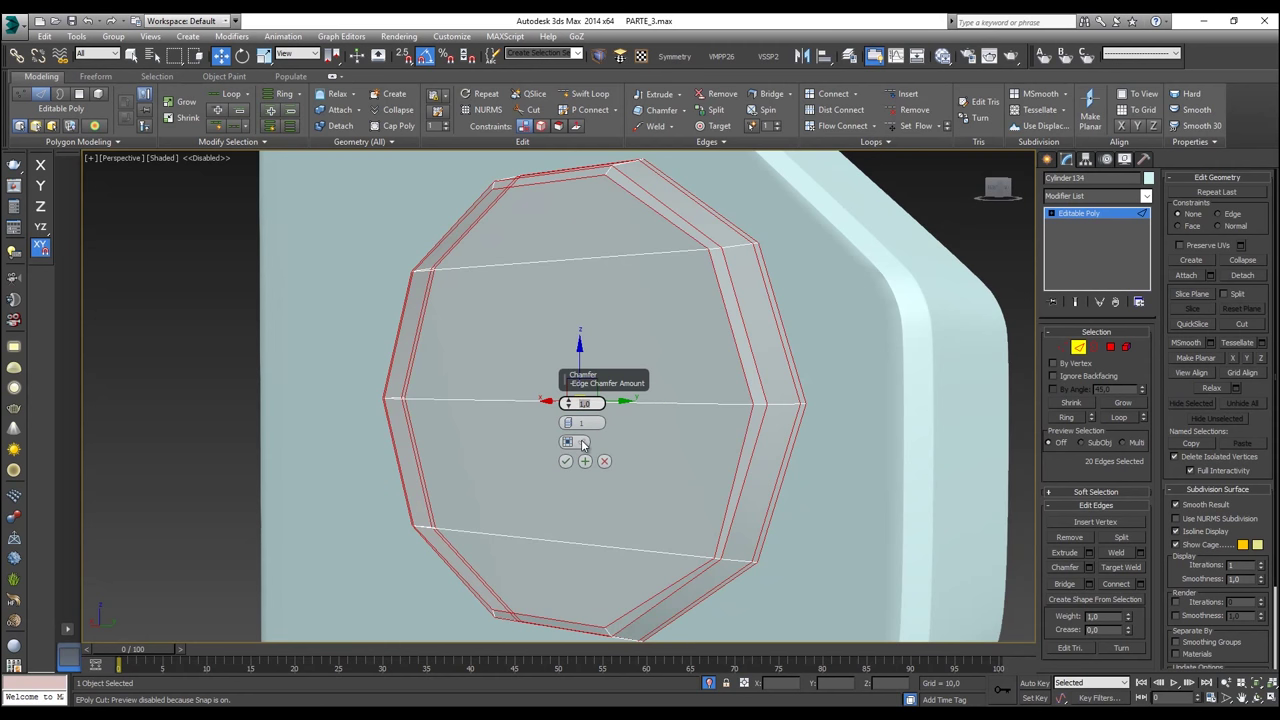
text(5)
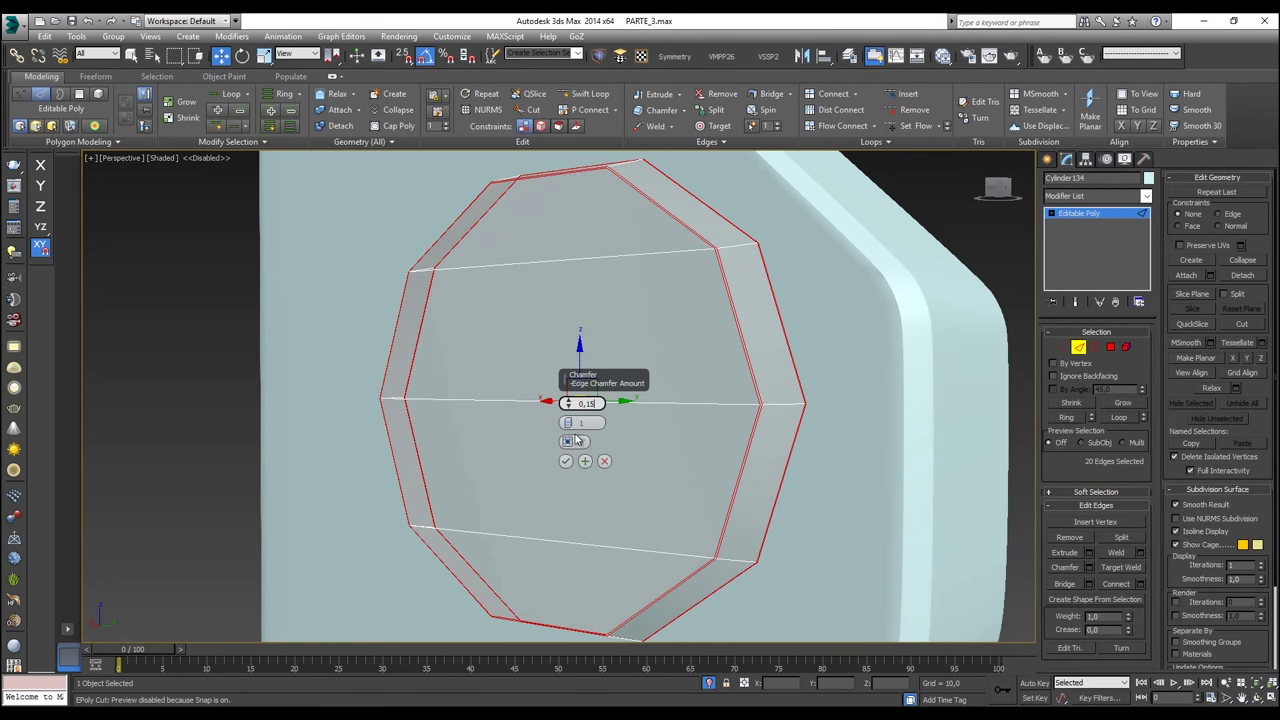
key(Return)
click(566, 461)
Step: Leave edge editing and apply MeshSmooth to the short cylinder with 2 iterations
click(905, 411)
click(1080, 350)
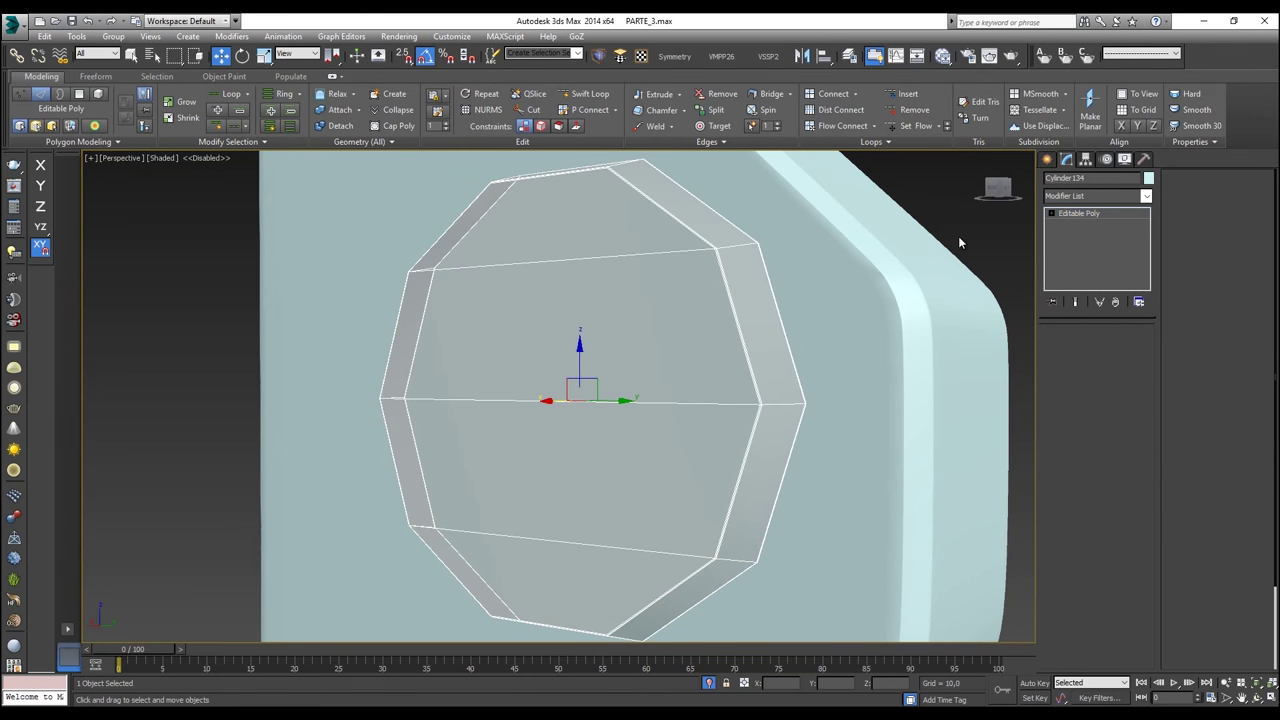
click(818, 127)
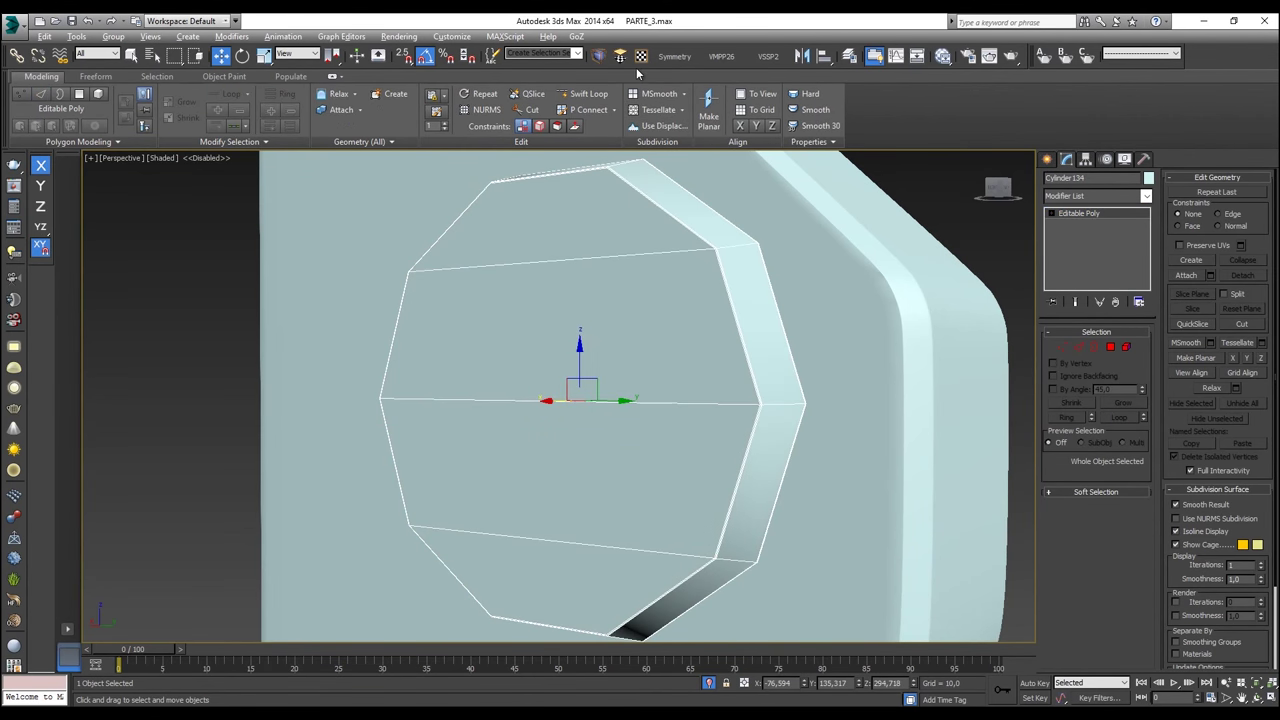
click(600, 57)
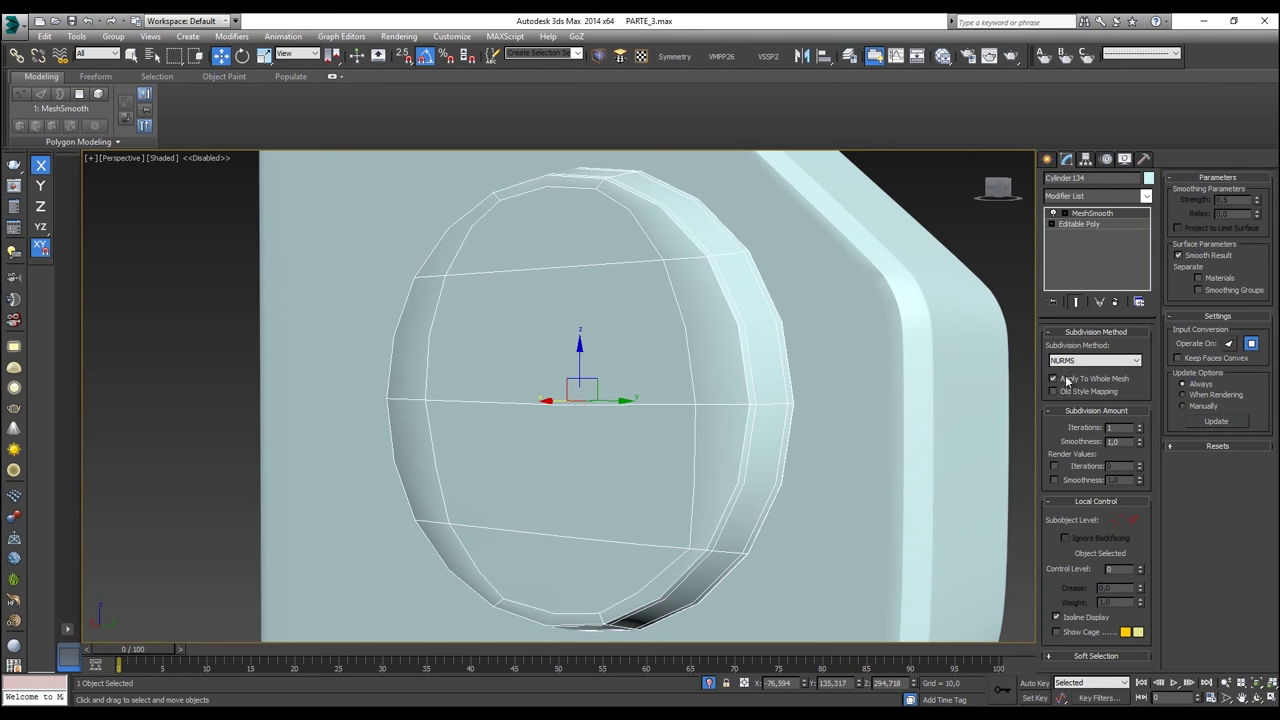
click(1140, 430)
click(1140, 425)
click(1140, 425)
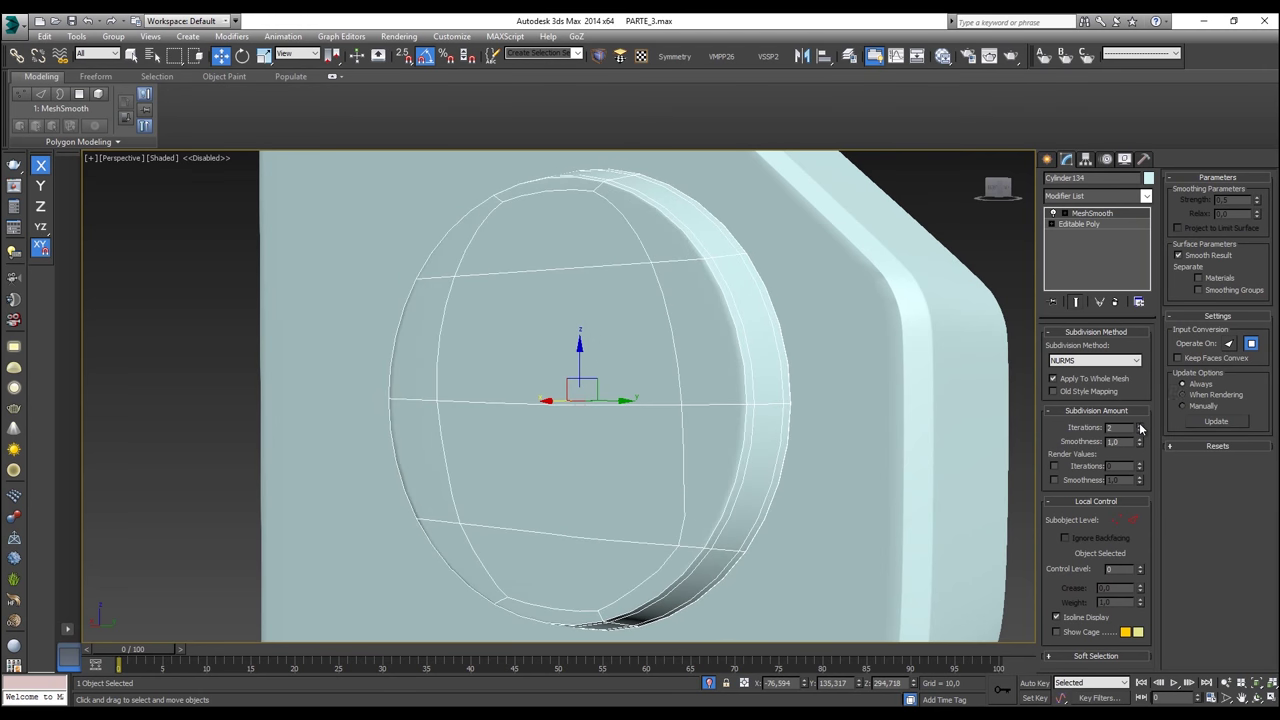
Step: Check the smoothed disc unselected on the block face, reselect it and show it in the front view
click(938, 232)
alt+middle_drag(782, 320, 837, 340)
click(695, 345)
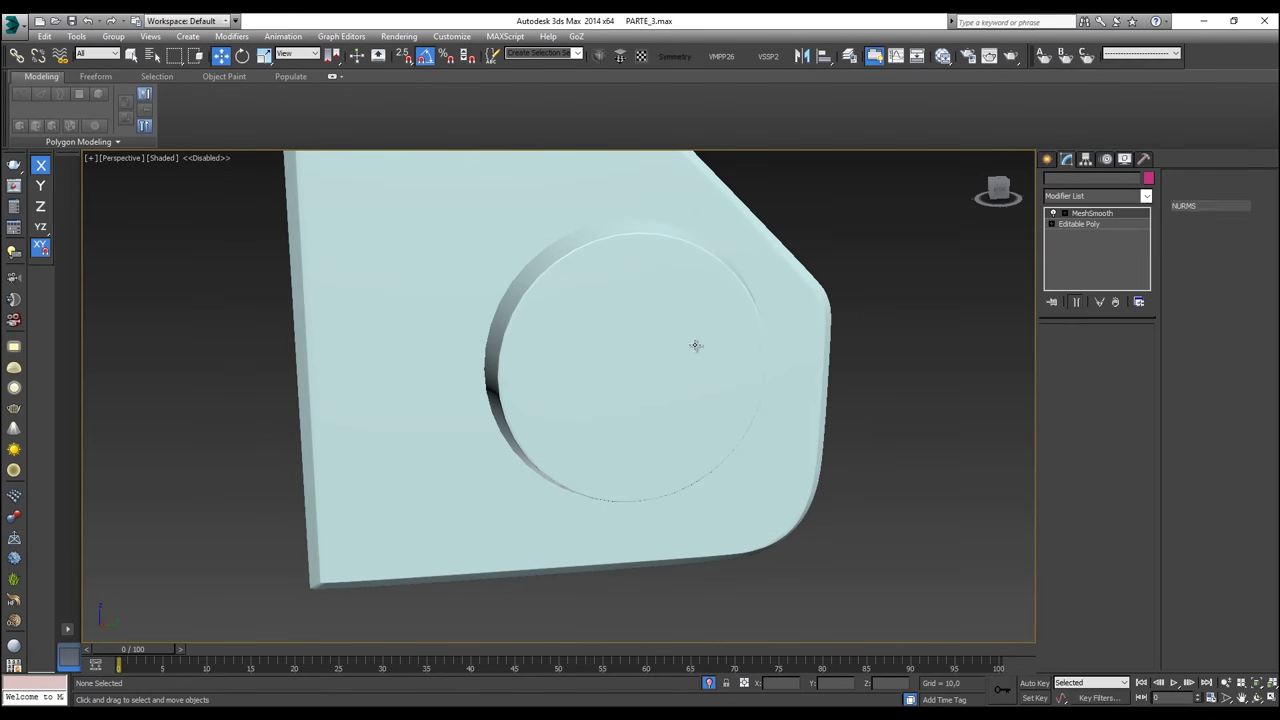
key(f)
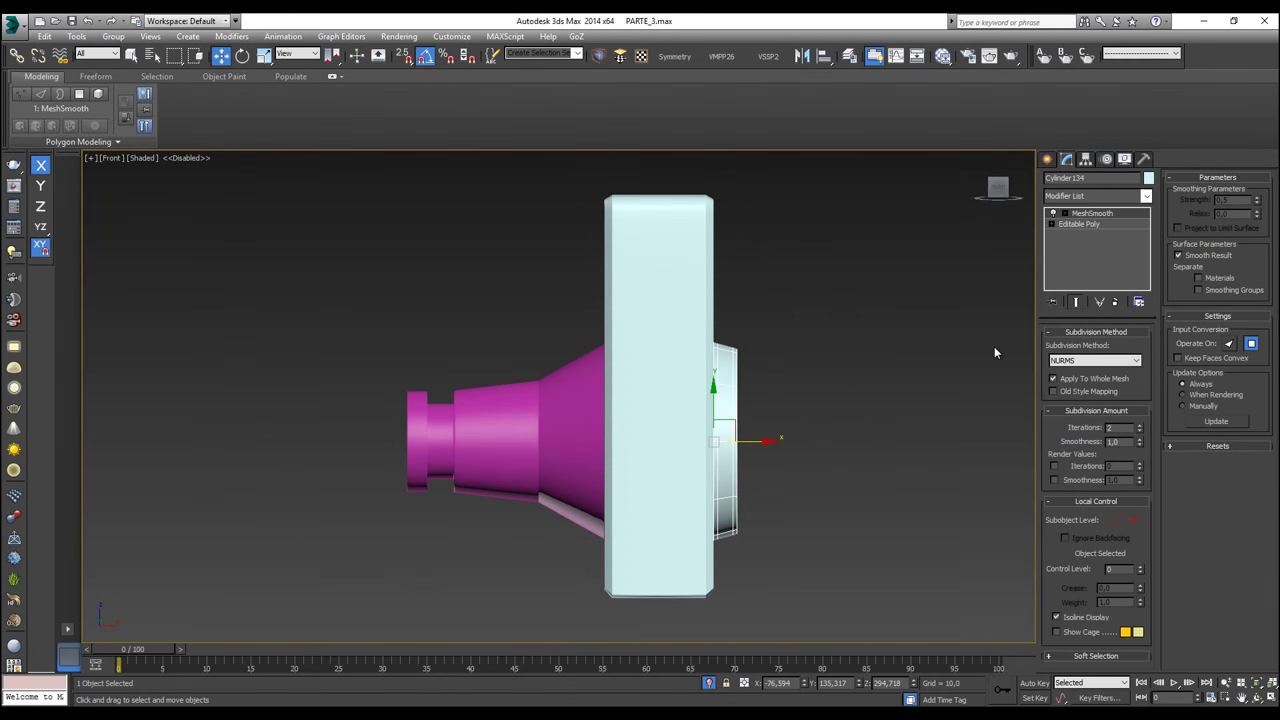
Step: Draw a box about 40,5 long and 6,3 wide at the disc's outer face in the front view, then move it clear of the disc
click(1047, 161)
click(1077, 249)
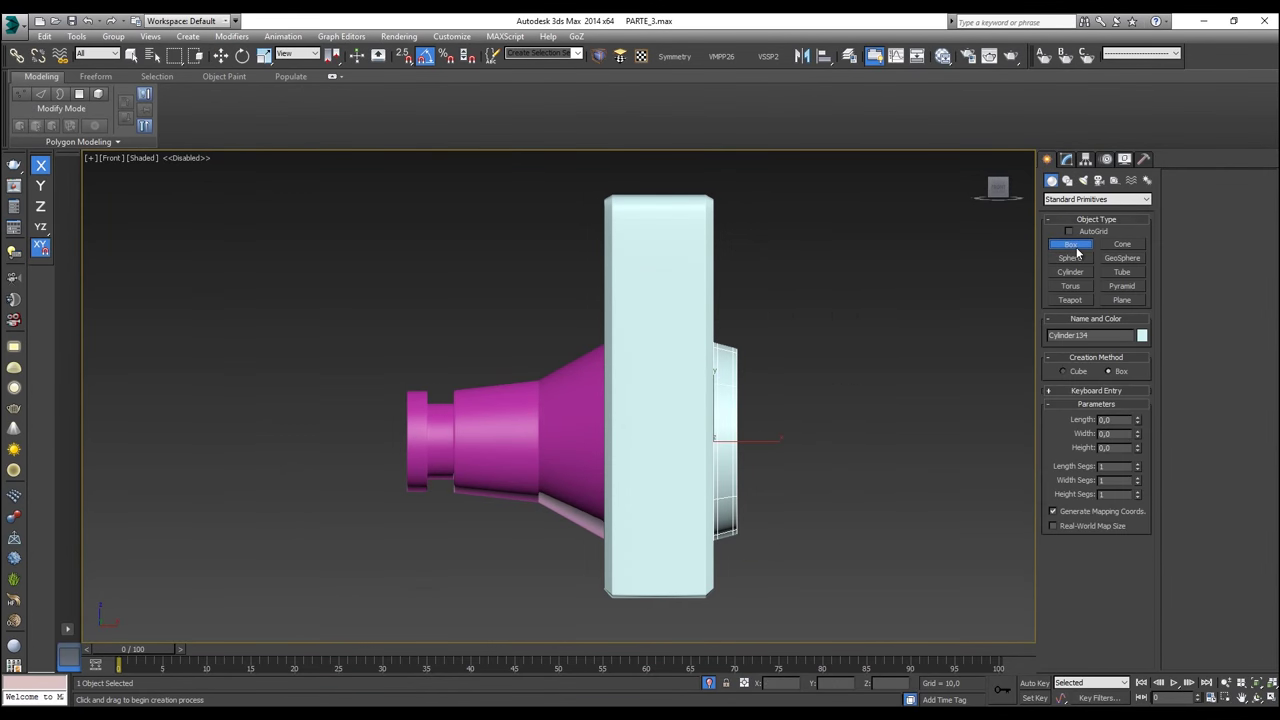
middle_drag(873, 363, 862, 337)
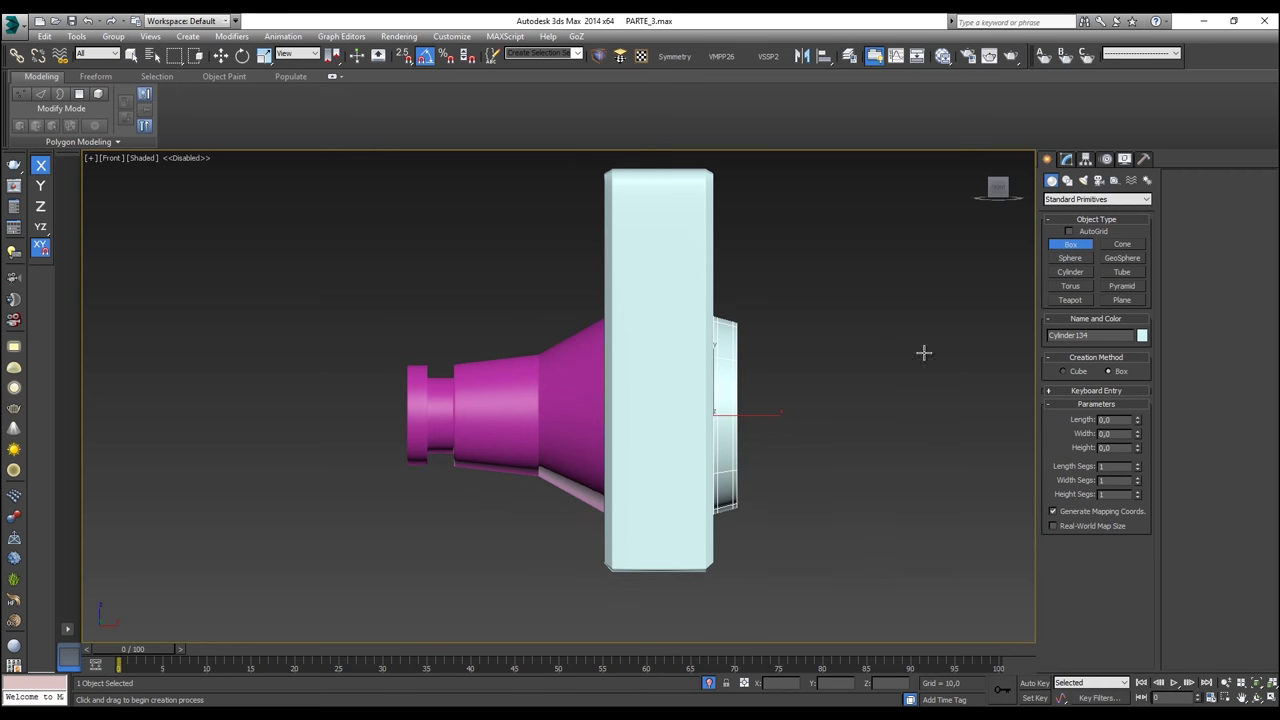
scroll(762, 359, up, 3)
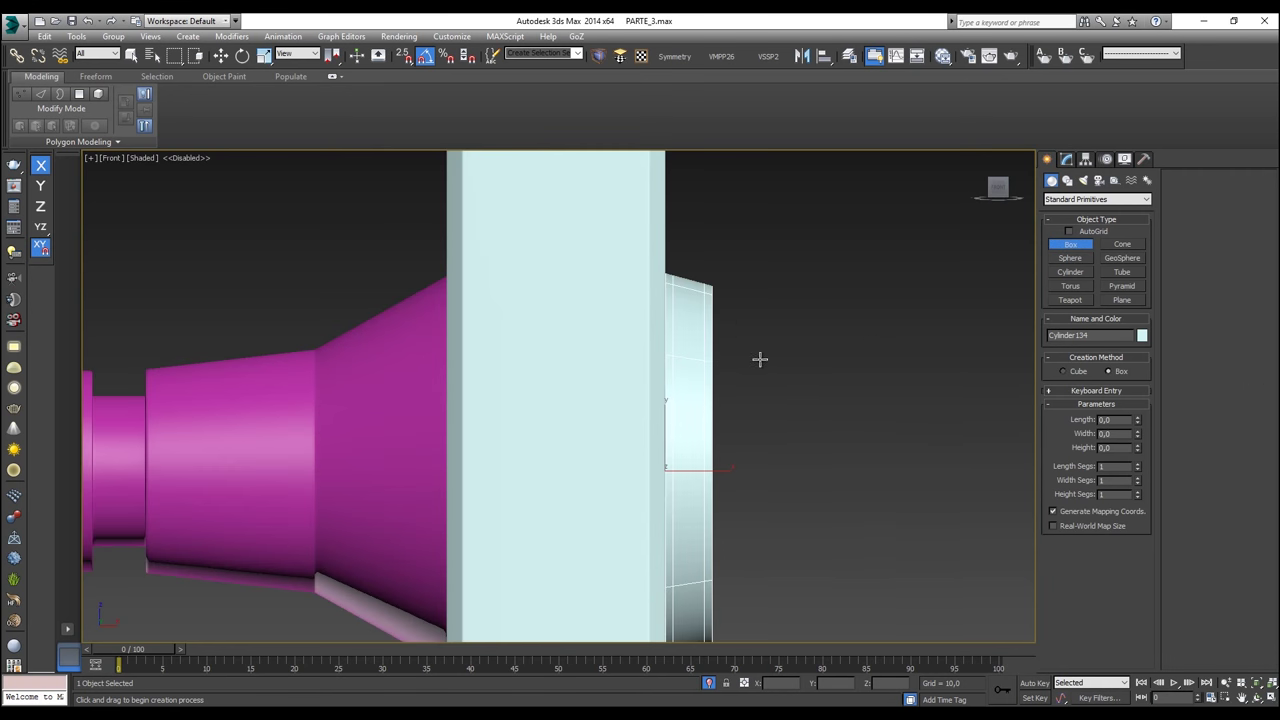
drag(751, 352, 709, 611)
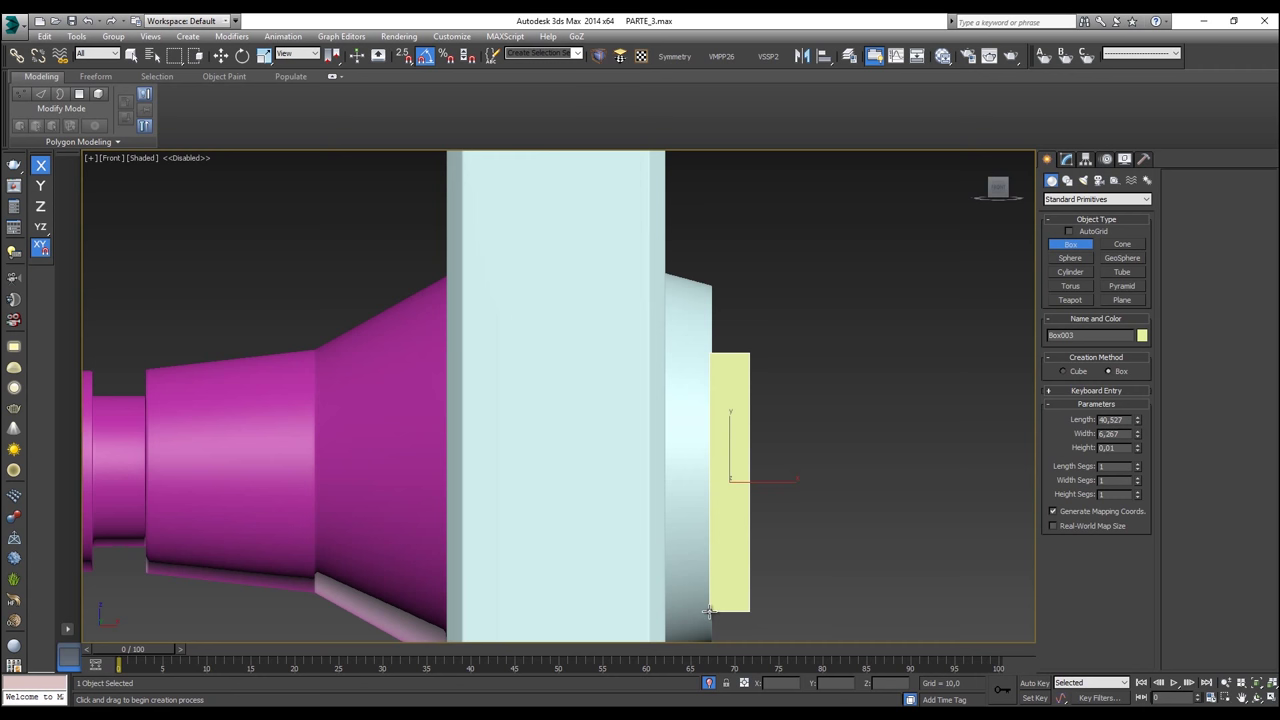
key(w)
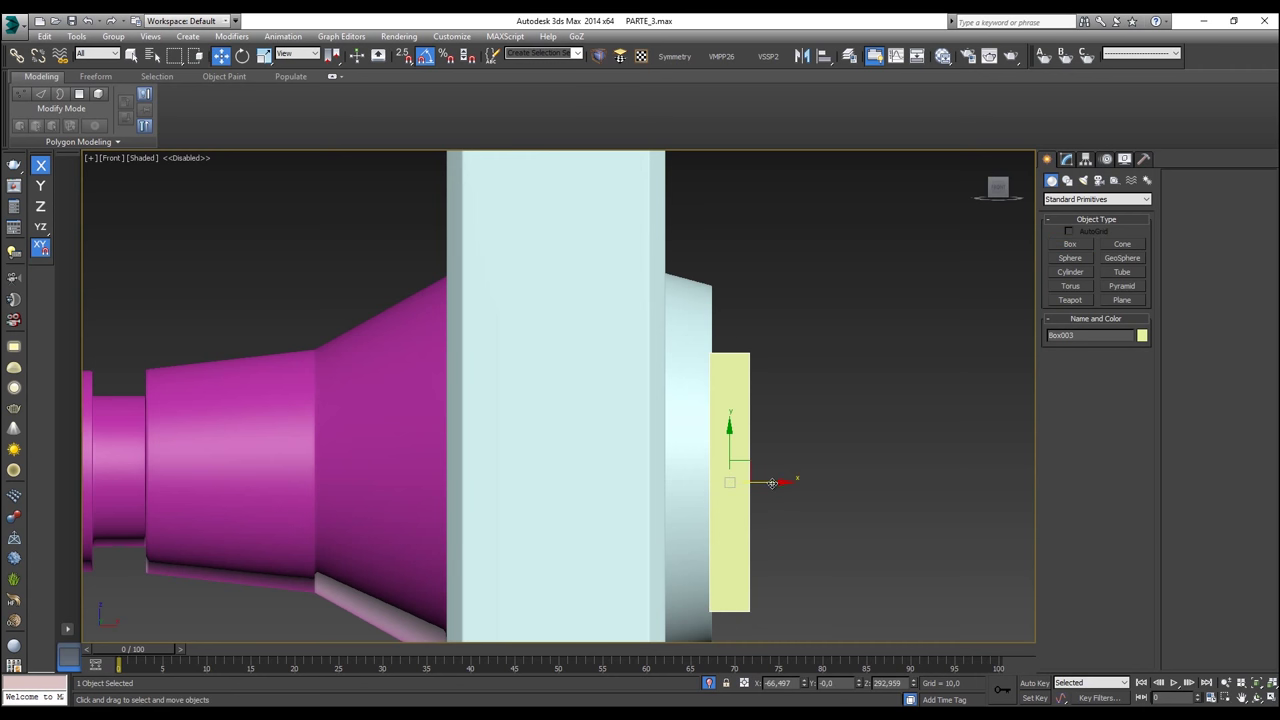
drag(772, 483, 801, 483)
Step: Snap the new box's pivot to the box edge facing the disc, then leave pivot editing
key(s)
middle_drag(809, 453, 775, 317)
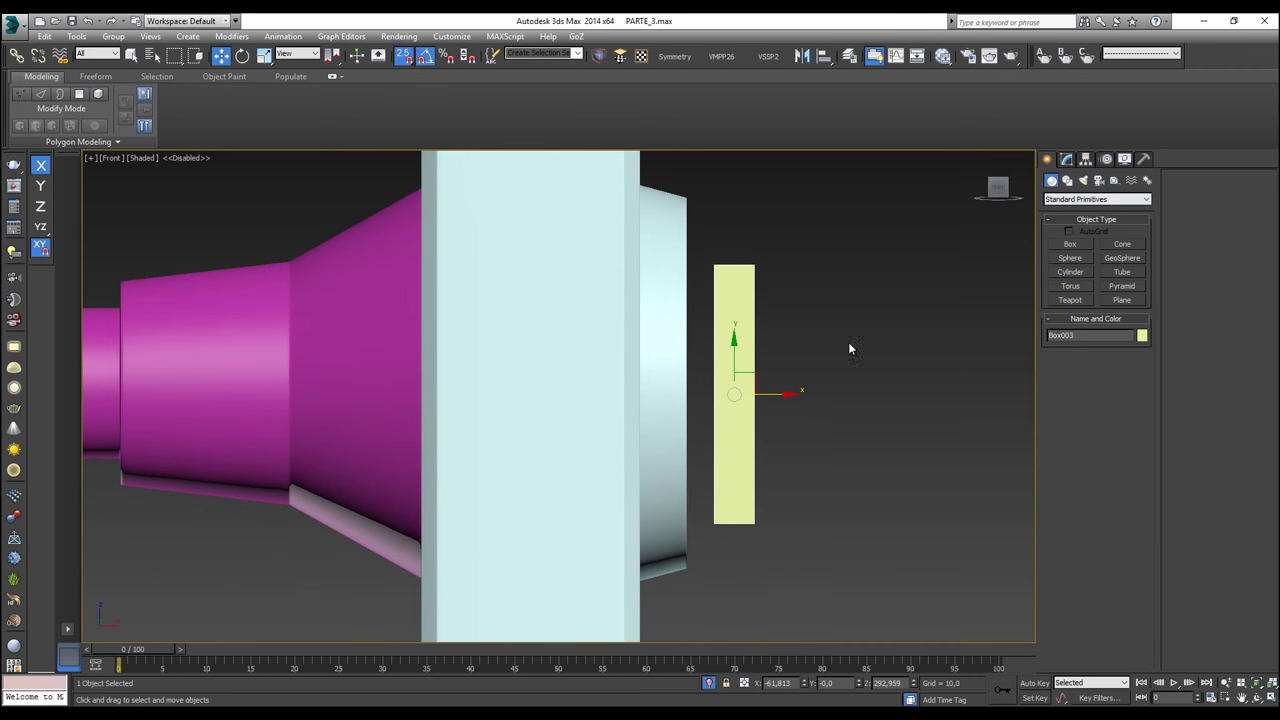
click(1086, 159)
click(1108, 246)
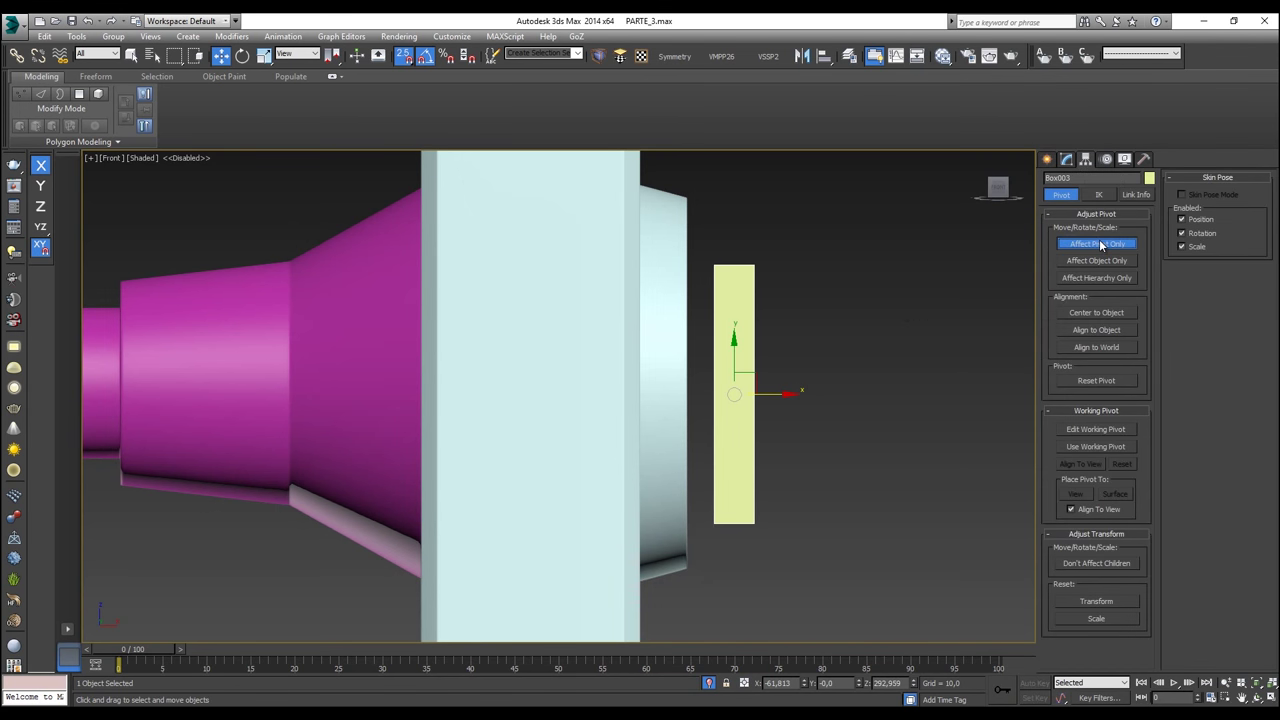
drag(770, 396, 714, 266)
key(s)
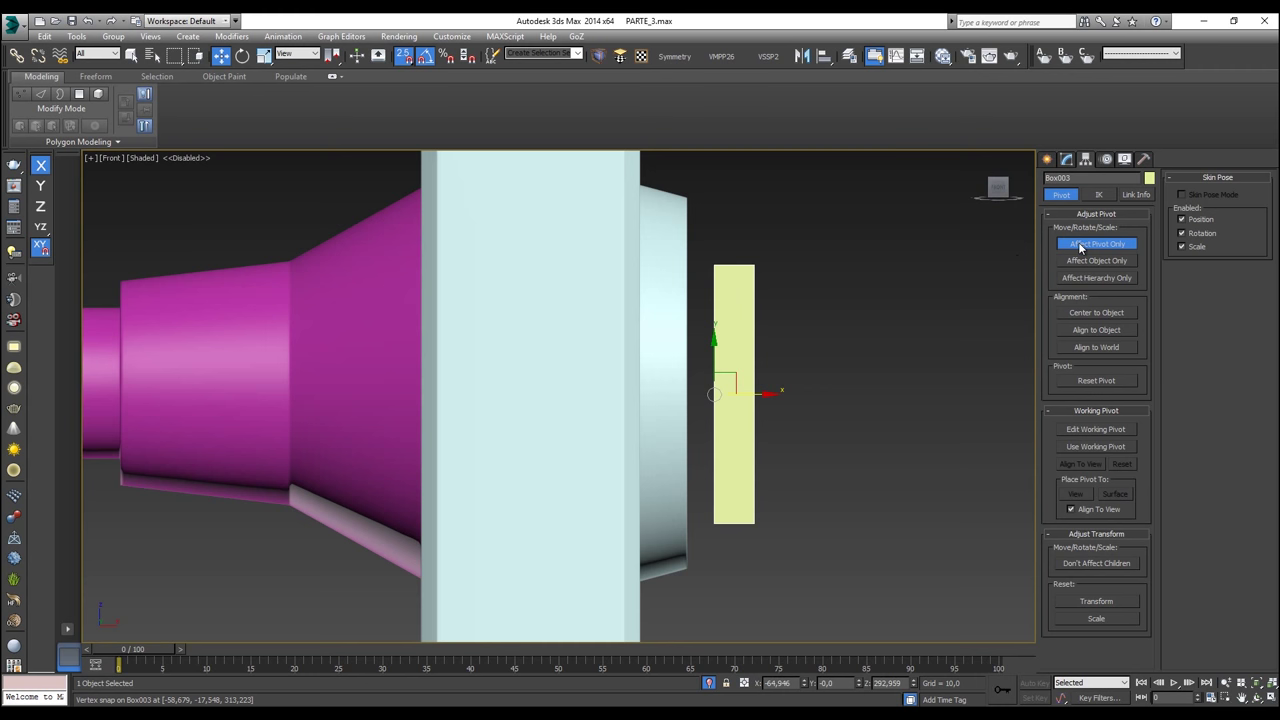
click(1080, 248)
Step: Snap the box flush against the disc's outer face and raise it about 2 units
drag(745, 390, 691, 206)
key(s)
drag(688, 357, 688, 345)
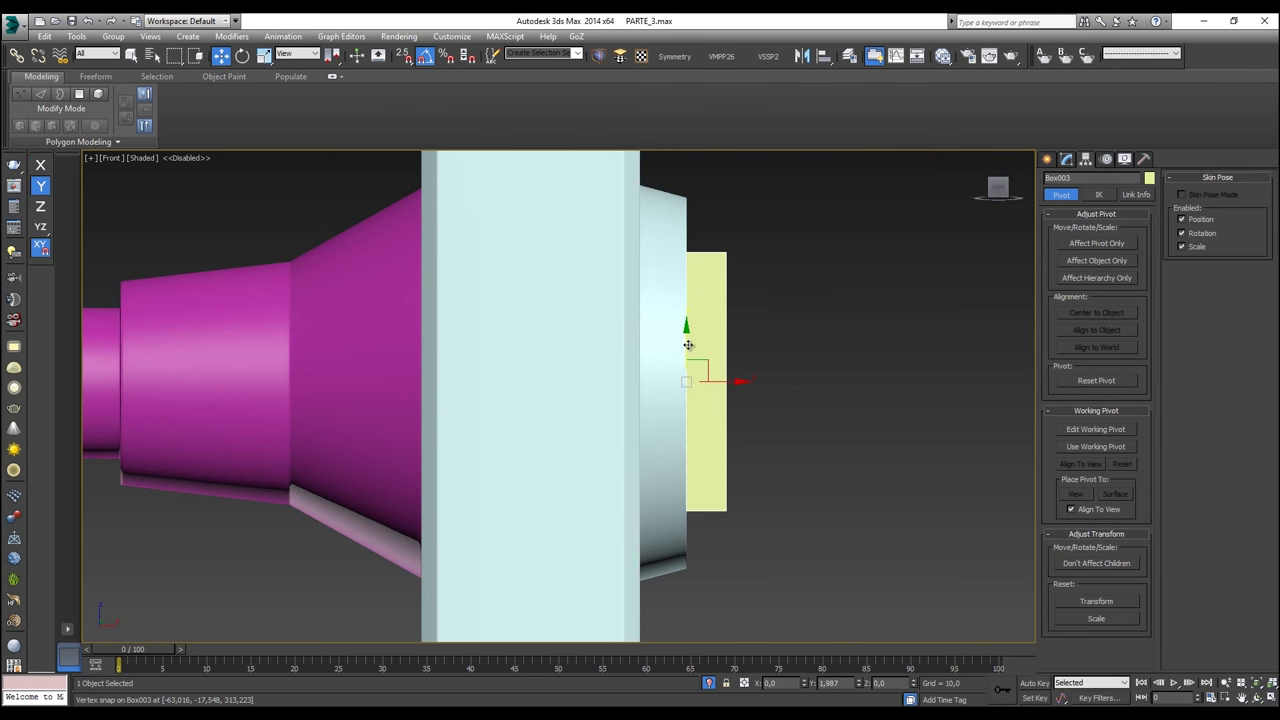
Step: Move the box along the Y axis to centre it on the disc and compare both from the top view
key(p)
key(z)
scroll(695, 382, down, 4)
alt+middle_drag(695, 382, 716, 336)
drag(651, 307, 673, 160)
key(z)
alt+middle_drag(718, 337, 808, 366)
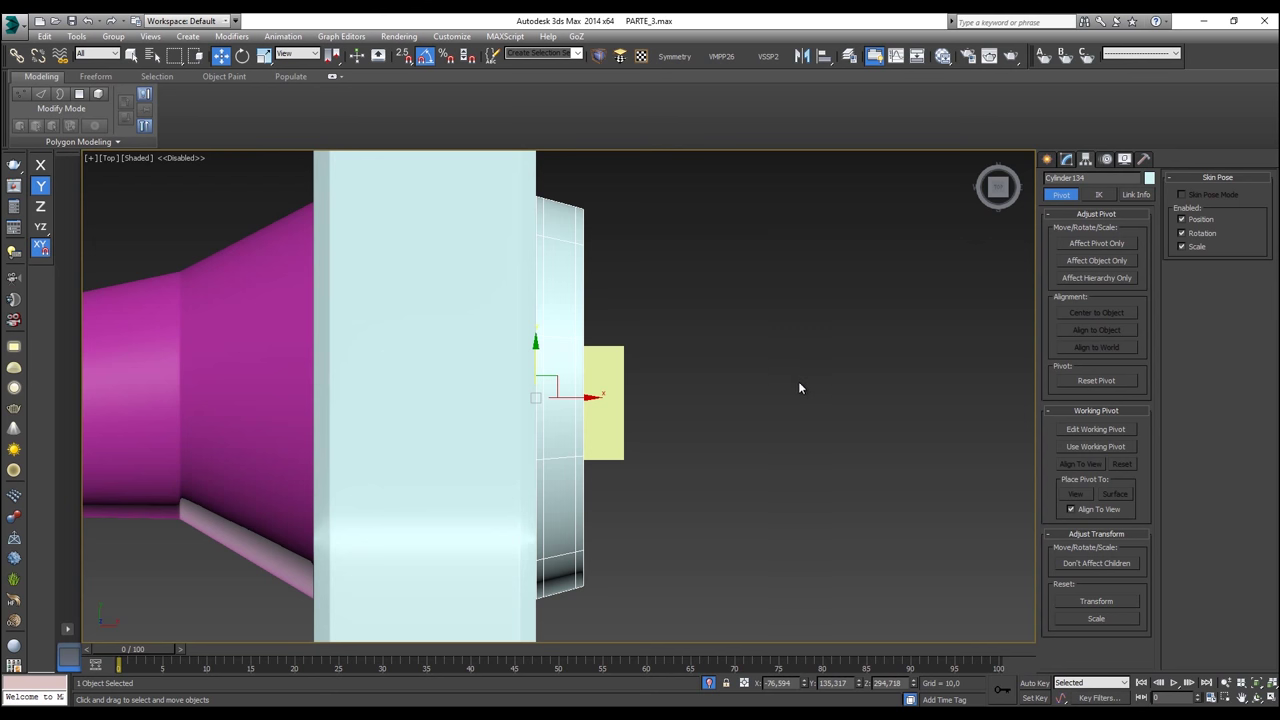
Step: Reselect the box on the disc and convert it to an Editable Poly
key(p)
alt+middle_drag(798, 427, 682, 370)
scroll(888, 412, up, 5)
click(445, 391)
right_click(774, 338)
mouse_move(916, 464)
click(955, 466)
alt+middle_drag(955, 466, 885, 413)
Step: Widen the box to both sides and lengthen it slightly downward by moving its side and lower vertices
click(1062, 346)
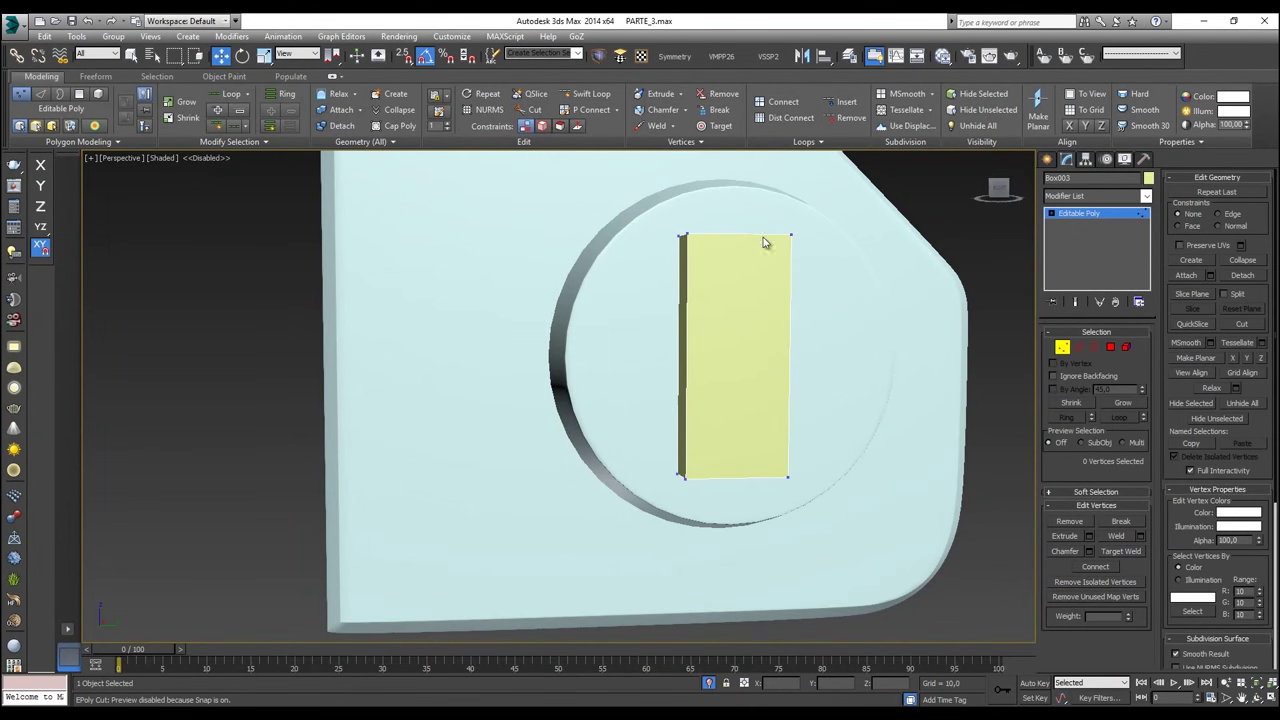
drag(750, 538, 748, 540)
drag(834, 357, 857, 363)
drag(716, 506, 612, 220)
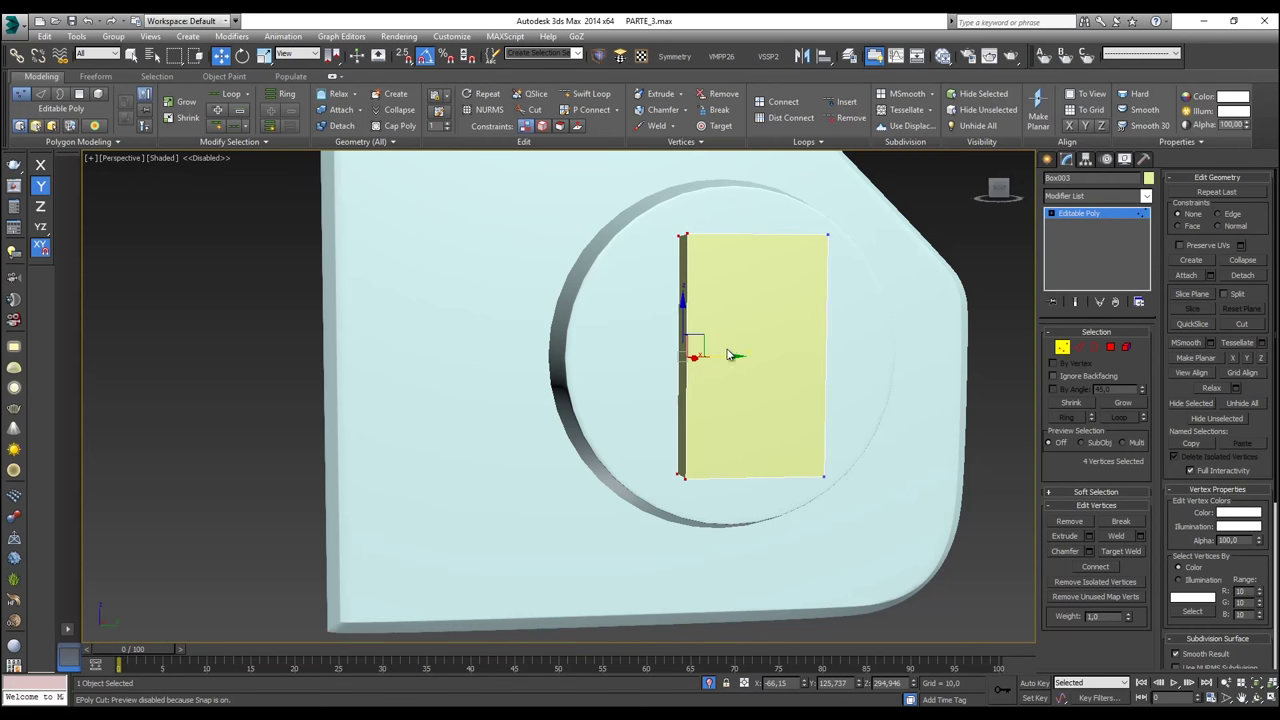
drag(721, 357, 678, 358)
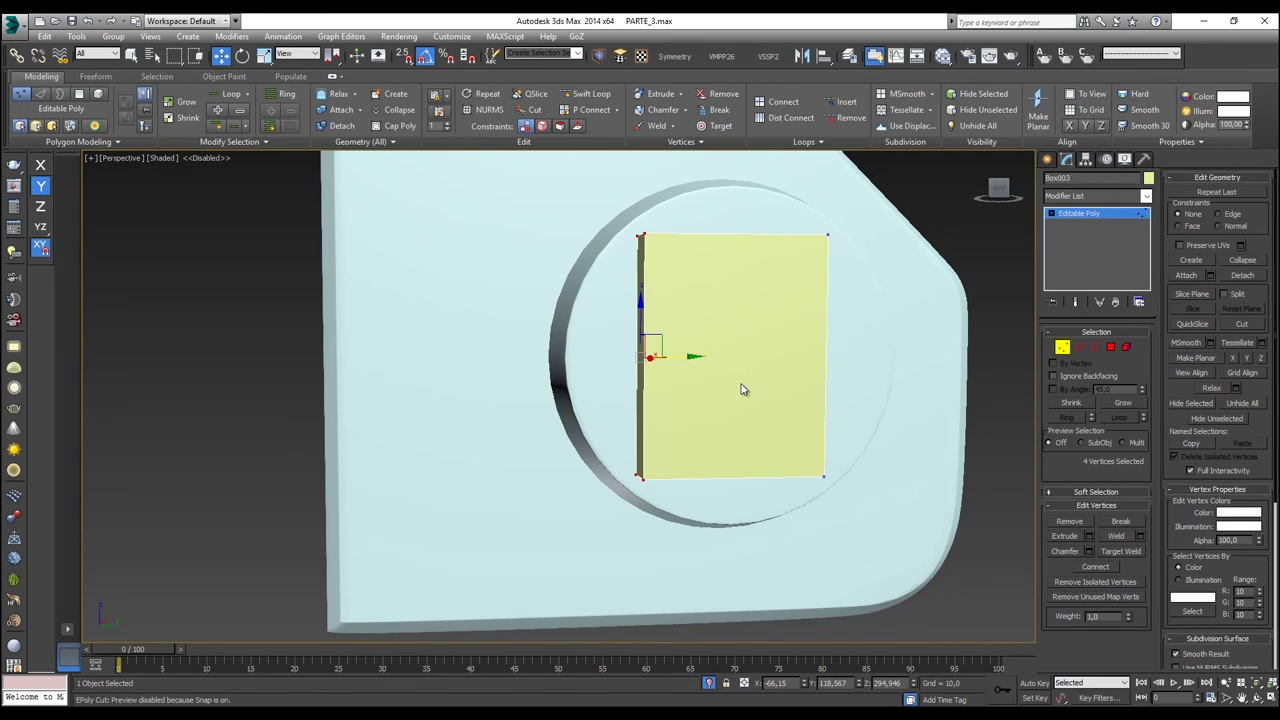
drag(880, 507, 633, 423)
drag(728, 445, 728, 456)
alt+middle_drag(727, 456, 797, 468)
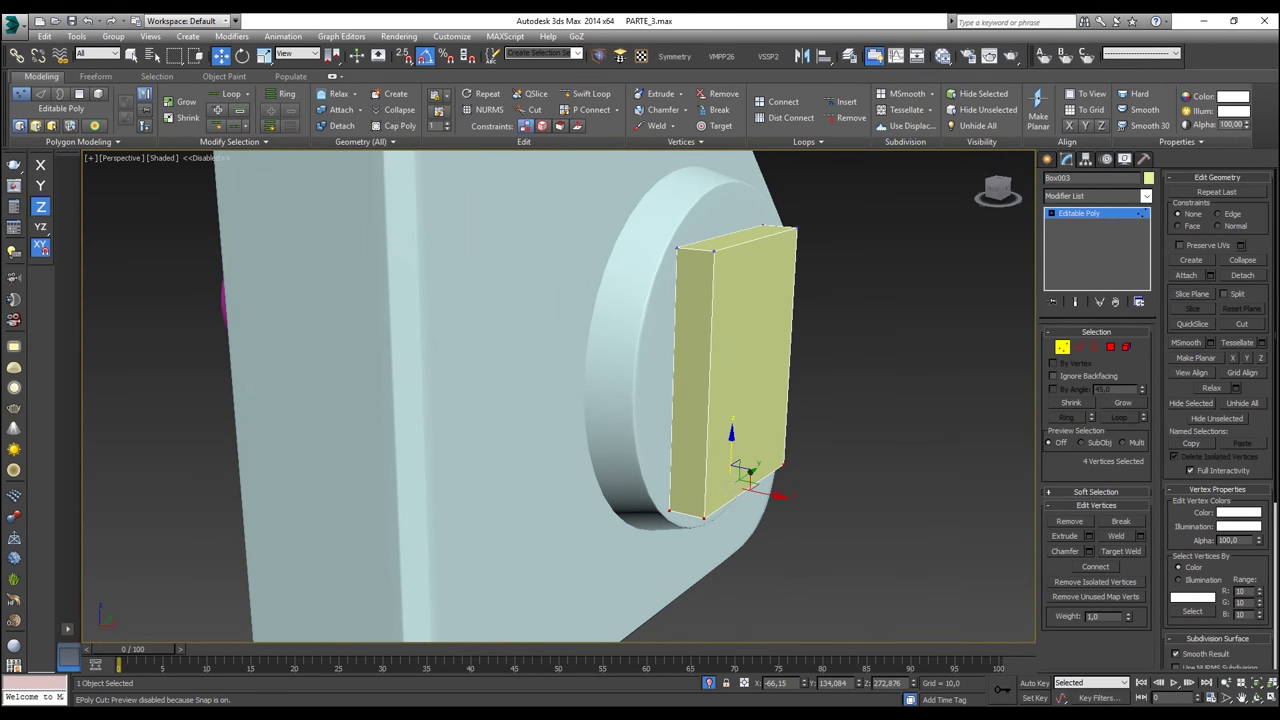
Step: Chamfer the box's two upper corner edges by 4,481 with 2 segments
alt+middle_drag(590, 352, 512, 360)
click(1078, 346)
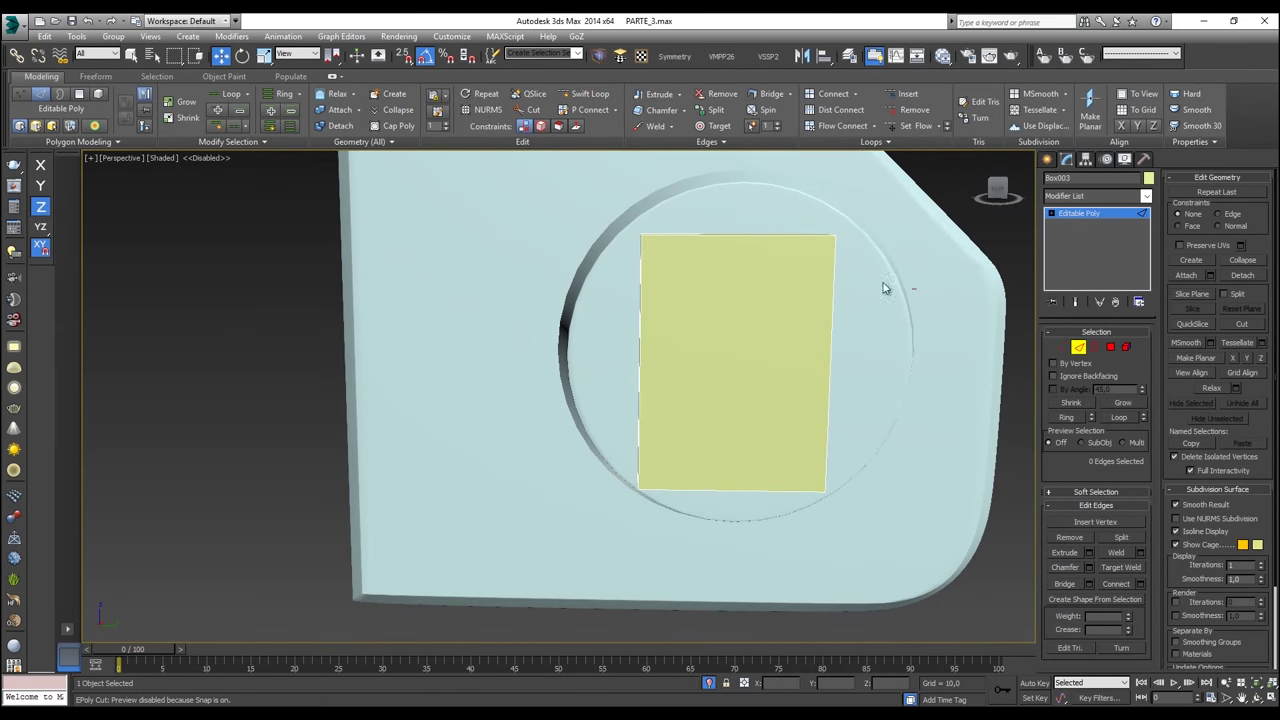
drag(432, 219, 432, 220)
key(z)
alt+middle_drag(640, 301, 688, 297)
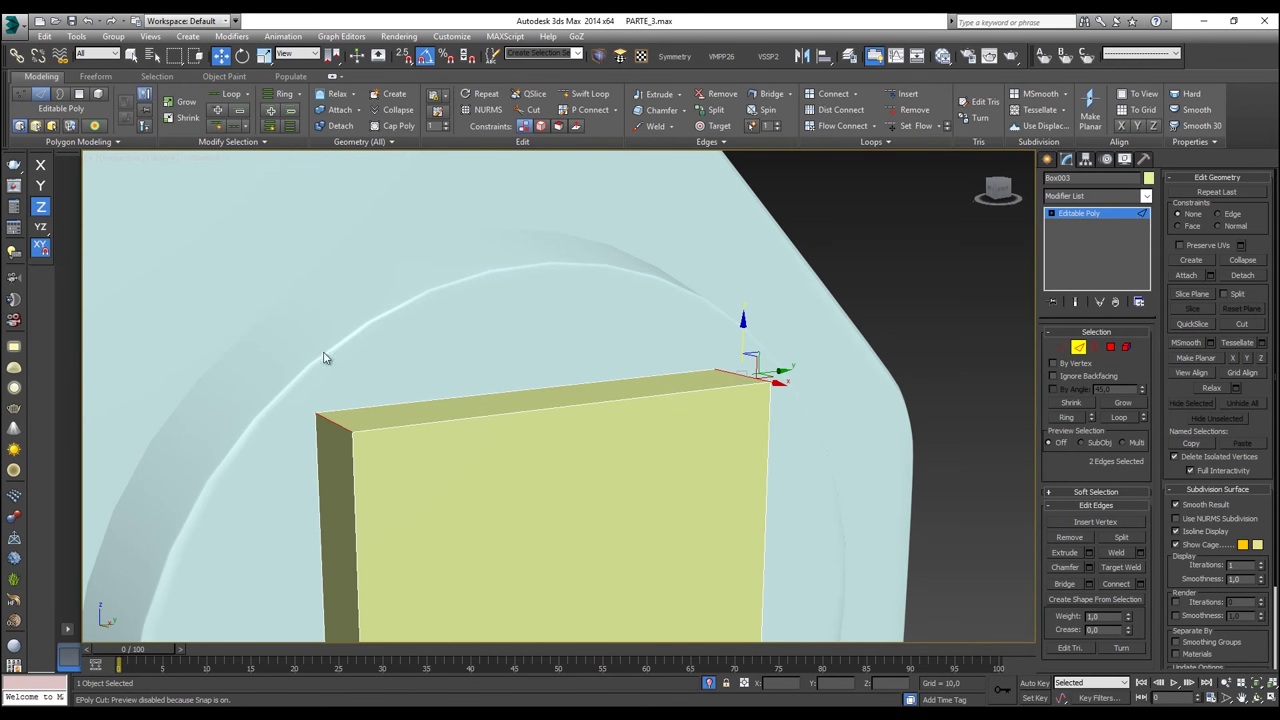
right_click(423, 436)
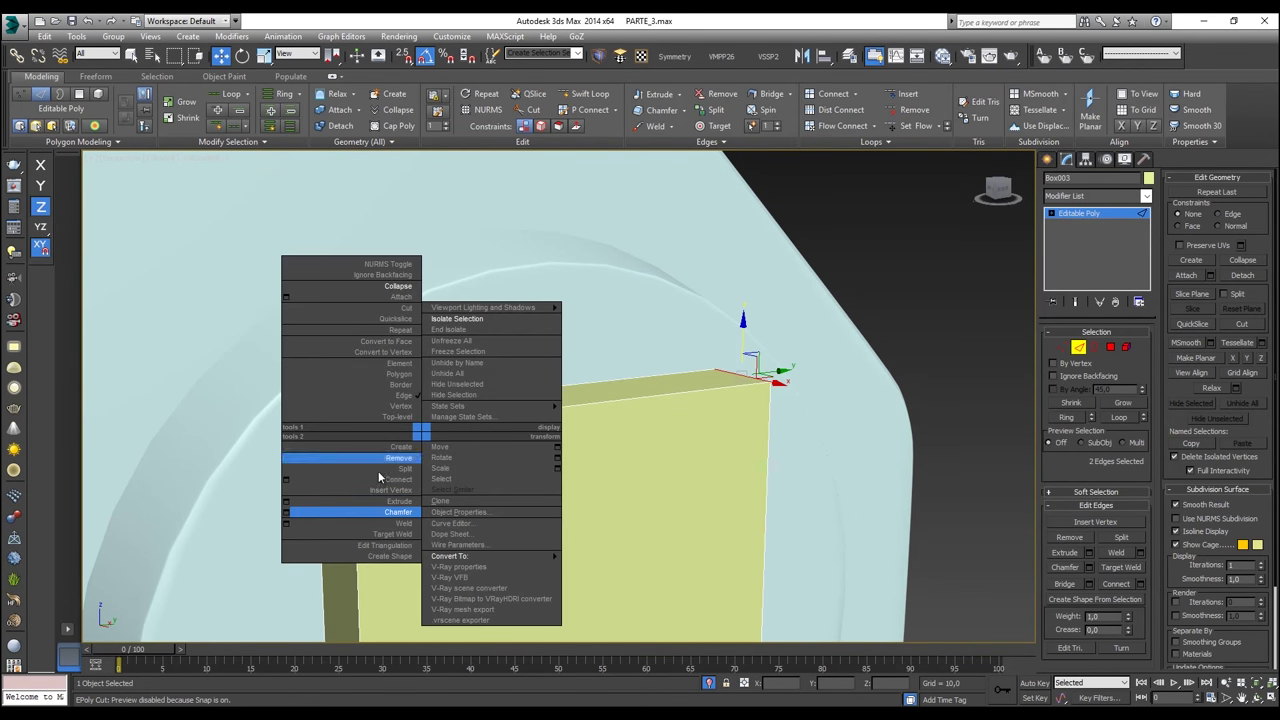
click(340, 510)
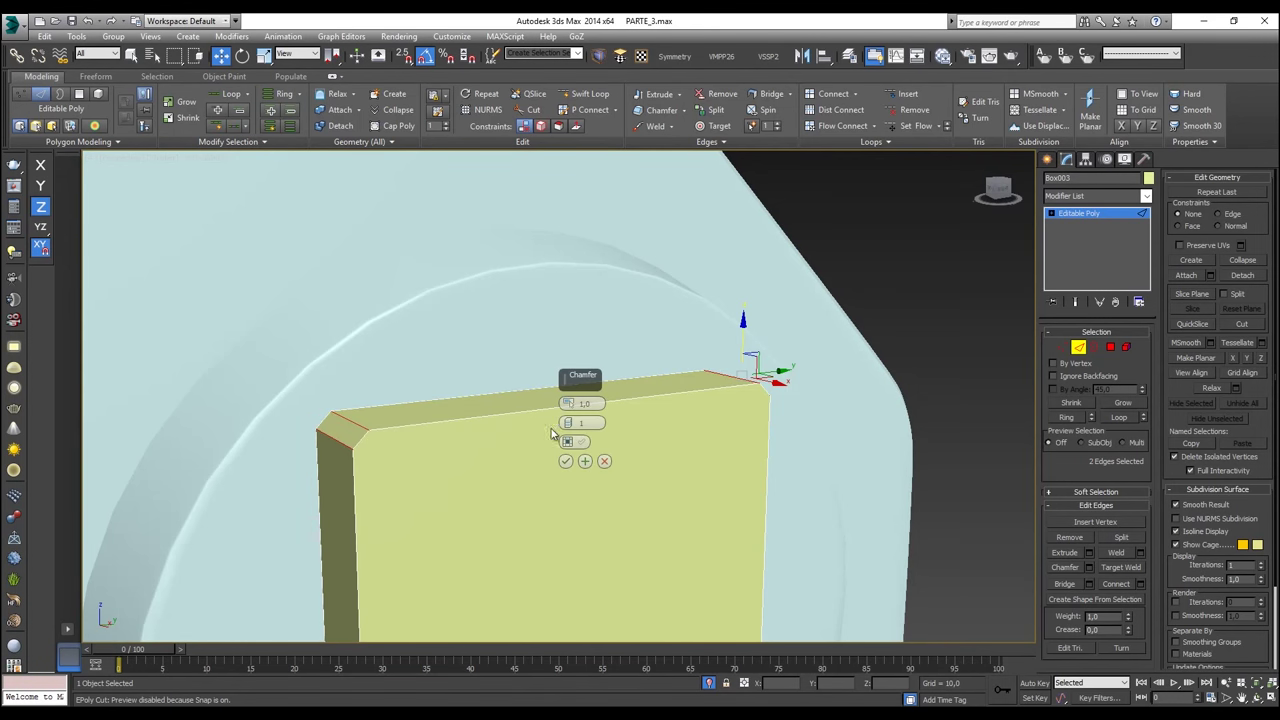
drag(567, 403, 571, 390)
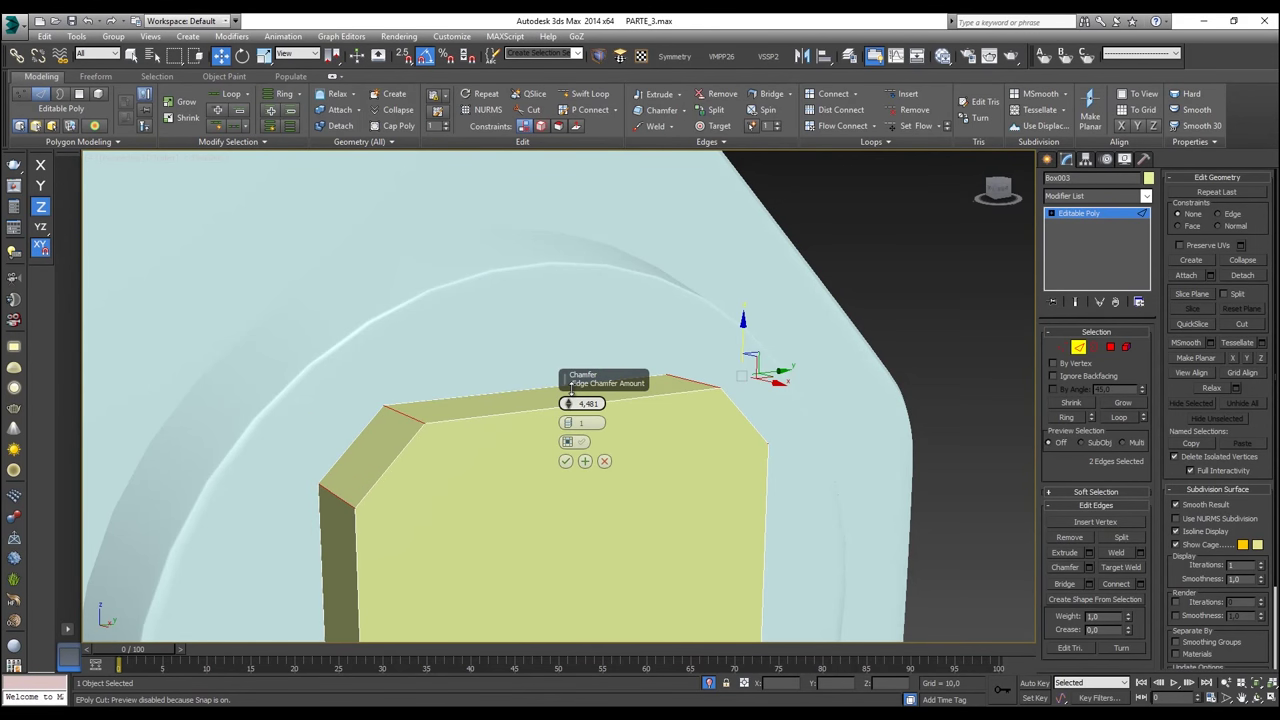
click(568, 420)
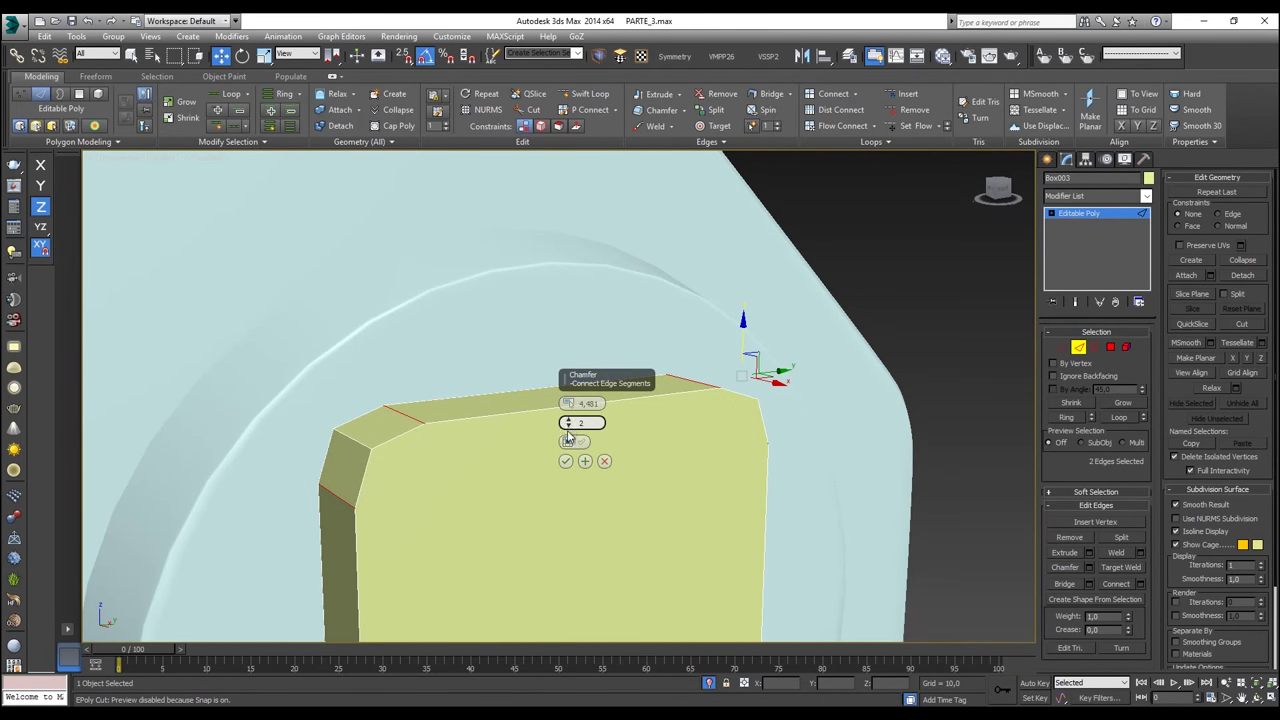
click(565, 462)
Step: Delete the box's hidden rear polygon that lies against the disc, using wireframe display to reach it
alt+middle_drag(611, 466, 424, 455)
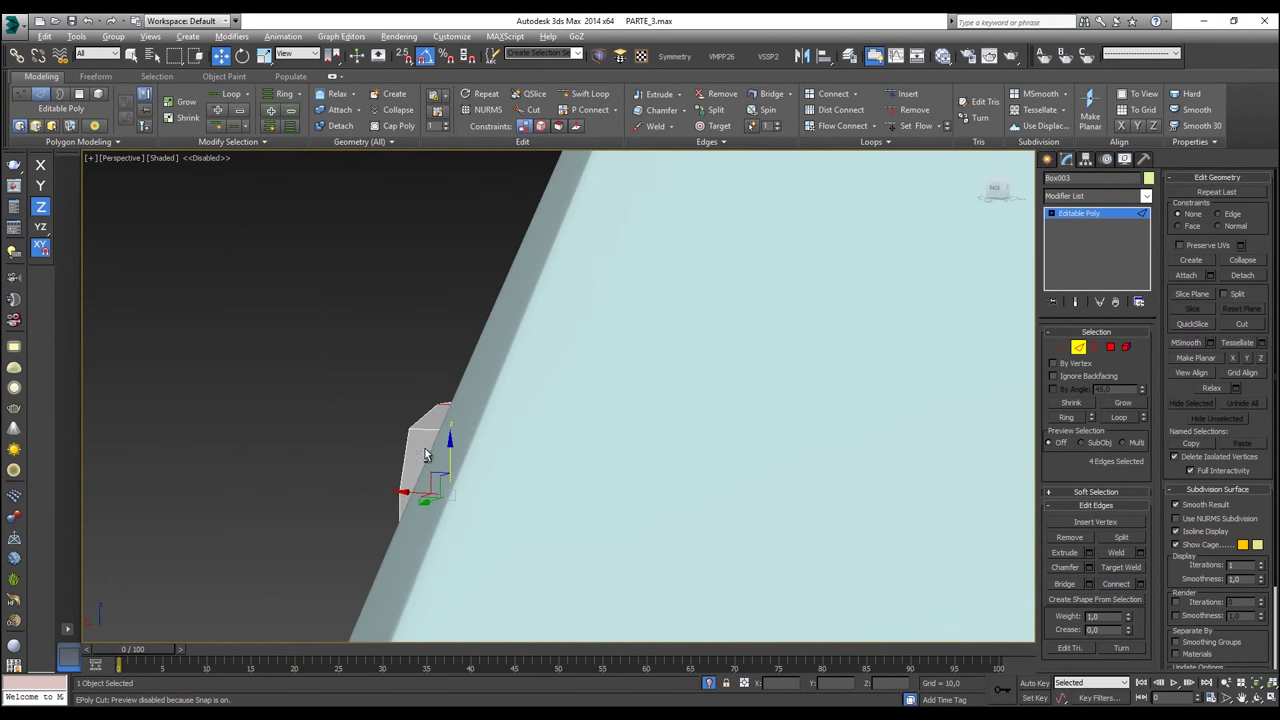
key(F3)
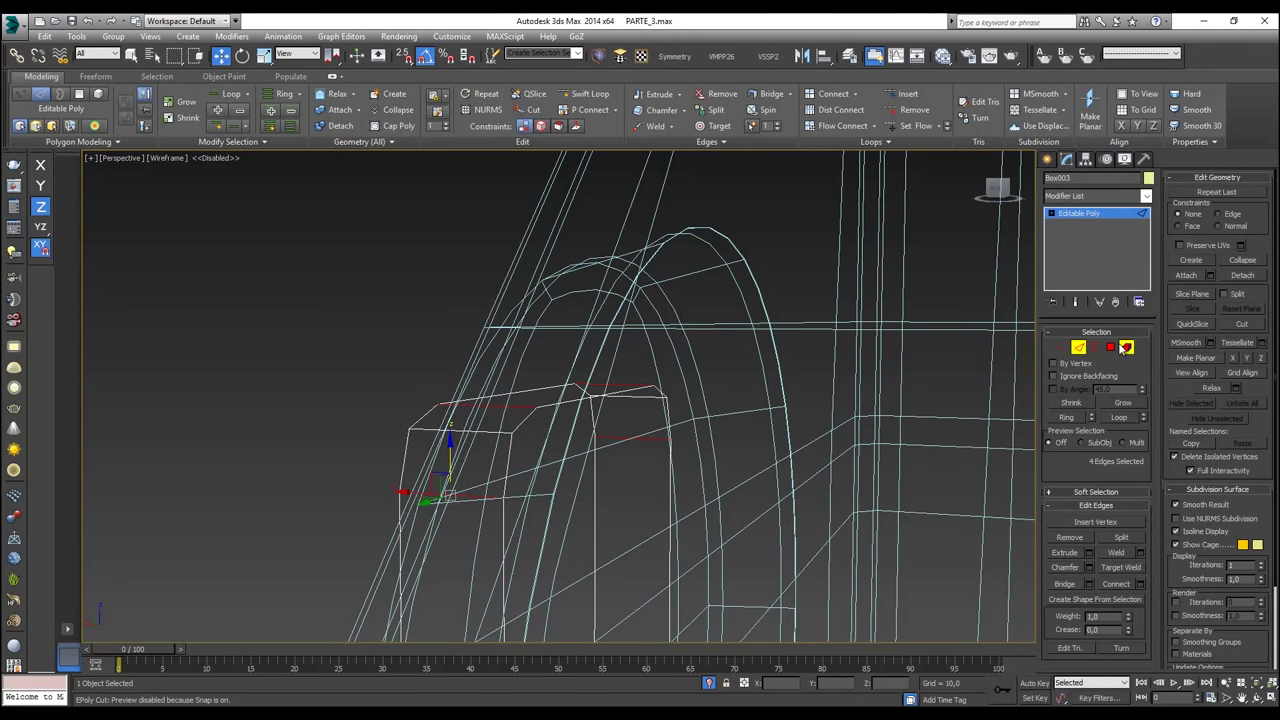
click(1125, 347)
click(1110, 347)
click(622, 467)
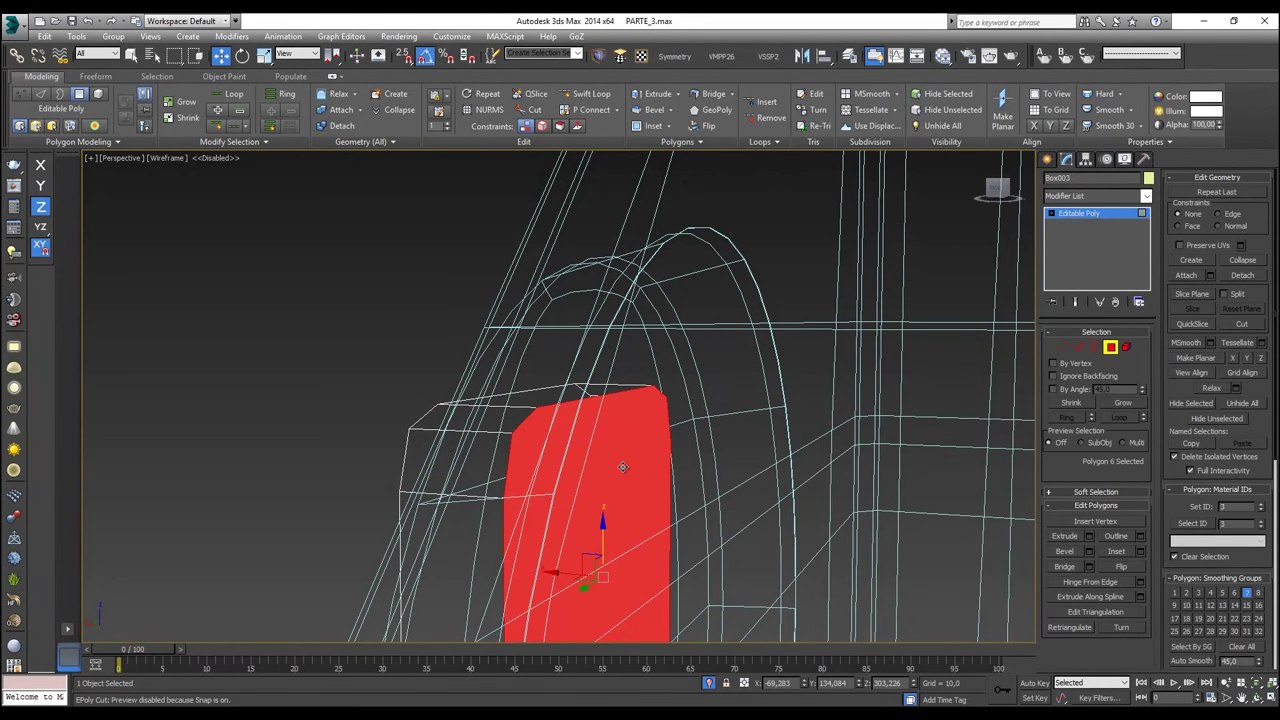
key(Delete)
alt+middle_drag(604, 454, 731, 446)
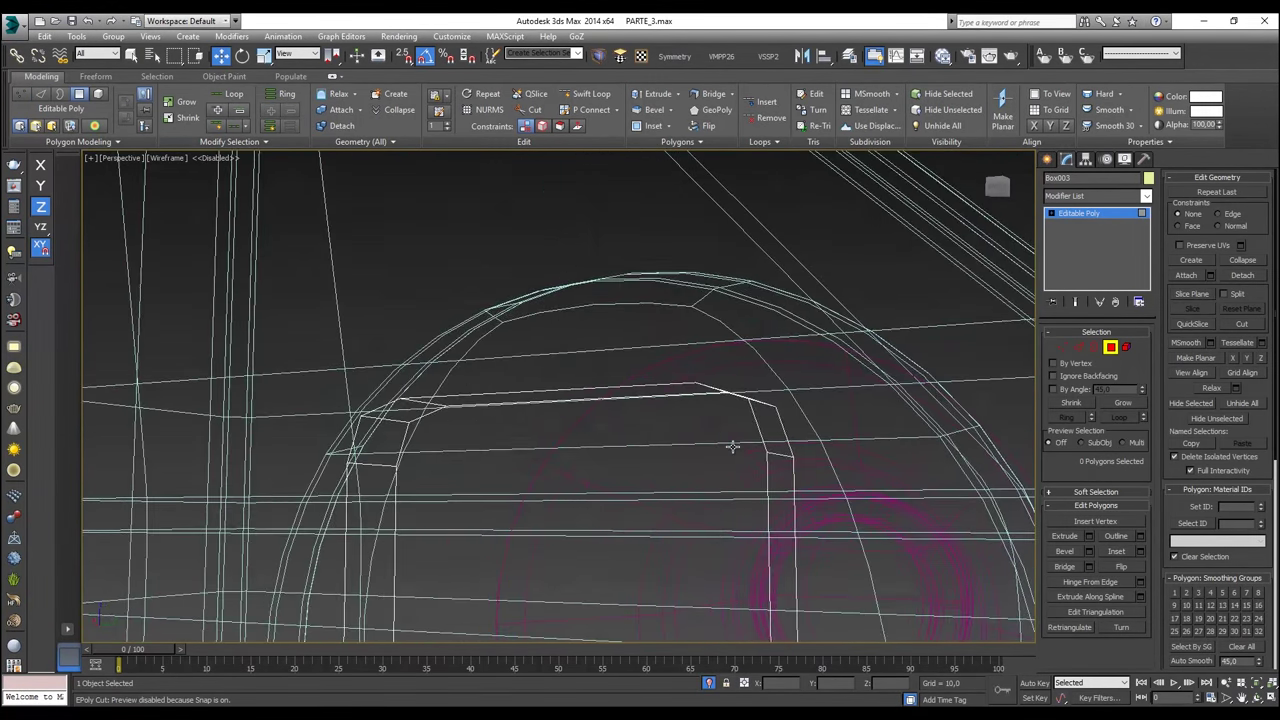
key(F3)
Step: Cut two horizontal edges across the box's front face, joining the opposite vertices of the chamfered upper corners
click(1061, 348)
alt+middle_drag(846, 358, 843, 406)
click(537, 113)
middle_drag(458, 583, 539, 506)
click(358, 422)
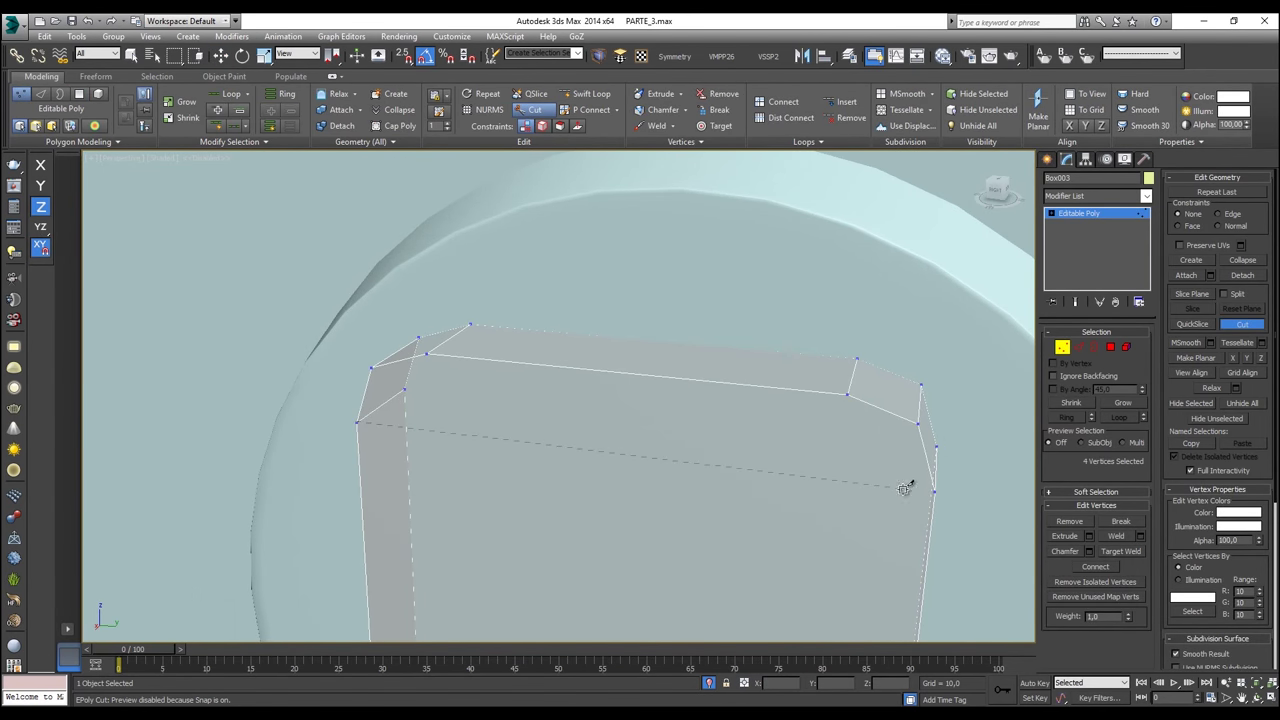
click(934, 490)
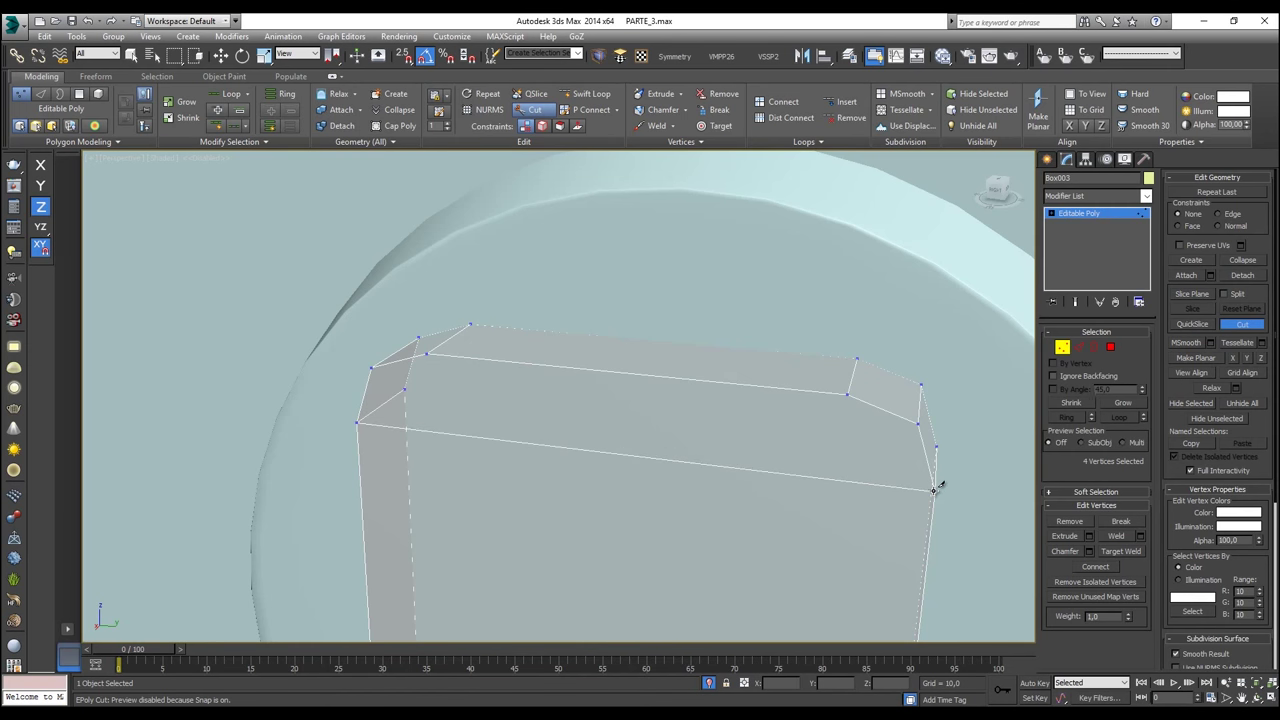
click(918, 423)
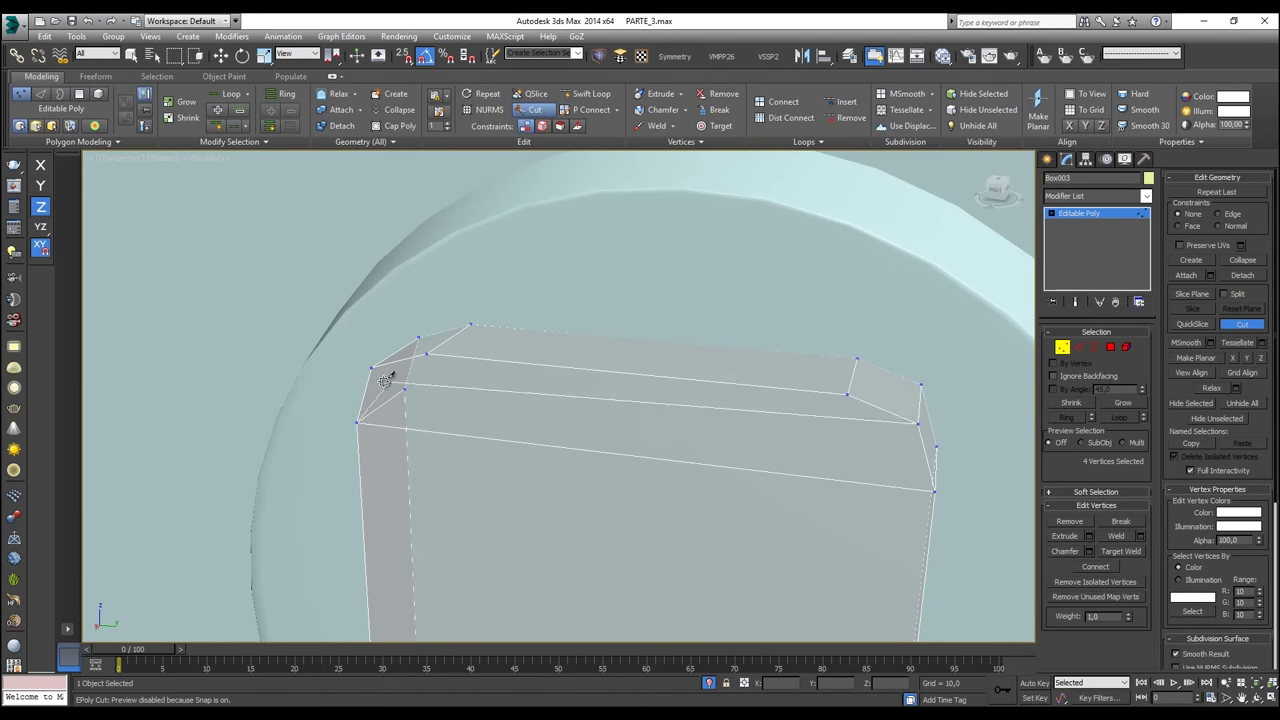
click(371, 366)
alt+middle_drag(406, 349, 503, 400)
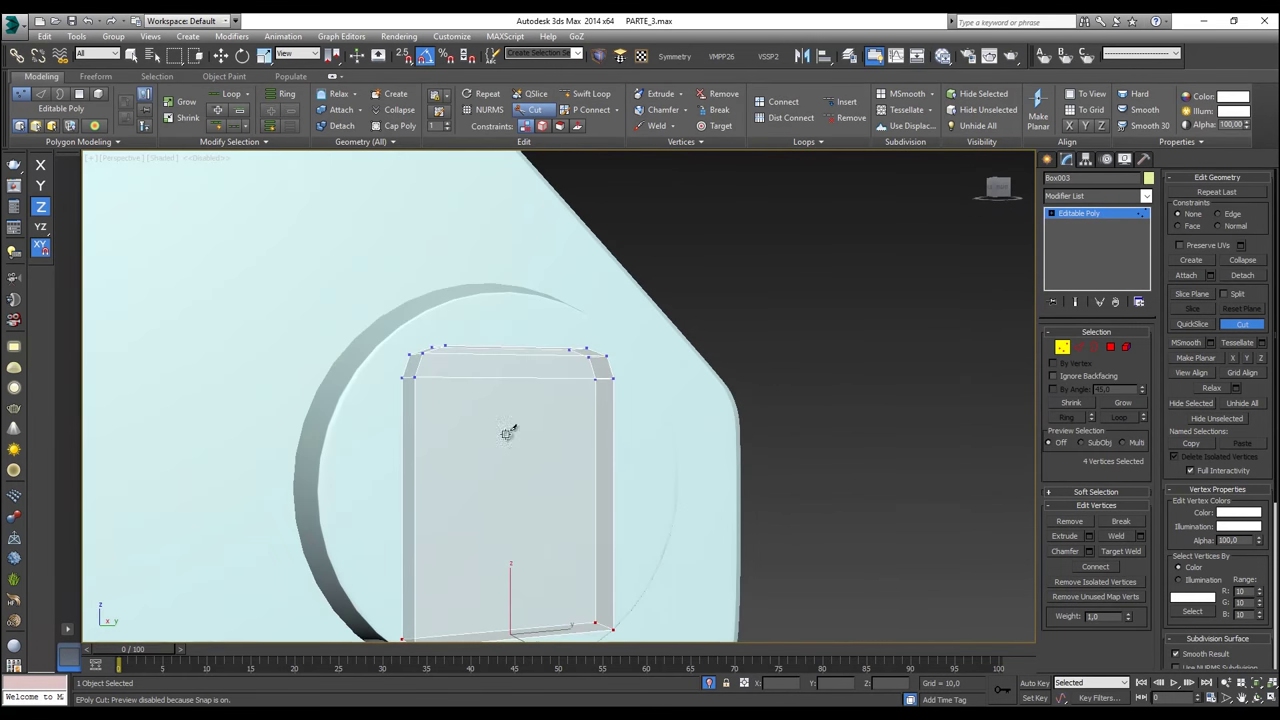
middle_drag(512, 568, 620, 331)
scroll(619, 380, up, 3)
right_click(620, 404)
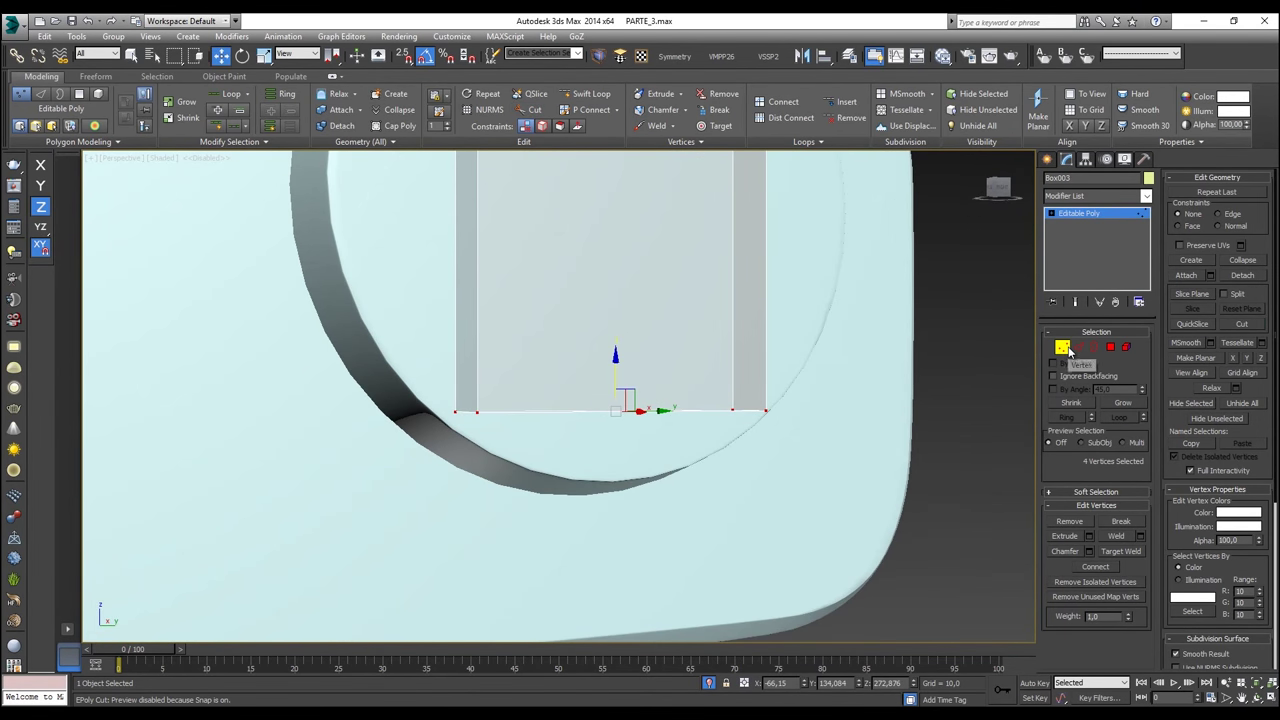
Step: Chamfer the box's lower front edge by 4,481 with 2 segments
click(1078, 346)
click(574, 410)
alt+middle_drag(576, 409, 610, 380)
click(610, 381)
right_click(612, 383)
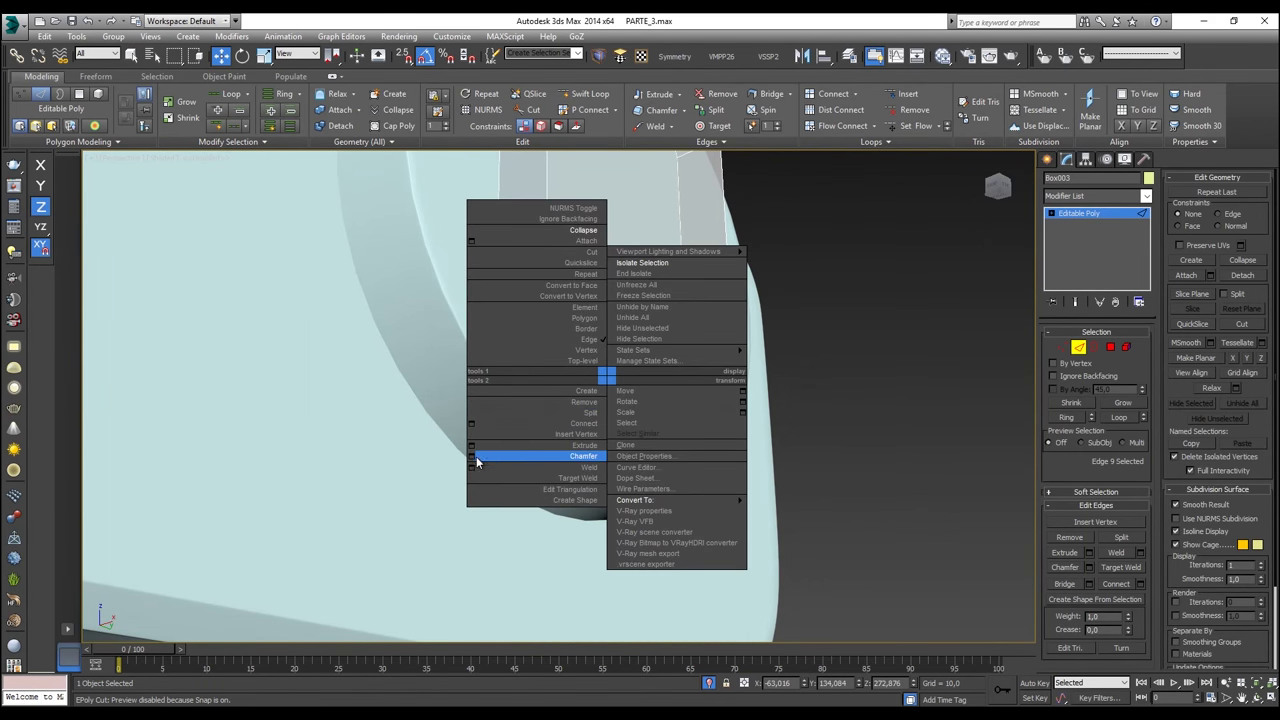
click(474, 457)
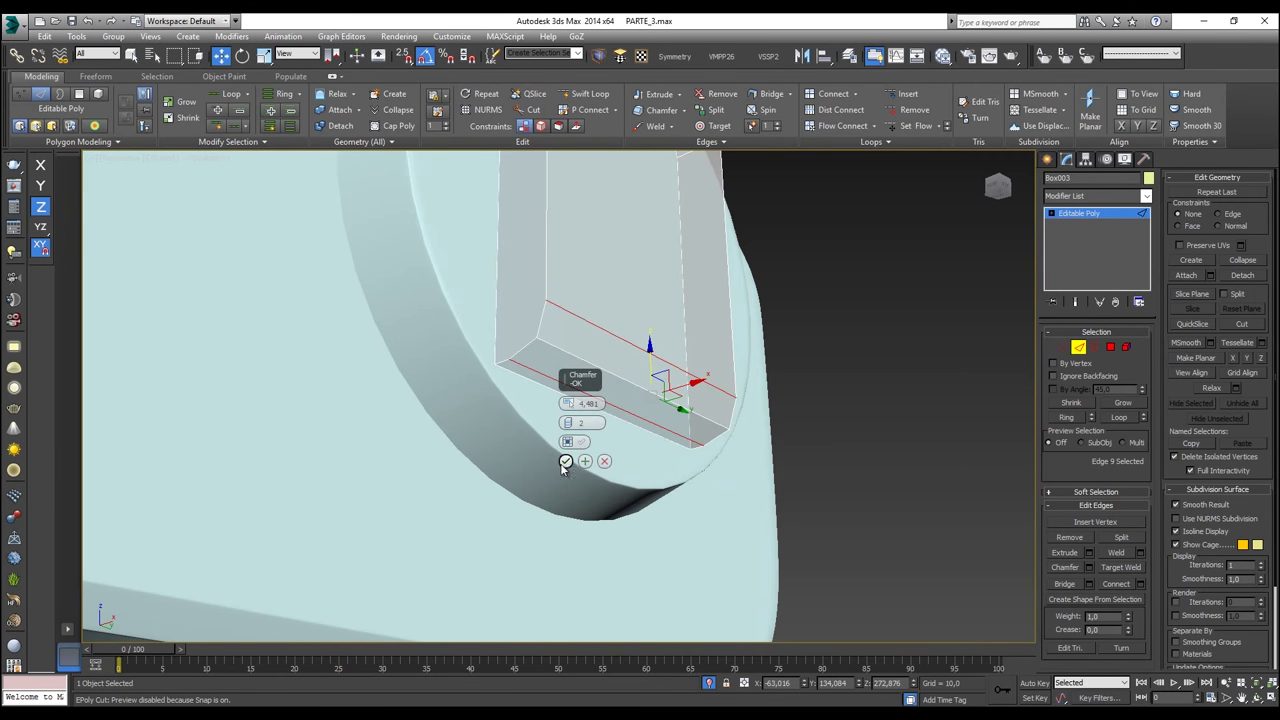
click(565, 465)
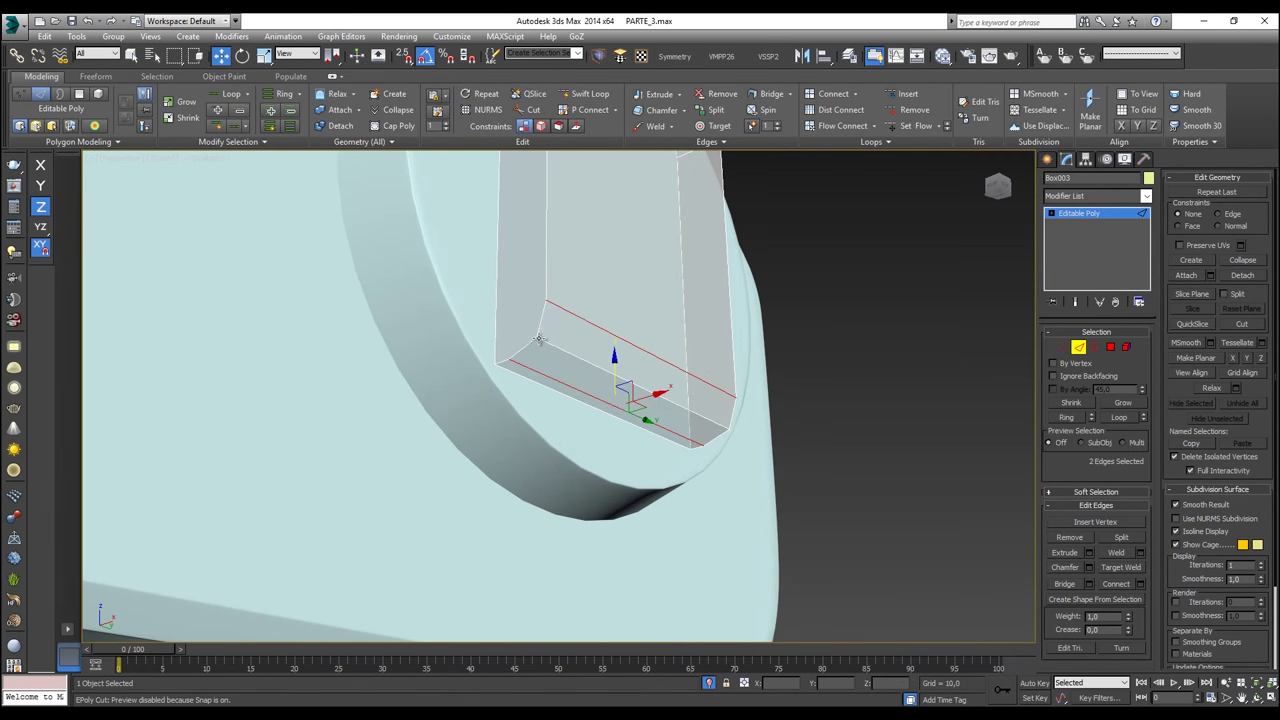
alt+middle_drag(539, 339, 557, 357)
click(587, 303)
scroll(587, 303, up, 2)
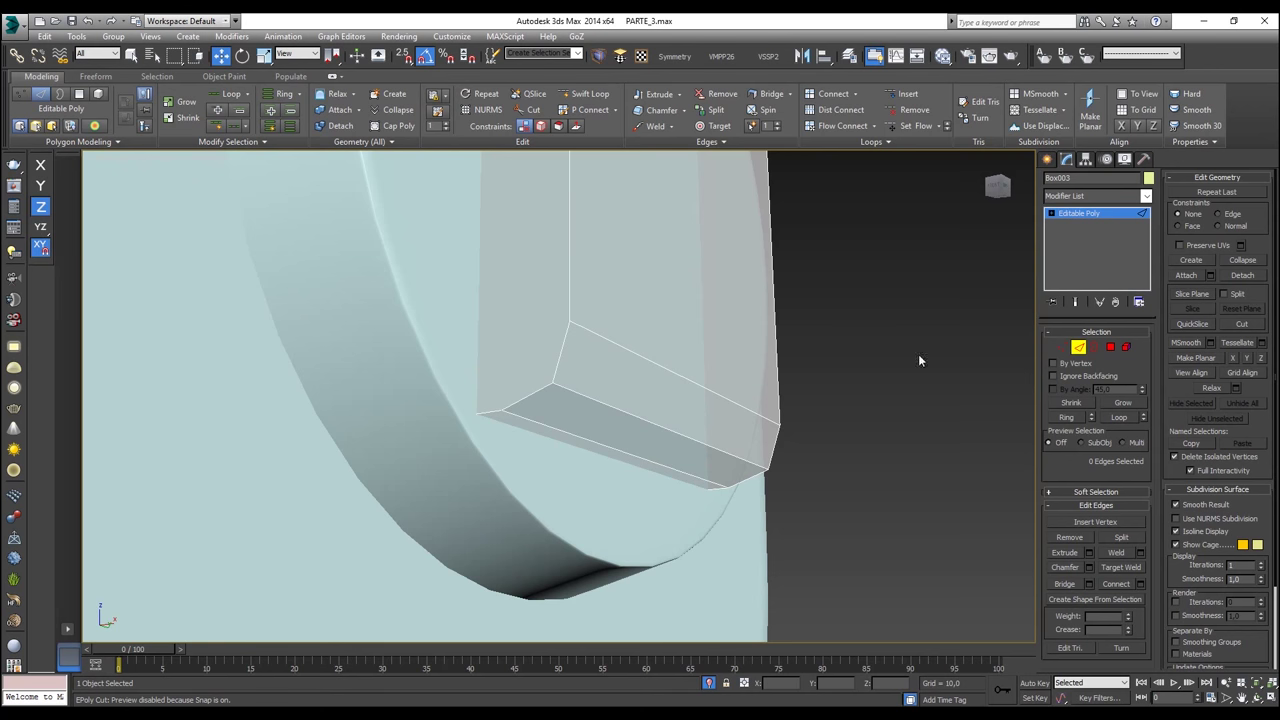
scroll(919, 360, down, 2)
alt+middle_drag(906, 346, 772, 402)
scroll(786, 374, down, 4)
drag(752, 226, 755, 202)
click(911, 296)
Step: Cut two horizontal edges across one side face of the box, from the lower chamfer's vertices to the rear edge
click(1060, 348)
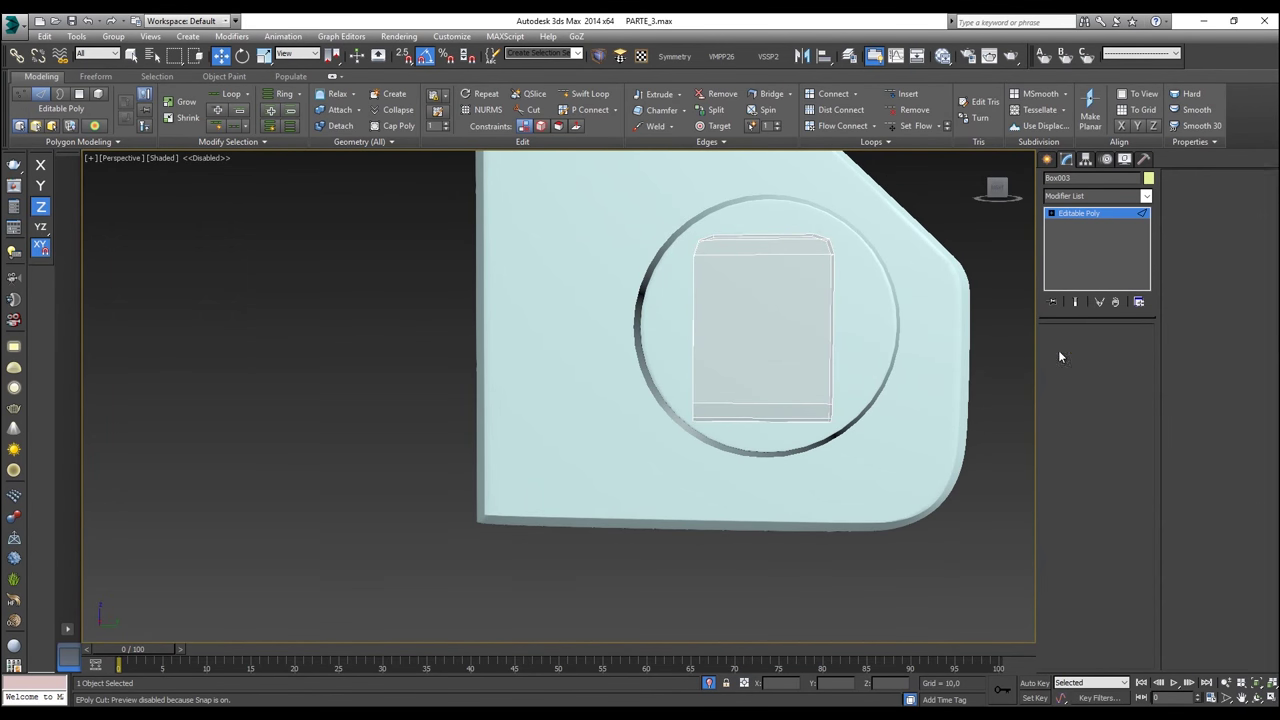
alt+middle_drag(940, 345, 670, 404)
scroll(802, 396, up, 3)
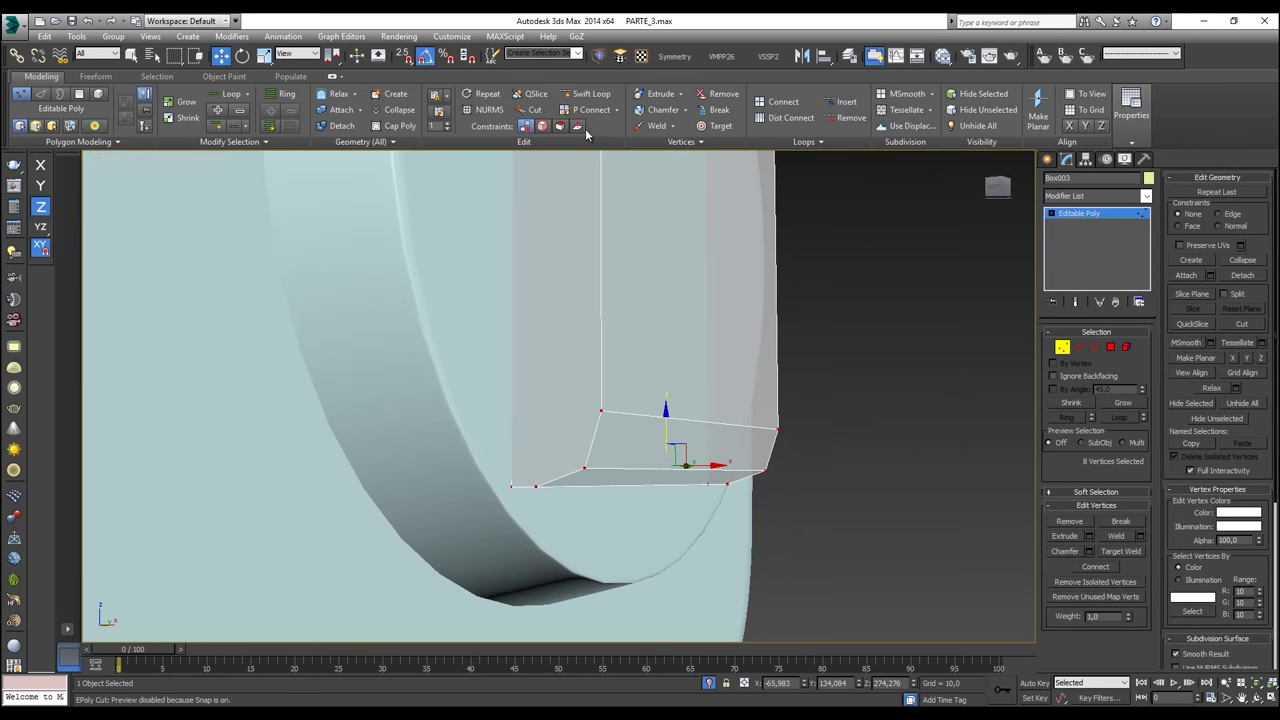
click(531, 110)
click(602, 410)
key(F3)
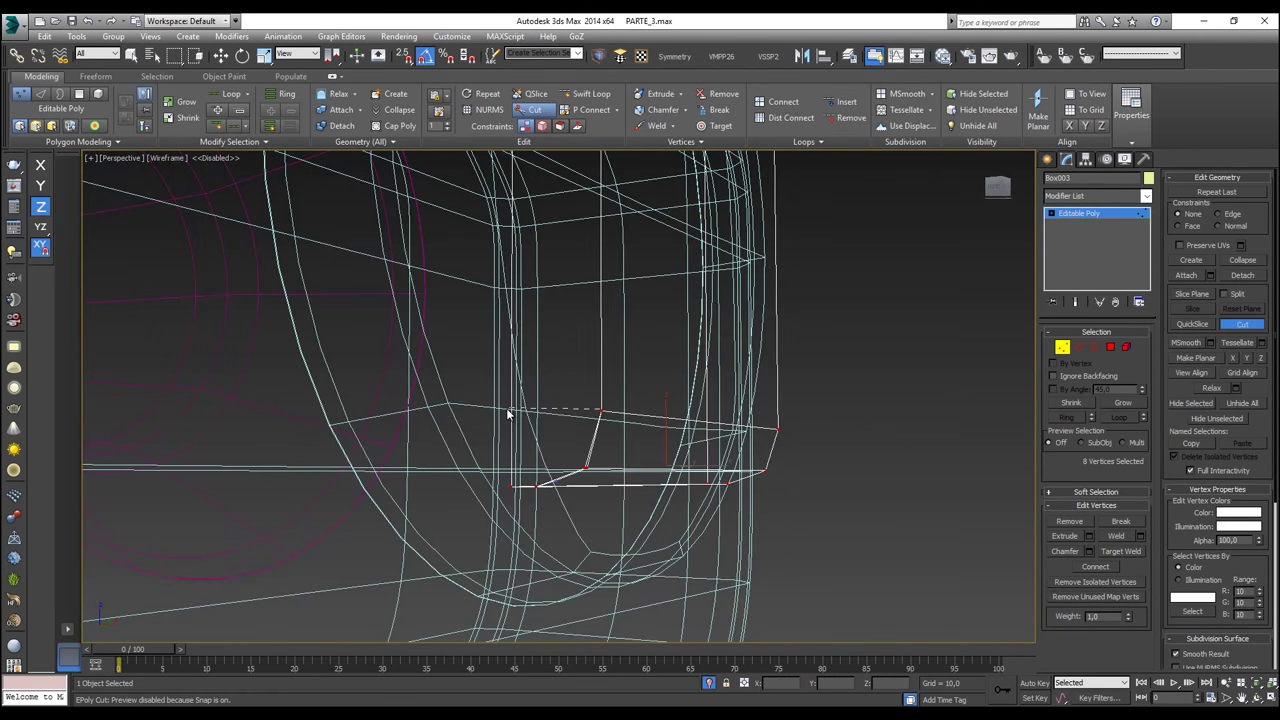
click(526, 410)
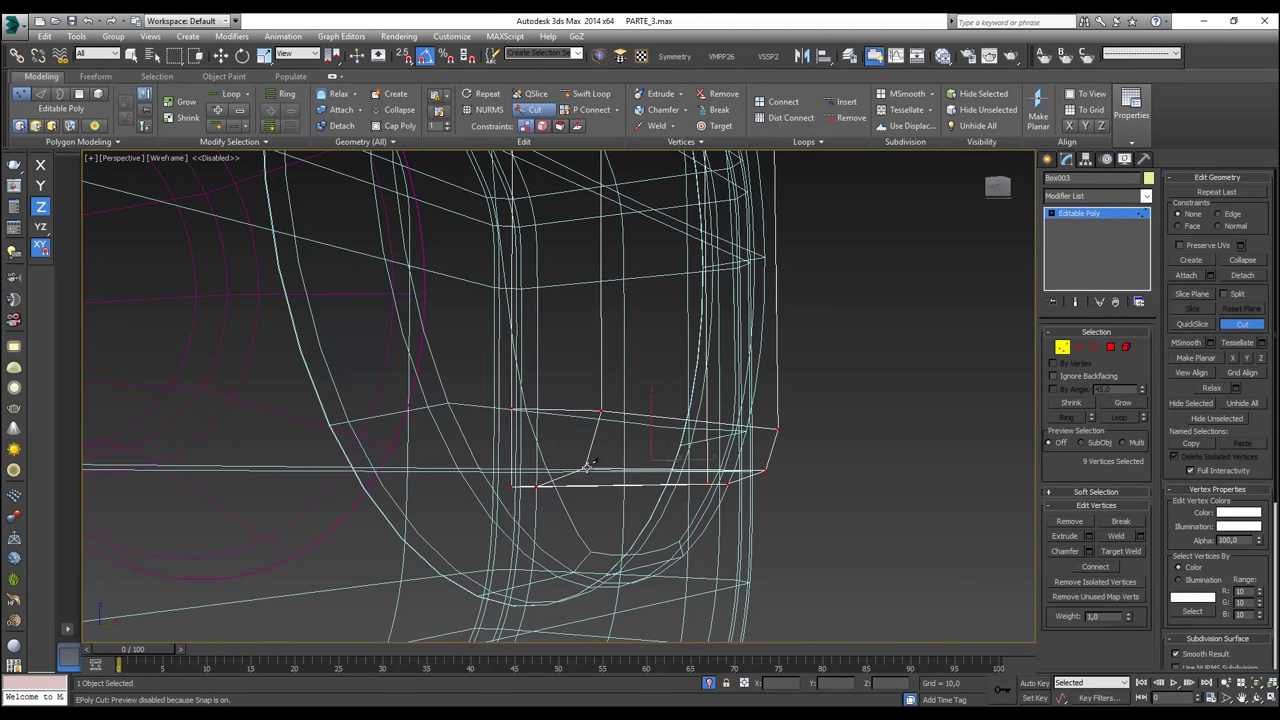
click(513, 466)
right_click(518, 465)
Step: Cut two matching horizontal edges across the box's opposite side face, from the lower chamfer's vertices to the rear edge, and return to opaque shading
alt+middle_drag(748, 457, 718, 408)
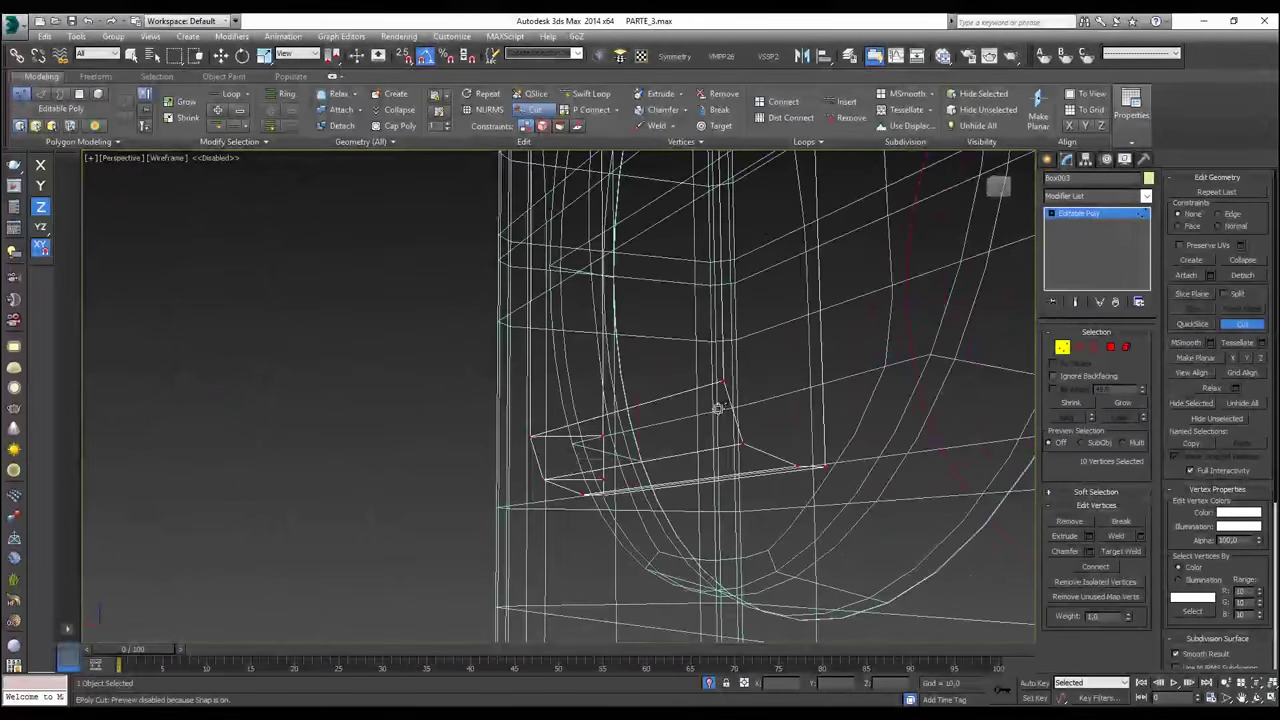
click(825, 385)
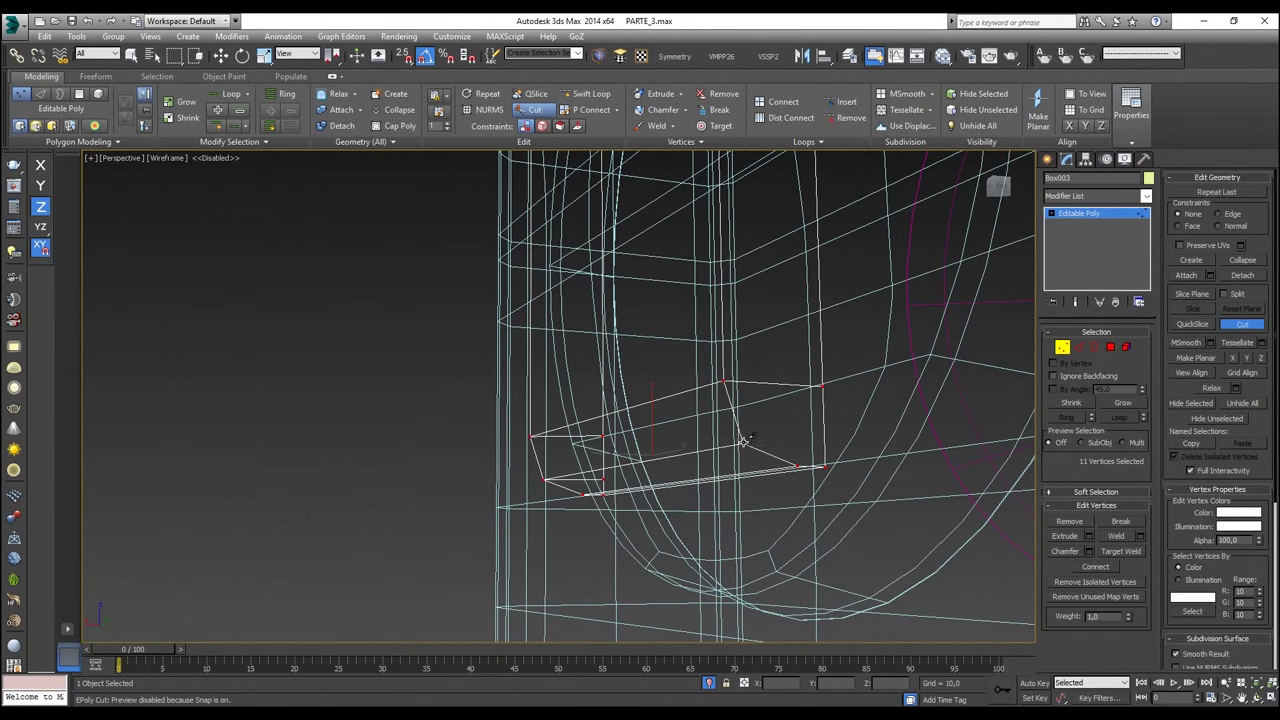
click(823, 449)
right_click(842, 420)
key(F3)
key(alt+x)
alt+middle_drag(907, 431, 918, 403)
click(1110, 348)
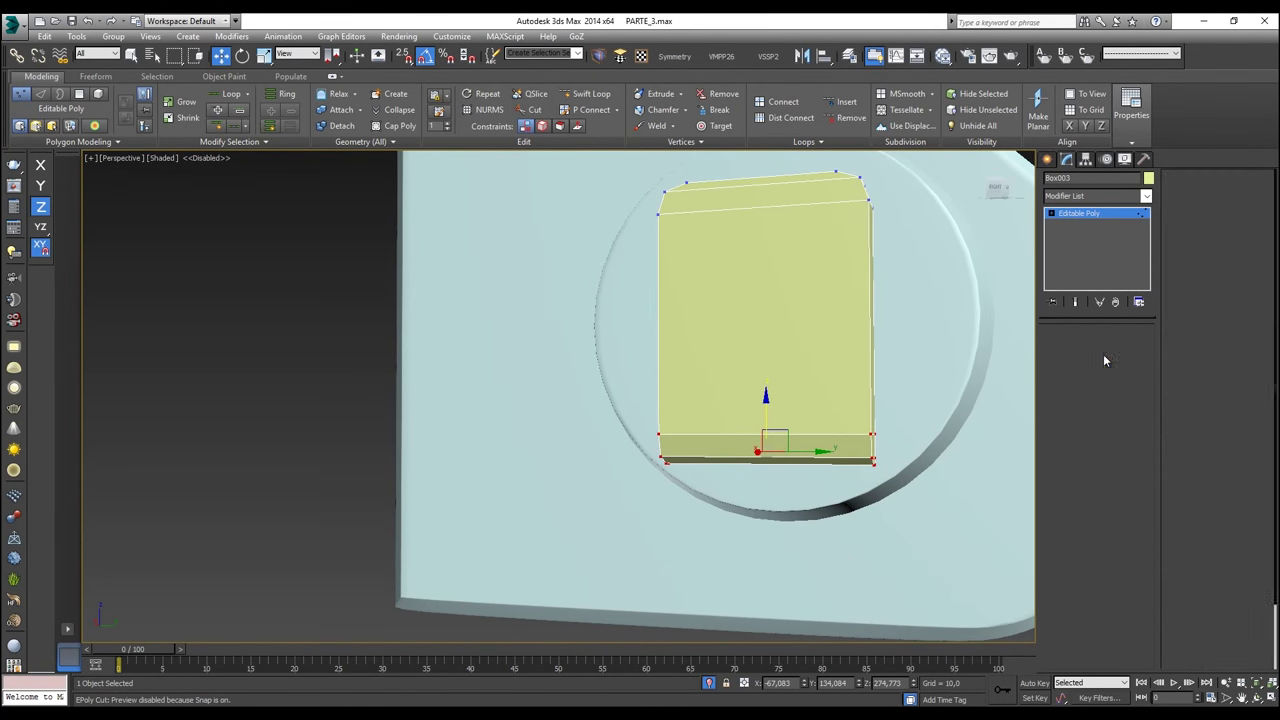
drag(724, 549, 720, 341)
mouse_move(778, 382)
middle_down()
mouse_move(786, 429)
mouse_move(769, 363)
middle_up()
key(alt+x)
right_click(797, 418)
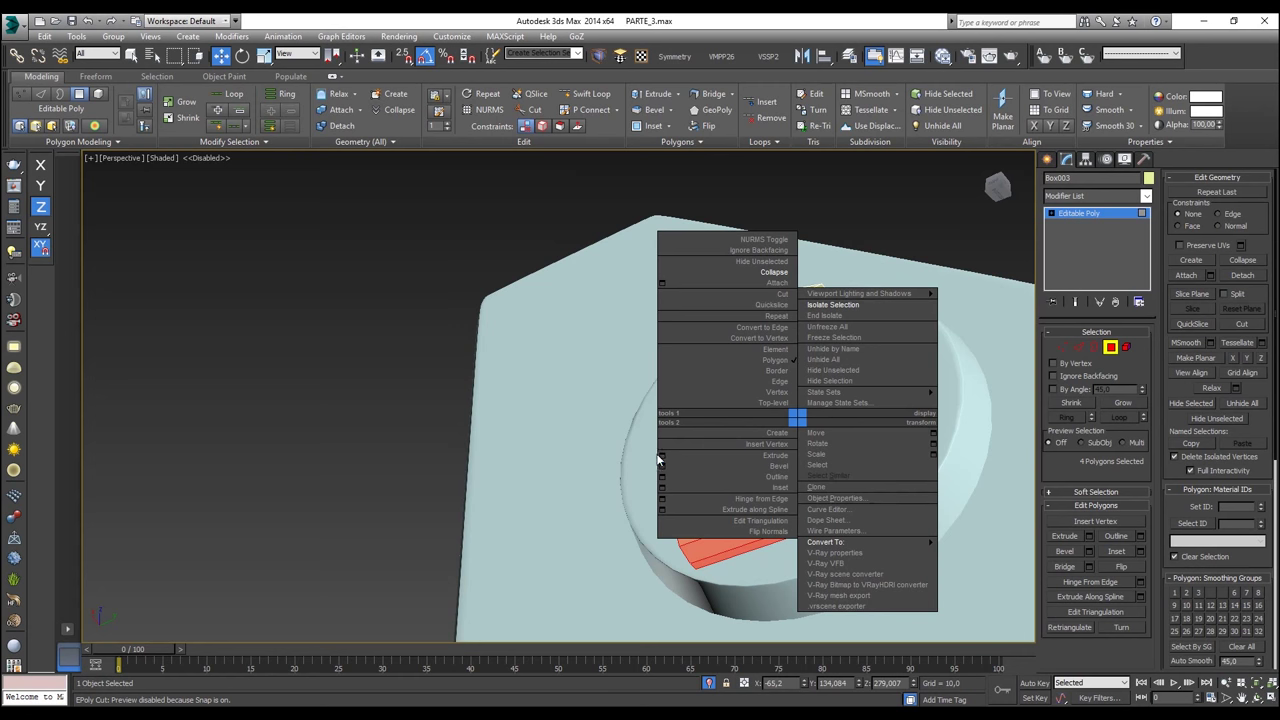
click(552, 436)
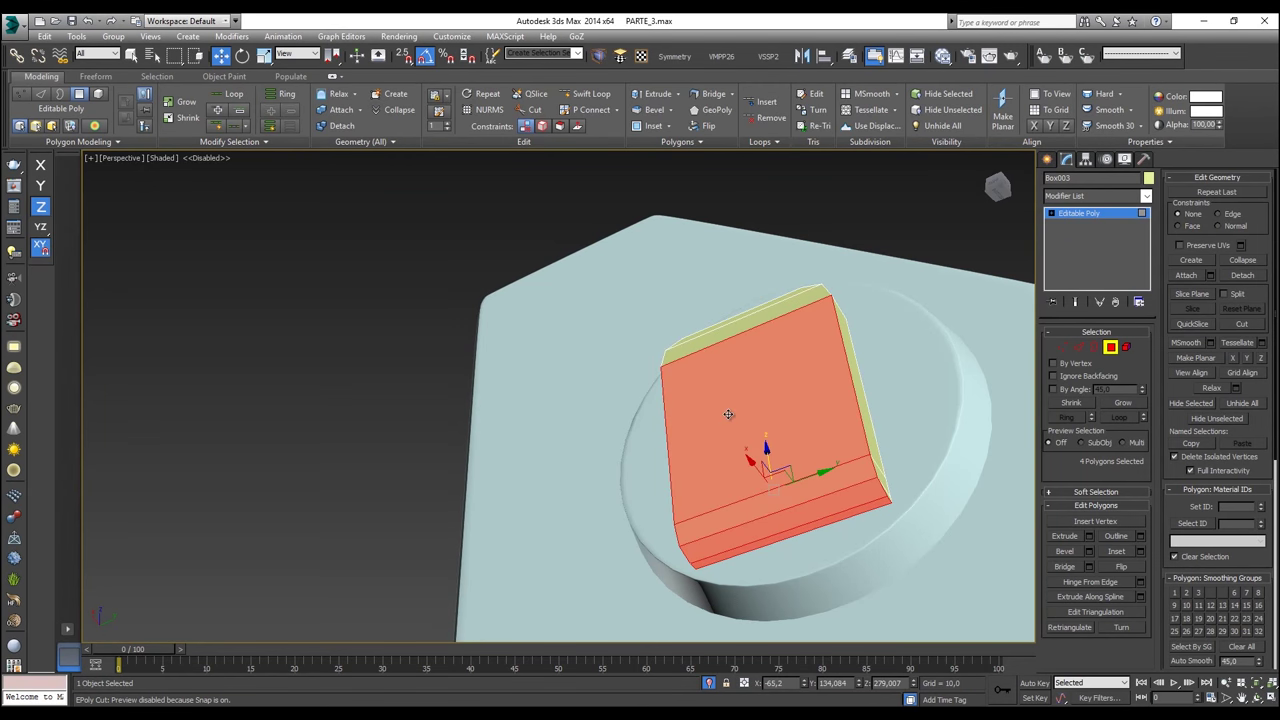
key(f)
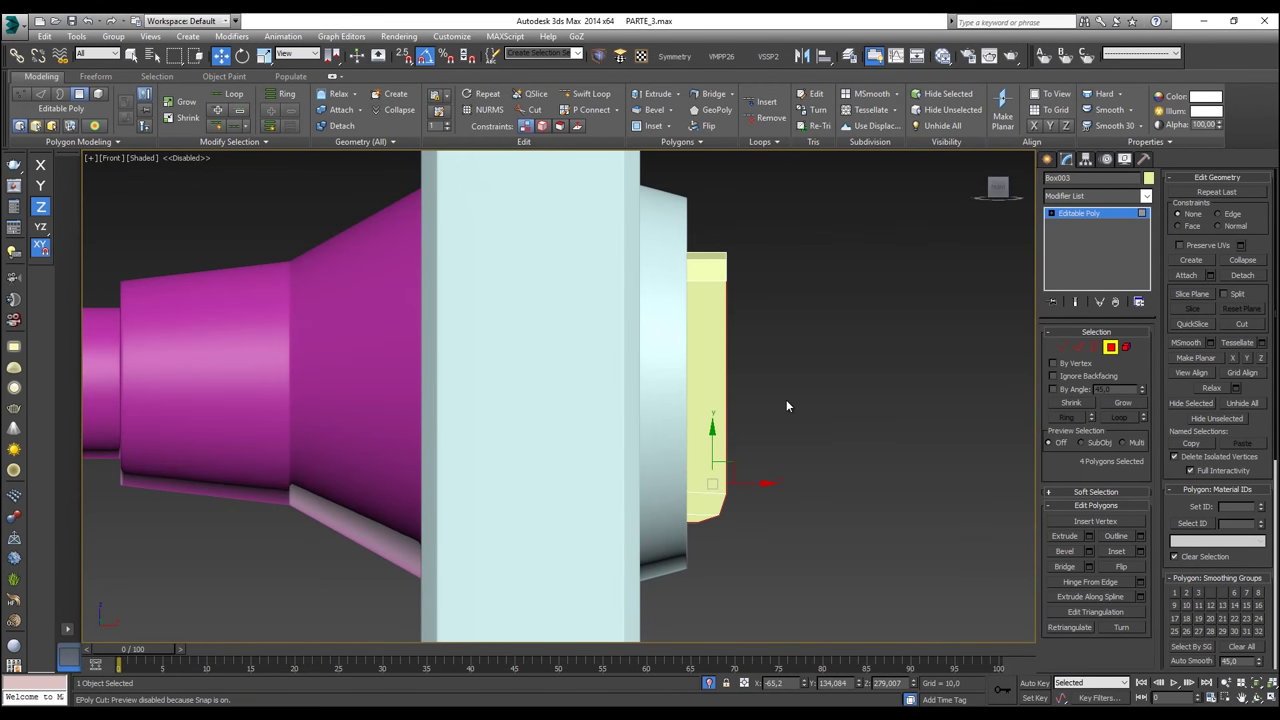
key(p)
alt+middle_drag(764, 418, 647, 450)
Step: Connect the five horizontal edges of the box's front face and lower chamfer with 2 segments and a pinch of 41
click(1079, 348)
drag(650, 527, 656, 275)
click(658, 302)
alt+click(630, 328)
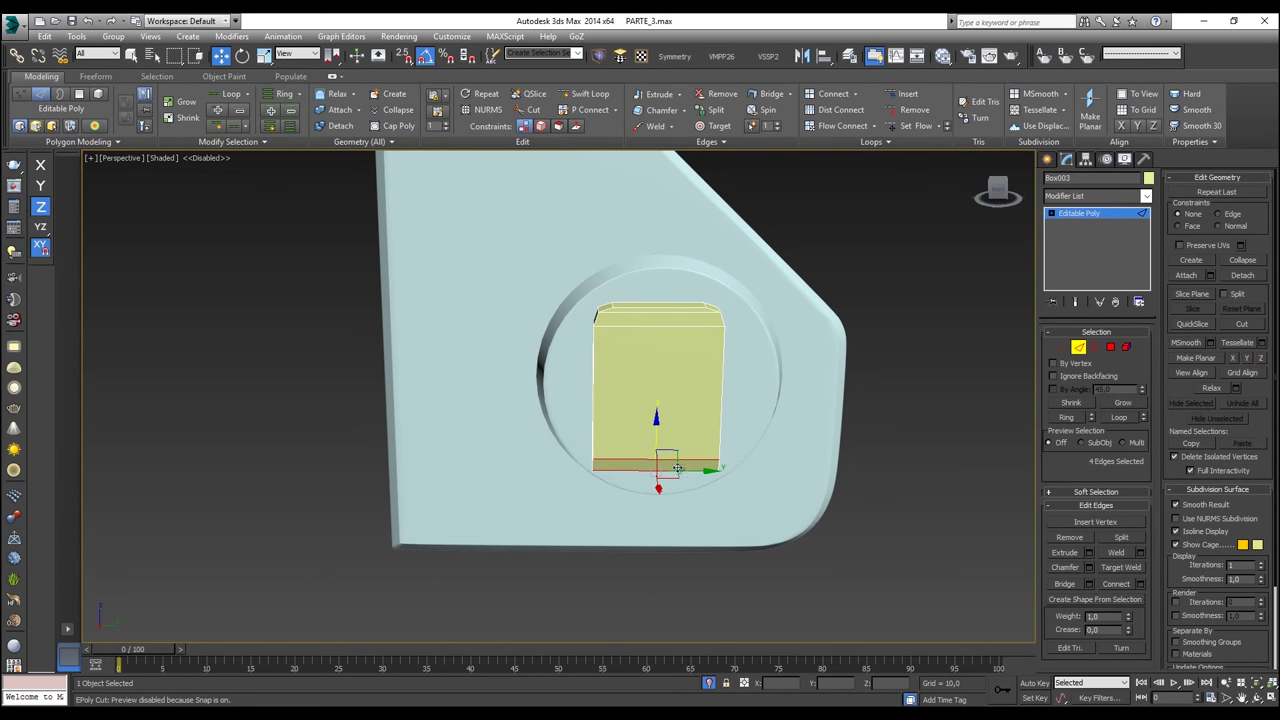
ctrl+drag(618, 328, 618, 326)
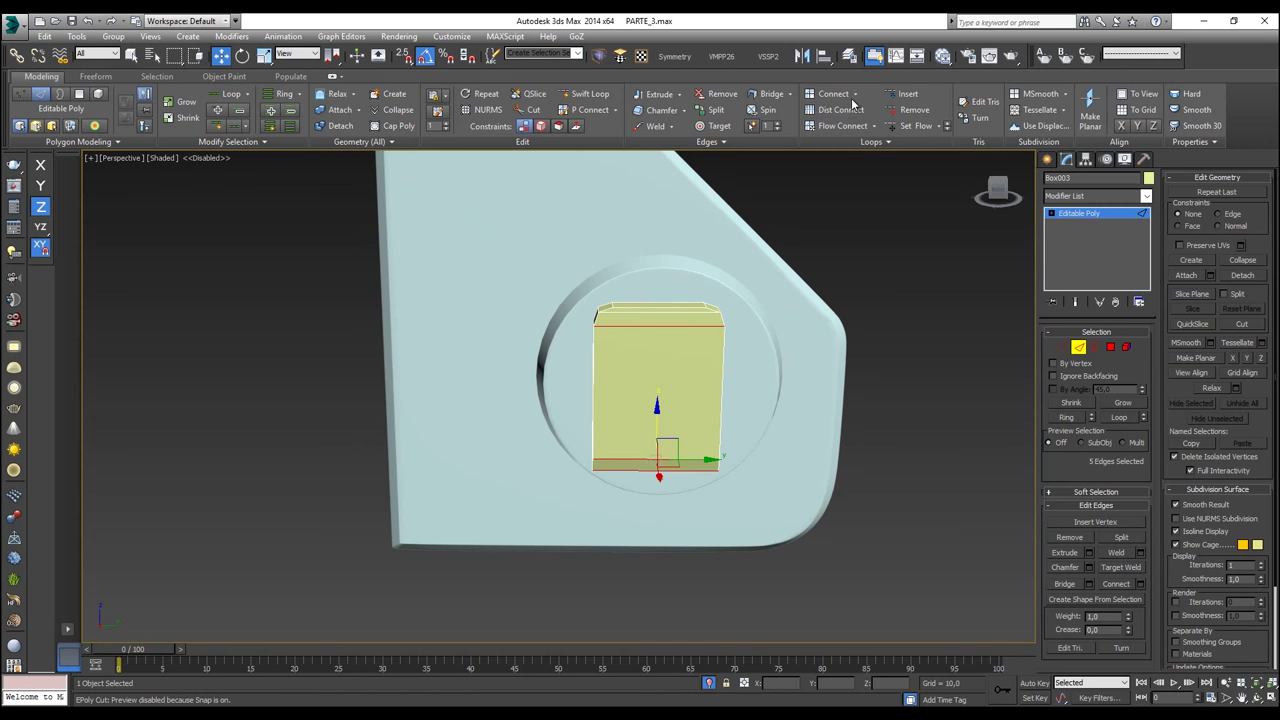
click(847, 110)
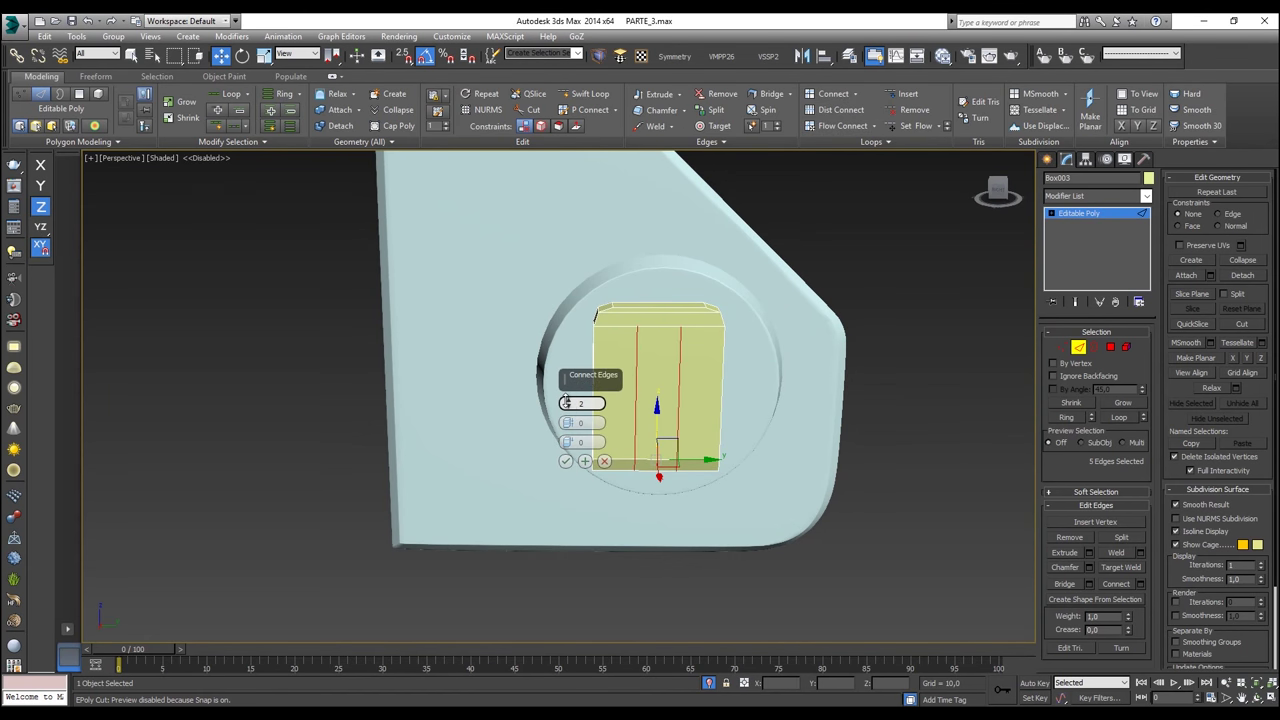
drag(567, 422, 564, 314)
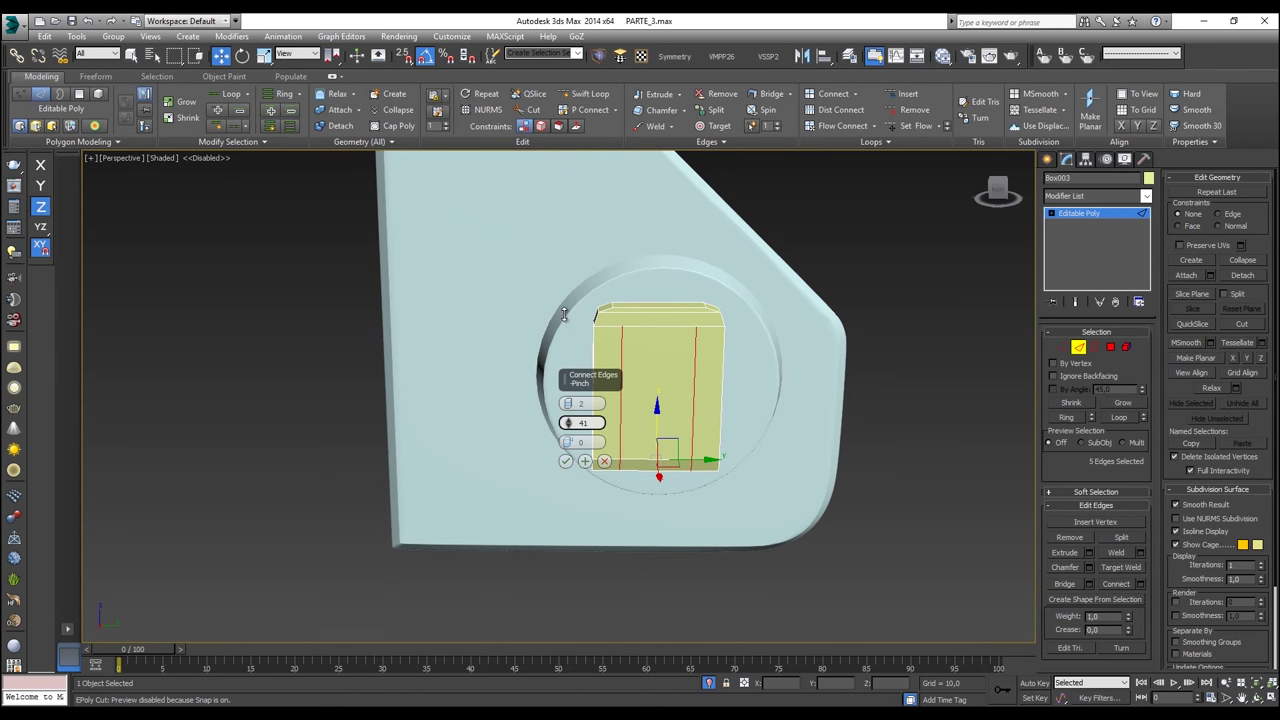
click(566, 461)
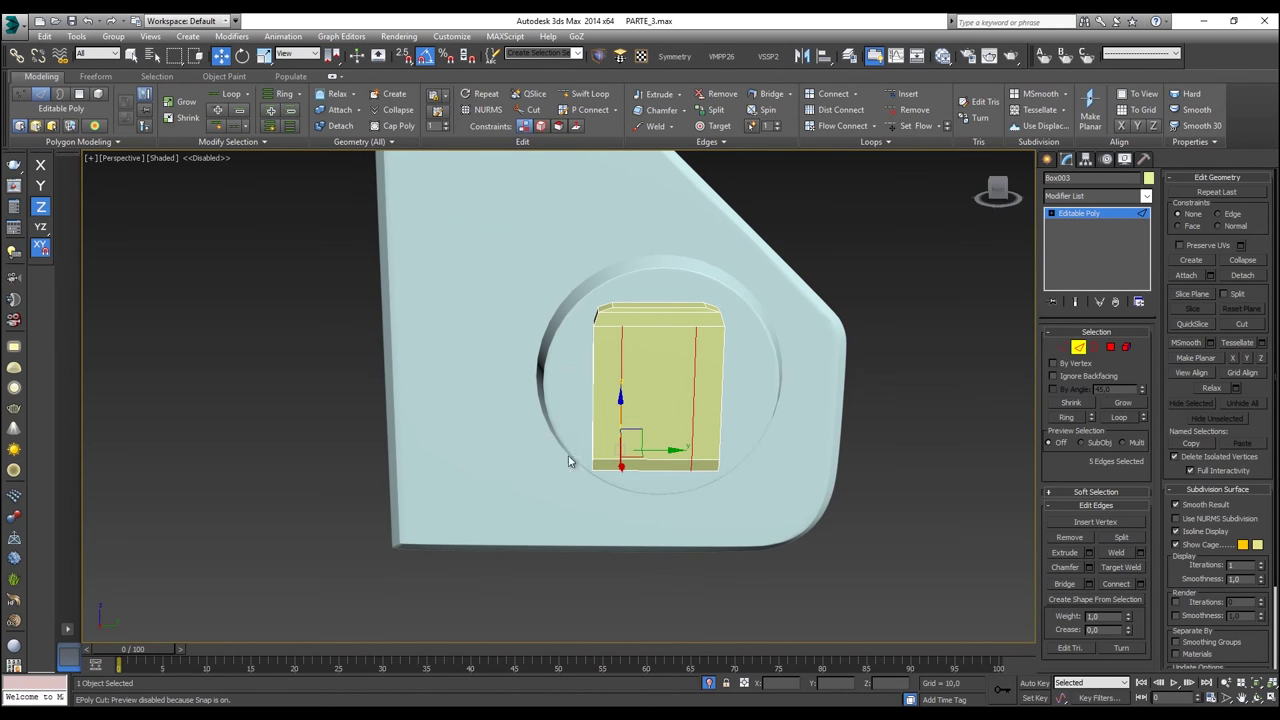
Step: Connect the three horizontal edges along the box's upper chamfer with two segments
click(1061, 347)
scroll(655, 316, up, 6)
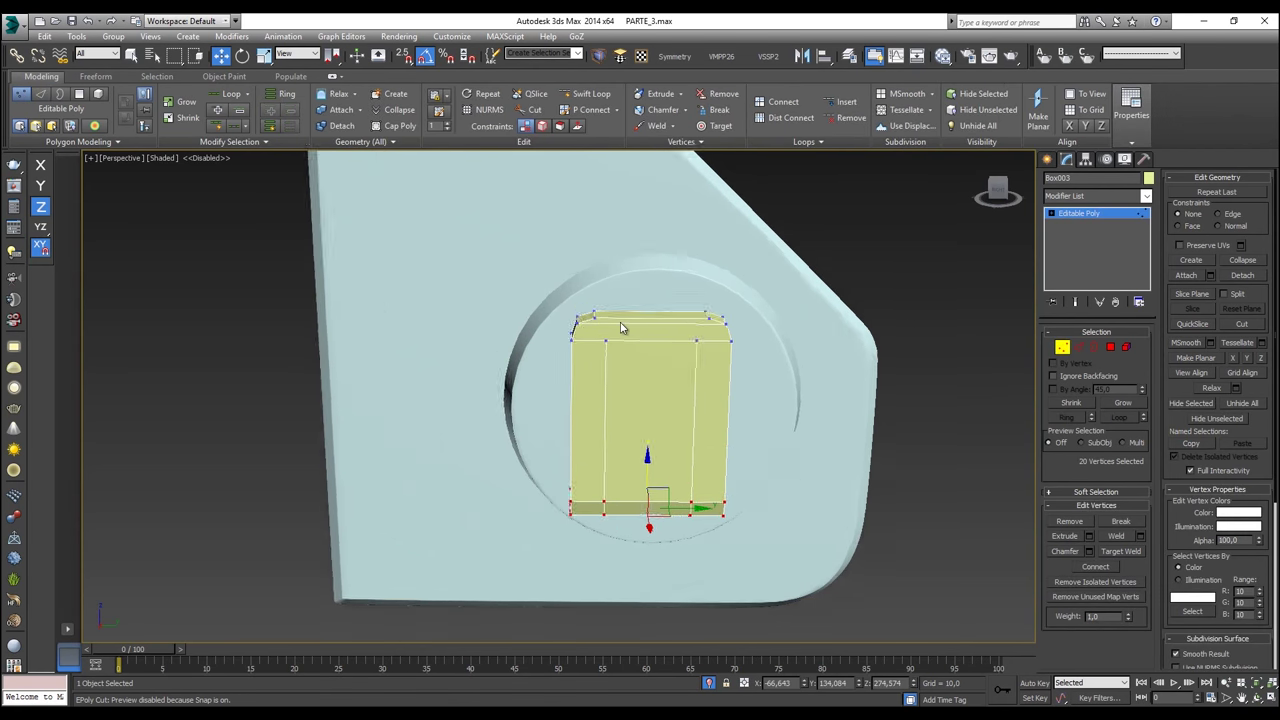
scroll(655, 316, up, 1)
click(1078, 348)
drag(690, 288, 655, 343)
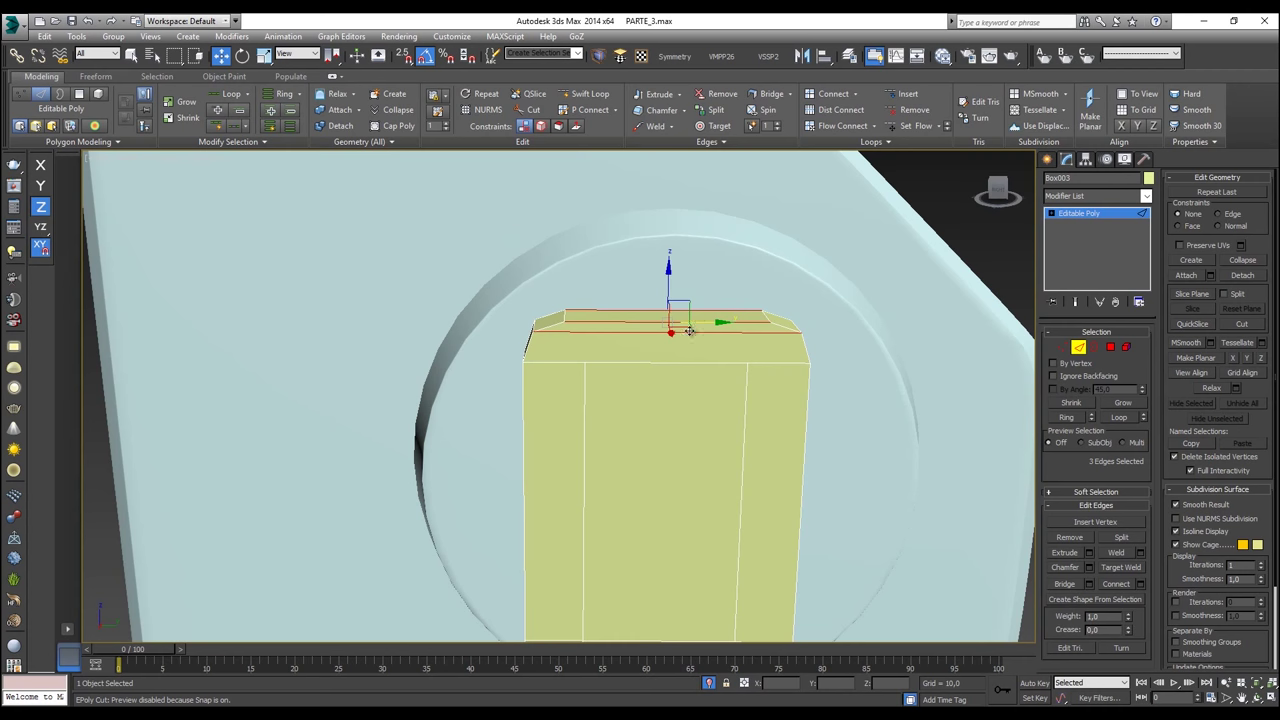
click(833, 94)
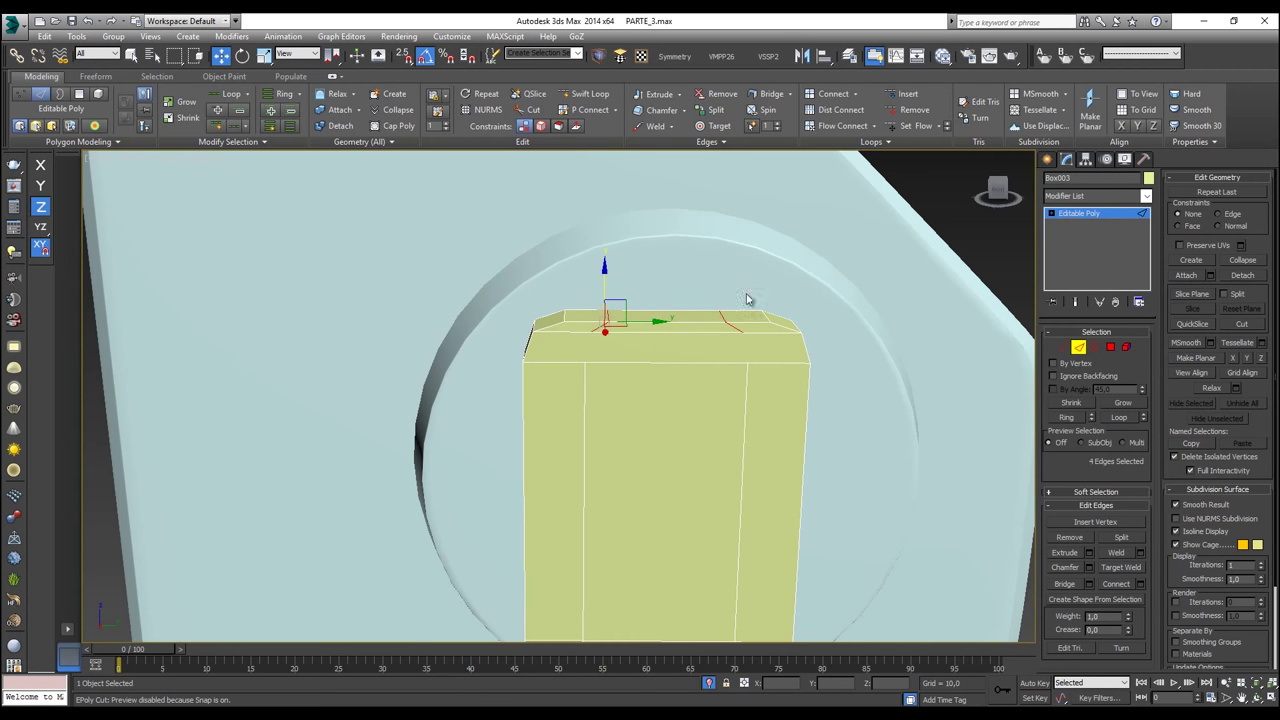
Step: Cut two short edges joining the upper chamfer's new vertices to the vertical edge lines on the box's front face
click(1063, 348)
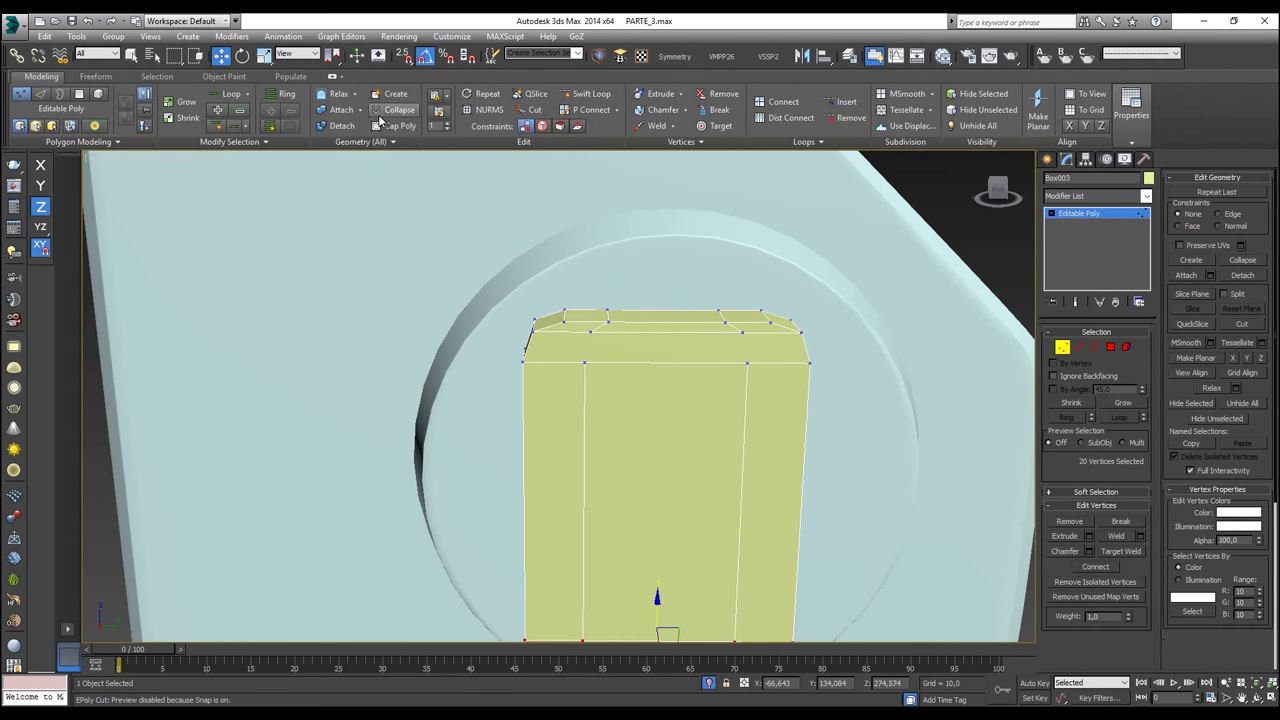
click(590, 331)
click(586, 361)
right_click(586, 361)
click(742, 332)
click(746, 362)
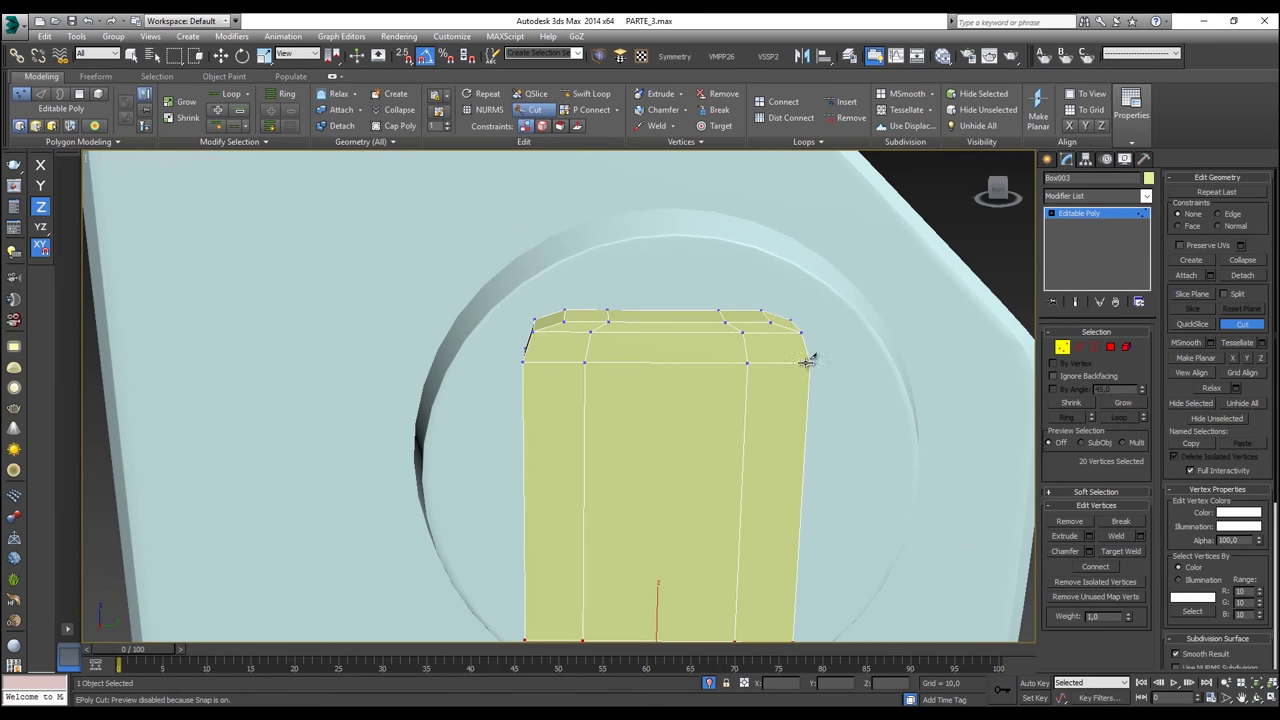
click(1110, 347)
right_click(663, 430)
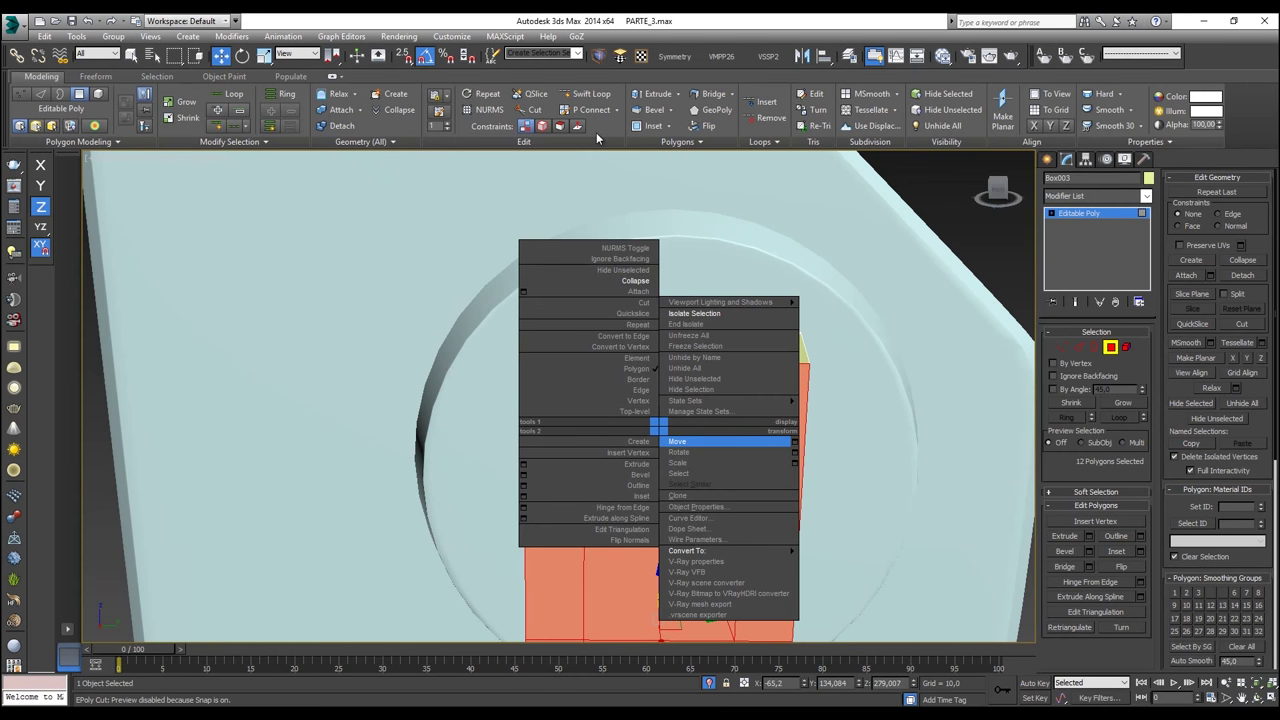
click(534, 111)
right_click(686, 361)
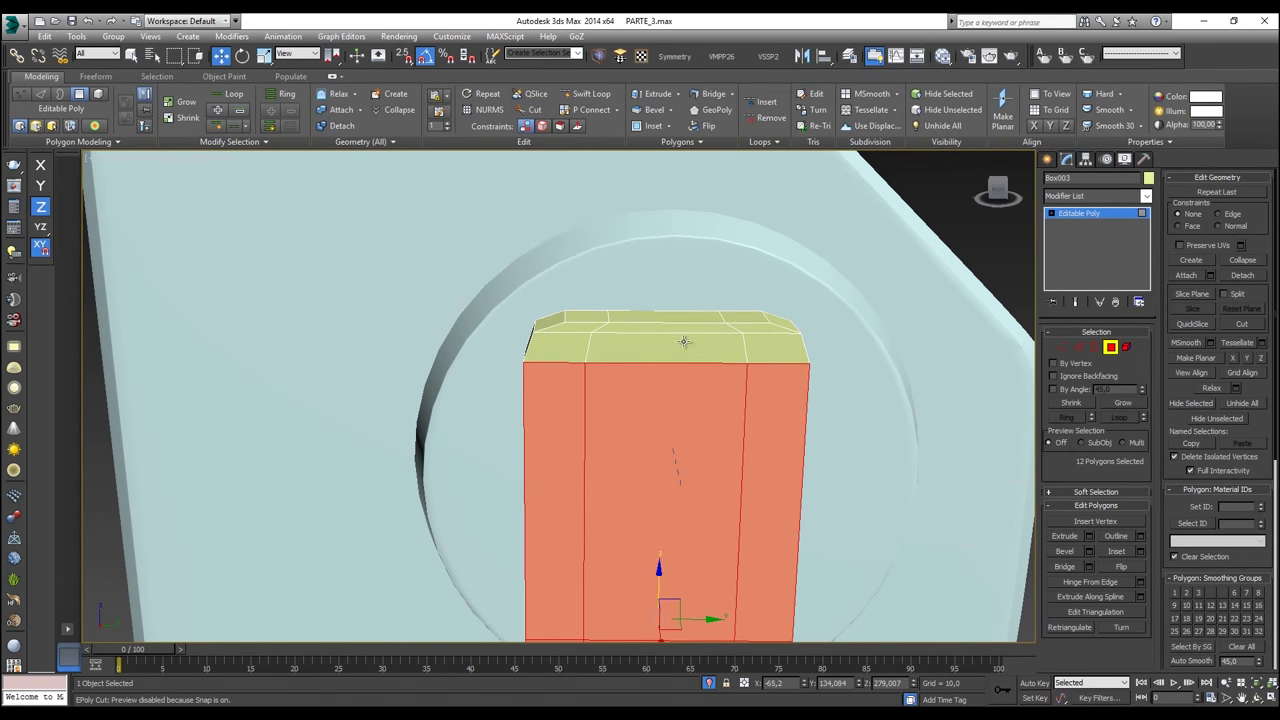
Step: Extrude the four central polygons of the box's front face and lower chamfer slightly inward along their local normals
click(632, 452)
scroll(677, 306, down, 2)
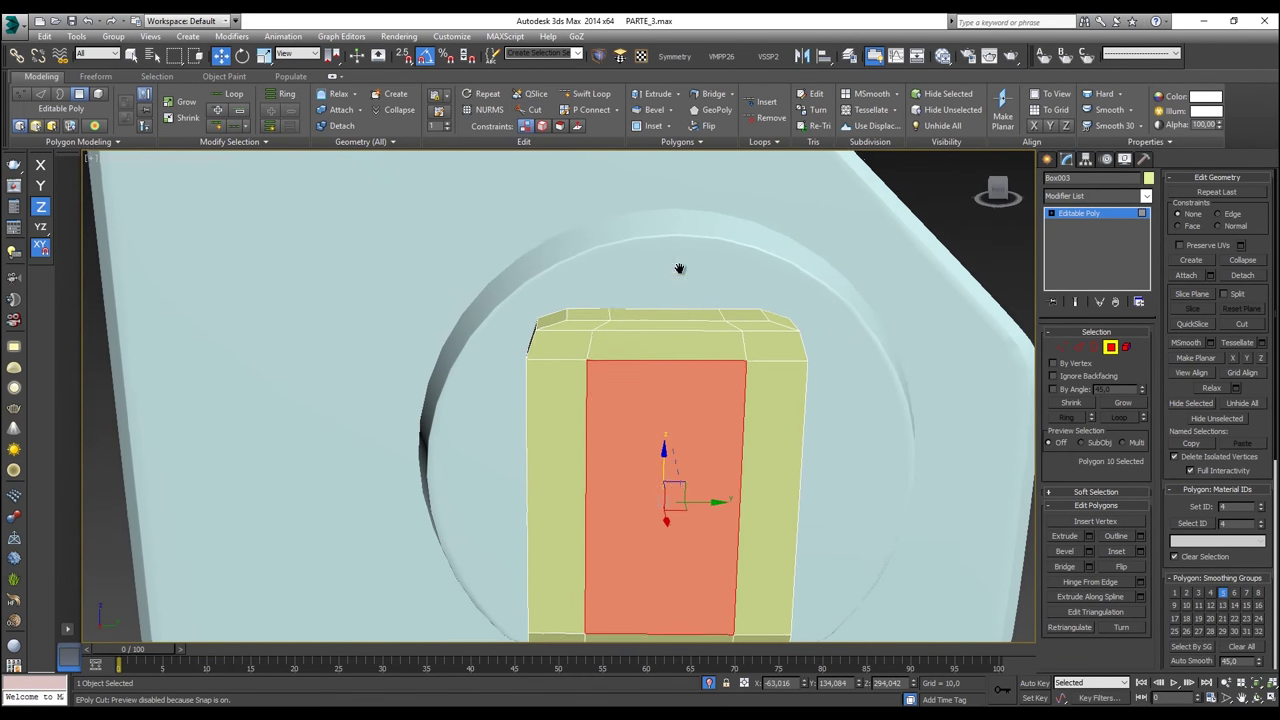
scroll(687, 371, up, 2)
scroll(657, 471, down, 8)
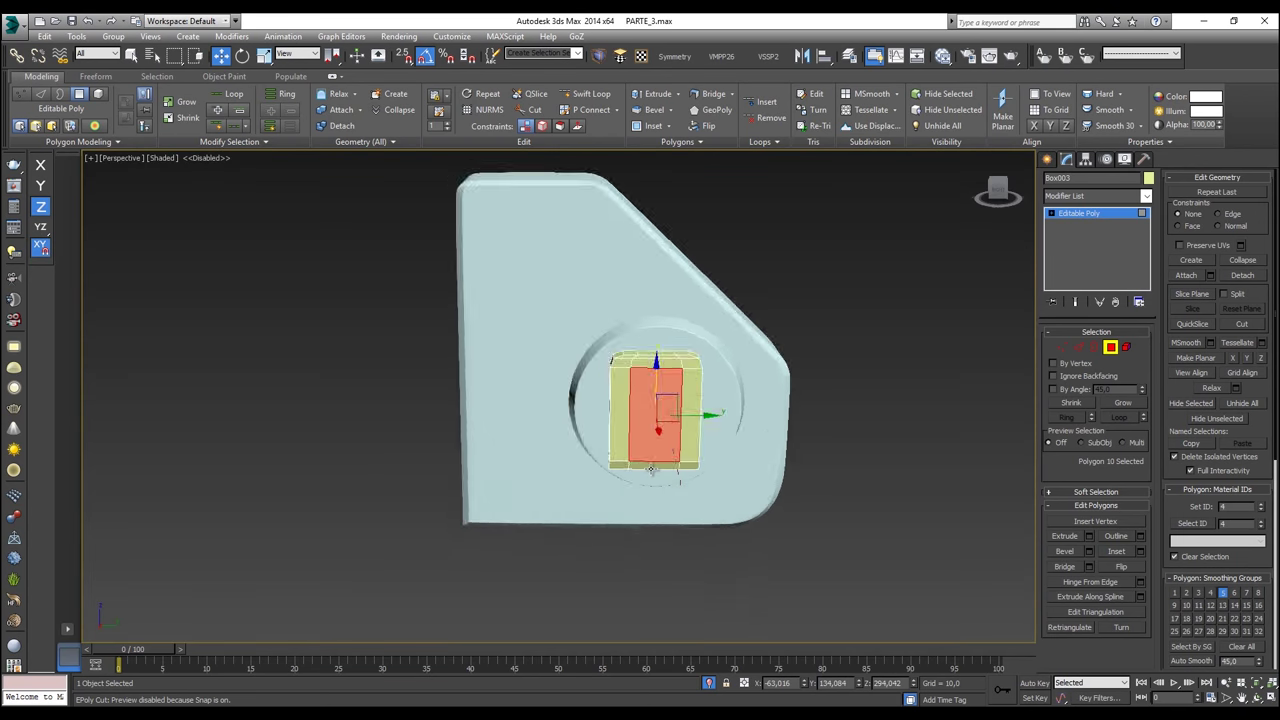
scroll(660, 484, up, 5)
drag(666, 498, 624, 396)
alt+middle_drag(624, 396, 710, 330)
right_click(710, 330)
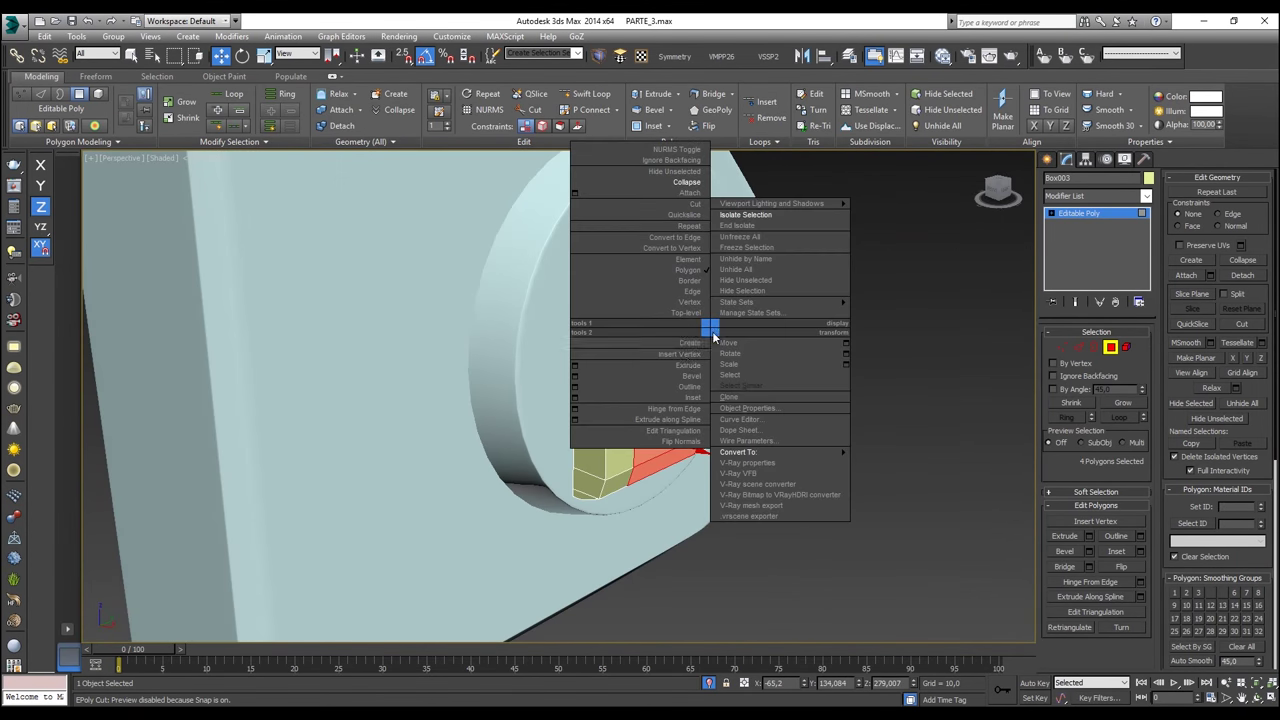
click(575, 365)
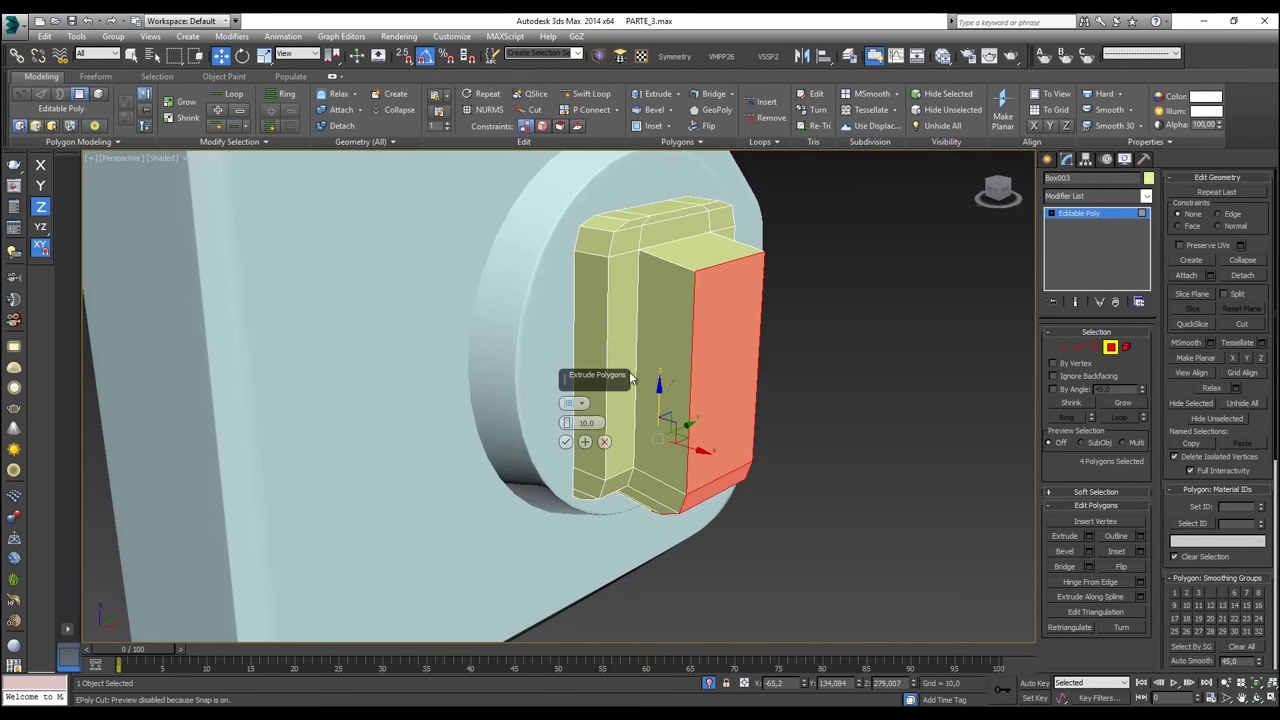
click(584, 406)
click(574, 425)
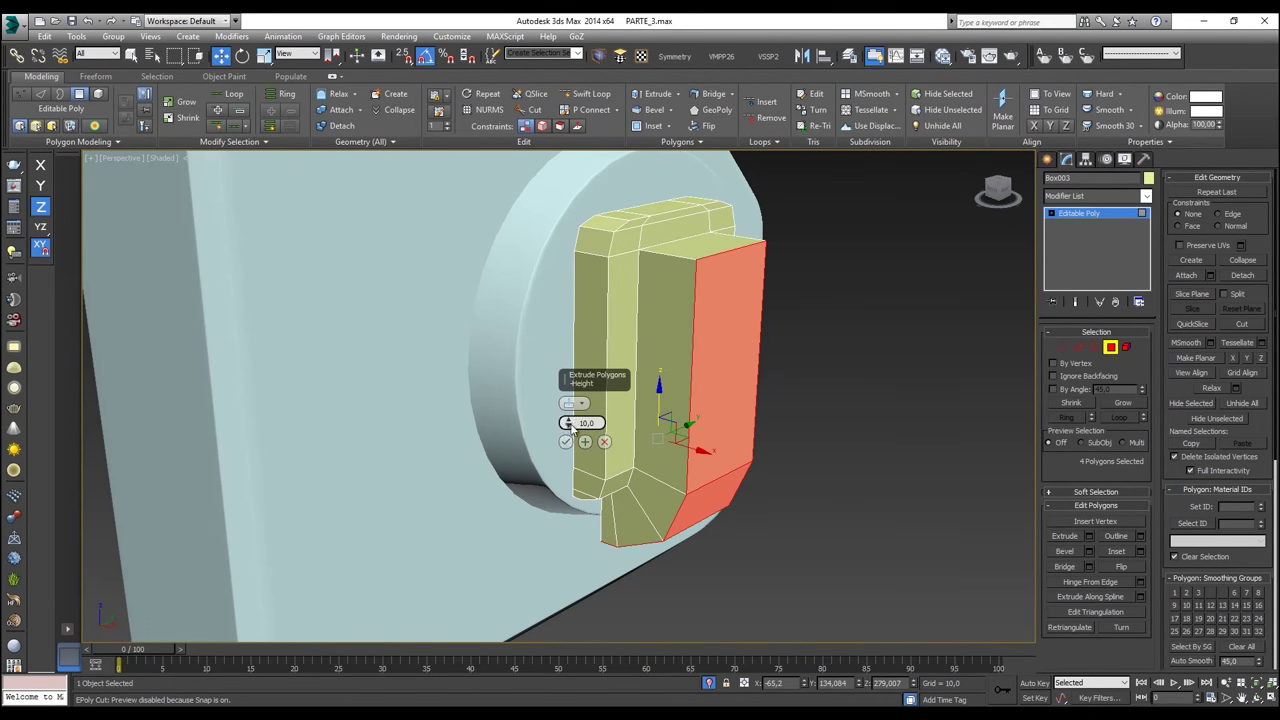
drag(567, 423, 555, 469)
click(565, 441)
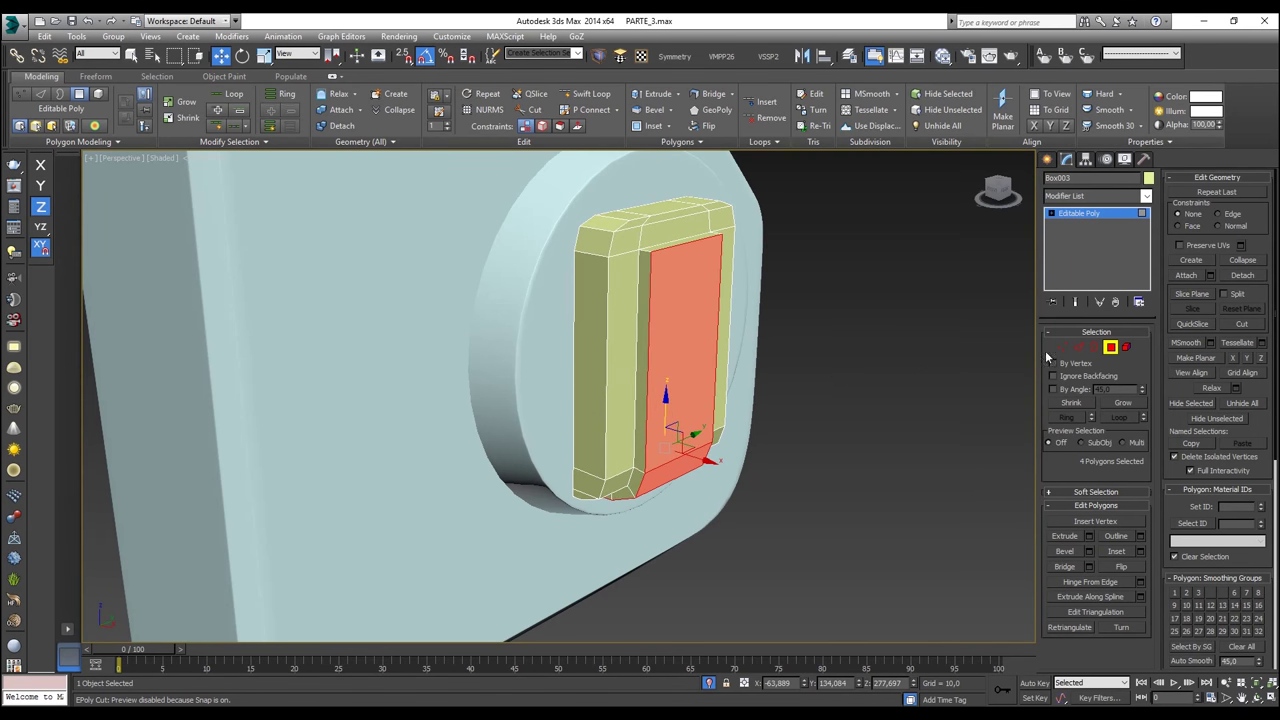
Step: Select the box's vertical edges, including those bordering the central recess, with the object shown see-through
click(1078, 347)
key(alt+x)
alt+middle_drag(671, 306, 659, 329)
ctrl+drag(657, 328, 546, 325)
alt+drag(684, 325, 634, 315)
alt+middle_drag(697, 300, 667, 291)
scroll(663, 262, up, 4)
Step: Add the recess's top edges and the outline edges of one chamfered upper corner to the edge selection
ctrl+drag(628, 211, 595, 309)
ctrl+click(517, 232)
alt+middle_drag(565, 242, 470, 320)
ctrl+click(601, 293)
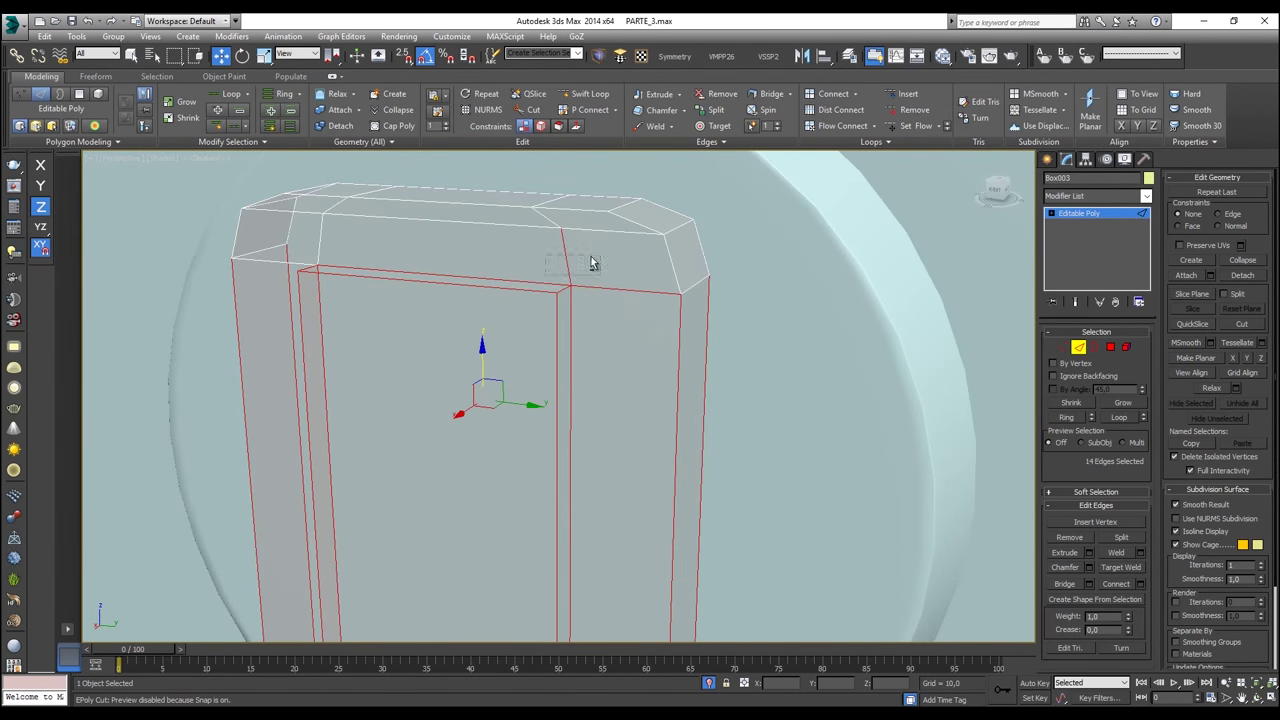
ctrl+click(653, 243)
alt+middle_drag(653, 243, 668, 230)
scroll(615, 212, up, 5)
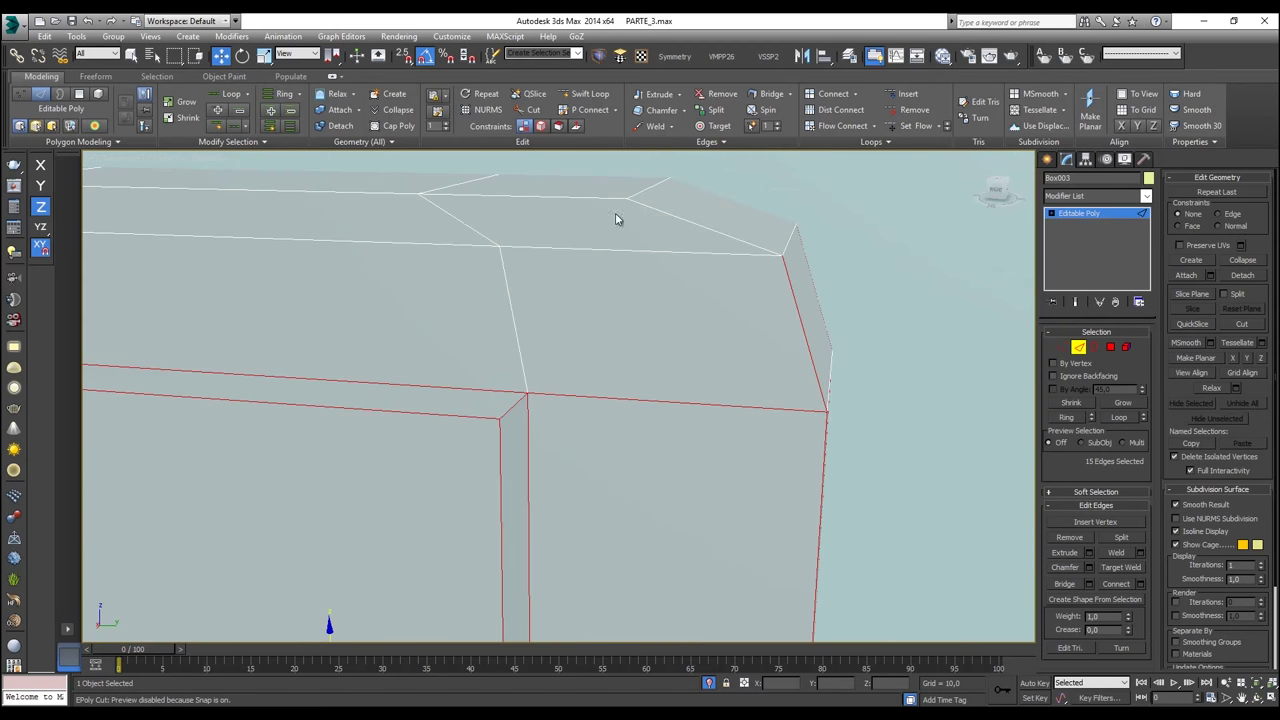
ctrl+drag(584, 153, 583, 152)
ctrl+drag(747, 180, 697, 240)
Step: Add the remaining top outline edges and those of the other chamfered upper corner to the edge selection
scroll(640, 252, down, 4)
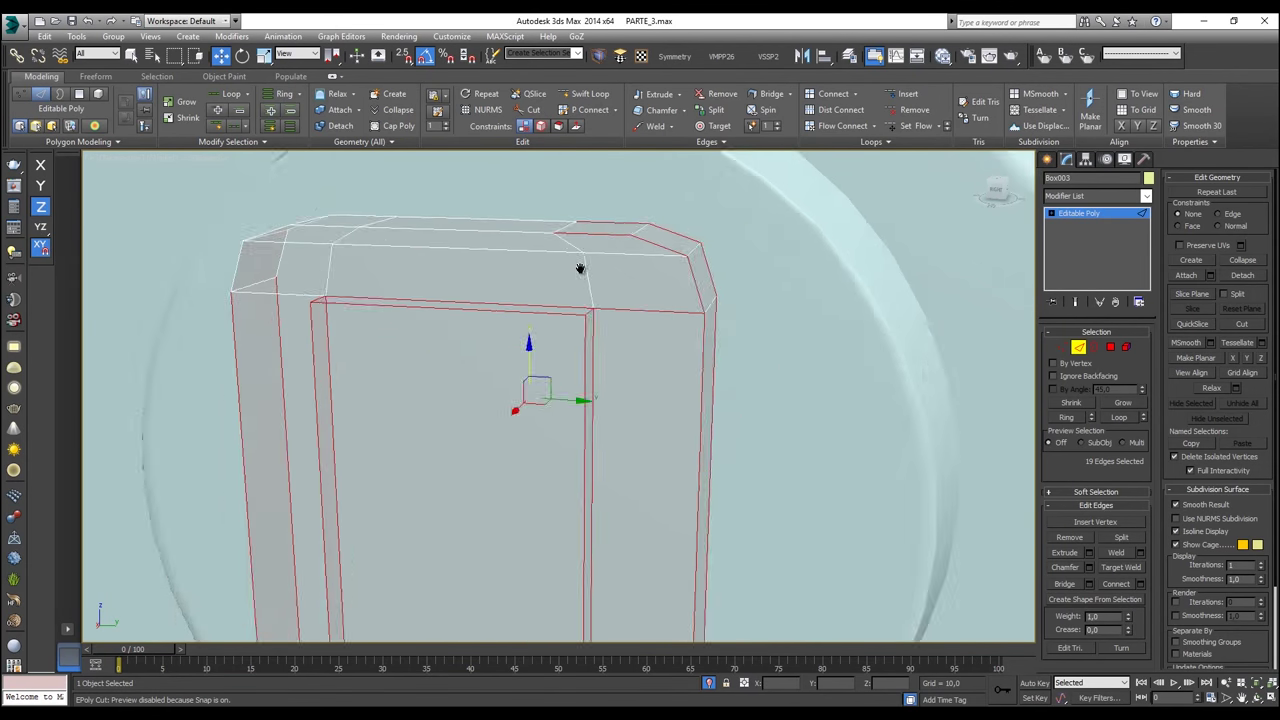
middle_drag(578, 270, 648, 205)
ctrl+drag(648, 244, 647, 246)
alt+middle_drag(645, 243, 583, 235)
scroll(583, 235, up, 4)
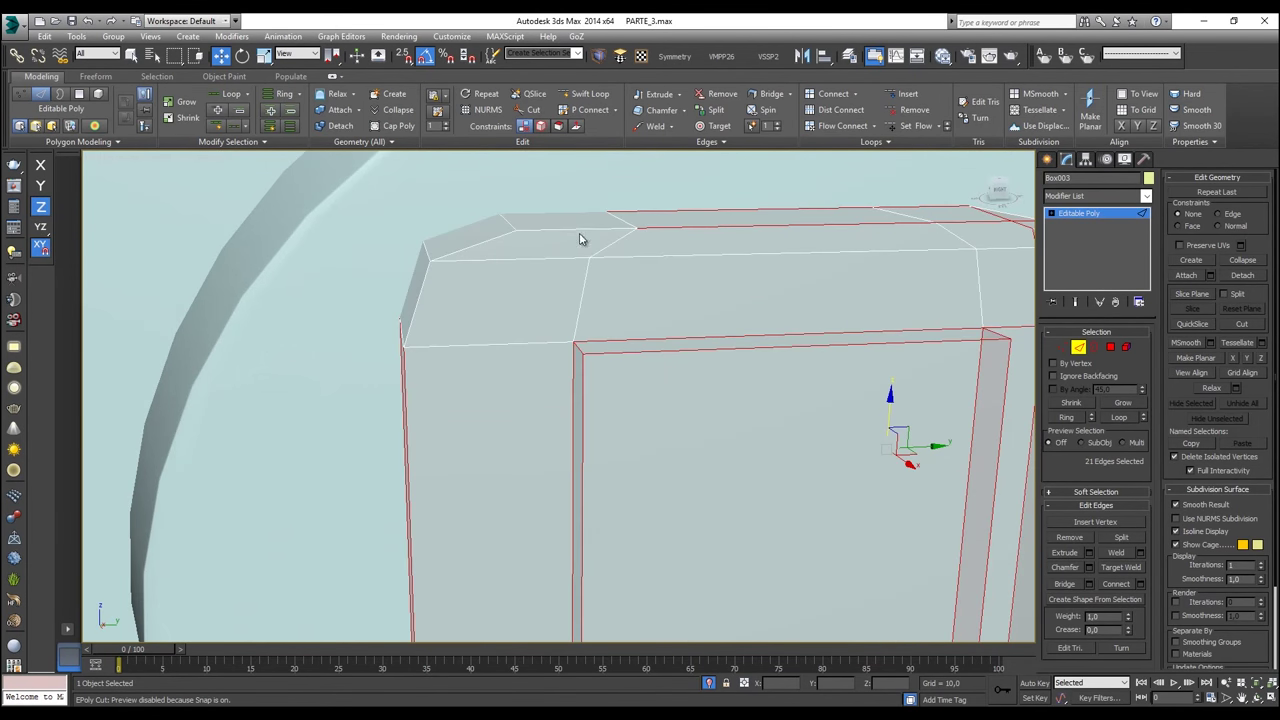
ctrl+drag(558, 195, 520, 247)
ctrl+click(462, 230)
ctrl+drag(448, 297, 394, 294)
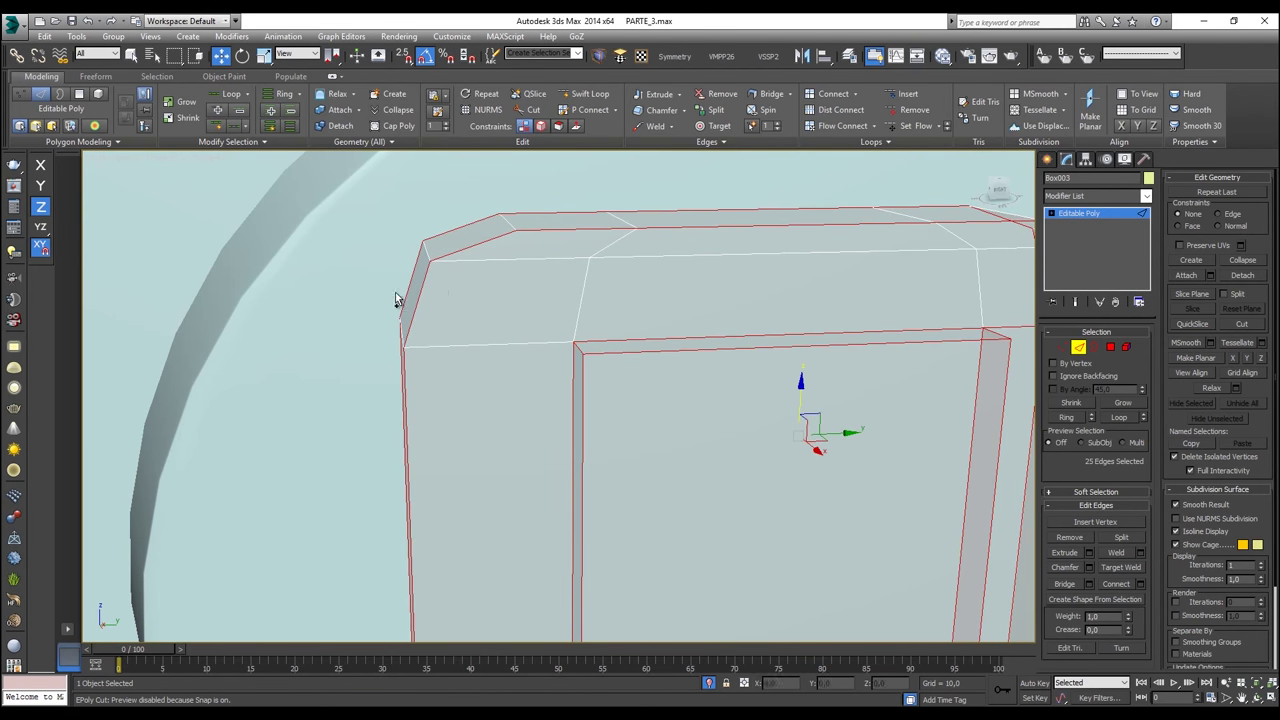
scroll(424, 316, down, 5)
alt+middle_drag(486, 363, 551, 342)
scroll(535, 322, up, 2)
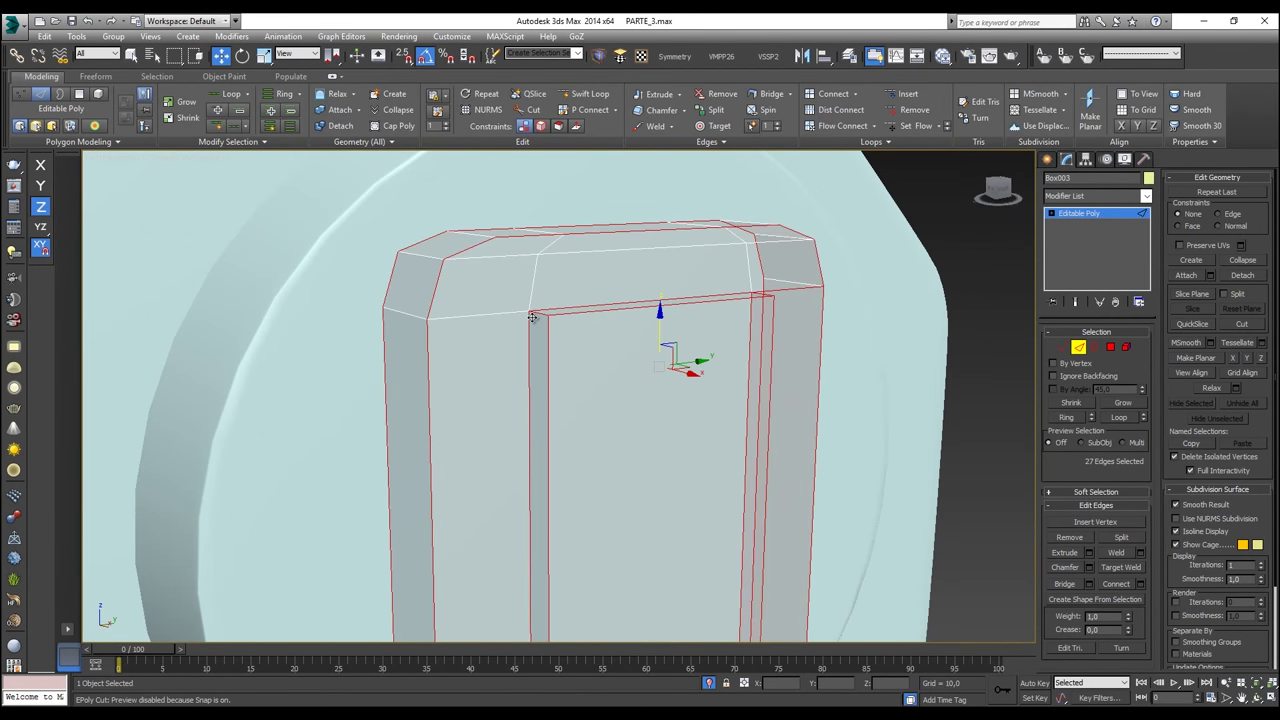
Step: Add the outline and recess edges around one chamfered lower corner to the selection in wireframe display, leaving out the stray edge
scroll(532, 317, down, 3)
mouse_move(566, 366)
alt+middle_down()
mouse_move(570, 250)
mouse_move(468, 443)
mouse_move(514, 443)
alt+middle_up()
scroll(470, 440, up, 3)
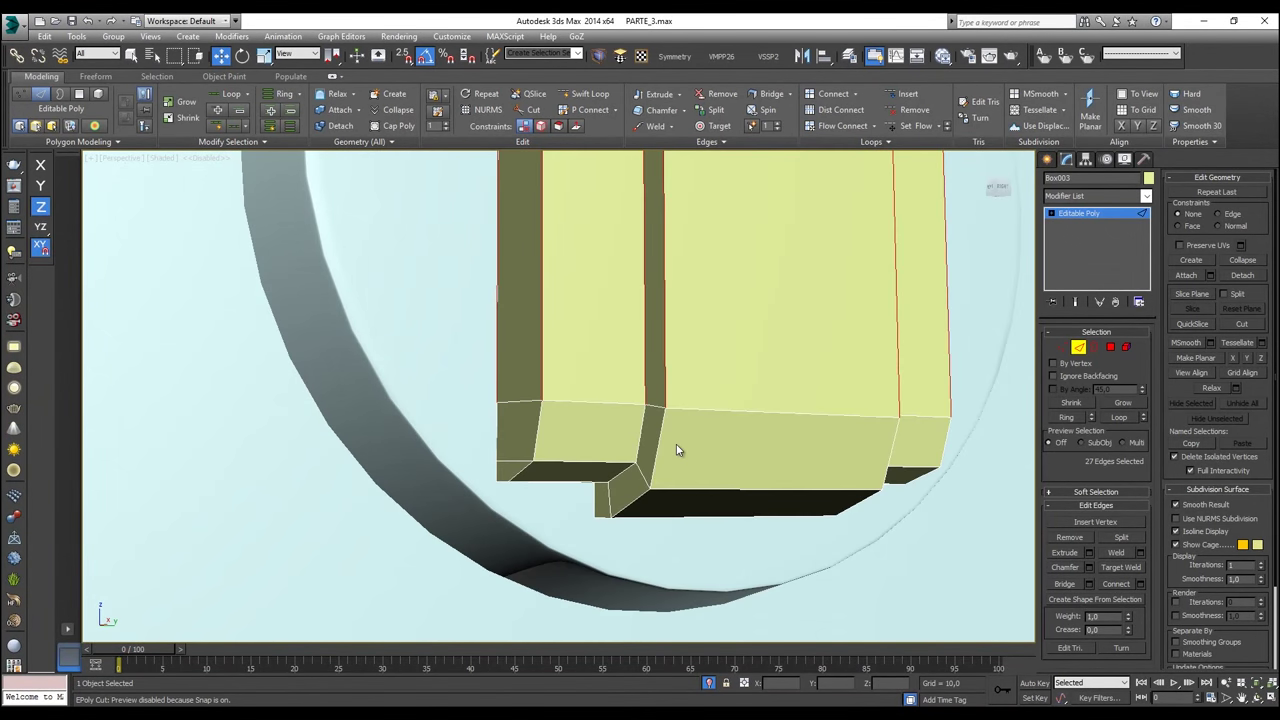
ctrl+drag(462, 437, 462, 440)
scroll(548, 488, up, 4)
ctrl+drag(531, 459, 397, 443)
key(F3)
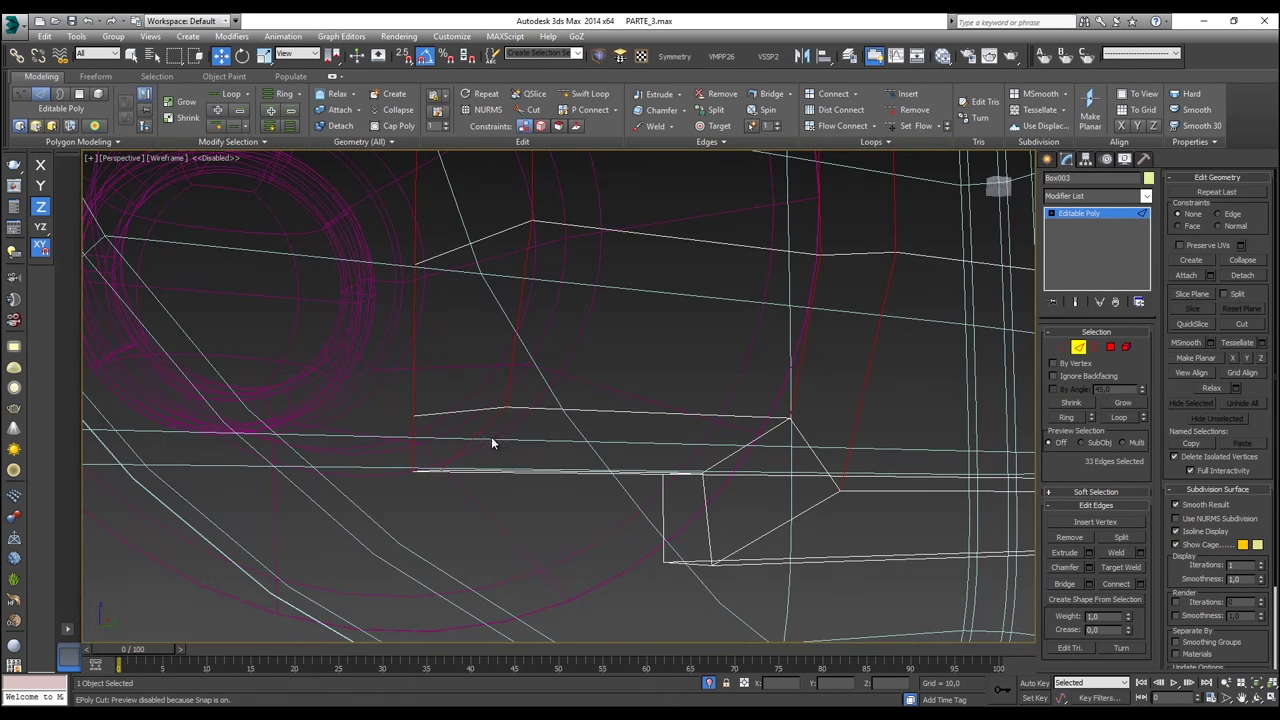
ctrl+drag(463, 451, 347, 405)
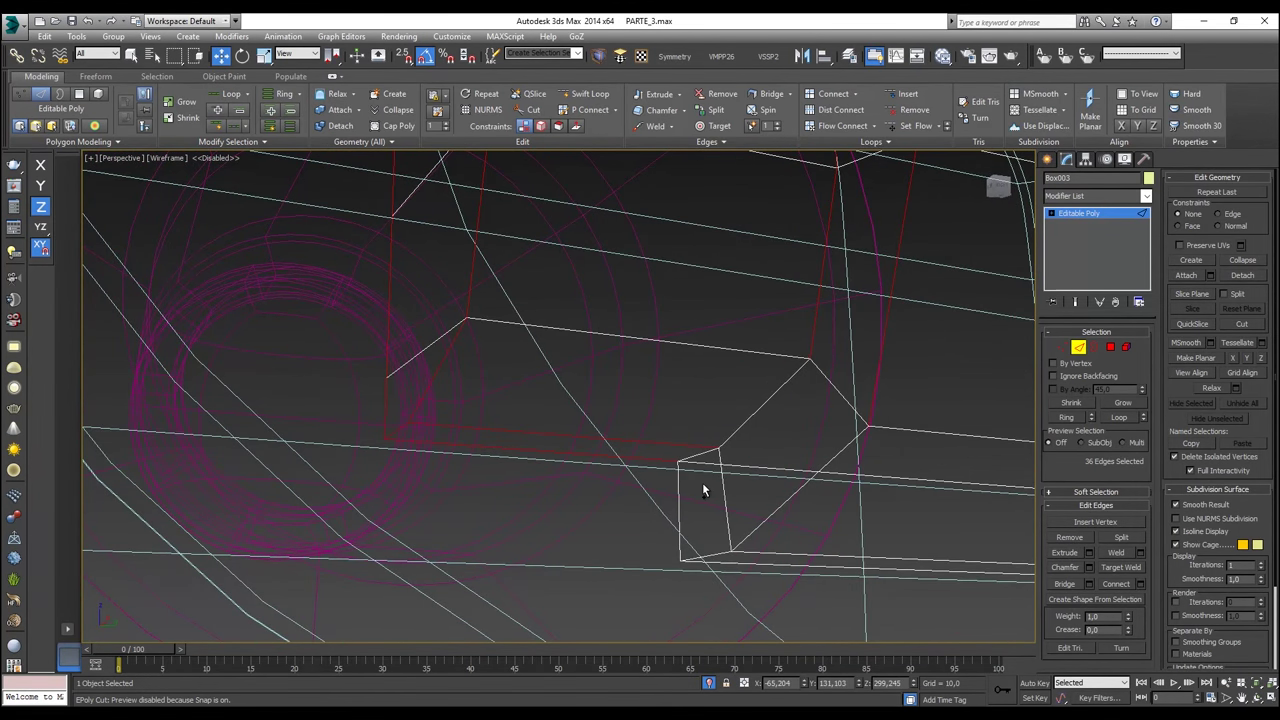
ctrl+drag(626, 493, 682, 455)
ctrl+drag(665, 536, 665, 536)
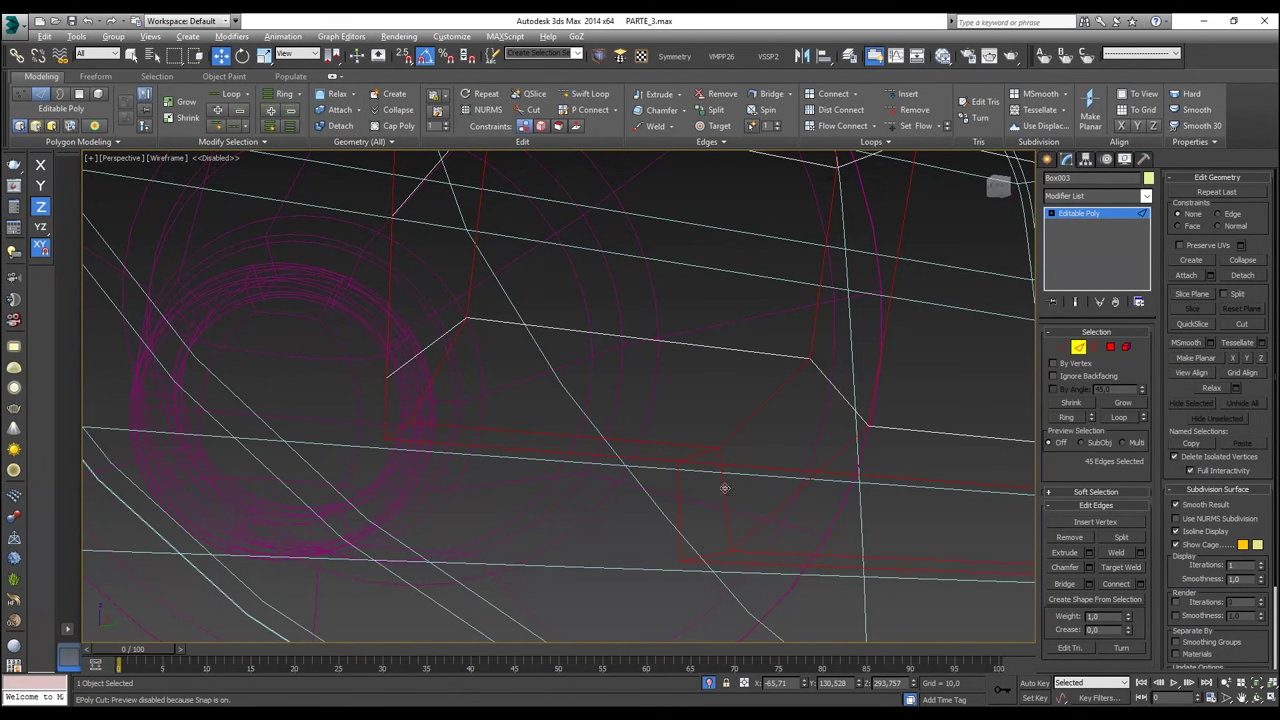
alt+drag(715, 487, 750, 500)
scroll(812, 443, down, 5)
alt+middle_drag(812, 443, 889, 378)
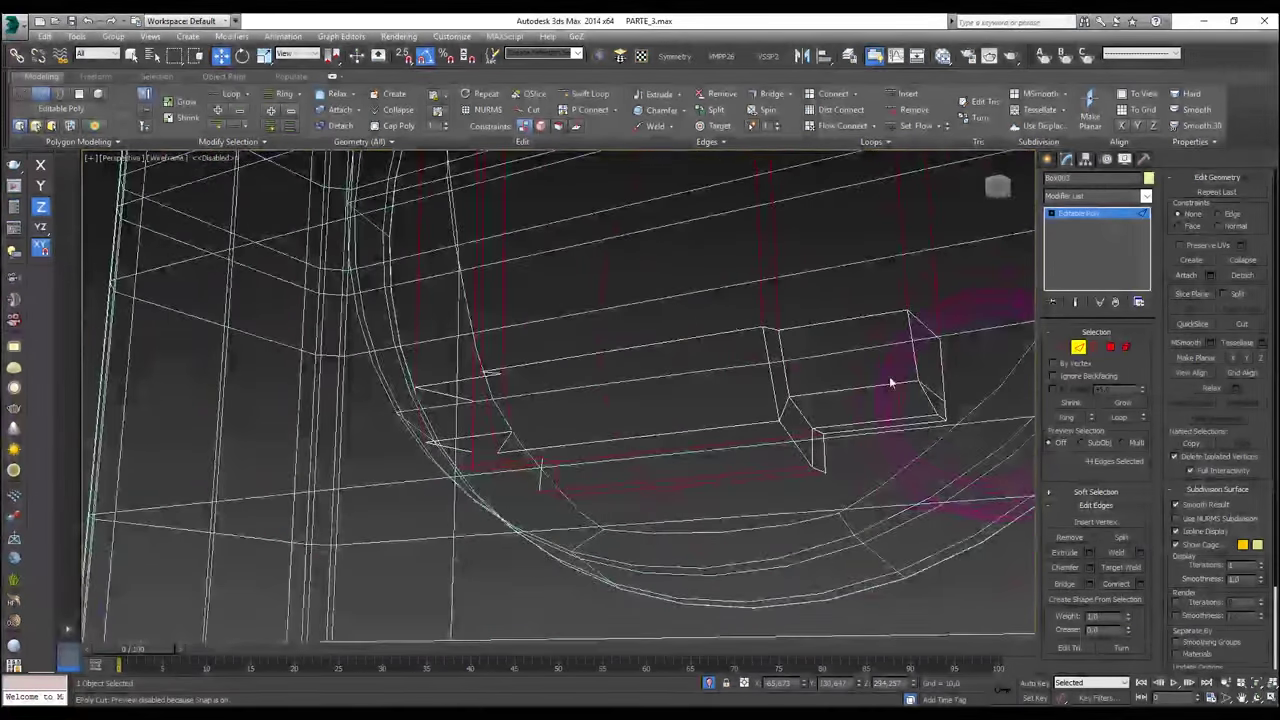
Step: Add the outline and recess edges of the opposite lower corner to the selection, deselect the unwanted ones and restore shaded display
scroll(889, 376, up, 3)
ctrl+drag(728, 331, 607, 333)
ctrl+drag(884, 361, 886, 360)
ctrl+drag(949, 447, 948, 446)
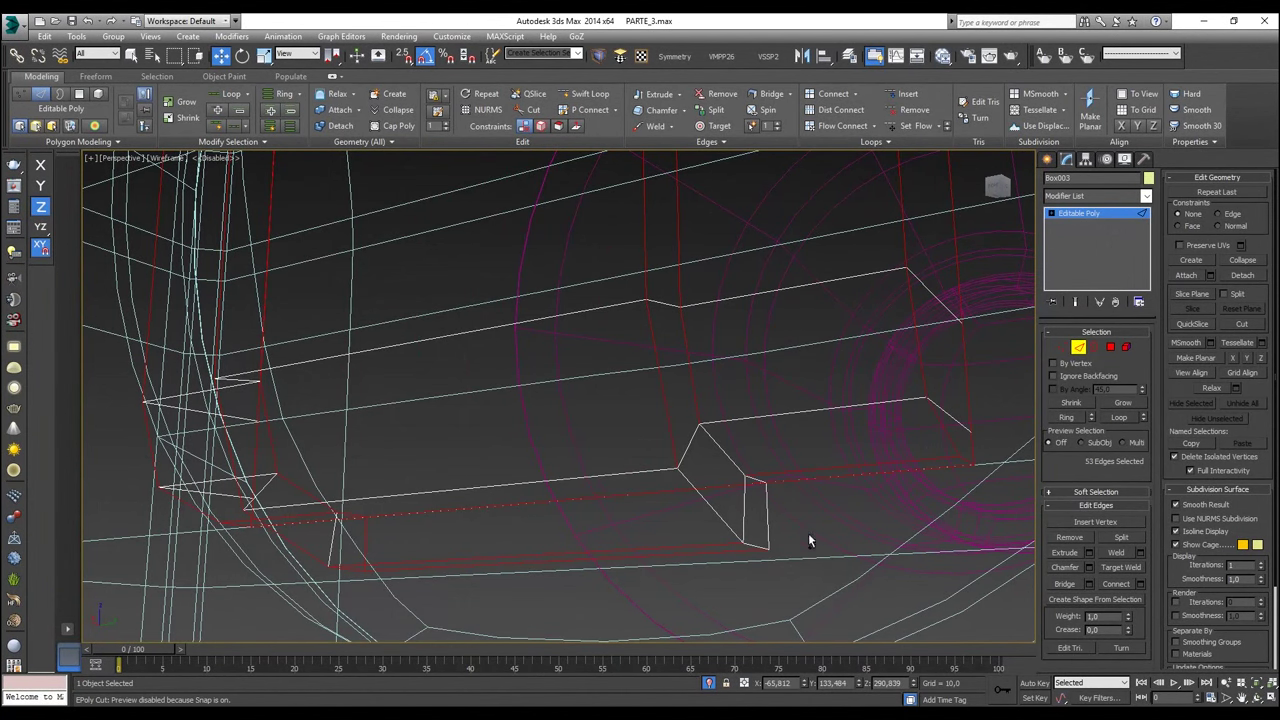
ctrl+drag(720, 517, 757, 536)
ctrl+click(716, 514)
alt+middle_drag(732, 518, 700, 503)
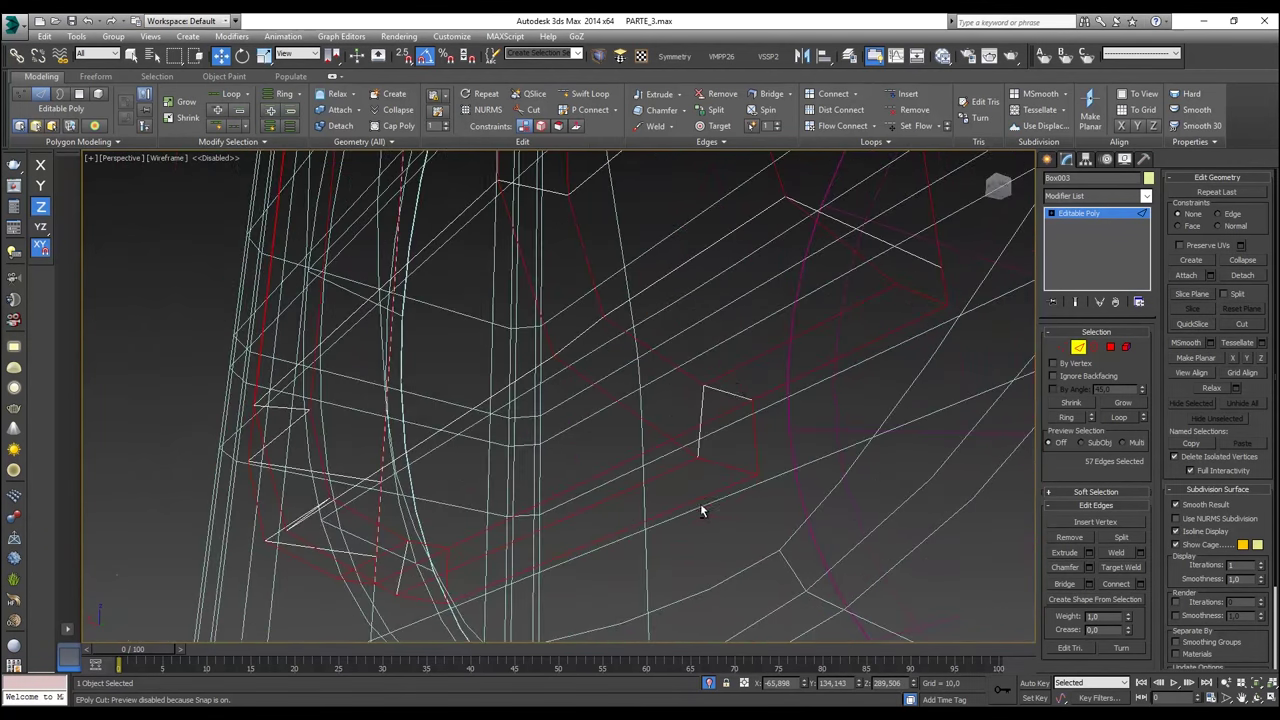
alt+click(784, 352)
alt+middle_drag(795, 334, 451, 409)
alt+click(444, 422)
key(F3)
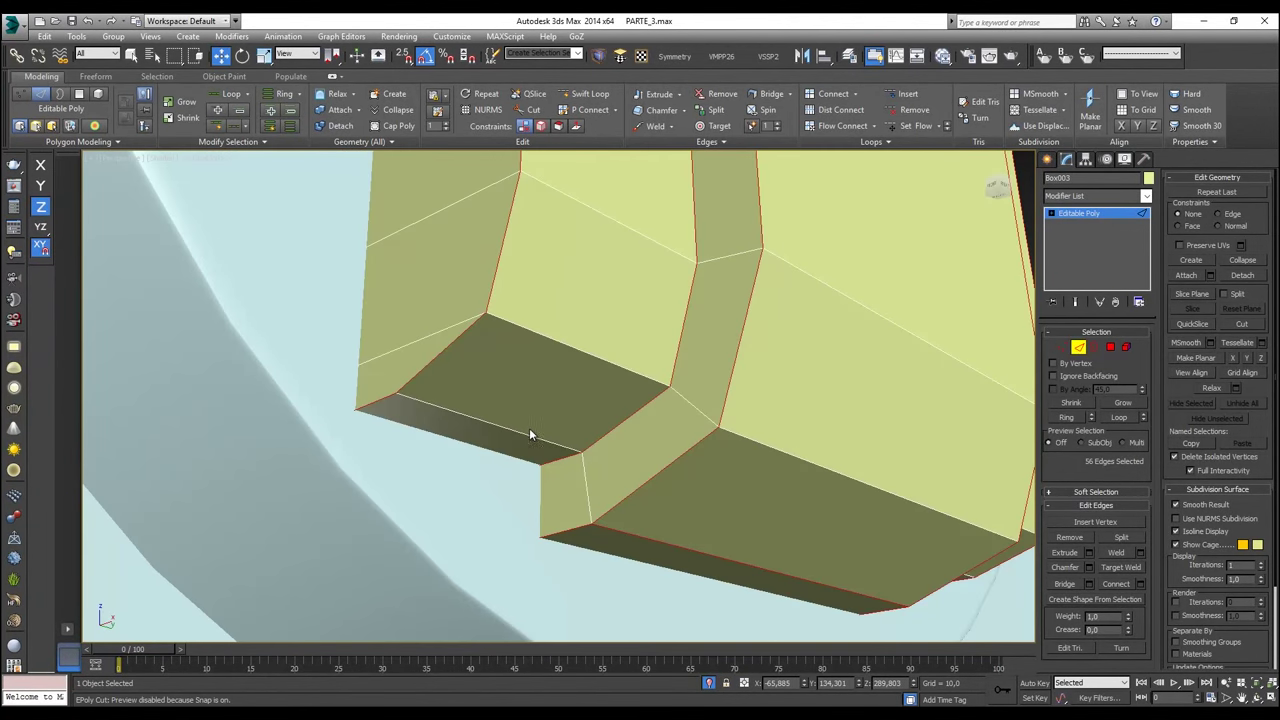
Step: Deselect the stray edge at the recess's lower end and chamfer the selected edges by 0,15 with 2 segments
right_click(620, 447)
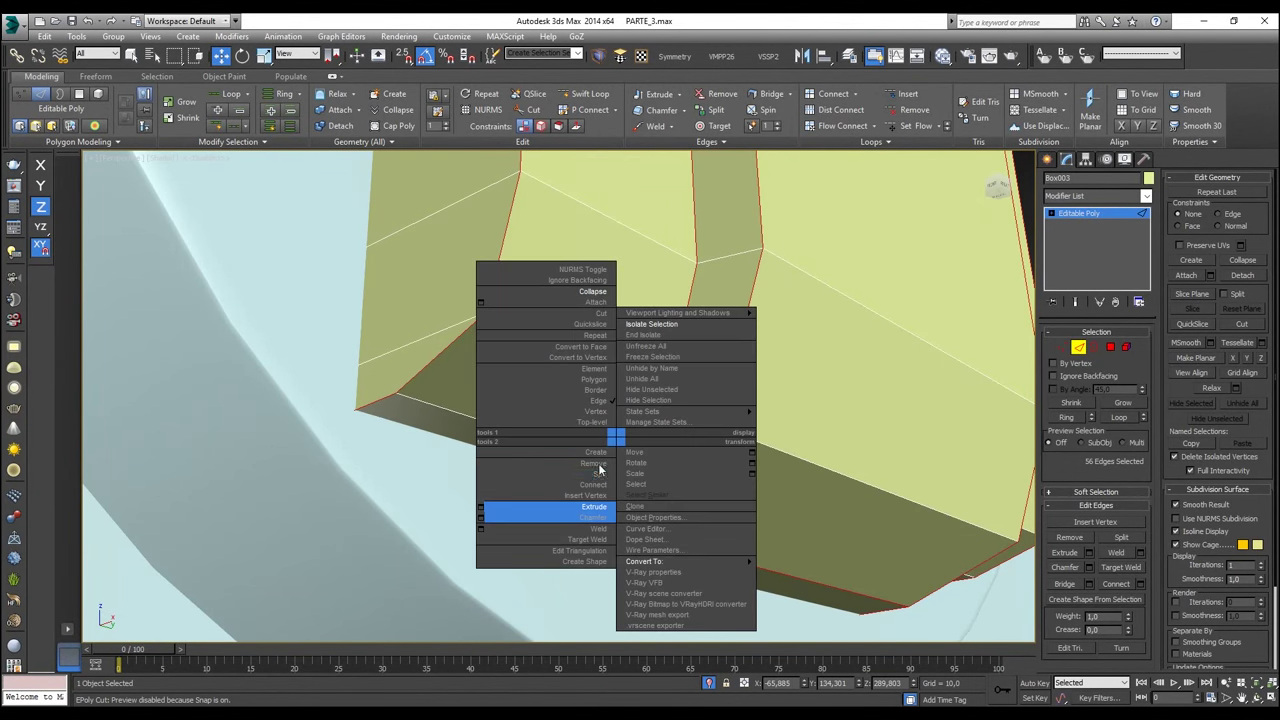
click(514, 509)
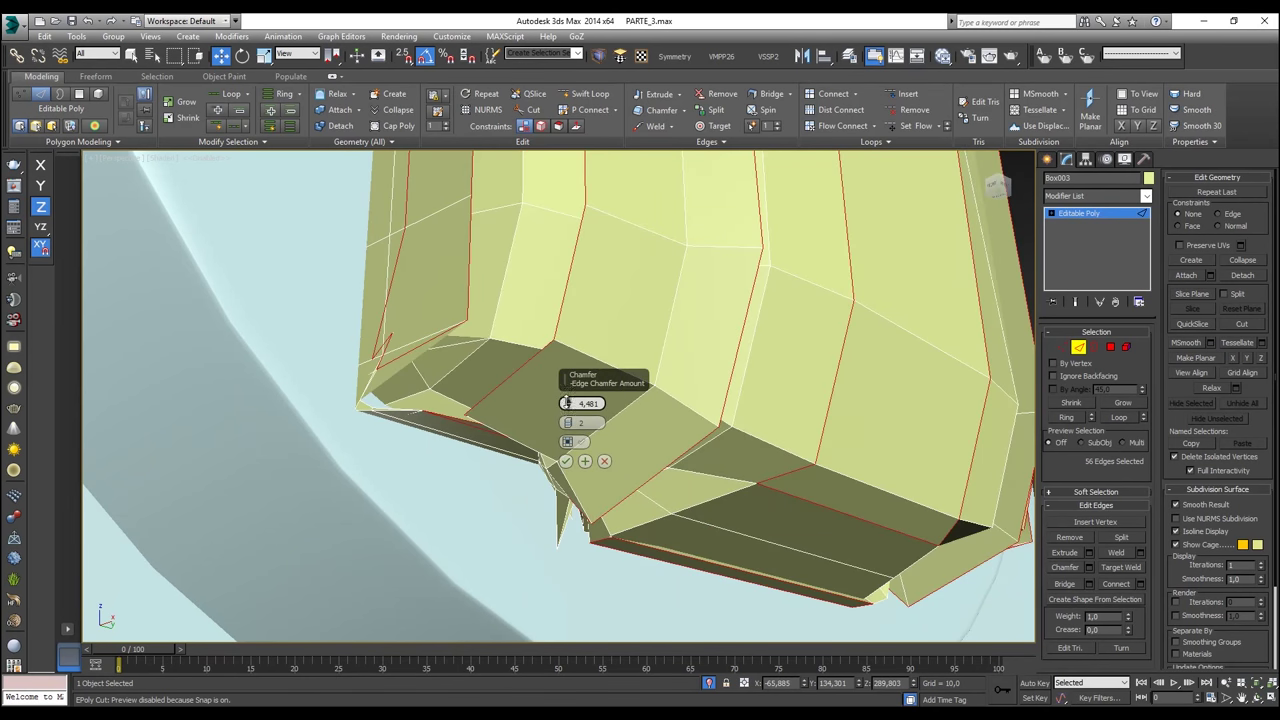
right_click(568, 403)
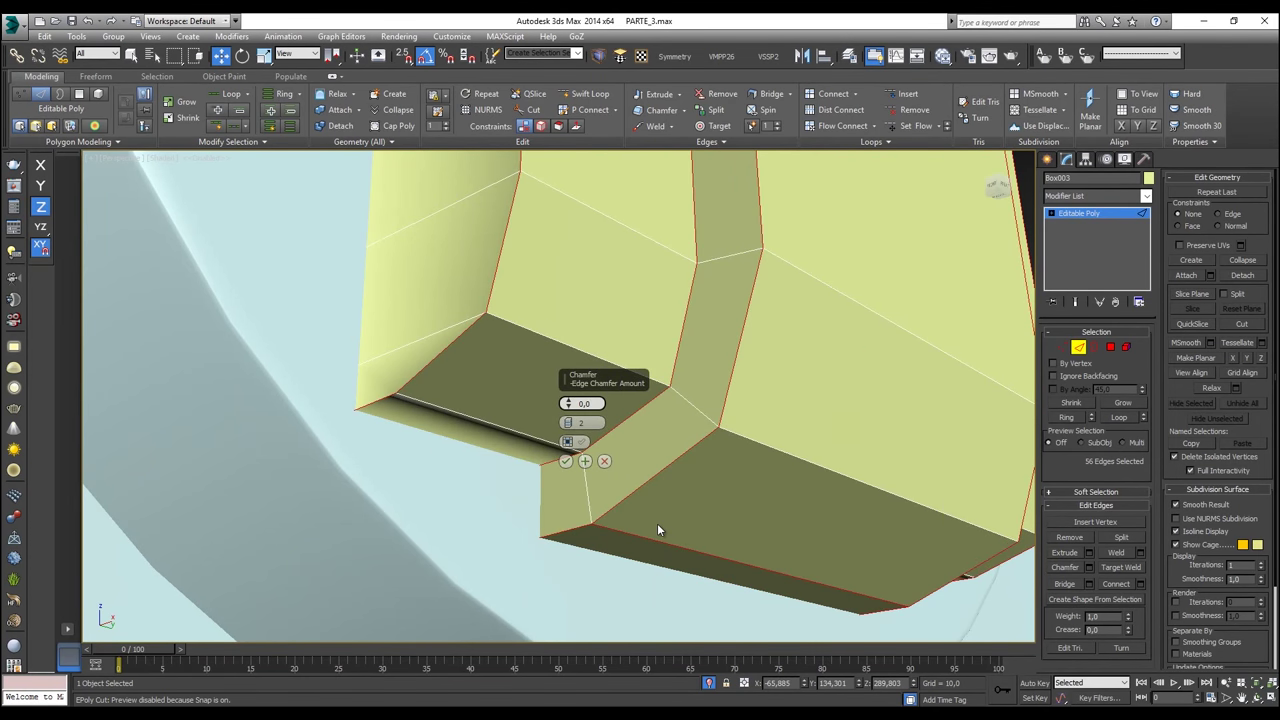
text(0,15)
key(Return)
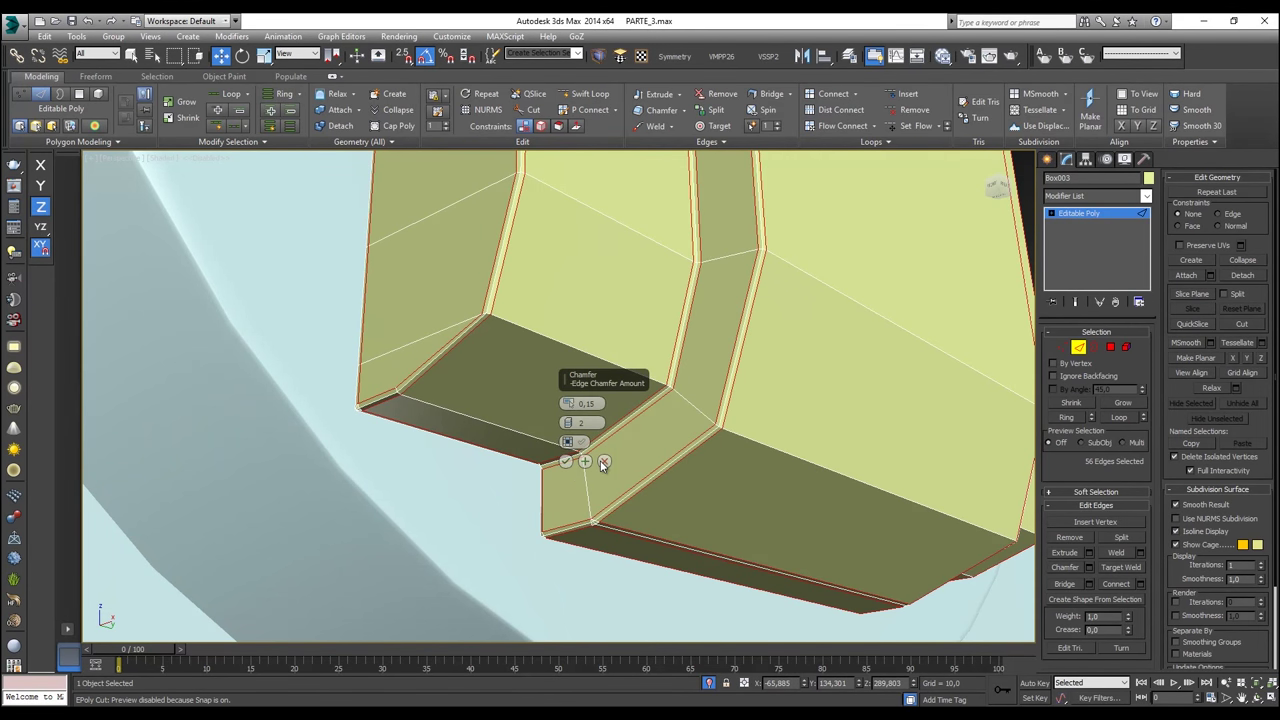
click(603, 462)
alt+click(620, 532)
right_click(607, 500)
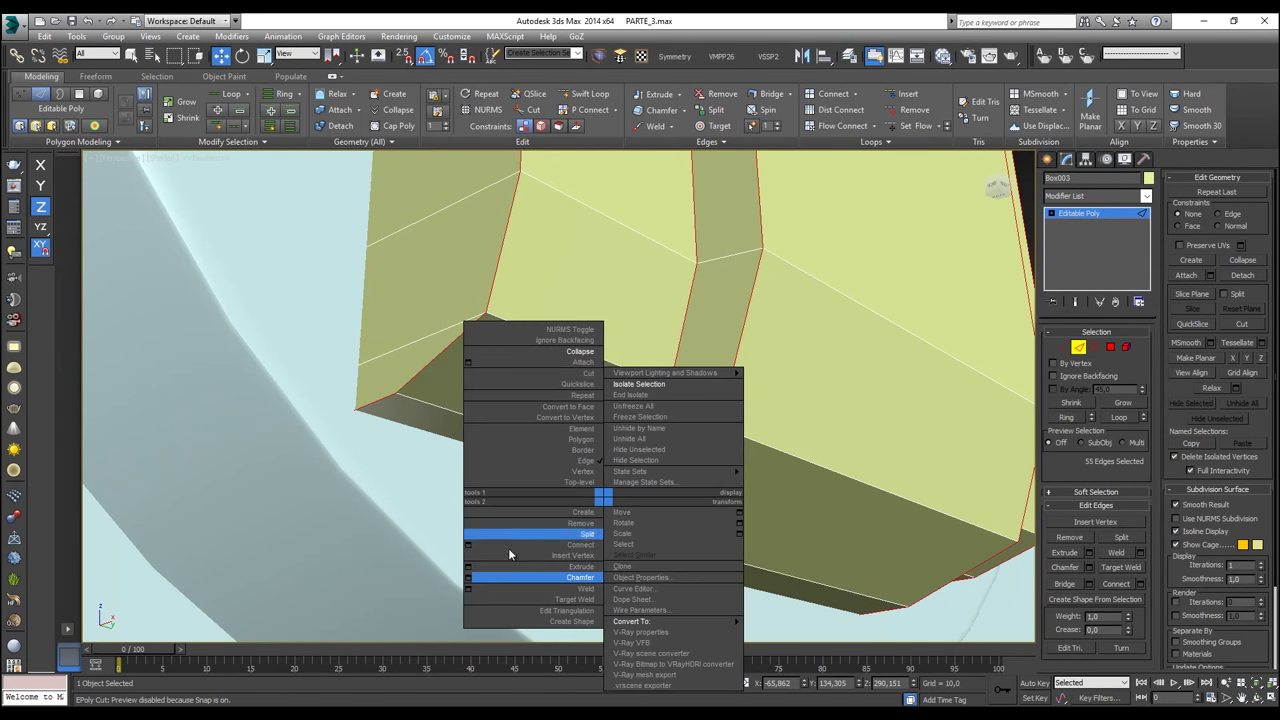
click(469, 580)
click(566, 462)
scroll(572, 459, down, 6)
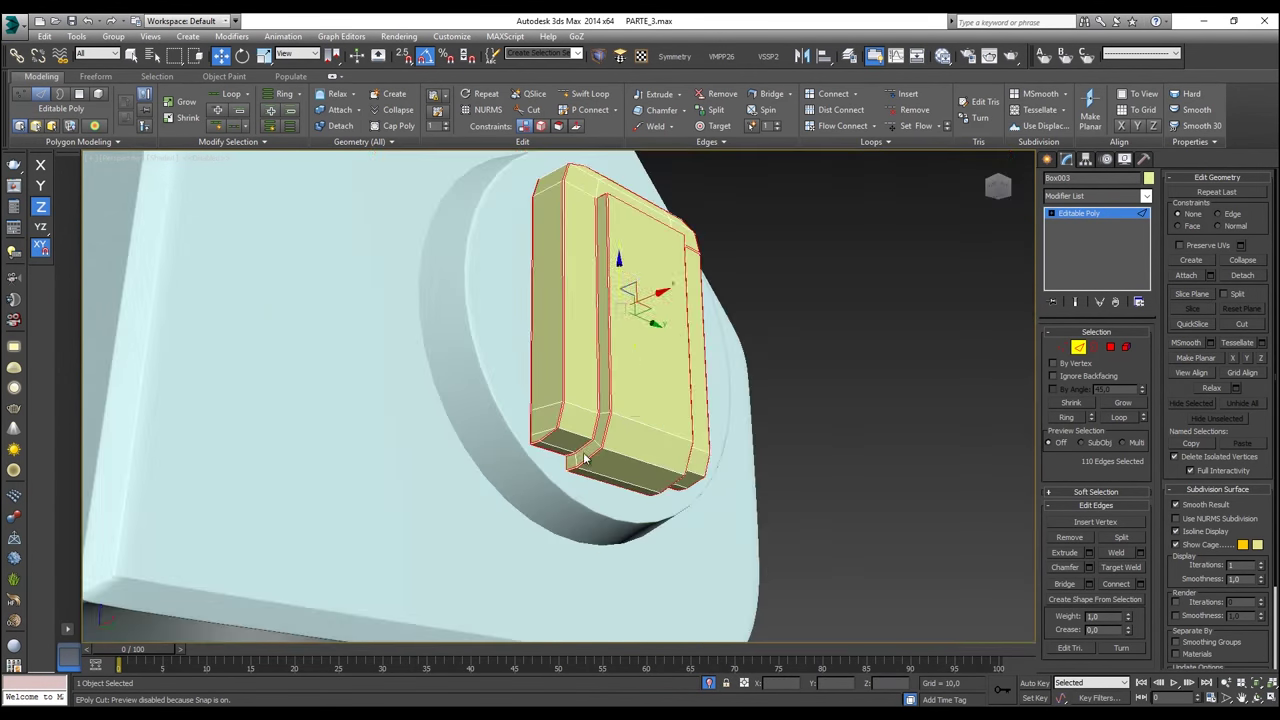
Step: Select the five small polygons forming the star-shaped chamfer junction at one upper corner of the recess
alt+middle_drag(648, 396, 615, 382)
scroll(614, 382, up, 6)
scroll(560, 465, down, 2)
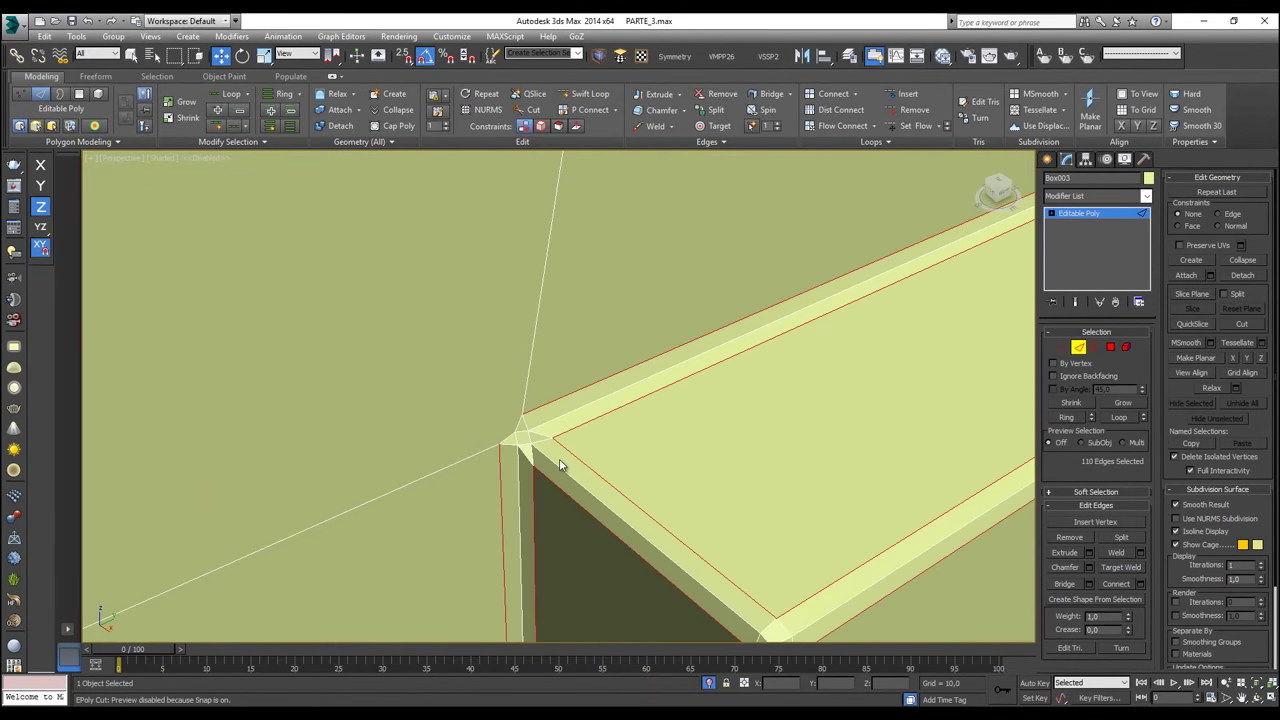
click(1110, 347)
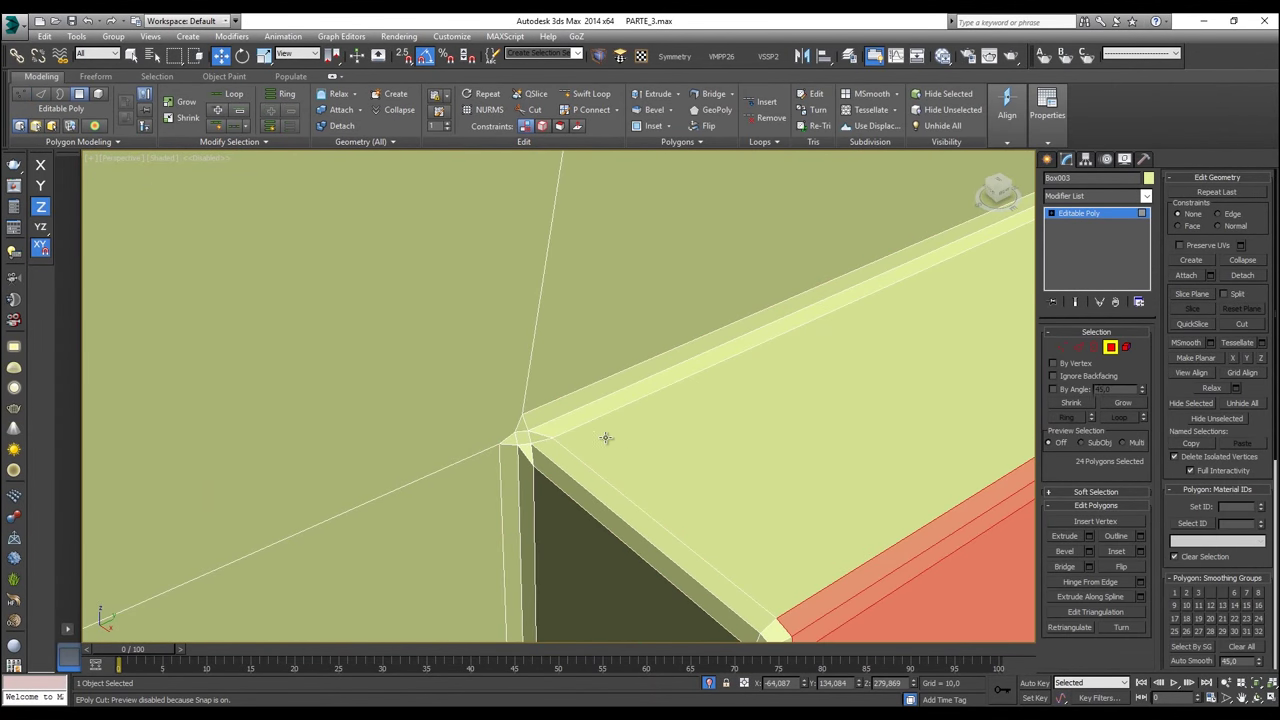
click(520, 440)
scroll(520, 440, up, 3)
ctrl+click(578, 459)
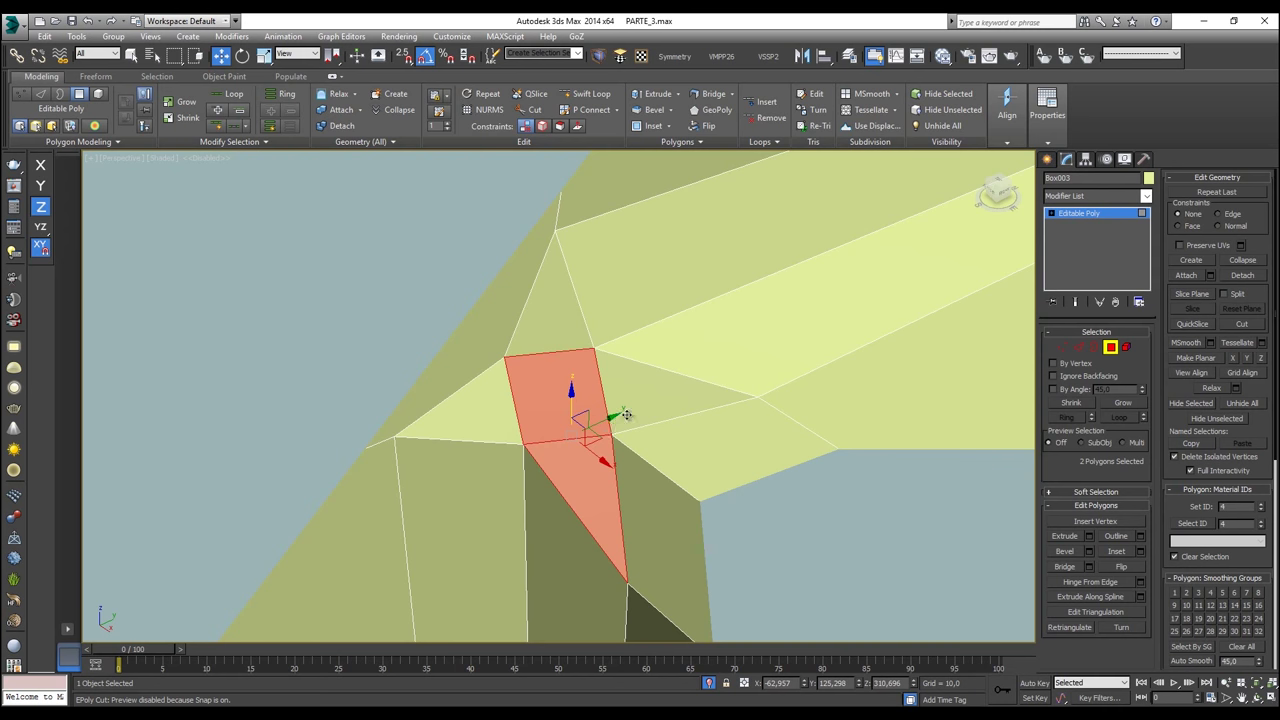
ctrl+click(628, 415)
ctrl+click(552, 322)
ctrl+click(507, 400)
scroll(509, 399, up, 6)
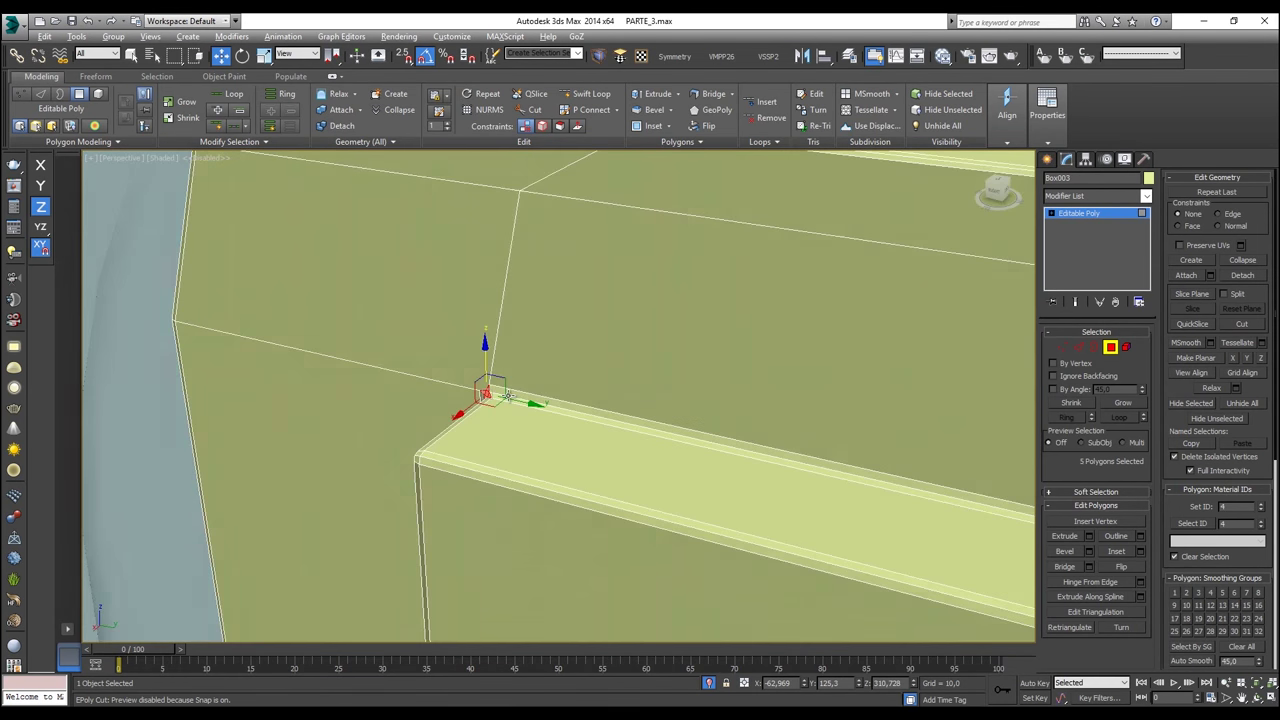
Step: Add the five small star-shaped junction polygons at the recess's other upper corner to the polygon selection
middle_drag(540, 411, 283, 311)
middle_drag(690, 405, 380, 298)
scroll(655, 315, up, 4)
ctrl+click(618, 335)
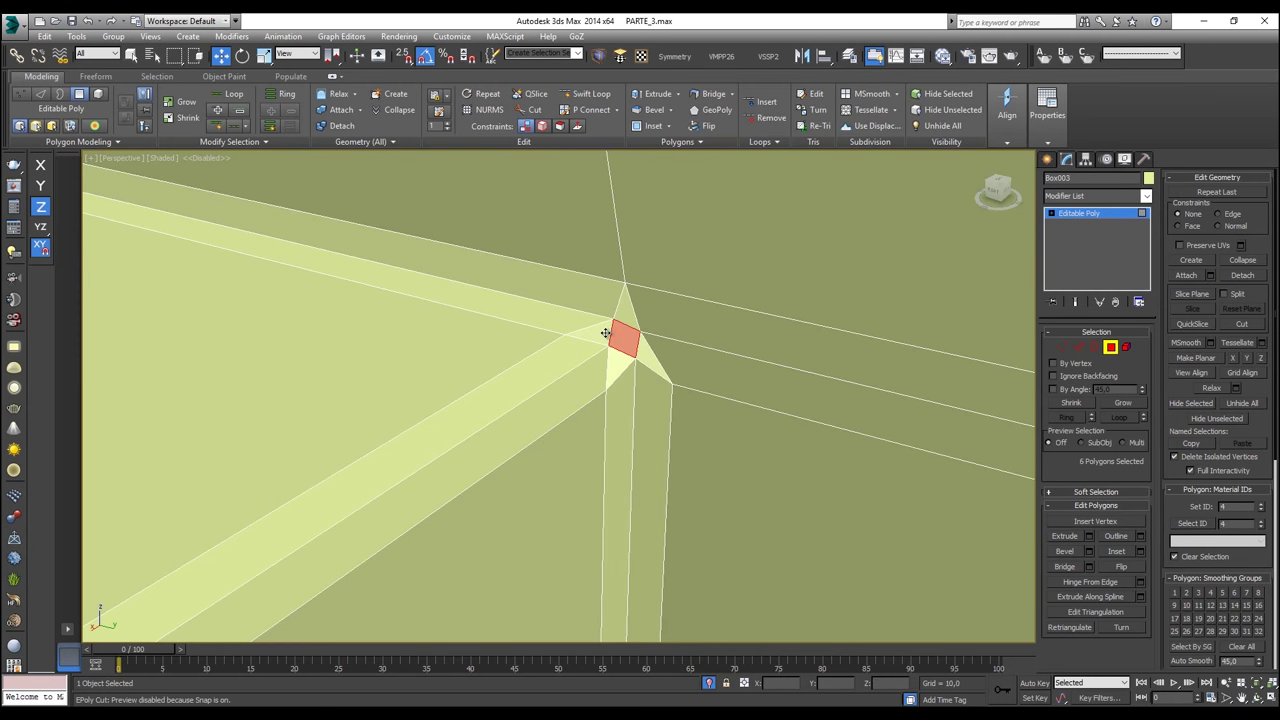
ctrl+click(606, 333)
ctrl+click(625, 318)
ctrl+click(613, 363)
ctrl+click(642, 360)
scroll(629, 357, down, 6)
middle_drag(733, 416, 490, 280)
scroll(637, 351, up, 4)
scroll(637, 351, up, 4)
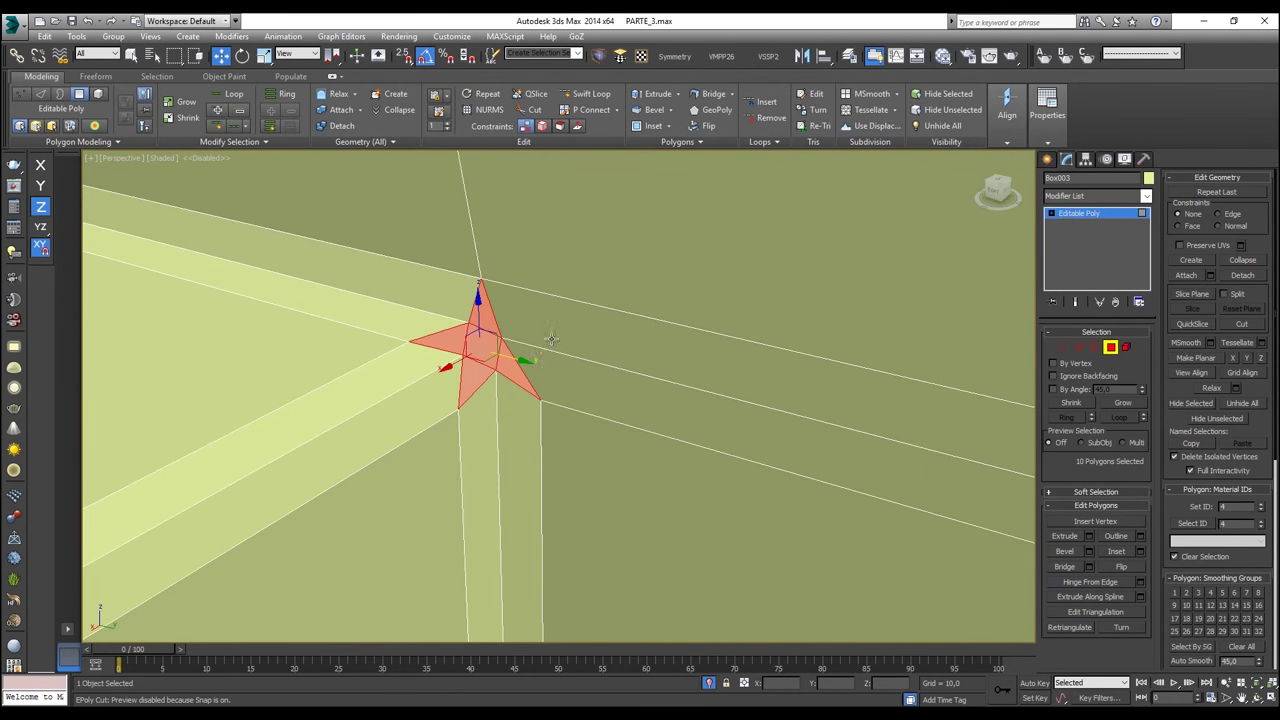
Step: Inset the selected star-shaped polygons slightly and collapse each inset group to a single vertex
click(668, 125)
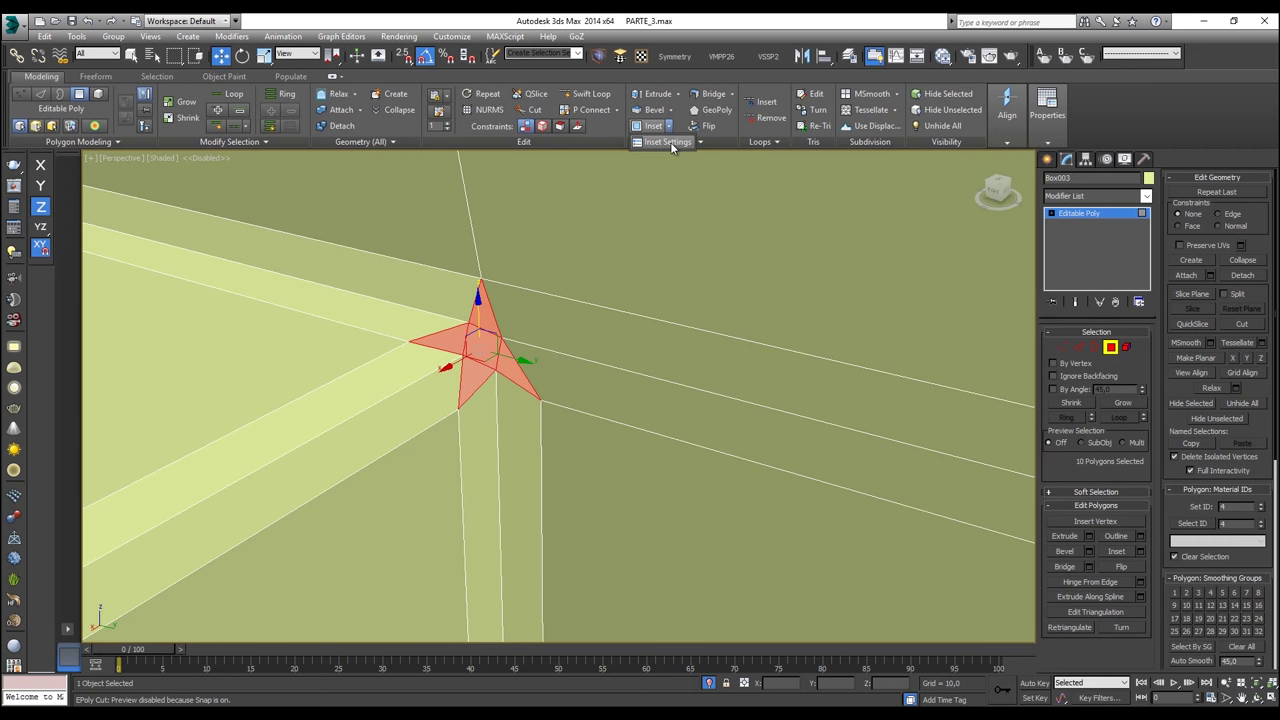
click(662, 147)
drag(568, 424, 564, 494)
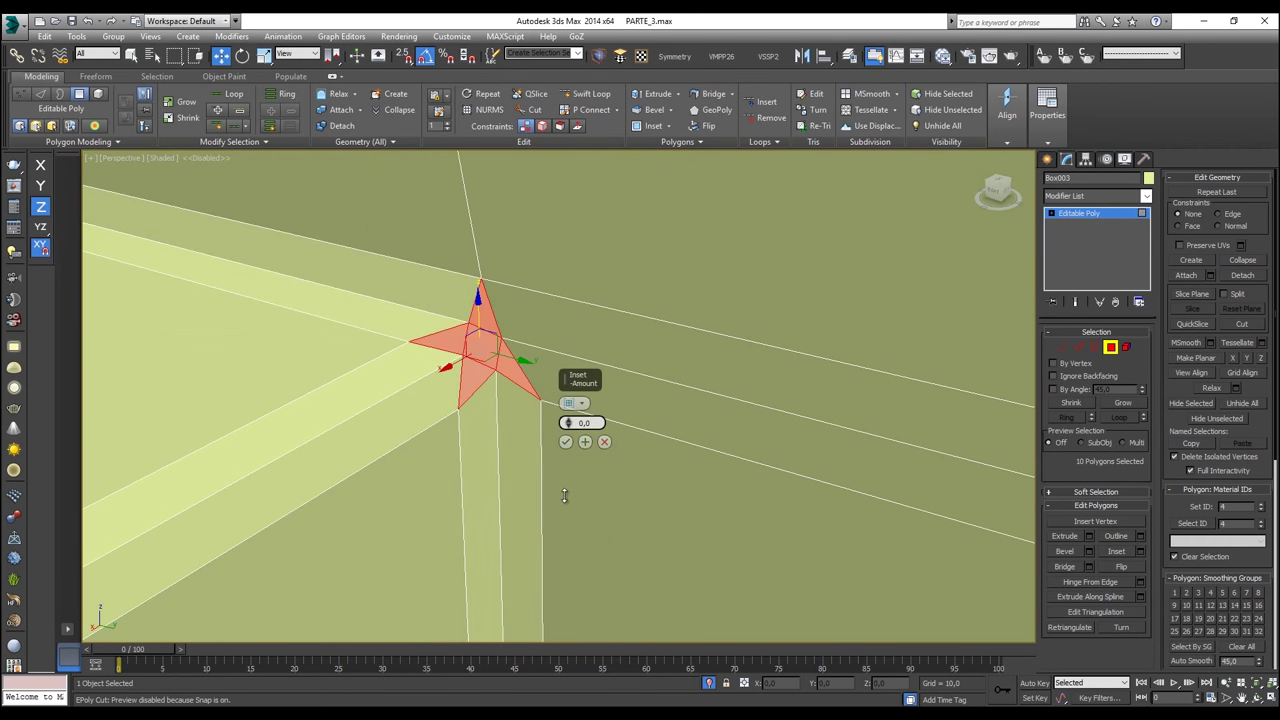
click(566, 441)
right_click(565, 425)
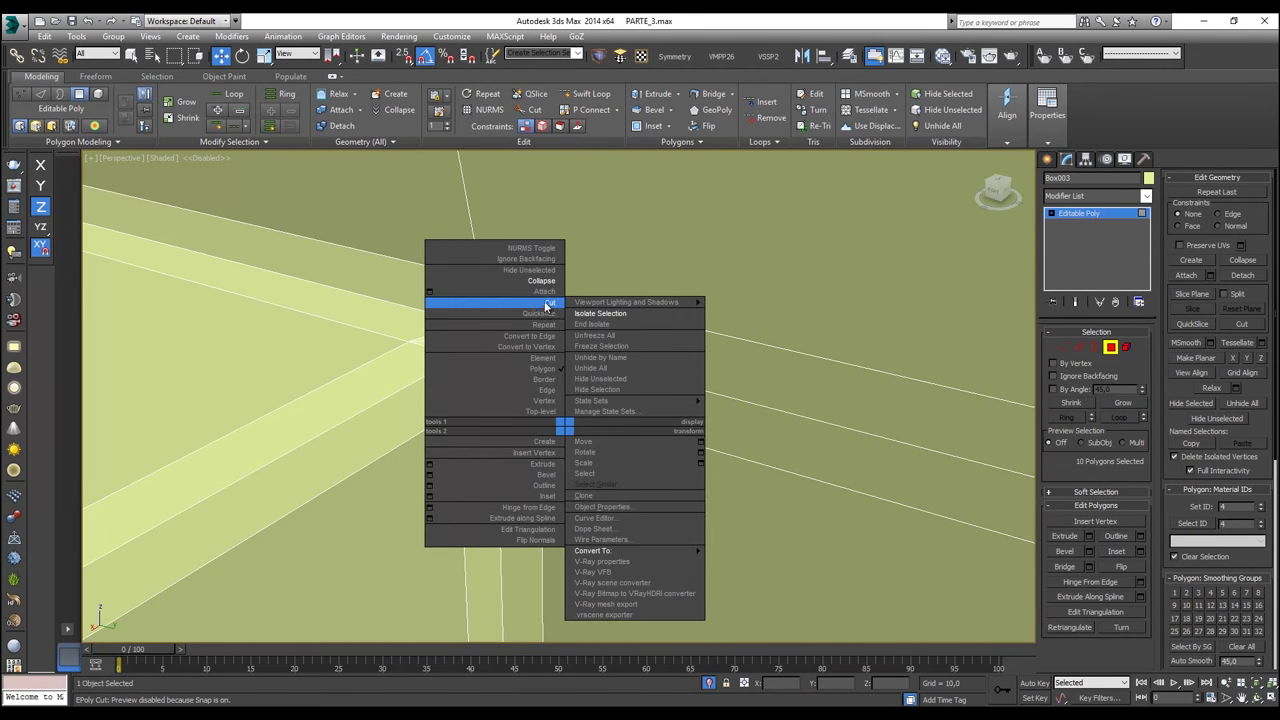
click(541, 281)
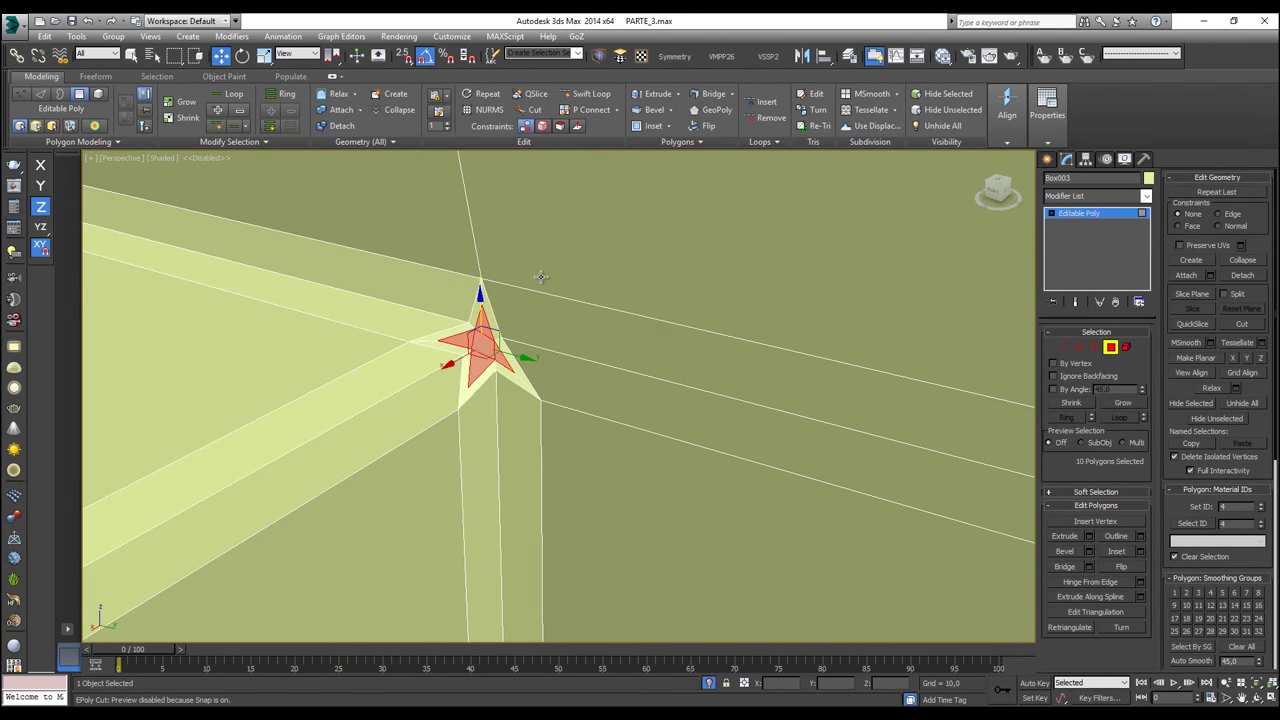
Step: Remove the surplus edges radiating from the collapsed centre vertices at both upper recess corners
click(1077, 347)
click(476, 340)
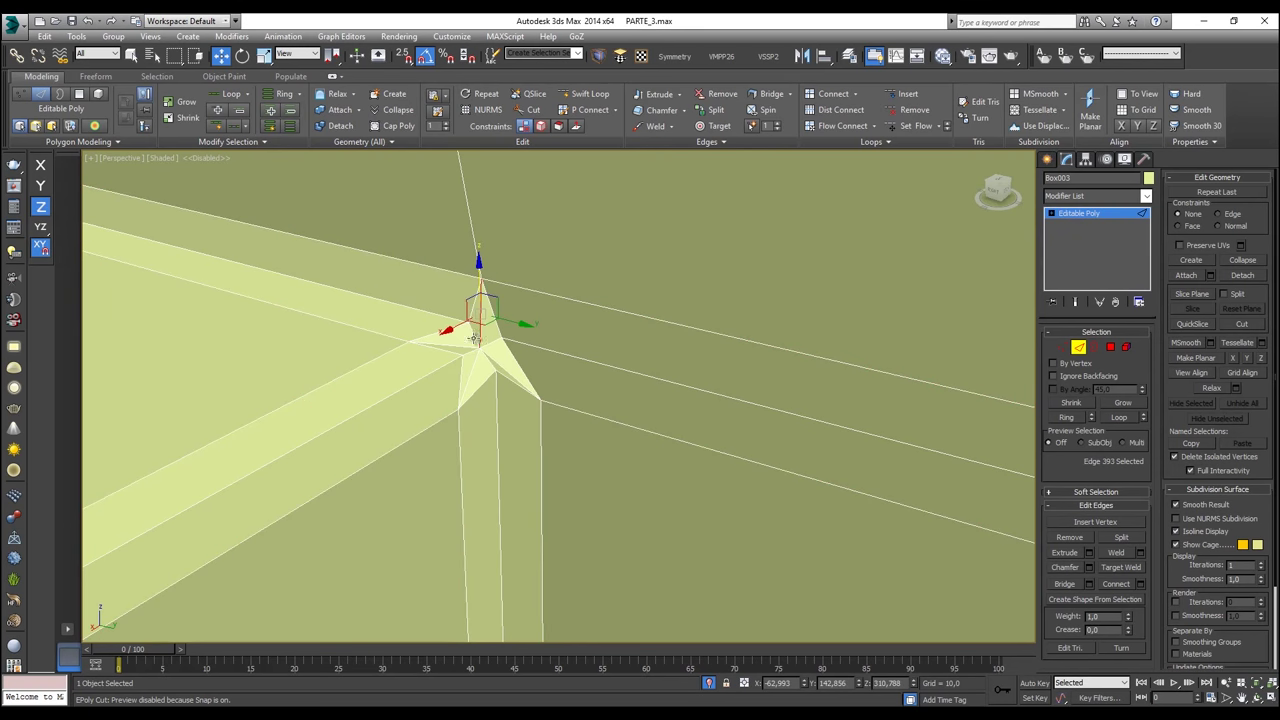
ctrl+click(472, 374)
ctrl+click(498, 363)
scroll(492, 368, down, 5)
alt+middle_drag(492, 368, 860, 211)
scroll(549, 402, down, 4)
scroll(788, 290, up, 5)
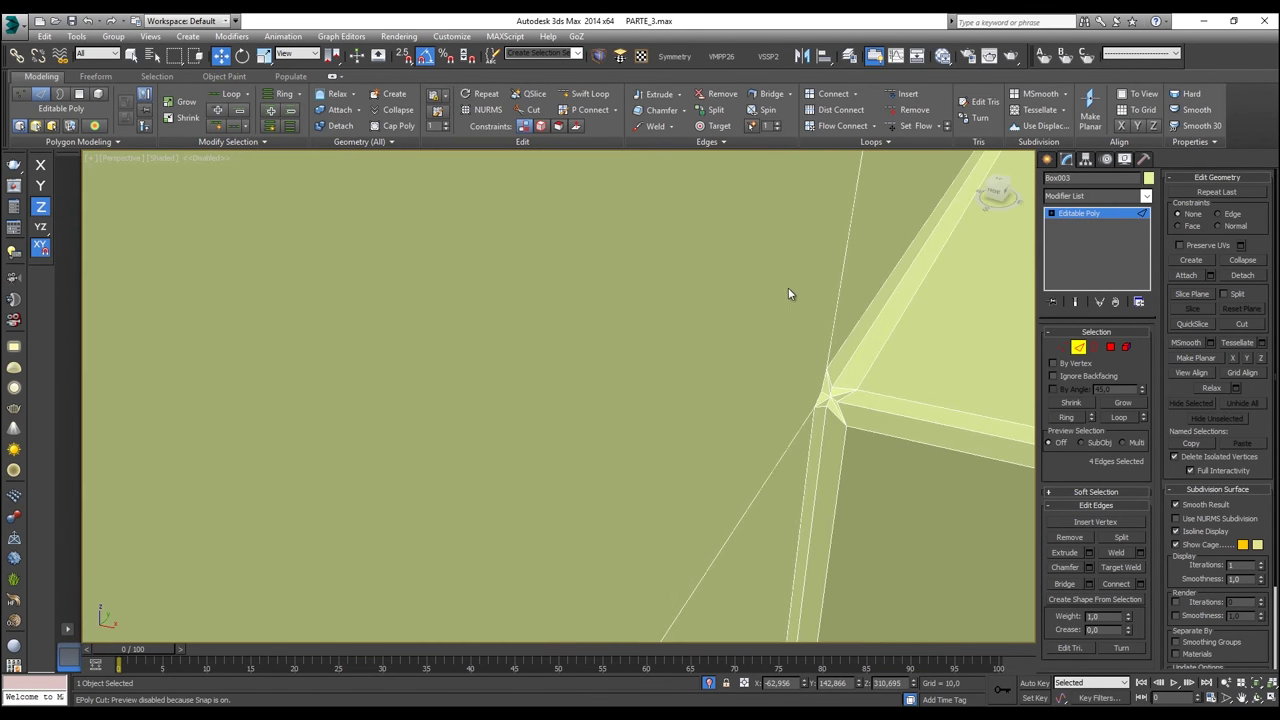
alt+middle_drag(790, 292, 694, 314)
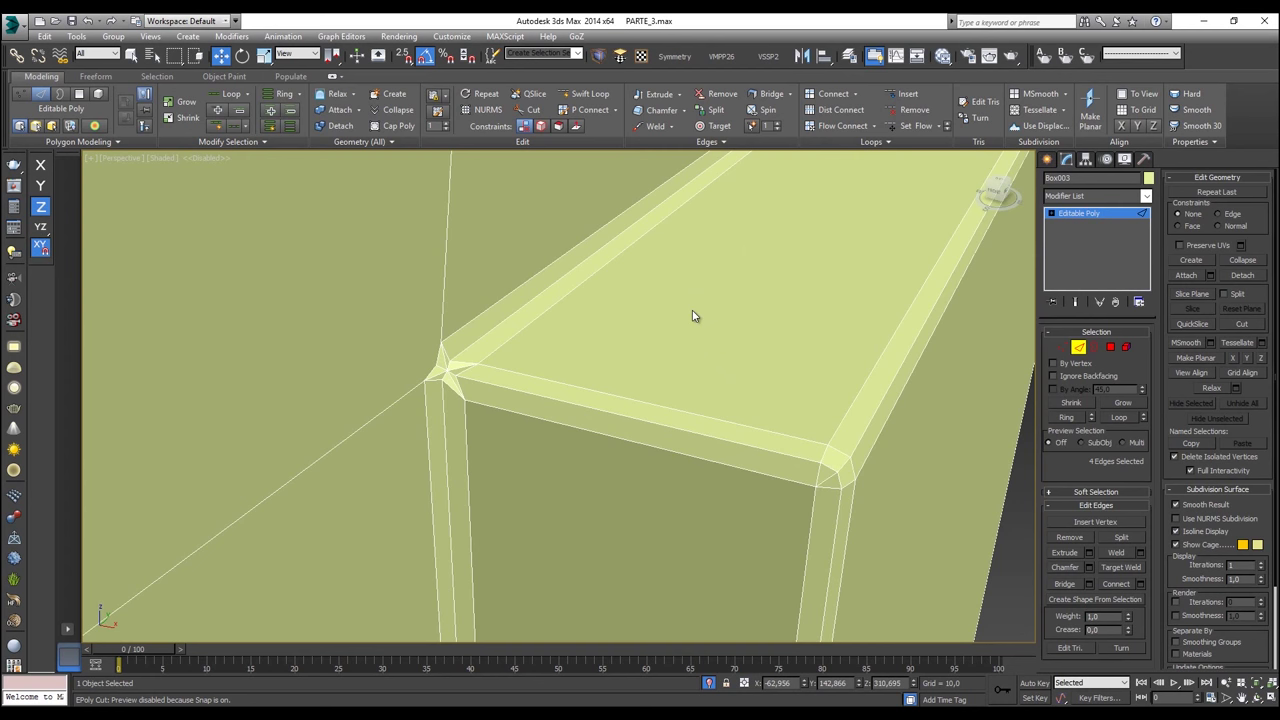
ctrl+click(458, 369)
ctrl+click(442, 362)
ctrl+click(438, 377)
key(ctrl+z)
ctrl+click(437, 376)
ctrl+click(453, 381)
key(BackSpace)
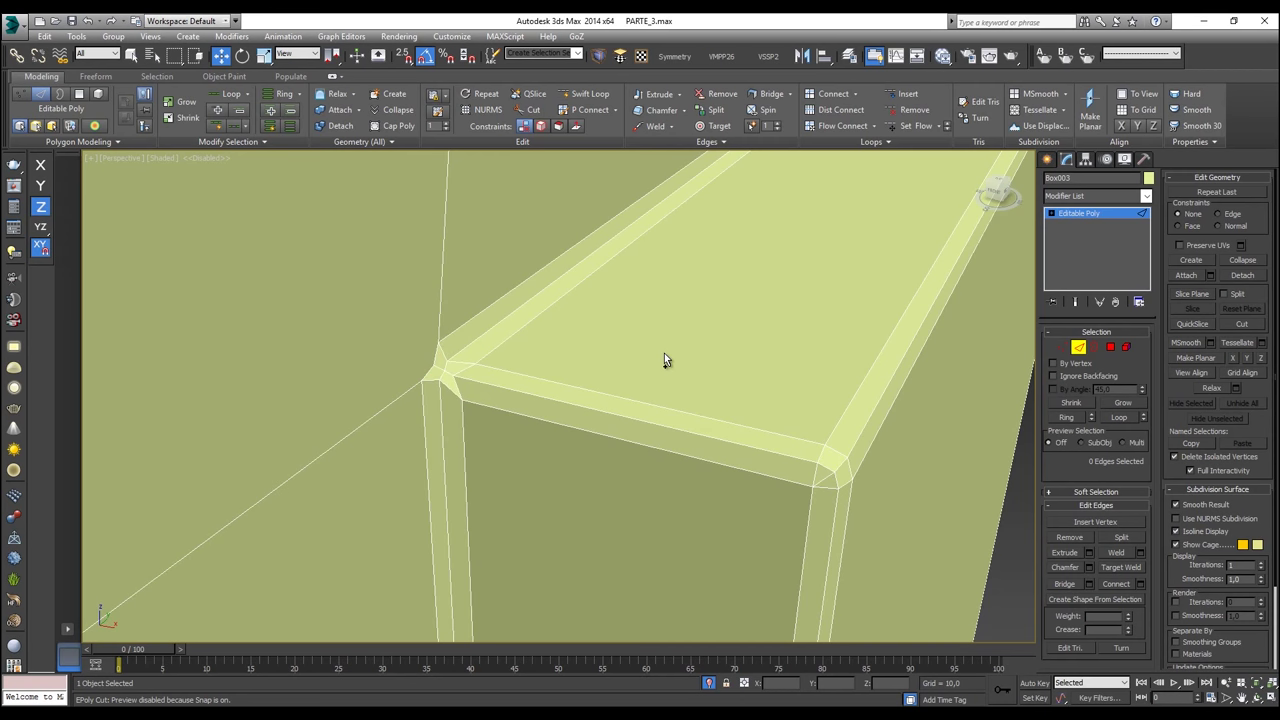
Step: Leave sub-object editing, apply a NURMS MeshSmooth modifier with 2 iterations to the block and deselect it
scroll(664, 356, down, 7)
click(1090, 346)
click(1090, 347)
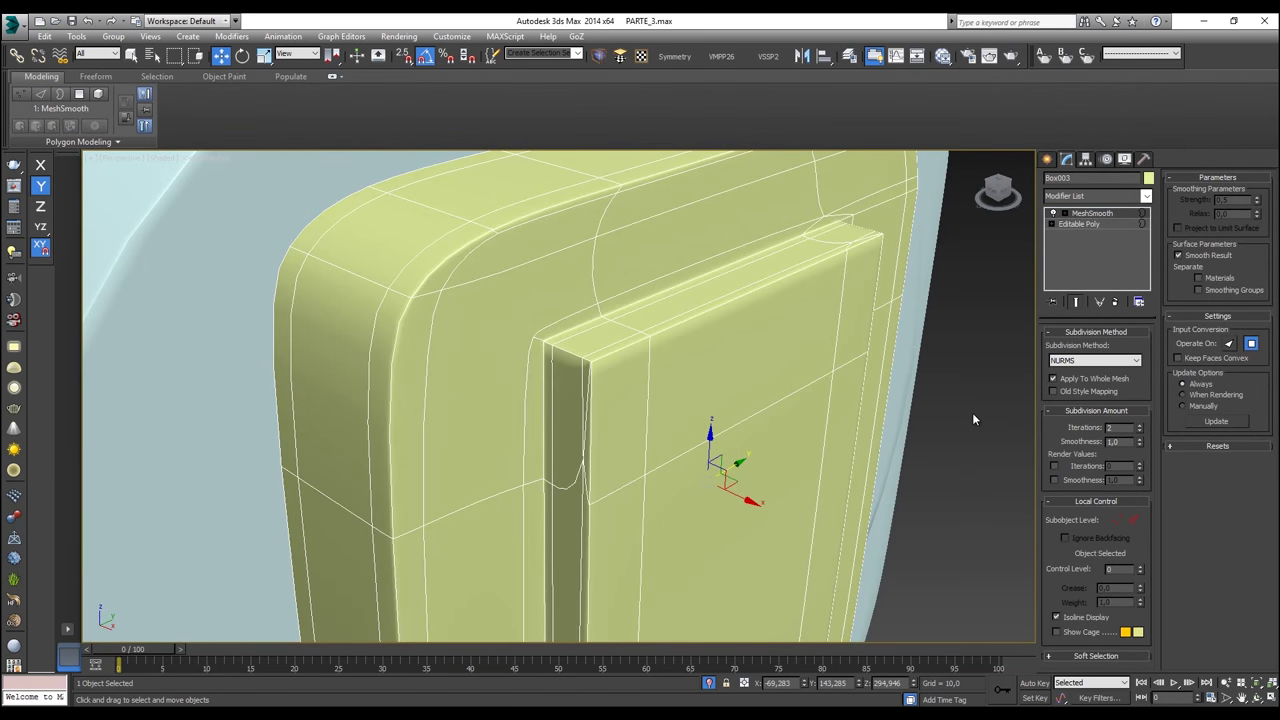
scroll(1001, 420, down, 5)
click(925, 392)
Step: End the isolation so the smoothed block is shown with the full robot model and reference image
scroll(910, 370, up, 3)
alt+middle_drag(903, 364, 688, 390)
scroll(788, 397, down, 4)
right_click(688, 390)
click(723, 283)
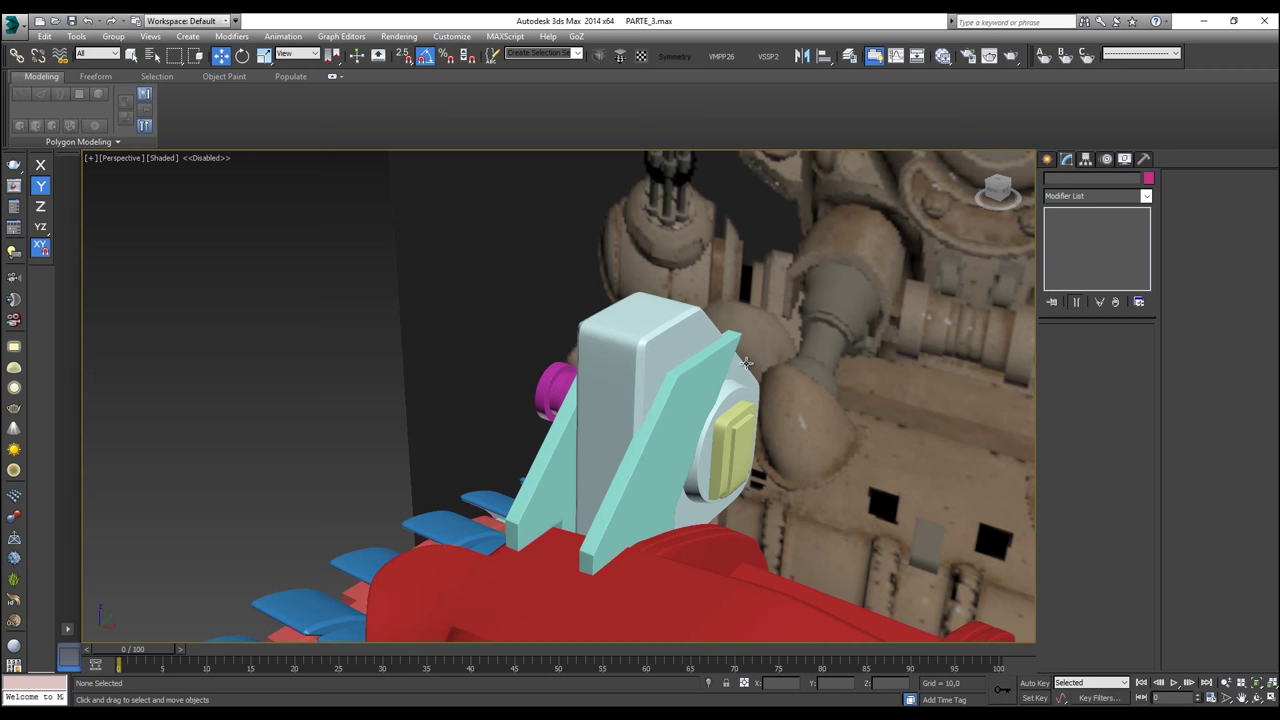
scroll(768, 391, down, 3)
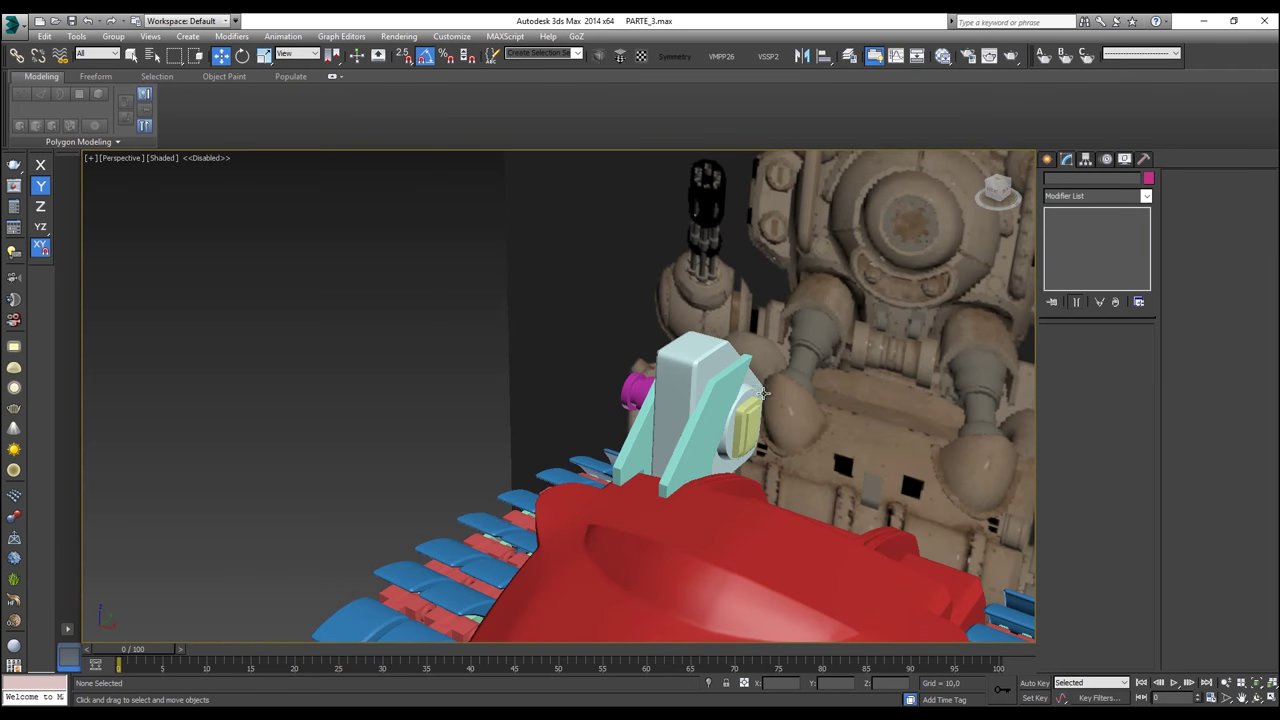
Step: Select the yellow block, disc, both side plates, pale bracket body and magenta connector, and combine them into one group
scroll(751, 406, up, 3)
click(753, 410)
ctrl+click(738, 388)
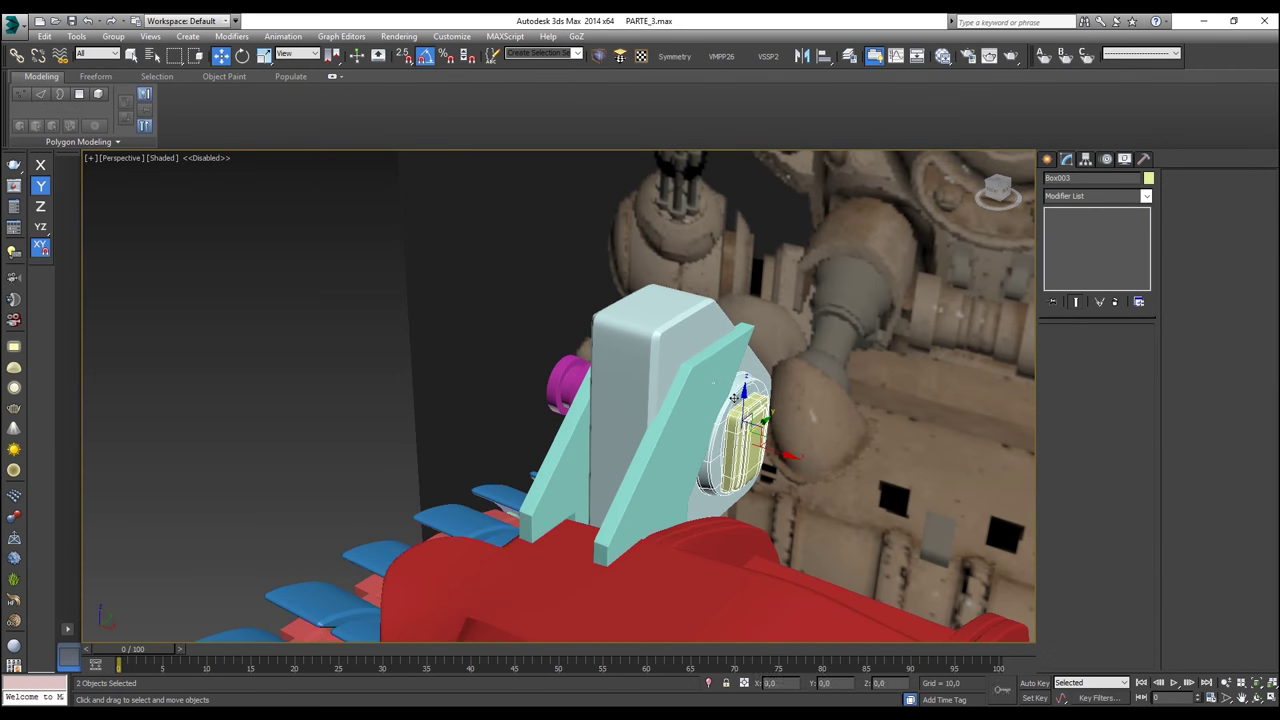
ctrl+click(706, 378)
ctrl+click(650, 362)
alt+middle_drag(634, 392, 706, 392)
ctrl+click(650, 415)
ctrl+click(574, 414)
alt+middle_drag(662, 430, 705, 372)
click(113, 36)
click(128, 50)
click(651, 391)
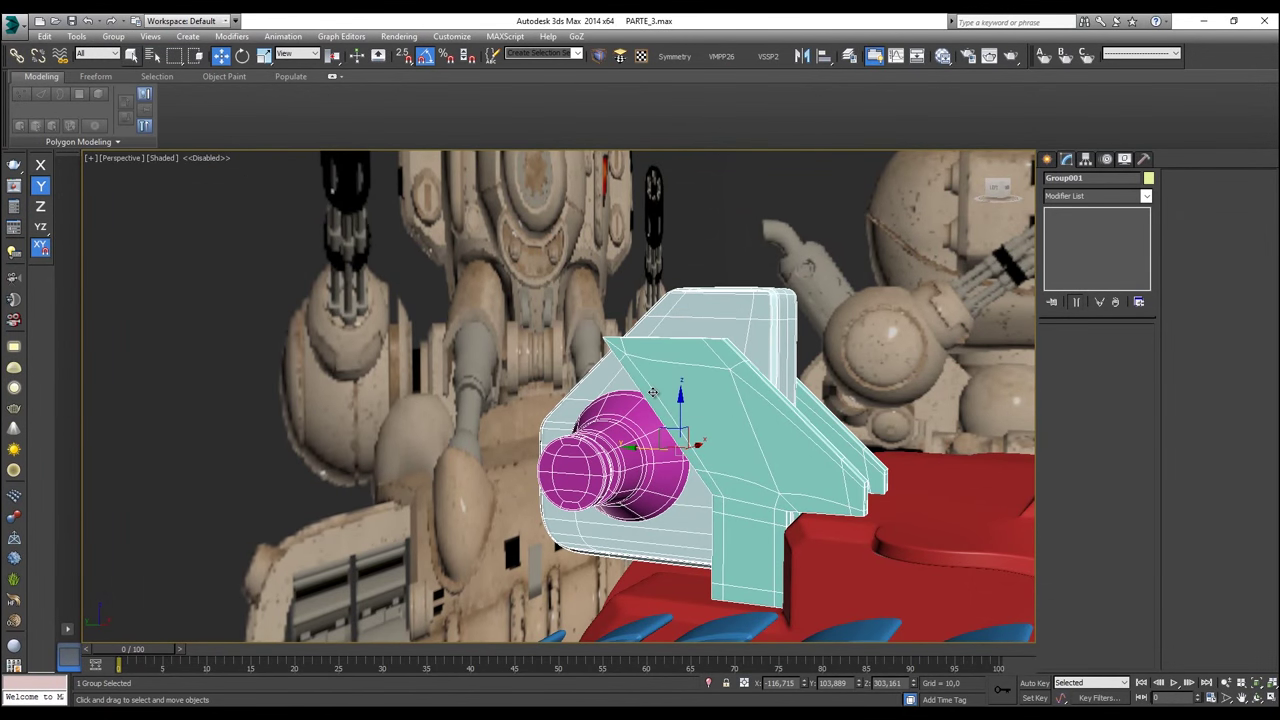
Step: Mirror the bracket group across X as an instance and move the copy along X to about 120 on the hull's opposite side
key(t)
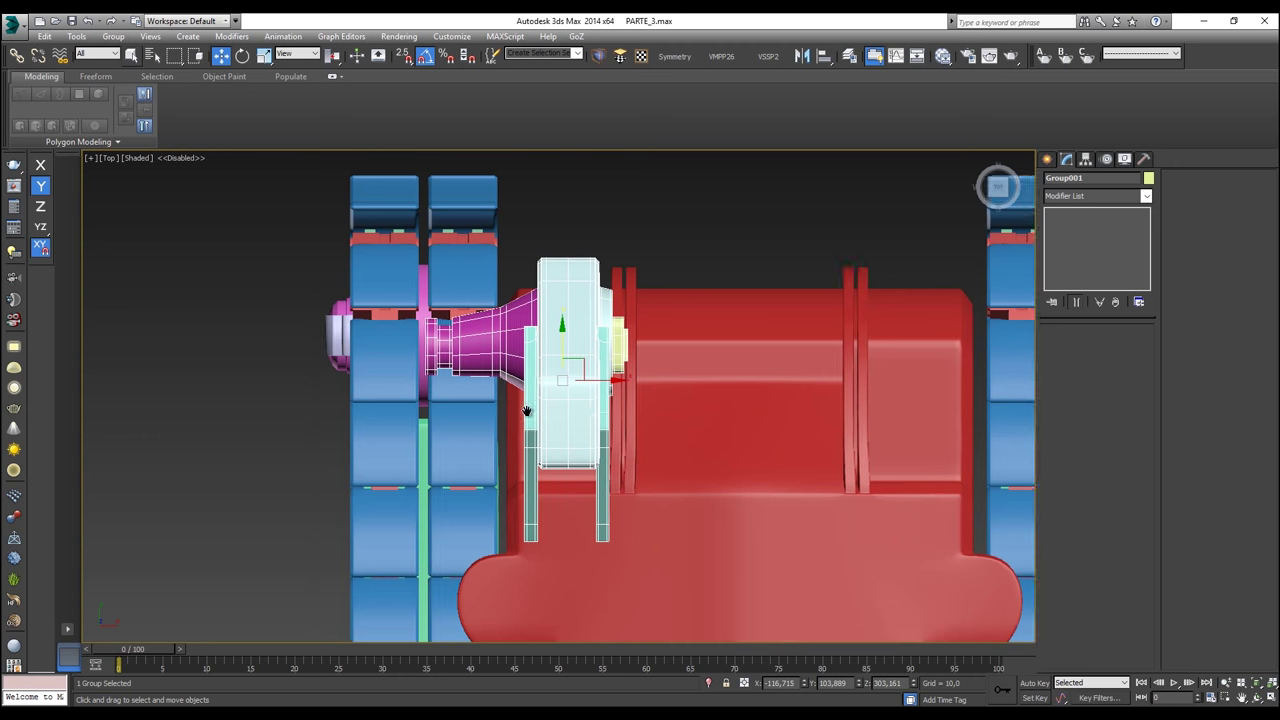
click(802, 56)
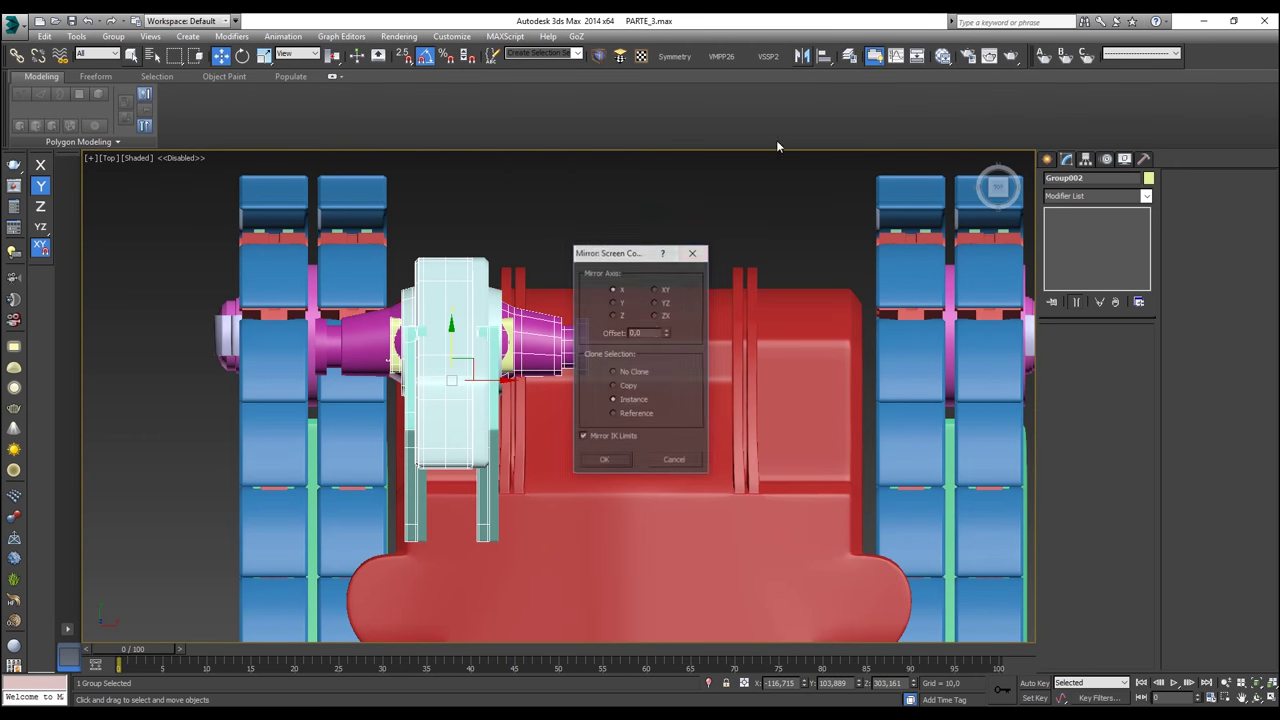
click(627, 398)
click(605, 461)
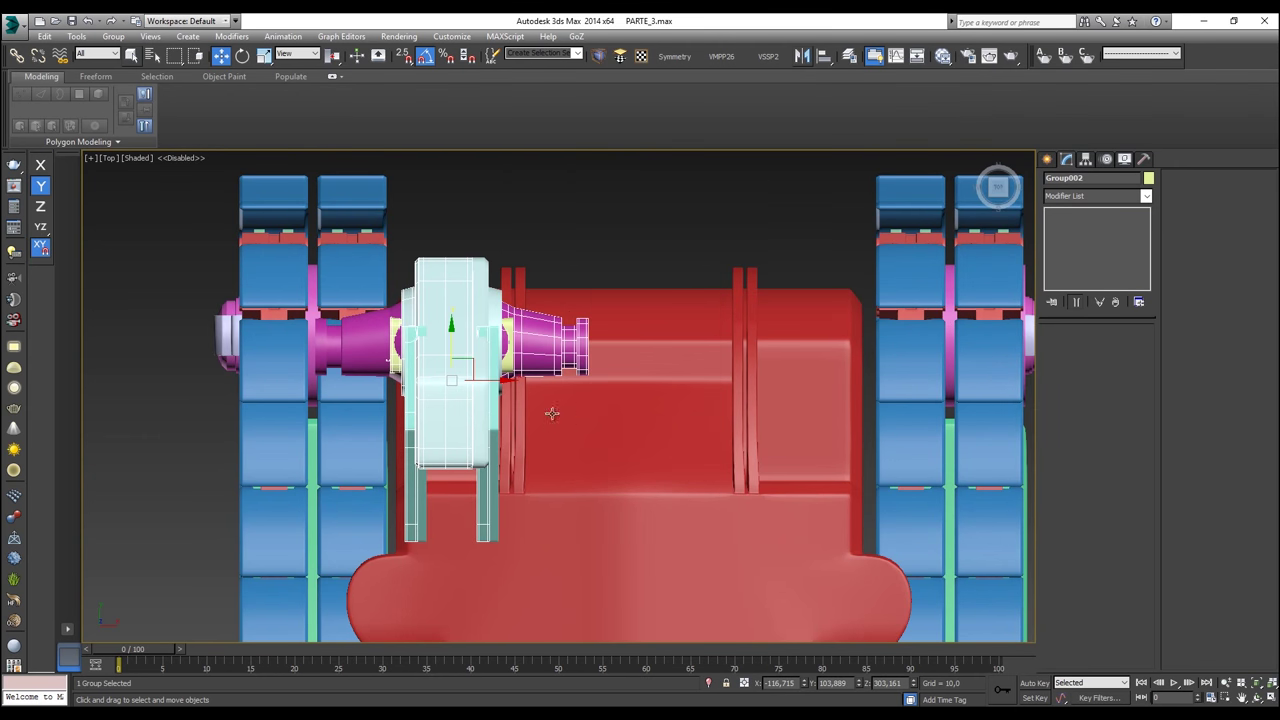
drag(493, 386, 849, 384)
Step: Examine both bracket groups on the hull from several angles against the robot reference, leaving nothing selected
key(p)
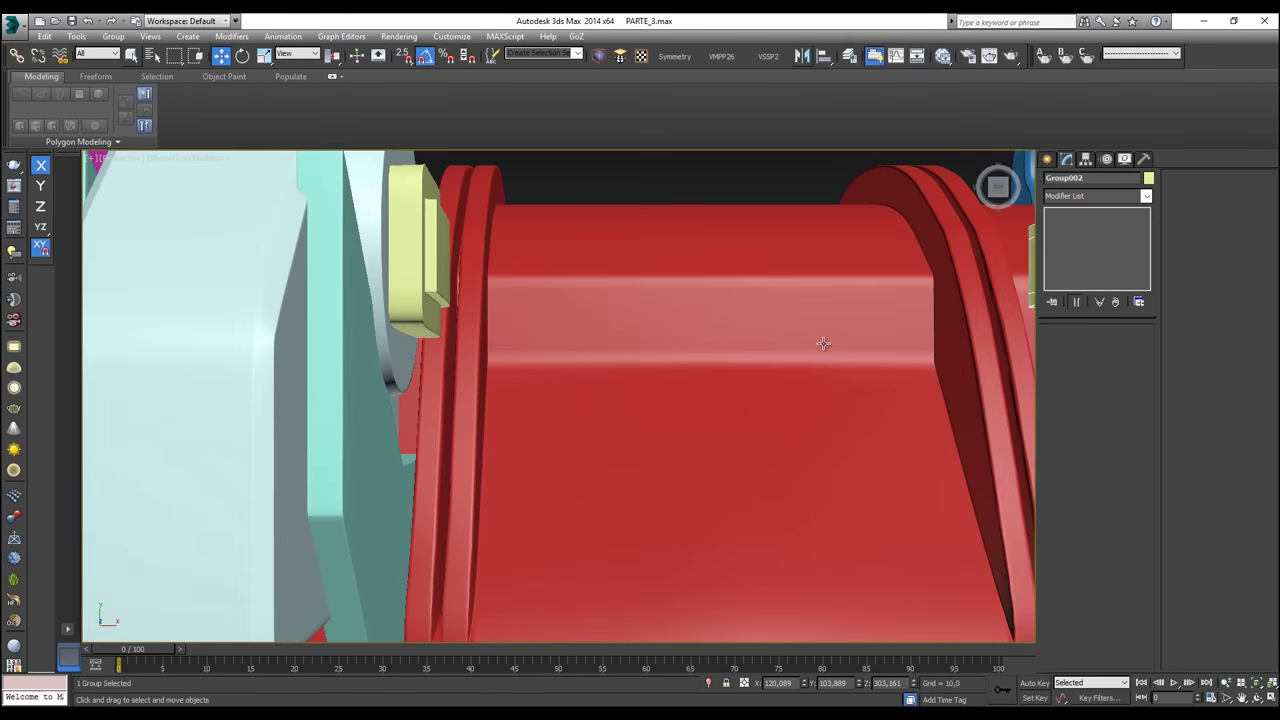
key(z)
scroll(813, 343, down, 4)
alt+middle_drag(813, 343, 866, 260)
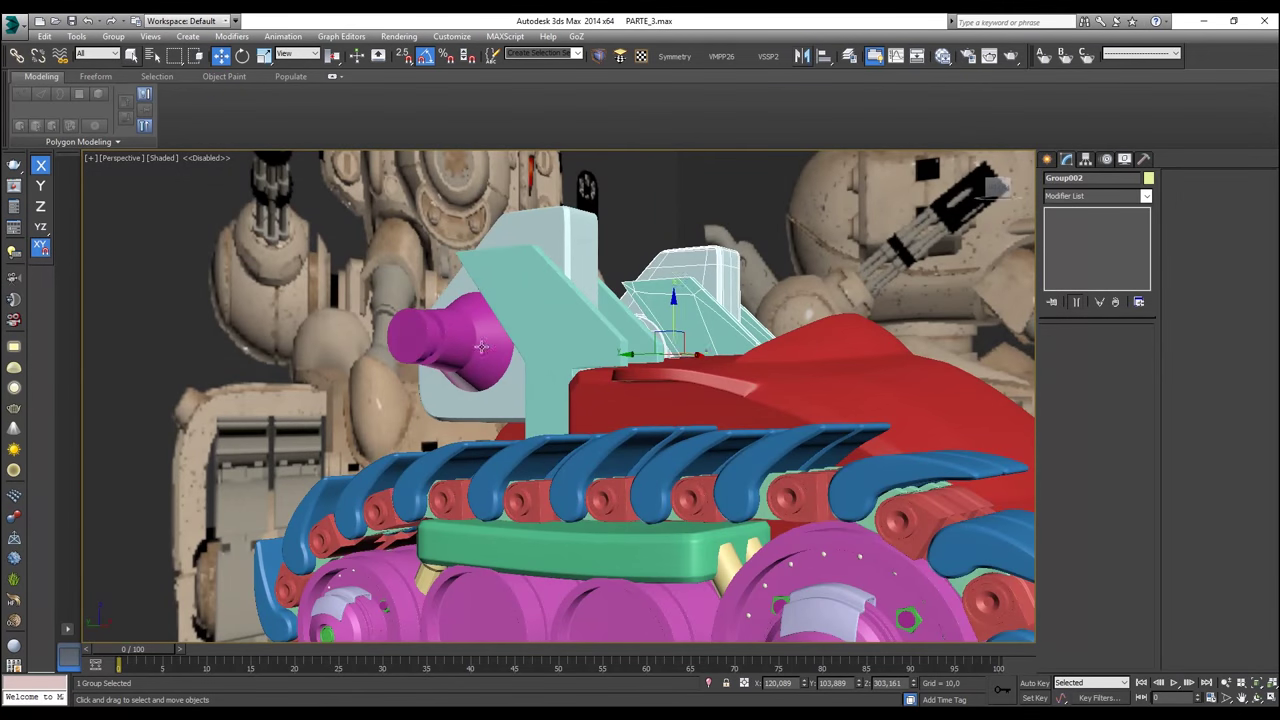
middle_drag(571, 335, 576, 360)
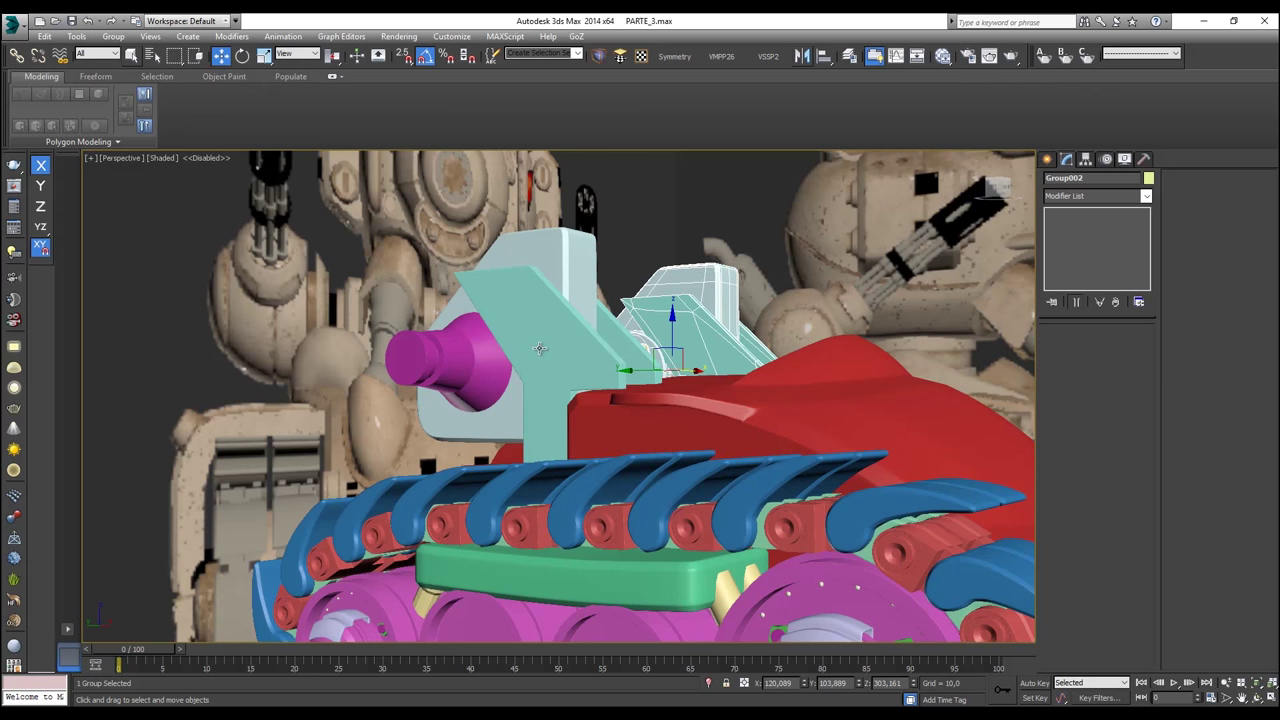
alt+middle_drag(539, 348, 567, 370)
middle_drag(703, 407, 600, 383)
click(489, 399)
alt+middle_drag(489, 399, 466, 422)
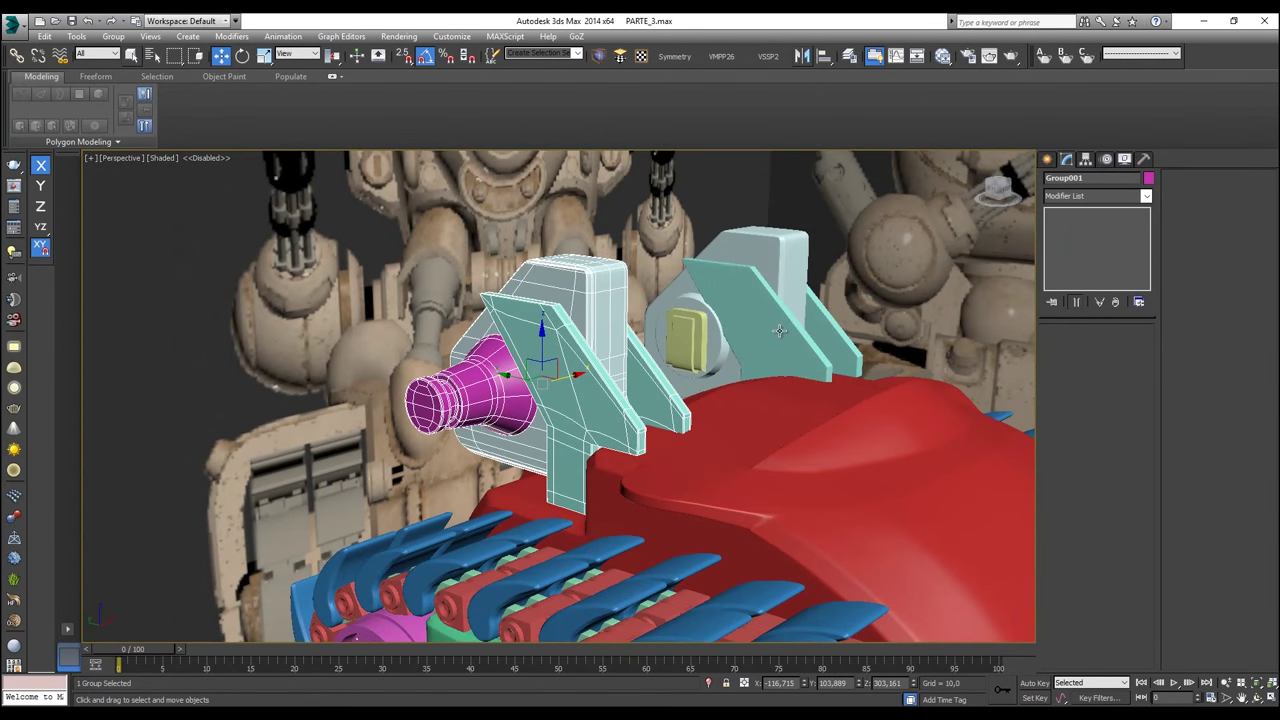
scroll(765, 322, up, 3)
scroll(759, 317, down, 3)
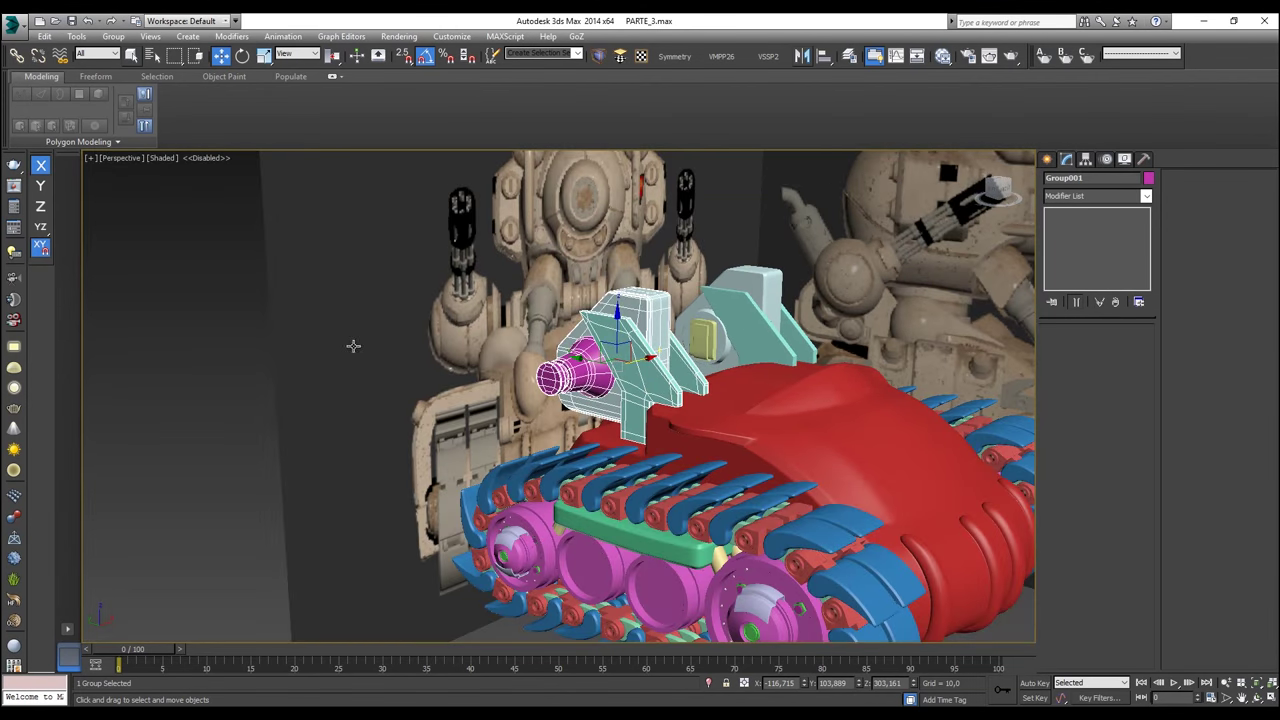
click(231, 361)
alt+middle_drag(691, 342, 627, 388)
scroll(657, 326, up, 2)
scroll(765, 461, down, 3)
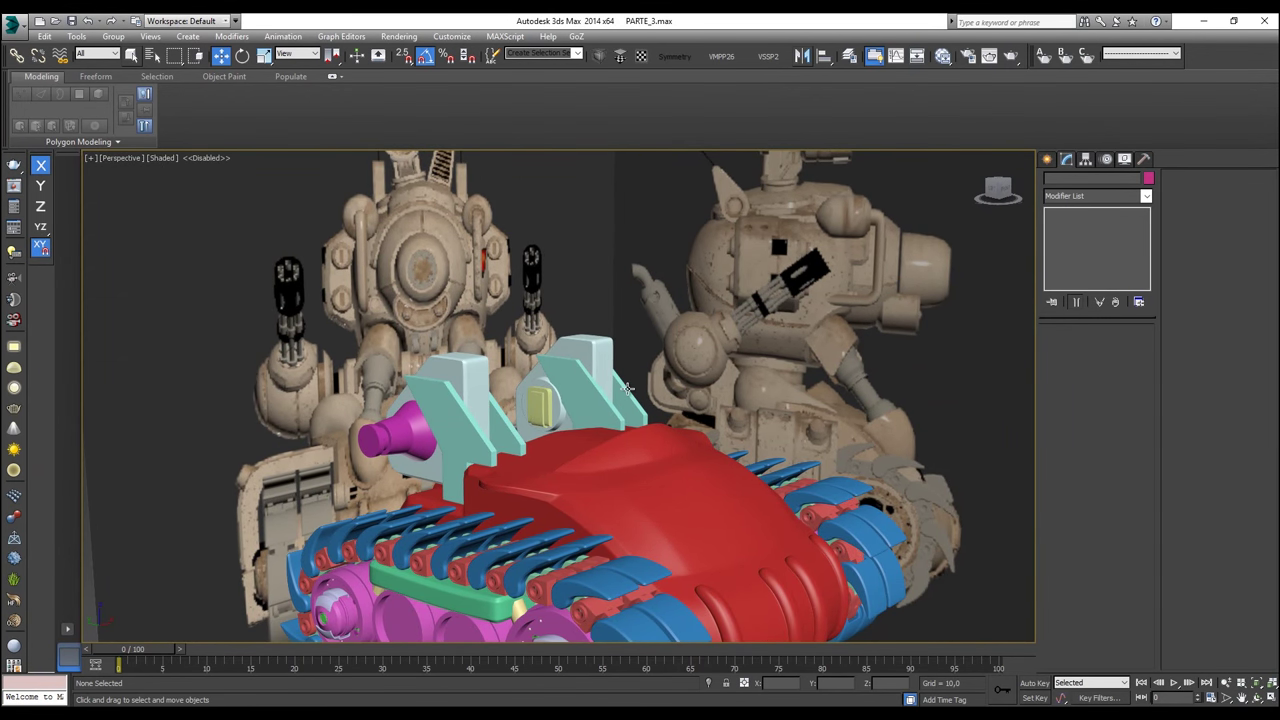
middle_drag(571, 427, 541, 349)
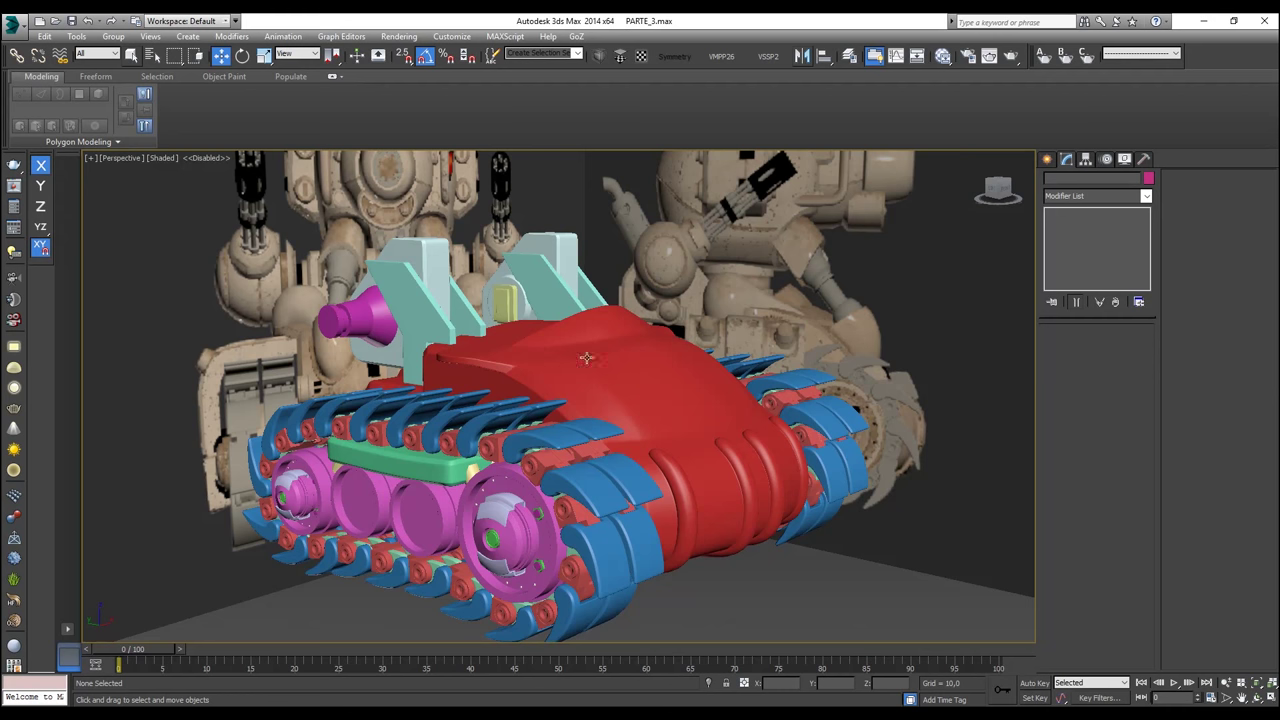